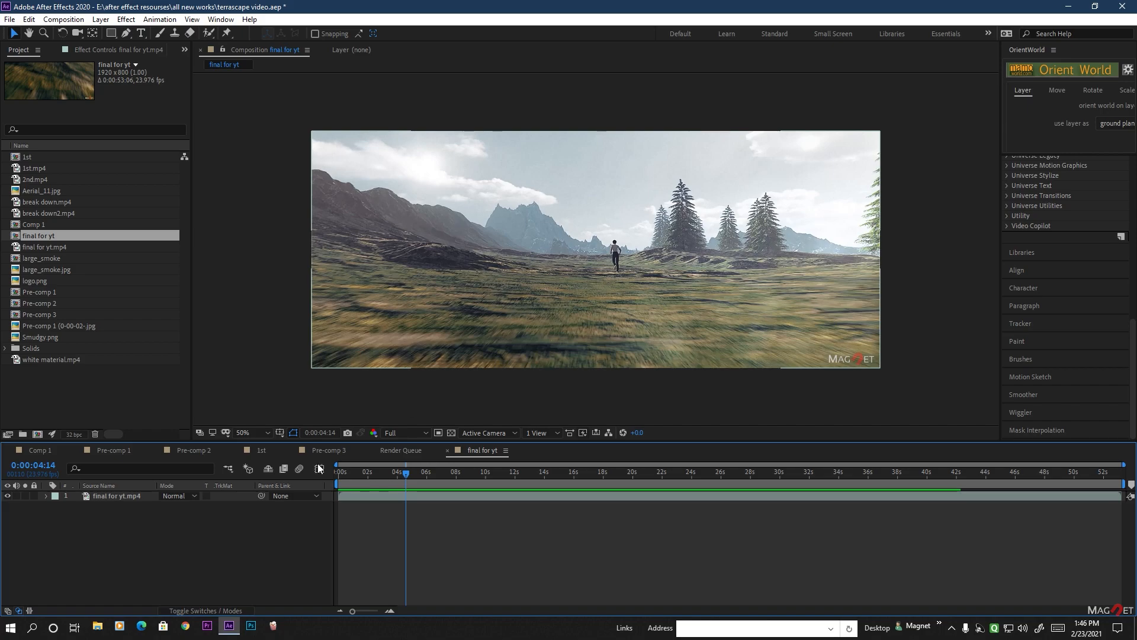
Scrub through the opening seconds of the final for yt composition to review the finished landscape shot.
{"action": "mouse_move", "coordinate": [407, 474]}
{"action": "left_mouse_down"}
{"action": "mouse_move", "coordinate": [534, 477]}
{"action": "mouse_move", "coordinate": [481, 486]}
{"action": "mouse_move", "coordinate": [393, 474]}
{"action": "left_mouse_up"}
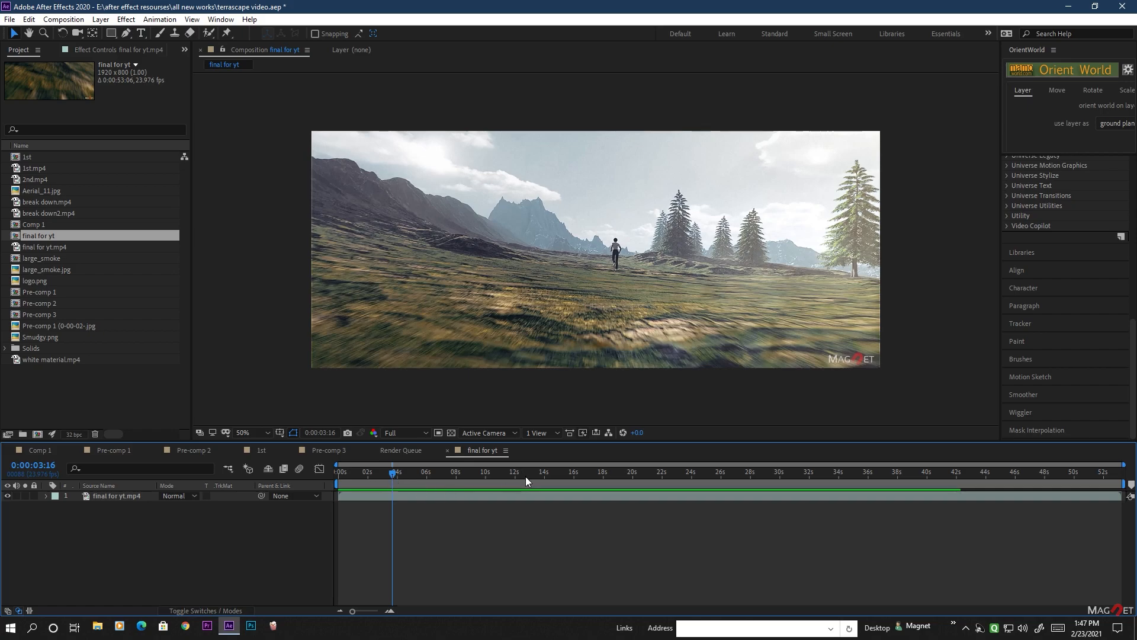
{"action": "mouse_move", "coordinate": [391, 478]}
{"action": "left_mouse_down"}
{"action": "mouse_move", "coordinate": [428, 482]}
{"action": "mouse_move", "coordinate": [405, 482]}
{"action": "left_mouse_up"}
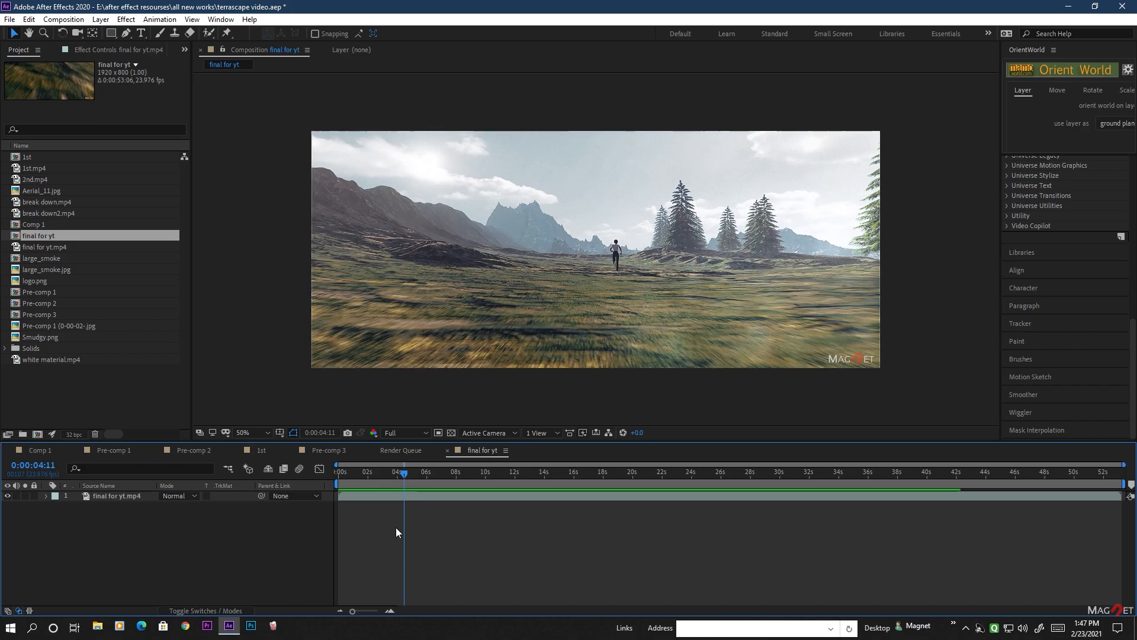
{"action": "mouse_move", "coordinate": [403, 474]}
{"action": "left_mouse_down"}
{"action": "mouse_move", "coordinate": [367, 478]}
{"action": "mouse_move", "coordinate": [424, 481]}
{"action": "mouse_move", "coordinate": [394, 484]}
{"action": "left_mouse_up"}
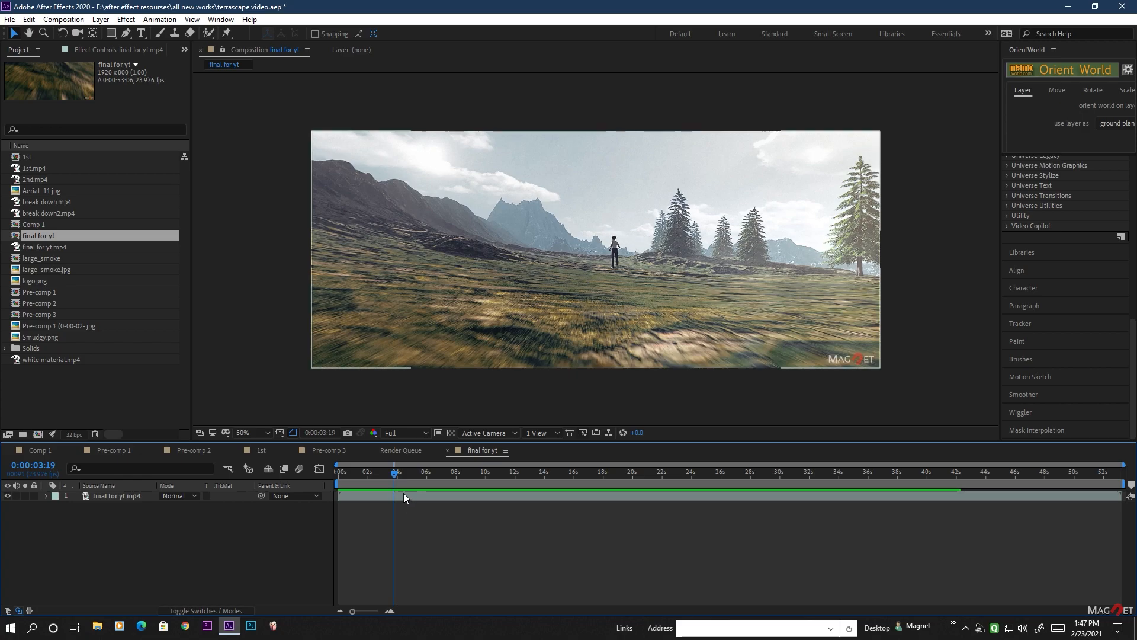
{"action": "mouse_move", "coordinate": [395, 472]}
{"action": "left_mouse_down"}
{"action": "mouse_move", "coordinate": [363, 474]}
{"action": "mouse_move", "coordinate": [438, 476]}
{"action": "mouse_move", "coordinate": [376, 476]}
{"action": "left_mouse_up"}
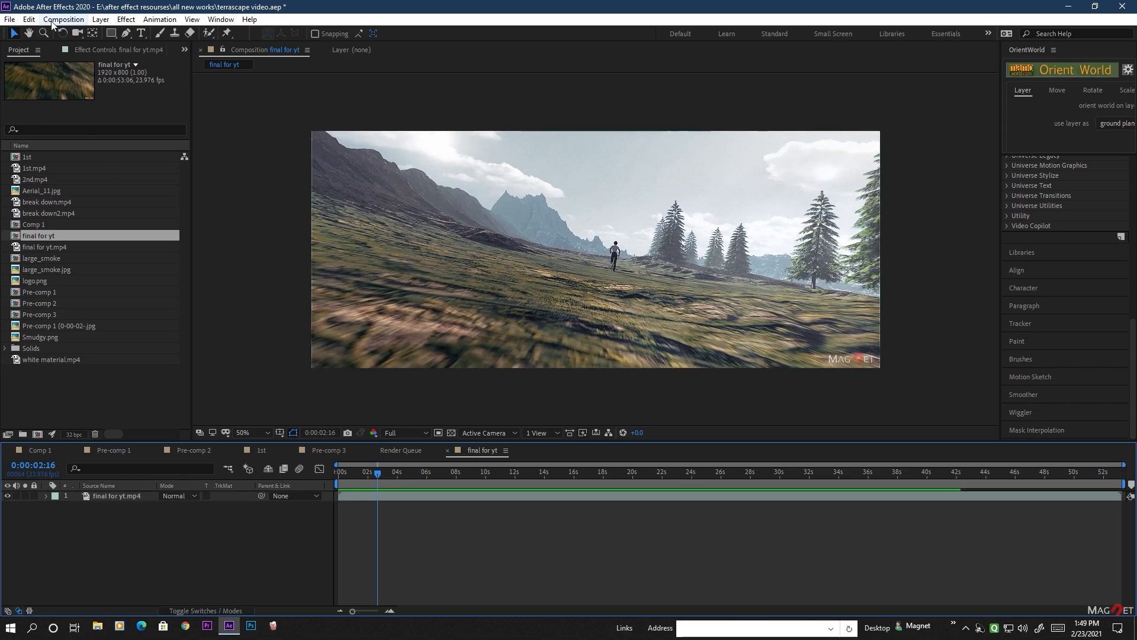
Create a new 1920 x 800 composition named Comp 2 at 23.976 fps.
{"action": "left_click", "coordinate": [51, 20]}
{"action": "left_click", "coordinate": [178, 26]}
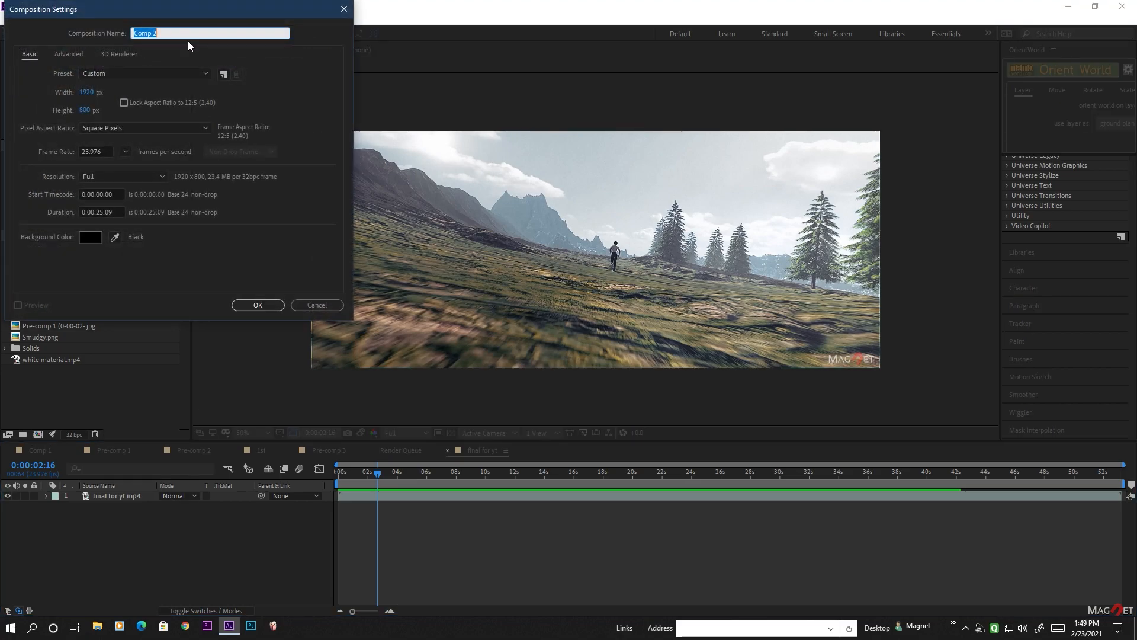
{"action": "left_click", "coordinate": [258, 305]}
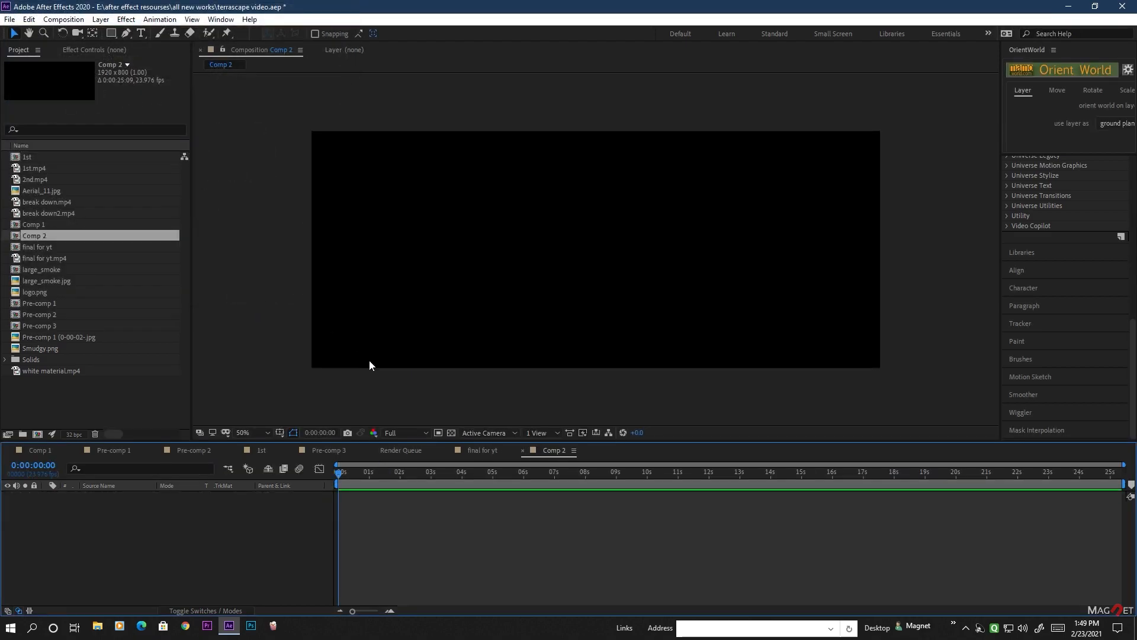
Add a black composition-sized solid layer named "element" to Comp 2.
{"action": "right_click", "coordinate": [122, 525]}
{"action": "mouse_move", "coordinate": [175, 396]}
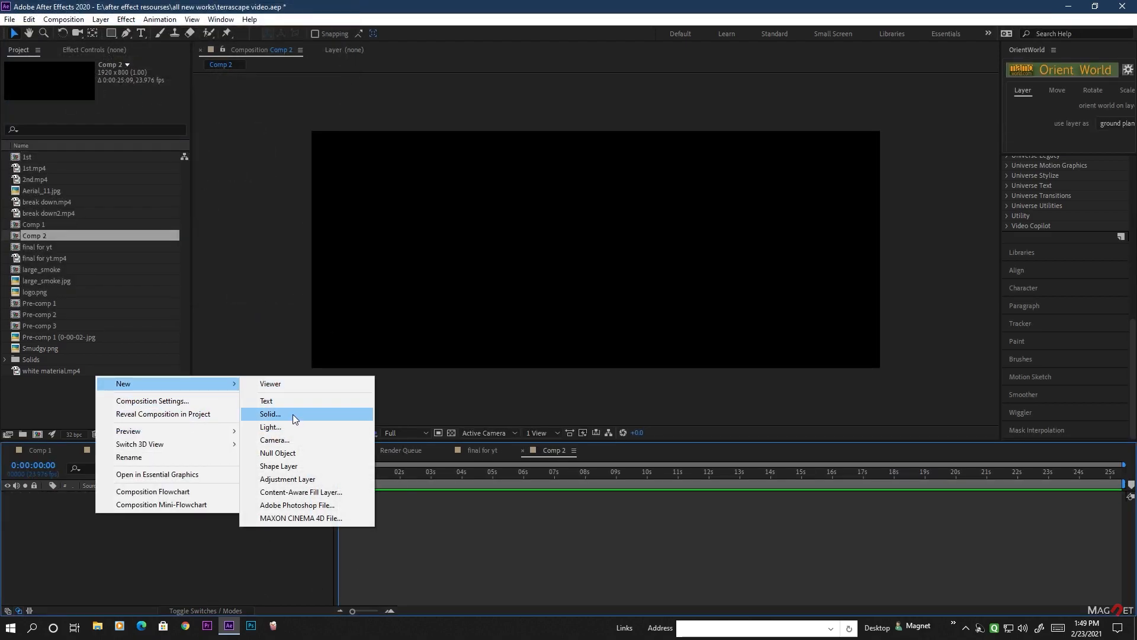
{"action": "left_click", "coordinate": [293, 414]}
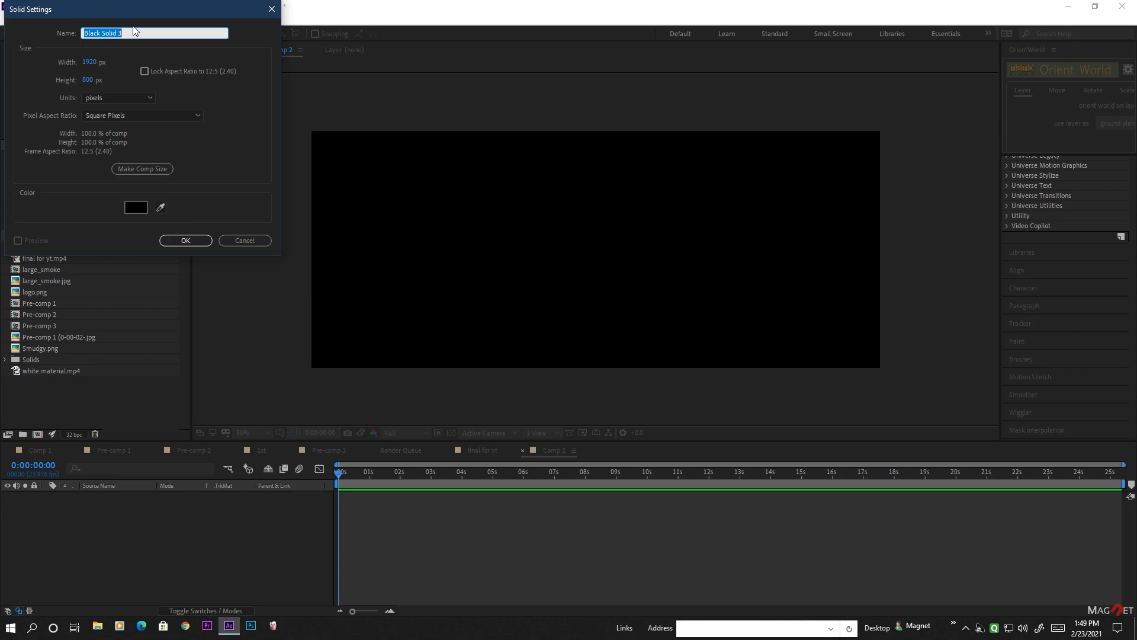
{"action": "type", "text": "element"}
{"action": "left_click", "coordinate": [184, 240]}
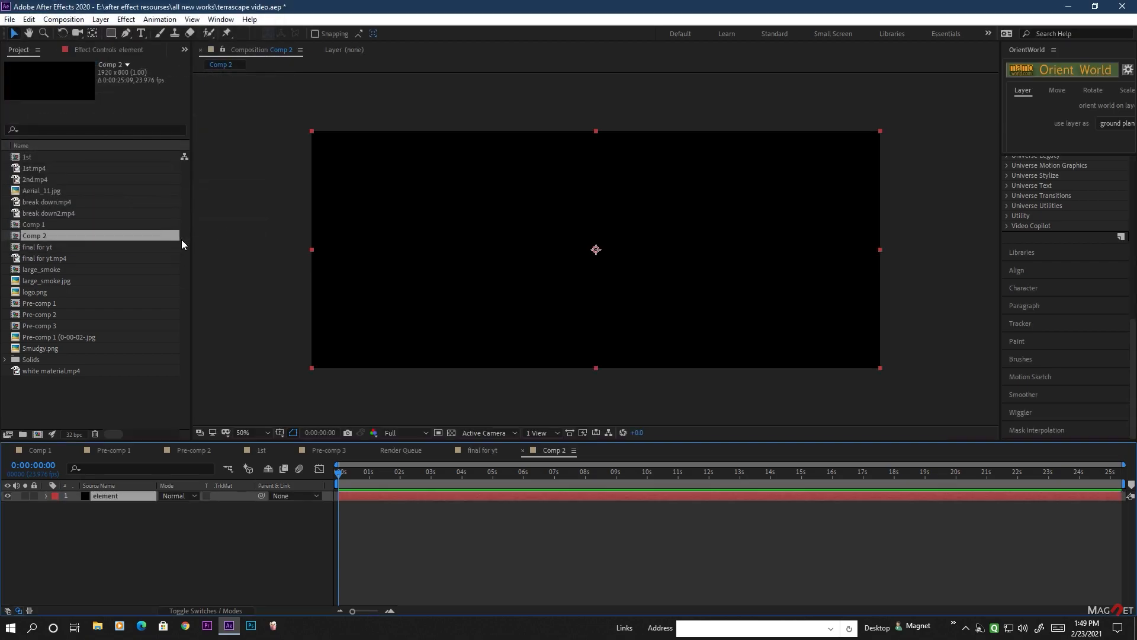
Apply the Video Copilot Element effect to the element solid and open its Scene Setup.
{"action": "scroll", "coordinate": [1060, 211], "scroll_direction": "up", "scroll_amount": 7}
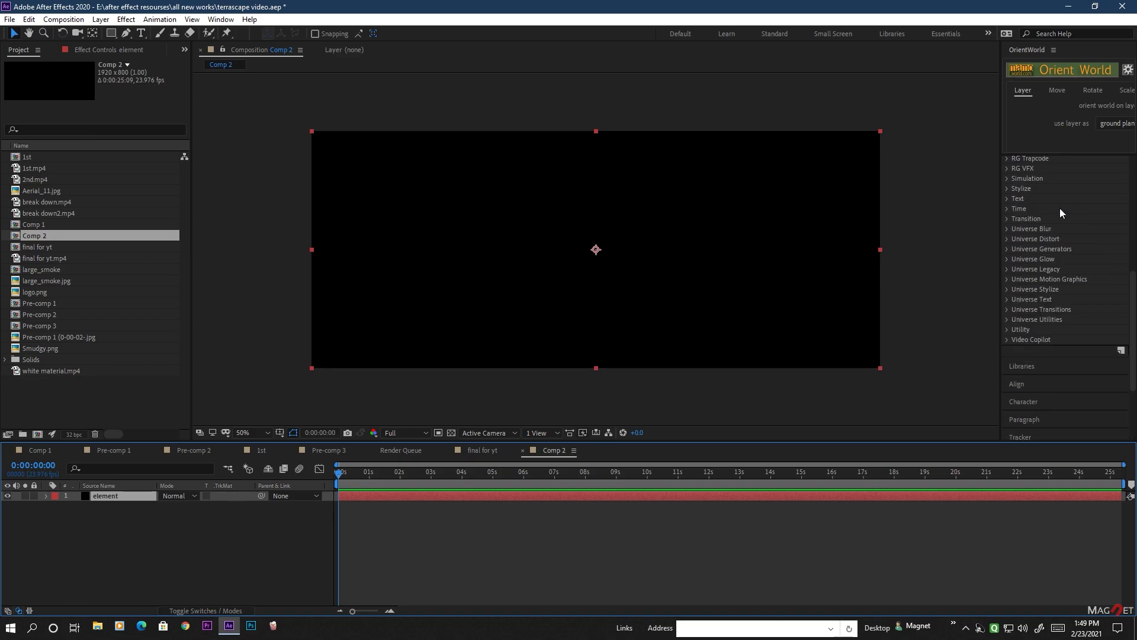
{"action": "scroll", "coordinate": [1060, 210], "scroll_direction": "down", "scroll_amount": 4}
{"action": "left_click", "coordinate": [1007, 311]}
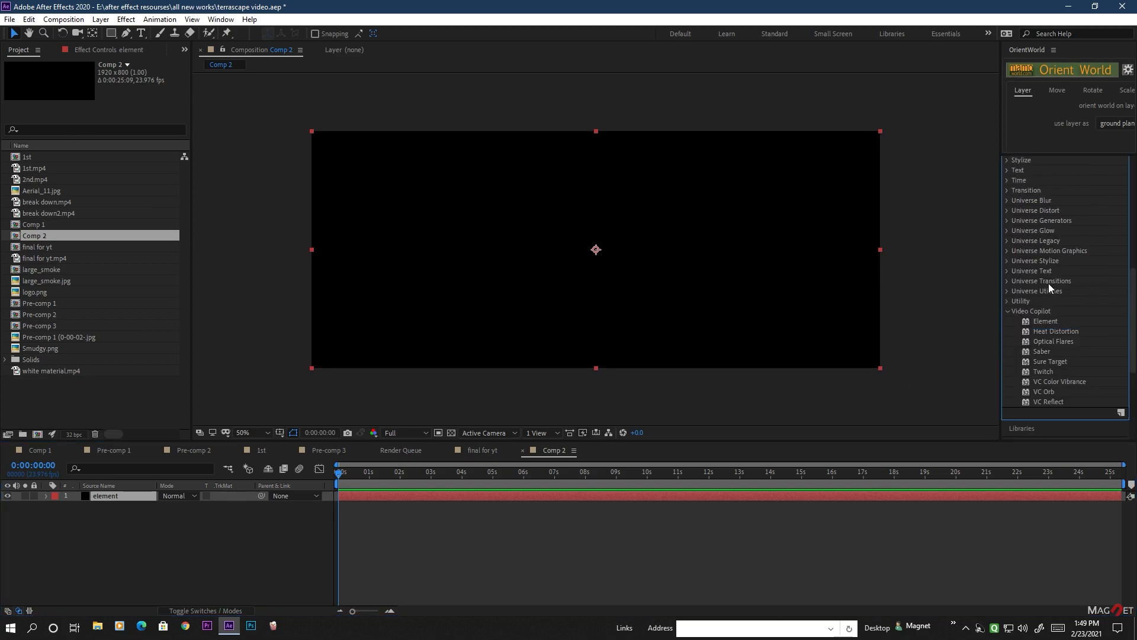
{"action": "scroll", "coordinate": [1047, 284], "scroll_direction": "down", "scroll_amount": 2}
{"action": "left_click", "coordinate": [1043, 265]}
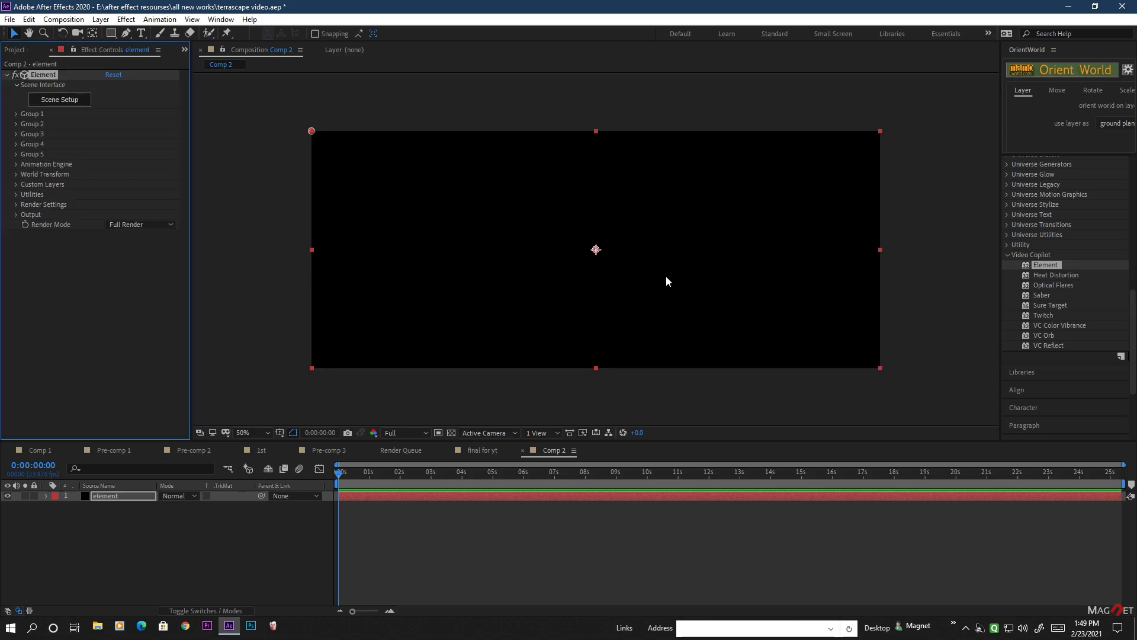
{"action": "left_click", "coordinate": [61, 104]}
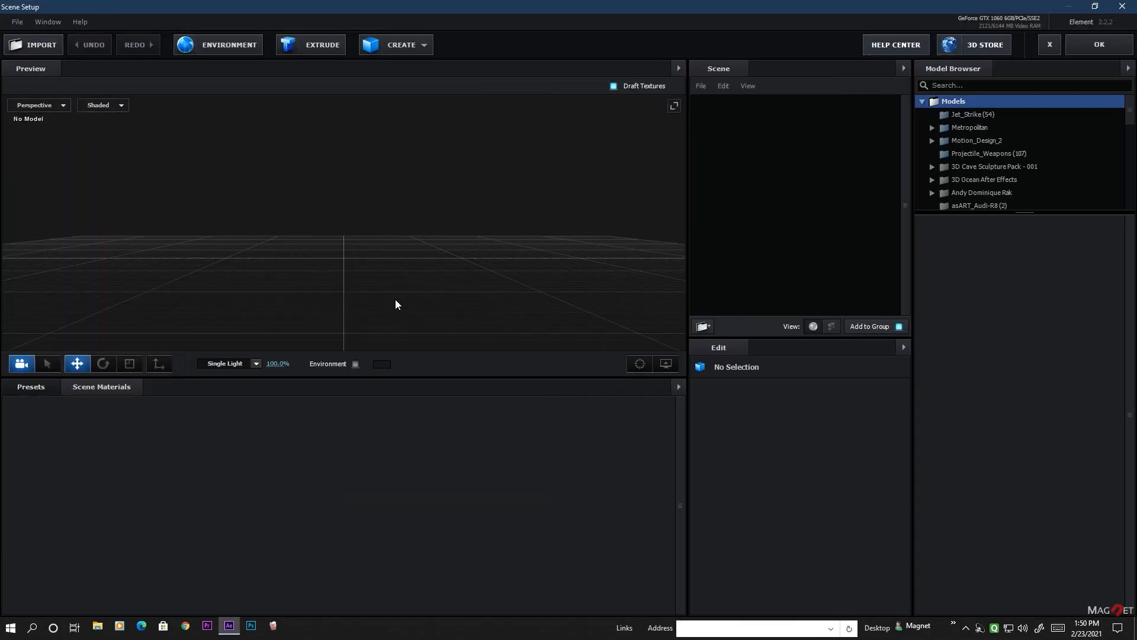
Add the Ireland Hills (Reduced) model from the Terrascape library's TERRASCAPE (REDUCED) folder to the scene.
{"action": "scroll", "coordinate": [401, 279], "scroll_direction": "down", "scroll_amount": 3}
{"action": "left_click_drag", "start_coordinate": [429, 270], "coordinate": [495, 253]}
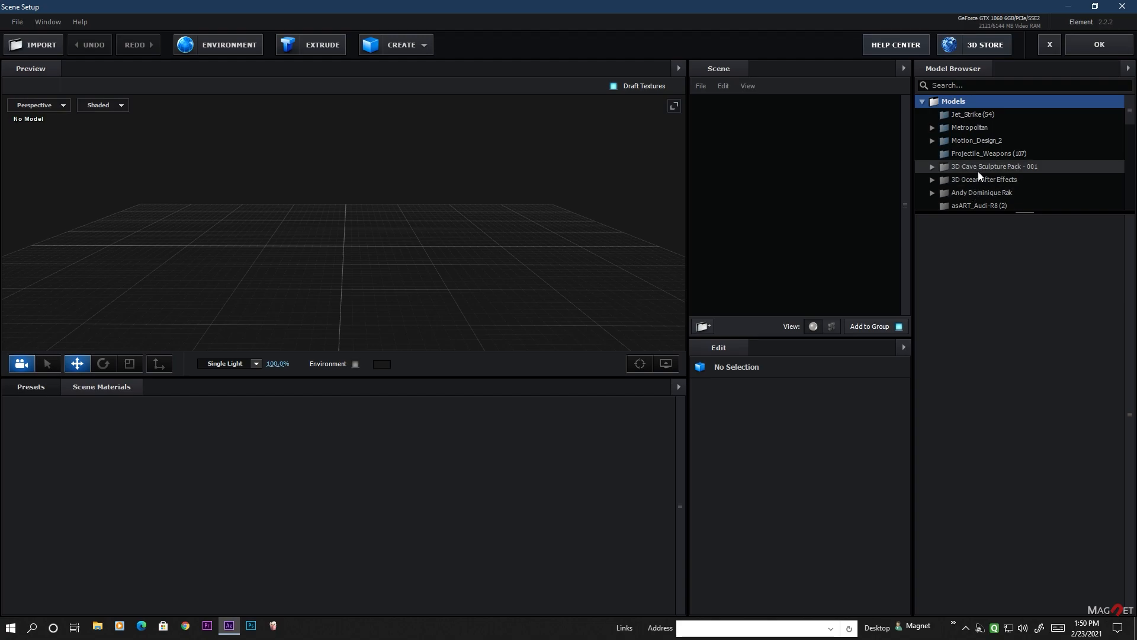
{"action": "scroll", "coordinate": [978, 172], "scroll_direction": "down", "scroll_amount": 1}
{"action": "scroll", "coordinate": [979, 177], "scroll_direction": "down", "scroll_amount": 10}
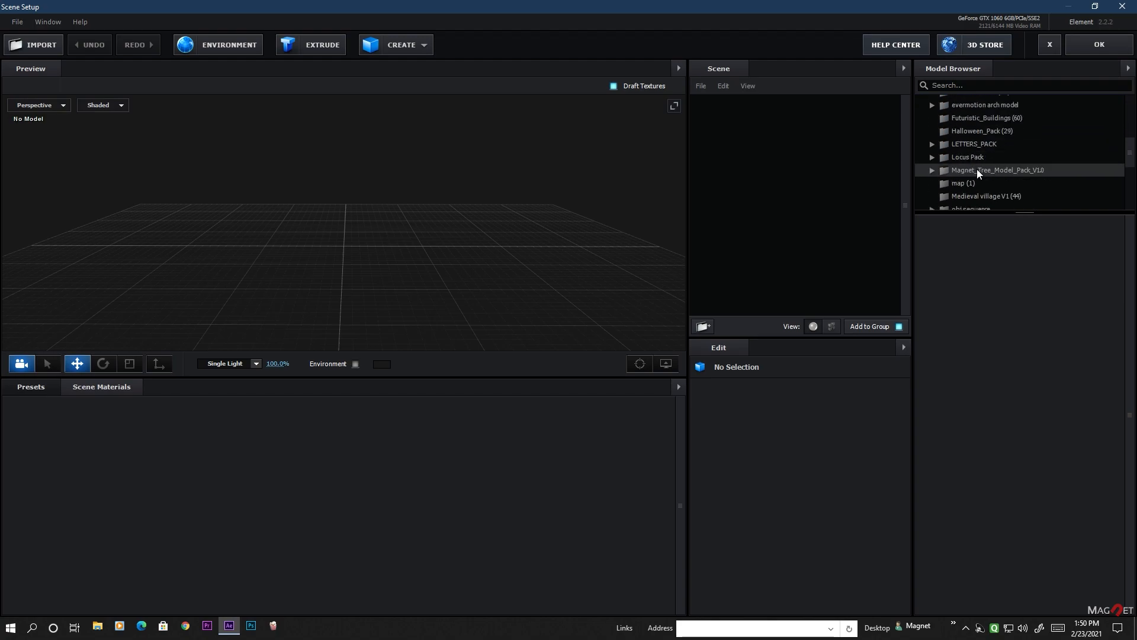
{"action": "scroll", "coordinate": [999, 172], "scroll_direction": "down", "scroll_amount": 2}
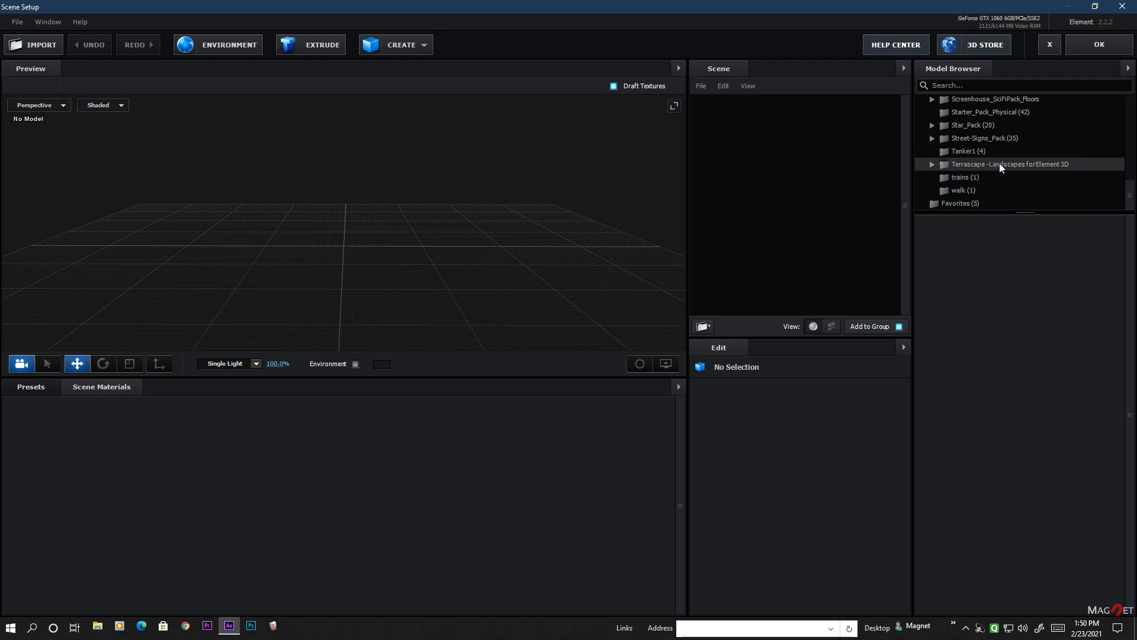
{"action": "double_click", "coordinate": [978, 164]}
{"action": "scroll", "coordinate": [990, 183], "scroll_direction": "down", "scroll_amount": 1}
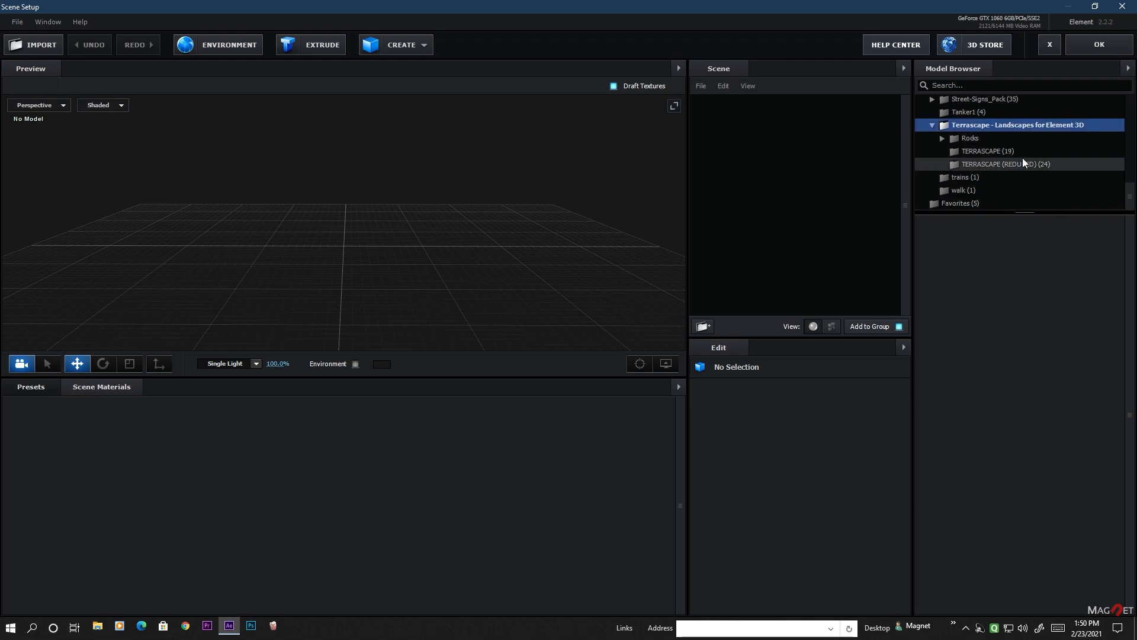
{"action": "left_click", "coordinate": [998, 163]}
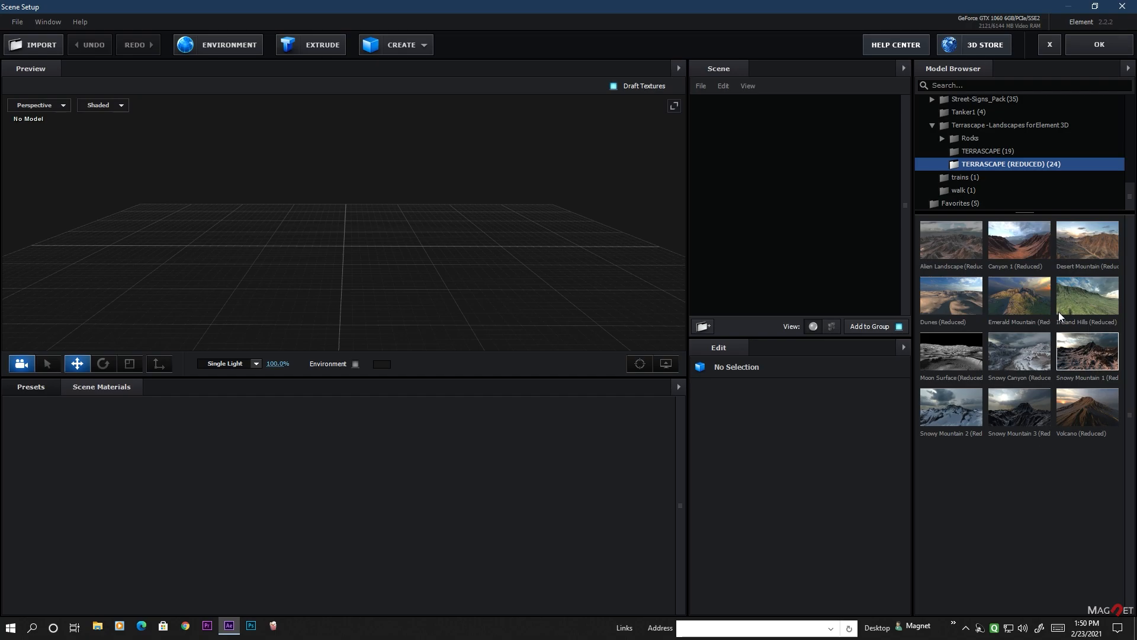
{"action": "left_click_drag", "start_coordinate": [343, 280], "coordinate": [343, 285]}
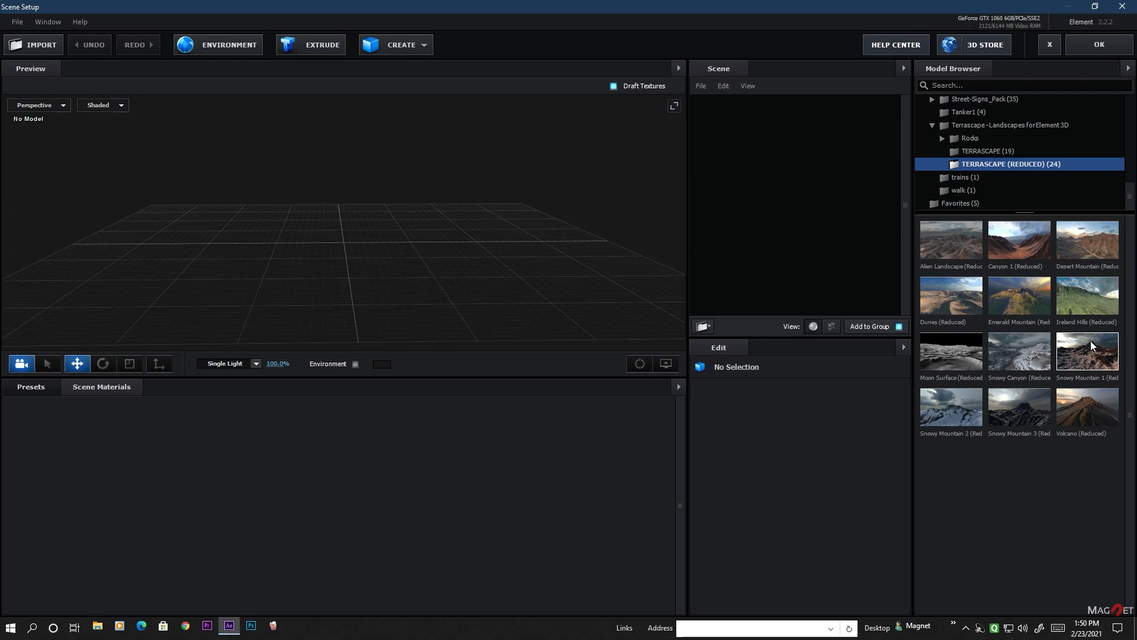
{"action": "left_click", "coordinate": [1084, 294]}
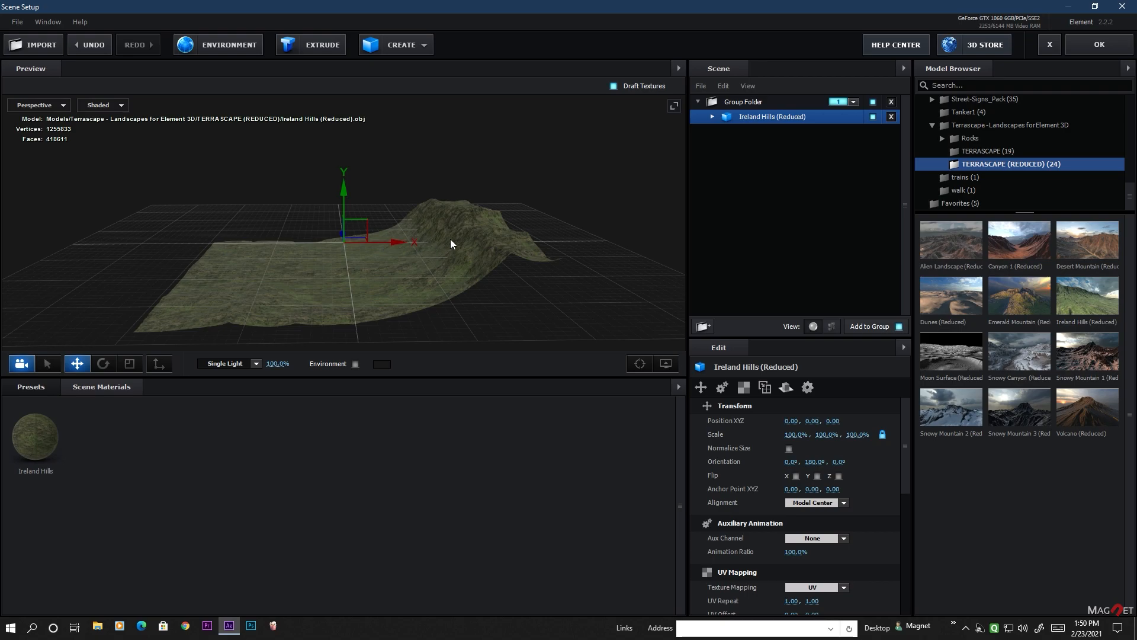
{"action": "mouse_move", "coordinate": [482, 236]}
{"action": "left_mouse_down"}
{"action": "mouse_move", "coordinate": [358, 252]}
{"action": "mouse_move", "coordinate": [485, 236]}
{"action": "left_mouse_up"}
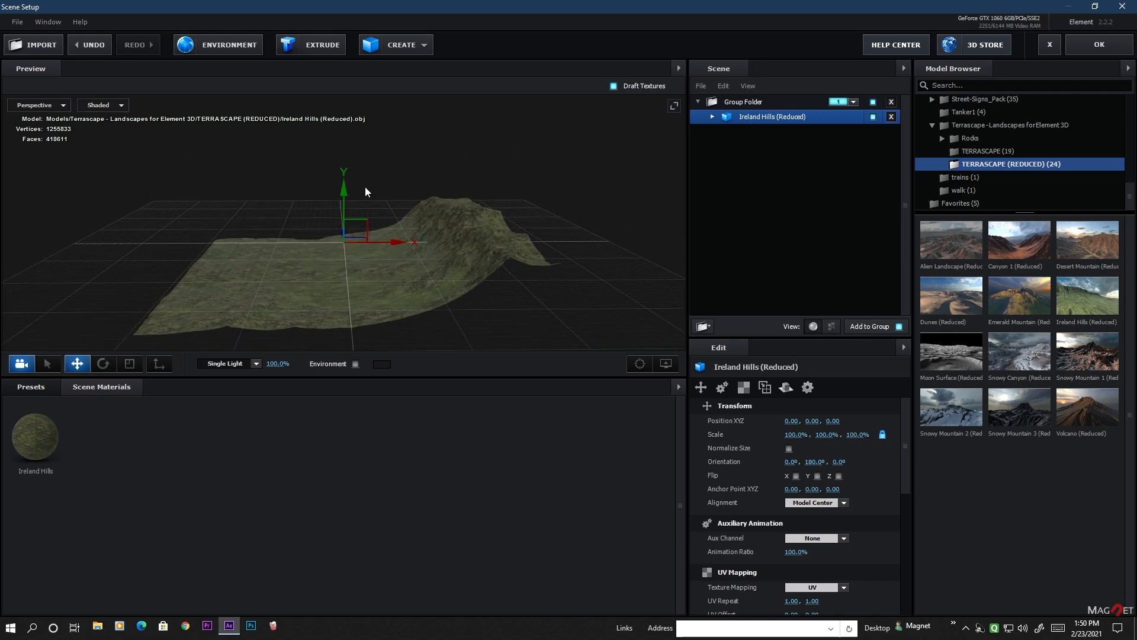
Rotate the Ireland Hills model about its vertical axis to an orientation of 0°, 0°, 0°.
{"action": "left_click", "coordinate": [103, 363]}
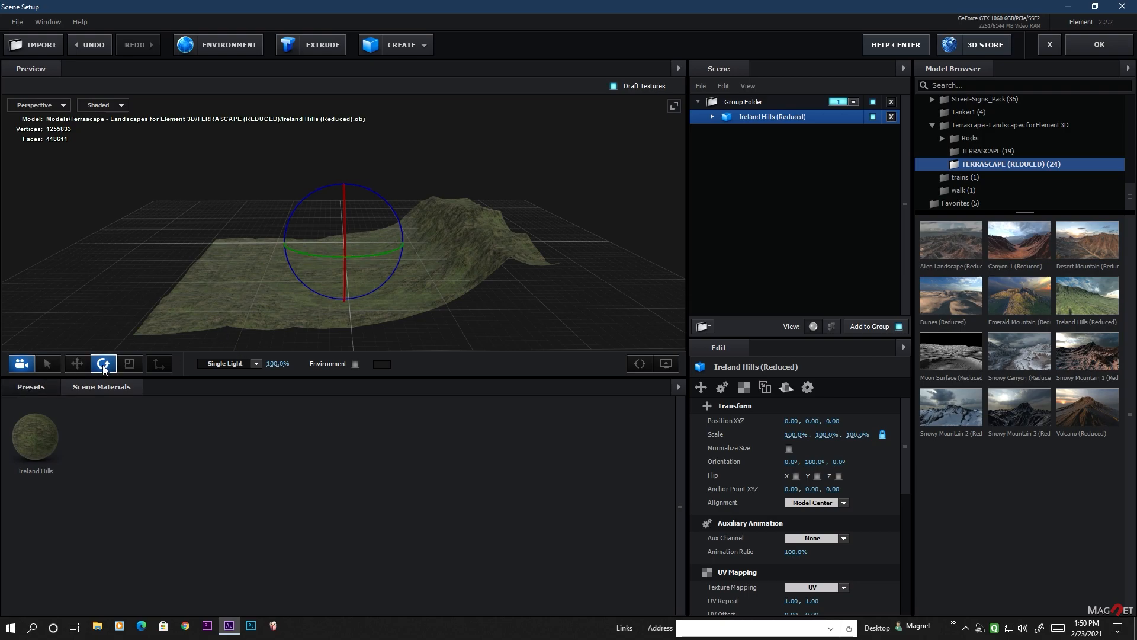
{"action": "left_click_drag", "start_coordinate": [296, 254], "coordinate": [479, 286]}
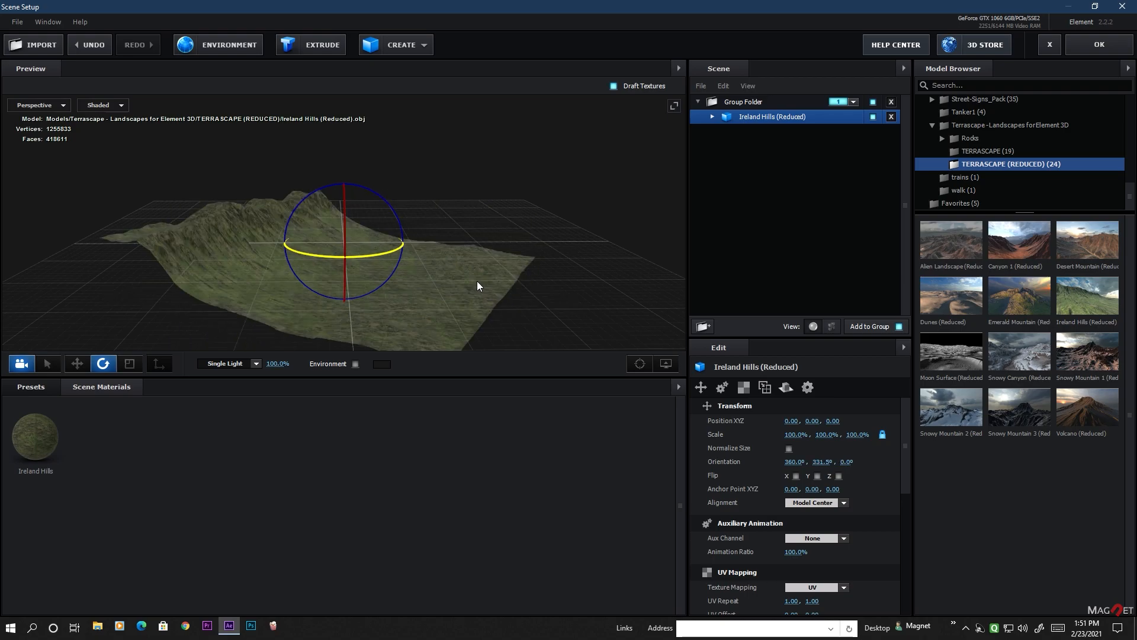
{"action": "key", "text": "ctrl+z"}
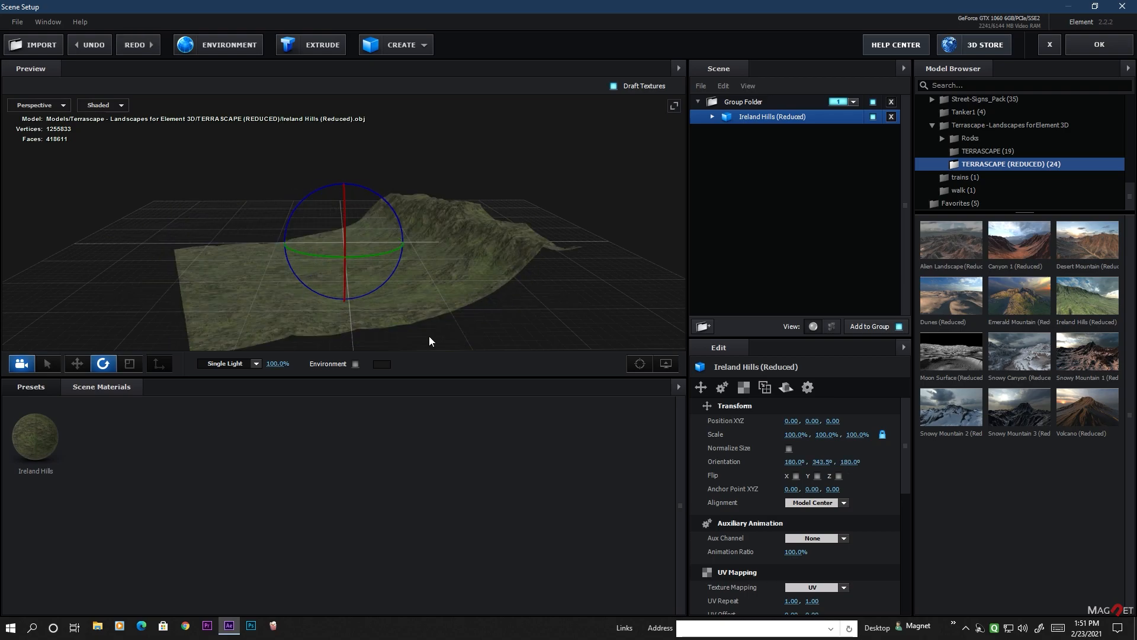
{"action": "key", "text": "ctrl+z"}
{"action": "left_click_drag", "start_coordinate": [316, 256], "coordinate": [550, 267]}
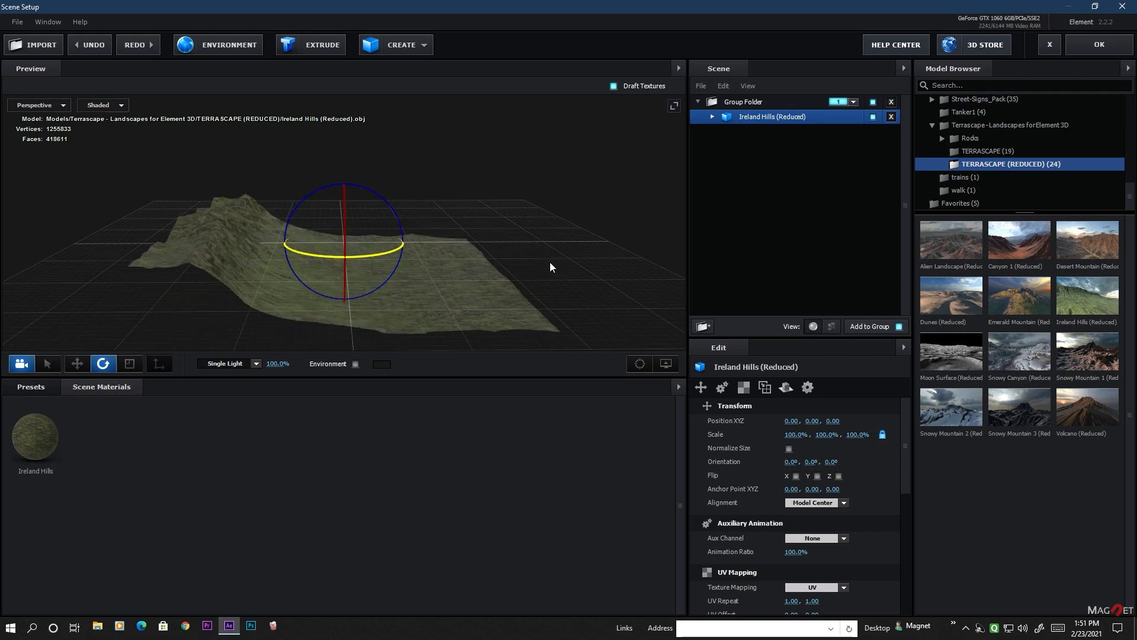
Place two Ireland Hills copies end to end along Z at about -1.29 and 3.41, and add the Snowy Mountain 3 (Reduced) model.
{"action": "mouse_move", "coordinate": [443, 297]}
{"action": "left_mouse_down"}
{"action": "mouse_move", "coordinate": [347, 307]}
{"action": "mouse_move", "coordinate": [422, 299]}
{"action": "left_mouse_up"}
{"action": "left_click", "coordinate": [85, 364]}
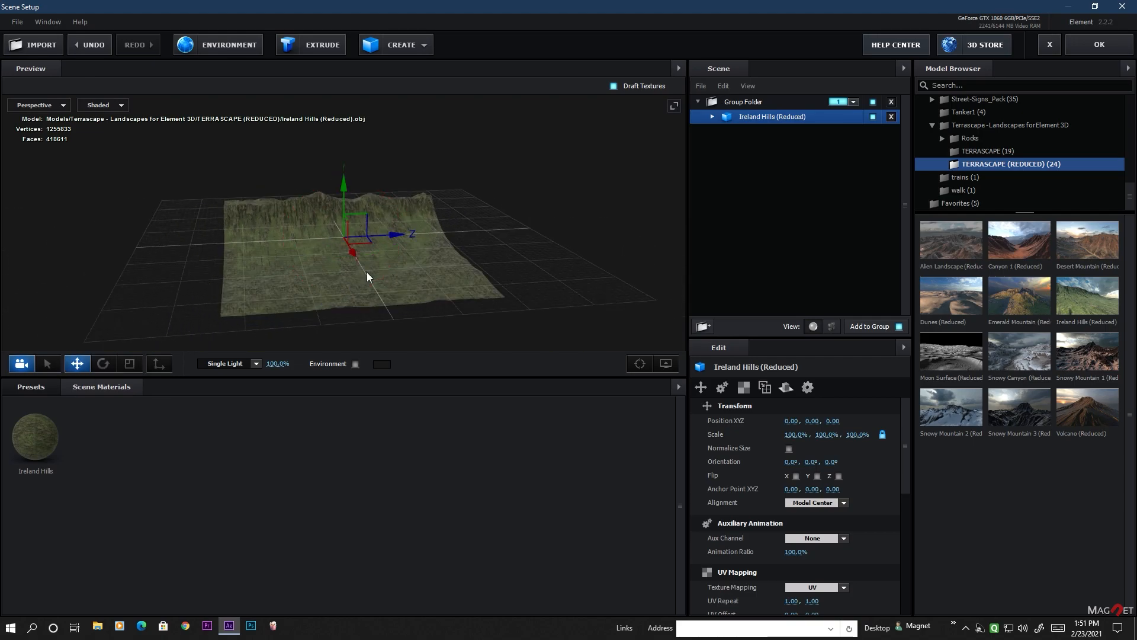
{"action": "scroll", "coordinate": [391, 284], "scroll_direction": "up", "scroll_amount": 4}
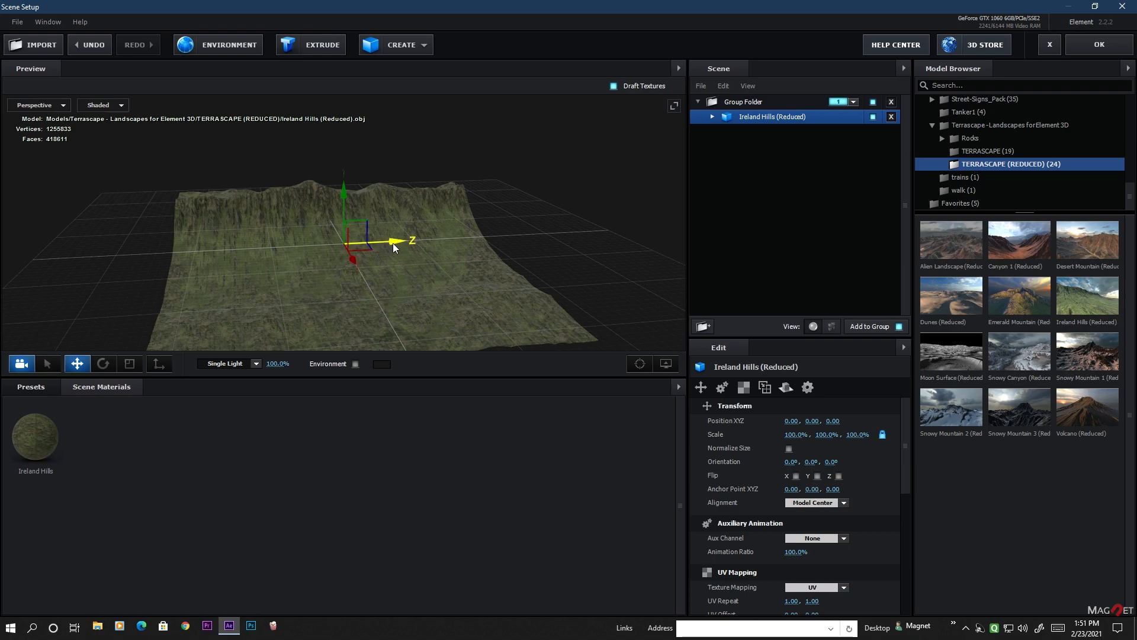
{"action": "left_click_drag", "start_coordinate": [397, 248], "coordinate": [613, 230]}
{"action": "left_click_drag", "start_coordinate": [283, 294], "coordinate": [558, 236]}
{"action": "left_click_drag", "start_coordinate": [439, 267], "coordinate": [409, 288]}
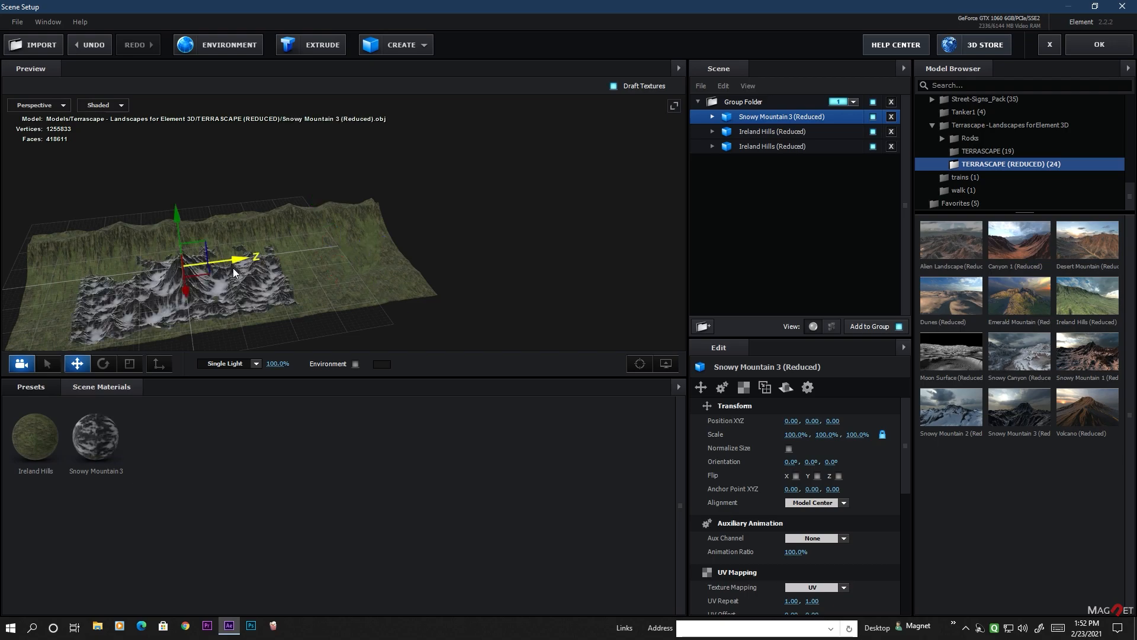
Scale the Snowy Mountain 3 model to 295% and move it behind the hills to about X -1.34, Z 12.33.
{"action": "left_click_drag", "start_coordinate": [248, 294], "coordinate": [554, 226]}
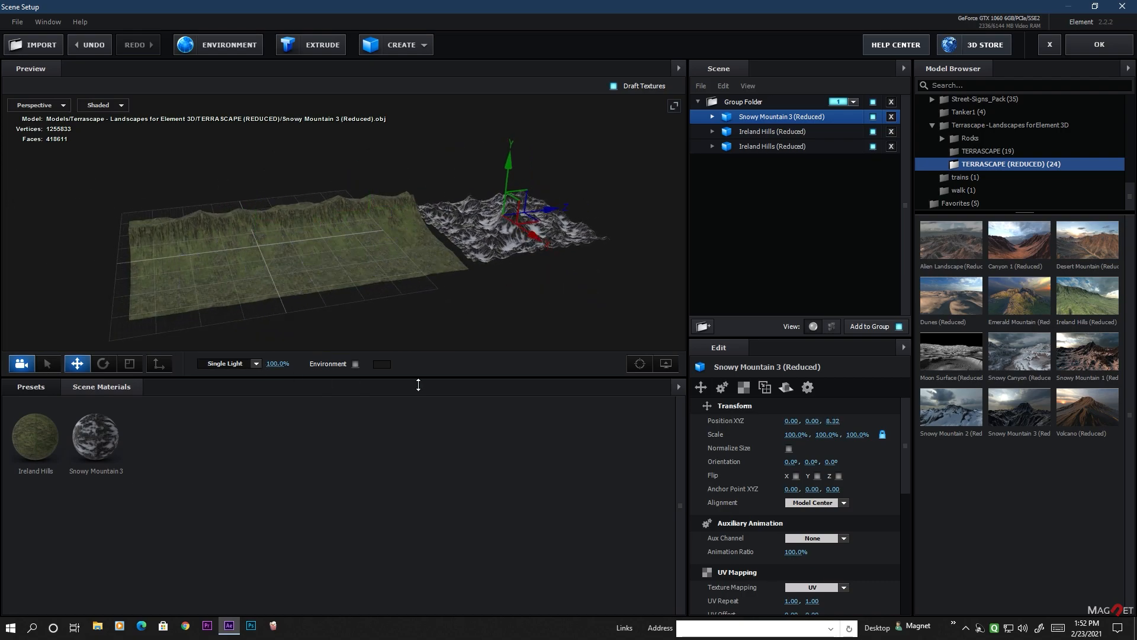
{"action": "left_click_drag", "start_coordinate": [797, 434], "coordinate": [877, 439]}
{"action": "left_click_drag", "start_coordinate": [610, 258], "coordinate": [437, 261]}
{"action": "left_click_drag", "start_coordinate": [419, 218], "coordinate": [391, 218]}
{"action": "left_click_drag", "start_coordinate": [413, 289], "coordinate": [277, 305]}
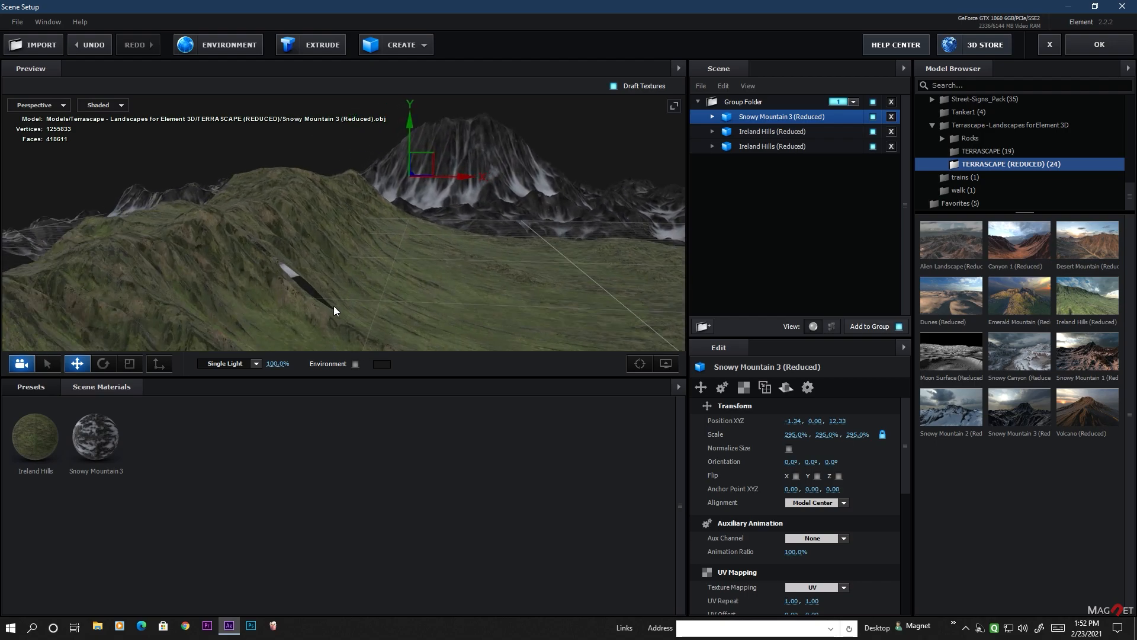
{"action": "left_click_drag", "start_coordinate": [454, 337], "coordinate": [445, 283]}
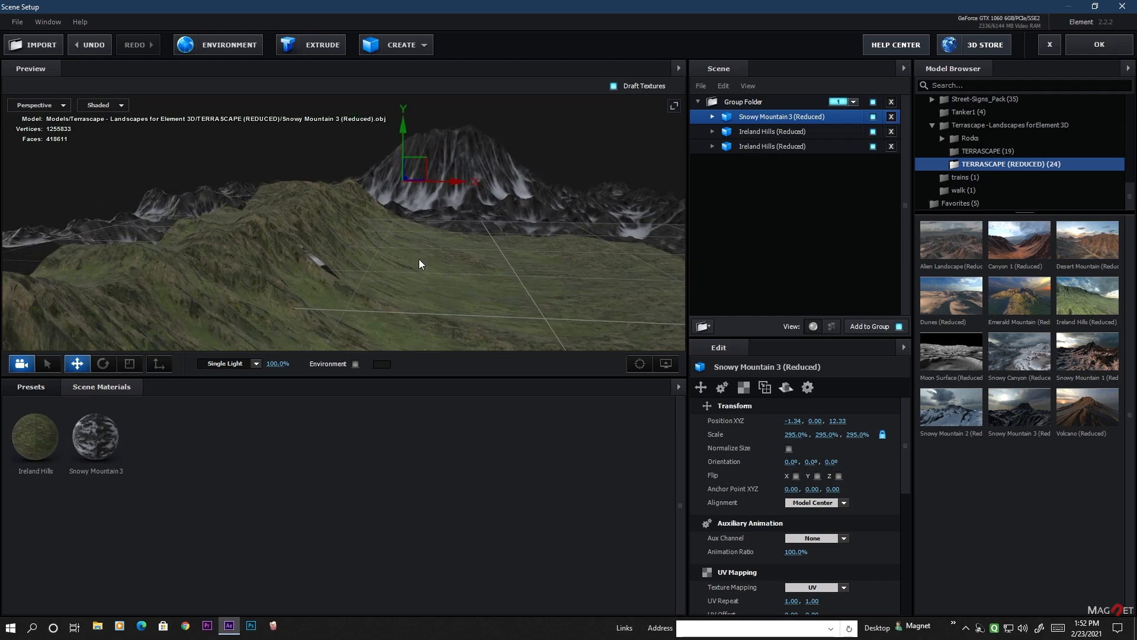
{"action": "left_click", "coordinate": [420, 264]}
Shift the far Ireland Hills copy along X to about -0.13 to align it with the other copy.
{"action": "left_click", "coordinate": [751, 133]}
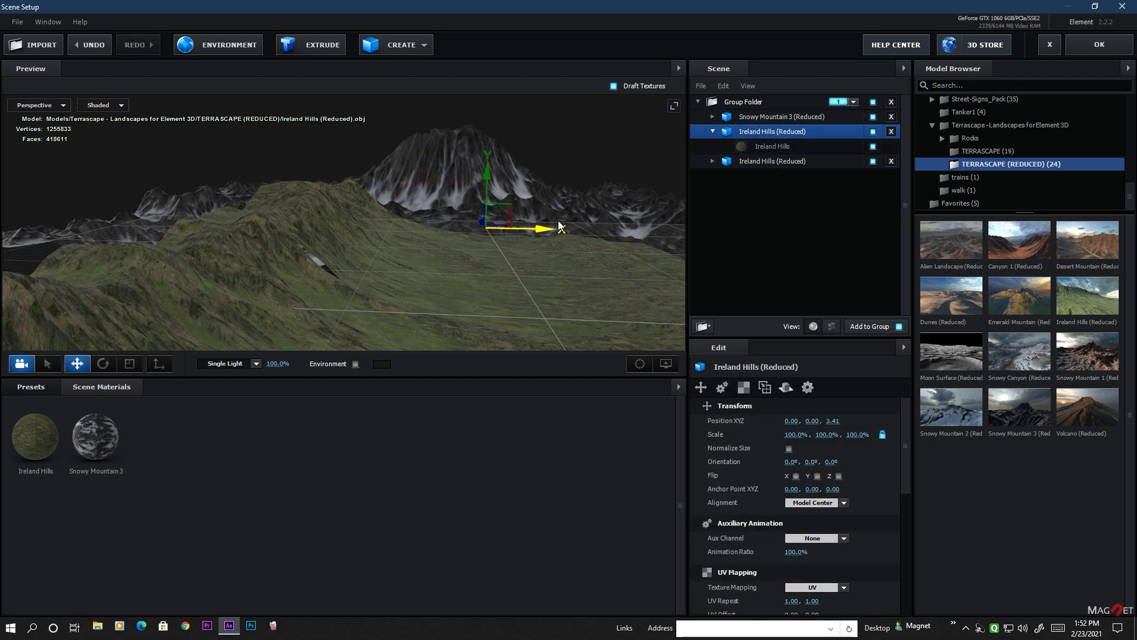
{"action": "left_click_drag", "start_coordinate": [549, 231], "coordinate": [528, 230]}
{"action": "left_click_drag", "start_coordinate": [482, 290], "coordinate": [420, 286]}
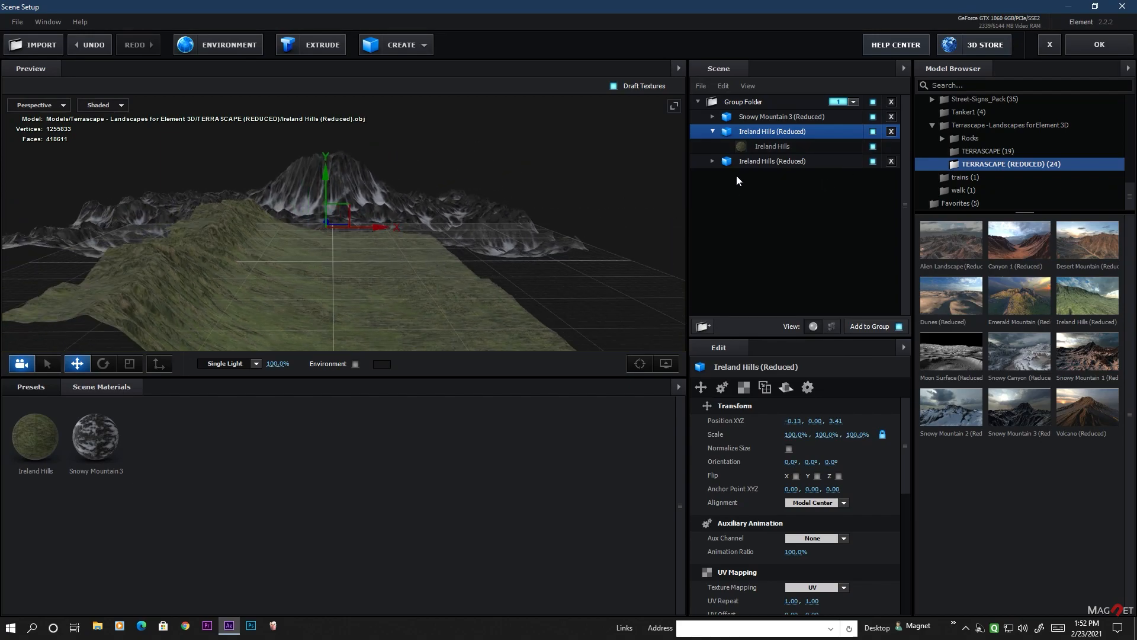
Duplicate the Snowy Mountain 3 model and move the copy along X to about 7.07.
{"action": "left_click", "coordinate": [763, 160]}
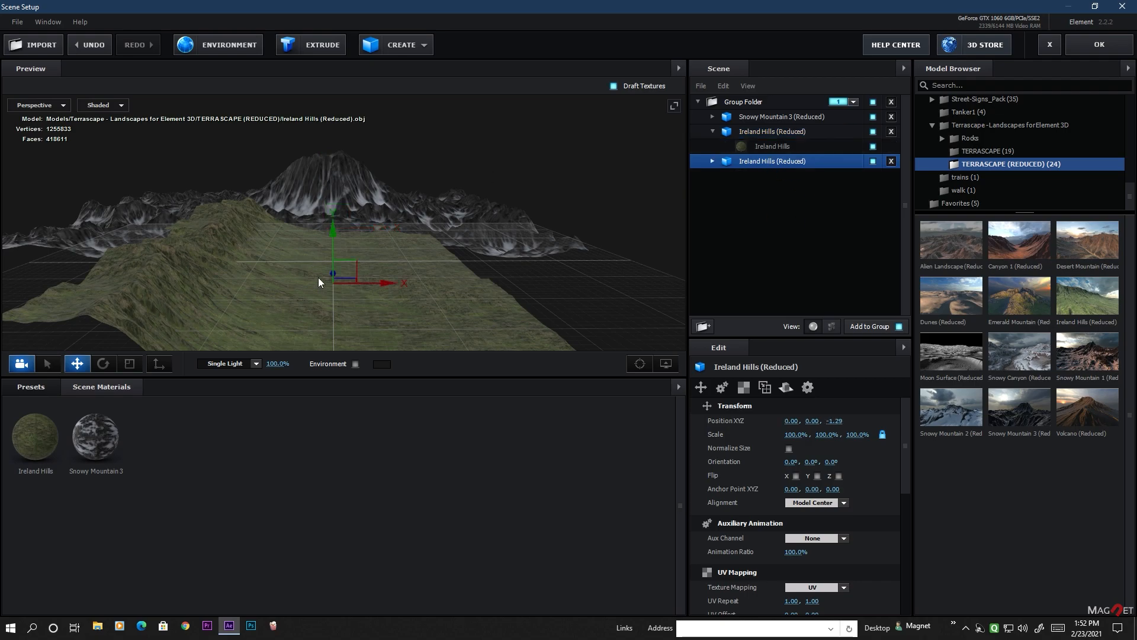
{"action": "left_click", "coordinate": [761, 115]}
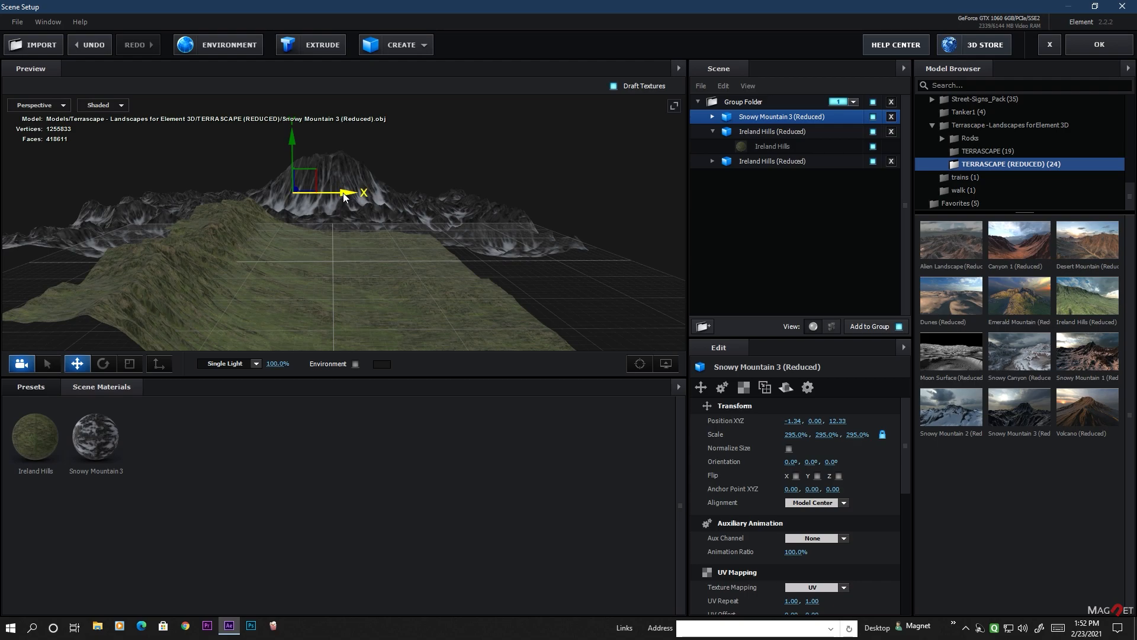
{"action": "key", "text": "ctrl+d"}
{"action": "left_click_drag", "start_coordinate": [339, 196], "coordinate": [588, 204]}
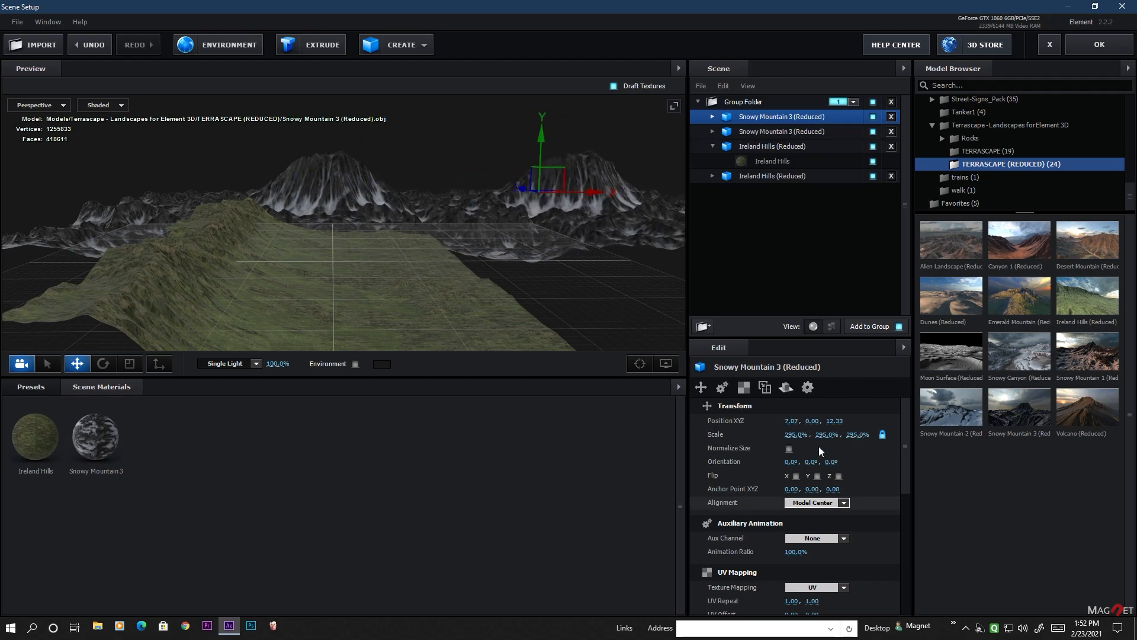
Flatten the mountain copy to about 168.5% in Y, rotate it to about 322.6° around Y, and shift it to about X 6.14.
{"action": "left_click", "coordinate": [130, 364]}
{"action": "left_click_drag", "start_coordinate": [543, 136], "coordinate": [546, 150]}
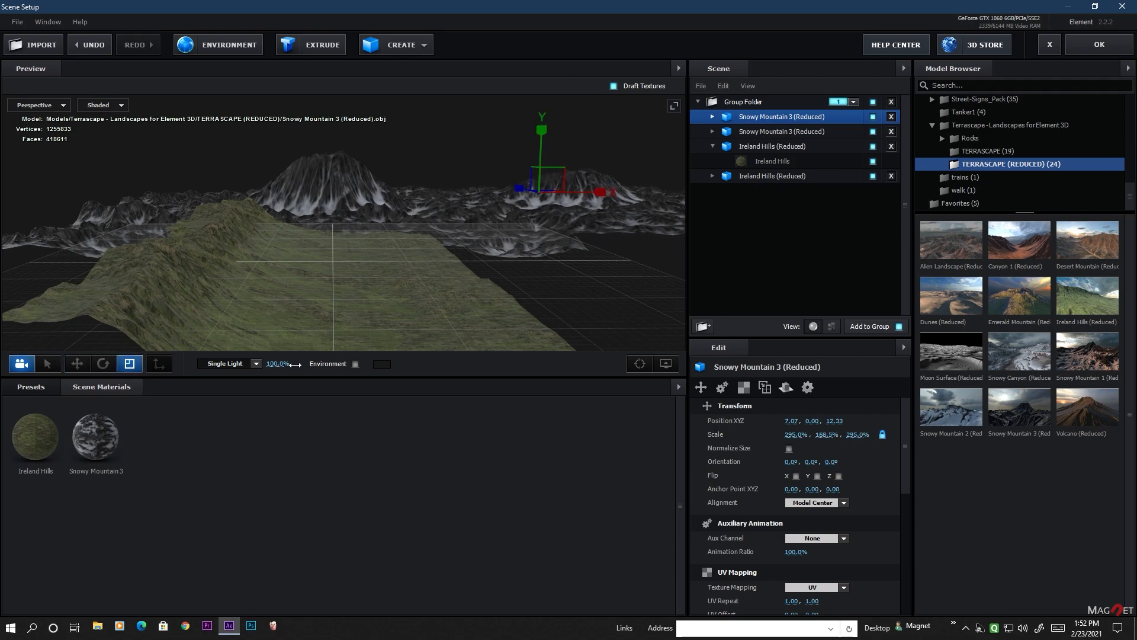
{"action": "left_click", "coordinate": [103, 363]}
{"action": "left_click_drag", "start_coordinate": [584, 196], "coordinate": [544, 191]}
{"action": "left_click", "coordinate": [77, 364]}
{"action": "scroll", "coordinate": [521, 257], "scroll_direction": "up", "scroll_amount": 2}
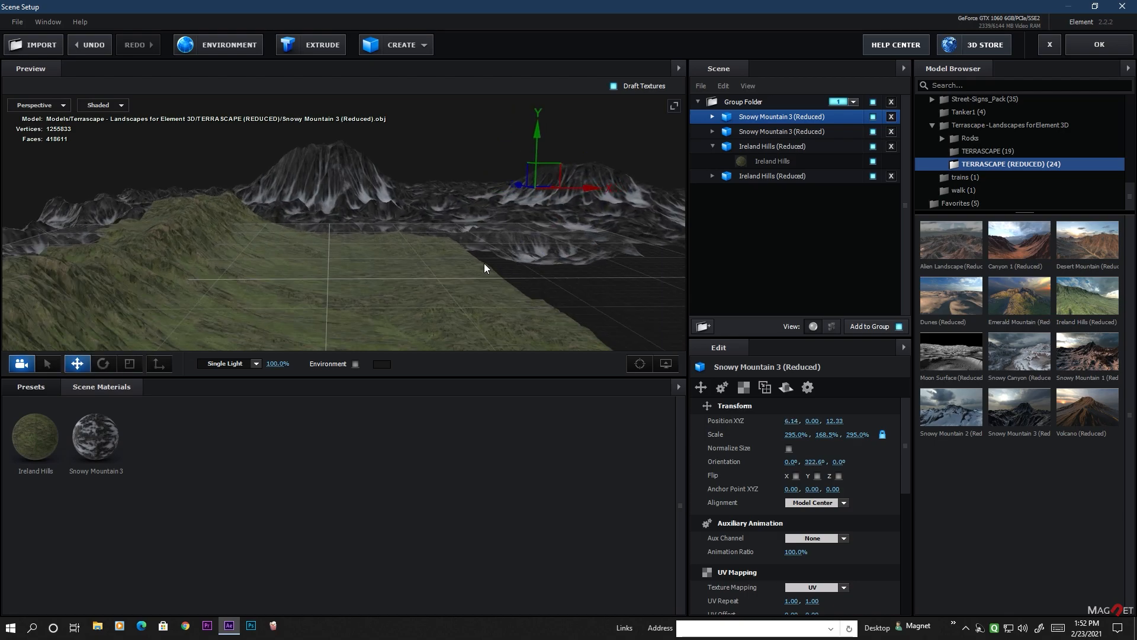
{"action": "left_click_drag", "start_coordinate": [485, 265], "coordinate": [481, 258]}
{"action": "scroll", "coordinate": [486, 258], "scroll_direction": "down", "scroll_amount": 3}
Enlarge the original Snowy Mountain 3 model to about 364.2% in X and 333.6% in Y.
{"action": "left_click", "coordinate": [341, 211]}
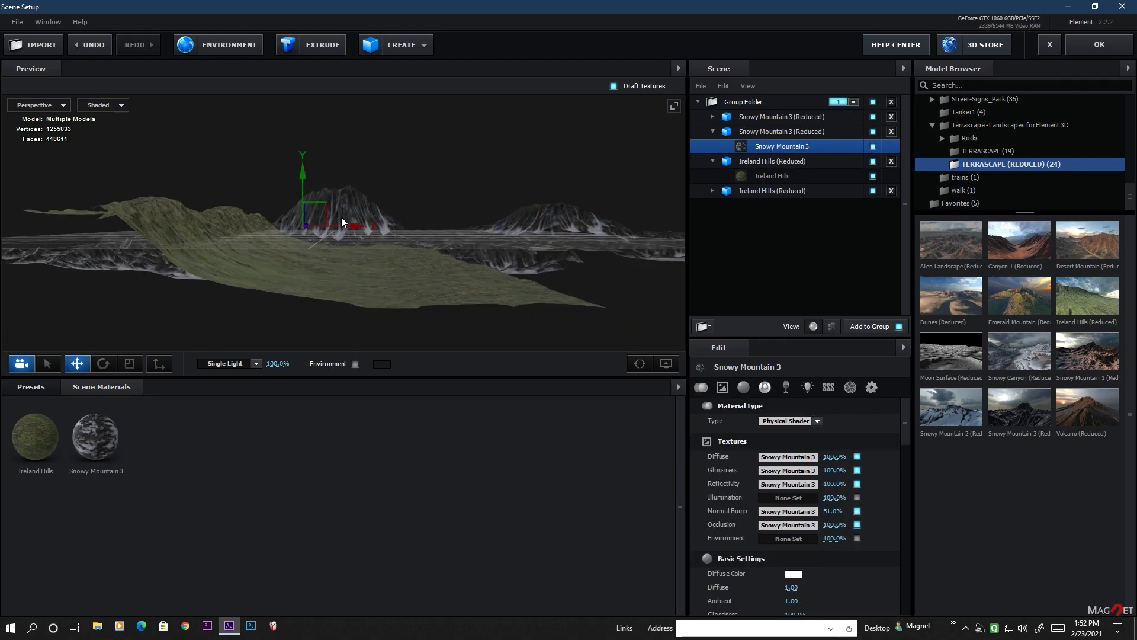
{"action": "left_click", "coordinate": [761, 137]}
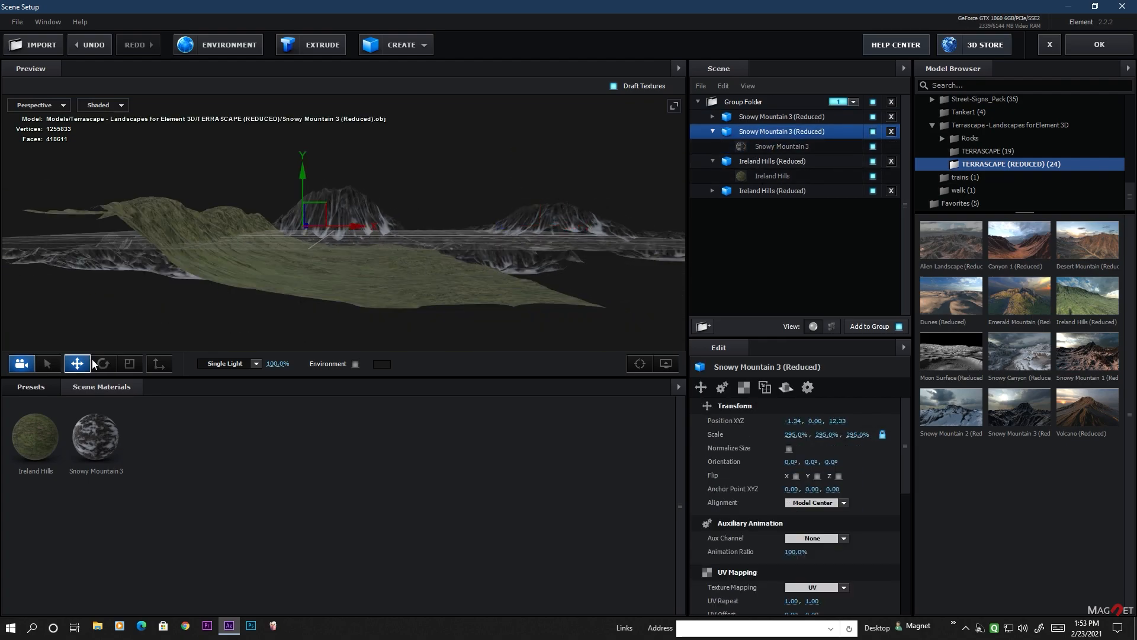
{"action": "left_click", "coordinate": [129, 363]}
{"action": "left_click_drag", "start_coordinate": [362, 225], "coordinate": [414, 230]}
{"action": "left_click_drag", "start_coordinate": [303, 168], "coordinate": [305, 166]}
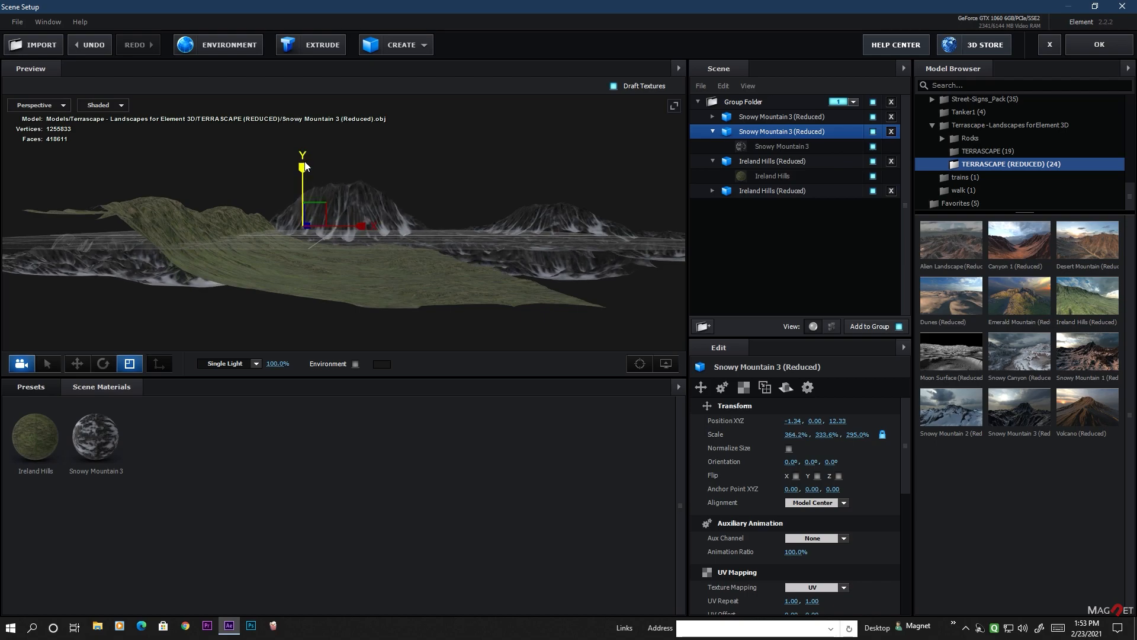
{"action": "left_click_drag", "start_coordinate": [450, 273], "coordinate": [425, 286]}
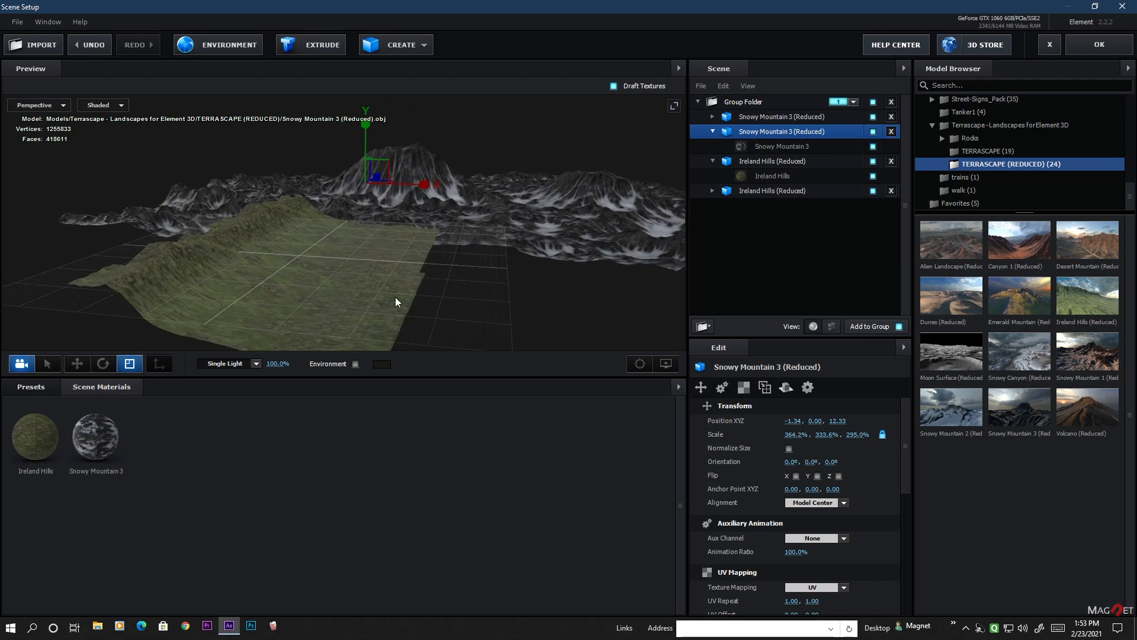
Duplicate the enlarged mountain, place the copy at about X 7.22, Z 7.53, and rotate it to about 301.9° around Y.
{"action": "left_click", "coordinate": [77, 364]}
{"action": "scroll", "coordinate": [515, 248], "scroll_direction": "down", "scroll_amount": 2}
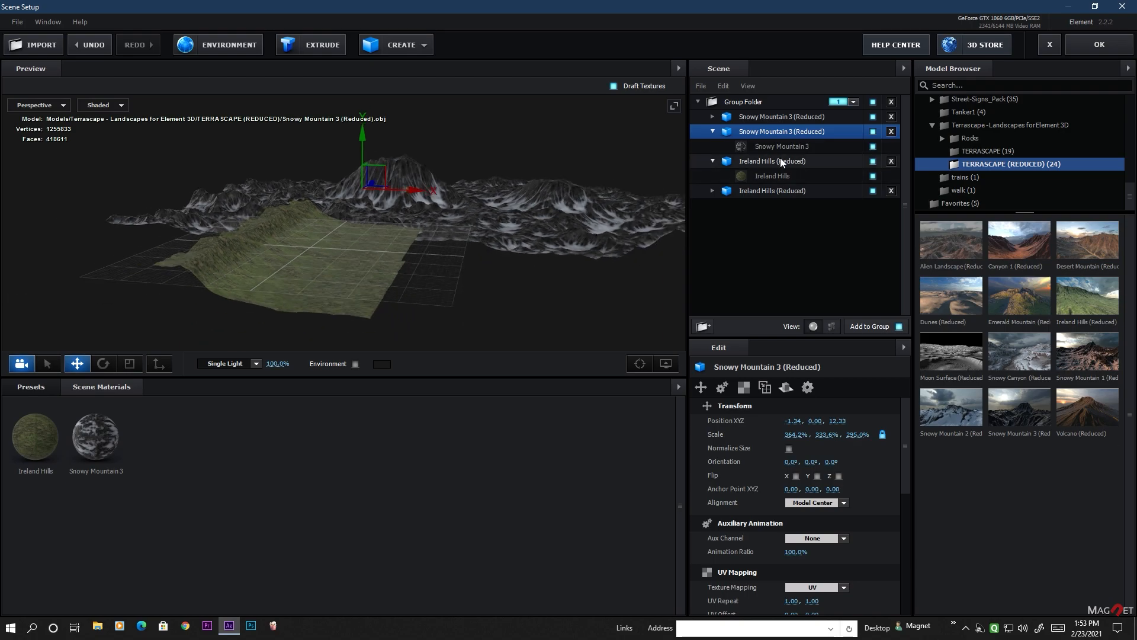
{"action": "key", "text": "ctrl+d"}
{"action": "left_click_drag", "start_coordinate": [410, 193], "coordinate": [660, 207]}
{"action": "scroll", "coordinate": [539, 251], "scroll_direction": "down", "scroll_amount": 2}
{"action": "left_click_drag", "start_coordinate": [539, 251], "coordinate": [514, 232]}
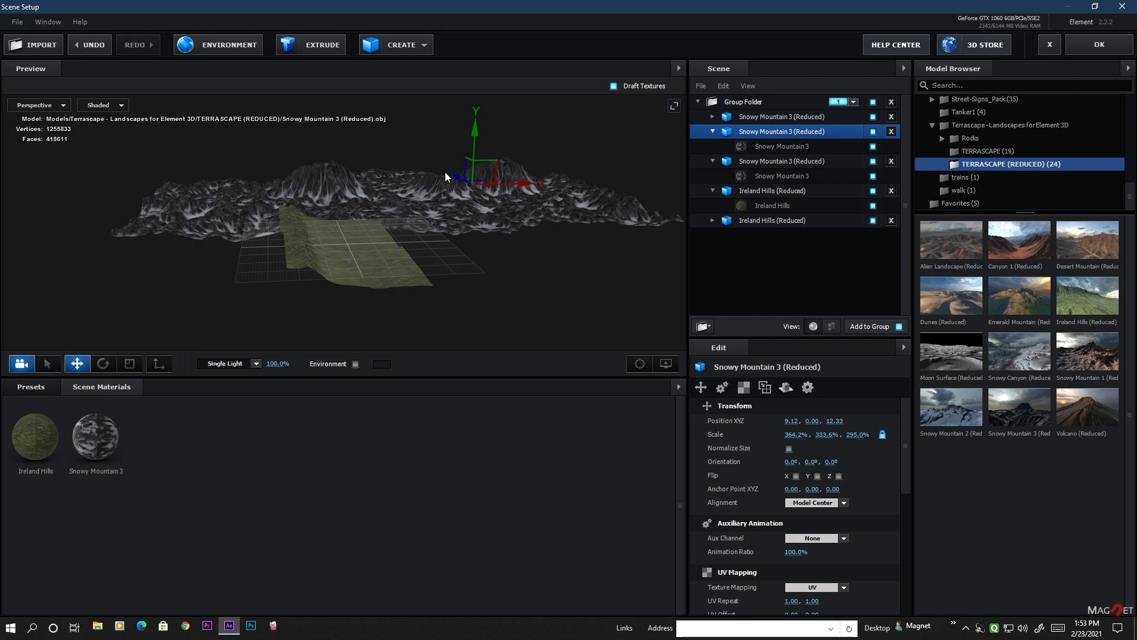
{"action": "left_click_drag", "start_coordinate": [453, 180], "coordinate": [479, 238]}
{"action": "left_click", "coordinate": [103, 364]}
Create a plane, scale it uniformly to about 1811.5%, and lower it to about Y -0.51 as the ground.
{"action": "left_click", "coordinate": [417, 48]}
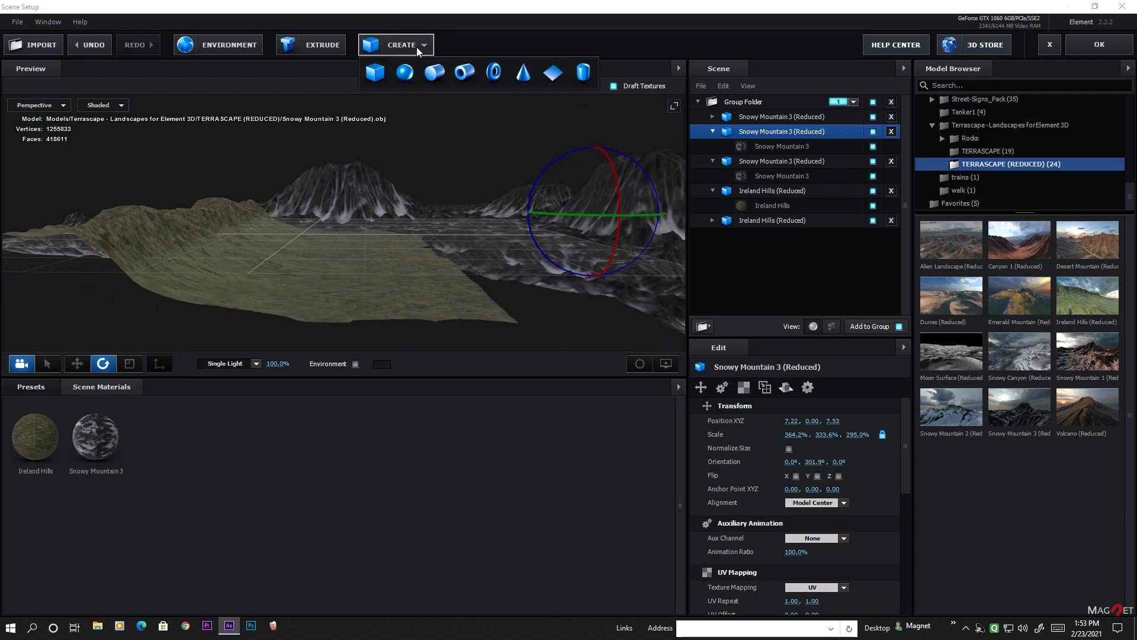
{"action": "left_click", "coordinate": [558, 76]}
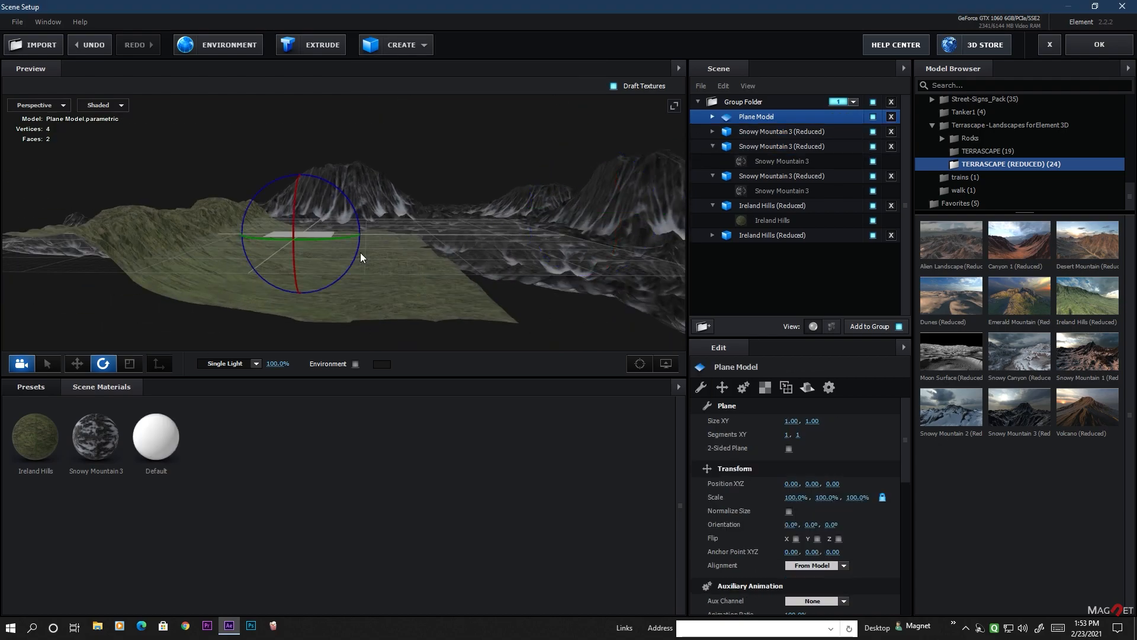
{"action": "left_click_drag", "start_coordinate": [356, 247], "coordinate": [417, 244]}
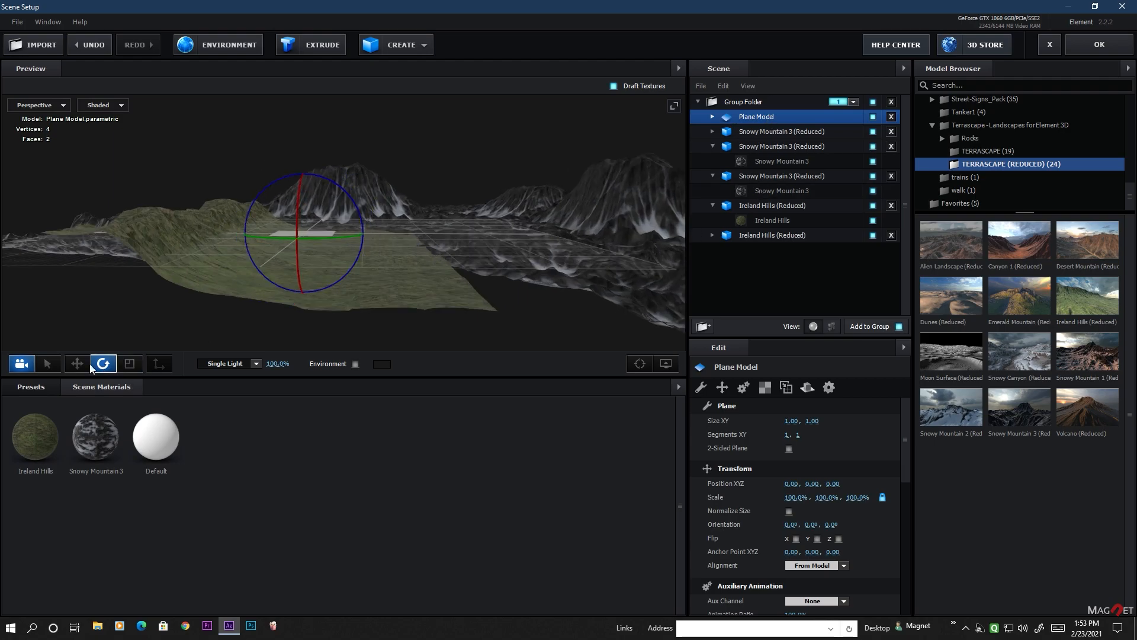
{"action": "key", "text": "w"}
{"action": "left_click_drag", "start_coordinate": [303, 176], "coordinate": [308, 202]}
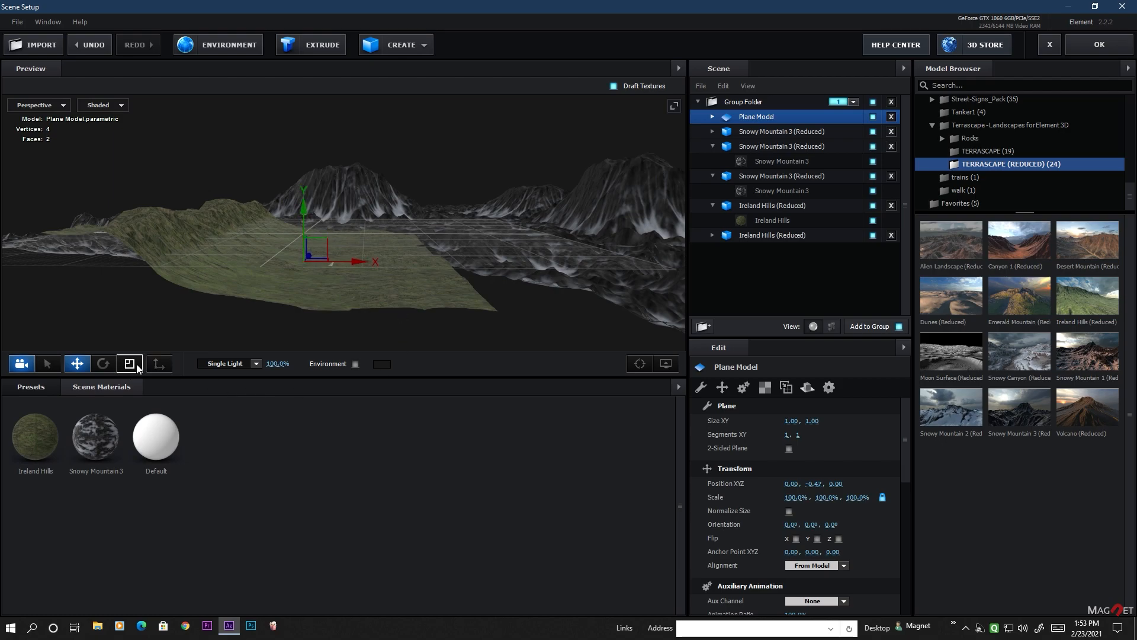
{"action": "left_click_drag", "start_coordinate": [806, 499], "coordinate": [594, 403]}
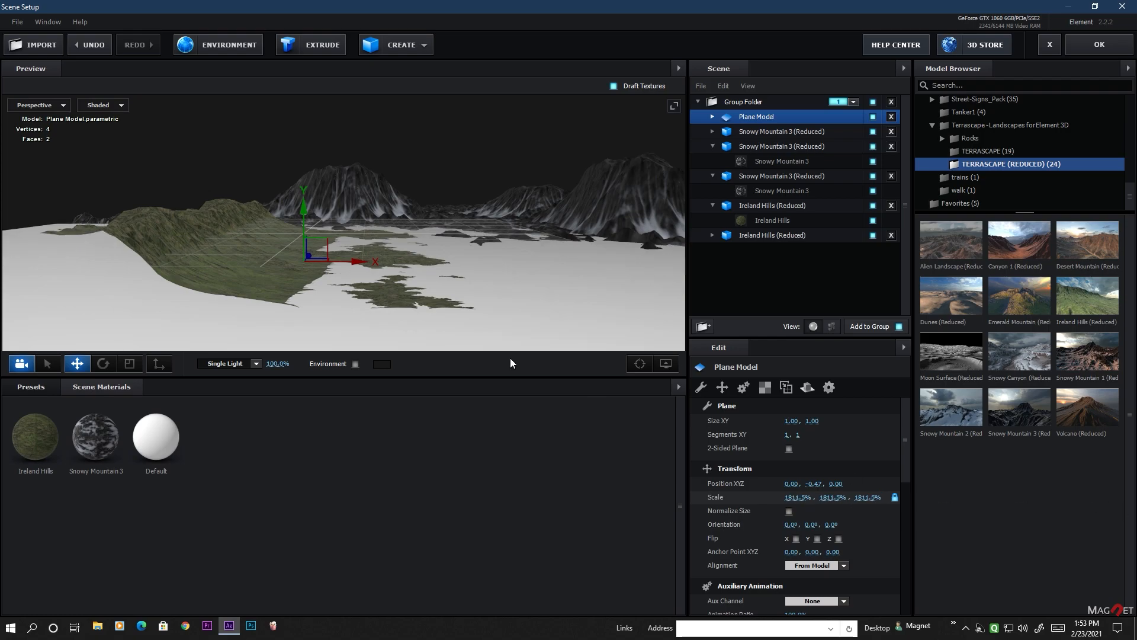
{"action": "left_click_drag", "start_coordinate": [306, 207], "coordinate": [306, 209]}
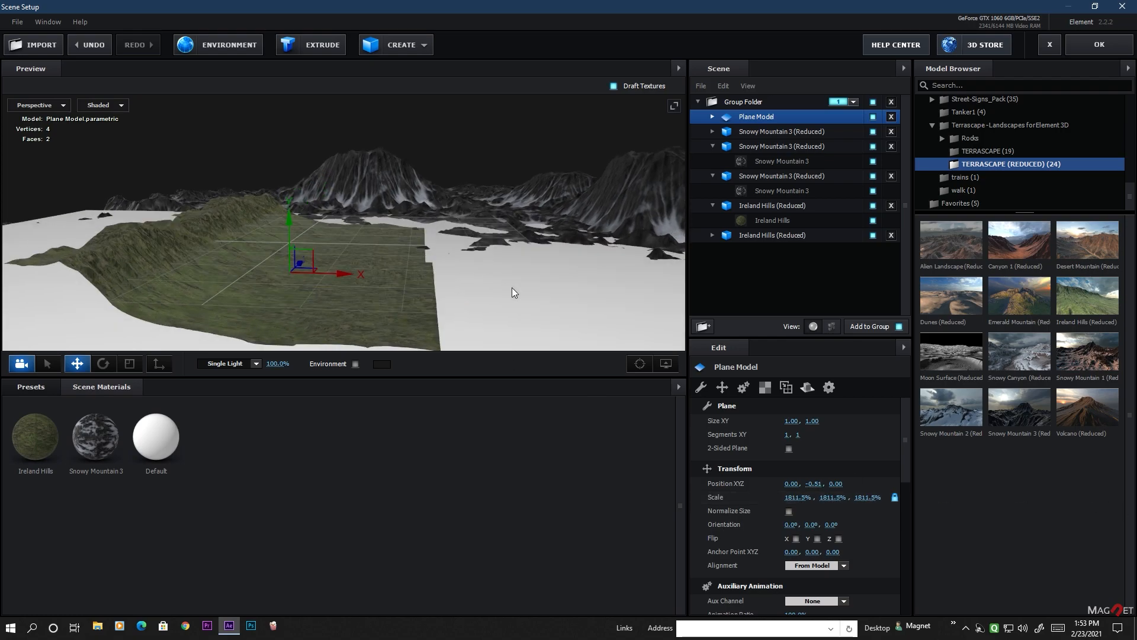
Apply the Ireland Hills material to the ground plane and check how it blends with the hills.
{"action": "left_click_drag", "start_coordinate": [33, 437], "coordinate": [548, 319]}
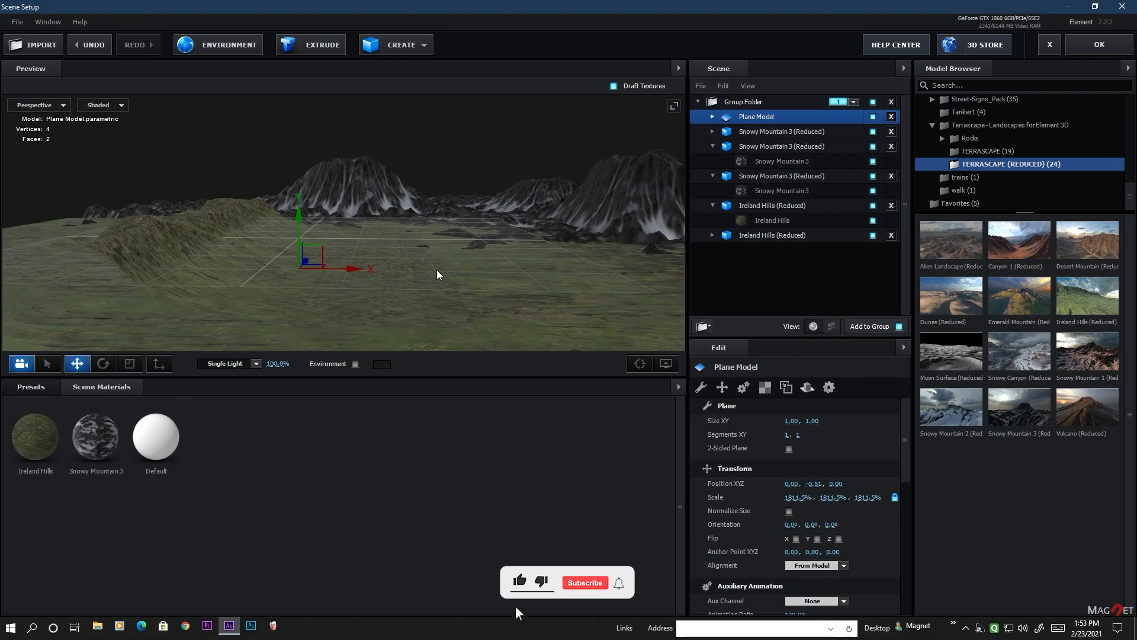
{"action": "scroll", "coordinate": [409, 297], "scroll_direction": "up", "scroll_amount": 5}
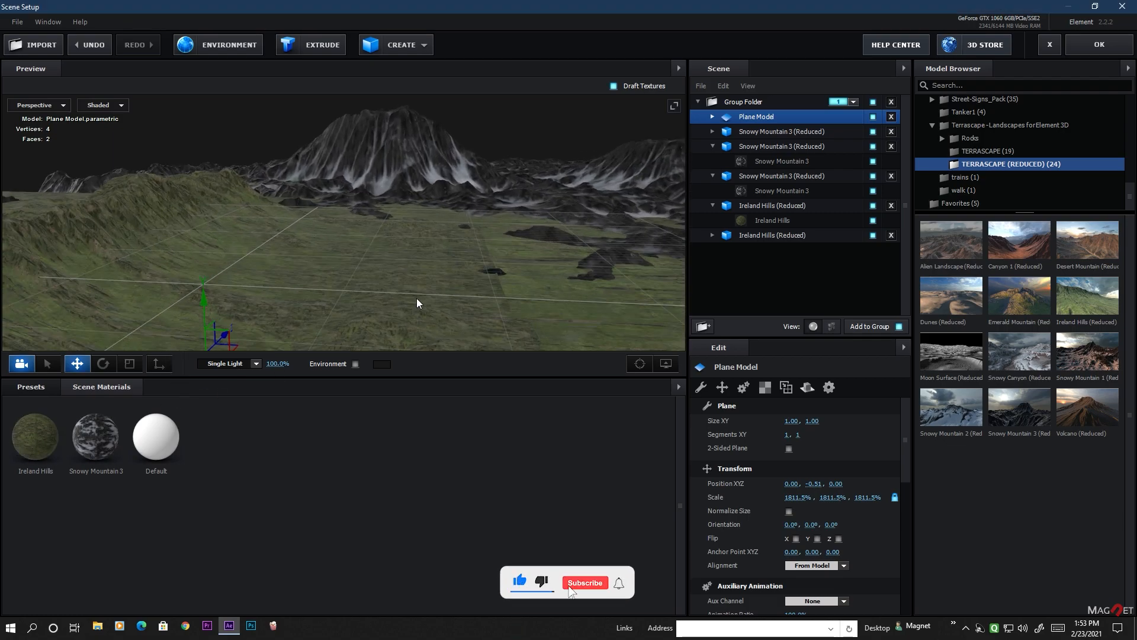
{"action": "left_click_drag", "start_coordinate": [417, 299], "coordinate": [463, 237]}
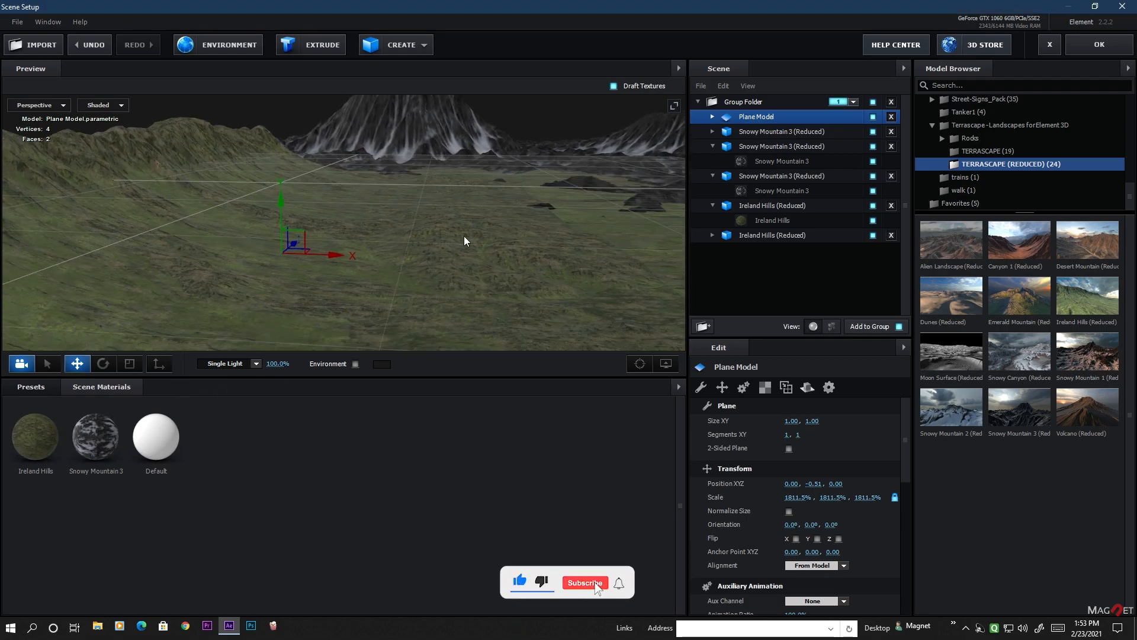
{"action": "scroll", "coordinate": [440, 283], "scroll_direction": "up", "scroll_amount": 2}
{"action": "left_click_drag", "start_coordinate": [438, 283], "coordinate": [410, 281]}
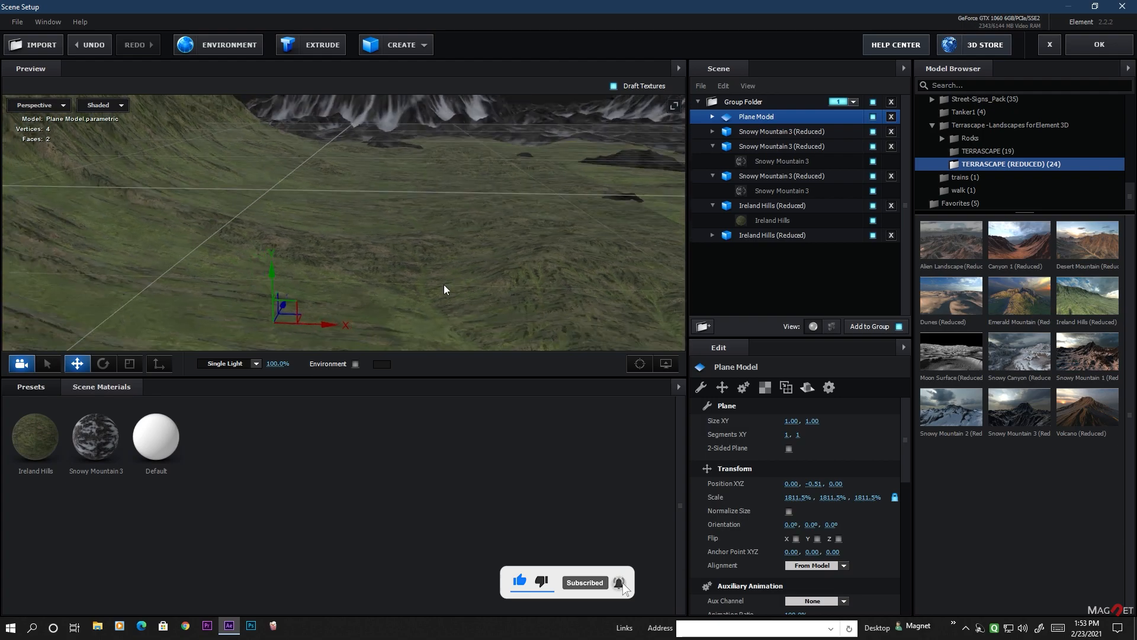
{"action": "scroll", "coordinate": [391, 278], "scroll_direction": "down", "scroll_amount": 3}
{"action": "scroll", "coordinate": [391, 277], "scroll_direction": "up", "scroll_amount": 2}
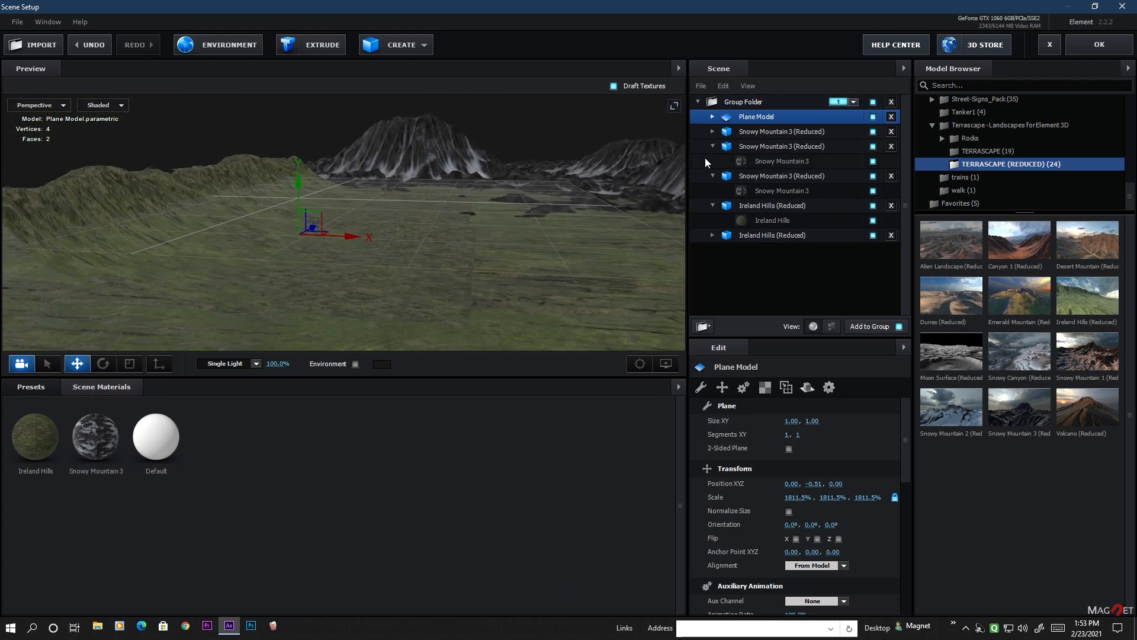
Collapse the Group Folder in the scene and look over the ground in front of the hills.
{"action": "left_click", "coordinate": [698, 103]}
{"action": "left_click_drag", "start_coordinate": [477, 265], "coordinate": [463, 207]}
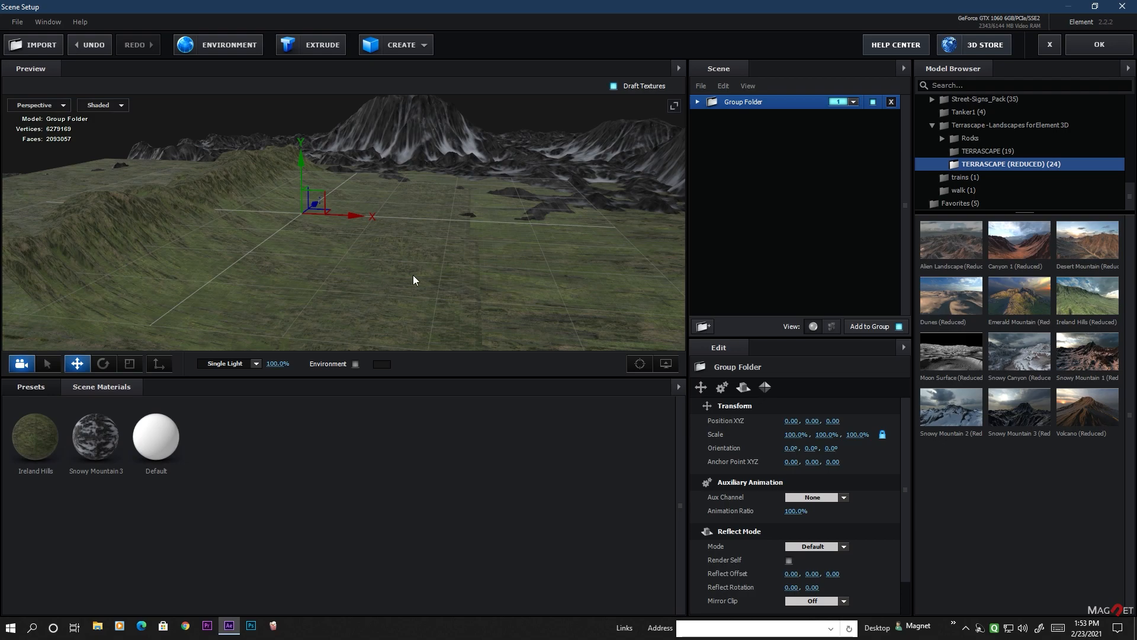
{"action": "left_click_drag", "start_coordinate": [404, 257], "coordinate": [545, 355]}
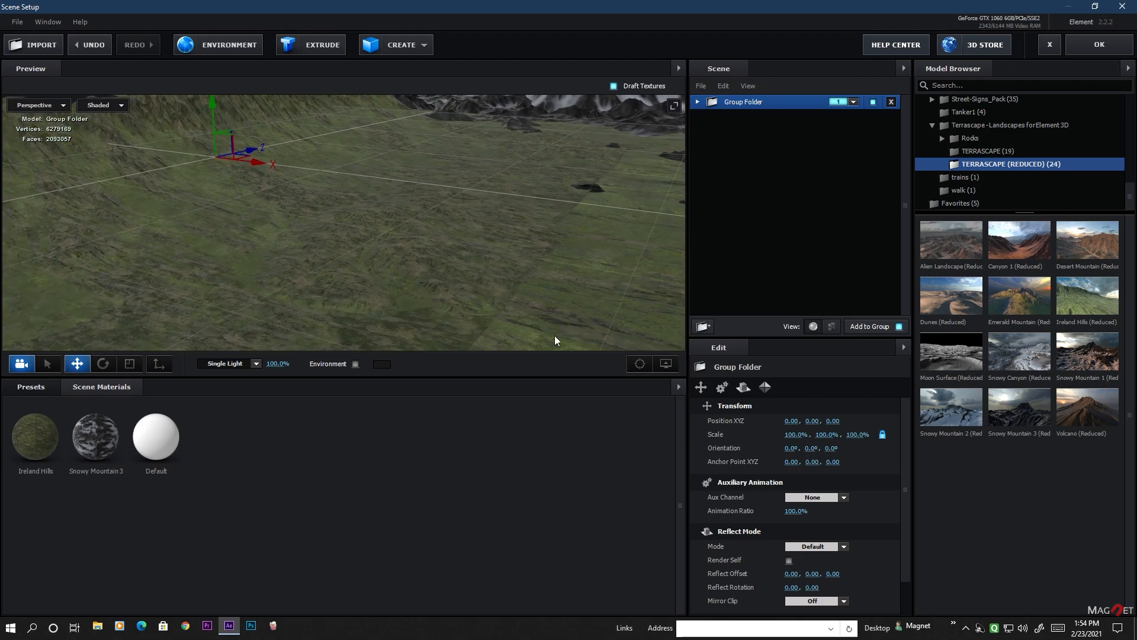
{"action": "left_click_drag", "start_coordinate": [446, 314], "coordinate": [487, 288]}
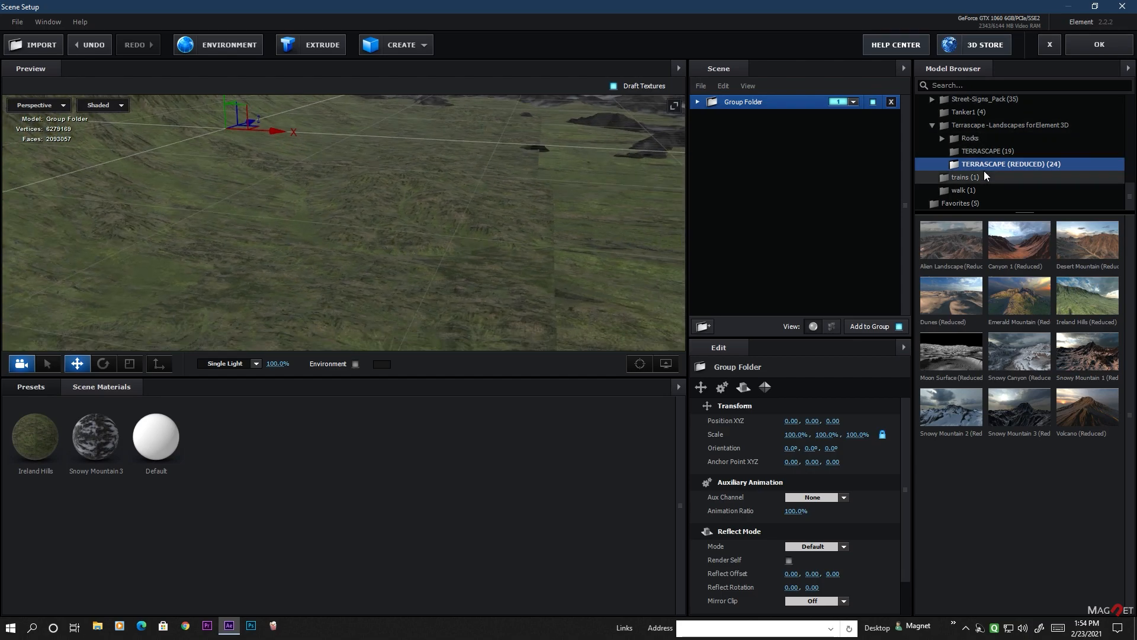
Expand Magnet_Tree_Model_Pack_V1.0 in the model library and show its Trees_with_leaves models.
{"action": "scroll", "coordinate": [983, 170], "scroll_direction": "up", "scroll_amount": 5}
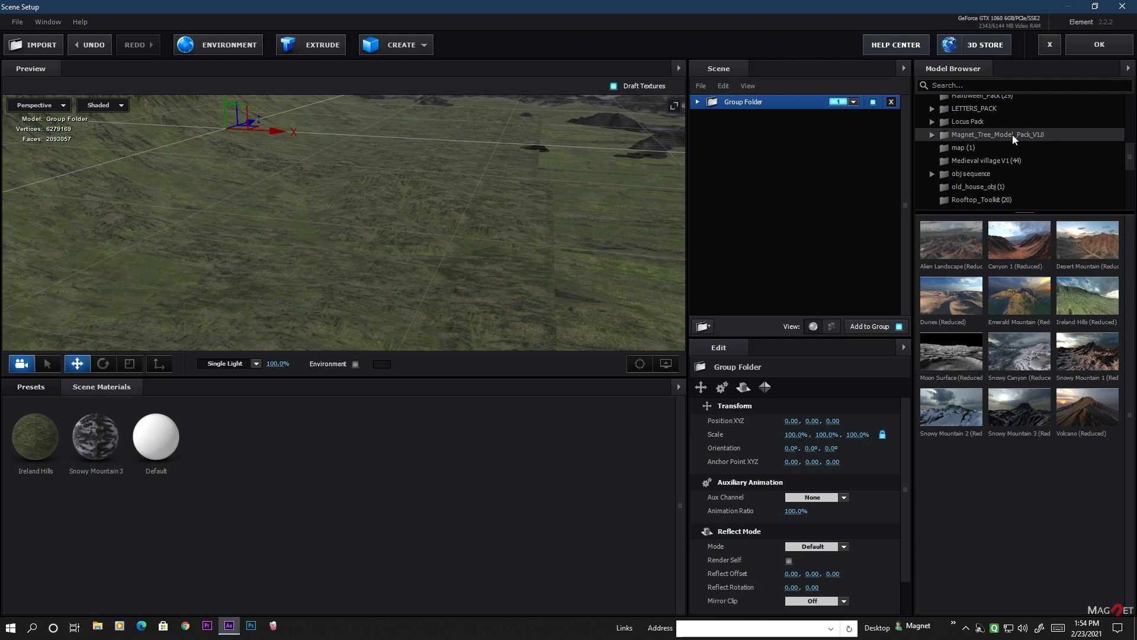
{"action": "left_click_drag", "start_coordinate": [422, 257], "coordinate": [444, 247]}
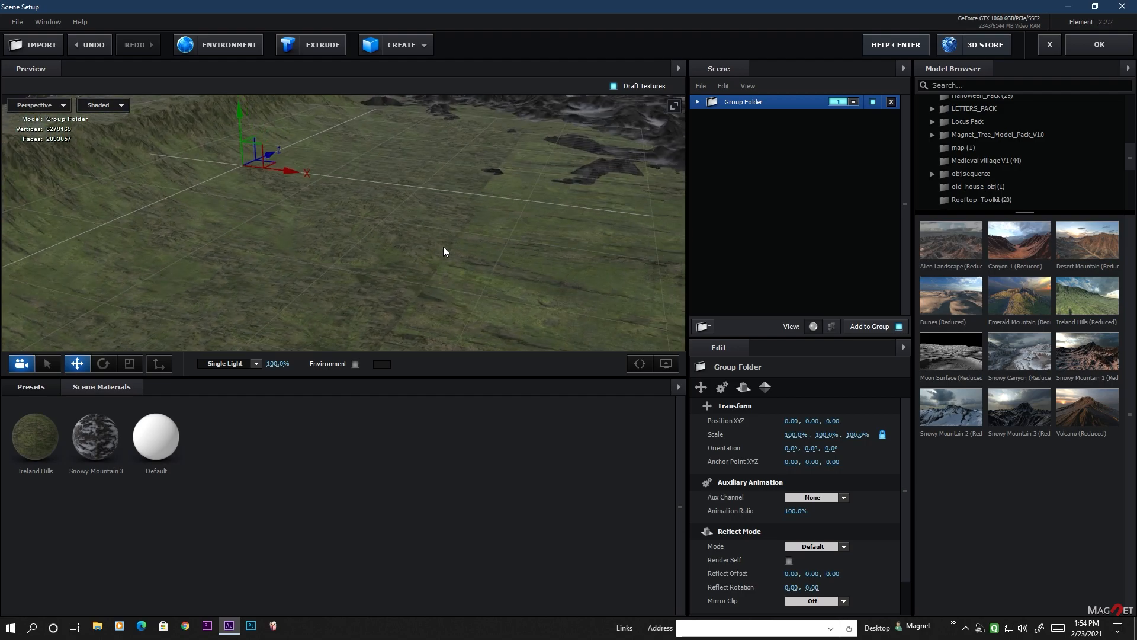
{"action": "left_click_drag", "start_coordinate": [432, 288], "coordinate": [418, 258]}
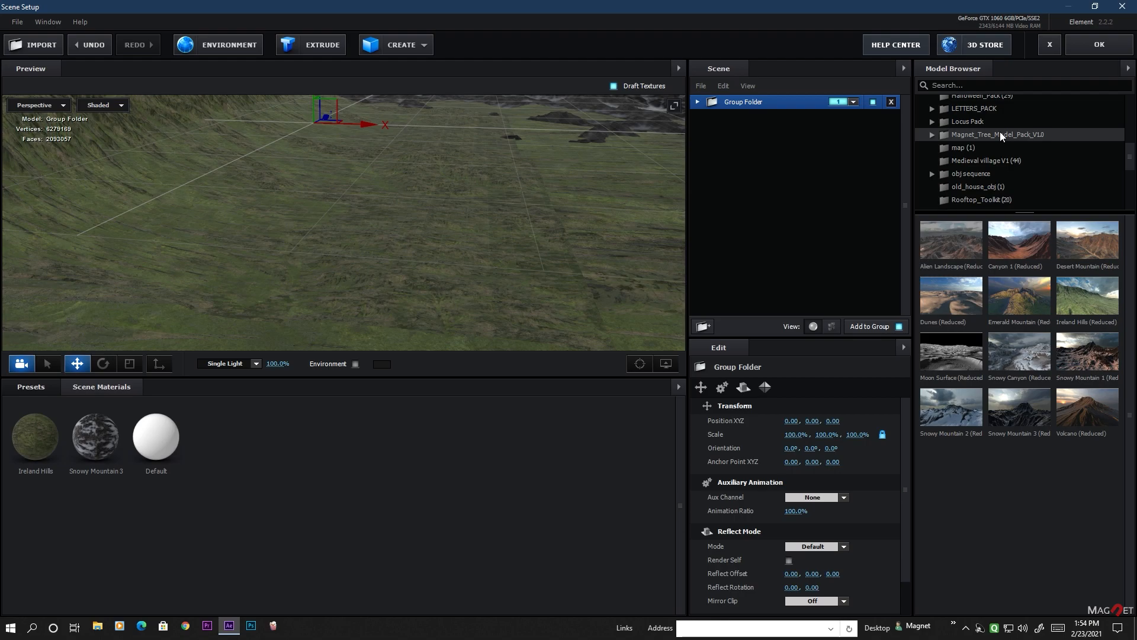
{"action": "double_click", "coordinate": [1000, 135]}
{"action": "scroll", "coordinate": [1007, 166], "scroll_direction": "down", "scroll_amount": 1}
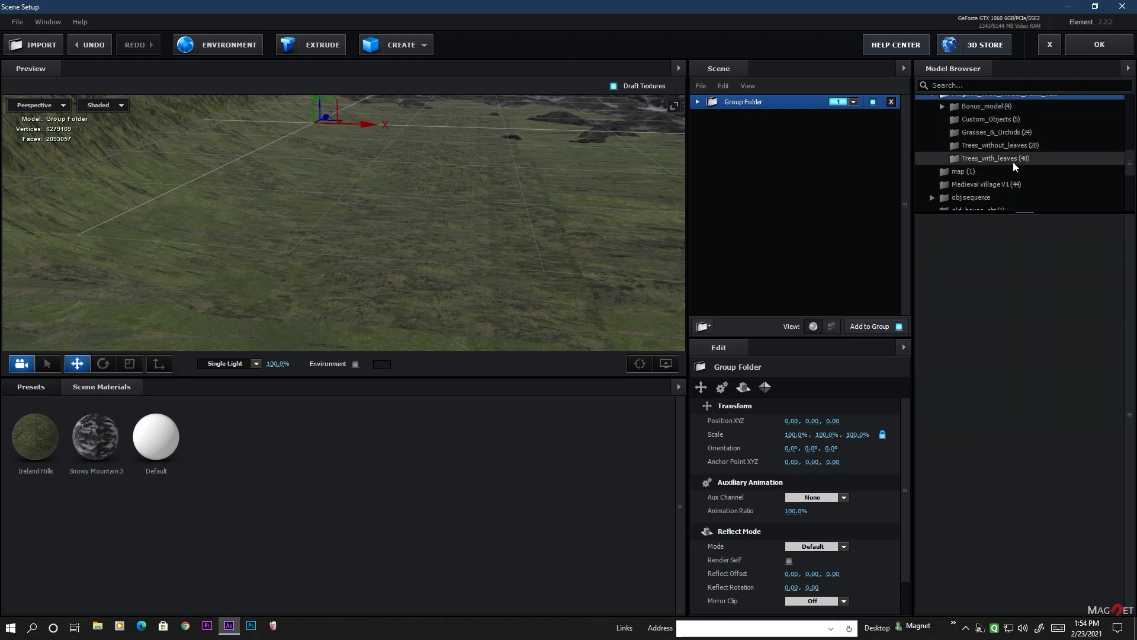
{"action": "left_click", "coordinate": [1011, 159]}
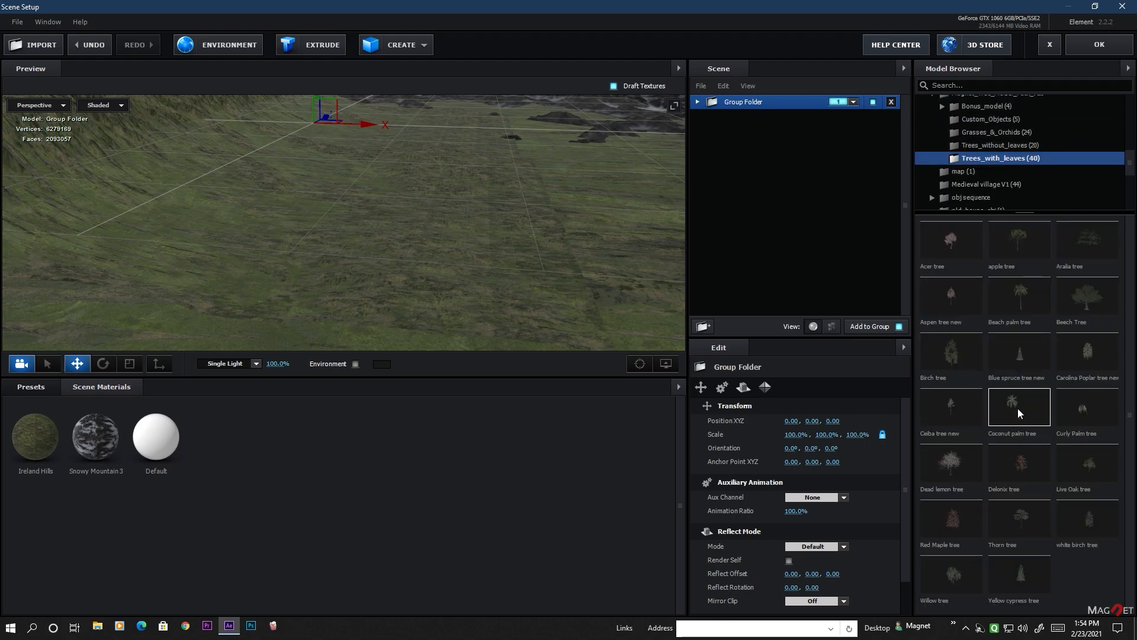
Browse the tree pack's Bonus_model, soldier run, Custom_Objects, Grasses_&_Orchids and Trees_without_leaves folders, then return to Trees_with_leaves.
{"action": "double_click", "coordinate": [987, 105]}
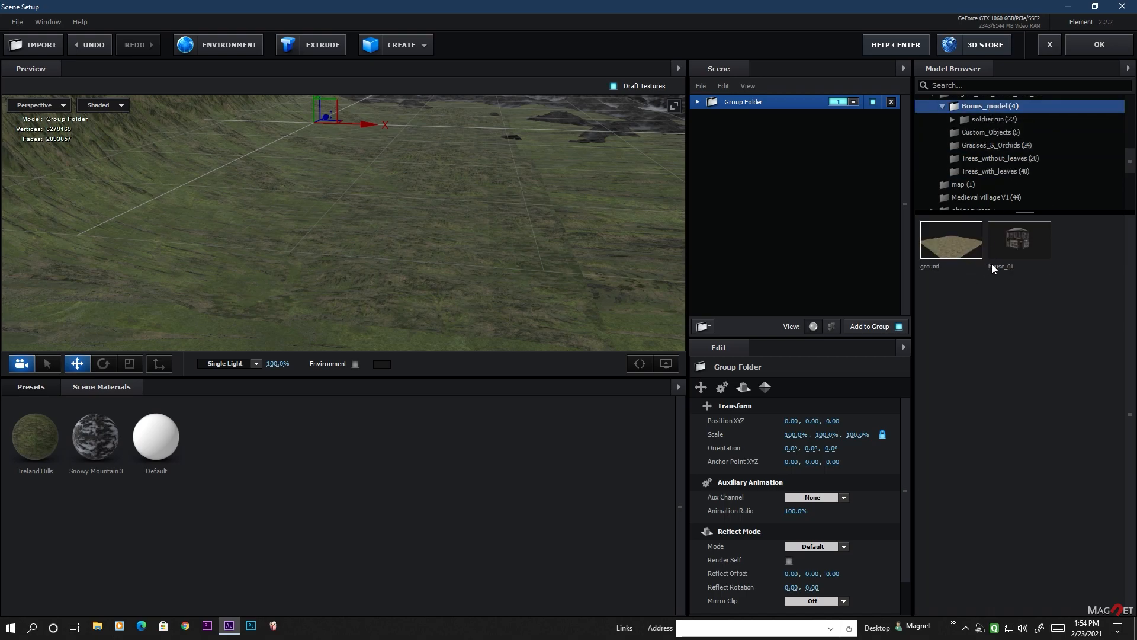
{"action": "double_click", "coordinate": [982, 119]}
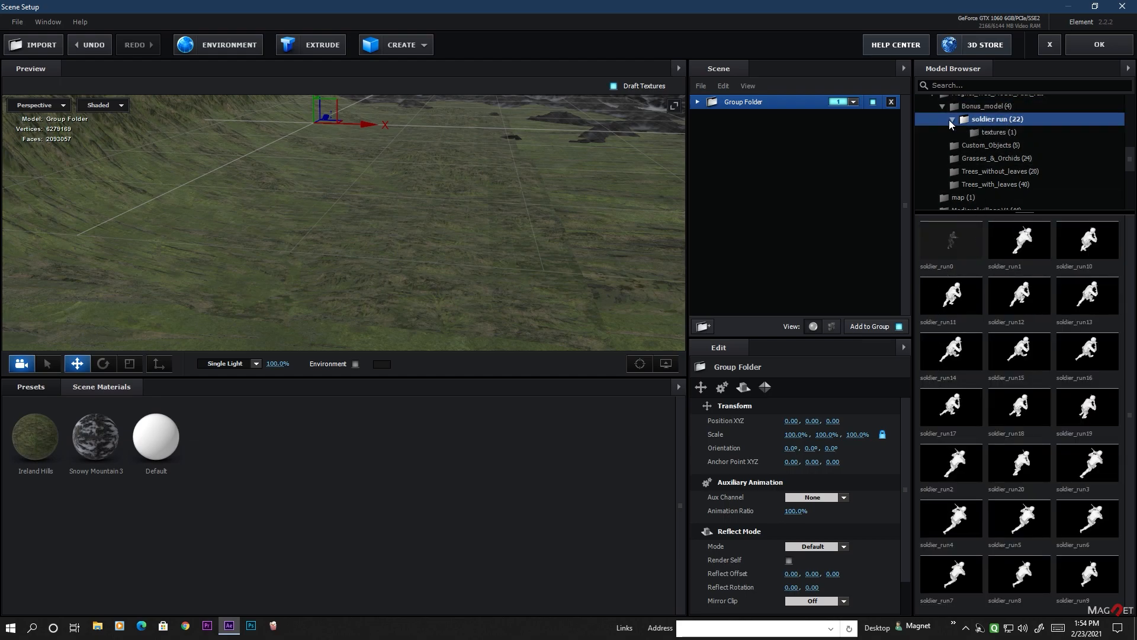
{"action": "left_click", "coordinate": [986, 146]}
{"action": "left_click", "coordinate": [989, 132]}
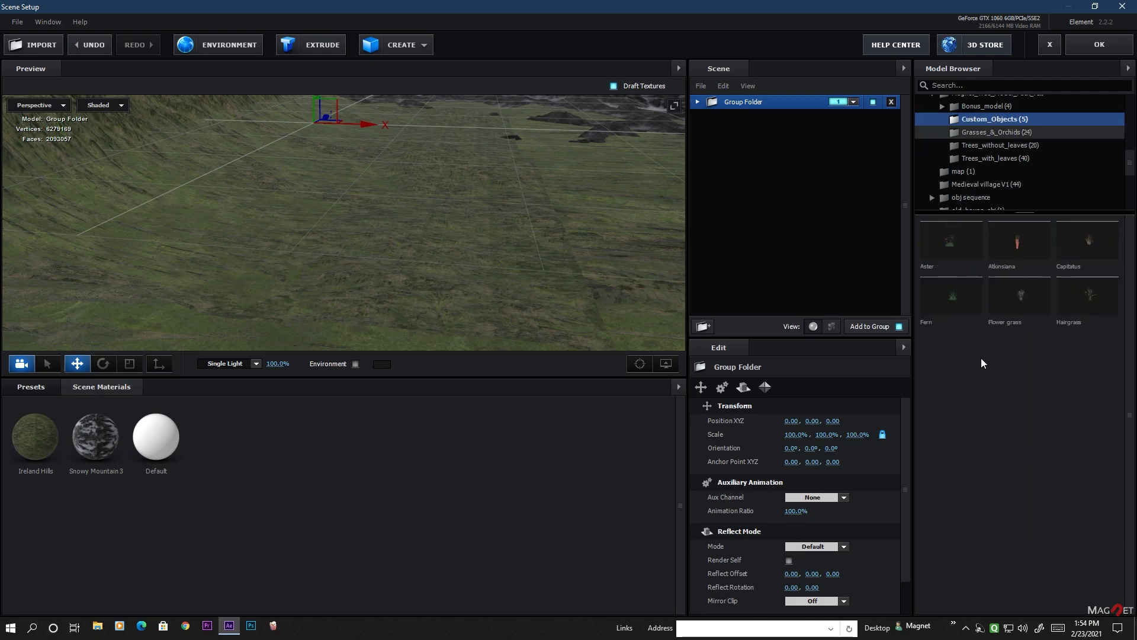
{"action": "left_click", "coordinate": [1008, 144]}
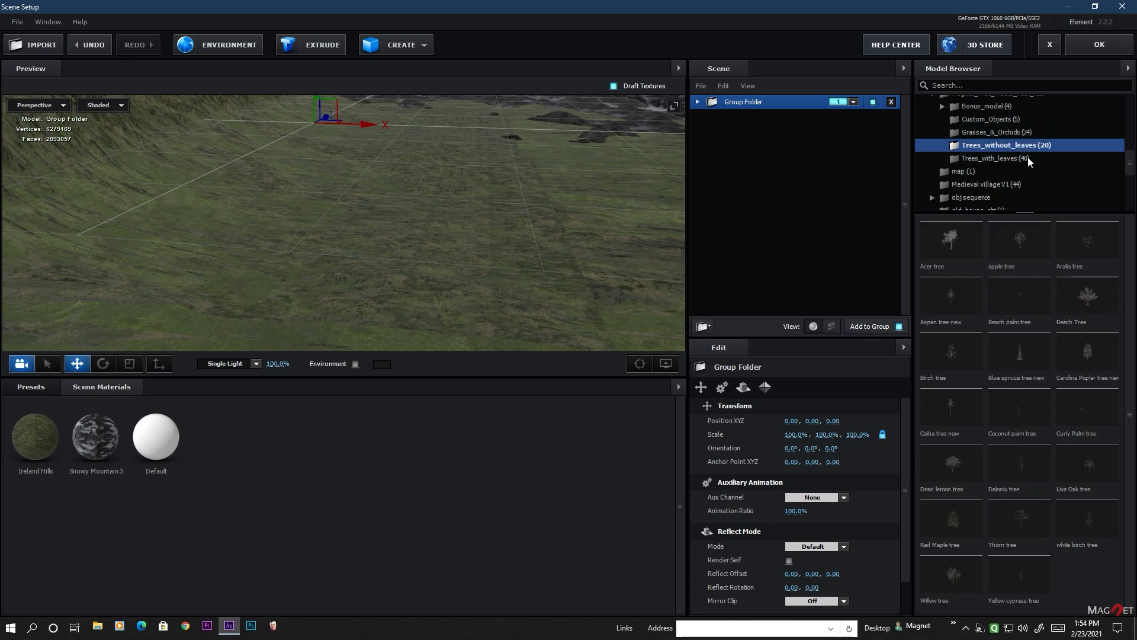
{"action": "left_click", "coordinate": [989, 159]}
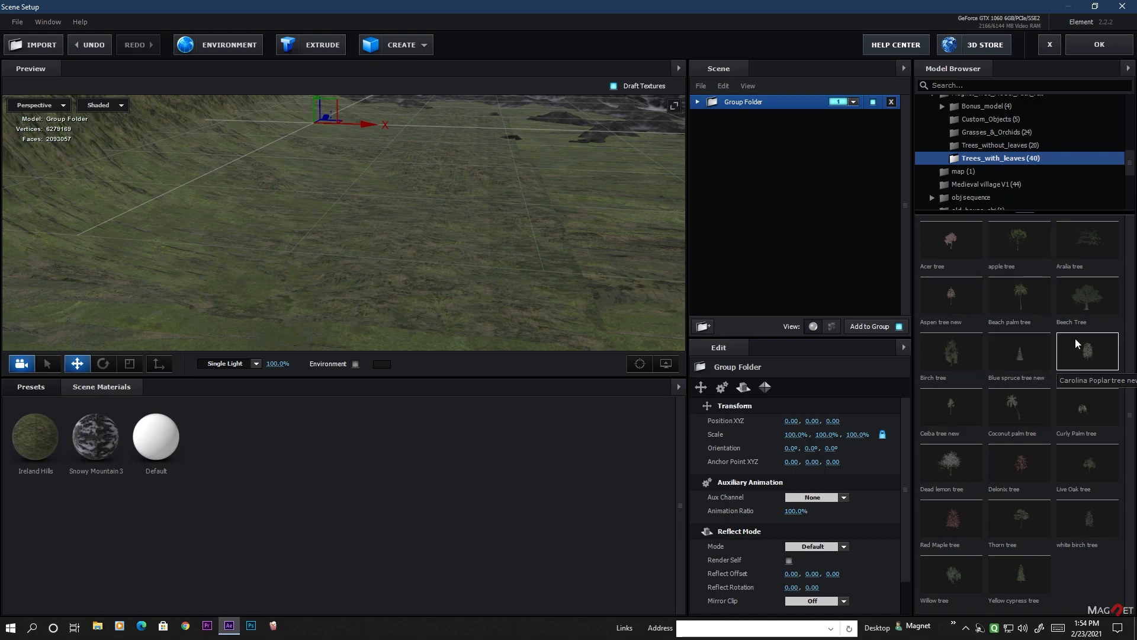
Add the Yellow cypress tree model to the Group Folder and move it along X to about 2.33.
{"action": "left_click_drag", "start_coordinate": [504, 248], "coordinate": [489, 212]}
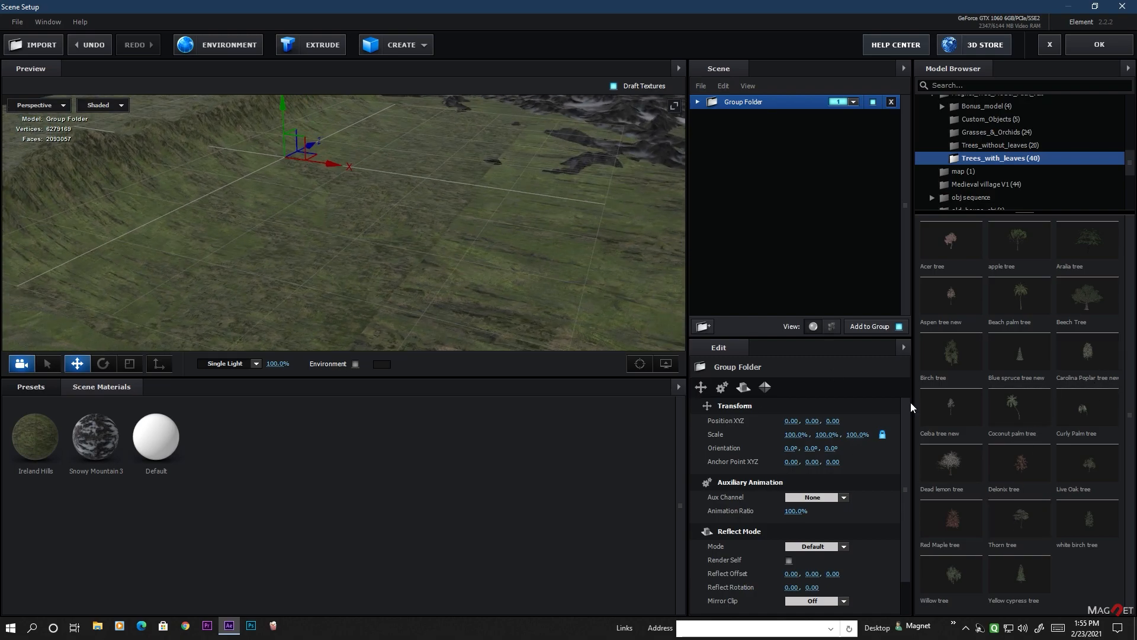
{"action": "left_click", "coordinate": [1024, 578]}
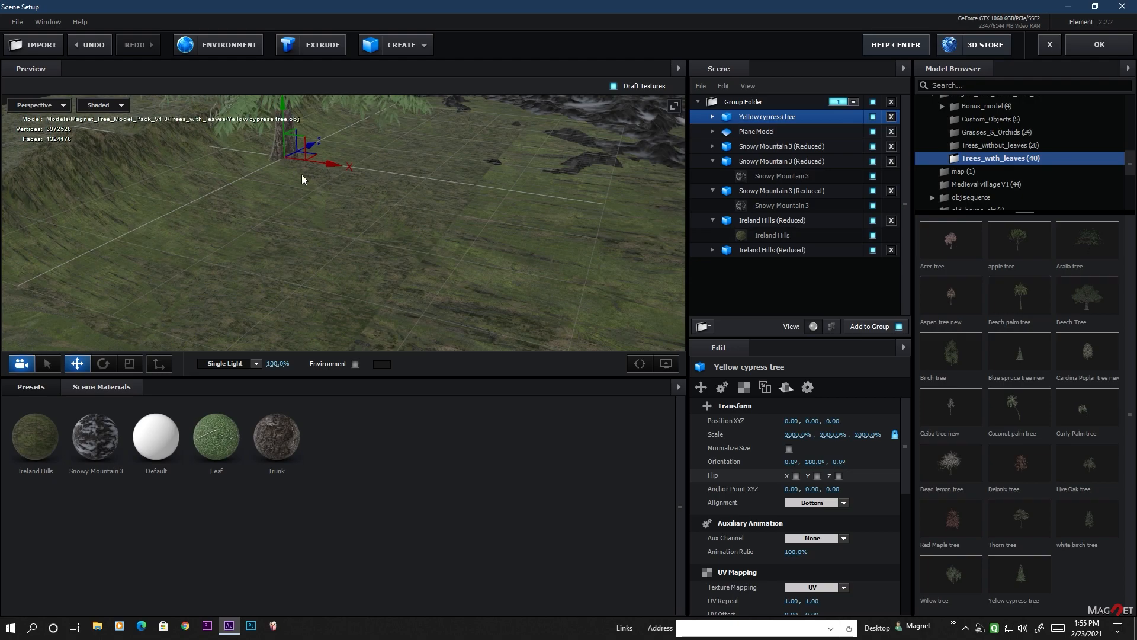
{"action": "left_click_drag", "start_coordinate": [329, 168], "coordinate": [479, 301]}
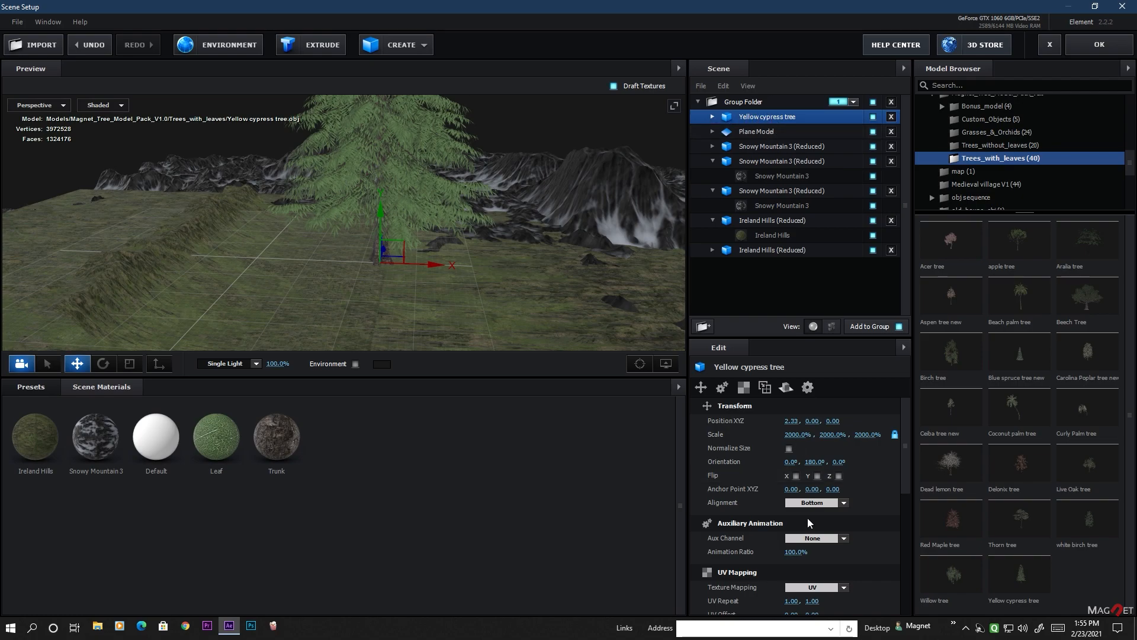
Enable mesh optimization for the Yellow cypress tree.
{"action": "scroll", "coordinate": [744, 507], "scroll_direction": "down", "scroll_amount": 3}
{"action": "scroll", "coordinate": [744, 505], "scroll_direction": "down", "scroll_amount": 1}
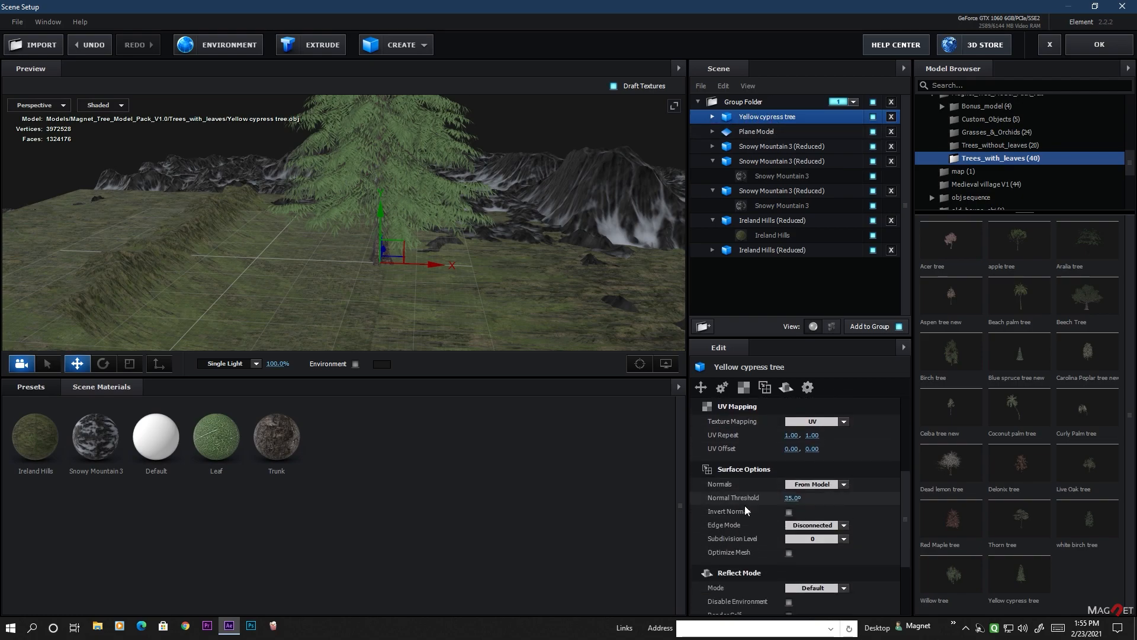
{"action": "left_click", "coordinate": [789, 553]}
{"action": "scroll", "coordinate": [770, 500], "scroll_direction": "up", "scroll_amount": 2}
{"action": "scroll", "coordinate": [768, 492], "scroll_direction": "up", "scroll_amount": 4}
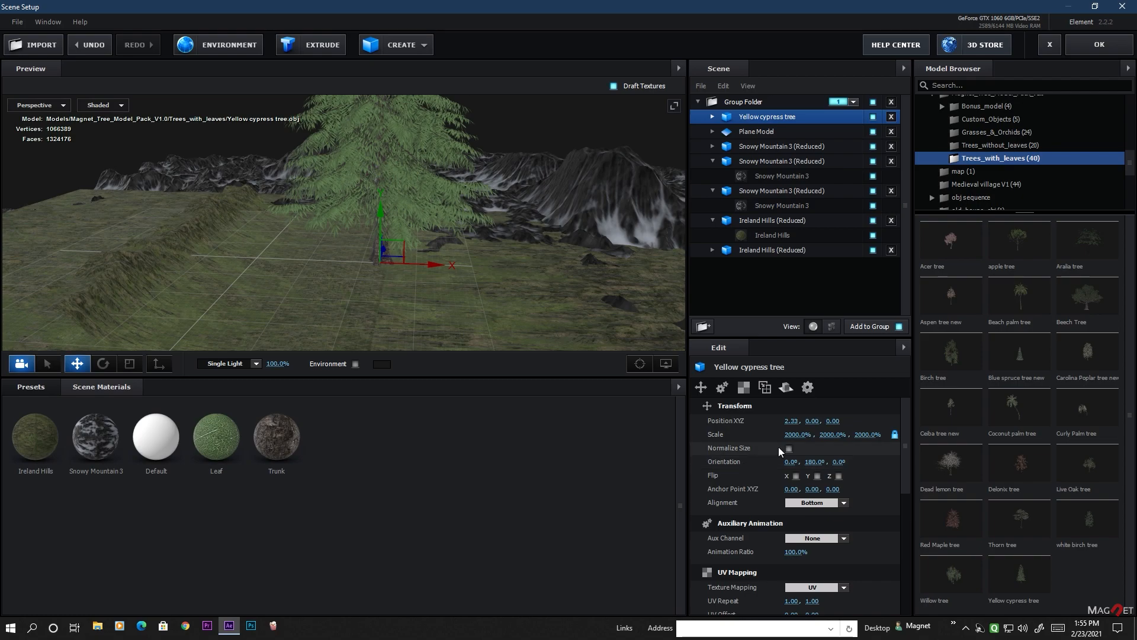
Normalize the Yellow cypress tree's size and set its scale to 100%.
{"action": "left_click", "coordinate": [788, 448]}
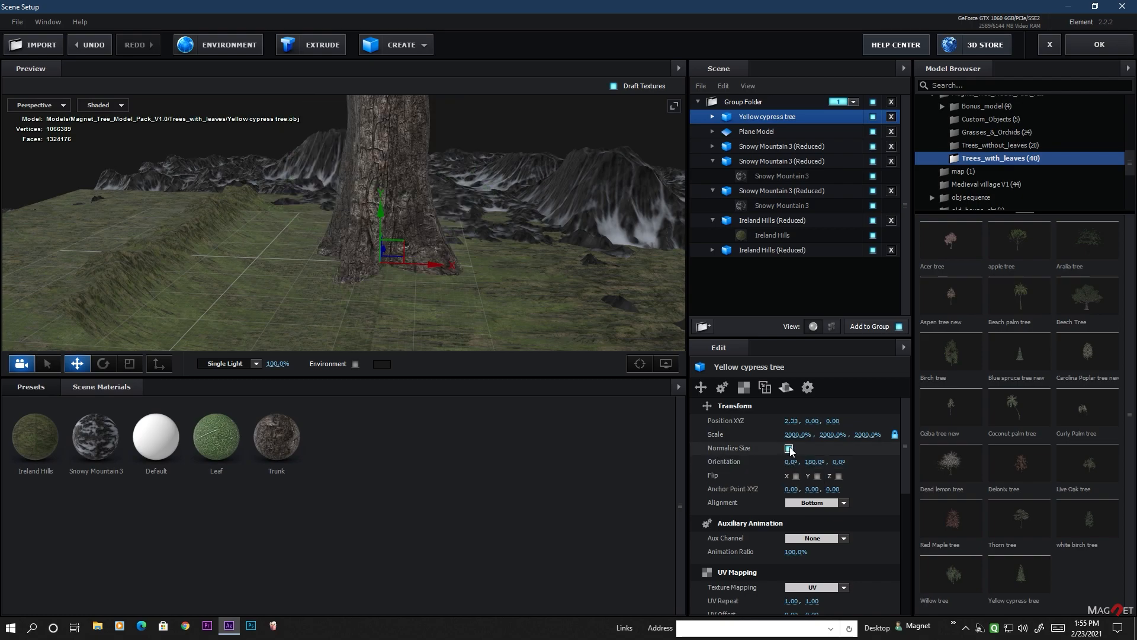
{"action": "left_click", "coordinate": [798, 436]}
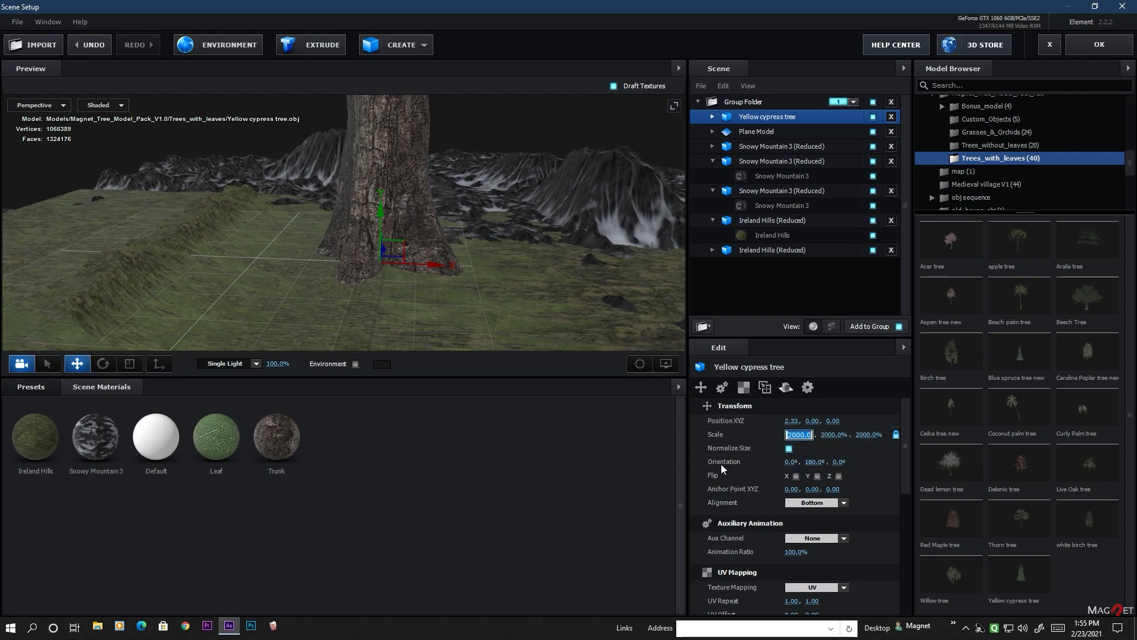
{"action": "type", "text": "100"}
{"action": "key", "text": "Return"}
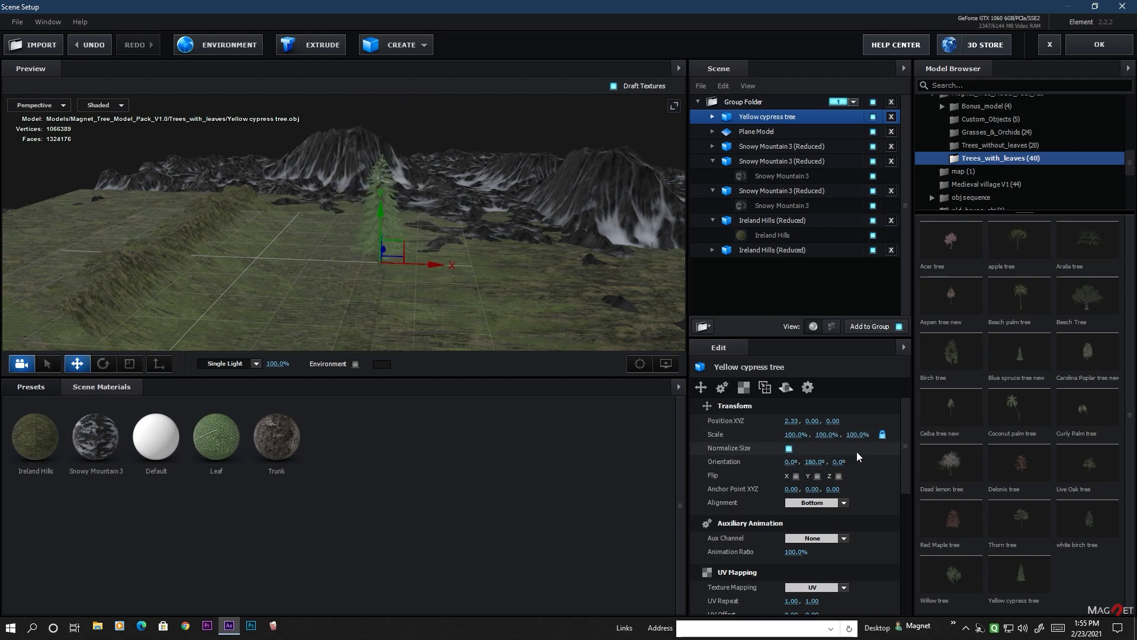
Lower the Yellow cypress tree toward the hillside, to about X 2.01 and Y -0.46.
{"action": "left_click_drag", "start_coordinate": [381, 296], "coordinate": [330, 295]}
{"action": "left_click_drag", "start_coordinate": [325, 289], "coordinate": [540, 165]}
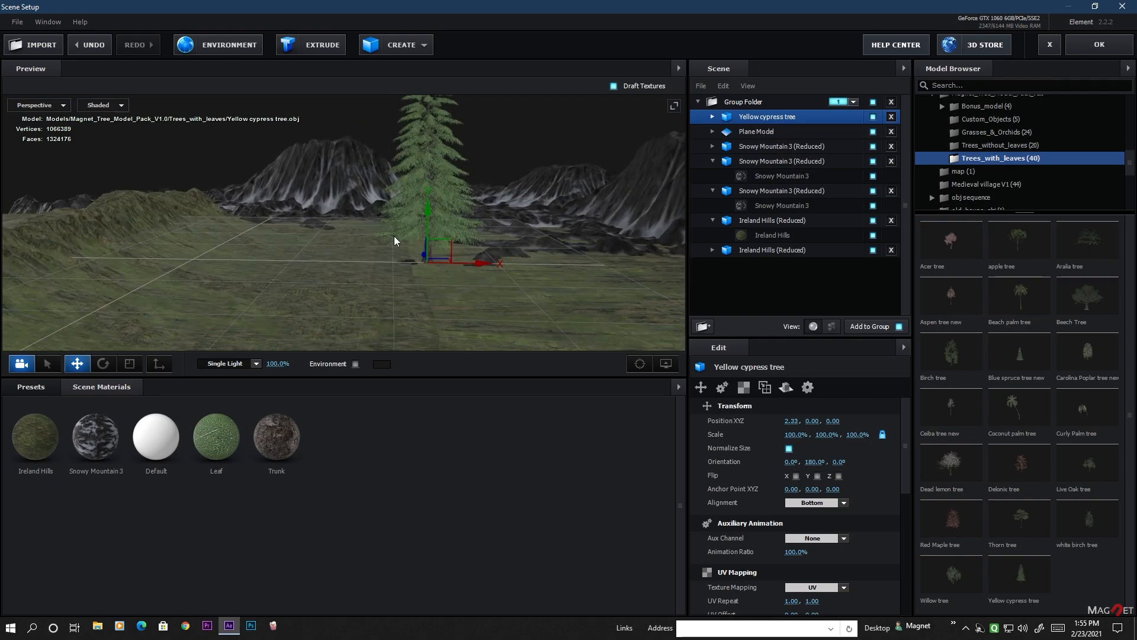
{"action": "left_click_drag", "start_coordinate": [517, 301], "coordinate": [493, 224]}
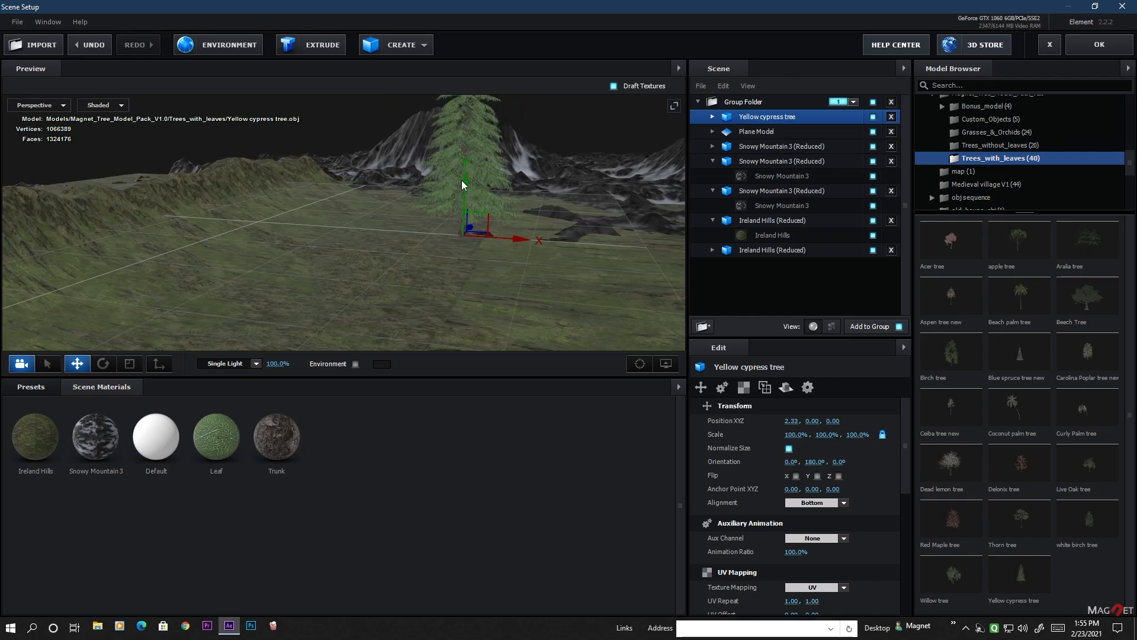
{"action": "left_click_drag", "start_coordinate": [464, 179], "coordinate": [464, 239]}
{"action": "left_click_drag", "start_coordinate": [411, 284], "coordinate": [557, 282]}
{"action": "left_click_drag", "start_coordinate": [494, 212], "coordinate": [495, 189]}
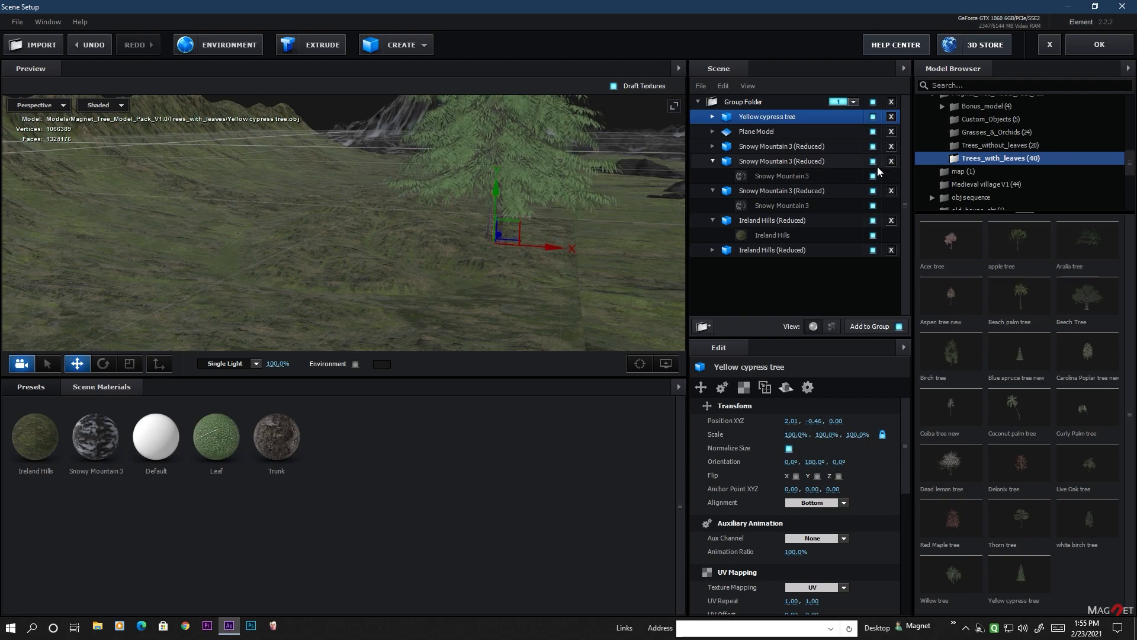
Shrink the Yellow cypress tree to 18% scale and seat its trunk on the slope at about X 1.84, Y -0.43.
{"action": "left_click_drag", "start_coordinate": [795, 434], "coordinate": [728, 462]}
{"action": "mouse_move", "coordinate": [394, 225]}
{"action": "left_mouse_down"}
{"action": "mouse_move", "coordinate": [439, 250]}
{"action": "mouse_move", "coordinate": [360, 233]}
{"action": "mouse_move", "coordinate": [414, 245]}
{"action": "mouse_move", "coordinate": [452, 236]}
{"action": "mouse_move", "coordinate": [394, 225]}
{"action": "left_mouse_up"}
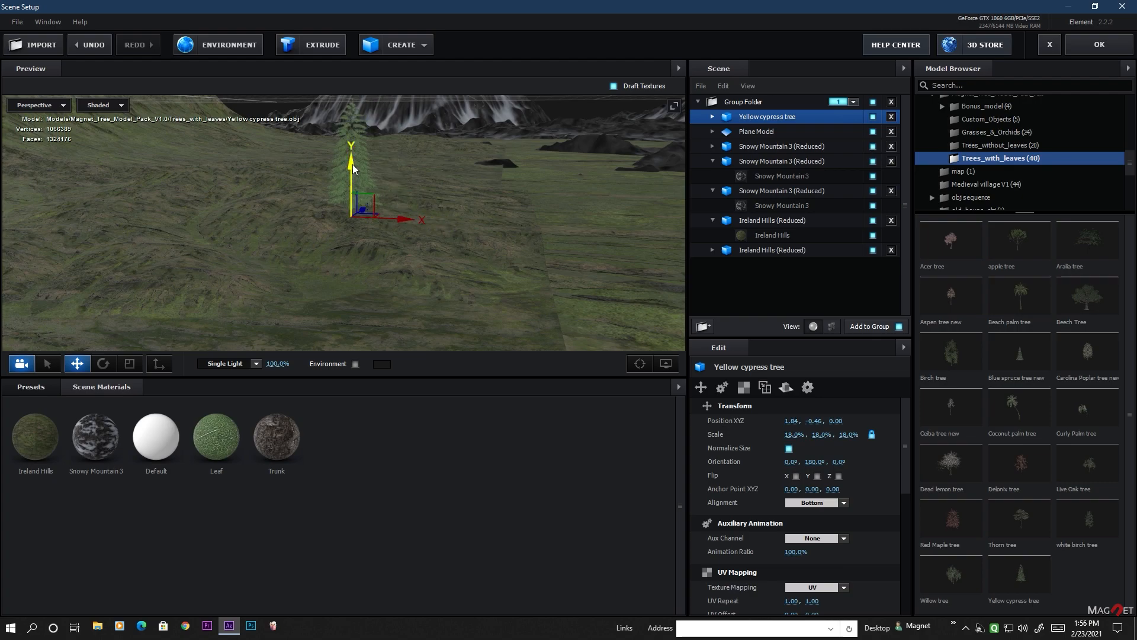
{"action": "left_click_drag", "start_coordinate": [353, 156], "coordinate": [396, 214]}
{"action": "left_click_drag", "start_coordinate": [403, 276], "coordinate": [414, 72]}
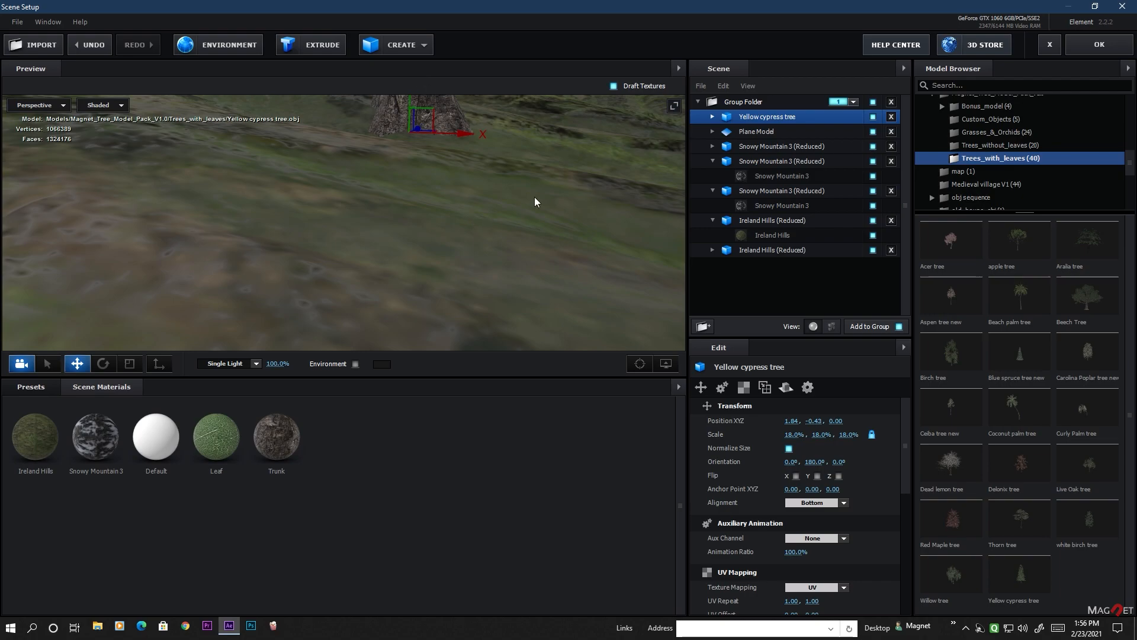
{"action": "left_click_drag", "start_coordinate": [534, 196], "coordinate": [528, 205]}
{"action": "left_click_drag", "start_coordinate": [410, 266], "coordinate": [435, 279]}
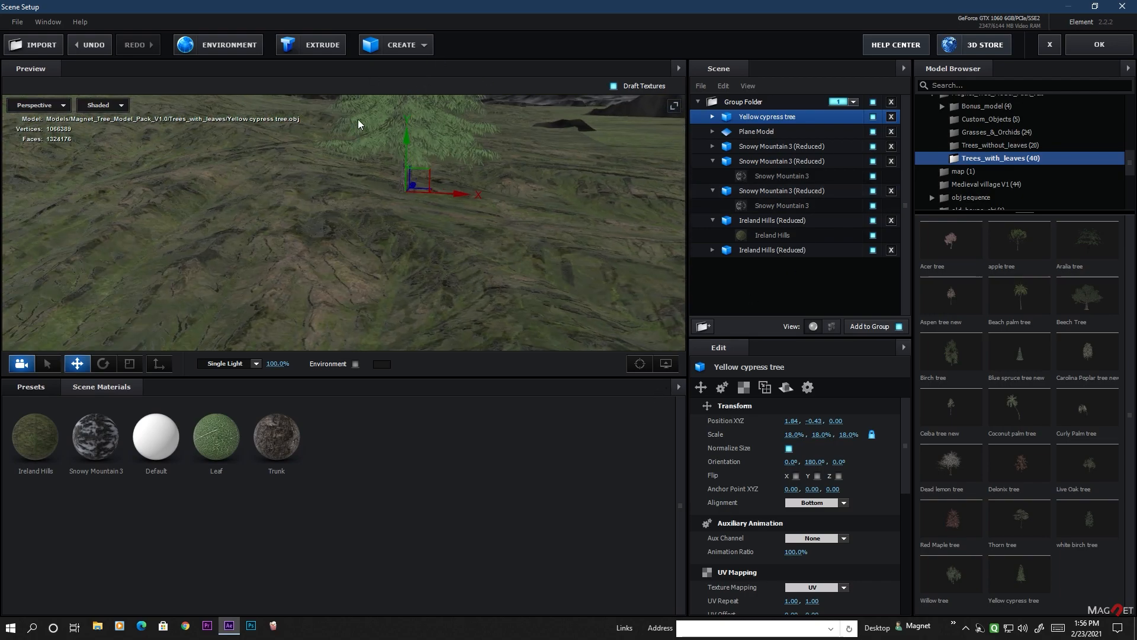
{"action": "left_click", "coordinate": [640, 367]}
{"action": "mouse_move", "coordinate": [418, 280]}
{"action": "left_mouse_down"}
{"action": "mouse_move", "coordinate": [334, 274]}
{"action": "mouse_move", "coordinate": [375, 247]}
{"action": "mouse_move", "coordinate": [367, 237]}
{"action": "mouse_move", "coordinate": [406, 272]}
{"action": "mouse_move", "coordinate": [275, 214]}
{"action": "mouse_move", "coordinate": [354, 261]}
{"action": "mouse_move", "coordinate": [293, 244]}
{"action": "mouse_move", "coordinate": [444, 295]}
{"action": "mouse_move", "coordinate": [457, 276]}
{"action": "mouse_move", "coordinate": [491, 276]}
{"action": "mouse_move", "coordinate": [375, 289]}
{"action": "mouse_move", "coordinate": [314, 272]}
{"action": "mouse_move", "coordinate": [506, 289]}
{"action": "mouse_move", "coordinate": [413, 265]}
{"action": "left_mouse_up"}
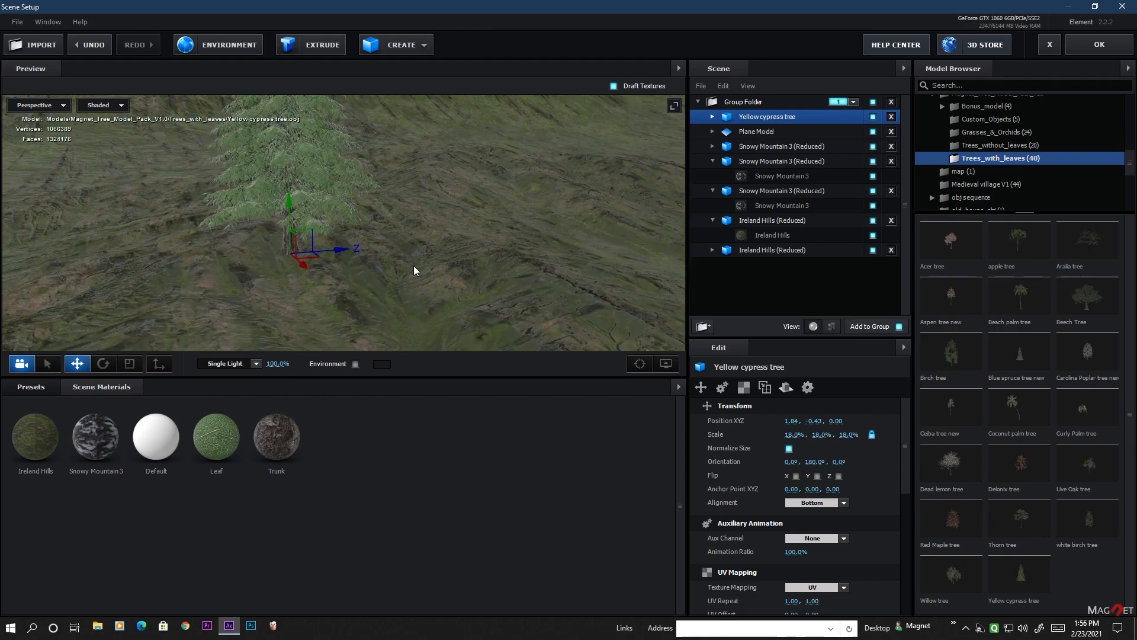
Duplicate the Yellow cypress tree and place the copy beside it at about X 1.73, Y -0.40, Z 0.22.
{"action": "key", "text": "ctrl+d"}
{"action": "left_click_drag", "start_coordinate": [348, 244], "coordinate": [493, 234]}
{"action": "left_click_drag", "start_coordinate": [449, 184], "coordinate": [449, 179]}
{"action": "left_click_drag", "start_coordinate": [481, 246], "coordinate": [438, 220]}
{"action": "left_click_drag", "start_coordinate": [417, 167], "coordinate": [413, 165]}
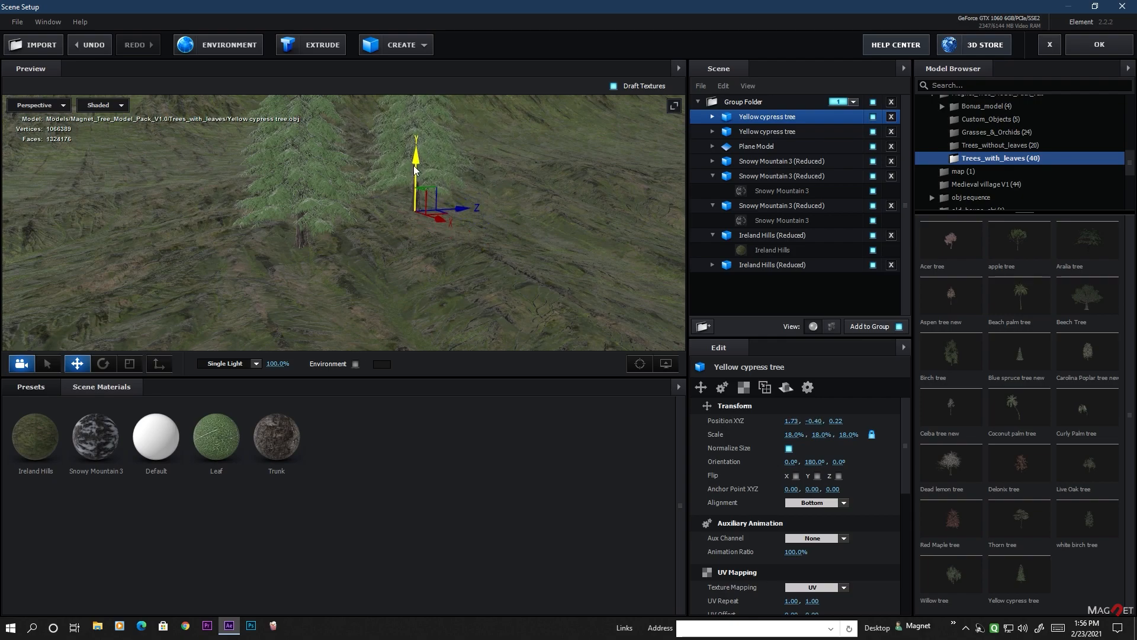
Rotate the second cypress about its vertical axis to about 305.9° and reduce its scale to 13.5%.
{"action": "left_click", "coordinate": [102, 364]}
{"action": "left_click_drag", "start_coordinate": [385, 219], "coordinate": [447, 222]}
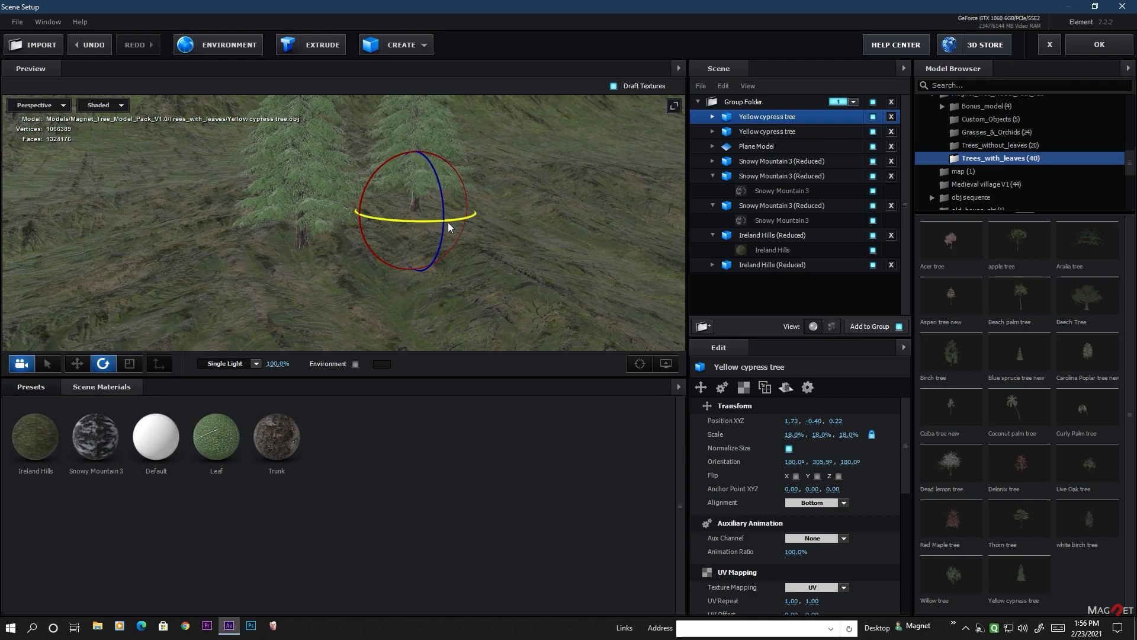
{"action": "left_click", "coordinate": [77, 364]}
{"action": "left_click_drag", "start_coordinate": [795, 436], "coordinate": [770, 435]}
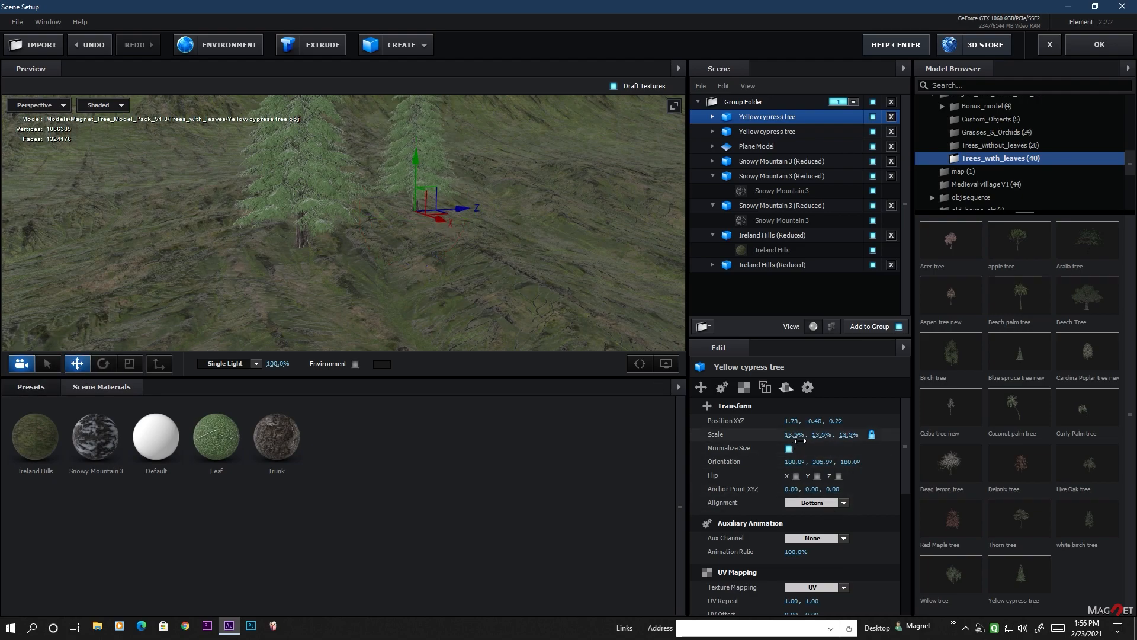
{"action": "mouse_move", "coordinate": [492, 261]}
{"action": "left_mouse_down"}
{"action": "mouse_move", "coordinate": [467, 265]}
{"action": "mouse_move", "coordinate": [489, 259]}
{"action": "mouse_move", "coordinate": [475, 258]}
{"action": "left_mouse_up"}
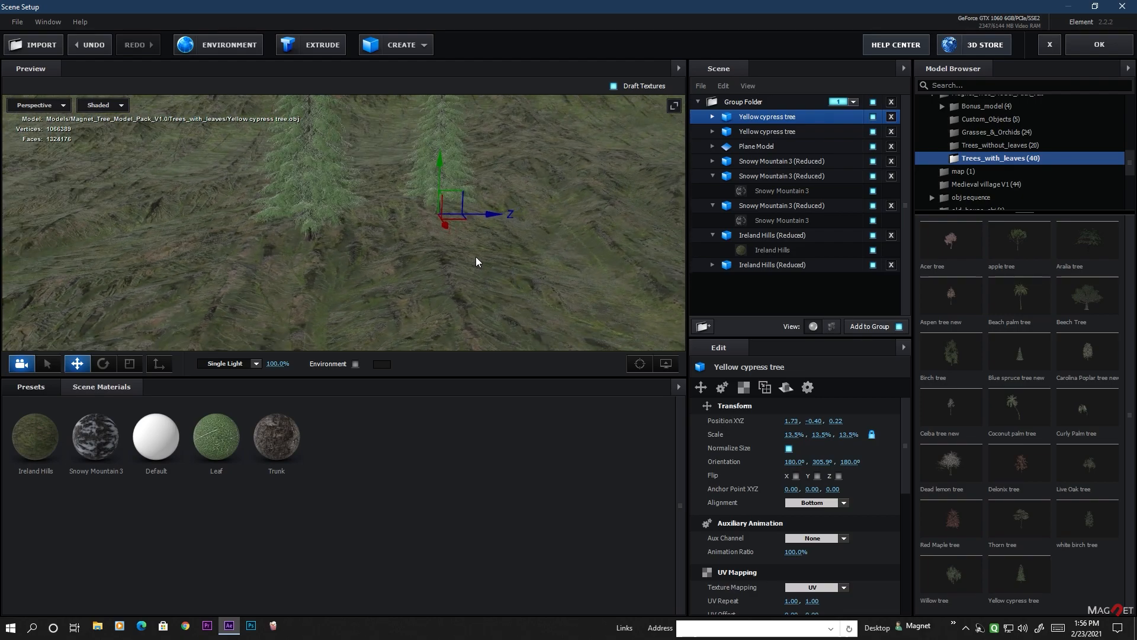
Duplicate the second cypress and seat the third tree on the slope at about X 1.85, Y -0.43, Z 0.50.
{"action": "key", "text": "ctrl+d"}
{"action": "left_click_drag", "start_coordinate": [474, 216], "coordinate": [574, 247]}
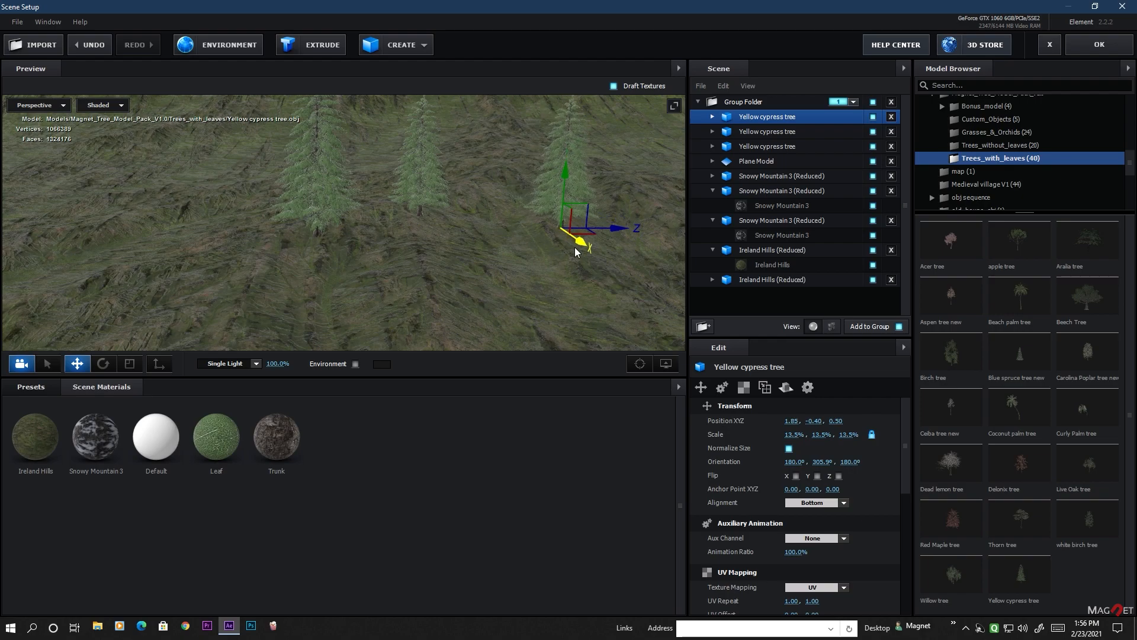
{"action": "scroll", "coordinate": [573, 288], "scroll_direction": "up", "scroll_amount": 3}
{"action": "left_click_drag", "start_coordinate": [574, 287], "coordinate": [443, 270]}
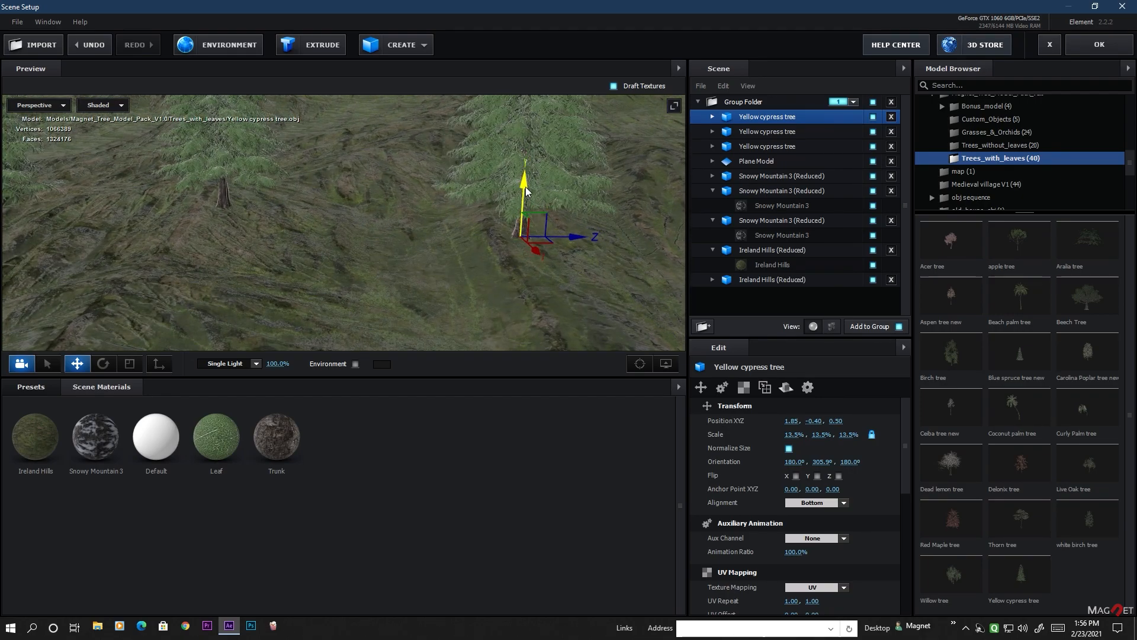
{"action": "left_click_drag", "start_coordinate": [525, 185], "coordinate": [525, 220]}
{"action": "left_click_drag", "start_coordinate": [332, 270], "coordinate": [385, 261]}
Scale the third cypress to 16% and rotate it about its vertical axis to about 273.2°.
{"action": "left_click", "coordinate": [789, 449]}
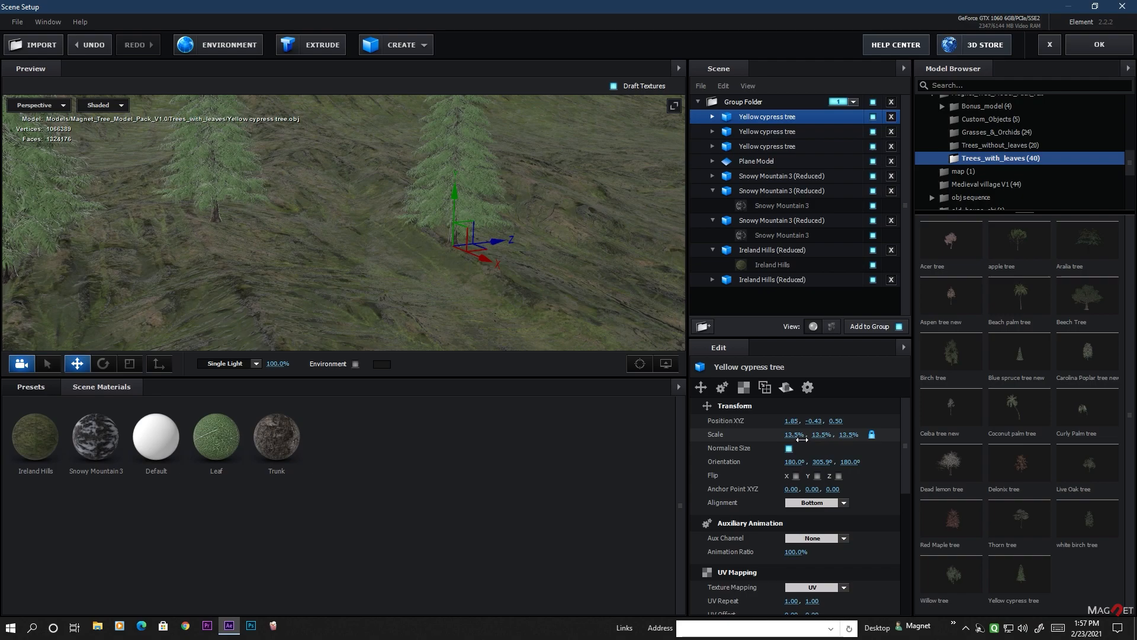
{"action": "left_click", "coordinate": [104, 364]}
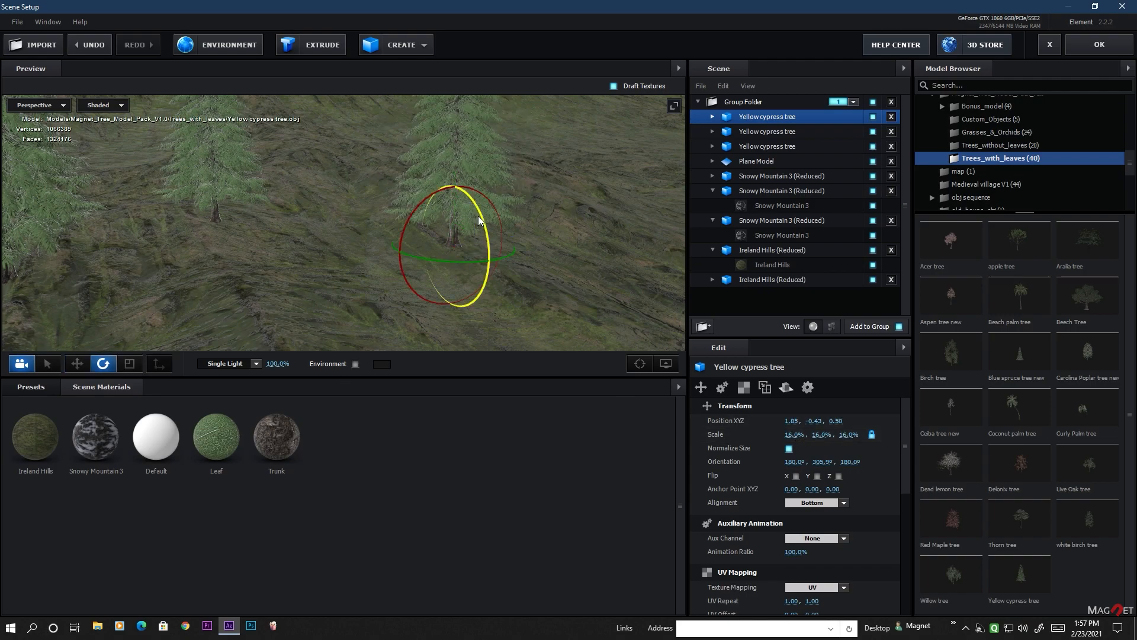
{"action": "left_click_drag", "start_coordinate": [460, 261], "coordinate": [264, 208]}
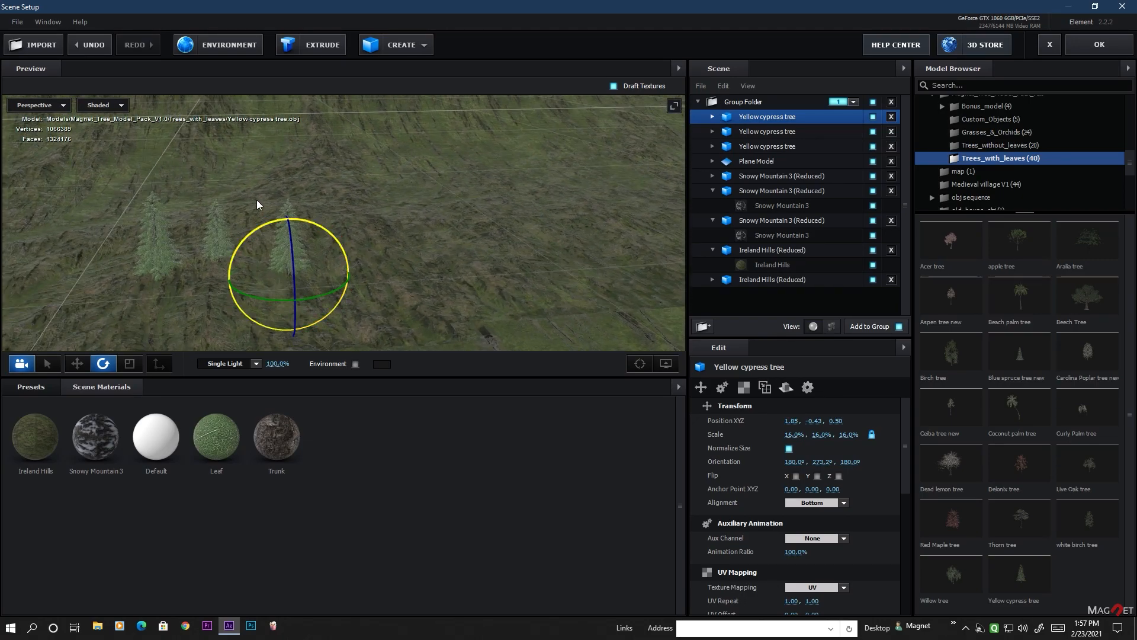
{"action": "left_click_drag", "start_coordinate": [343, 269], "coordinate": [449, 291]}
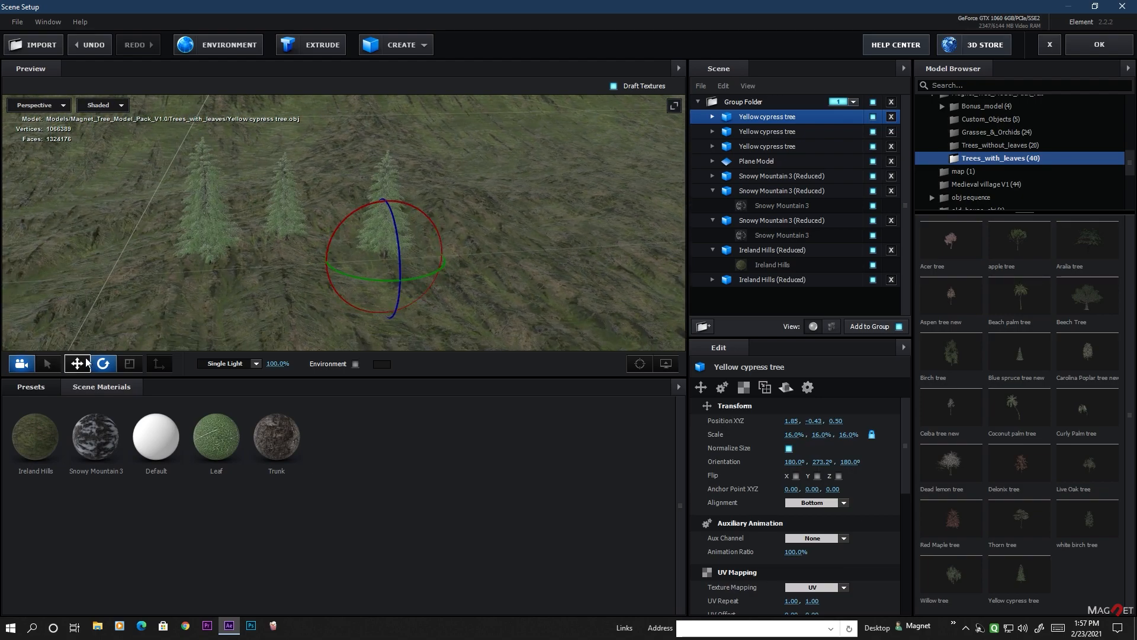
Duplicate the third cypress and seat the copy farther up the slope at about X 1.47, Y -0.39, Z 0.93.
{"action": "left_click", "coordinate": [77, 363]}
{"action": "left_click_drag", "start_coordinate": [439, 253], "coordinate": [219, 252], "text": "alt"}
{"action": "scroll", "coordinate": [534, 269], "scroll_direction": "up", "scroll_amount": 3}
{"action": "scroll", "coordinate": [335, 251], "scroll_direction": "up", "scroll_amount": 3}
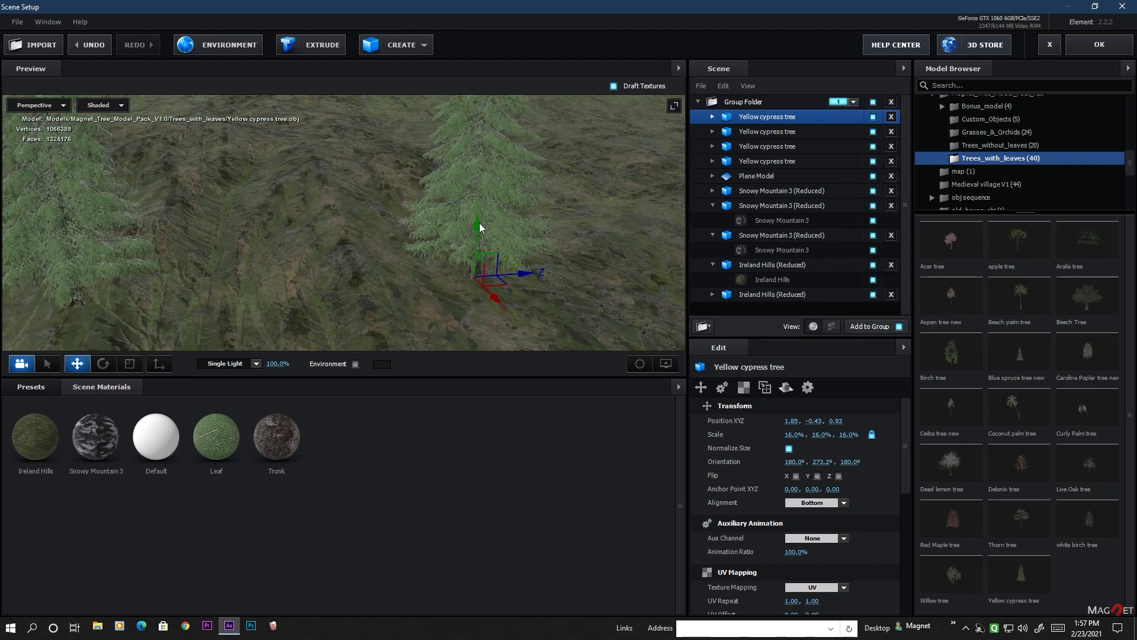
{"action": "left_click_drag", "start_coordinate": [478, 225], "coordinate": [479, 208]}
{"action": "left_click_drag", "start_coordinate": [504, 281], "coordinate": [437, 236]}
{"action": "scroll", "coordinate": [411, 214], "scroll_direction": "up", "scroll_amount": 3}
{"action": "left_click_drag", "start_coordinate": [388, 141], "coordinate": [389, 148]}
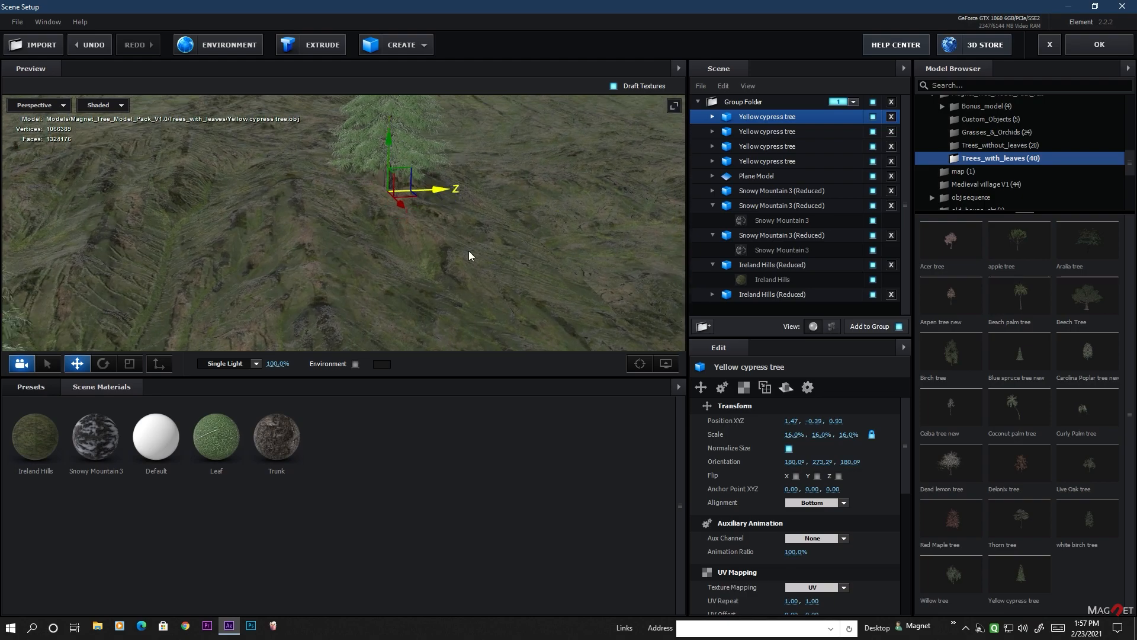
Duplicate the fourth cypress, move the copy to a free spot on the slope and reduce its scale to 9%.
{"action": "key", "text": "ctrl+d"}
{"action": "left_click_drag", "start_coordinate": [441, 190], "coordinate": [342, 254]}
{"action": "left_click", "coordinate": [103, 363]}
{"action": "left_click_drag", "start_coordinate": [816, 436], "coordinate": [790, 442]}
{"action": "key", "text": "w"}
{"action": "left_click_drag", "start_coordinate": [236, 257], "coordinate": [391, 219]}
{"action": "left_click_drag", "start_coordinate": [342, 183], "coordinate": [342, 189]}
Duplicate the 9% cypress and place the copy on the ground at about X 1.44, Y -0.36, Z 0.79.
{"action": "key", "text": "ctrl+d"}
{"action": "left_click_drag", "start_coordinate": [388, 236], "coordinate": [475, 249]}
{"action": "left_click_drag", "start_coordinate": [351, 276], "coordinate": [385, 309]}
{"action": "left_click_drag", "start_coordinate": [403, 267], "coordinate": [413, 317]}
{"action": "left_click_drag", "start_coordinate": [428, 283], "coordinate": [429, 269]}
Rotate the sixth cypress to about 55.8° on Y and reduce its scale to 7%.
{"action": "left_click", "coordinate": [103, 364]}
{"action": "left_click_drag", "start_coordinate": [822, 462], "coordinate": [810, 481]}
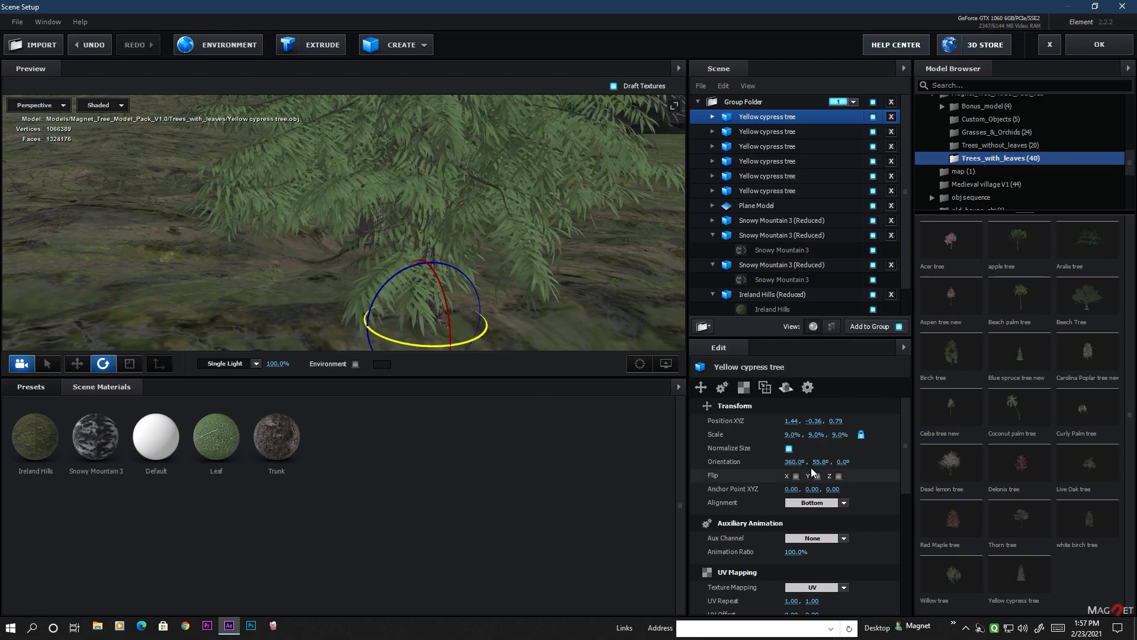
{"action": "left_click_drag", "start_coordinate": [815, 434], "coordinate": [799, 436]}
{"action": "left_click_drag", "start_coordinate": [584, 267], "coordinate": [319, 306]}
Duplicate the 7% cypress and seat the seventh tree at about X 1.44, Y -0.45, Z 1.61.
{"action": "left_click", "coordinate": [77, 363]}
{"action": "key", "text": "ctrl+d"}
{"action": "left_click_drag", "start_coordinate": [370, 225], "coordinate": [658, 371]}
{"action": "left_click", "coordinate": [641, 364]}
{"action": "left_click_drag", "start_coordinate": [344, 183], "coordinate": [346, 315]}
{"action": "left_click", "coordinate": [640, 364]}
{"action": "scroll", "coordinate": [350, 232], "scroll_direction": "up", "scroll_amount": 3}
{"action": "left_click_drag", "start_coordinate": [348, 169], "coordinate": [348, 177]}
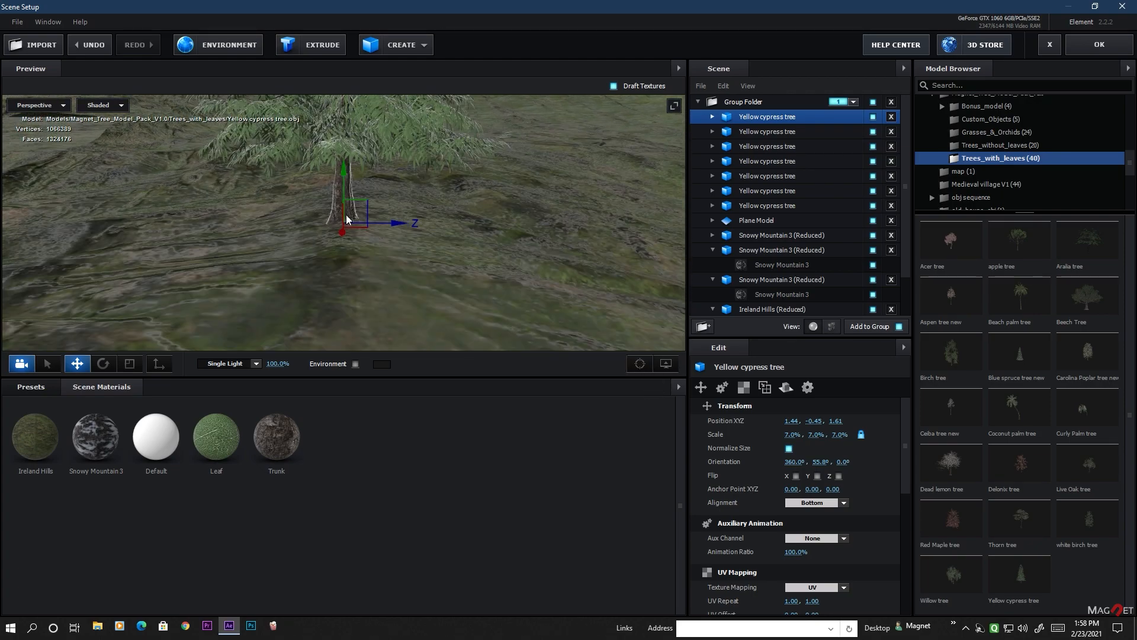
Enlarge the seventh cypress to 11% scale and rotate it about its vertical axis to about 323.2°.
{"action": "left_click_drag", "start_coordinate": [790, 435], "coordinate": [814, 435]}
{"action": "left_click", "coordinate": [103, 364]}
{"action": "left_click_drag", "start_coordinate": [350, 234], "coordinate": [484, 250]}
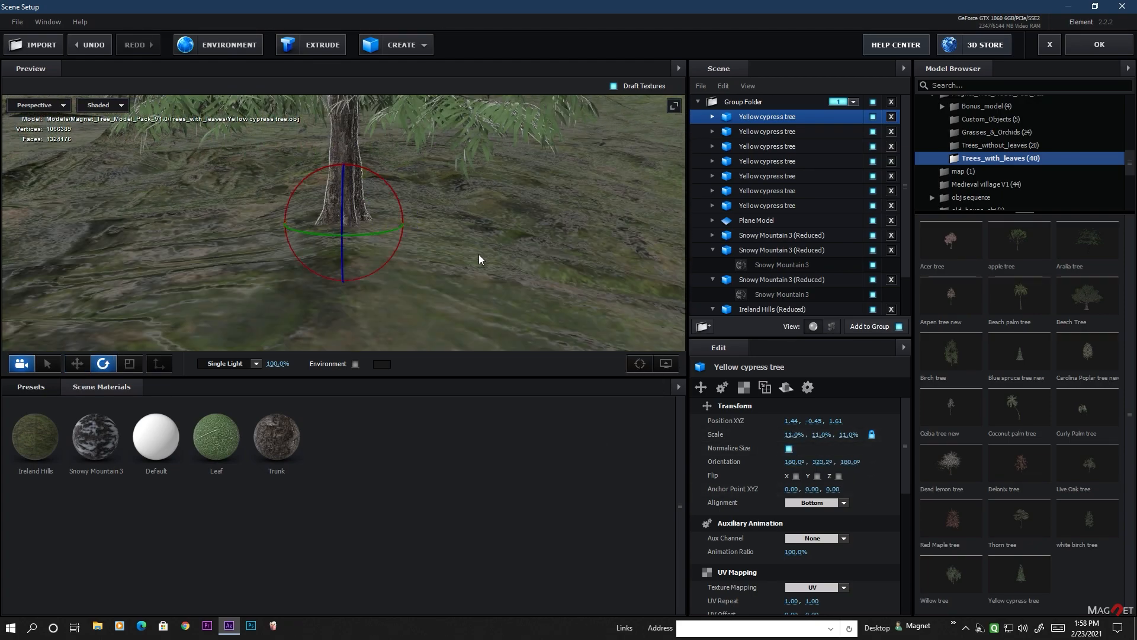
Duplicate the seventh cypress, place the copy at about X 1.62, Z 1.30, and adjust its height to meet the ground.
{"action": "scroll", "coordinate": [462, 269], "scroll_direction": "down", "scroll_amount": 5}
{"action": "left_click_drag", "start_coordinate": [436, 290], "coordinate": [237, 332]}
{"action": "left_click", "coordinate": [77, 363]}
{"action": "key", "text": "ctrl+d"}
{"action": "left_click_drag", "start_coordinate": [360, 226], "coordinate": [266, 256]}
{"action": "left_click_drag", "start_coordinate": [289, 266], "coordinate": [374, 300]}
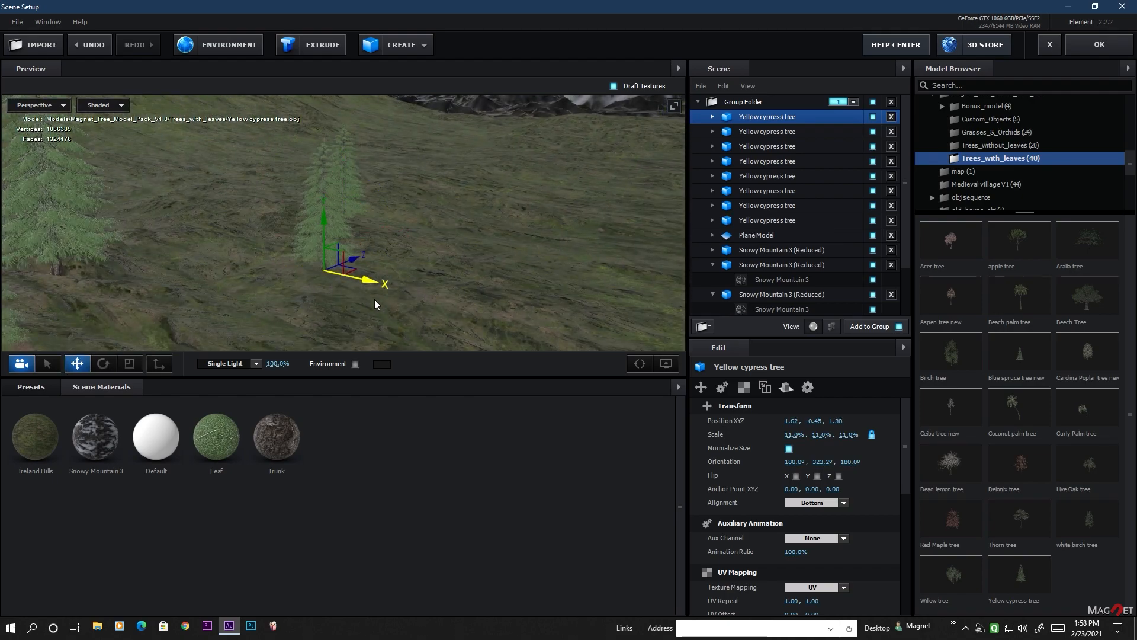
{"action": "scroll", "coordinate": [447, 249], "scroll_direction": "up", "scroll_amount": 5}
{"action": "left_click_drag", "start_coordinate": [446, 249], "coordinate": [474, 142]}
{"action": "left_click_drag", "start_coordinate": [369, 153], "coordinate": [374, 177]}
{"action": "scroll", "coordinate": [460, 282], "scroll_direction": "down", "scroll_amount": 5}
{"action": "left_click_drag", "start_coordinate": [461, 282], "coordinate": [472, 260]}
Duplicate the cypress again and place a copy among the row of trees at about X 1.62, Y -0.41, Z 0.93.
{"action": "key", "text": "ctrl+d"}
{"action": "scroll", "coordinate": [490, 194], "scroll_direction": "up", "scroll_amount": 3}
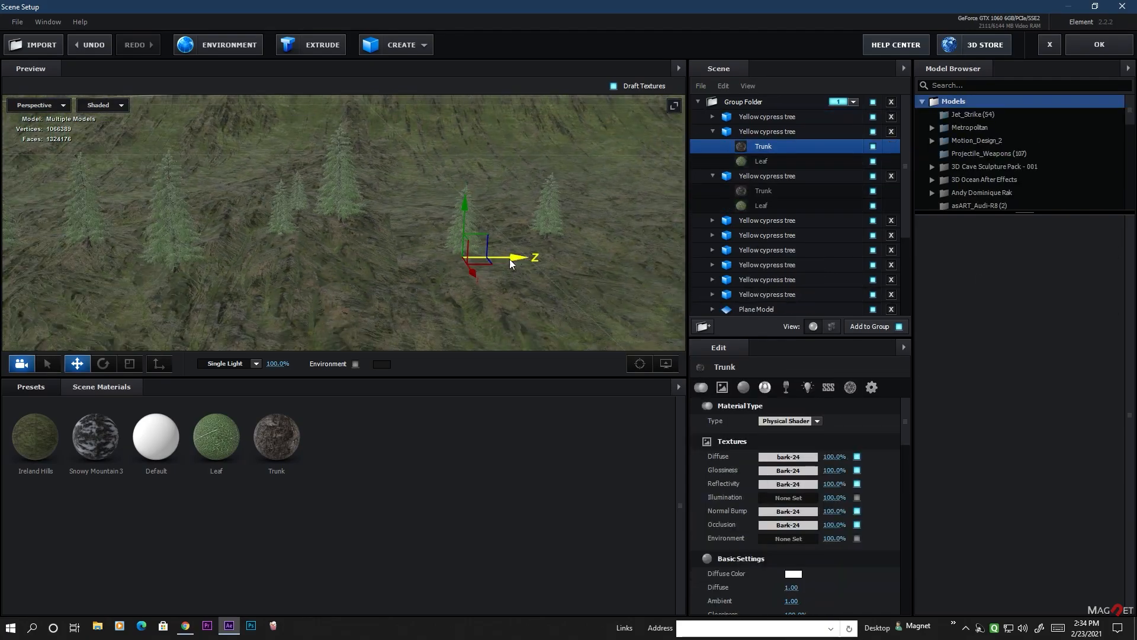
{"action": "key", "text": "ctrl+d"}
{"action": "left_click_drag", "start_coordinate": [510, 258], "coordinate": [373, 264]}
{"action": "scroll", "coordinate": [373, 264], "scroll_direction": "up", "scroll_amount": 5}
{"action": "left_click_drag", "start_coordinate": [354, 302], "coordinate": [356, 256]}
{"action": "left_click_drag", "start_coordinate": [350, 258], "coordinate": [374, 253]}
Rotate the new cypress copy about its vertical axis to about 272.2°.
{"action": "left_click", "coordinate": [102, 363]}
{"action": "left_click_drag", "start_coordinate": [415, 273], "coordinate": [21, 382]}
{"action": "left_click", "coordinate": [77, 363]}
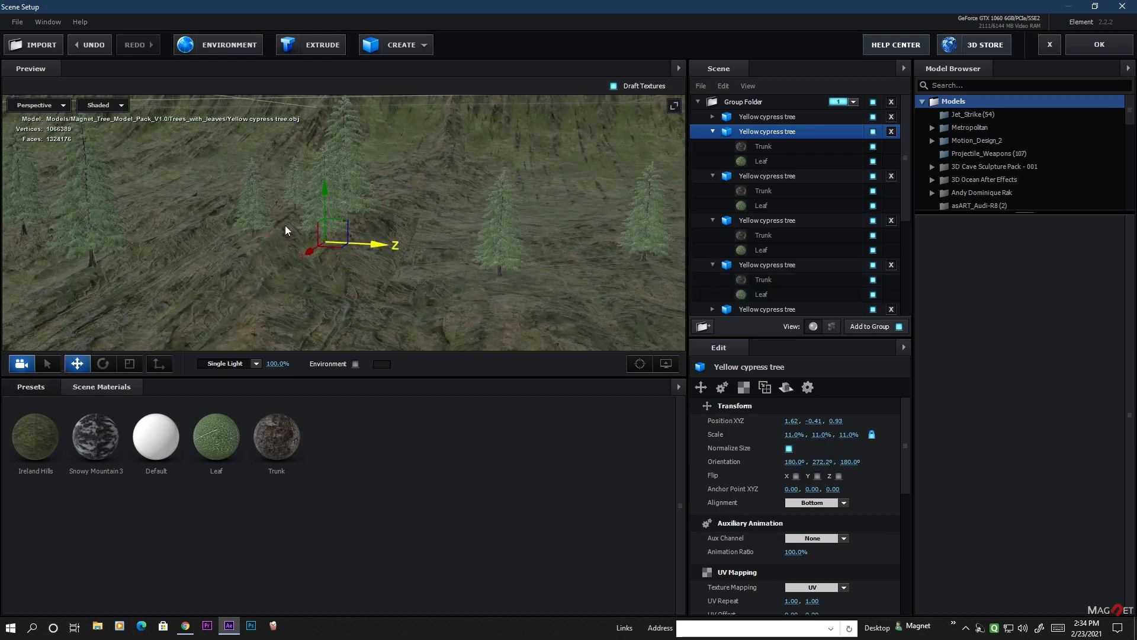
Duplicate the rotated cypress, shift the copy along Z and adjust its height to the slope.
{"action": "key", "text": "ctrl+d"}
{"action": "left_click_drag", "start_coordinate": [373, 243], "coordinate": [249, 245]}
{"action": "scroll", "coordinate": [284, 279], "scroll_direction": "up", "scroll_amount": 4}
{"action": "left_click_drag", "start_coordinate": [284, 279], "coordinate": [504, 302]}
{"action": "left_click_drag", "start_coordinate": [404, 221], "coordinate": [404, 225]}
{"action": "scroll", "coordinate": [479, 281], "scroll_direction": "down", "scroll_amount": 4}
{"action": "left_click_drag", "start_coordinate": [478, 281], "coordinate": [351, 277]}
Make another cypress copy and lower its trunk onto the ground.
{"action": "key", "text": "ctrl+d"}
{"action": "scroll", "coordinate": [341, 304], "scroll_direction": "up", "scroll_amount": 3}
{"action": "scroll", "coordinate": [350, 277], "scroll_direction": "up", "scroll_amount": 3}
{"action": "left_click_drag", "start_coordinate": [345, 219], "coordinate": [346, 255]}
{"action": "left_click_drag", "start_coordinate": [388, 314], "coordinate": [345, 251]}
{"action": "left_click_drag", "start_coordinate": [414, 287], "coordinate": [481, 278]}
Duplicate the latest cypress and move the copy along the hillside to an empty spot.
{"action": "key", "text": "ctrl+d"}
{"action": "left_click_drag", "start_coordinate": [395, 266], "coordinate": [648, 268]}
{"action": "left_click_drag", "start_coordinate": [602, 314], "coordinate": [477, 320]}
{"action": "left_click_drag", "start_coordinate": [476, 320], "coordinate": [493, 335]}
{"action": "left_click_drag", "start_coordinate": [470, 266], "coordinate": [516, 260]}
{"action": "scroll", "coordinate": [507, 296], "scroll_direction": "down", "scroll_amount": 3}
{"action": "scroll", "coordinate": [507, 297], "scroll_direction": "up", "scroll_amount": 4}
{"action": "scroll", "coordinate": [279, 269], "scroll_direction": "down", "scroll_amount": 3}
Refine the newest cypress's position on the hillside and lower it to meet the ground.
{"action": "left_click_drag", "start_coordinate": [279, 270], "coordinate": [371, 303]}
{"action": "left_click_drag", "start_coordinate": [436, 242], "coordinate": [479, 269]}
{"action": "scroll", "coordinate": [585, 278], "scroll_direction": "down", "scroll_amount": 3}
{"action": "left_click_drag", "start_coordinate": [585, 278], "coordinate": [527, 277]}
{"action": "left_click_drag", "start_coordinate": [530, 274], "coordinate": [561, 279]}
{"action": "scroll", "coordinate": [495, 307], "scroll_direction": "up", "scroll_amount": 3}
{"action": "left_click_drag", "start_coordinate": [495, 307], "coordinate": [380, 260]}
{"action": "left_click_drag", "start_coordinate": [373, 203], "coordinate": [372, 216]}
Rotate the newest cypress about its vertical axis to about 346.7°.
{"action": "scroll", "coordinate": [372, 314], "scroll_direction": "up", "scroll_amount": 5}
{"action": "left_click_drag", "start_coordinate": [373, 315], "coordinate": [350, 152]}
{"action": "left_click", "coordinate": [103, 363]}
{"action": "left_click_drag", "start_coordinate": [373, 228], "coordinate": [305, 202]}
{"action": "scroll", "coordinate": [435, 229], "scroll_direction": "down", "scroll_amount": 4}
Move the rotated cypress to about X 1.25, Y -0.49, Z -0.31 on the slope.
{"action": "left_click", "coordinate": [77, 363]}
{"action": "left_click_drag", "start_coordinate": [321, 181], "coordinate": [376, 175]}
{"action": "left_click_drag", "start_coordinate": [450, 266], "coordinate": [410, 247]}
{"action": "scroll", "coordinate": [451, 308], "scroll_direction": "up", "scroll_amount": 4}
{"action": "mouse_move", "coordinate": [345, 170]}
{"action": "left_mouse_down"}
{"action": "mouse_move", "coordinate": [351, 117]}
{"action": "mouse_move", "coordinate": [349, 156]}
{"action": "left_mouse_up"}
{"action": "left_click_drag", "start_coordinate": [402, 201], "coordinate": [75, 439]}
{"action": "scroll", "coordinate": [436, 255], "scroll_direction": "down", "scroll_amount": 5}
Rotate the cypress to about 280.5° on Y, raise it to about Y -0.44 and enlarge it to 14% scale.
{"action": "left_click", "coordinate": [103, 363]}
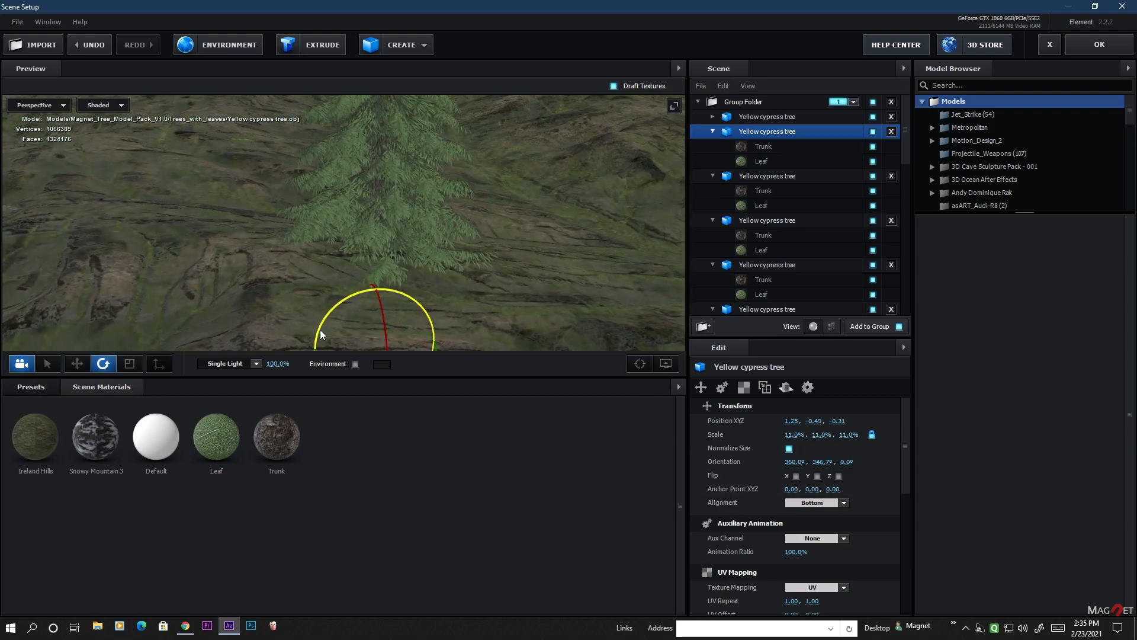
{"action": "left_click_drag", "start_coordinate": [318, 330], "coordinate": [257, 344]}
{"action": "left_click", "coordinate": [77, 364]}
{"action": "left_click_drag", "start_coordinate": [376, 287], "coordinate": [391, 175]}
{"action": "left_click_drag", "start_coordinate": [791, 434], "coordinate": [807, 436]}
{"action": "scroll", "coordinate": [499, 282], "scroll_direction": "down", "scroll_amount": 6}
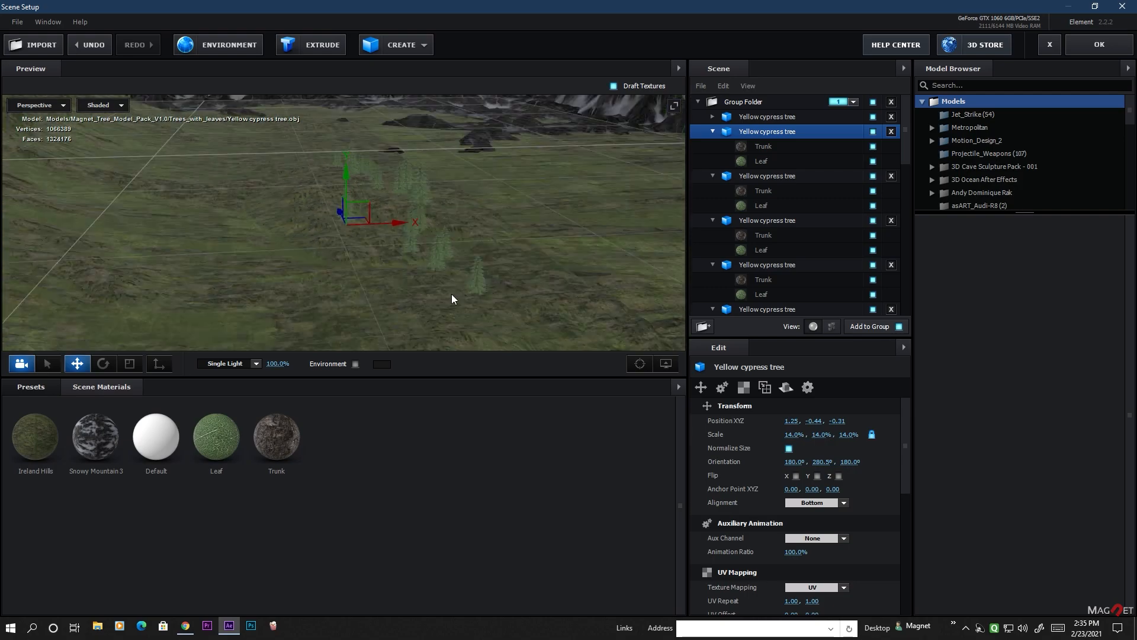
Examine the placed cypress trees on the hillside from closer and farther viewpoints.
{"action": "left_click_drag", "start_coordinate": [451, 294], "coordinate": [493, 297]}
{"action": "key", "text": "ctrl+d"}
{"action": "left_click_drag", "start_coordinate": [446, 330], "coordinate": [442, 346]}
{"action": "key", "text": "ctrl+d"}
{"action": "mouse_move", "coordinate": [492, 309]}
{"action": "left_mouse_down"}
{"action": "mouse_move", "coordinate": [533, 312]}
{"action": "mouse_move", "coordinate": [471, 311]}
{"action": "left_mouse_up"}
{"action": "left_click", "coordinate": [639, 363]}
{"action": "left_click_drag", "start_coordinate": [397, 278], "coordinate": [272, 176]}
{"action": "left_click", "coordinate": [266, 181]}
{"action": "left_click_drag", "start_coordinate": [331, 201], "coordinate": [306, 282]}
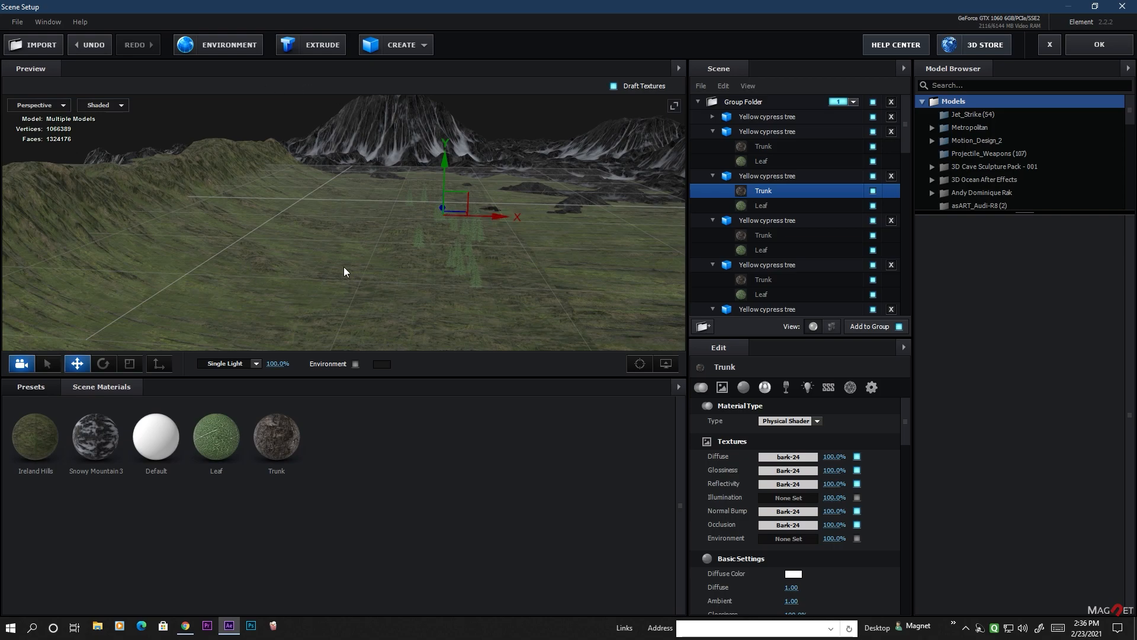
Open the MAGNET HDRI pack in the environment presets and browse its HDRI images.
{"action": "left_click", "coordinate": [29, 388]}
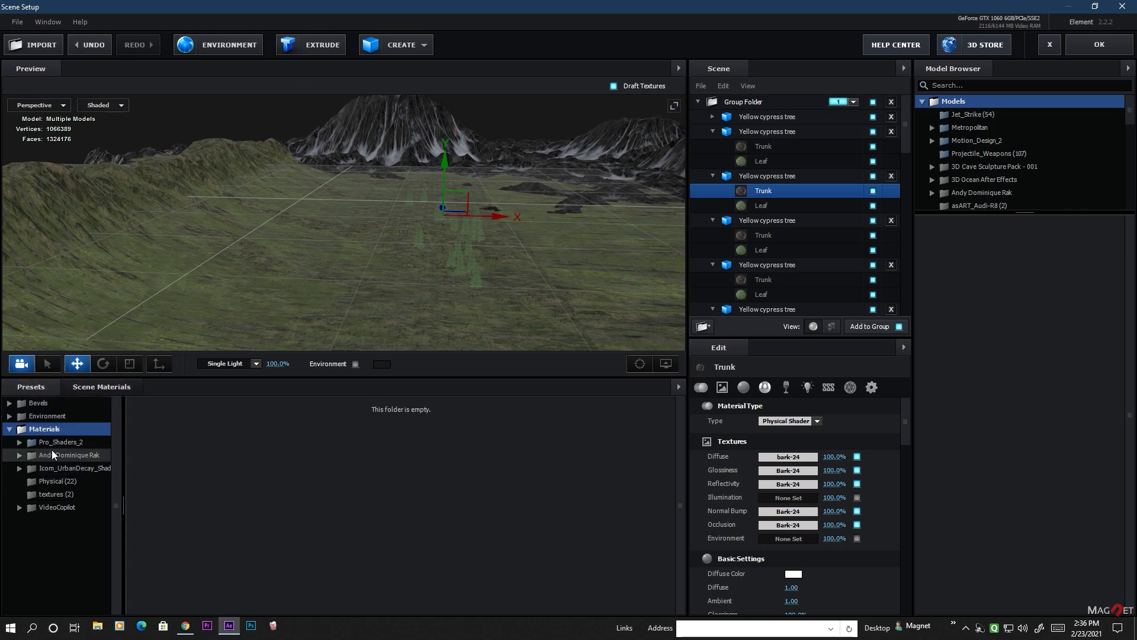
{"action": "left_click", "coordinate": [52, 415]}
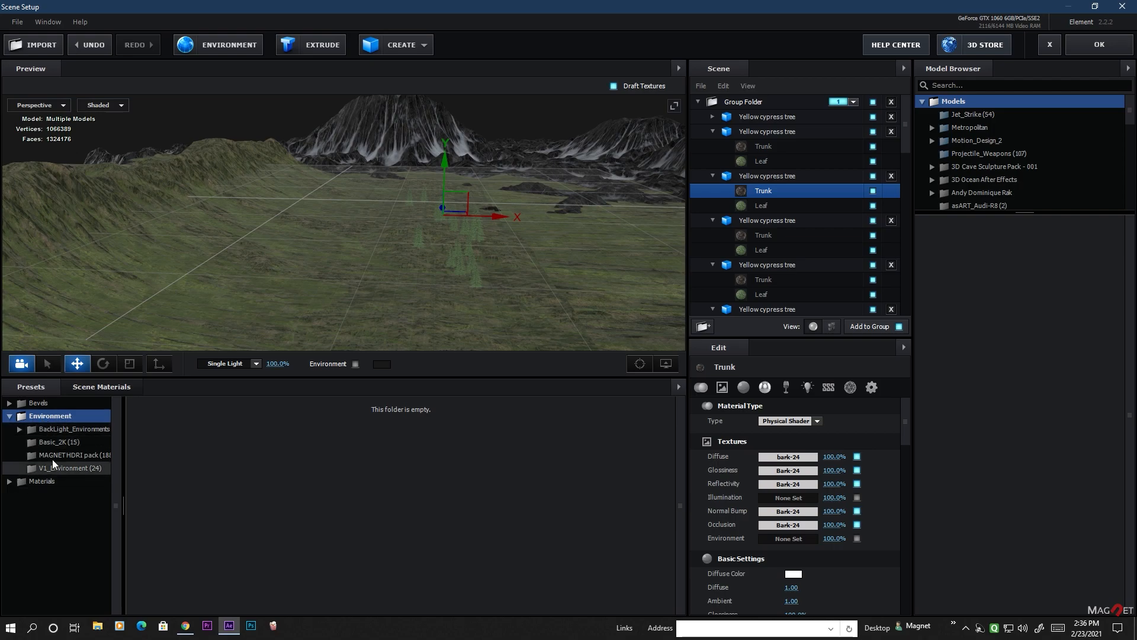
{"action": "left_click_drag", "start_coordinate": [114, 452], "coordinate": [147, 451]}
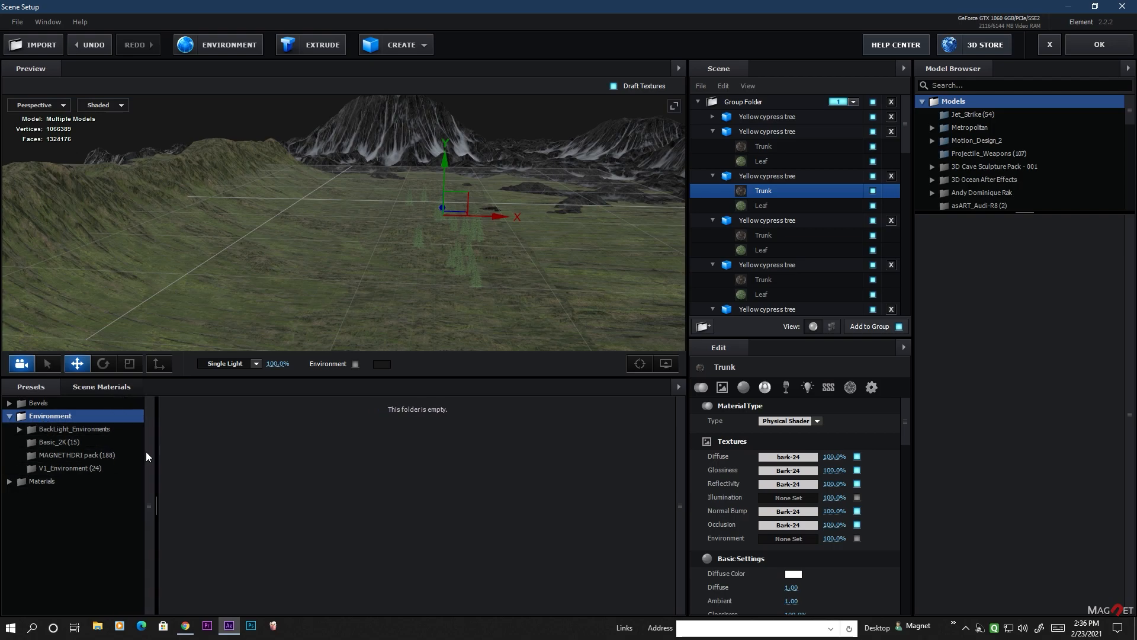
{"action": "left_click", "coordinate": [76, 455]}
{"action": "scroll", "coordinate": [435, 524], "scroll_direction": "down", "scroll_amount": 5}
{"action": "scroll", "coordinate": [404, 549], "scroll_direction": "down", "scroll_amount": 5}
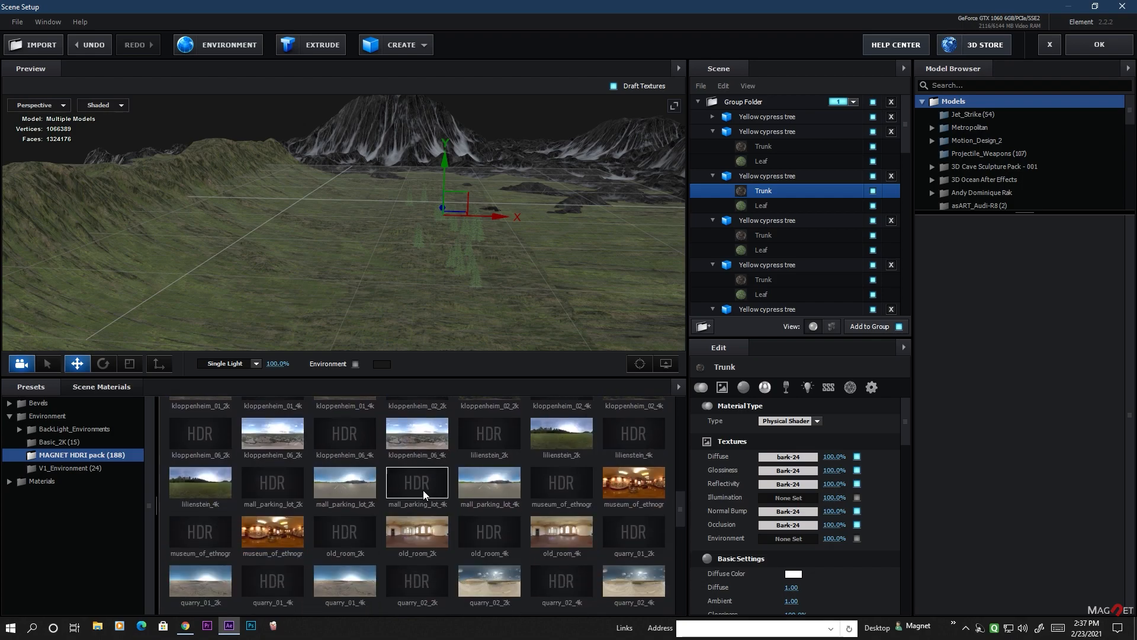
Add the environment dom model from the Favorites models to the scene.
{"action": "left_click_drag", "start_coordinate": [307, 222], "coordinate": [332, 253]}
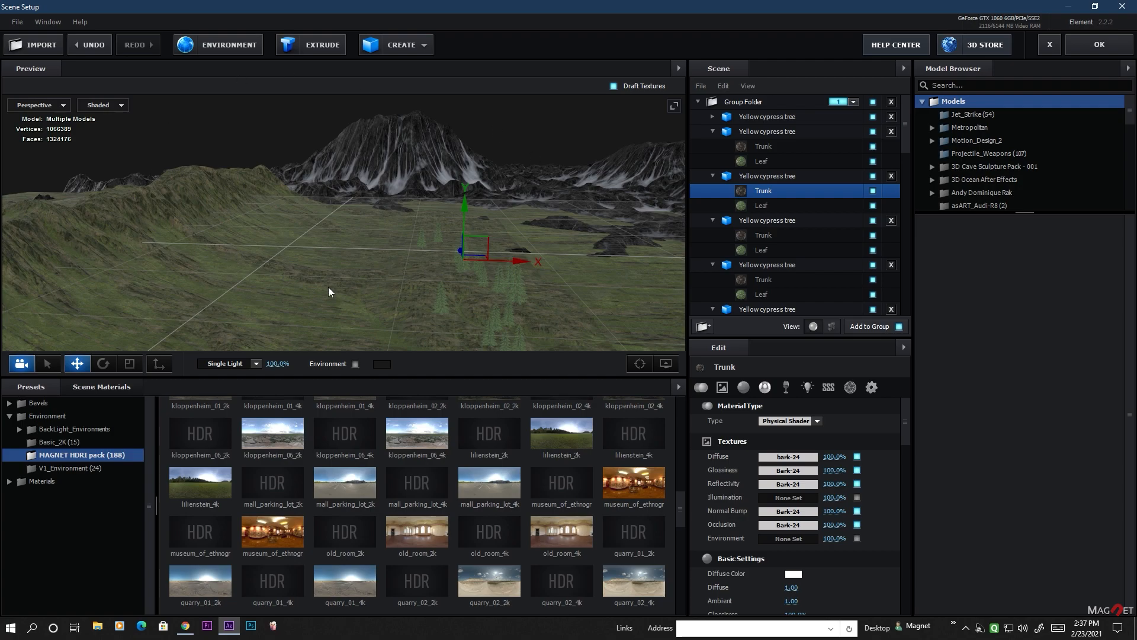
{"action": "left_click_drag", "start_coordinate": [328, 286], "coordinate": [355, 264]}
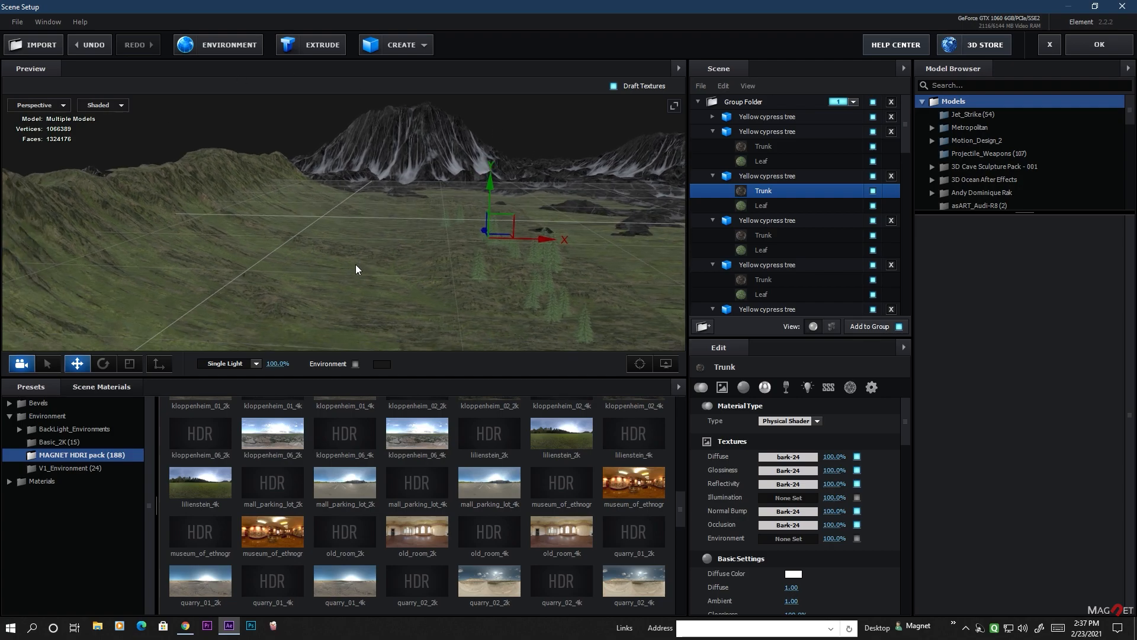
{"action": "left_click", "coordinate": [922, 101]}
{"action": "left_click", "coordinate": [961, 114]}
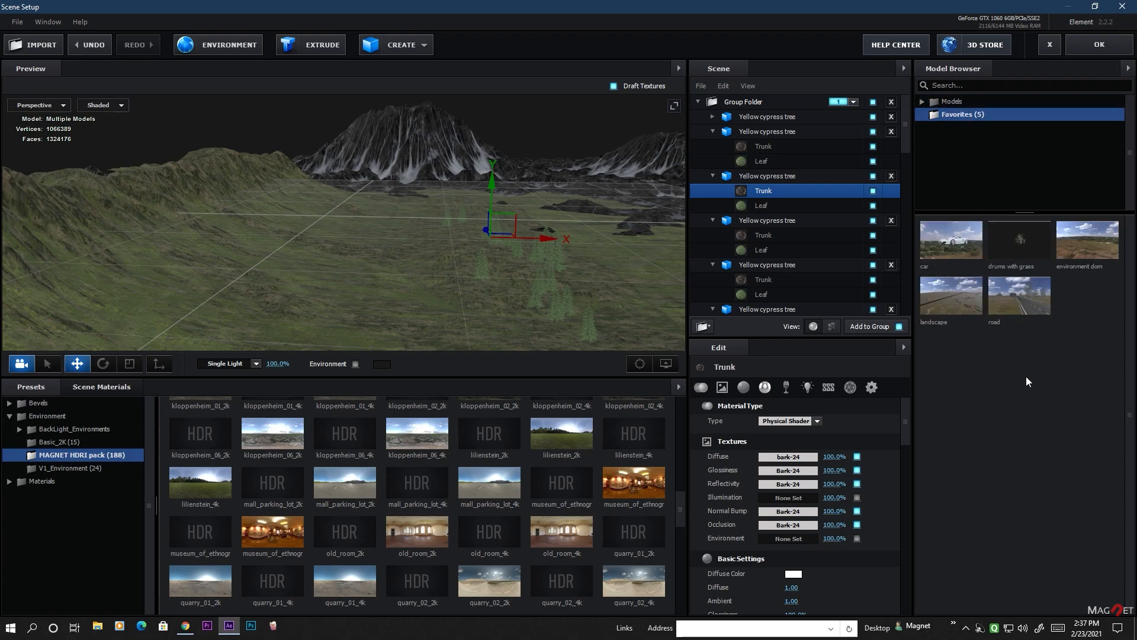
{"action": "double_click", "coordinate": [1099, 231]}
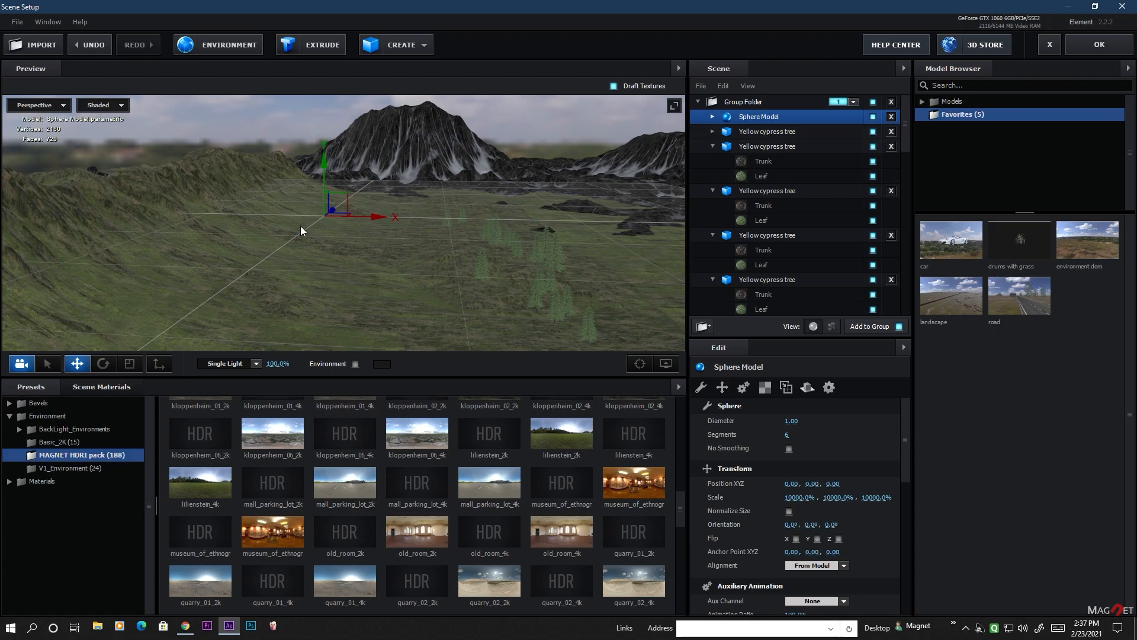
{"action": "left_click_drag", "start_coordinate": [460, 248], "coordinate": [463, 285]}
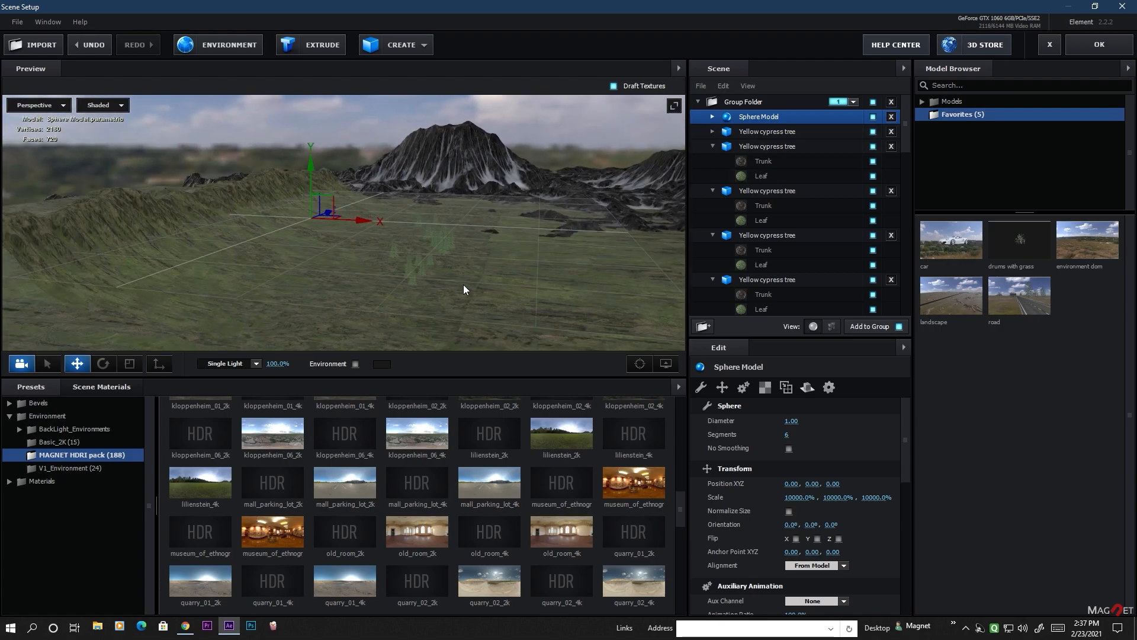
{"action": "left_click", "coordinate": [227, 45]}
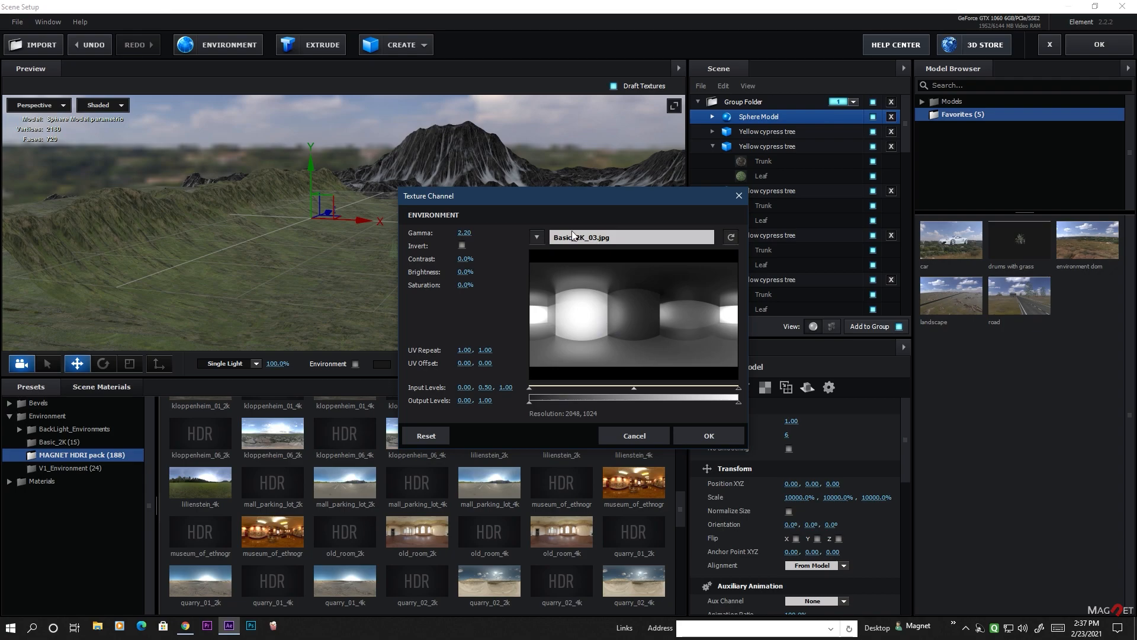
{"action": "left_click_drag", "start_coordinate": [580, 199], "coordinate": [507, 178]}
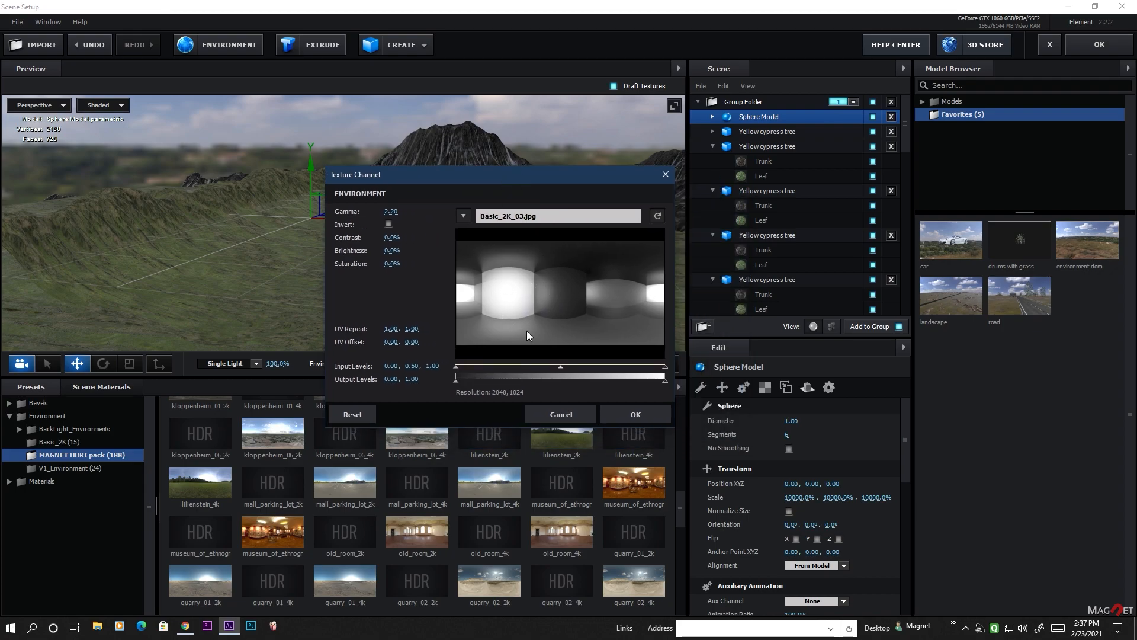
{"action": "left_click", "coordinate": [563, 413]}
Set a kloofendal_48d HDRI from the MAGNET pack as the scene environment and accept the scene setup.
{"action": "scroll", "coordinate": [393, 499], "scroll_direction": "down", "scroll_amount": 5}
{"action": "scroll", "coordinate": [393, 499], "scroll_direction": "down", "scroll_amount": 5}
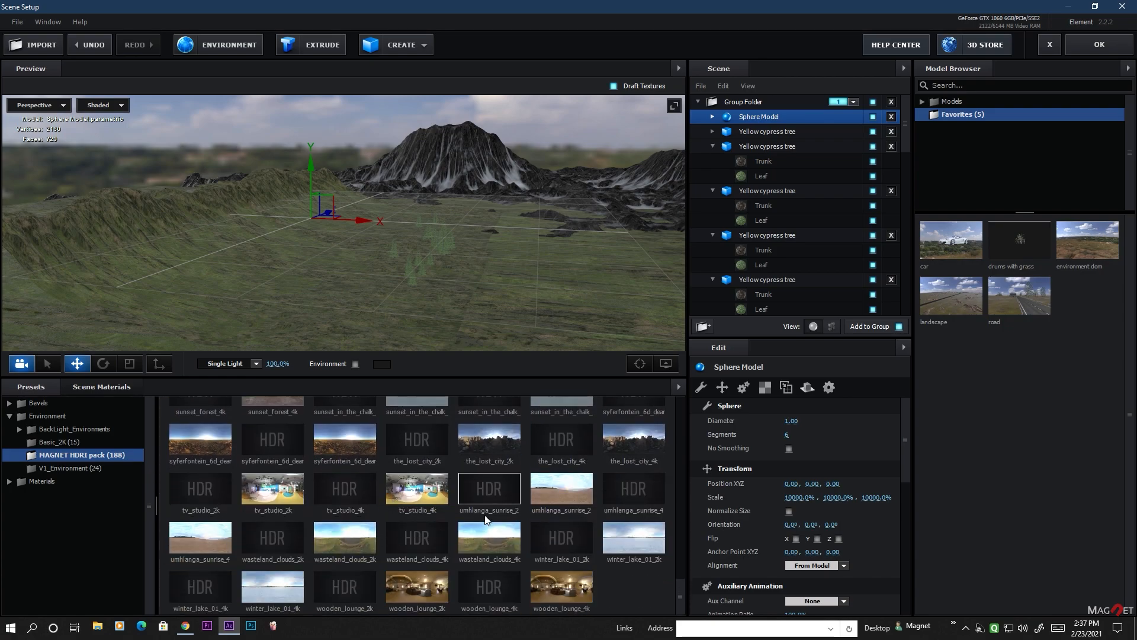
{"action": "scroll", "coordinate": [484, 521], "scroll_direction": "up", "scroll_amount": 5}
{"action": "scroll", "coordinate": [485, 514], "scroll_direction": "up", "scroll_amount": 4}
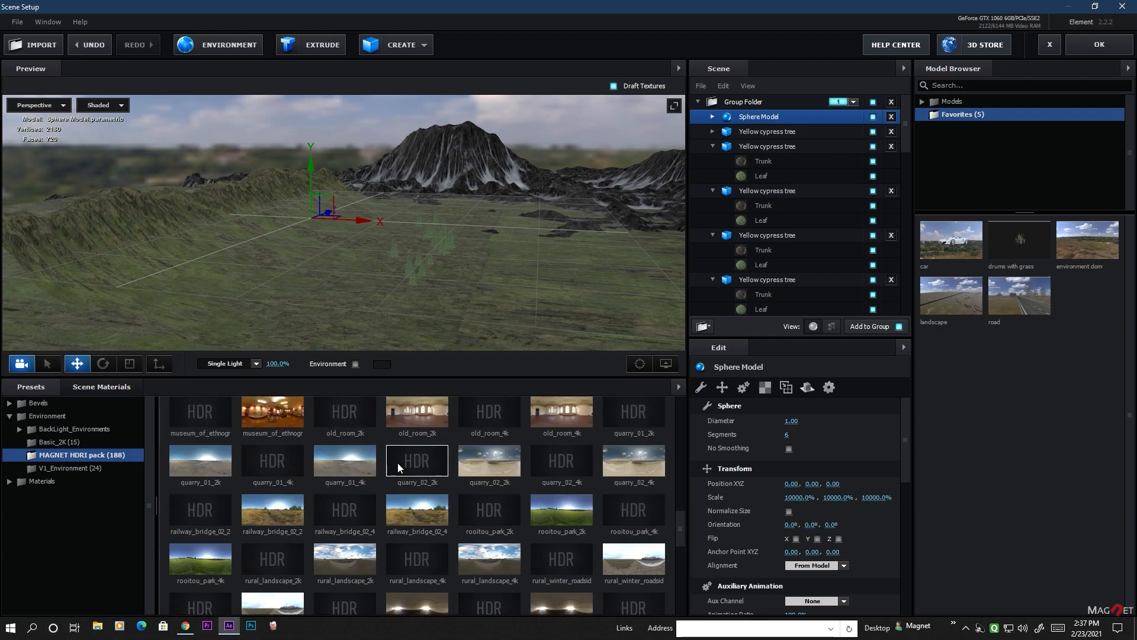
{"action": "scroll", "coordinate": [526, 523], "scroll_direction": "up", "scroll_amount": 3}
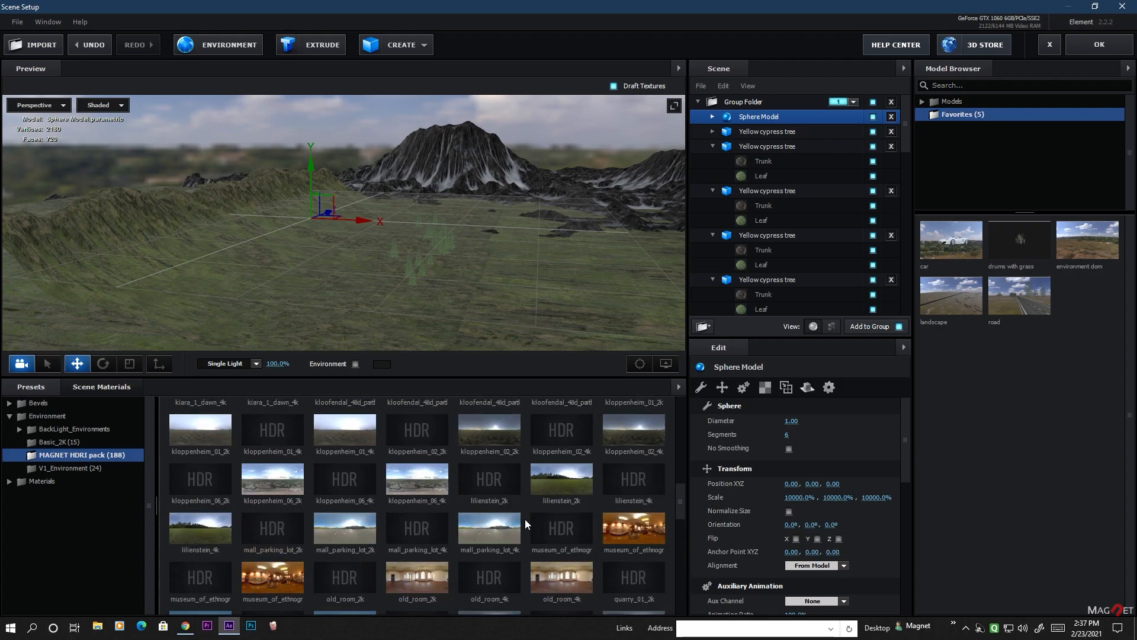
{"action": "scroll", "coordinate": [525, 519], "scroll_direction": "up", "scroll_amount": 3}
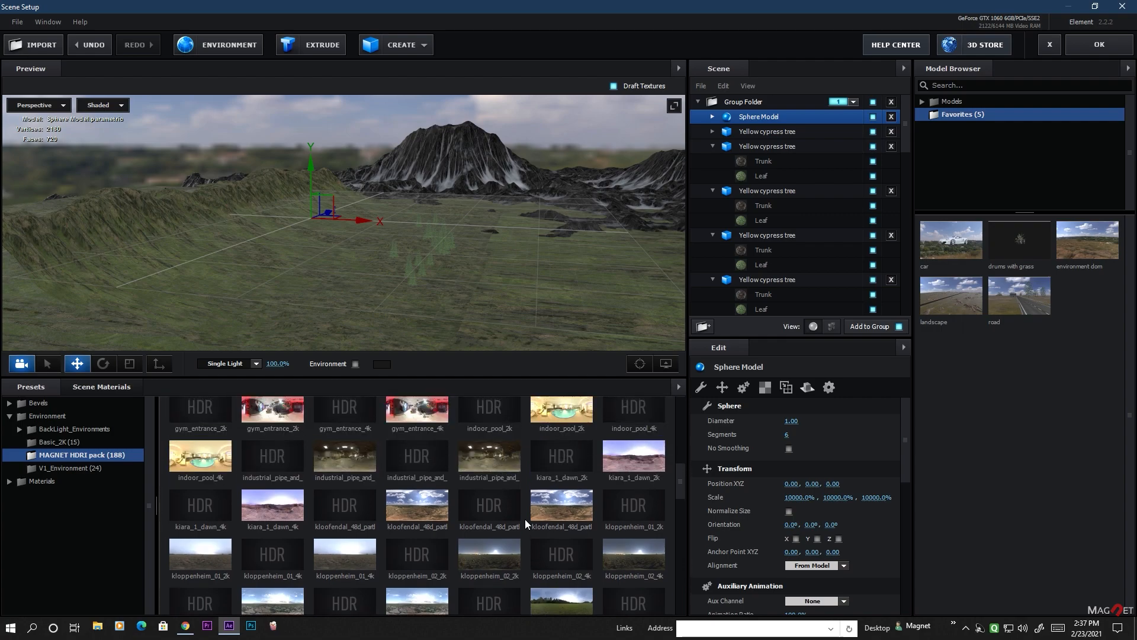
{"action": "left_click", "coordinate": [421, 503]}
{"action": "left_click_drag", "start_coordinate": [486, 239], "coordinate": [525, 282]}
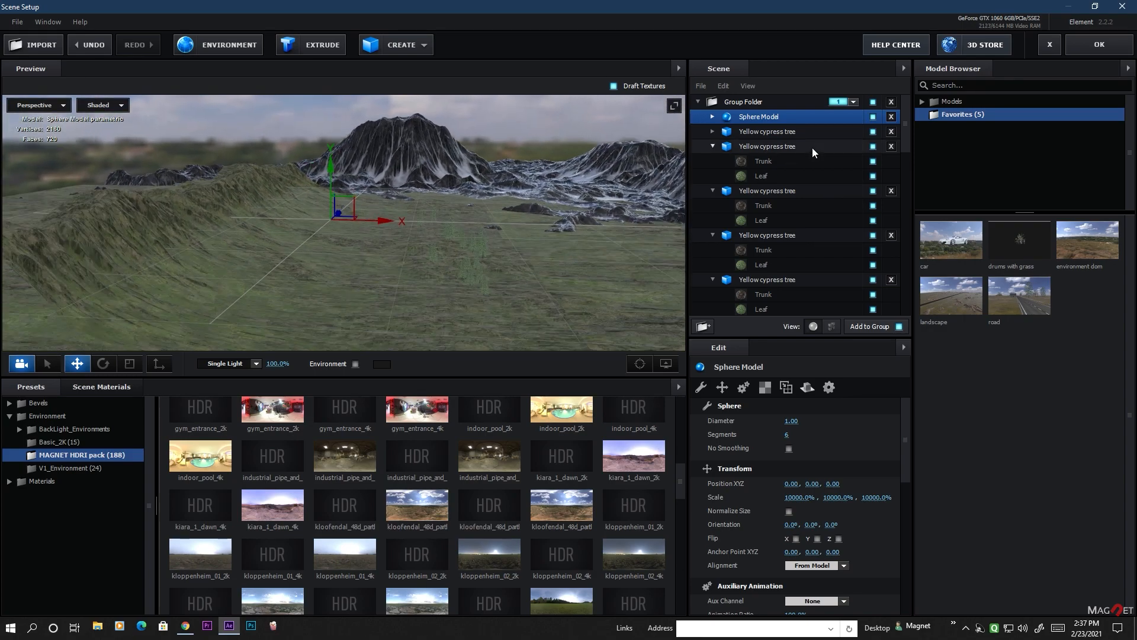
{"action": "left_click", "coordinate": [1112, 48]}
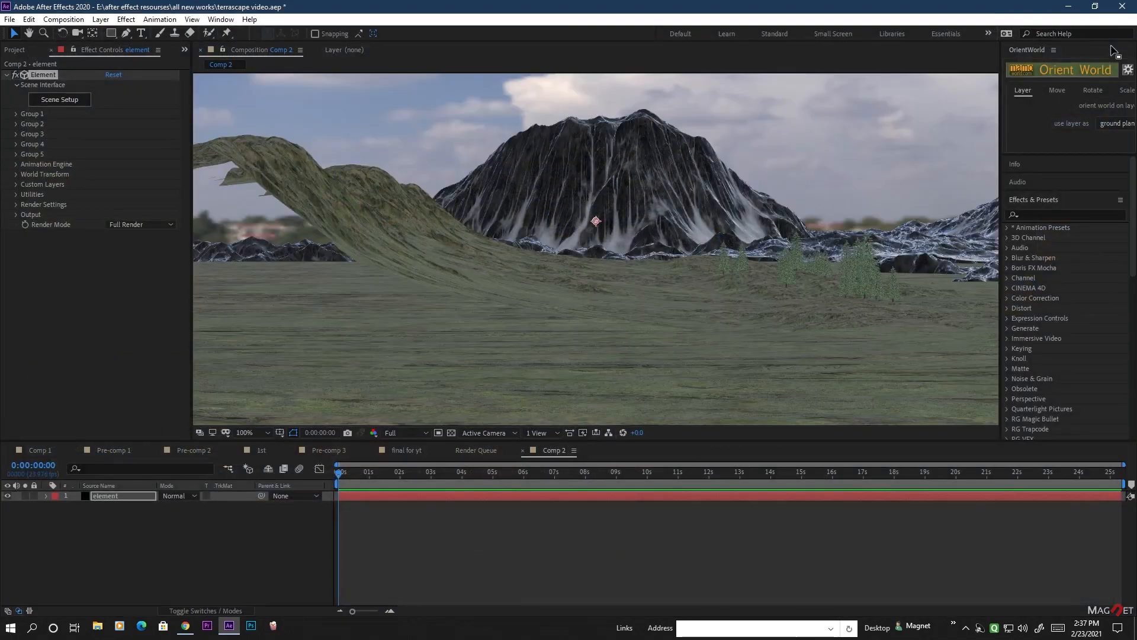
Create a two-node camera with the 20mm preset in Comp 2.
{"action": "left_click", "coordinate": [101, 19]}
{"action": "mouse_move", "coordinate": [112, 31]}
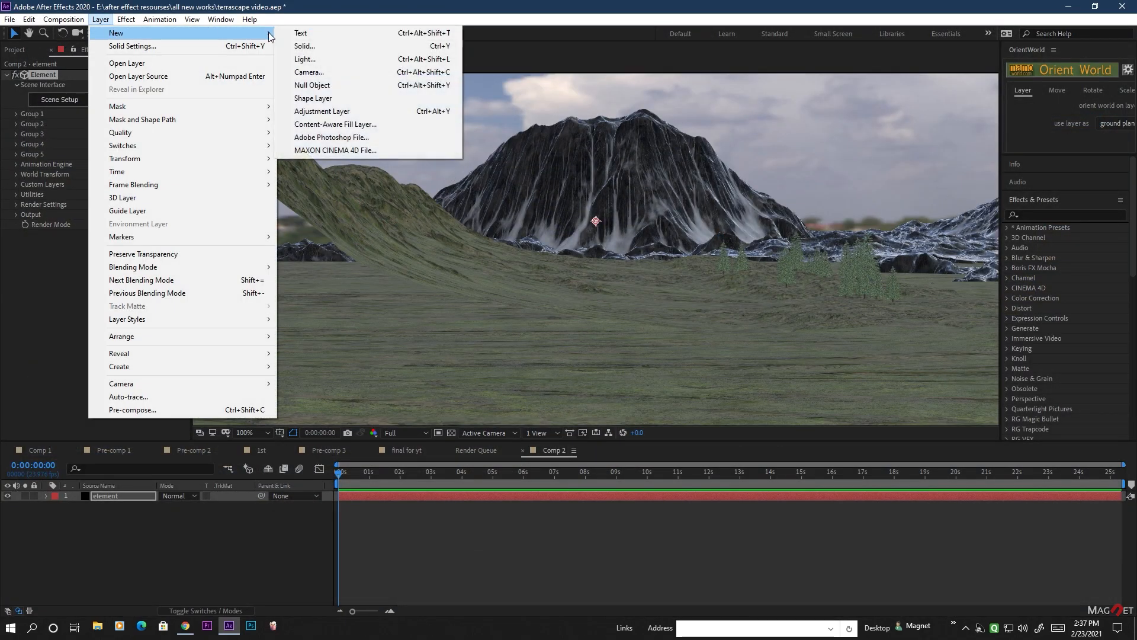
{"action": "left_click", "coordinate": [314, 70]}
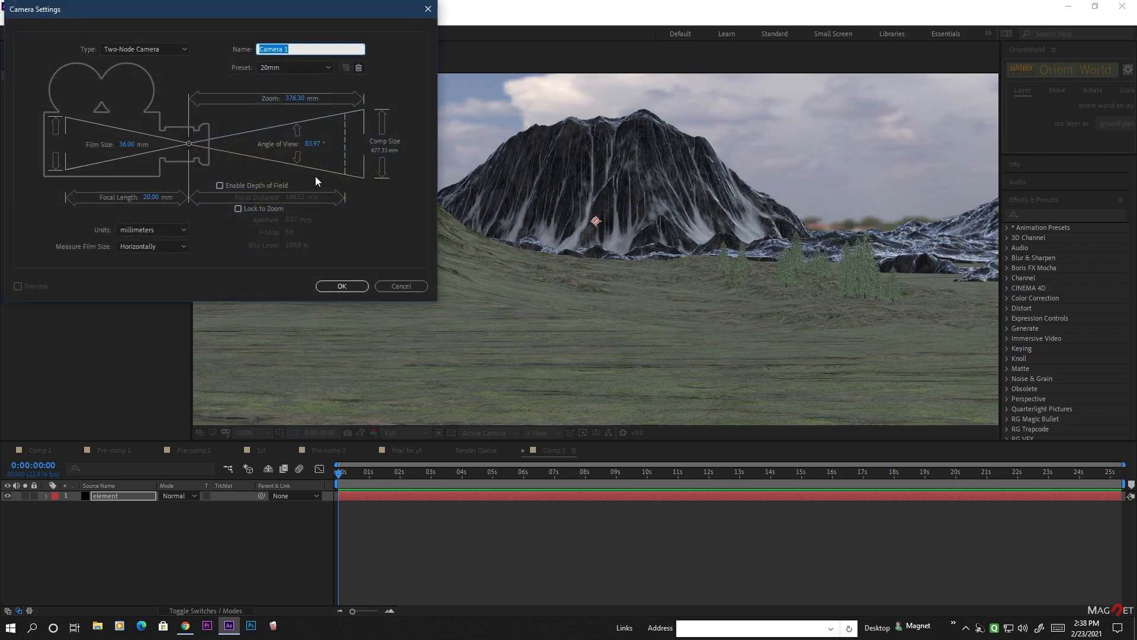
{"action": "left_click", "coordinate": [342, 286]}
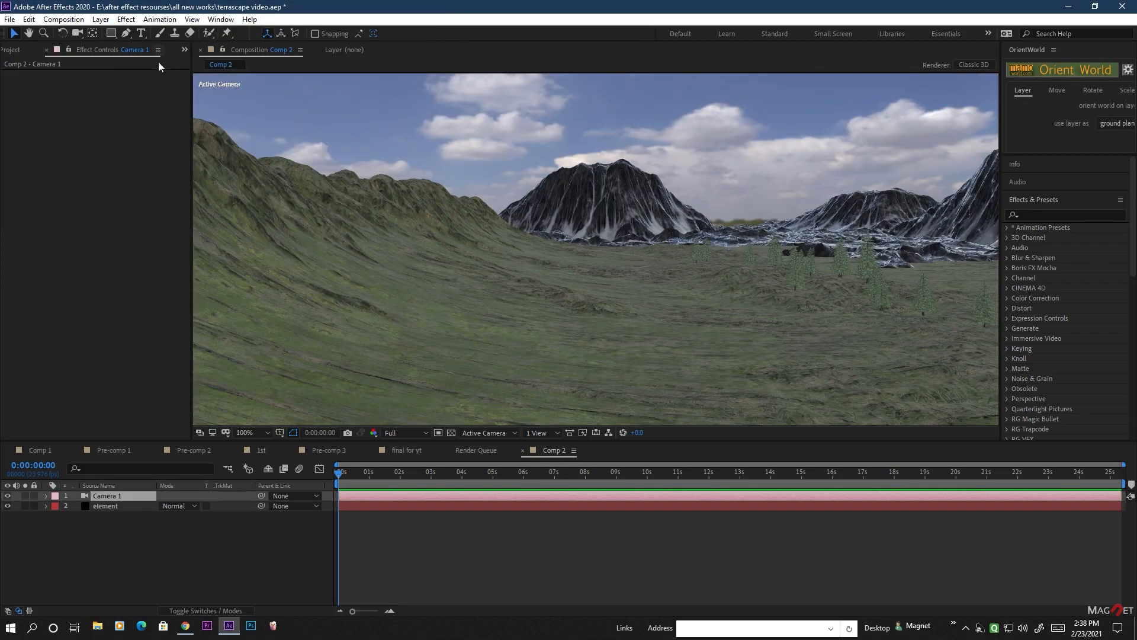
Orbit the camera to a lower angle so the cypress trees stand against the distant mountains.
{"action": "left_click", "coordinate": [76, 33]}
{"action": "left_click_drag", "start_coordinate": [627, 344], "coordinate": [615, 310]}
{"action": "left_click_drag", "start_coordinate": [531, 328], "coordinate": [532, 324]}
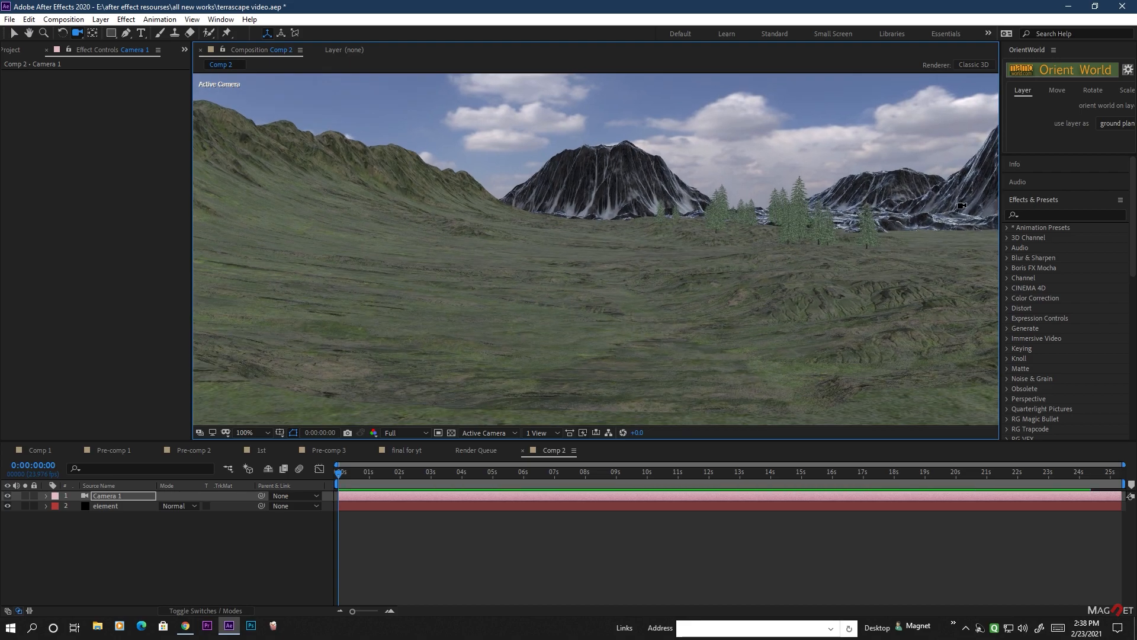
Reopen the Element scene setup of the element layer for further landscape editing.
{"action": "left_click", "coordinate": [105, 507]}
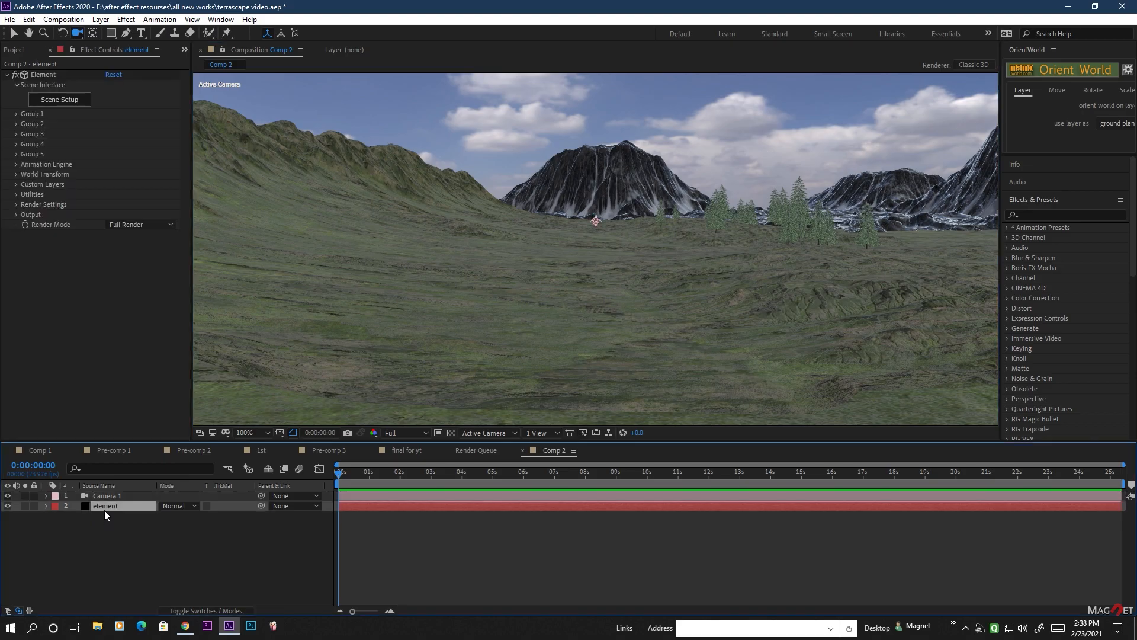
{"action": "left_click", "coordinate": [57, 100]}
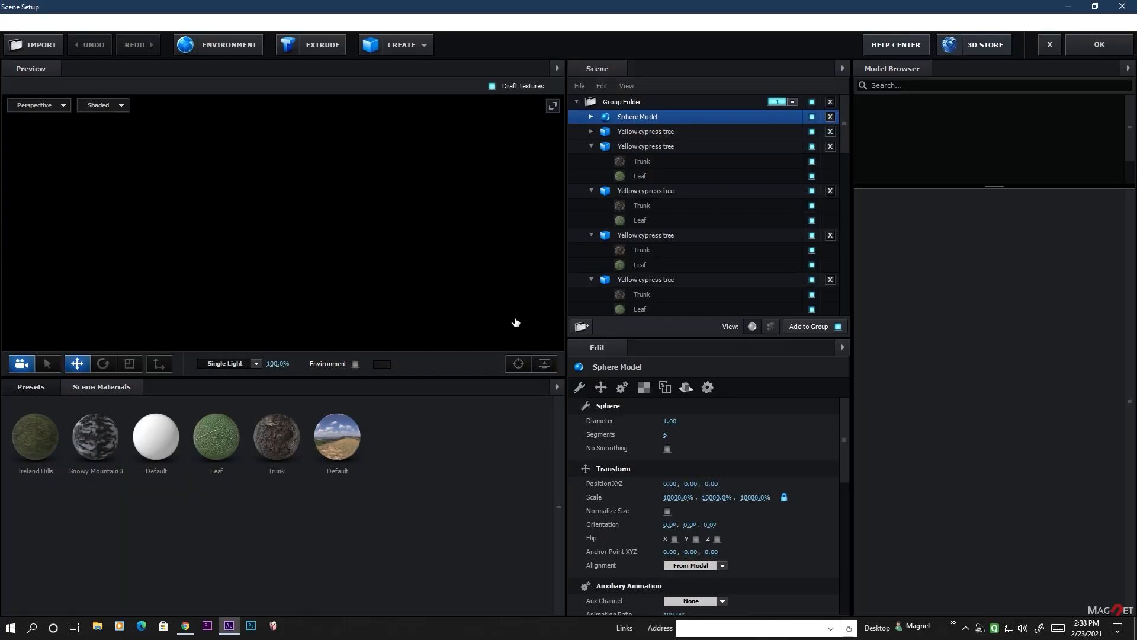
{"action": "mouse_move", "coordinate": [498, 238]}
{"action": "left_mouse_down"}
{"action": "mouse_move", "coordinate": [469, 242]}
{"action": "mouse_move", "coordinate": [481, 240]}
{"action": "left_mouse_up"}
Add the Snowy Mountain 1 (Reduced) model from the TERRASCAPE (REDUCED) folder to the scene.
{"action": "double_click", "coordinate": [952, 102]}
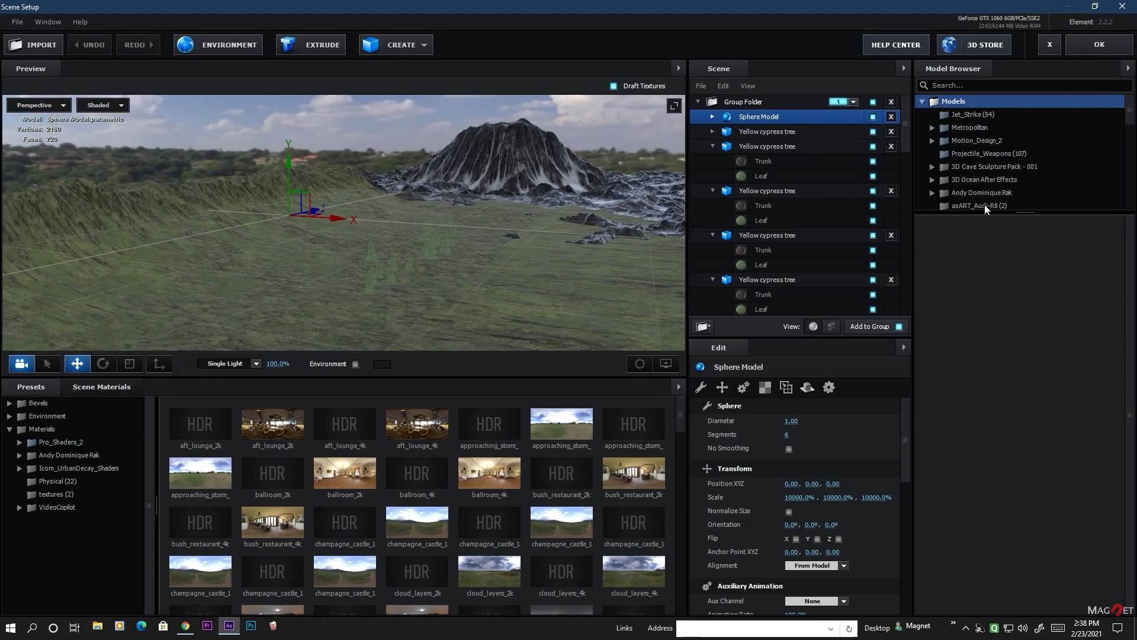
{"action": "scroll", "coordinate": [977, 172], "scroll_direction": "down", "scroll_amount": 3}
{"action": "scroll", "coordinate": [983, 171], "scroll_direction": "down", "scroll_amount": 5}
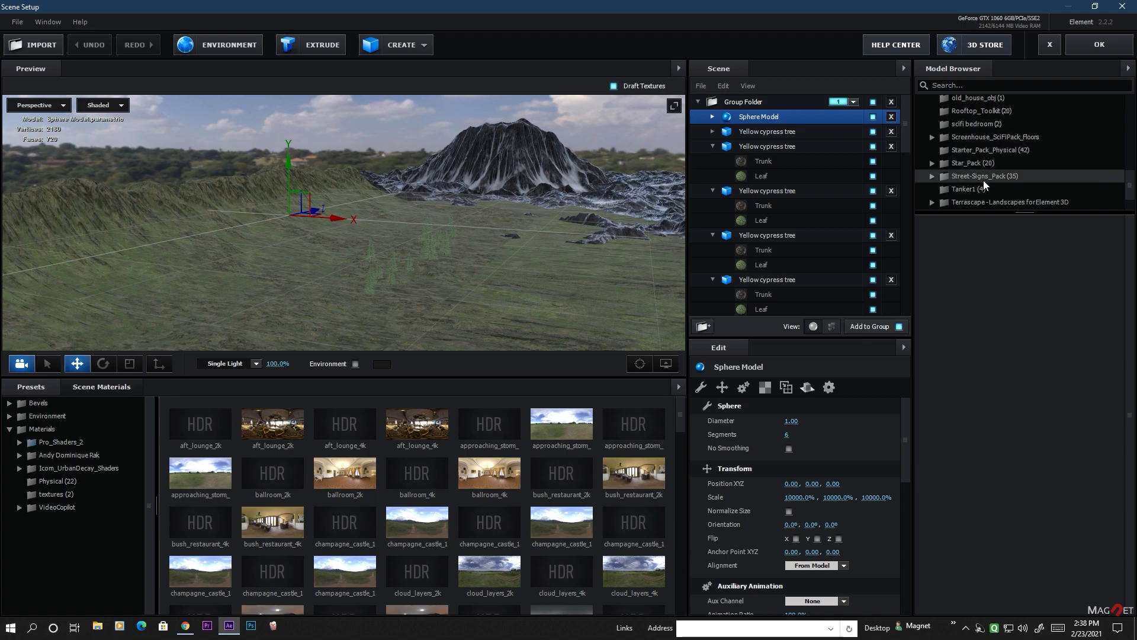
{"action": "double_click", "coordinate": [999, 163]}
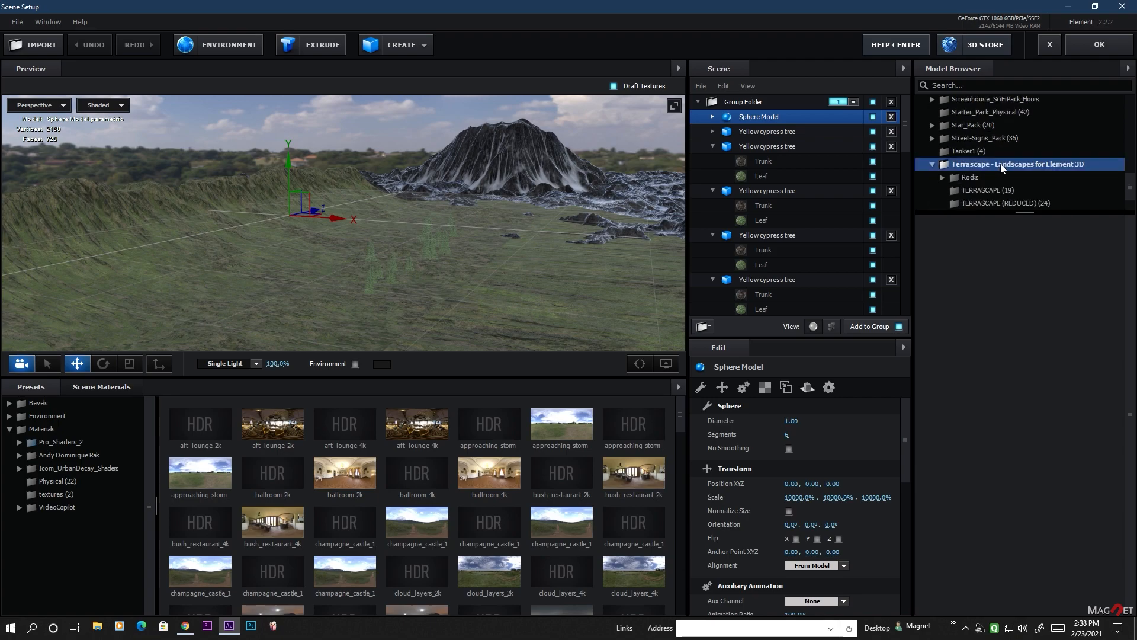
{"action": "left_click", "coordinate": [1005, 164]}
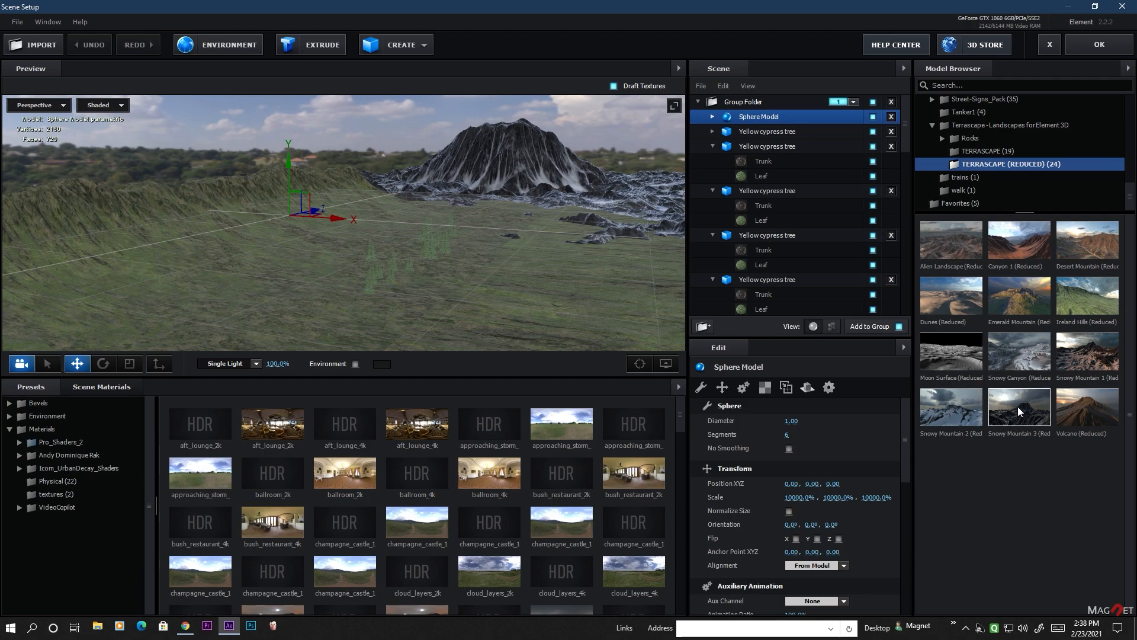
{"action": "left_click", "coordinate": [1095, 351]}
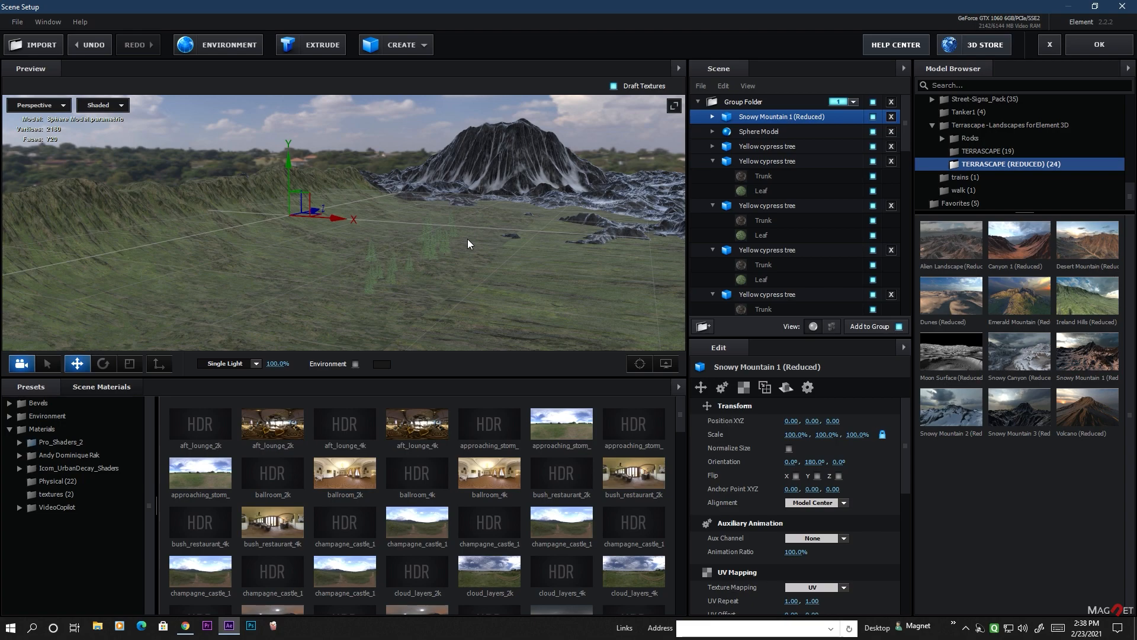
Delete all three Snowy Mountain 3 (Reduced) models from the scene.
{"action": "left_click_drag", "start_coordinate": [467, 239], "coordinate": [539, 170]}
{"action": "left_click", "coordinate": [538, 170]}
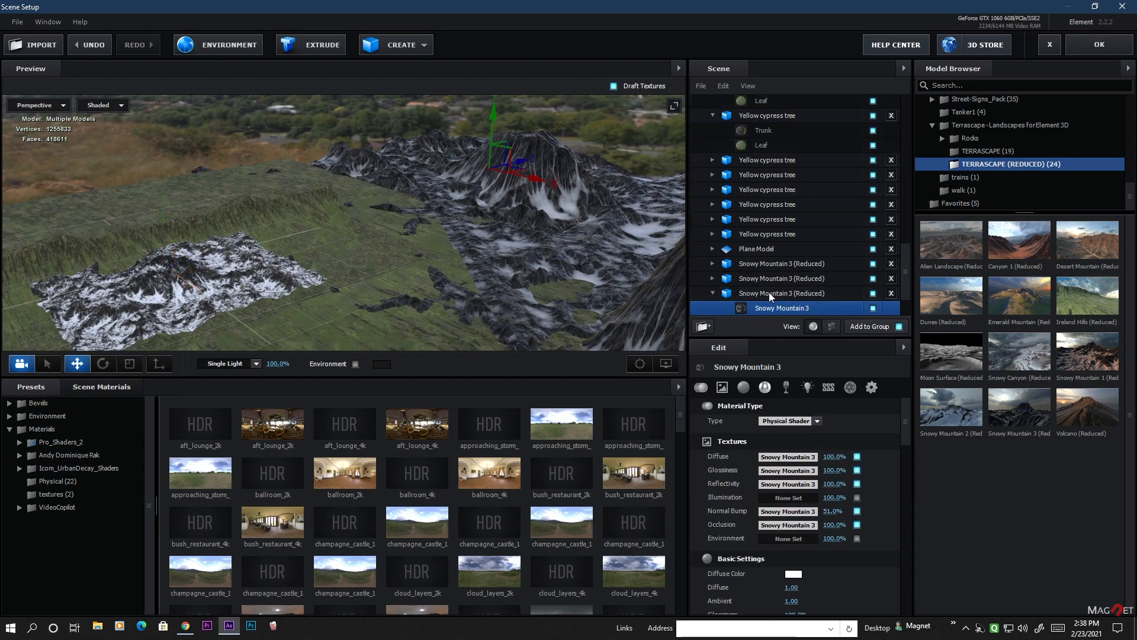
{"action": "left_click", "coordinate": [769, 295]}
{"action": "key", "text": "Delete"}
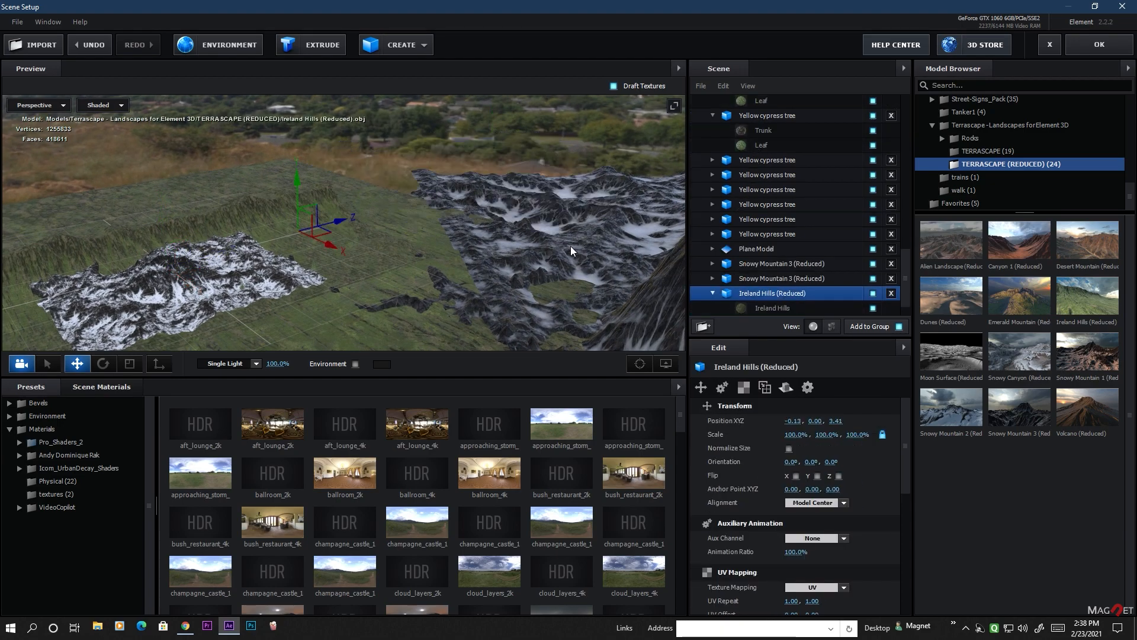
{"action": "left_click", "coordinate": [763, 278]}
{"action": "key", "text": "Delete"}
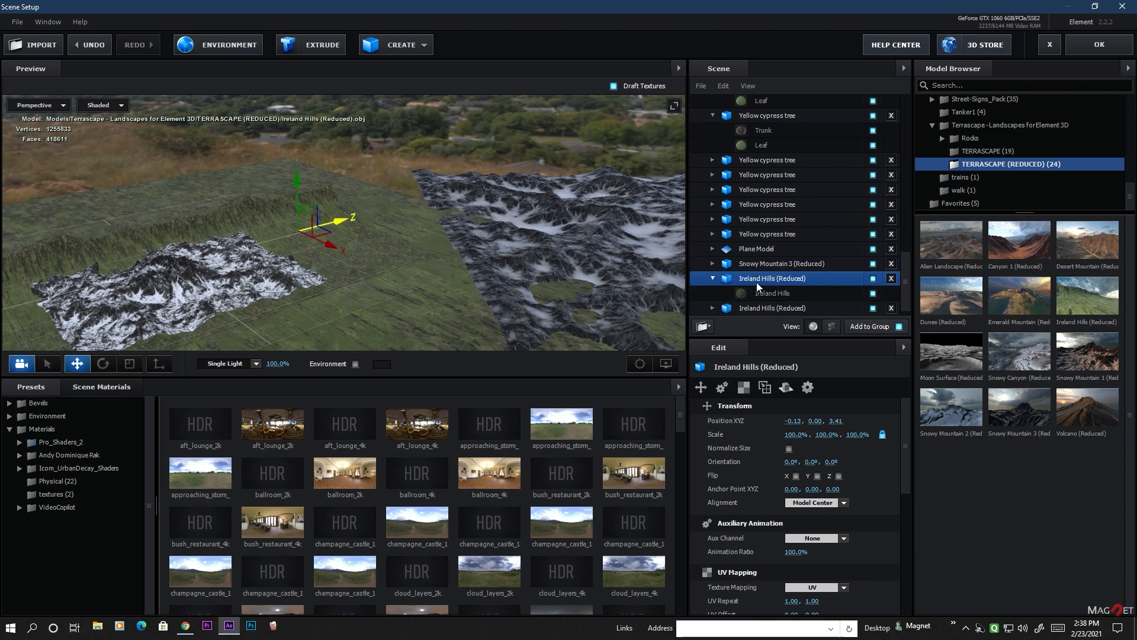
{"action": "left_click", "coordinate": [763, 266]}
{"action": "key", "text": "Delete"}
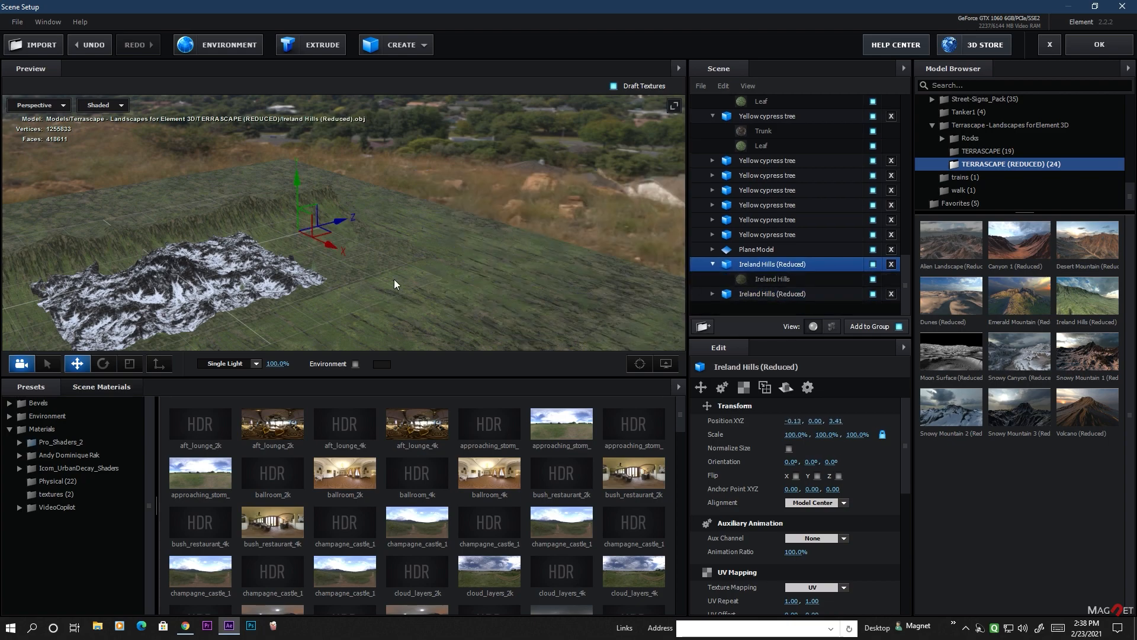
Try moving the Ireland Hills (Reduced) terrain to about Z 9.33 and undo the move.
{"action": "left_click_drag", "start_coordinate": [337, 218], "coordinate": [488, 198]}
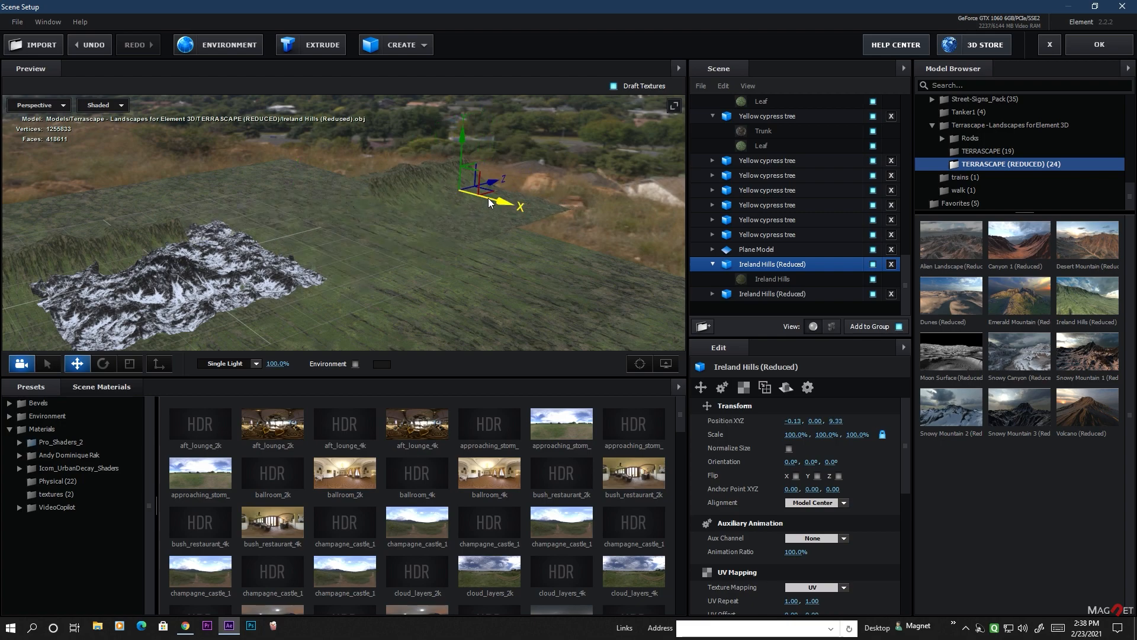
{"action": "key", "text": "ctrl+z"}
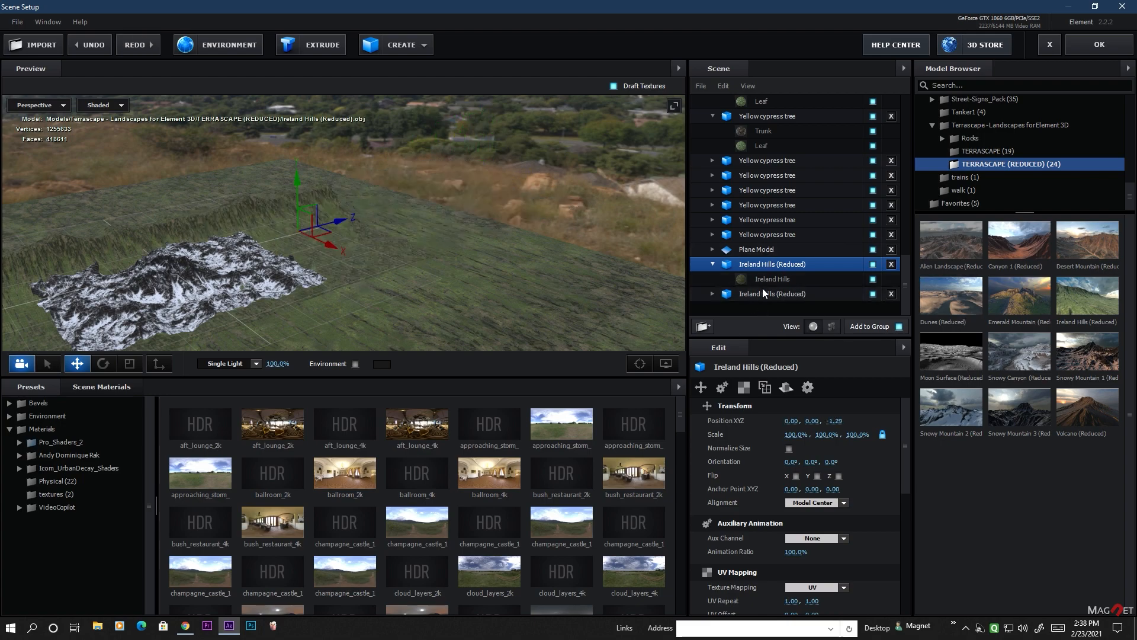
Rotate the Snowy Mountain 1 (Reduced) model to 270° on the Y axis.
{"action": "left_click", "coordinate": [764, 294]}
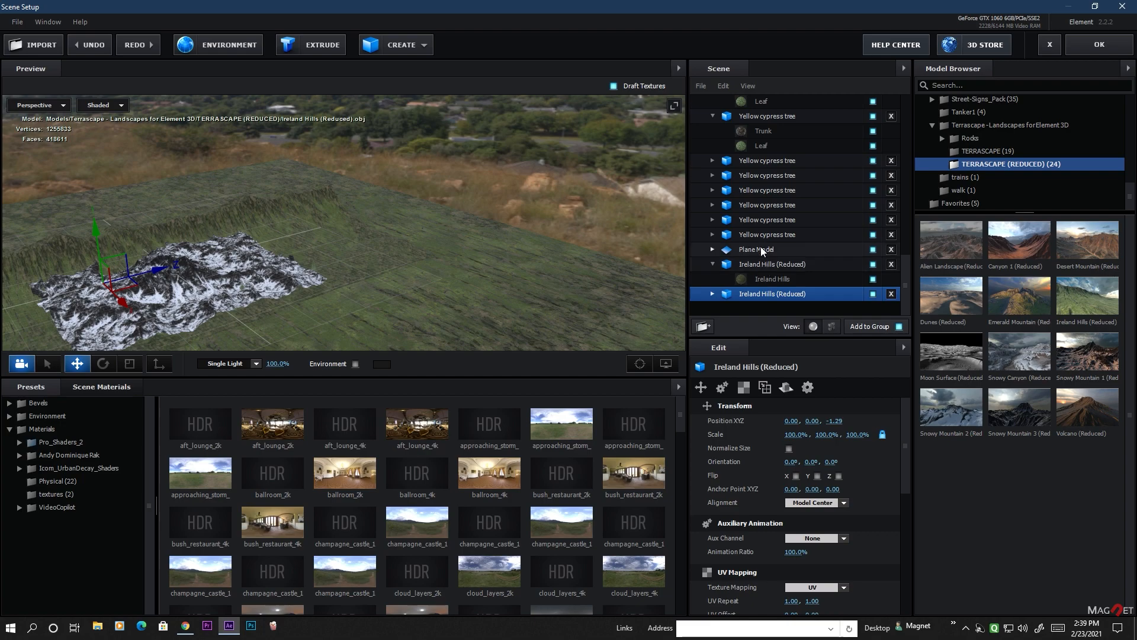
{"action": "scroll", "coordinate": [747, 217], "scroll_direction": "up", "scroll_amount": 6}
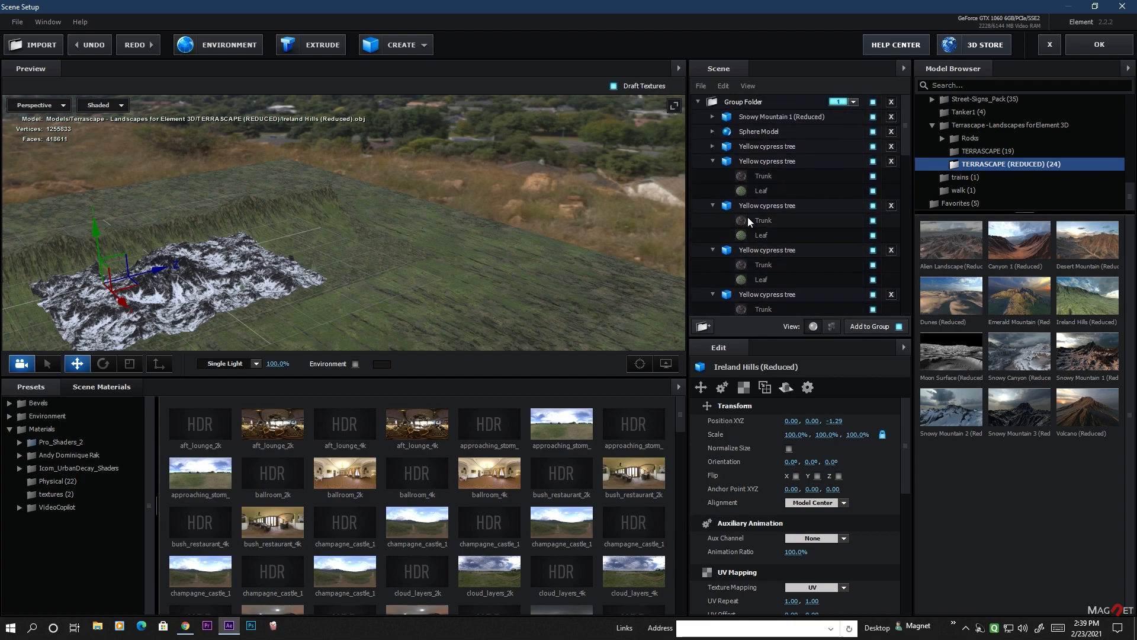
{"action": "left_click_drag", "start_coordinate": [205, 282], "coordinate": [373, 258]}
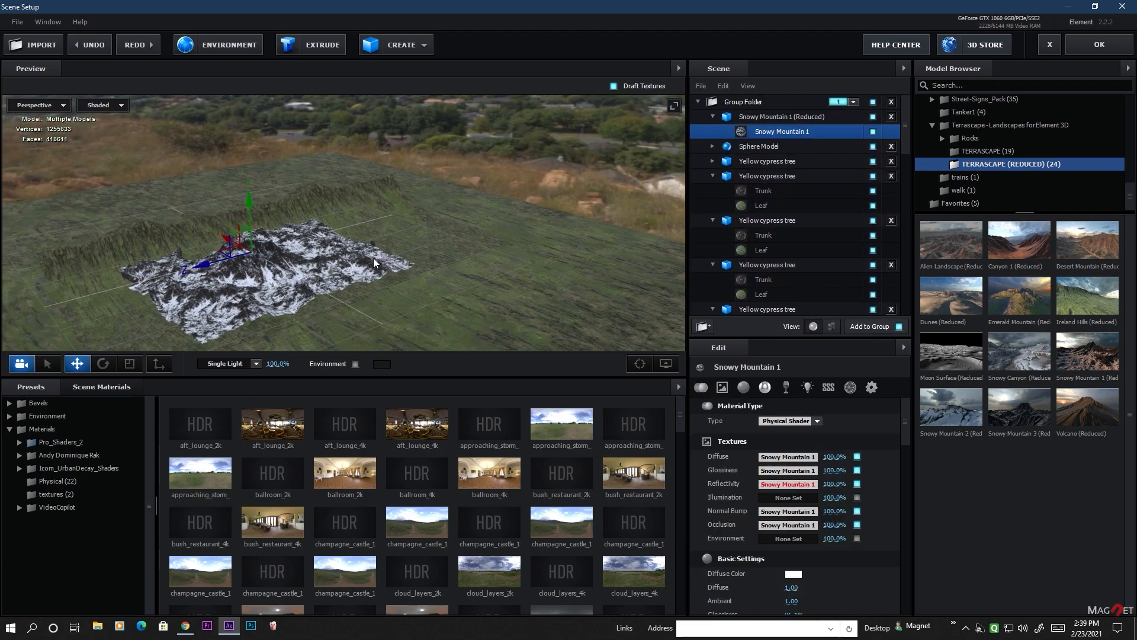
{"action": "left_click", "coordinate": [756, 118]}
{"action": "left_click_drag", "start_coordinate": [502, 260], "coordinate": [310, 301]}
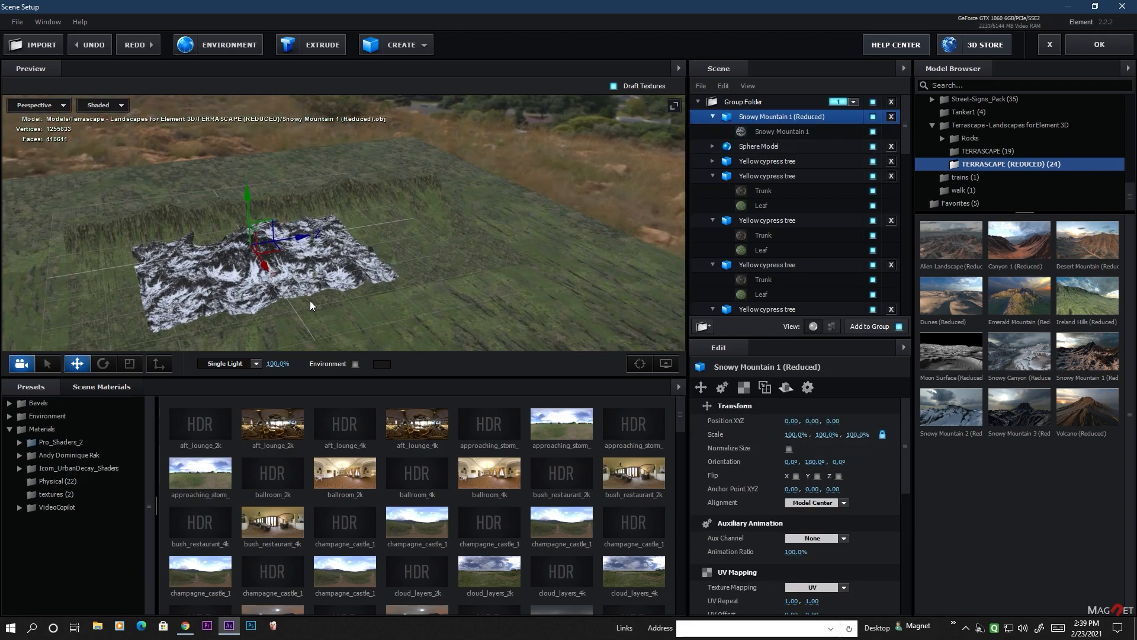
{"action": "left_click", "coordinate": [103, 363]}
{"action": "left_click_drag", "start_coordinate": [210, 276], "coordinate": [312, 277]}
Move the Snowy Mountain 1 (Reduced) model to about Z 7.63 and scale it uniformly to 140%.
{"action": "left_click", "coordinate": [77, 363]}
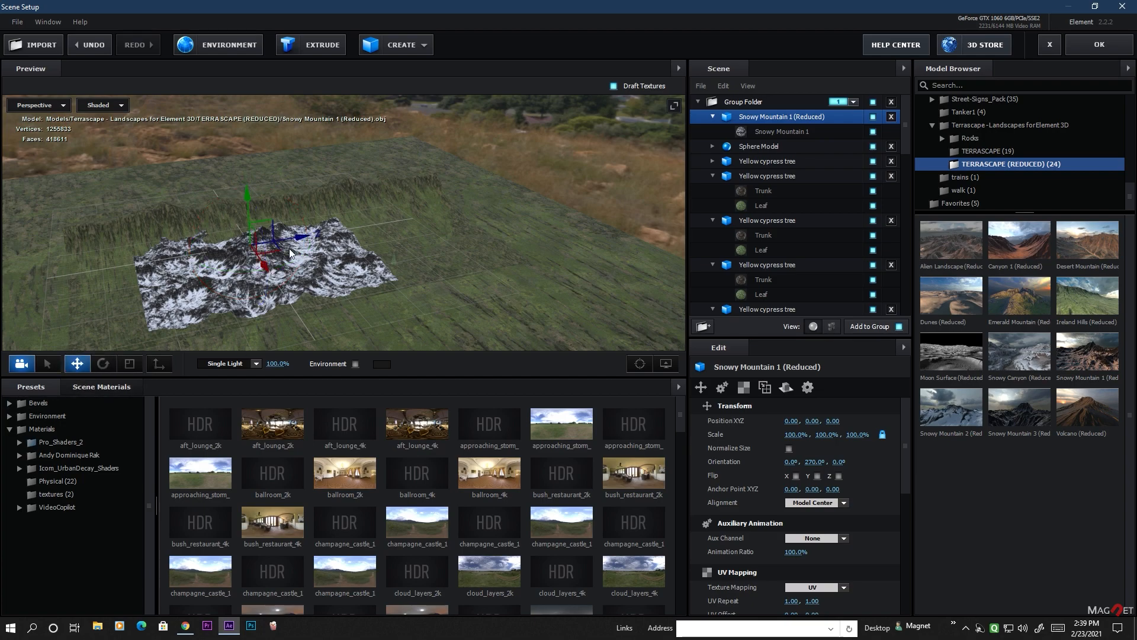
{"action": "left_click_drag", "start_coordinate": [296, 239], "coordinate": [413, 290]}
{"action": "scroll", "coordinate": [525, 274], "scroll_direction": "up", "scroll_amount": 3}
{"action": "scroll", "coordinate": [414, 290], "scroll_direction": "up", "scroll_amount": 1}
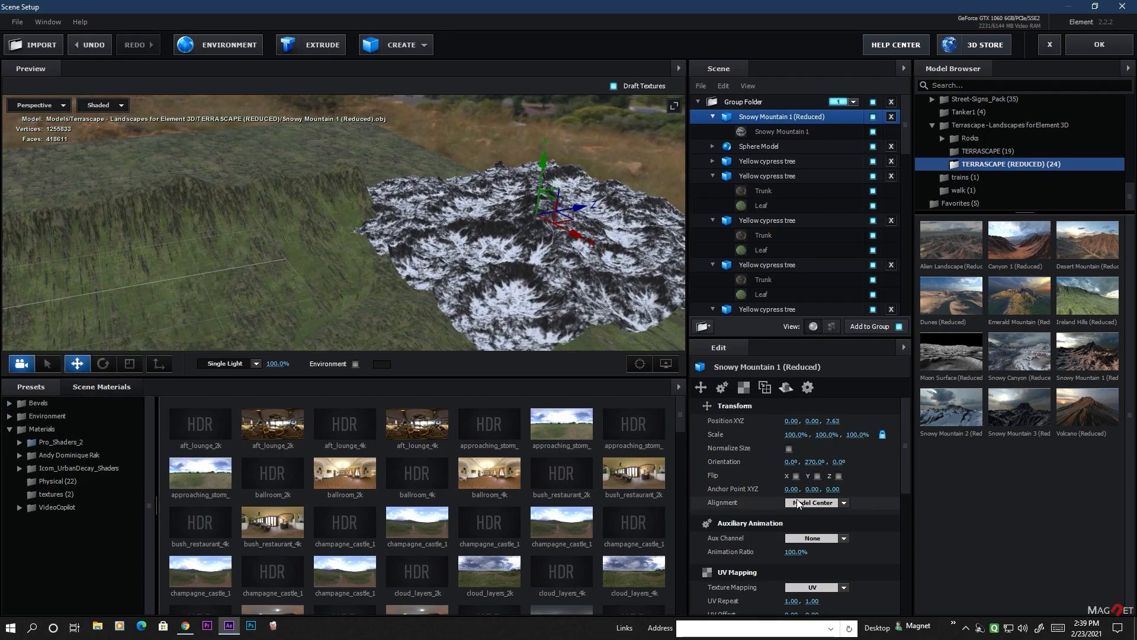
{"action": "left_click_drag", "start_coordinate": [799, 437], "coordinate": [832, 438]}
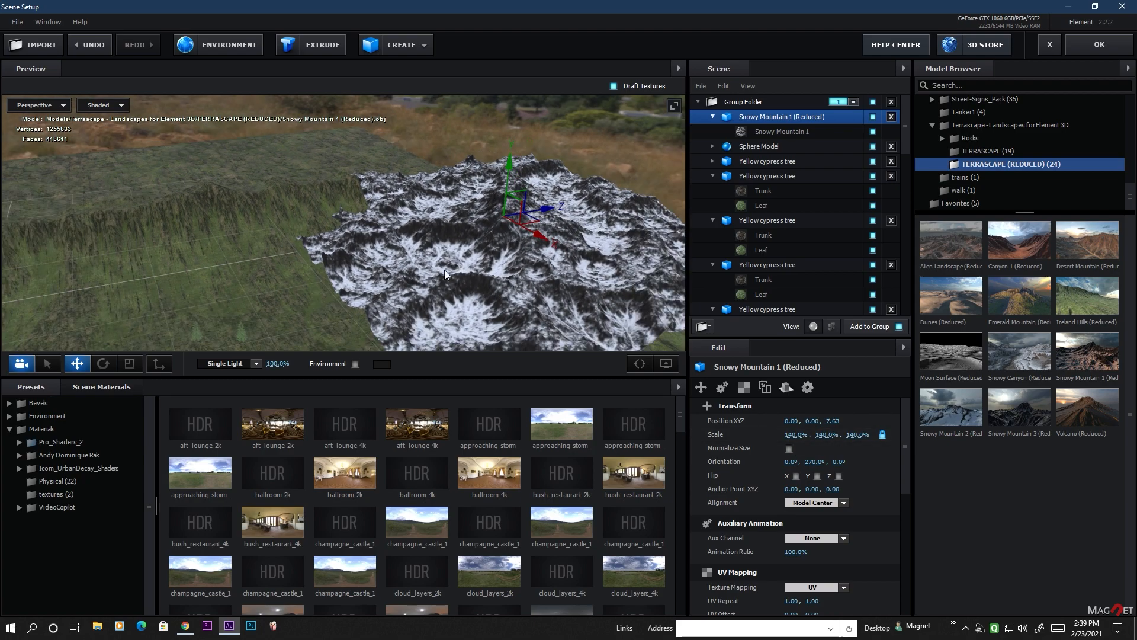
Duplicate the snowy mountain, rotate the copy to about 316° on Y and move it to about X -5.21, Z 7.54.
{"action": "left_click_drag", "start_coordinate": [549, 213], "coordinate": [265, 232]}
{"action": "key", "text": "ctrl+d"}
{"action": "left_click", "coordinate": [103, 364]}
{"action": "left_click", "coordinate": [77, 364]}
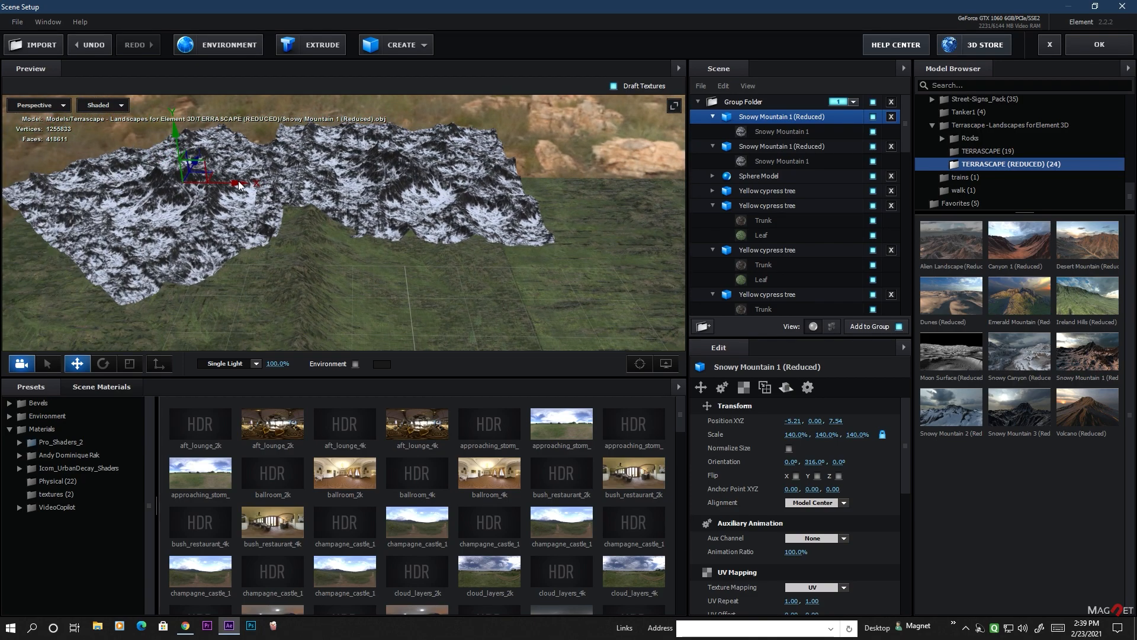
Duplicate the mountain again, move the copy to about X 6.08 and rotate it to about 334.2° on Y.
{"action": "key", "text": "ctrl+d"}
{"action": "left_click_drag", "start_coordinate": [235, 183], "coordinate": [701, 238]}
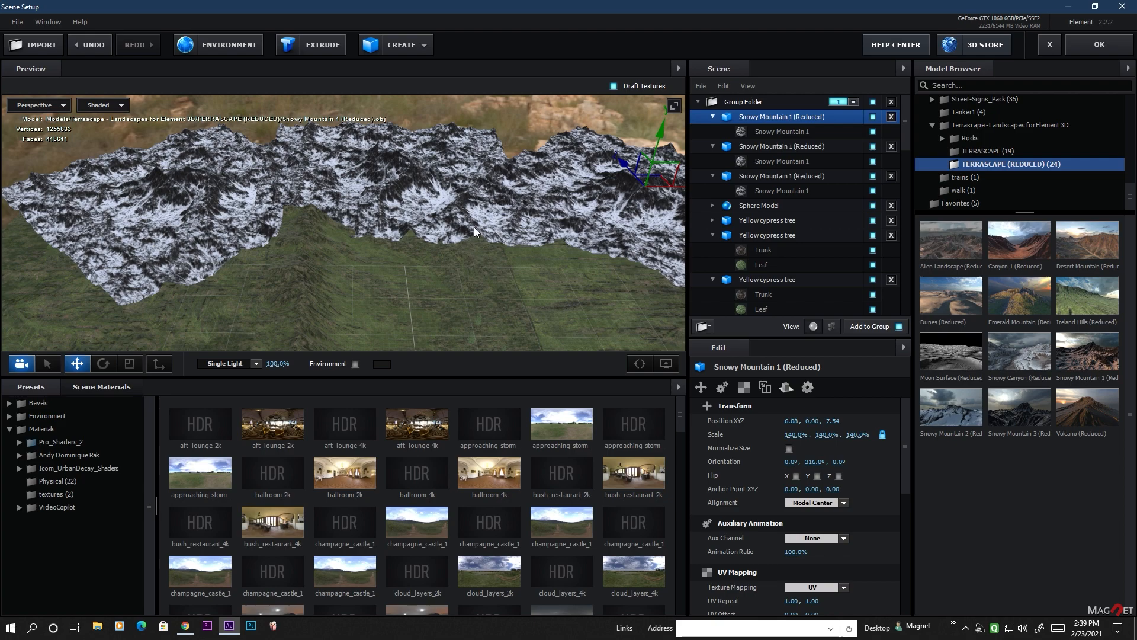
{"action": "left_click_drag", "start_coordinate": [474, 226], "coordinate": [258, 257]}
{"action": "left_click", "coordinate": [111, 368]}
{"action": "mouse_move", "coordinate": [418, 252]}
{"action": "left_mouse_down"}
{"action": "mouse_move", "coordinate": [463, 247]}
{"action": "mouse_move", "coordinate": [423, 248]}
{"action": "left_mouse_up"}
{"action": "scroll", "coordinate": [244, 279], "scroll_direction": "up", "scroll_amount": 1}
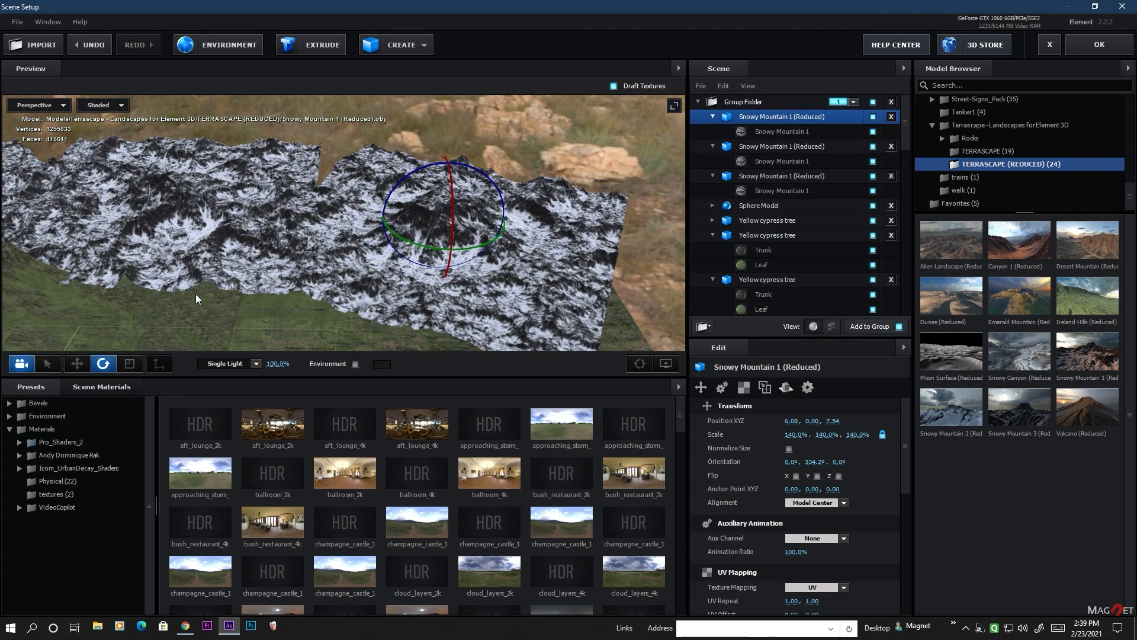
Reposition the third mountain to about X 4.24, Z 9.08 and scale it uniformly to about 163.5%.
{"action": "left_click", "coordinate": [75, 359]}
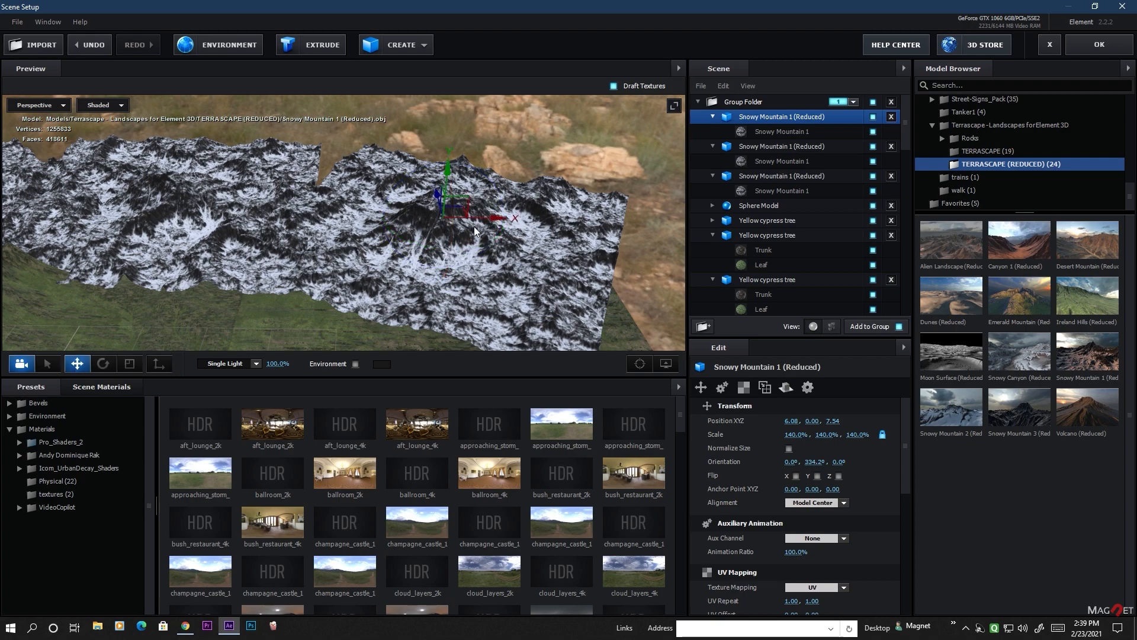
{"action": "left_click_drag", "start_coordinate": [498, 213], "coordinate": [402, 220]}
{"action": "left_click_drag", "start_coordinate": [454, 291], "coordinate": [486, 257]}
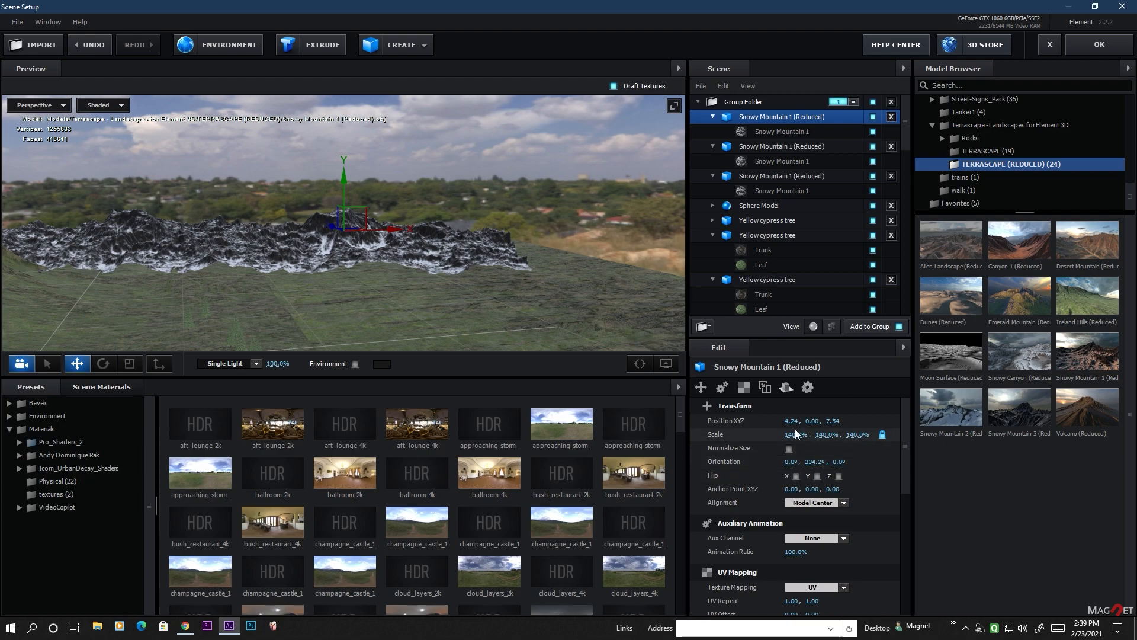
{"action": "left_click_drag", "start_coordinate": [801, 436], "coordinate": [868, 436]}
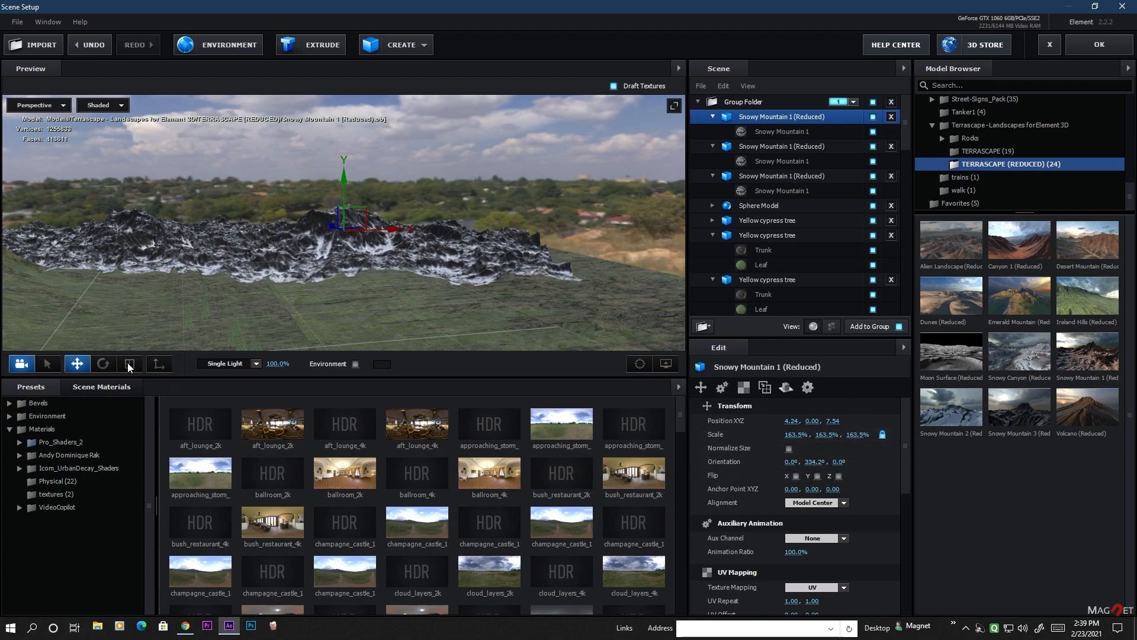
{"action": "mouse_move", "coordinate": [477, 211]}
{"action": "left_mouse_down"}
{"action": "mouse_move", "coordinate": [454, 287]}
{"action": "mouse_move", "coordinate": [413, 223]}
{"action": "mouse_move", "coordinate": [442, 208]}
{"action": "mouse_move", "coordinate": [469, 219]}
{"action": "left_mouse_up"}
{"action": "left_click_drag", "start_coordinate": [289, 255], "coordinate": [403, 212]}
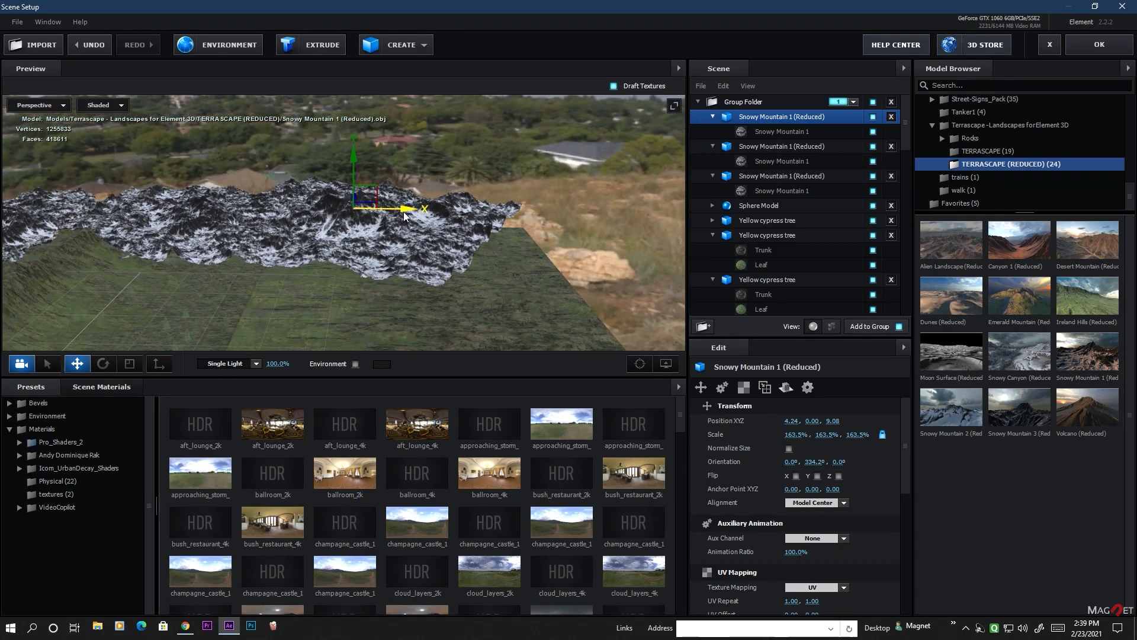
Duplicate the enlarged mountain and place the copy beside it to extend the range along the terrain's edge.
{"action": "key", "text": "ctrl+d"}
{"action": "left_click_drag", "start_coordinate": [497, 215], "coordinate": [484, 289]}
{"action": "left_click_drag", "start_coordinate": [551, 258], "coordinate": [518, 236]}
{"action": "left_click_drag", "start_coordinate": [193, 246], "coordinate": [282, 262]}
Collapse and select all four Snowy Mountain 1 (Reduced) models and lower them together to about Y -0.23.
{"action": "left_click", "coordinate": [712, 116]}
{"action": "left_click", "coordinate": [714, 132]}
{"action": "left_click", "coordinate": [713, 147]}
{"action": "left_click", "coordinate": [713, 164]}
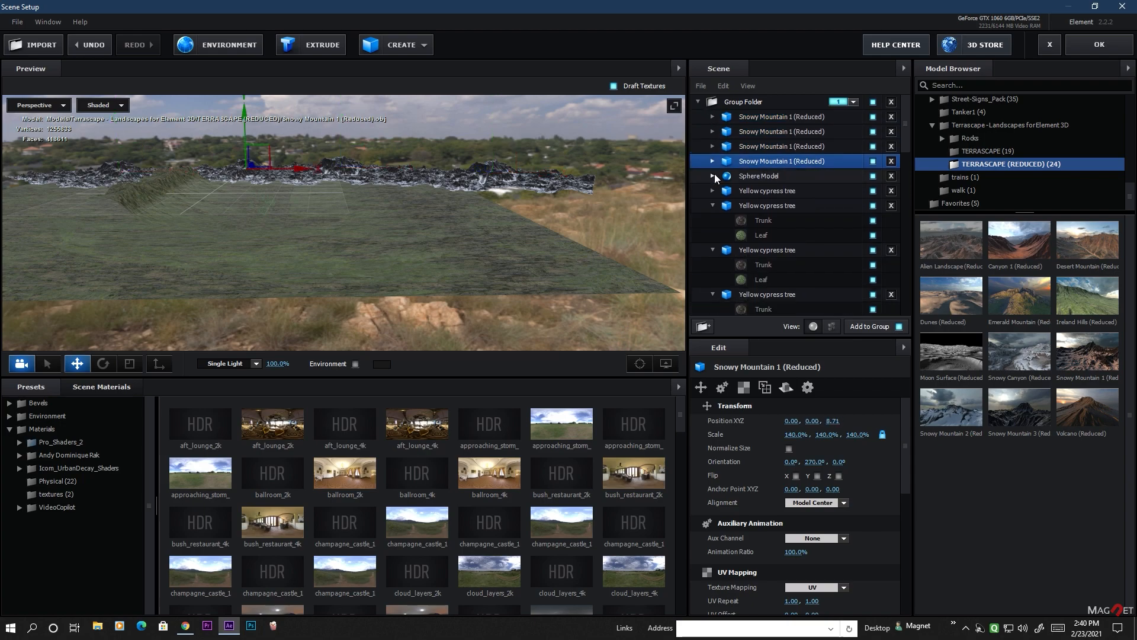
{"action": "left_click", "coordinate": [768, 146], "text": "ctrl"}
{"action": "left_click", "coordinate": [767, 131], "text": "ctrl"}
{"action": "left_click", "coordinate": [766, 116], "text": "ctrl"}
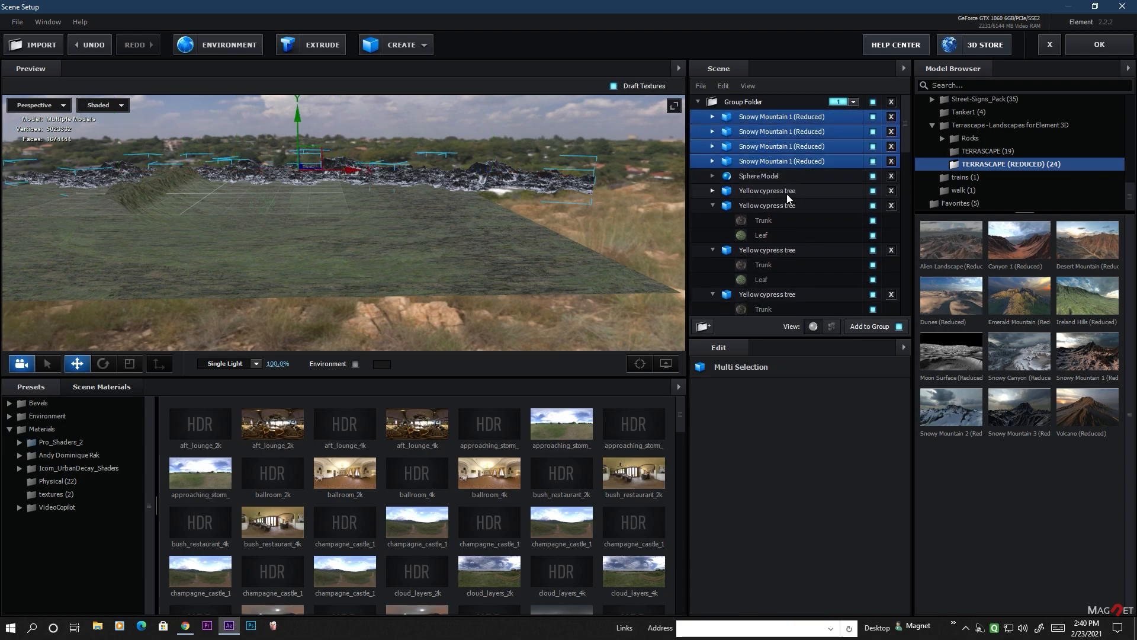
{"action": "left_click_drag", "start_coordinate": [296, 116], "coordinate": [297, 122]}
{"action": "left_click_drag", "start_coordinate": [287, 217], "coordinate": [302, 208]}
{"action": "left_click_drag", "start_coordinate": [361, 254], "coordinate": [452, 244]}
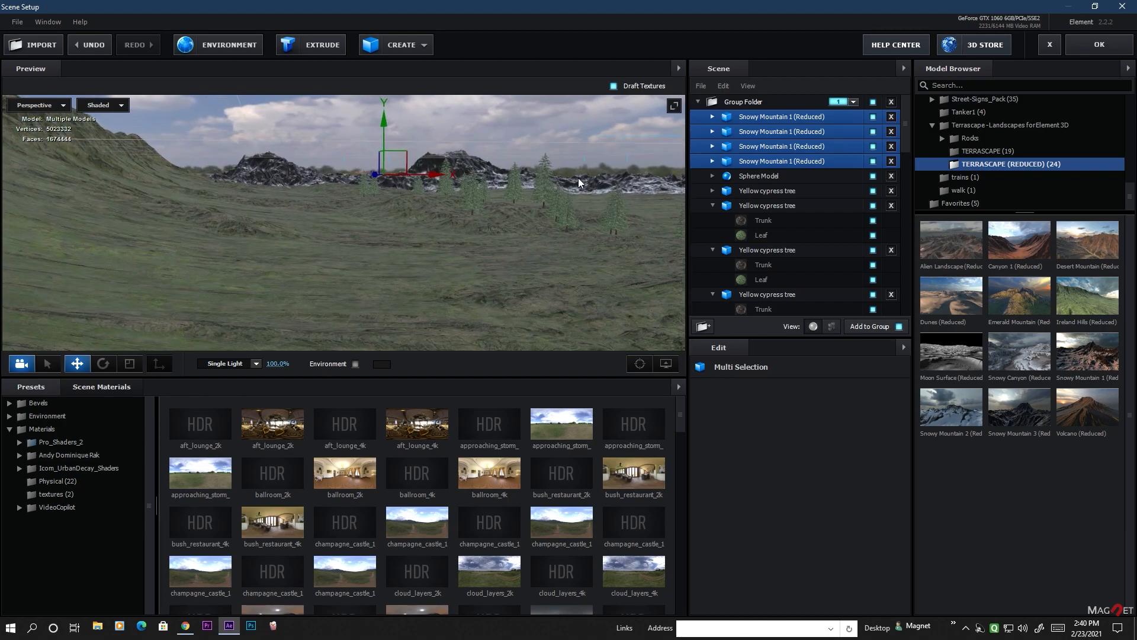
Duplicate the original central mountain, move the copy to about X -1.88 and stretch it to about 381.6% on Y and 252% on Z.
{"action": "left_click", "coordinate": [770, 158]}
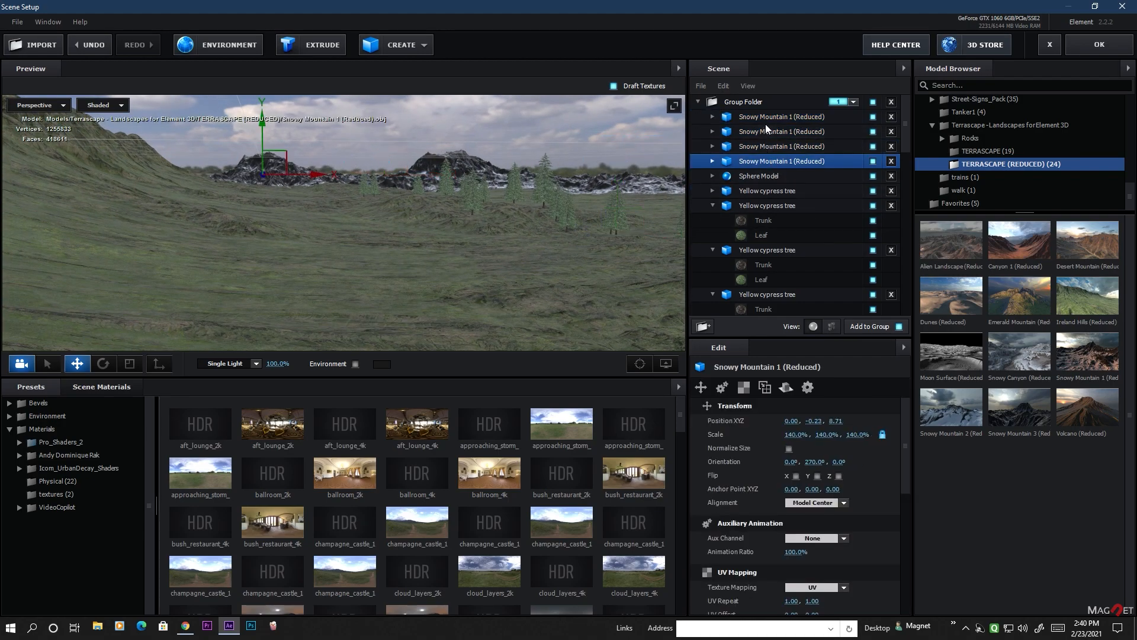
{"action": "left_click_drag", "start_coordinate": [320, 176], "coordinate": [229, 176]}
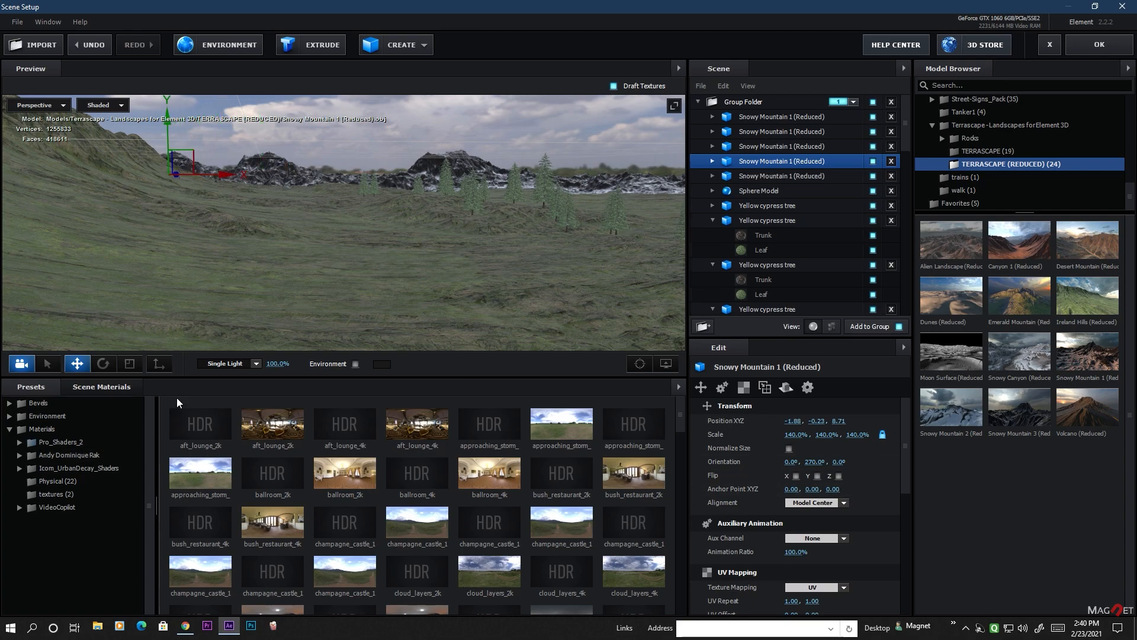
{"action": "left_click", "coordinate": [129, 363]}
{"action": "left_click_drag", "start_coordinate": [167, 110], "coordinate": [166, 76]}
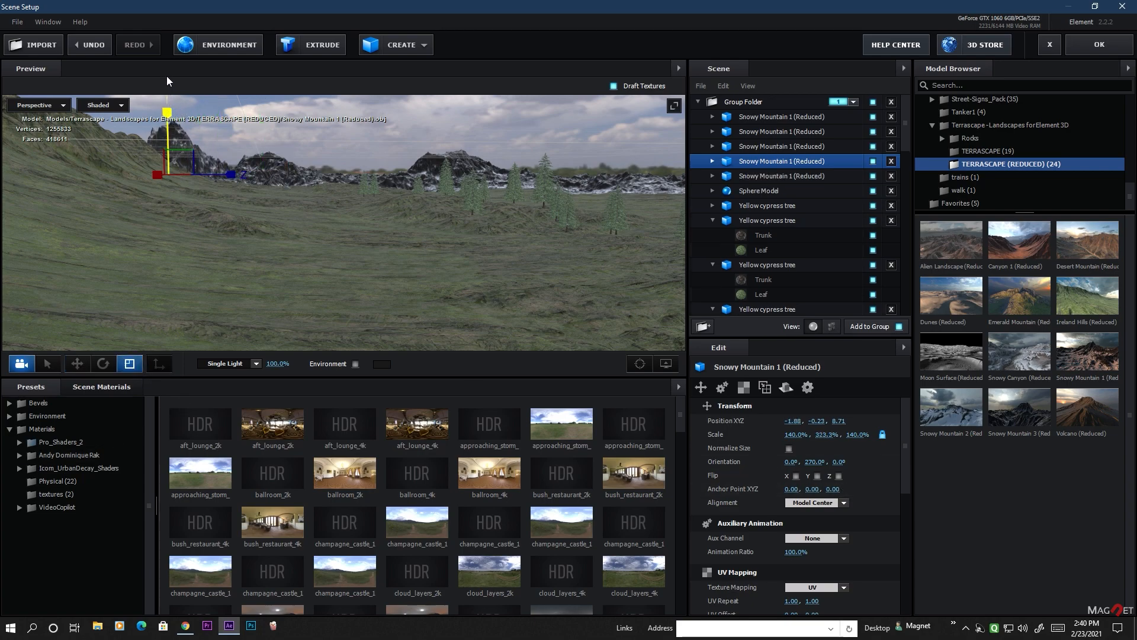
{"action": "left_click_drag", "start_coordinate": [232, 175], "coordinate": [329, 196]}
{"action": "left_click_drag", "start_coordinate": [167, 111], "coordinate": [167, 104]}
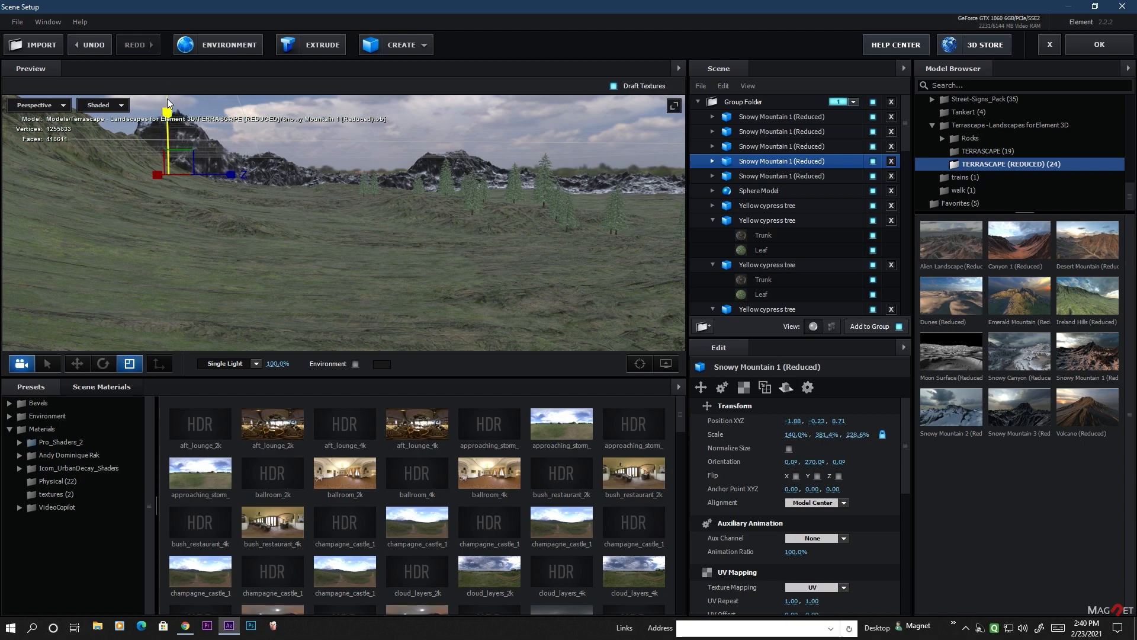
{"action": "left_click_drag", "start_coordinate": [231, 175], "coordinate": [260, 184]}
{"action": "left_click_drag", "start_coordinate": [340, 201], "coordinate": [315, 220]}
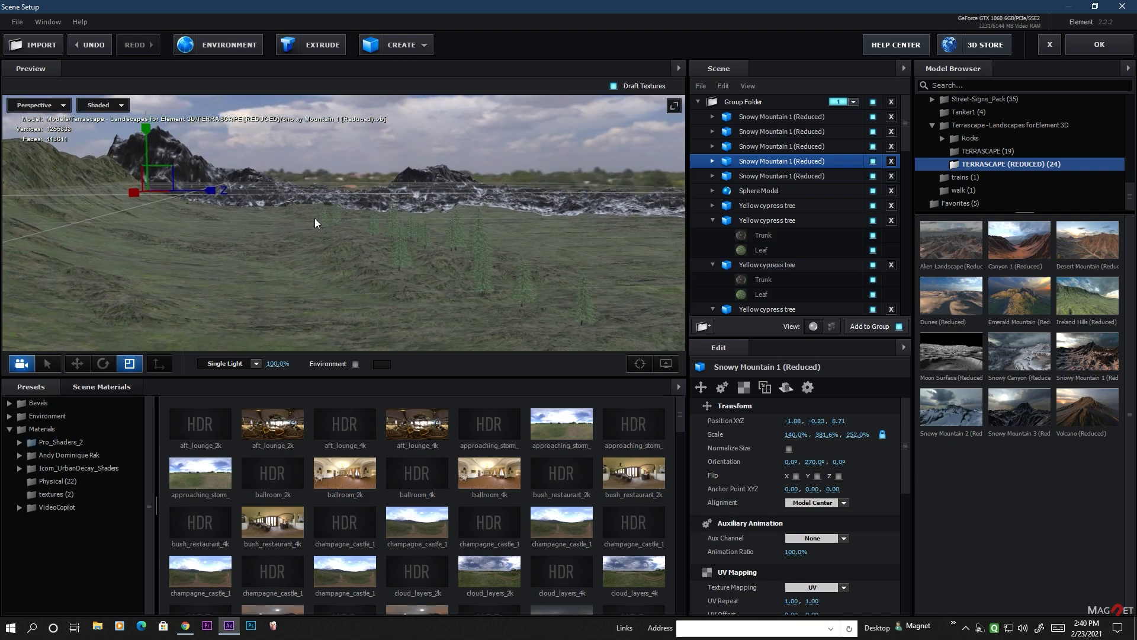
Duplicate the stretched mountain, move the copy to about X 2.07, rotate it to about 55.4° on Y and adjust its depth.
{"action": "left_click", "coordinate": [75, 363]}
{"action": "left_click_drag", "start_coordinate": [204, 193], "coordinate": [396, 225]}
{"action": "key", "text": "ctrl+z"}
{"action": "left_click", "coordinate": [103, 363]}
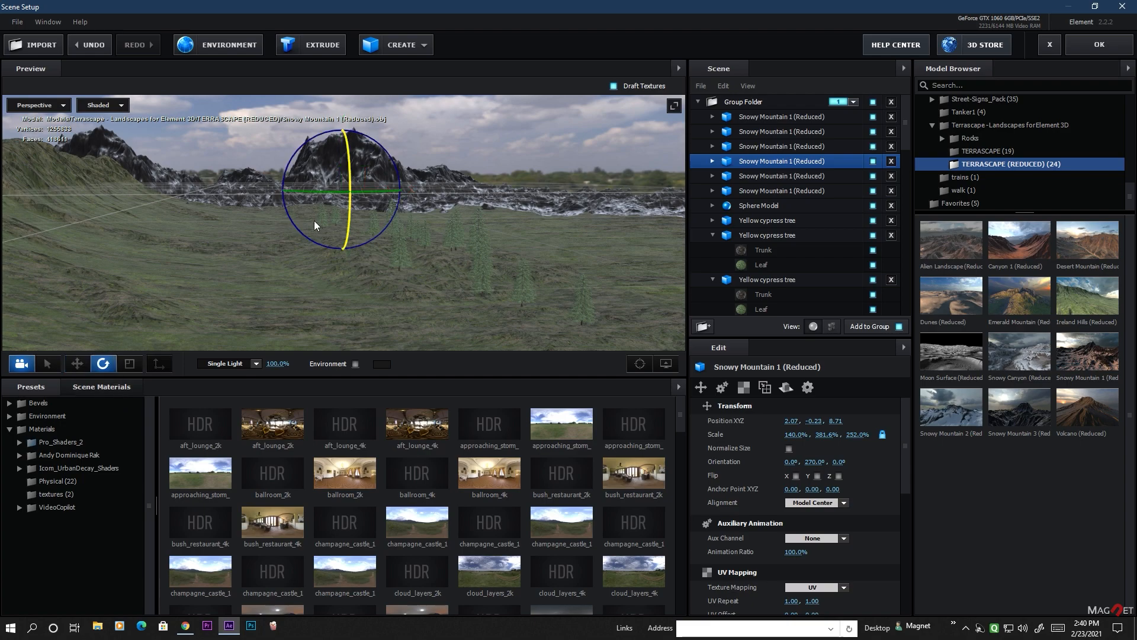
{"action": "left_click_drag", "start_coordinate": [326, 193], "coordinate": [470, 205]}
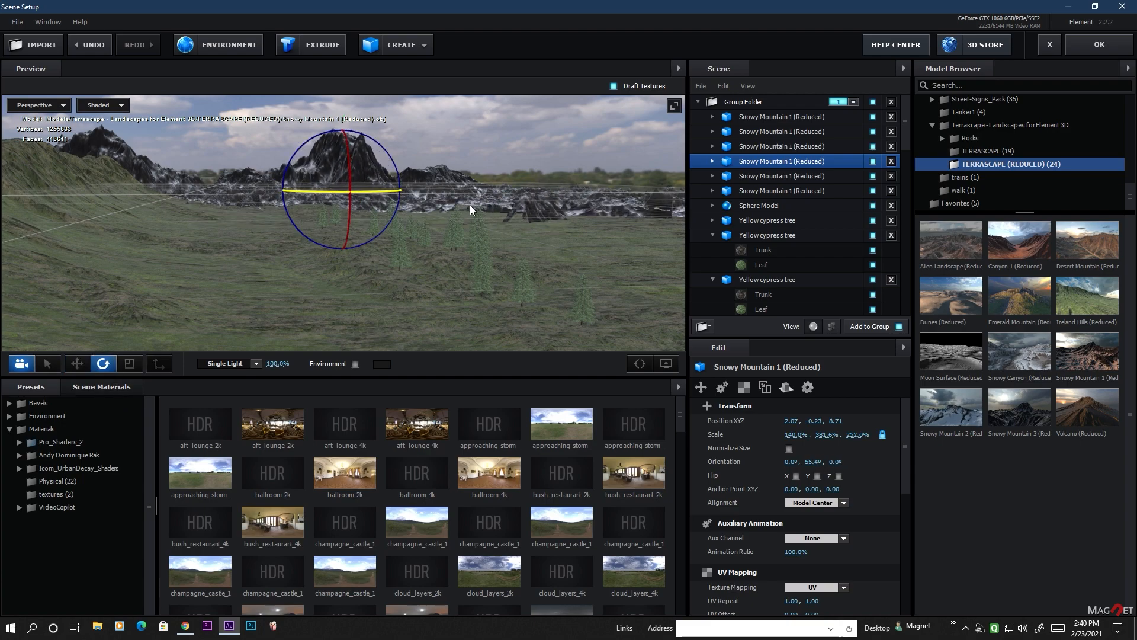
{"action": "left_click", "coordinate": [77, 364]}
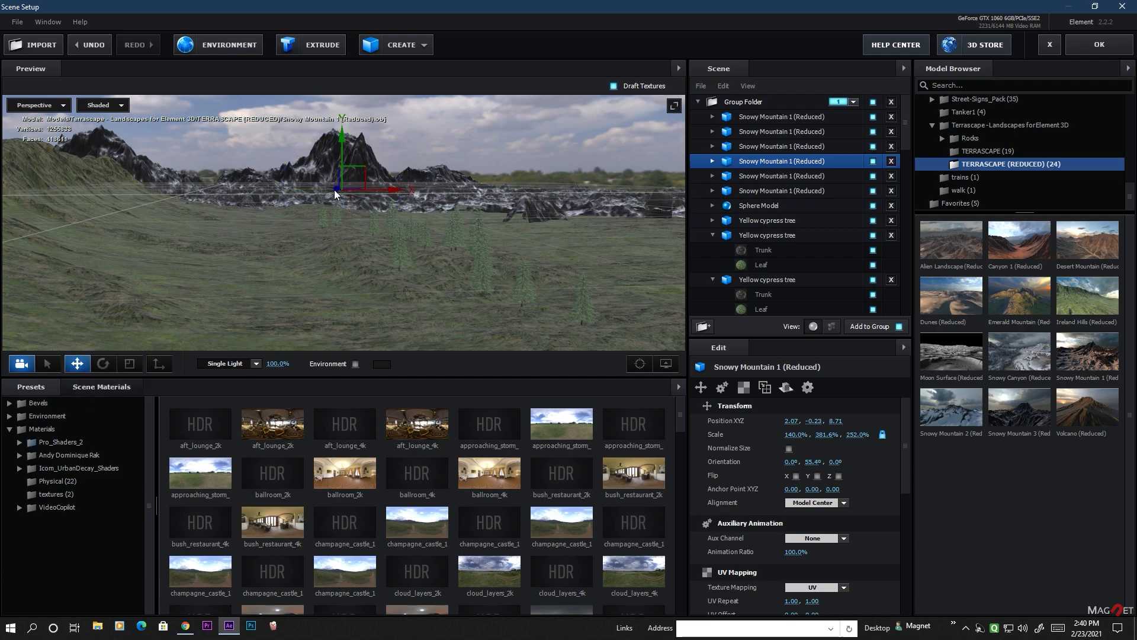
{"action": "left_click_drag", "start_coordinate": [334, 188], "coordinate": [313, 190]}
Lower the 163.5% mountain at X 4.24 and the unstretched central mountain slightly into the ground.
{"action": "left_click_drag", "start_coordinate": [361, 244], "coordinate": [446, 207]}
{"action": "left_click", "coordinate": [458, 198]}
{"action": "left_click", "coordinate": [764, 132]}
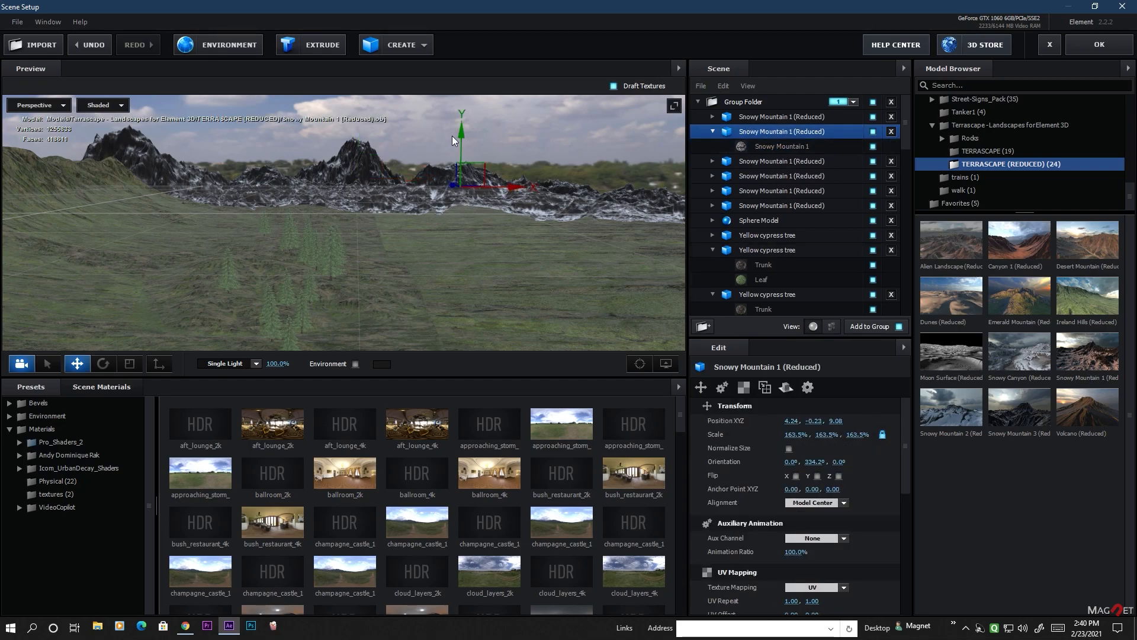
{"action": "left_click_drag", "start_coordinate": [463, 129], "coordinate": [463, 143]}
{"action": "left_click_drag", "start_coordinate": [204, 234], "coordinate": [354, 210]}
{"action": "left_click", "coordinate": [356, 207]}
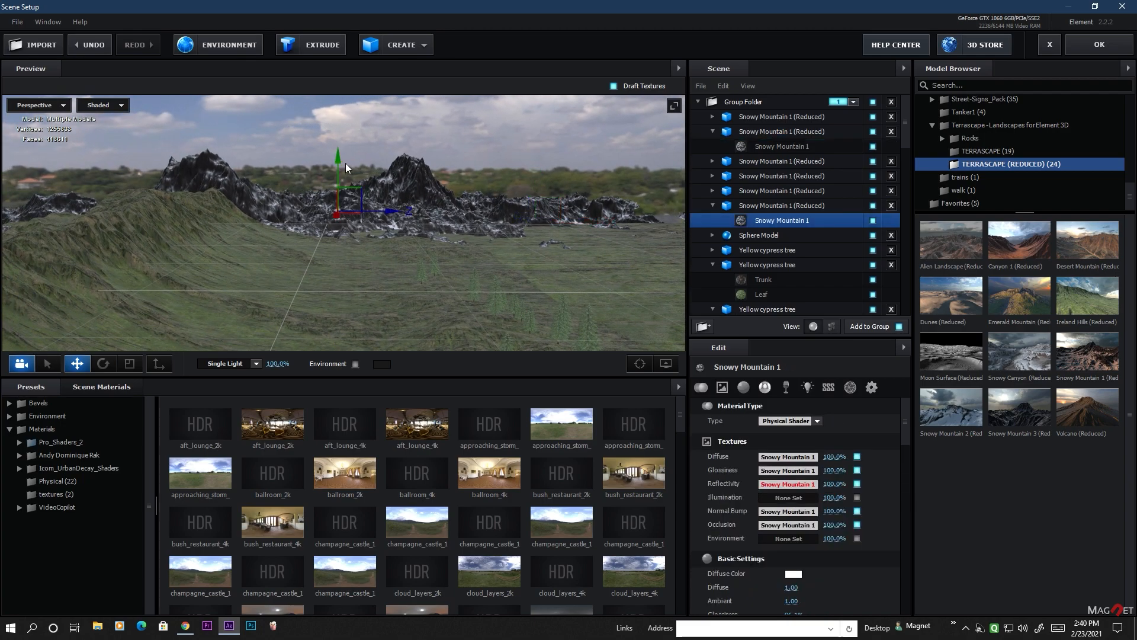
{"action": "scroll", "coordinate": [336, 158], "scroll_direction": "up", "scroll_amount": 3}
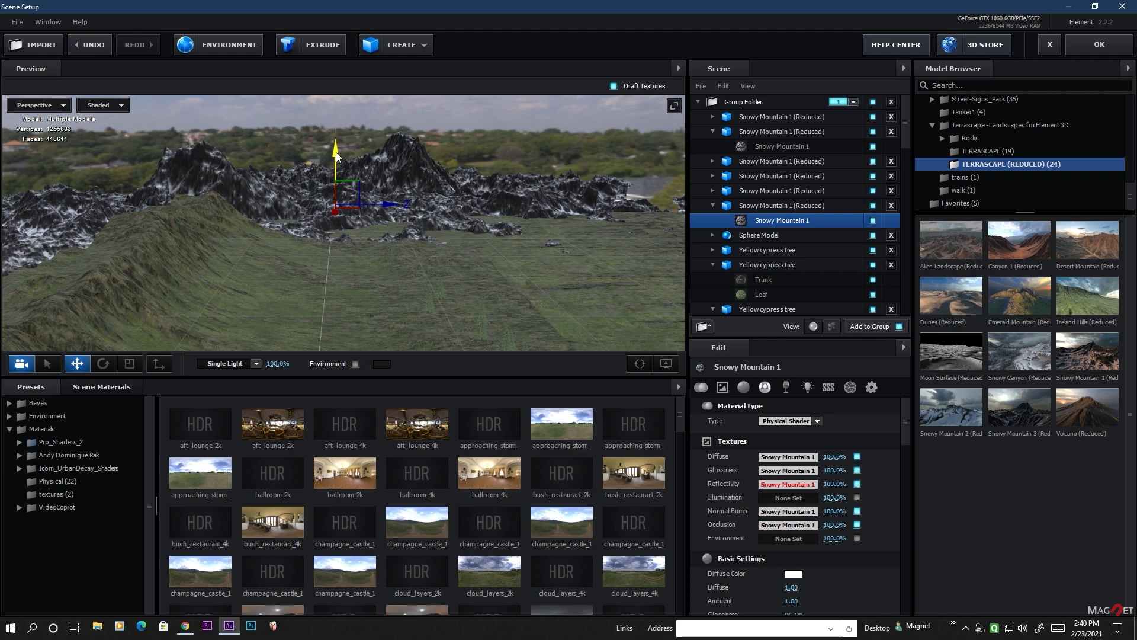
{"action": "scroll", "coordinate": [350, 257], "scroll_direction": "down", "scroll_amount": 4}
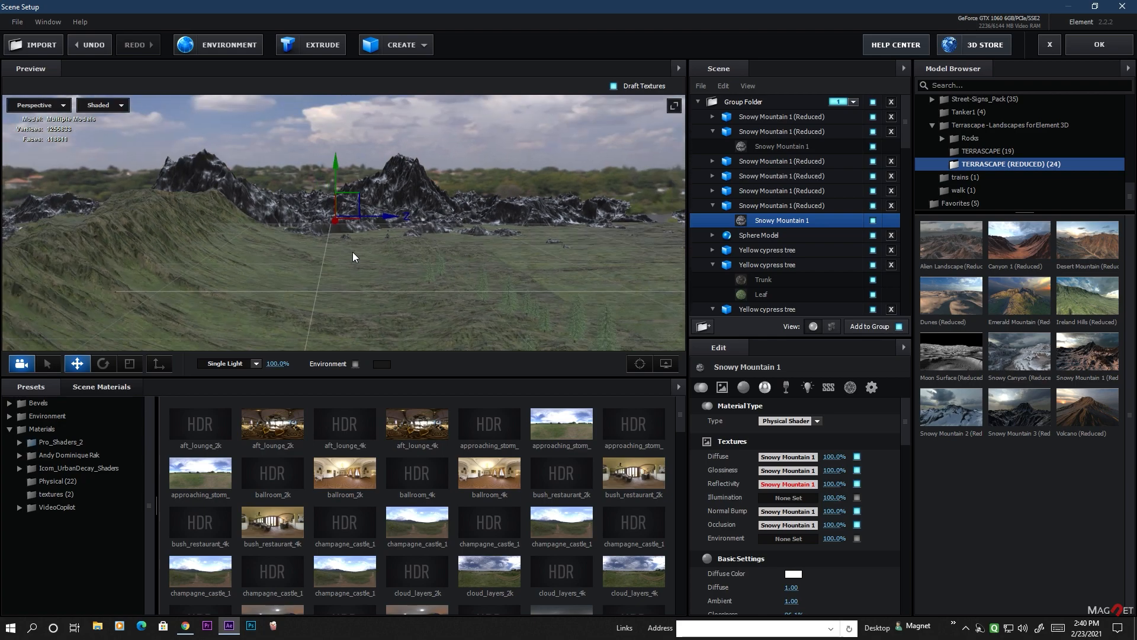
Apply the edited Element scene to the composition and slightly reframe the Camera 1 view.
{"action": "left_click_drag", "start_coordinate": [354, 251], "coordinate": [324, 287]}
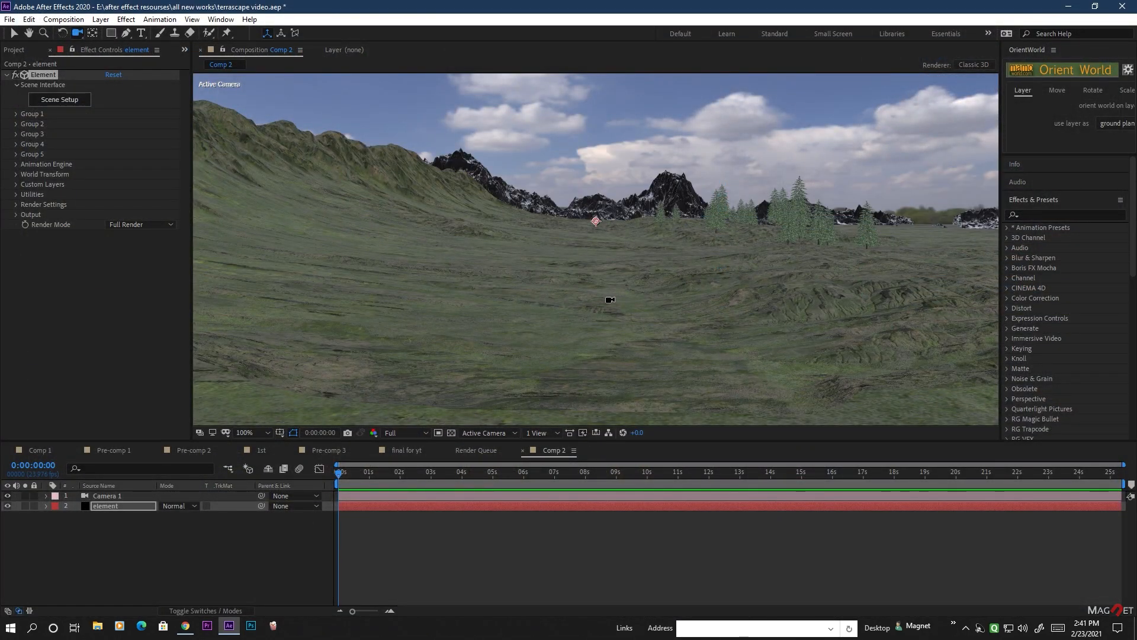
{"action": "left_click_drag", "start_coordinate": [665, 305], "coordinate": [660, 309]}
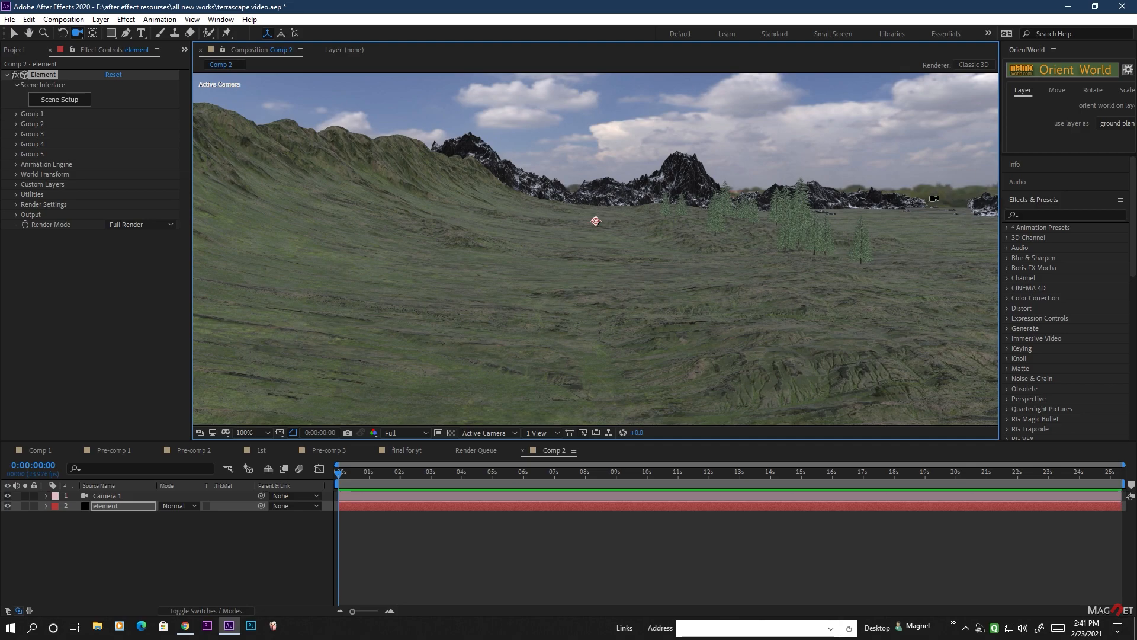
{"action": "left_click_drag", "start_coordinate": [613, 326], "coordinate": [613, 324]}
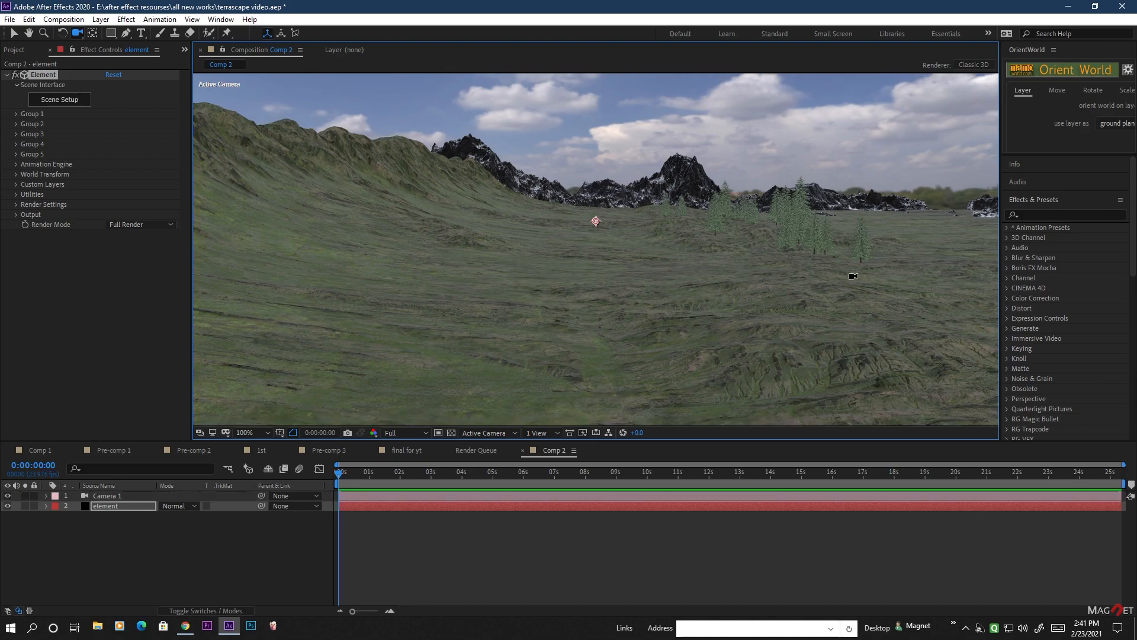
Assign the Sphere Model sky dome to auxiliary animation Channel 1 in the Element scene and apply the scene.
{"action": "left_click", "coordinate": [54, 101]}
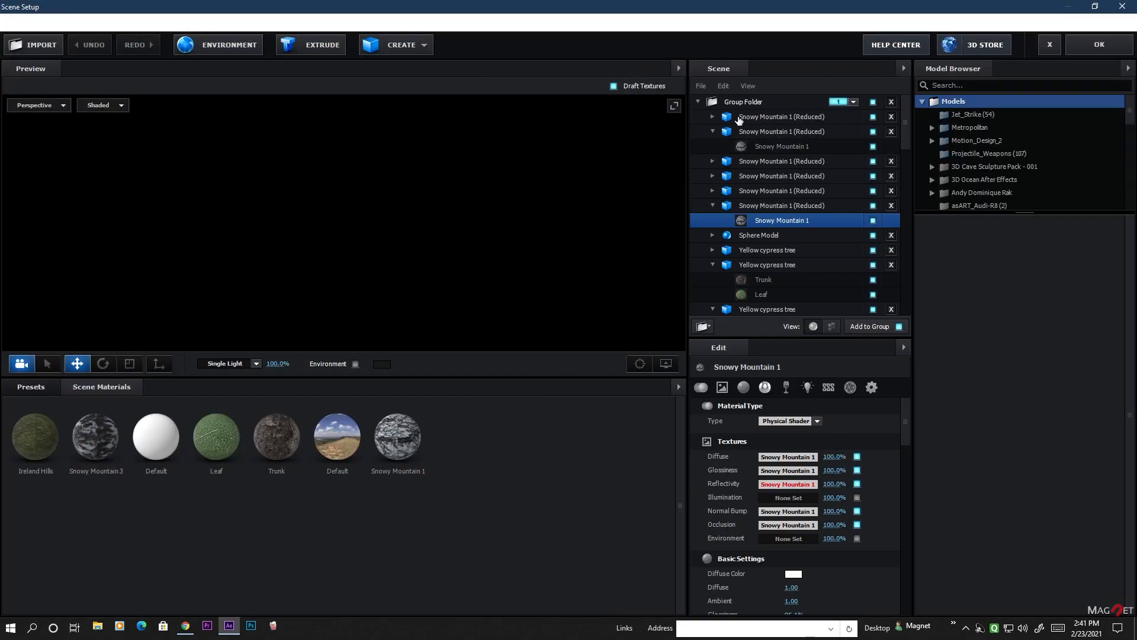
{"action": "scroll", "coordinate": [776, 248], "scroll_direction": "down", "scroll_amount": 5}
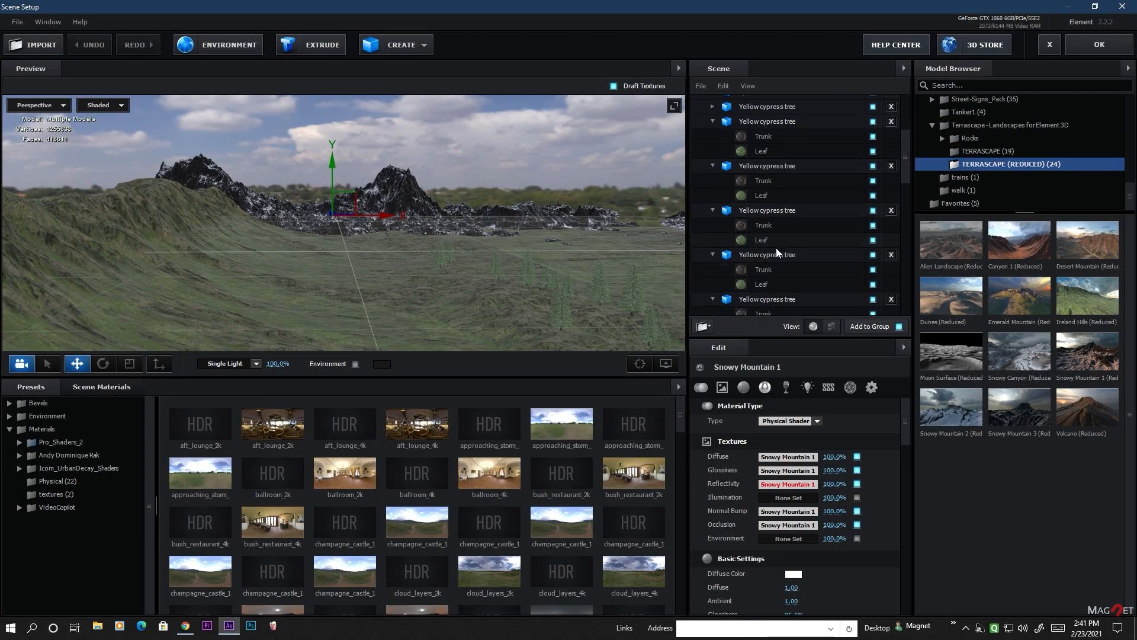
{"action": "scroll", "coordinate": [776, 247], "scroll_direction": "down", "scroll_amount": 3}
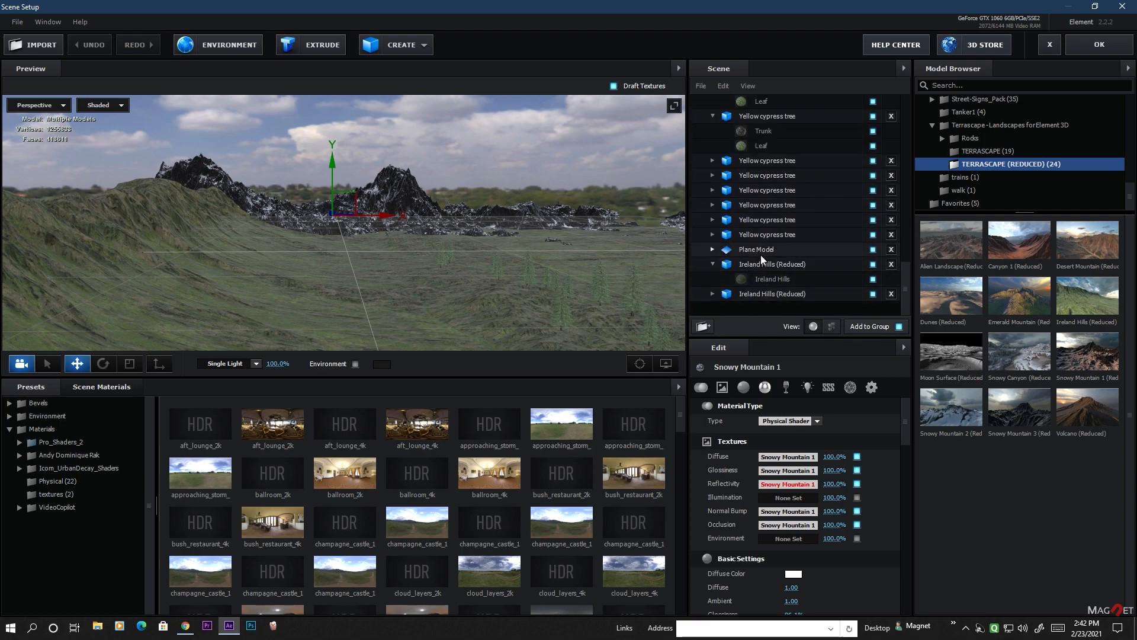
{"action": "scroll", "coordinate": [761, 255], "scroll_direction": "up", "scroll_amount": 5}
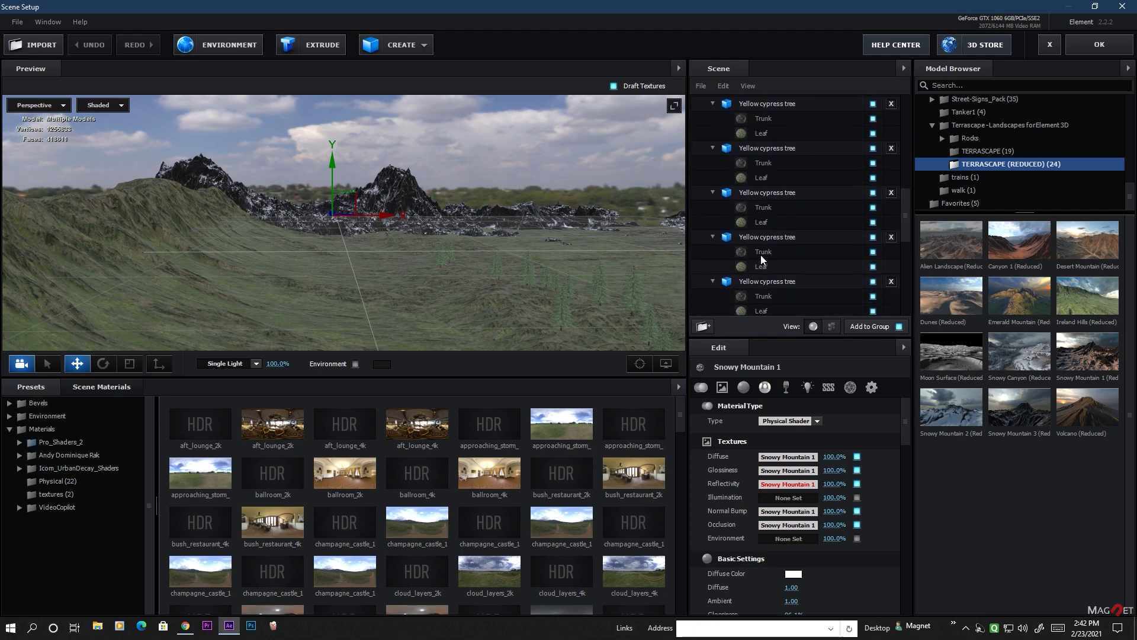
{"action": "scroll", "coordinate": [761, 254], "scroll_direction": "up", "scroll_amount": 2}
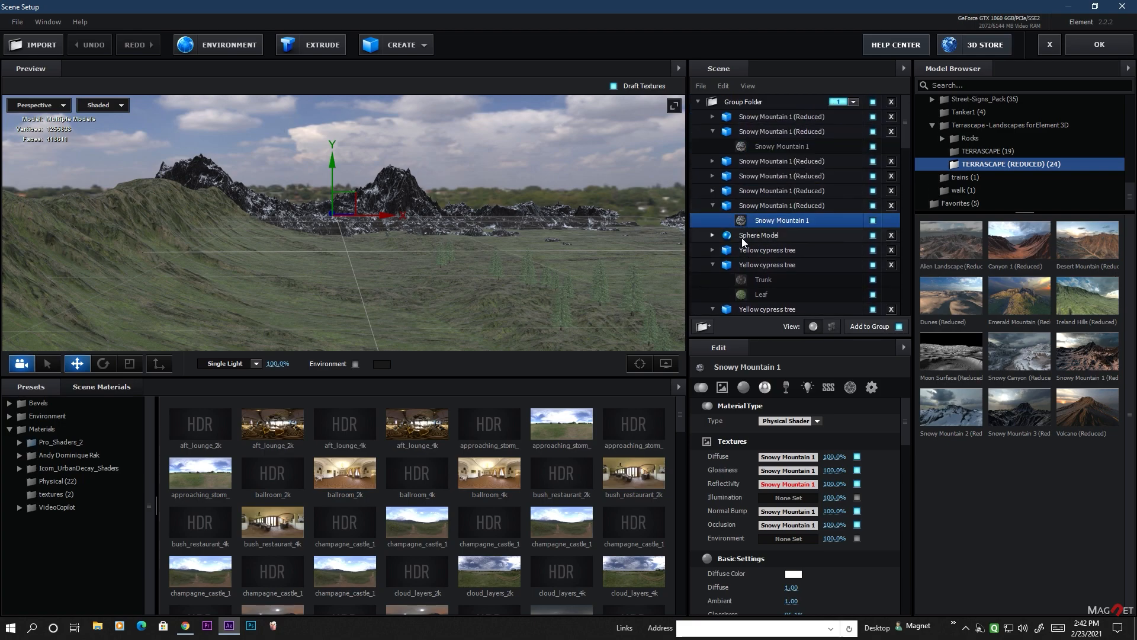
{"action": "left_click", "coordinate": [757, 234]}
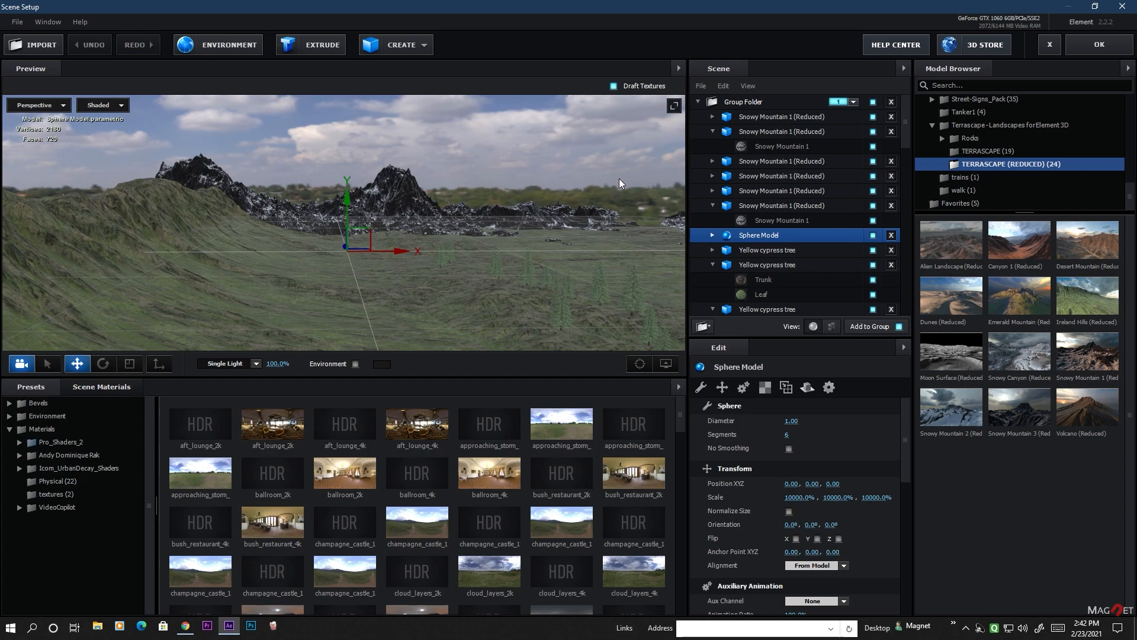
{"action": "right_click", "coordinate": [763, 236]}
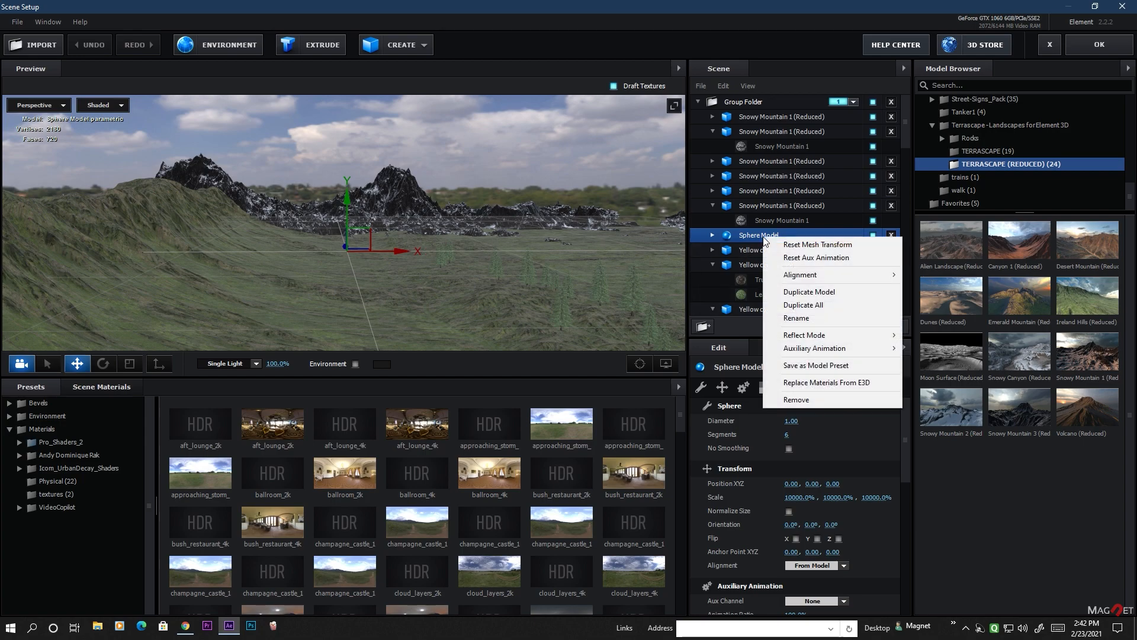
{"action": "mouse_move", "coordinate": [811, 347]}
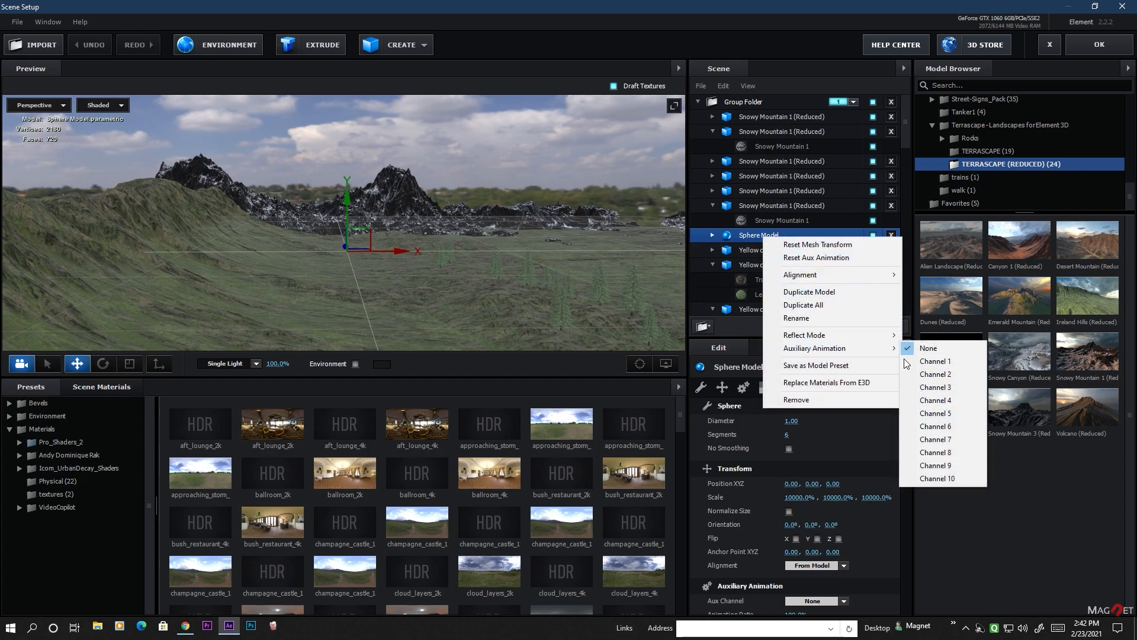
{"action": "left_click", "coordinate": [950, 361]}
{"action": "left_click", "coordinate": [1098, 48]}
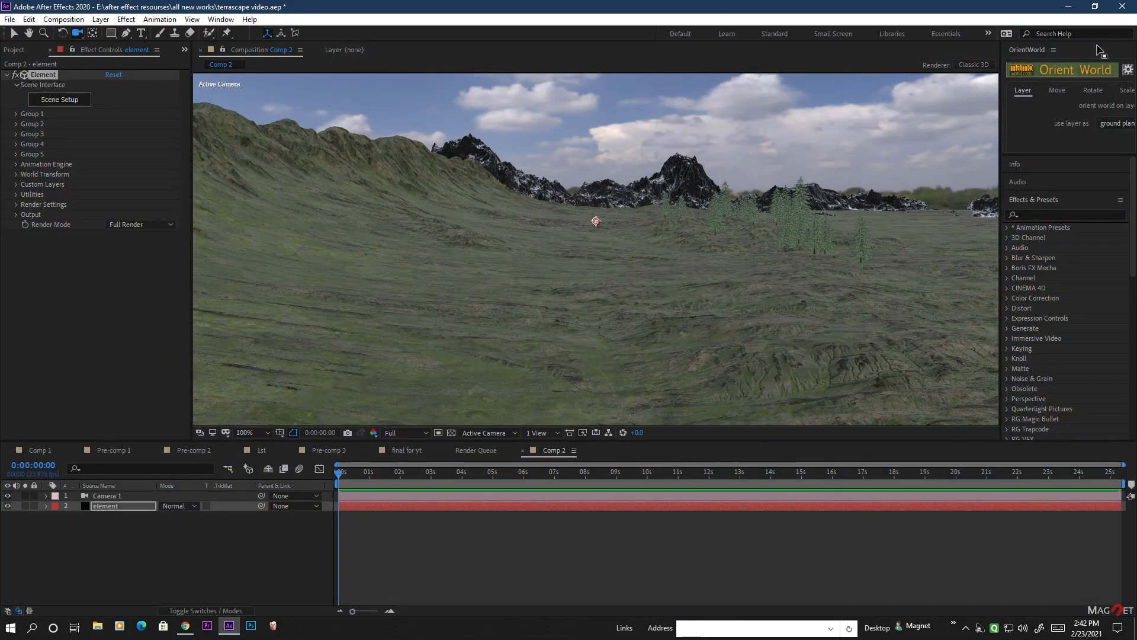
Set Group 1's auxiliary Channel 1 X rotation to 3° and reframe Camera 1 closer to the trees and mountains.
{"action": "left_click", "coordinate": [16, 114]}
{"action": "left_click", "coordinate": [26, 155]}
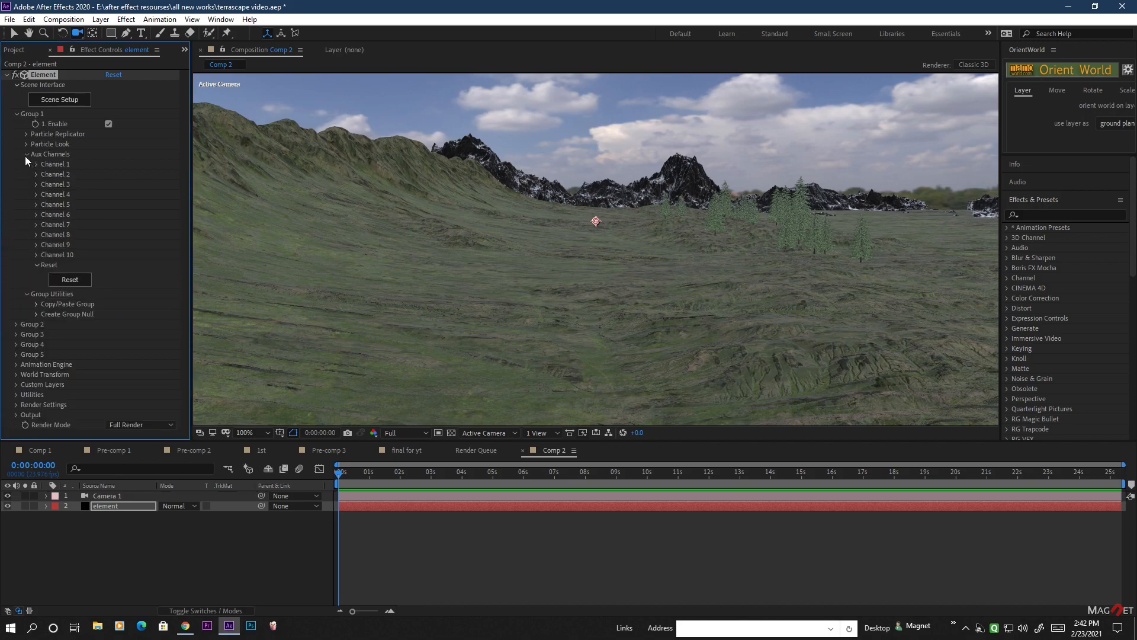
{"action": "left_click", "coordinate": [36, 164]}
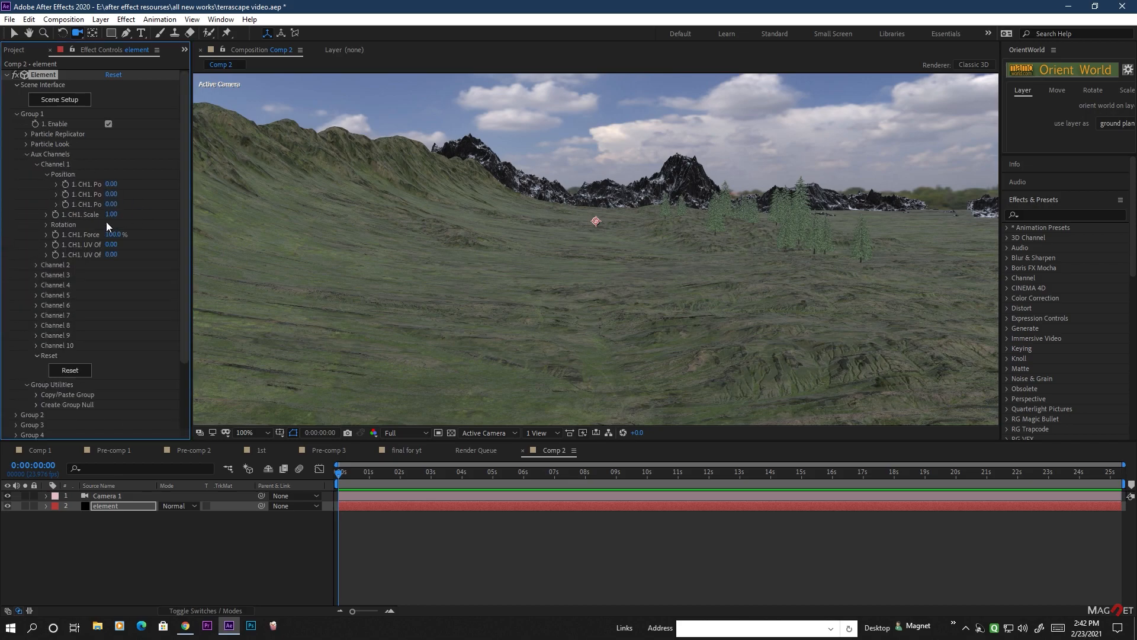
{"action": "left_click", "coordinate": [45, 225]}
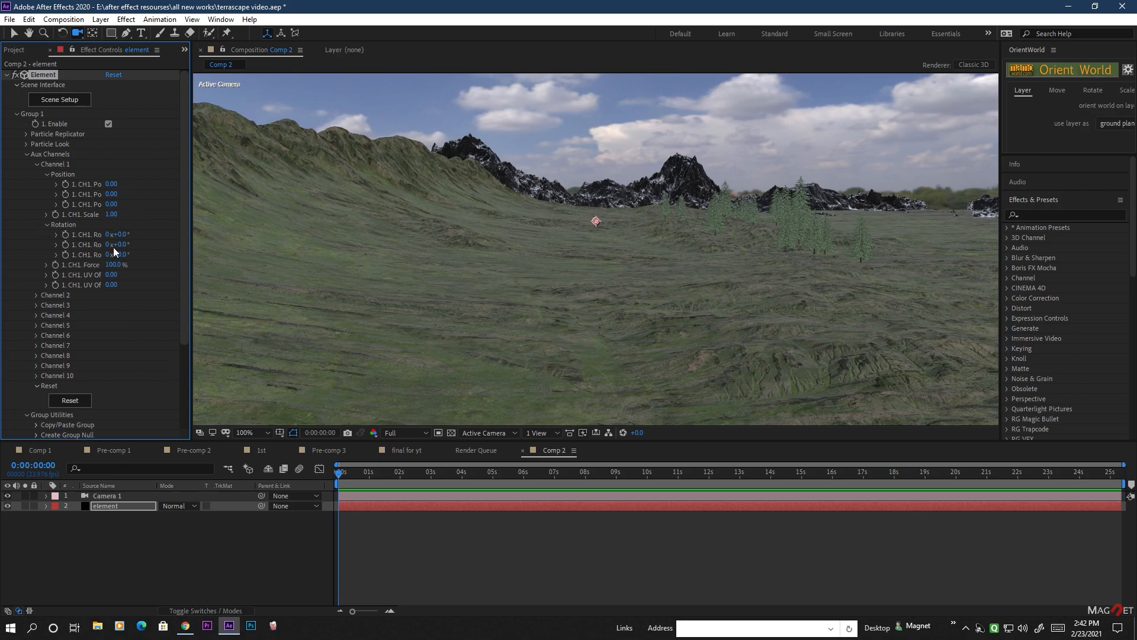
{"action": "left_click_drag", "start_coordinate": [127, 235], "coordinate": [148, 238]}
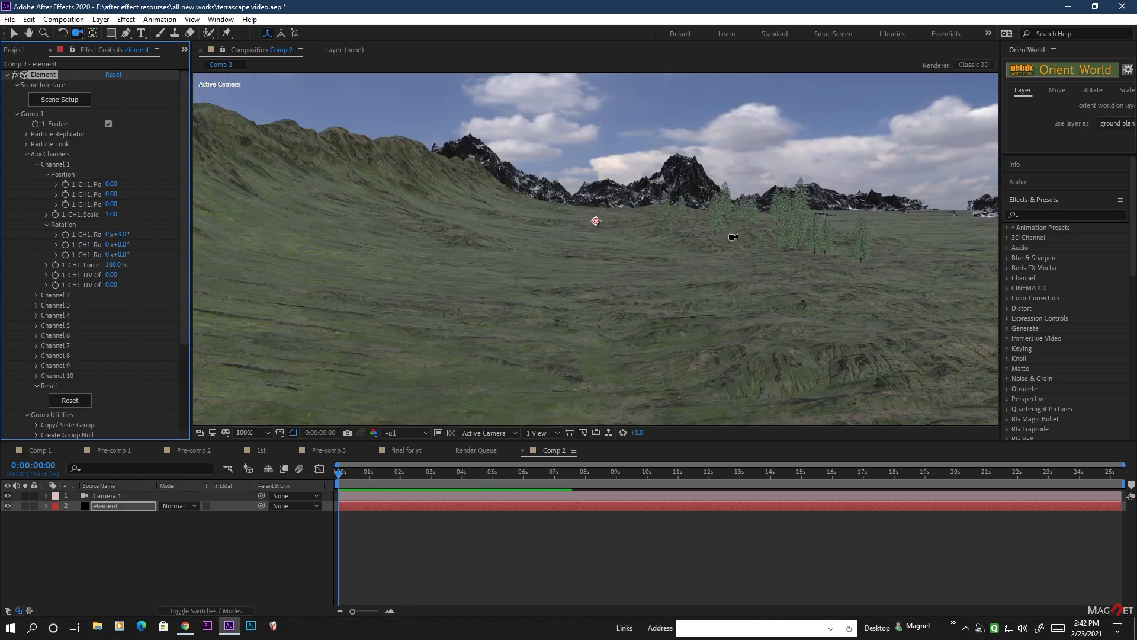
{"action": "left_click_drag", "start_coordinate": [800, 266], "coordinate": [847, 234]}
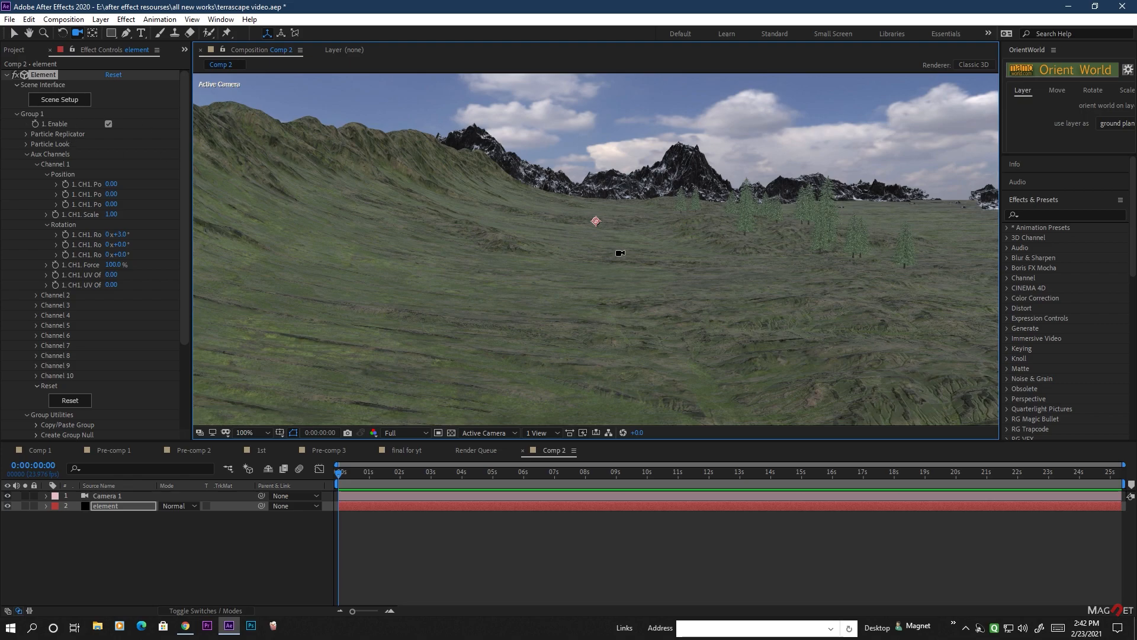
{"action": "left_click_drag", "start_coordinate": [650, 315], "coordinate": [650, 209]}
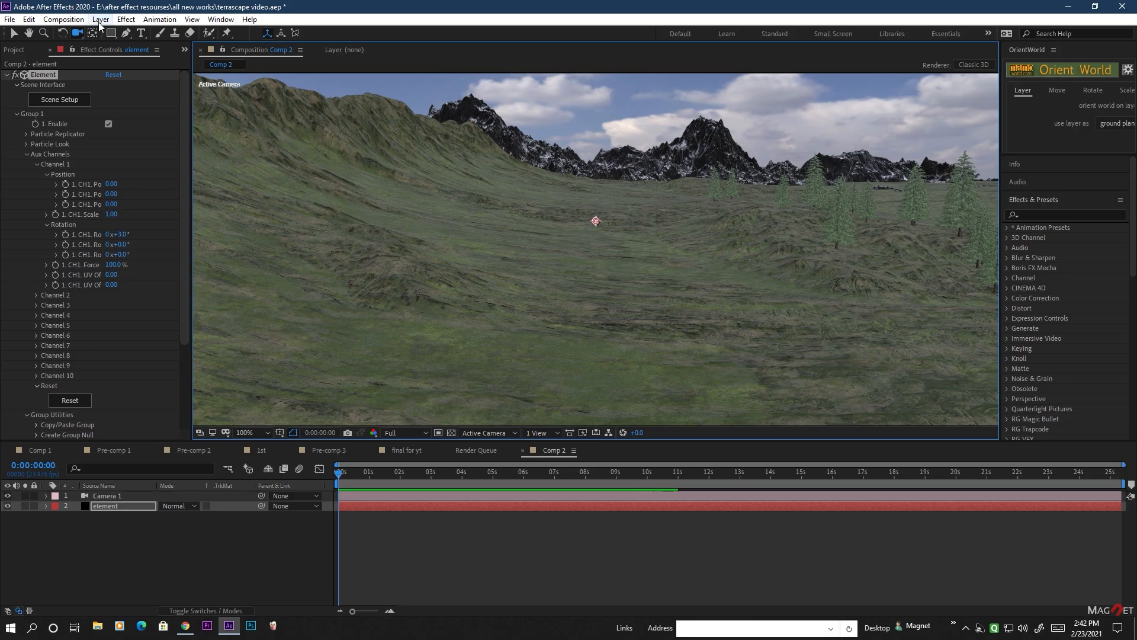
Reopen the Element scene setup, collapse the Group Folder and browse the model library to the asART_Audi-R8 folder.
{"action": "left_click", "coordinate": [61, 100]}
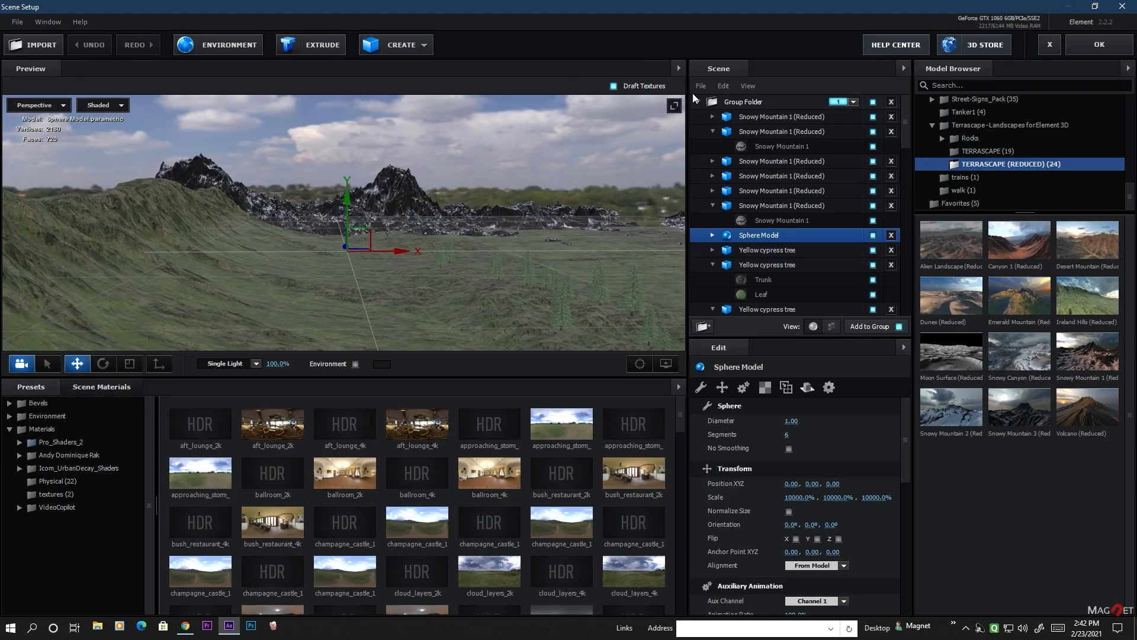
{"action": "left_click", "coordinate": [696, 101]}
{"action": "left_click_drag", "start_coordinate": [397, 300], "coordinate": [393, 264]}
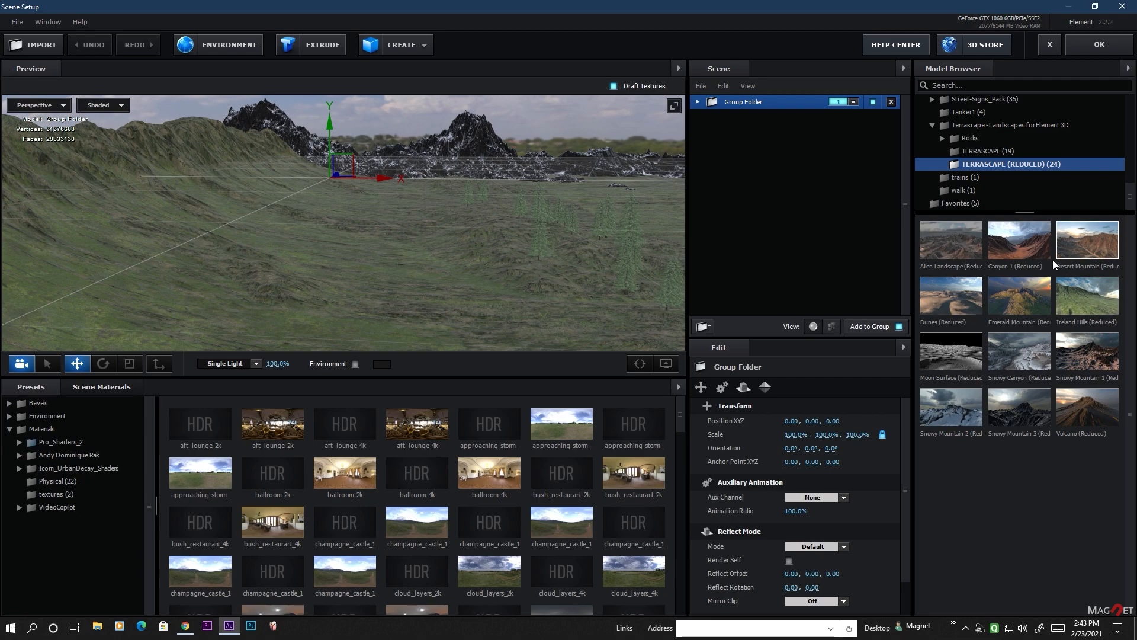
{"action": "scroll", "coordinate": [978, 160], "scroll_direction": "up", "scroll_amount": 5}
{"action": "scroll", "coordinate": [978, 160], "scroll_direction": "up", "scroll_amount": 3}
{"action": "left_click", "coordinate": [972, 129]}
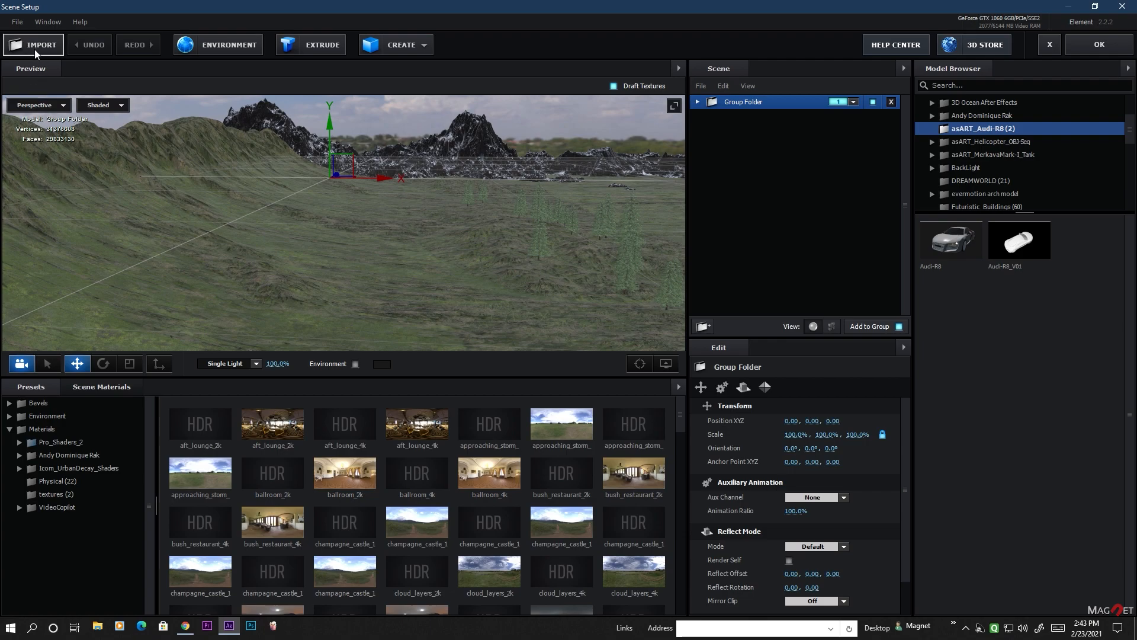
Import the female running OBJ sequence from female running0.obj as a 3D sequence with Physical Shader materials and Bottom alignment.
{"action": "left_click", "coordinate": [17, 22]}
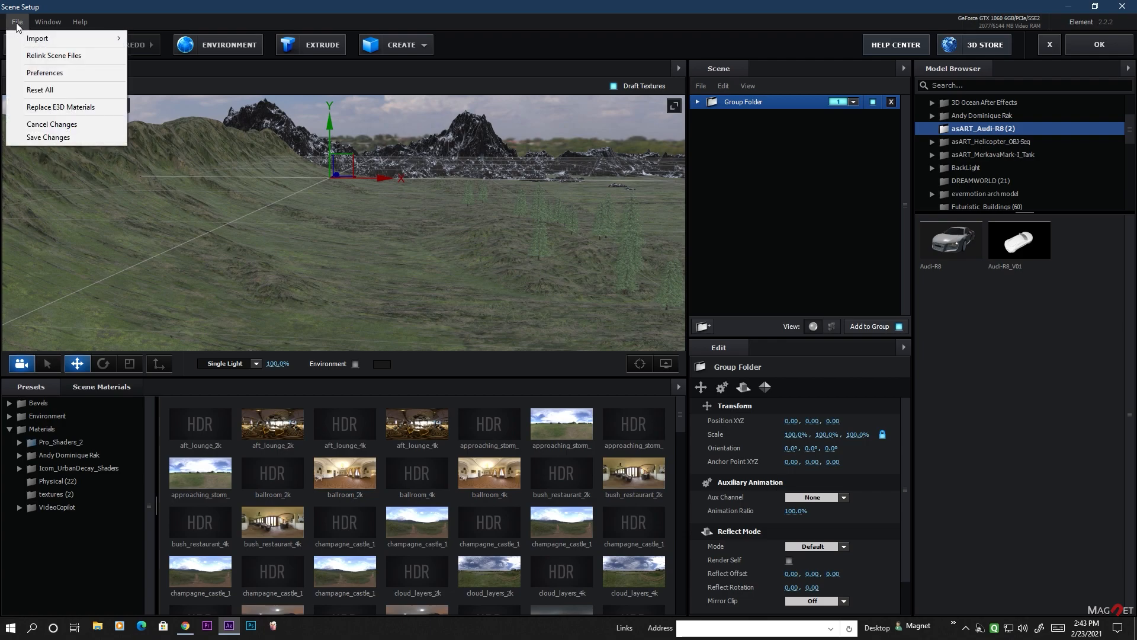
{"action": "mouse_move", "coordinate": [31, 41]}
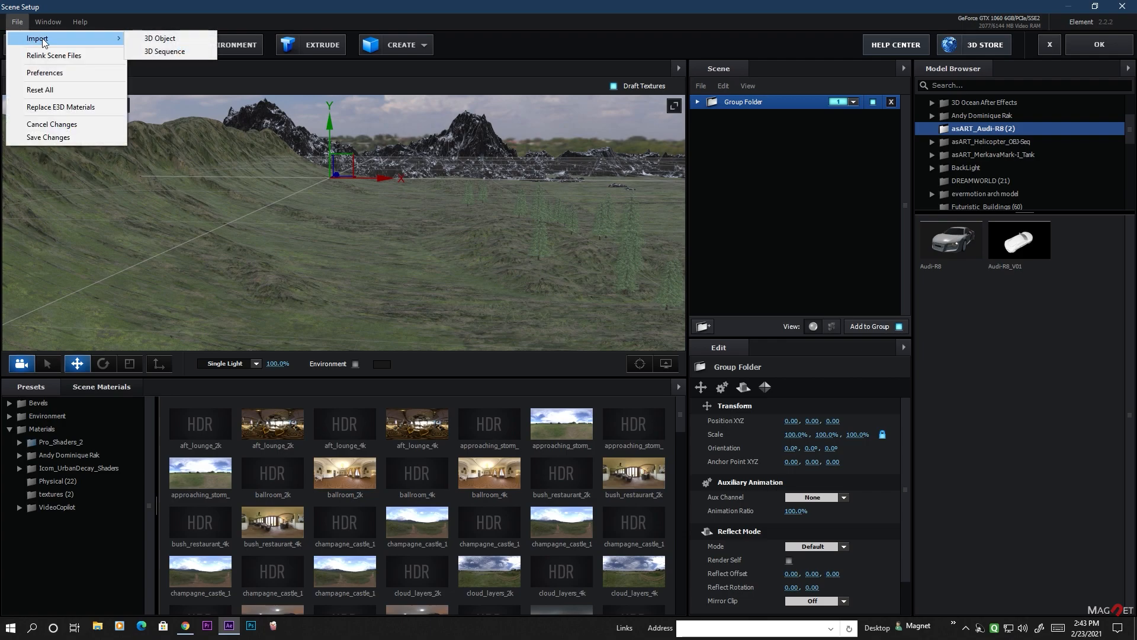
{"action": "left_click", "coordinate": [165, 52]}
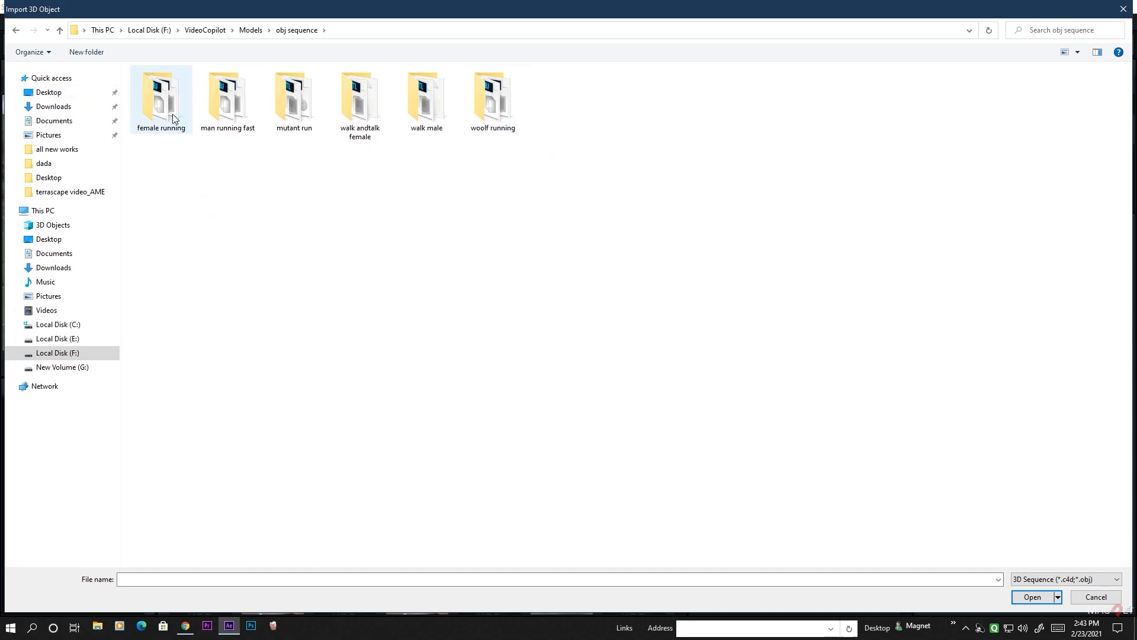
{"action": "double_click", "coordinate": [168, 99]}
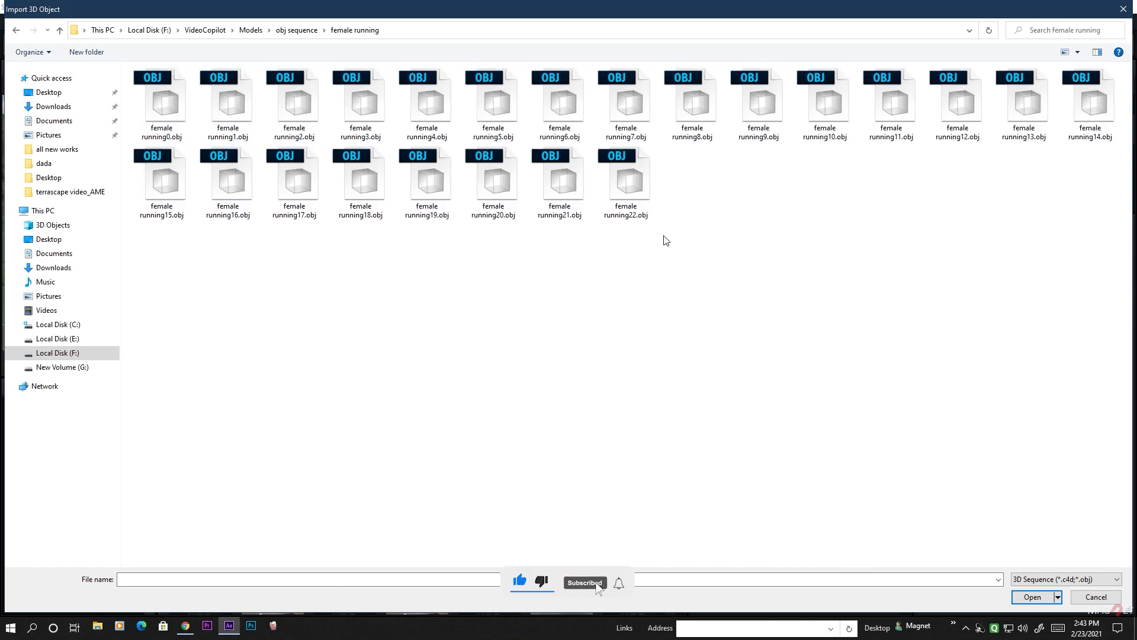
{"action": "left_click", "coordinate": [167, 112]}
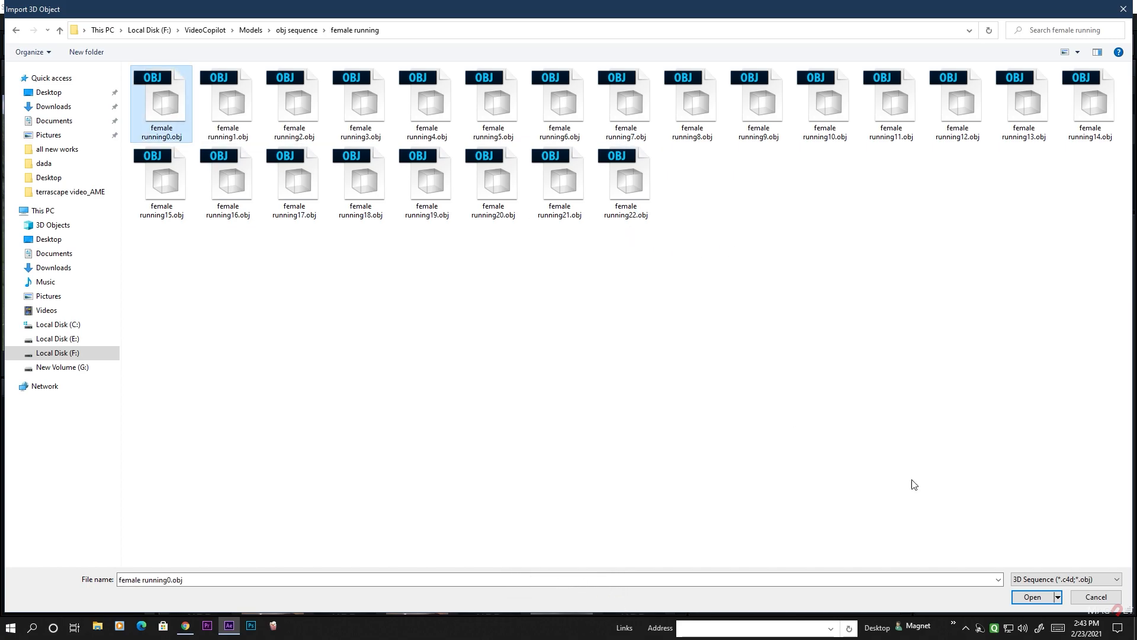
{"action": "left_click", "coordinate": [1020, 600]}
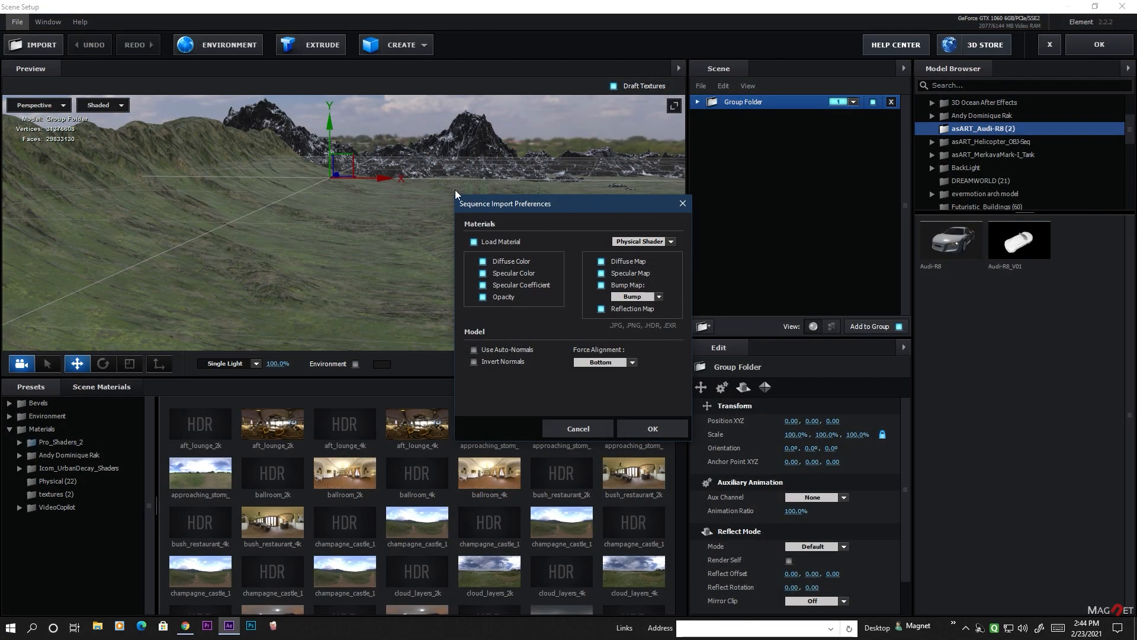
{"action": "left_click", "coordinate": [656, 428]}
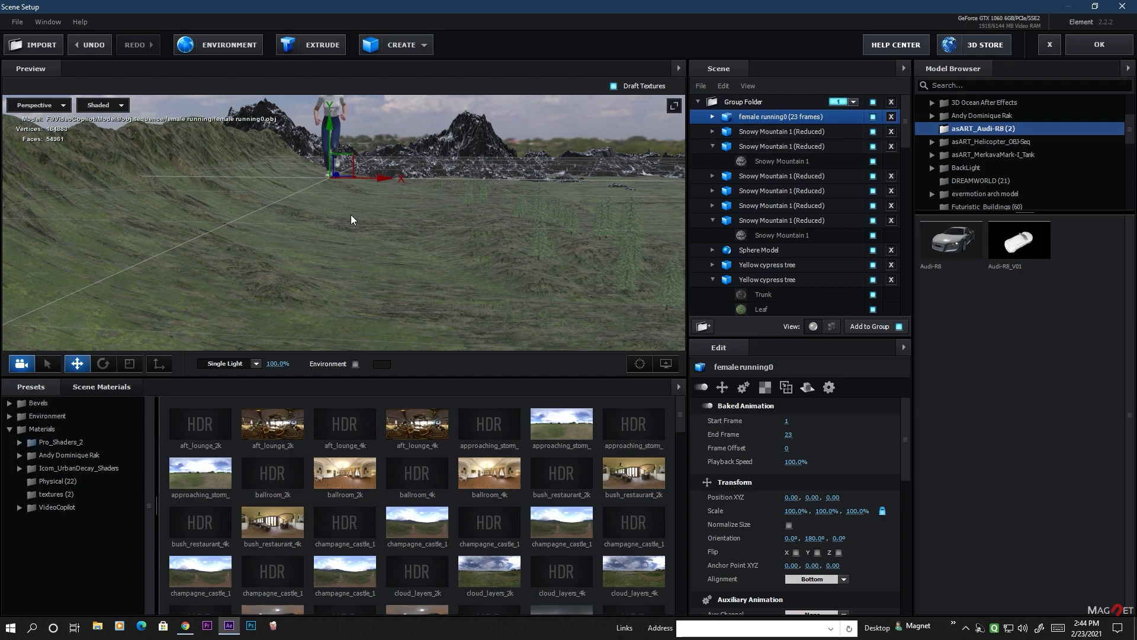
Take the female running0 sequence out of the Group Folder to the scene's top level and assign it to group 2.
{"action": "scroll", "coordinate": [406, 207], "scroll_direction": "up", "scroll_amount": 3}
{"action": "left_click_drag", "start_coordinate": [406, 208], "coordinate": [421, 257]}
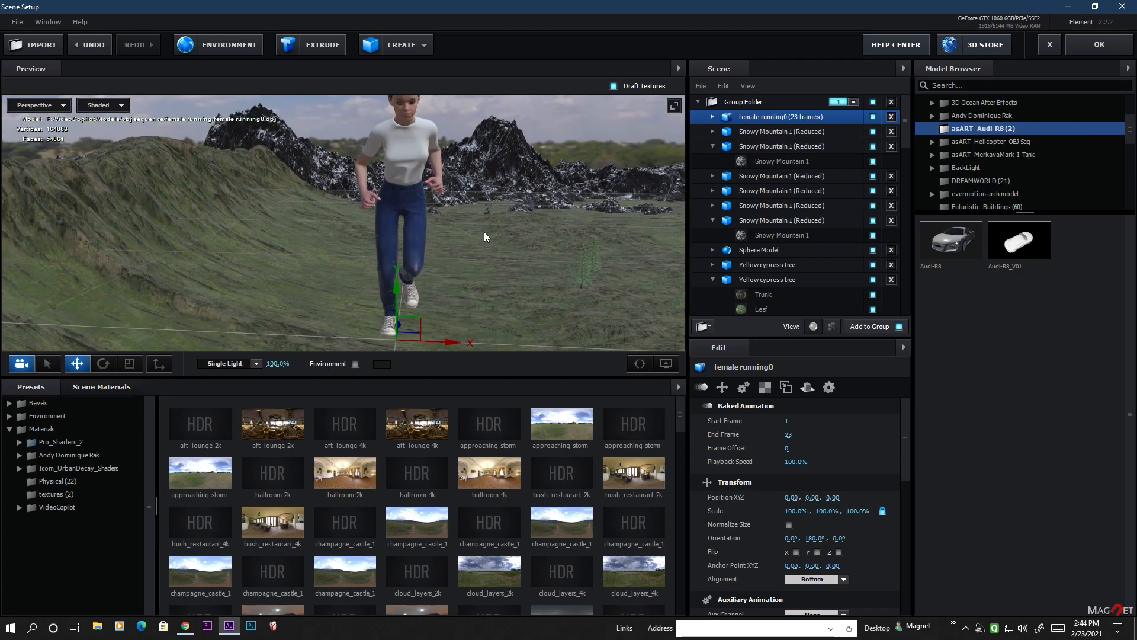
{"action": "scroll", "coordinate": [484, 248], "scroll_direction": "down", "scroll_amount": 5}
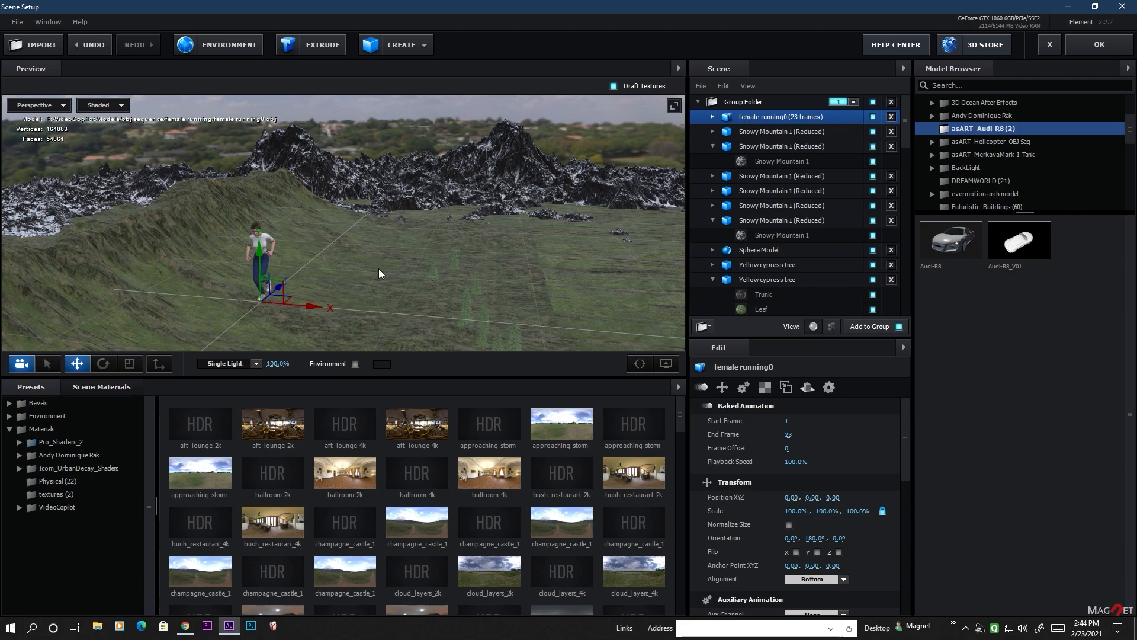
{"action": "left_click_drag", "start_coordinate": [345, 297], "coordinate": [339, 190]}
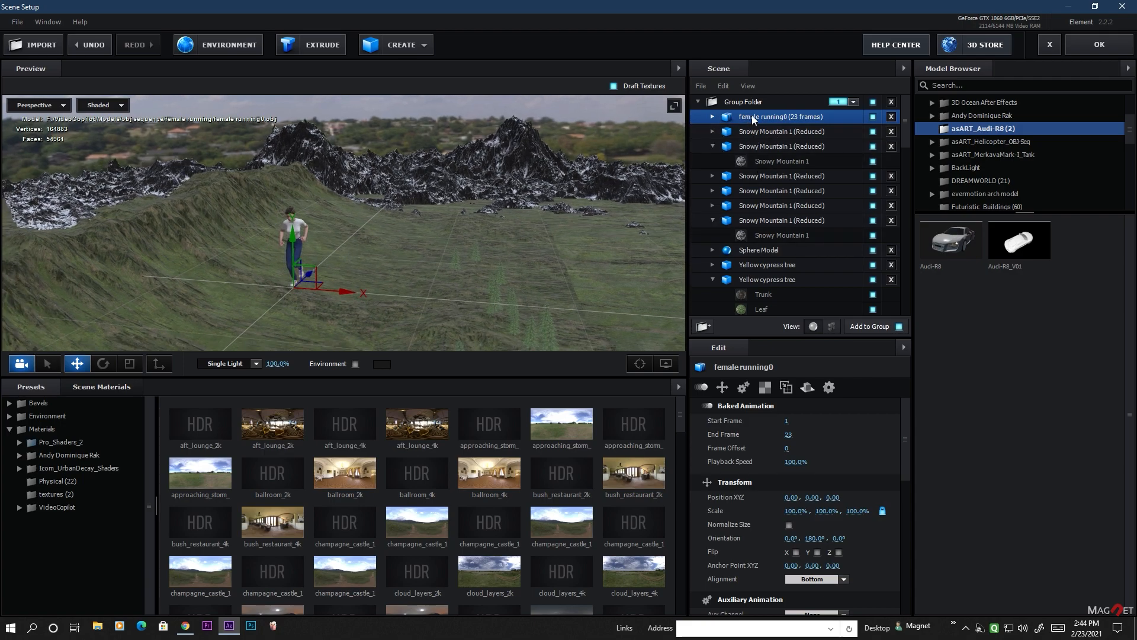
{"action": "left_click_drag", "start_coordinate": [754, 114], "coordinate": [757, 95]}
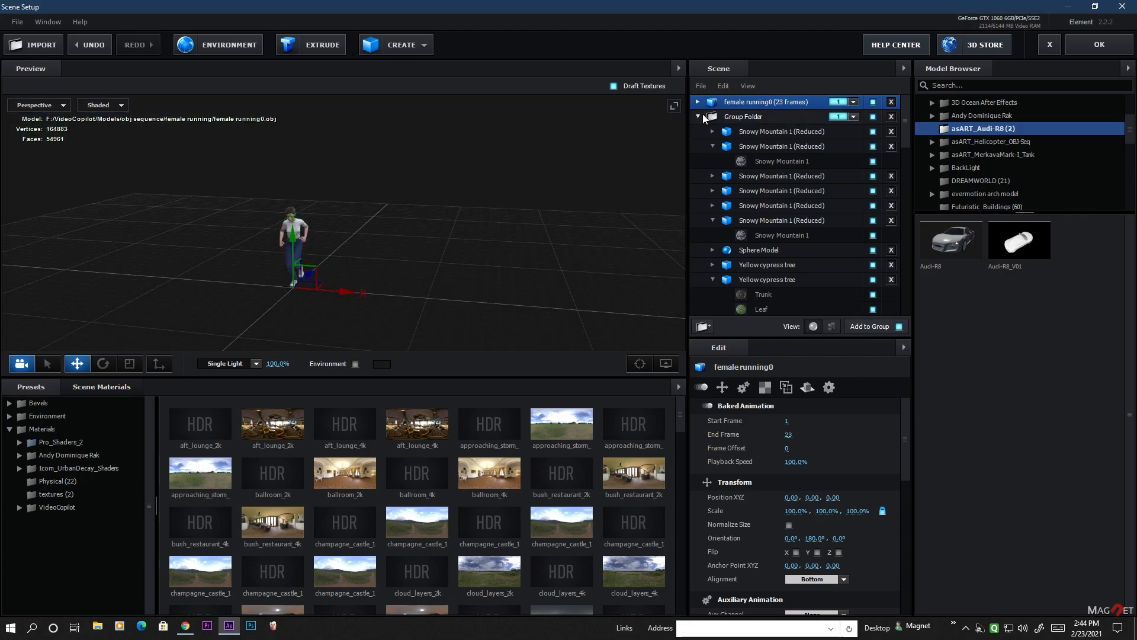
{"action": "left_click", "coordinate": [701, 116]}
{"action": "left_click", "coordinate": [751, 103]}
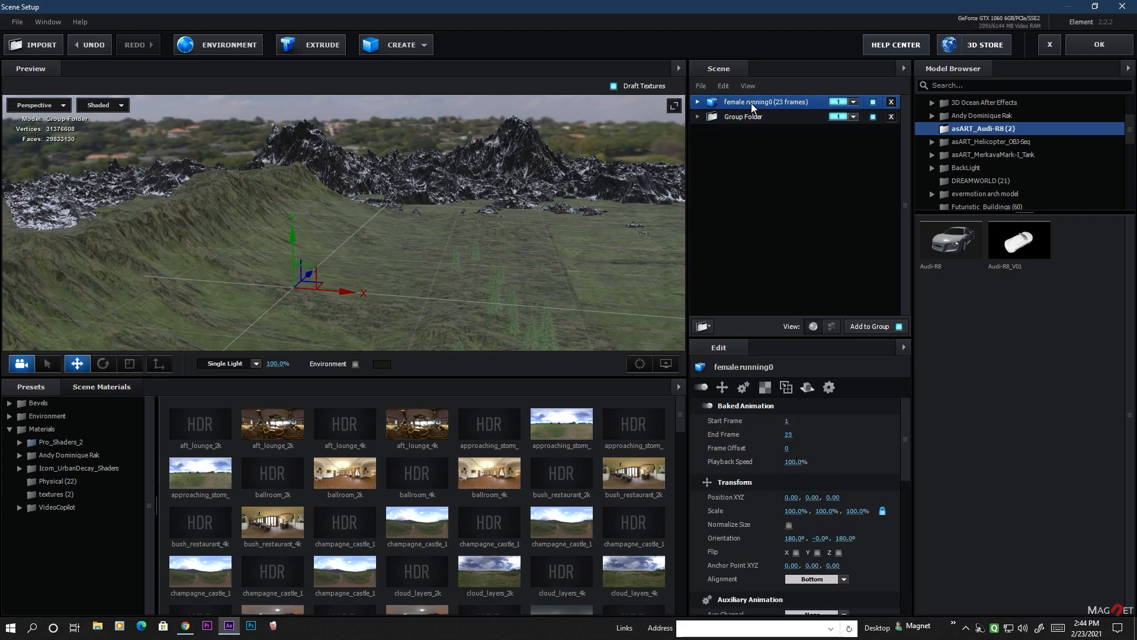
{"action": "left_click", "coordinate": [854, 102]}
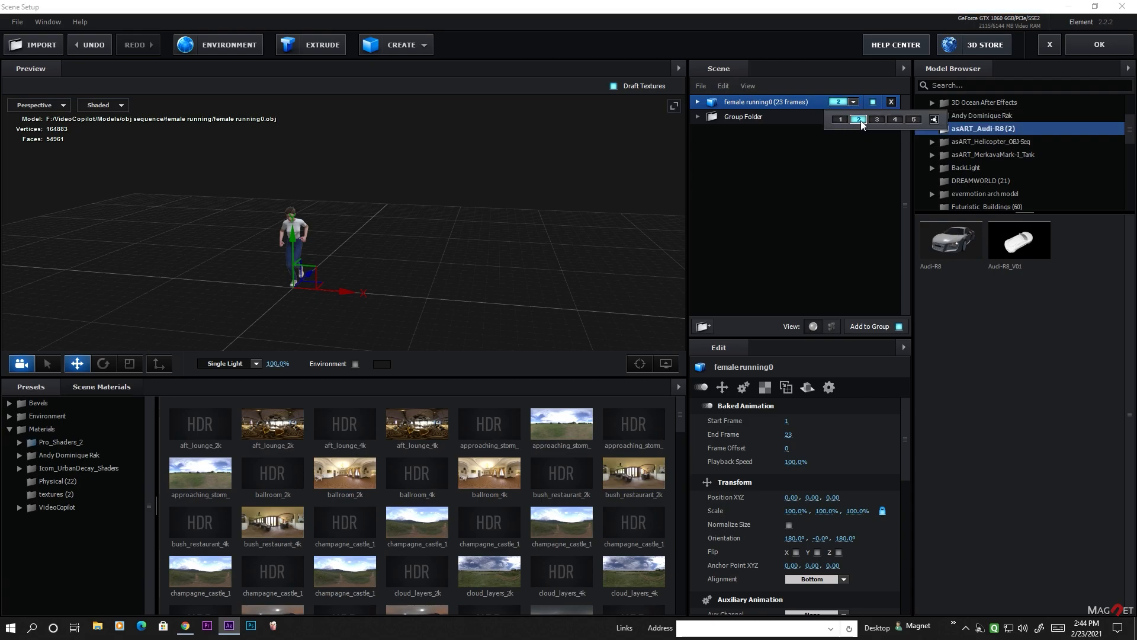
Enable Normalize Size and Optimize Mesh for the female running0 model.
{"action": "scroll", "coordinate": [284, 289], "scroll_direction": "up", "scroll_amount": 5}
{"action": "left_click_drag", "start_coordinate": [401, 292], "coordinate": [442, 289]}
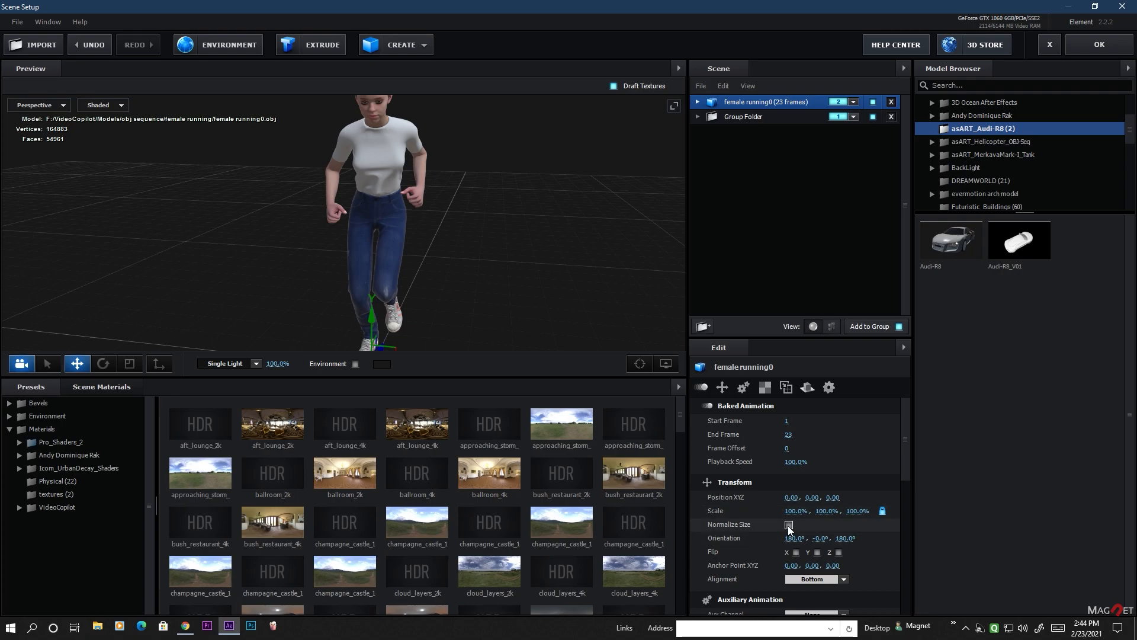
{"action": "scroll", "coordinate": [759, 540], "scroll_direction": "down", "scroll_amount": 5}
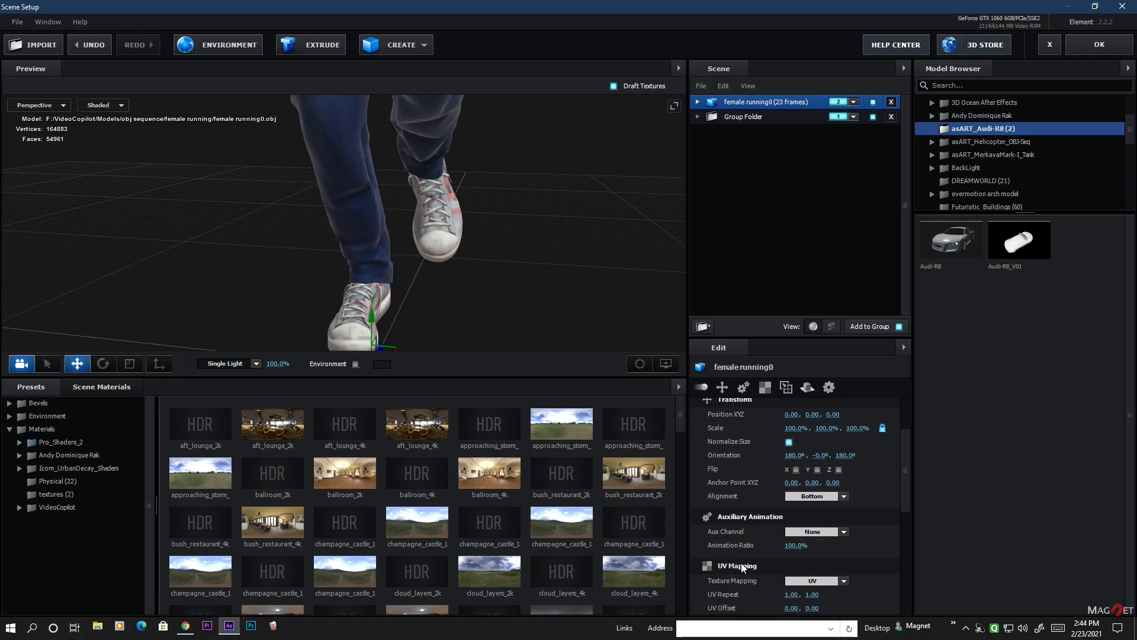
{"action": "scroll", "coordinate": [741, 563], "scroll_direction": "down", "scroll_amount": 5}
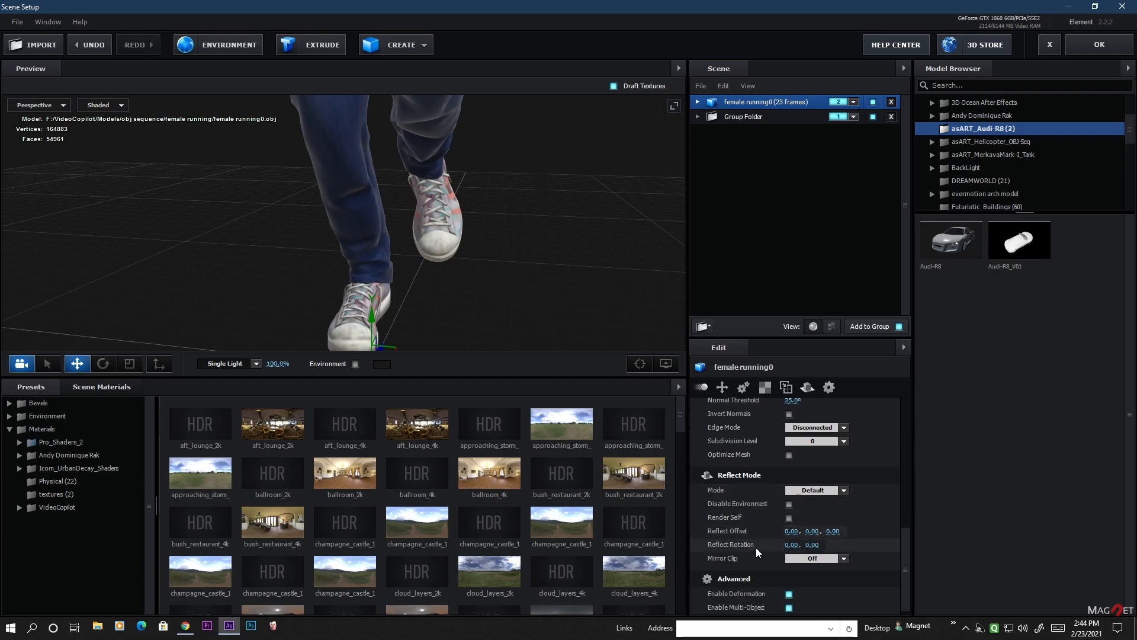
{"action": "scroll", "coordinate": [737, 553], "scroll_direction": "up", "scroll_amount": 3}
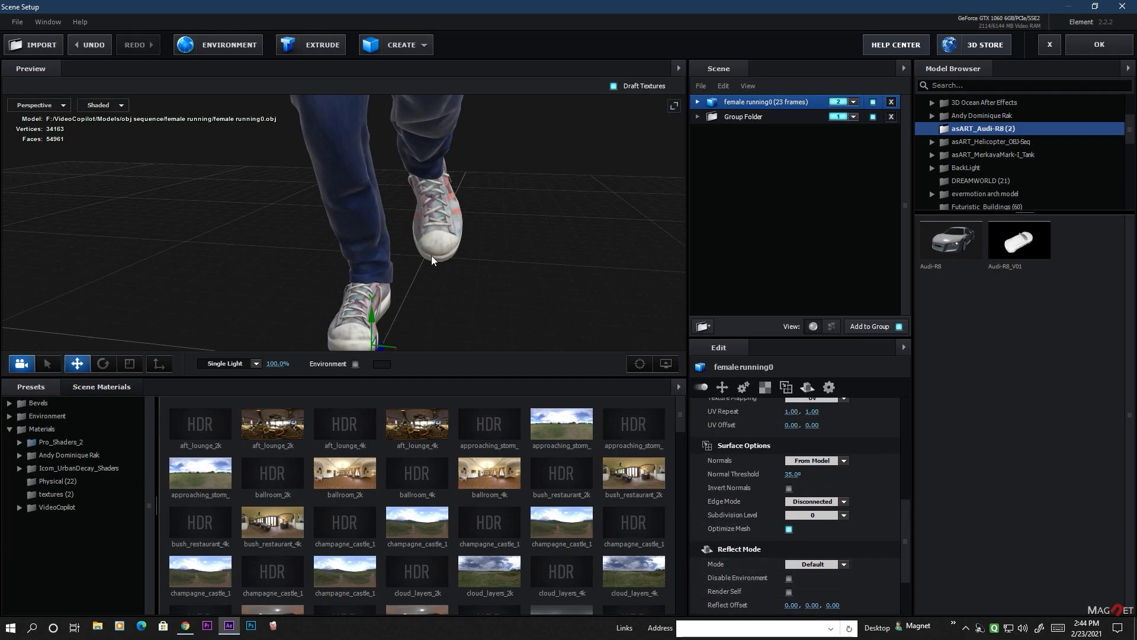
Examine the running female model's shoes, face, hair and eyelashes up close in the preview.
{"action": "scroll", "coordinate": [430, 255], "scroll_direction": "down", "scroll_amount": 5}
{"action": "scroll", "coordinate": [443, 243], "scroll_direction": "up", "scroll_amount": 5}
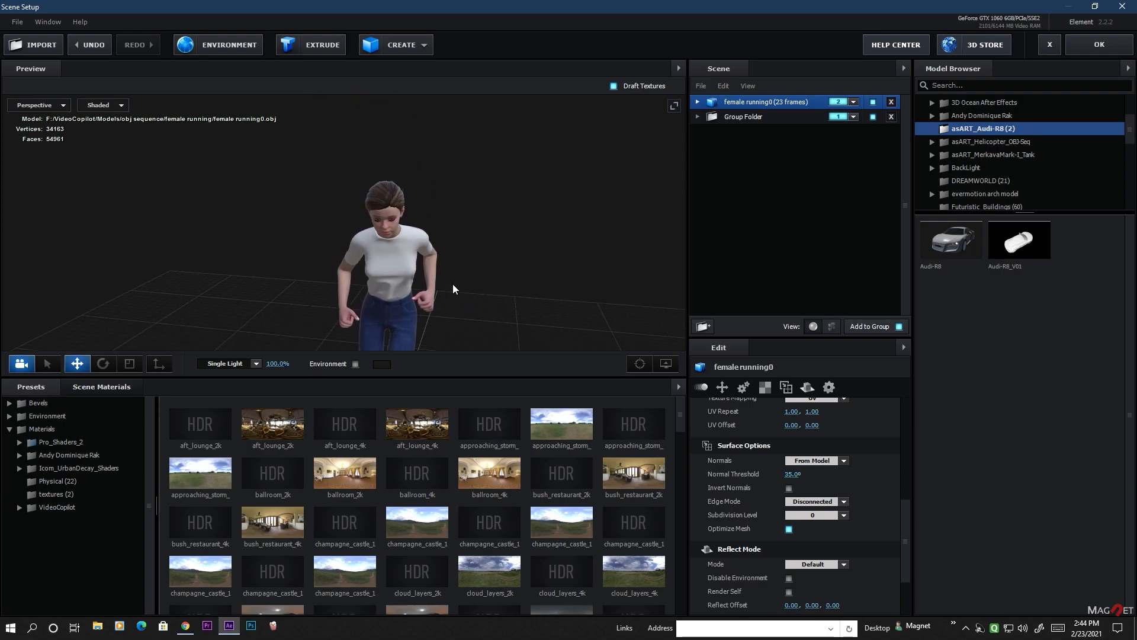
{"action": "scroll", "coordinate": [438, 278], "scroll_direction": "up", "scroll_amount": 5}
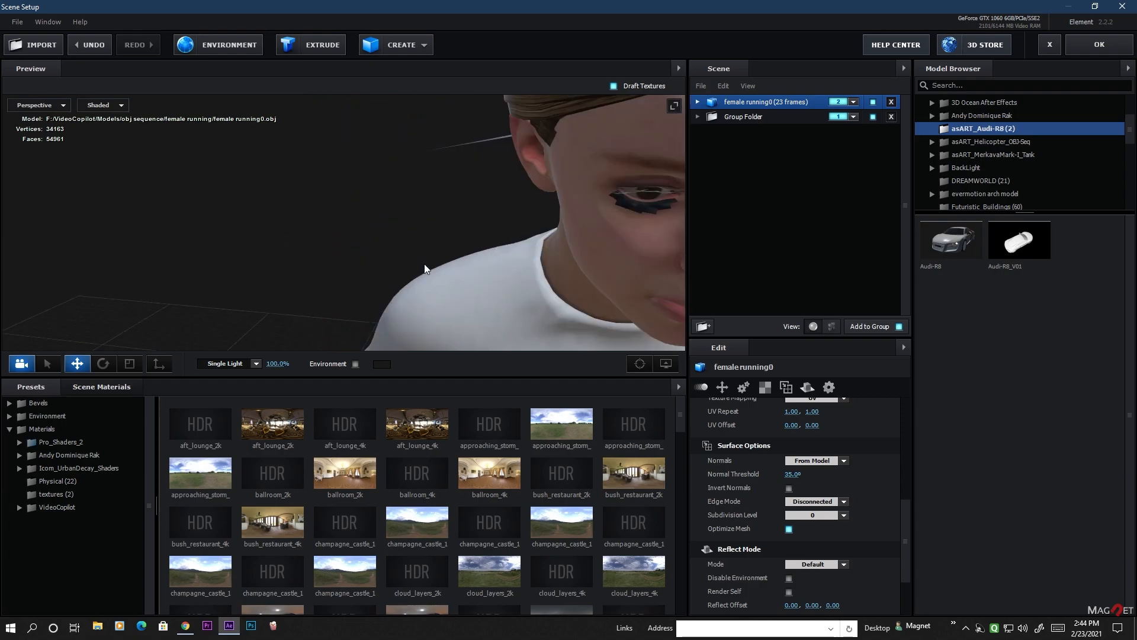
{"action": "left_click_drag", "start_coordinate": [520, 264], "coordinate": [500, 271]}
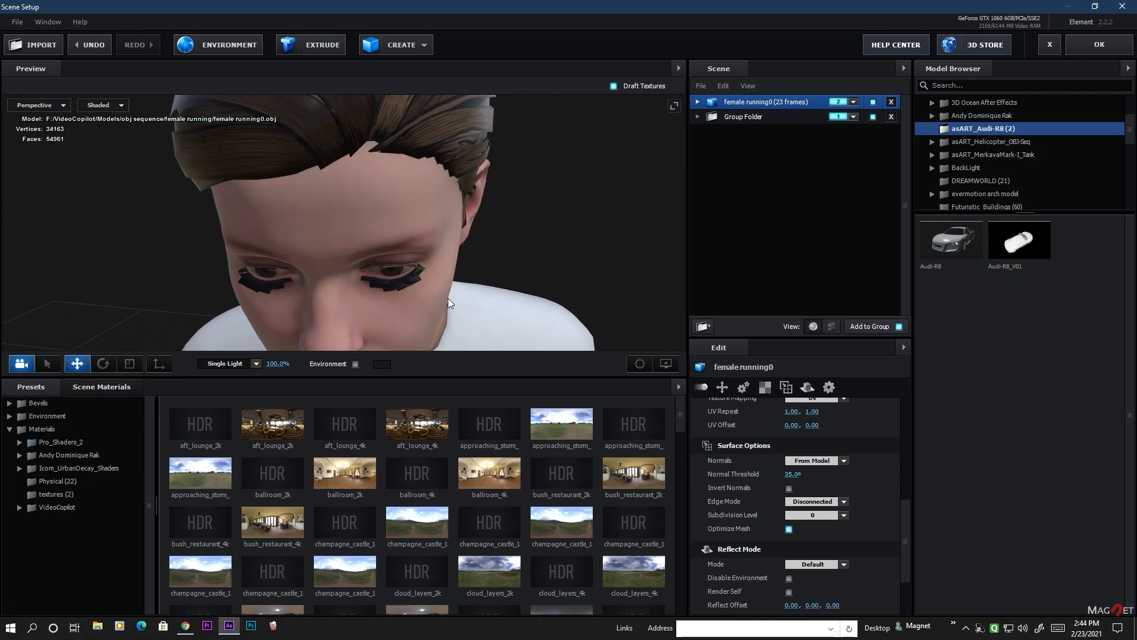
{"action": "left_click", "coordinate": [640, 363]}
{"action": "scroll", "coordinate": [430, 256], "scroll_direction": "up", "scroll_amount": 3}
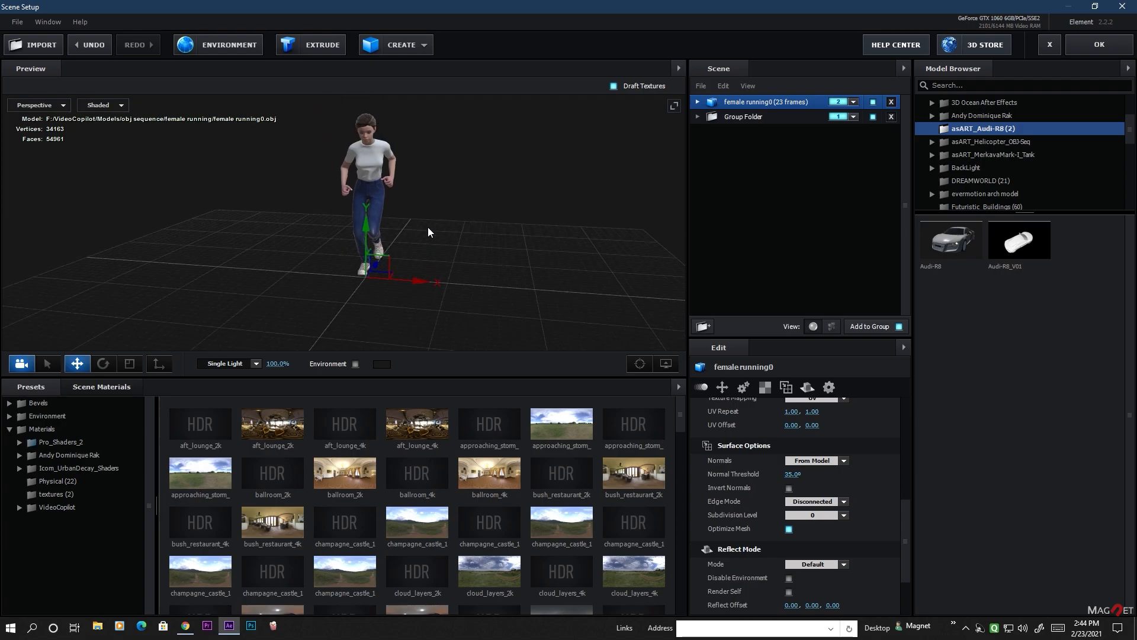
{"action": "scroll", "coordinate": [472, 269], "scroll_direction": "up", "scroll_amount": 4}
{"action": "left_click_drag", "start_coordinate": [520, 254], "coordinate": [414, 273]}
{"action": "scroll", "coordinate": [439, 298], "scroll_direction": "up", "scroll_amount": 2}
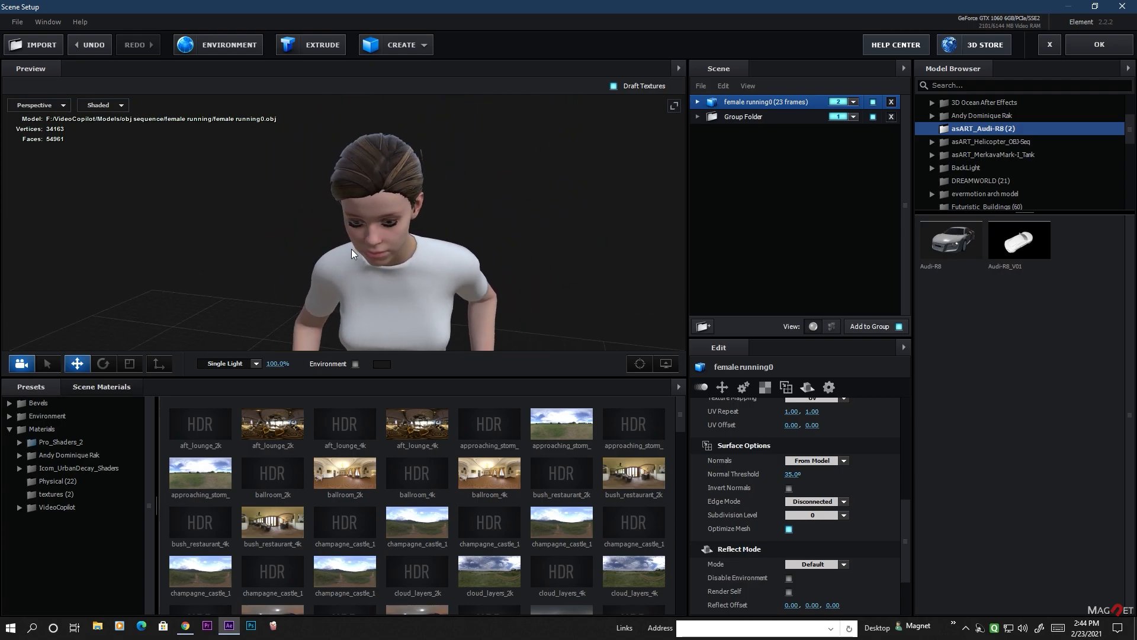
{"action": "scroll", "coordinate": [431, 265], "scroll_direction": "up", "scroll_amount": 3}
Set the Alpha Threshold of the female model's Ch22_hair material to 0.05 in its advanced settings.
{"action": "left_click", "coordinate": [697, 102]}
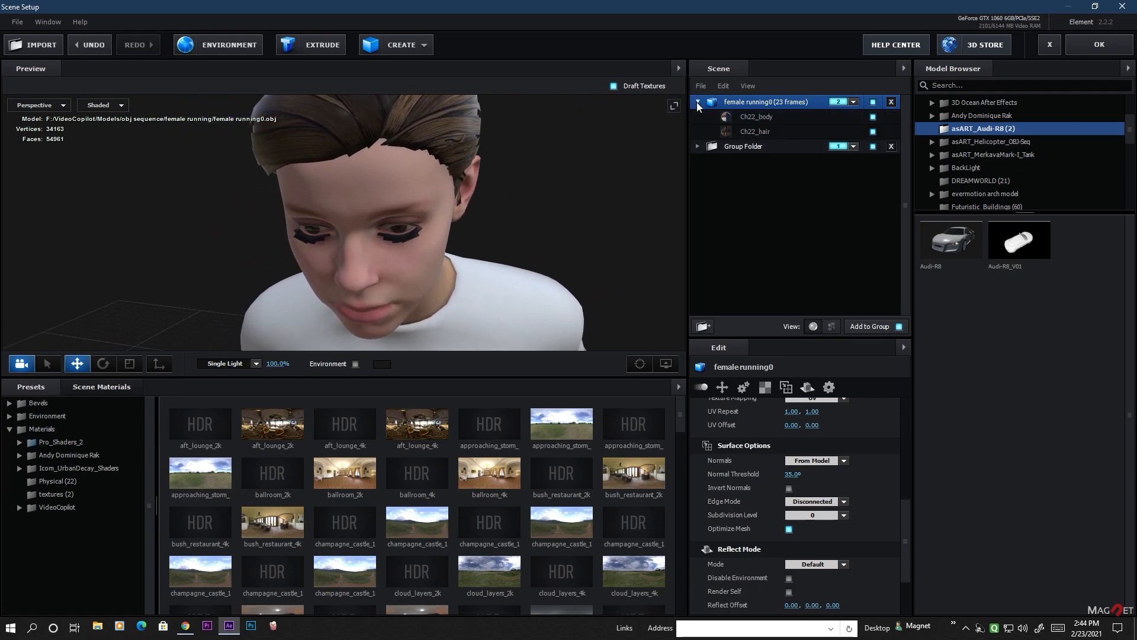
{"action": "left_click", "coordinate": [763, 132]}
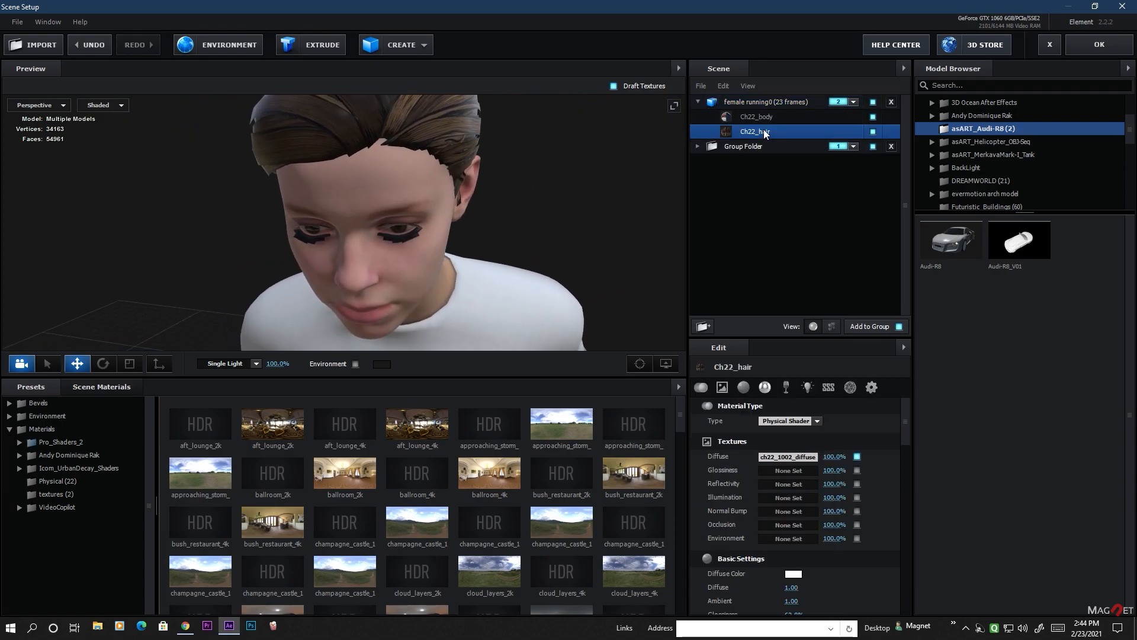
{"action": "left_click", "coordinate": [872, 387]}
{"action": "scroll", "coordinate": [840, 542], "scroll_direction": "down", "scroll_amount": 5}
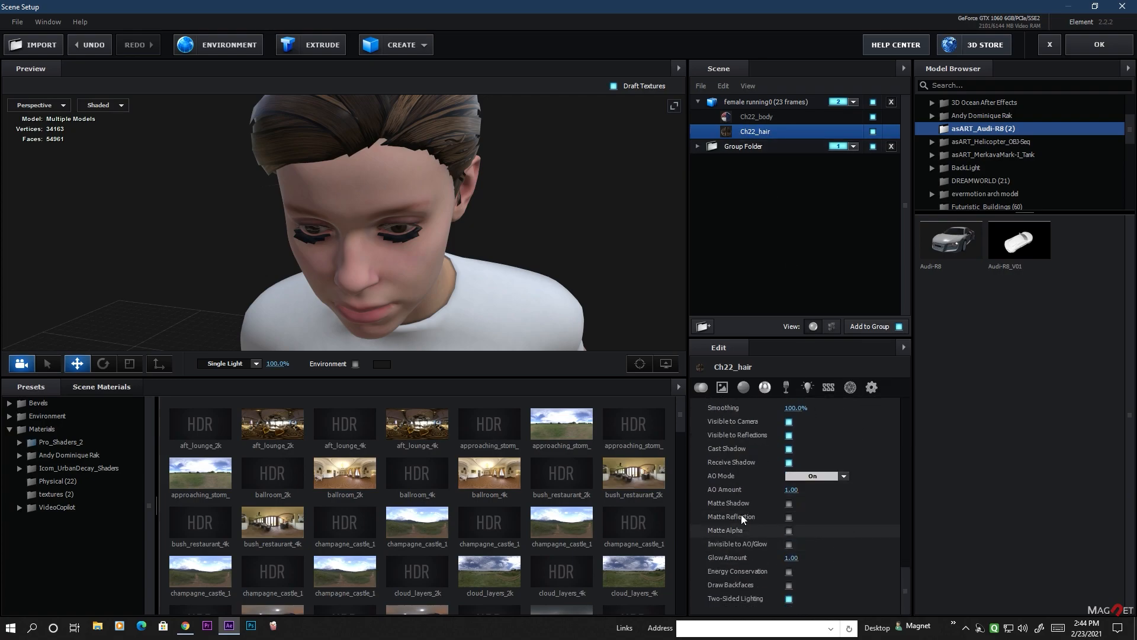
{"action": "scroll", "coordinate": [764, 502], "scroll_direction": "up", "scroll_amount": 5}
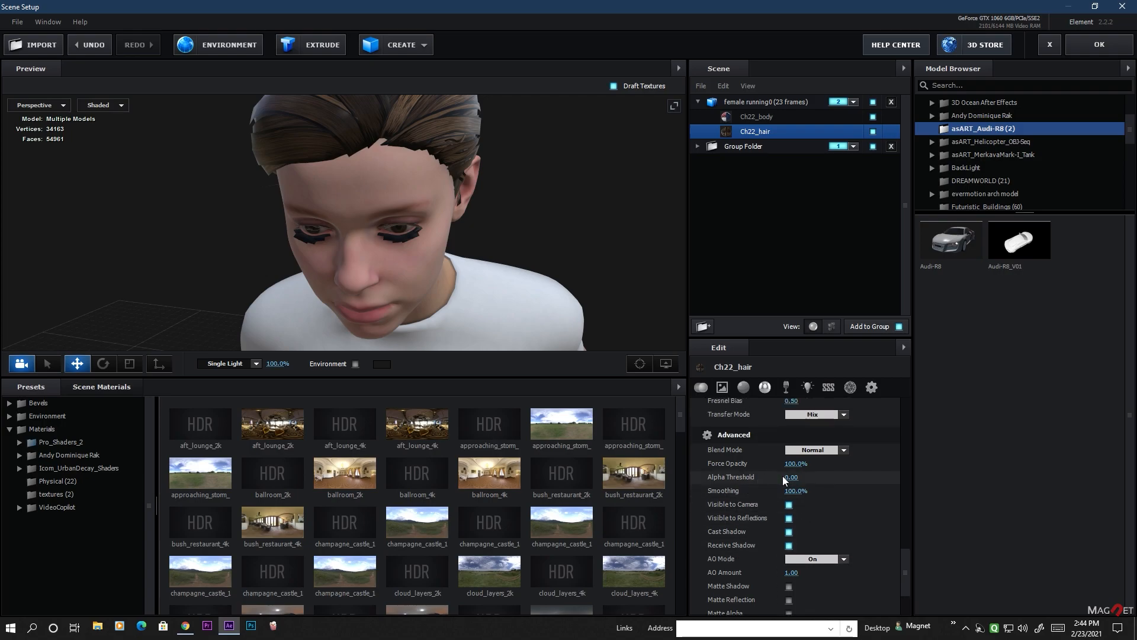
{"action": "mouse_move", "coordinate": [797, 481]}
{"action": "left_mouse_down"}
{"action": "mouse_move", "coordinate": [808, 480]}
{"action": "mouse_move", "coordinate": [799, 484]}
{"action": "left_mouse_up"}
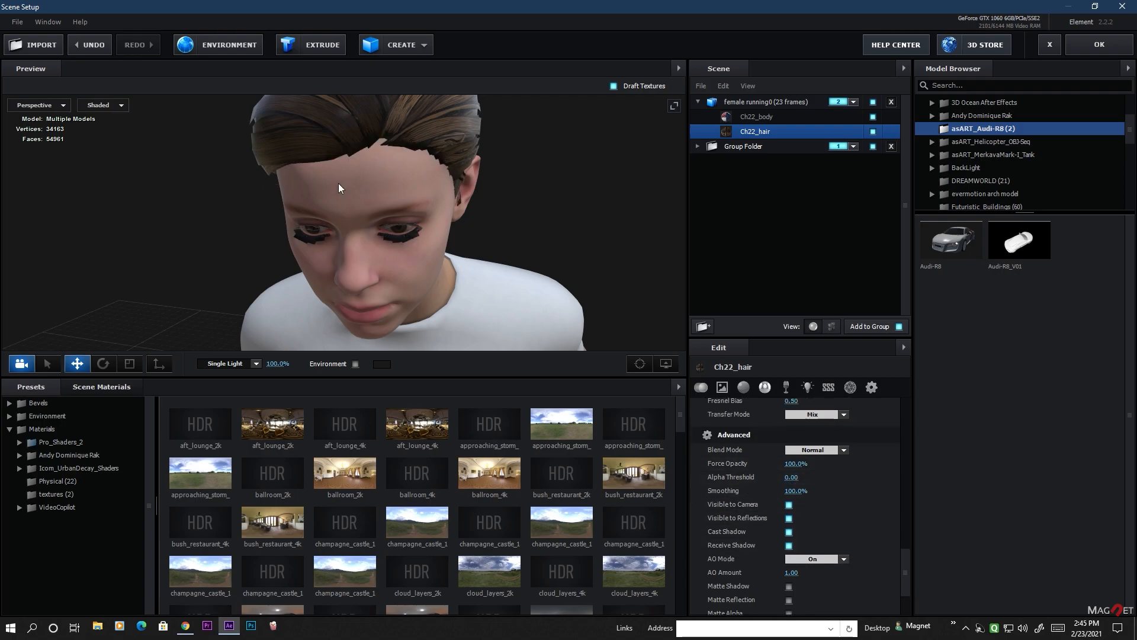
{"action": "scroll", "coordinate": [325, 181], "scroll_direction": "up", "scroll_amount": 3}
{"action": "left_click_drag", "start_coordinate": [430, 257], "coordinate": [450, 300]}
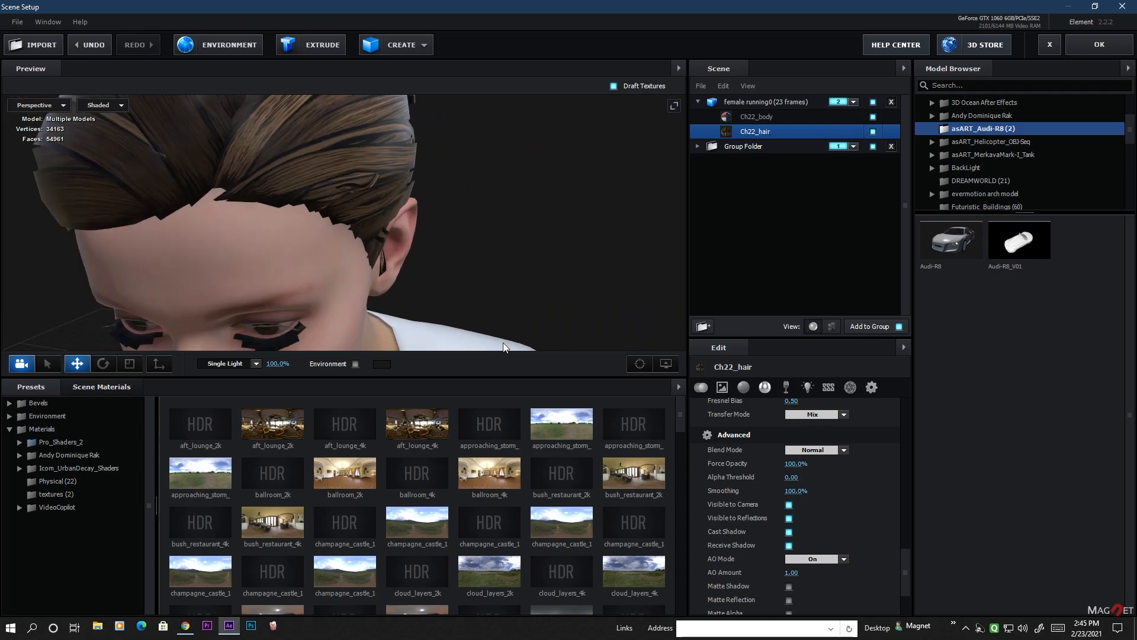
{"action": "left_click_drag", "start_coordinate": [801, 482], "coordinate": [804, 482]}
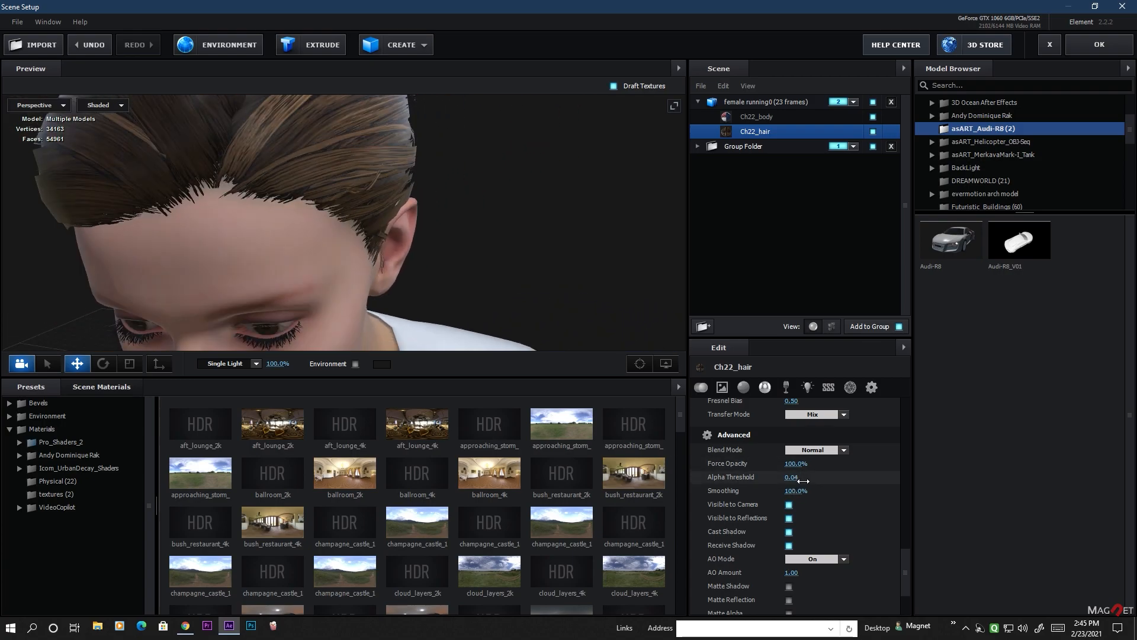
{"action": "left_click_drag", "start_coordinate": [330, 321], "coordinate": [392, 295]}
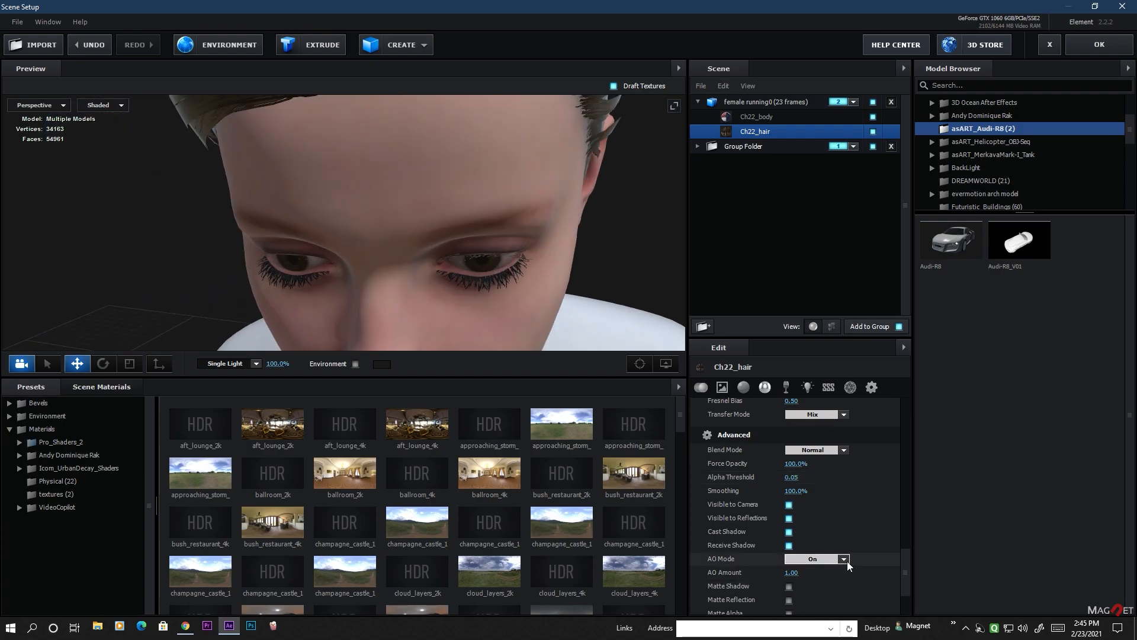
Enable Draw Backfaces for the Ch22_hair material and check the hair from several angles.
{"action": "scroll", "coordinate": [847, 562], "scroll_direction": "down", "scroll_amount": 3}
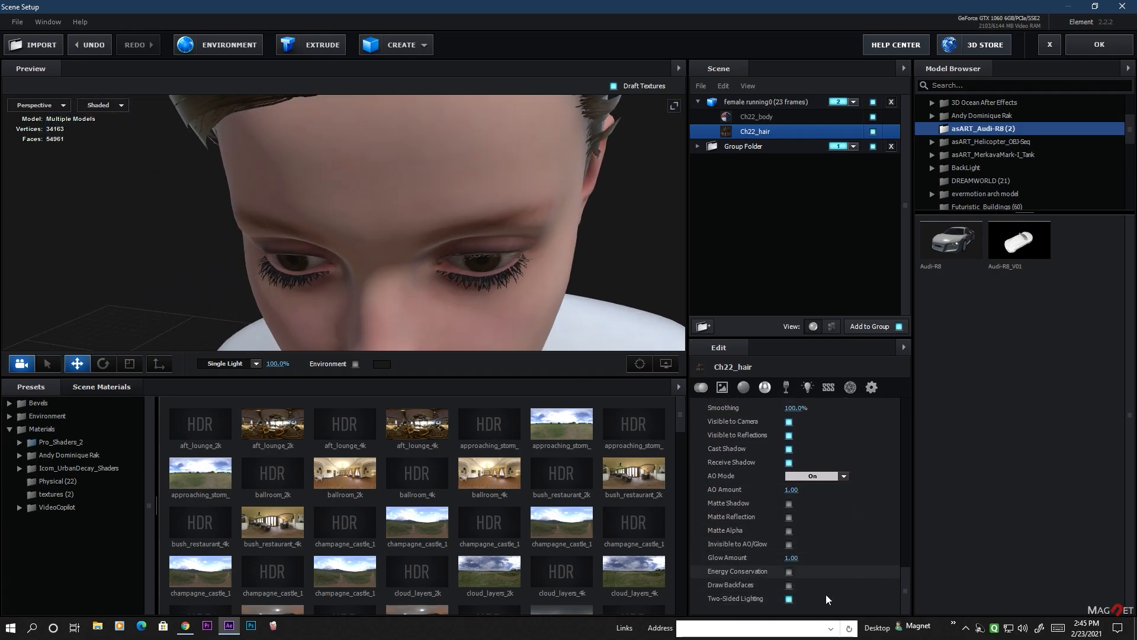
{"action": "left_click", "coordinate": [789, 585]}
{"action": "mouse_move", "coordinate": [556, 293]}
{"action": "left_mouse_down"}
{"action": "mouse_move", "coordinate": [470, 259]}
{"action": "mouse_move", "coordinate": [475, 286]}
{"action": "left_mouse_up"}
{"action": "scroll", "coordinate": [787, 464], "scroll_direction": "up", "scroll_amount": 2}
{"action": "scroll", "coordinate": [788, 464], "scroll_direction": "up", "scroll_amount": 1}
{"action": "left_click_drag", "start_coordinate": [532, 256], "coordinate": [401, 290]}
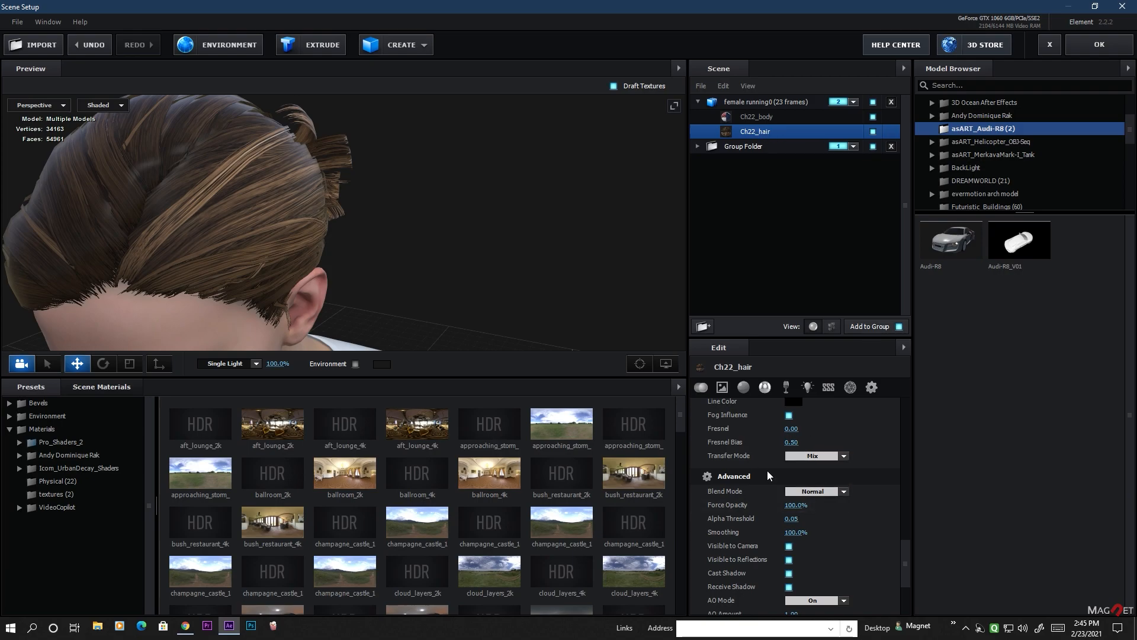
Copy the Ch22_hair material's Diffuse texture into its Glossiness channel.
{"action": "scroll", "coordinate": [770, 465], "scroll_direction": "up", "scroll_amount": 6}
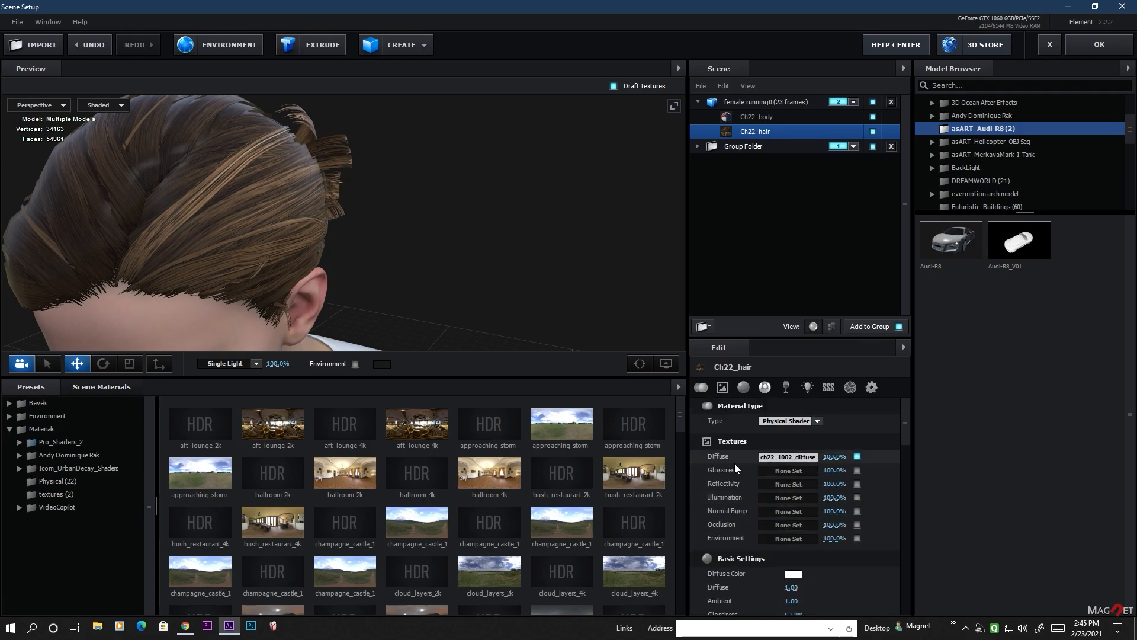
{"action": "right_click", "coordinate": [796, 461]}
{"action": "left_click", "coordinate": [831, 481]}
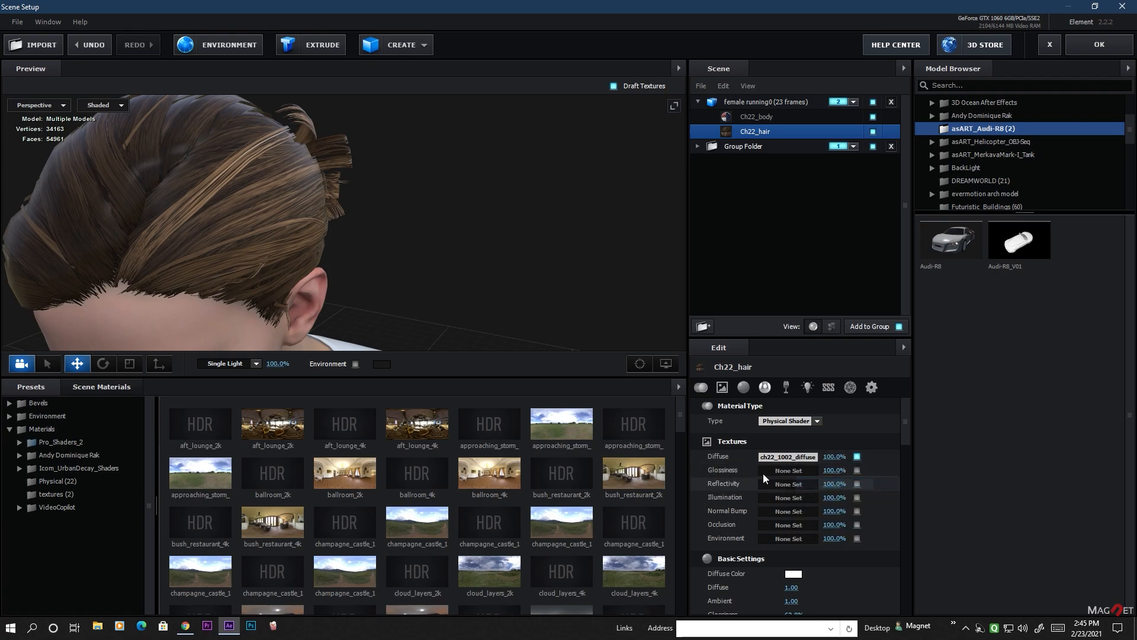
{"action": "right_click", "coordinate": [790, 468]}
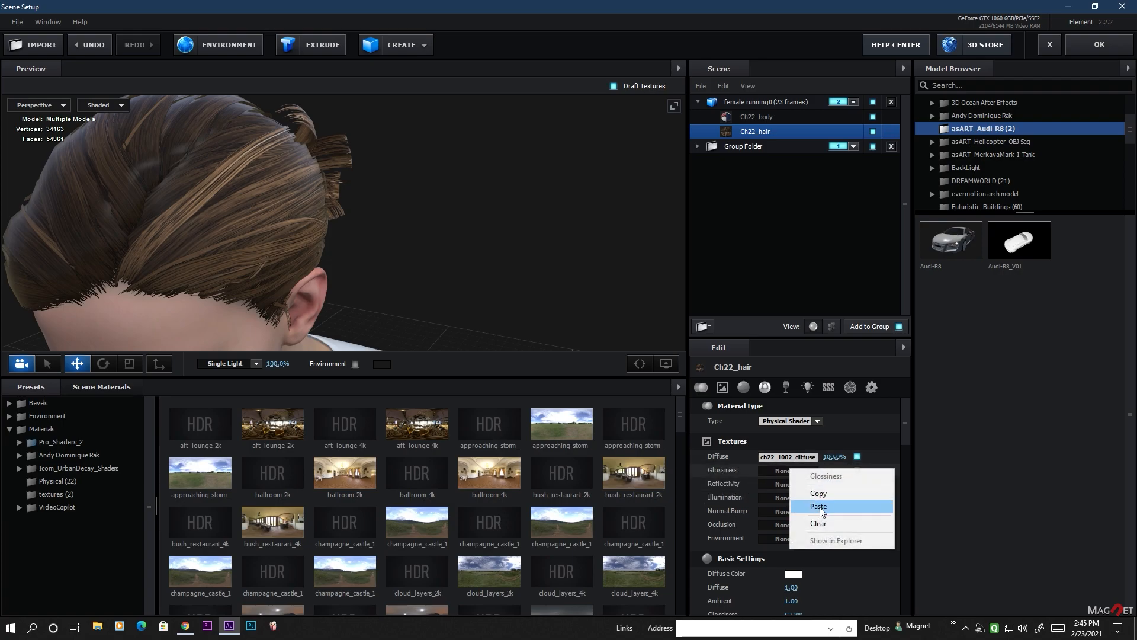
{"action": "left_click", "coordinate": [819, 507]}
Adjust the hair's Glossiness texture to -100% saturation and input levels of 0.00, 0.75 and 0.67.
{"action": "left_click", "coordinate": [783, 472]}
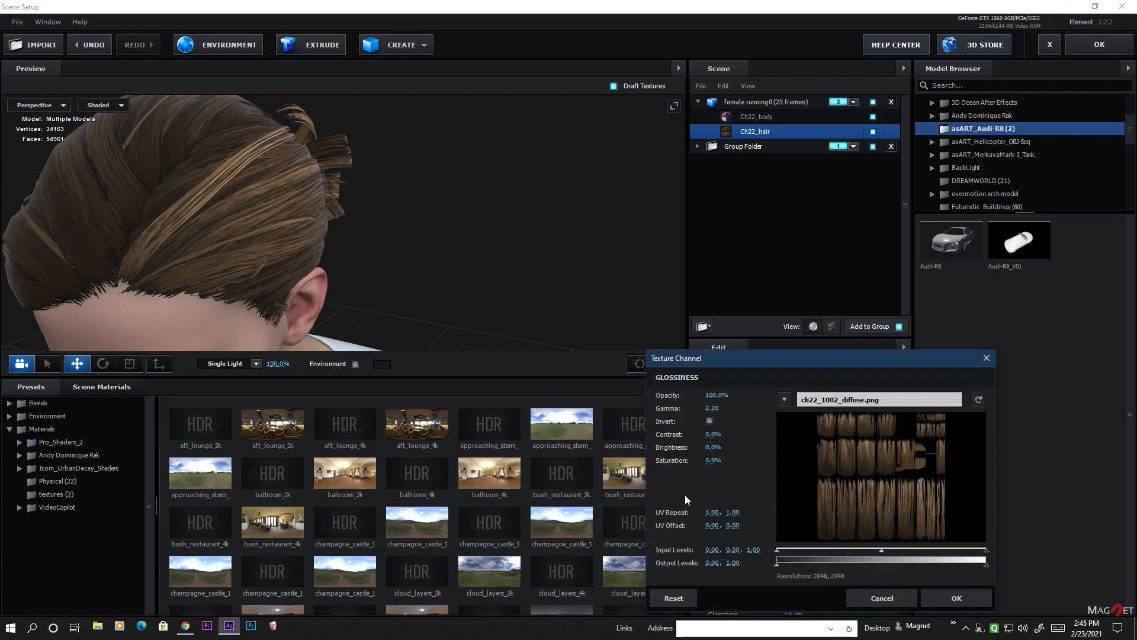
{"action": "left_click_drag", "start_coordinate": [718, 461], "coordinate": [465, 464]}
{"action": "left_click_drag", "start_coordinate": [880, 552], "coordinate": [898, 555]}
{"action": "left_click_drag", "start_coordinate": [984, 552], "coordinate": [879, 554]}
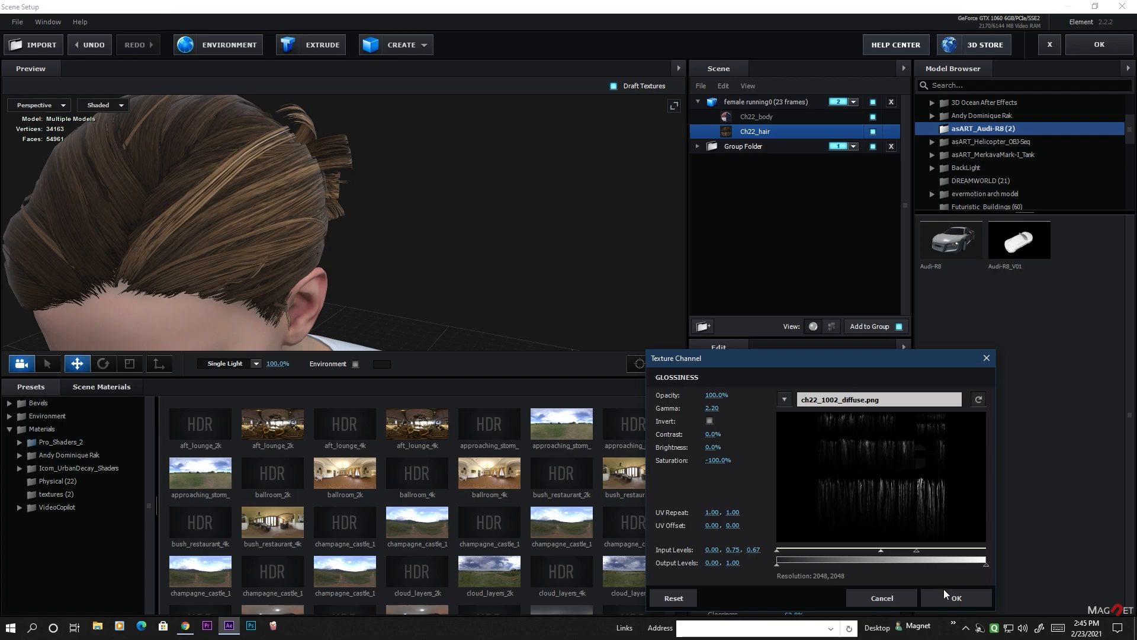
{"action": "left_click", "coordinate": [959, 598]}
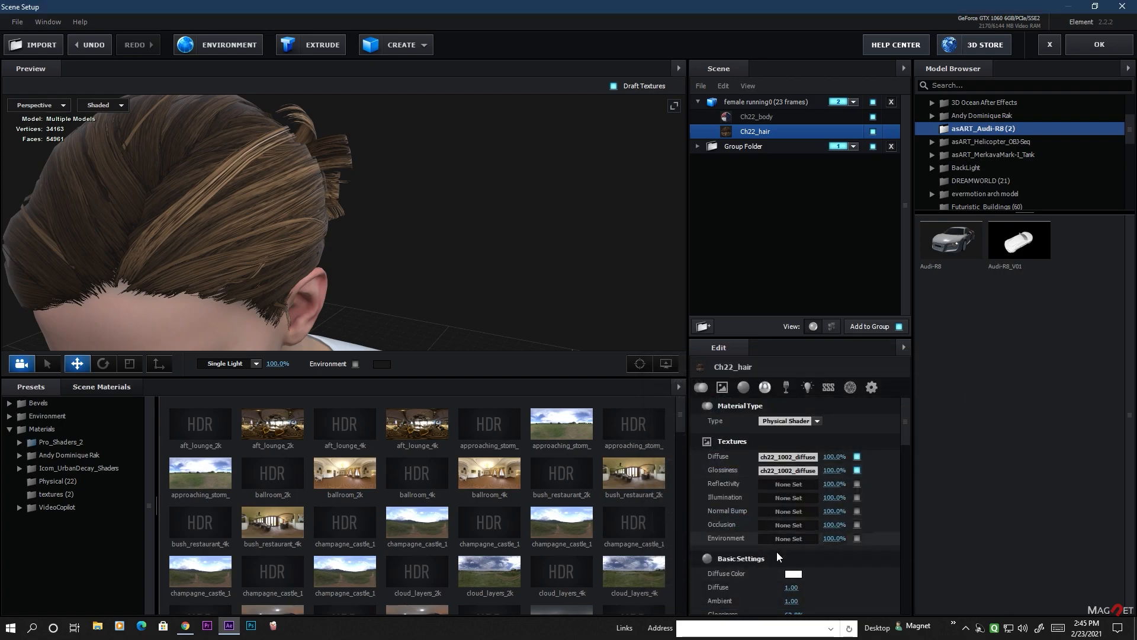
Copy the adjusted Glossiness texture of Ch22_hair into its Reflectivity channel.
{"action": "right_click", "coordinate": [770, 471]}
{"action": "left_click", "coordinate": [788, 492]}
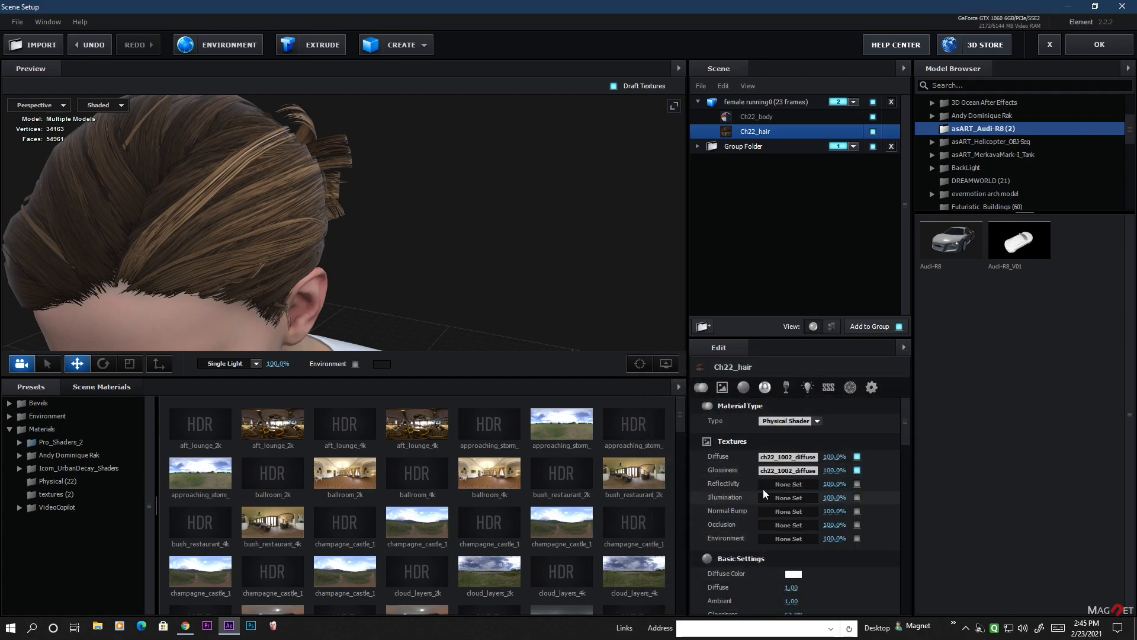
{"action": "right_click", "coordinate": [788, 484]}
{"action": "left_click", "coordinate": [829, 518]}
{"action": "scroll", "coordinate": [829, 557], "scroll_direction": "down", "scroll_amount": 3}
{"action": "scroll", "coordinate": [781, 451], "scroll_direction": "up", "scroll_amount": 3}
Fill the hair's Normal Bump channel with the Ch22_1002_Normal.png texture from the Running.fbm folder.
{"action": "right_click", "coordinate": [773, 512]}
{"action": "left_click", "coordinate": [803, 552]}
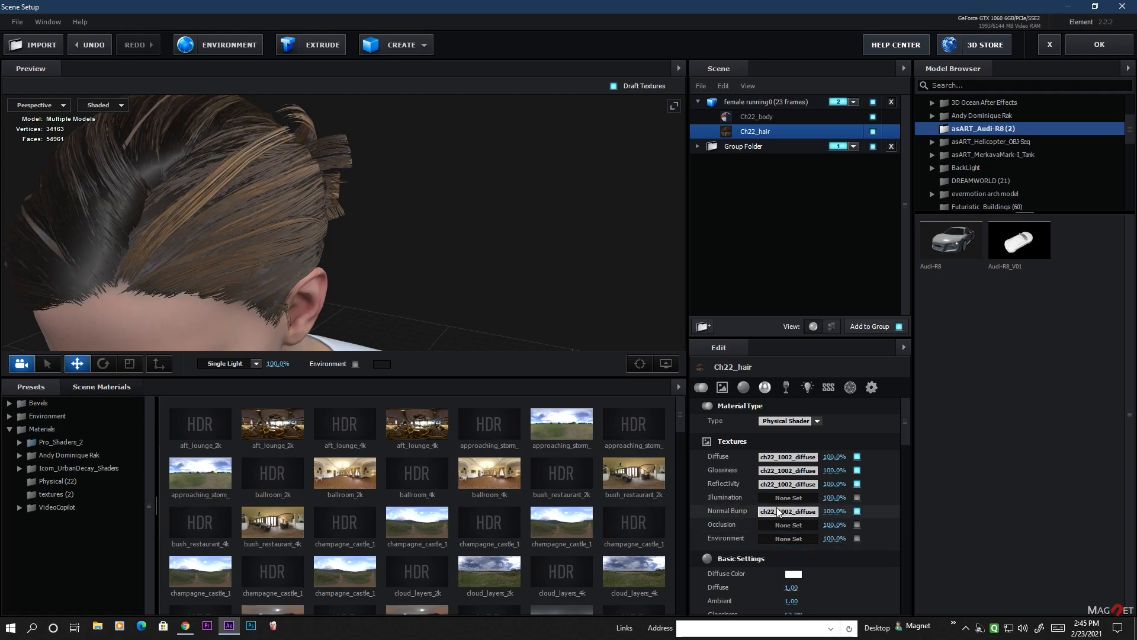
{"action": "left_click", "coordinate": [779, 511]}
{"action": "left_click", "coordinate": [847, 401]}
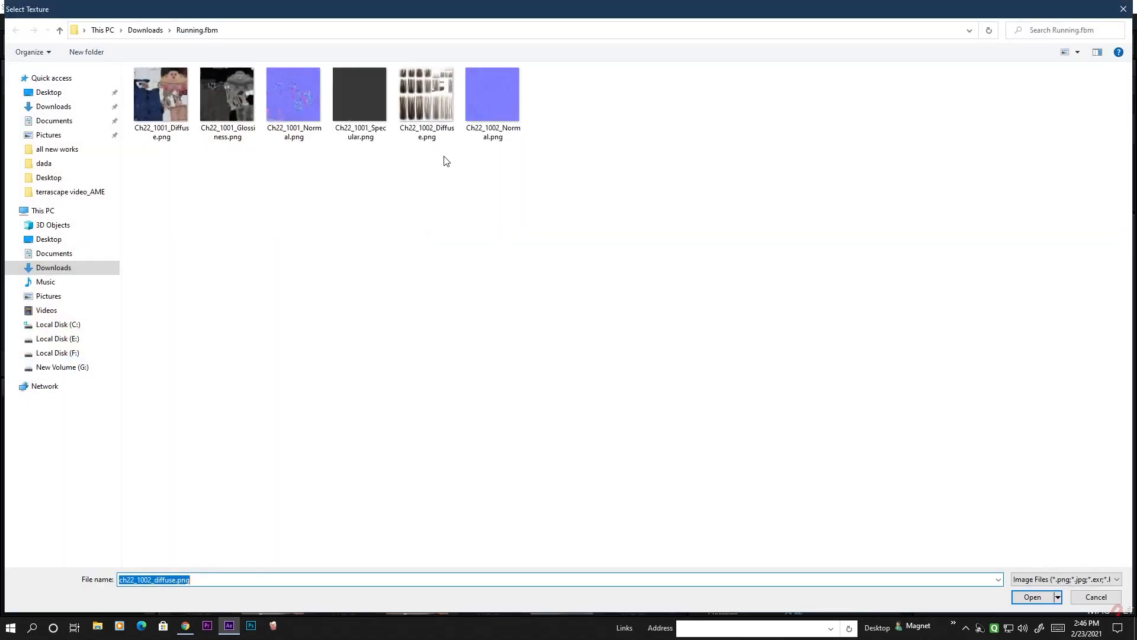
{"action": "left_click", "coordinate": [493, 92]}
{"action": "double_click", "coordinate": [493, 95]}
{"action": "left_click", "coordinate": [945, 603]}
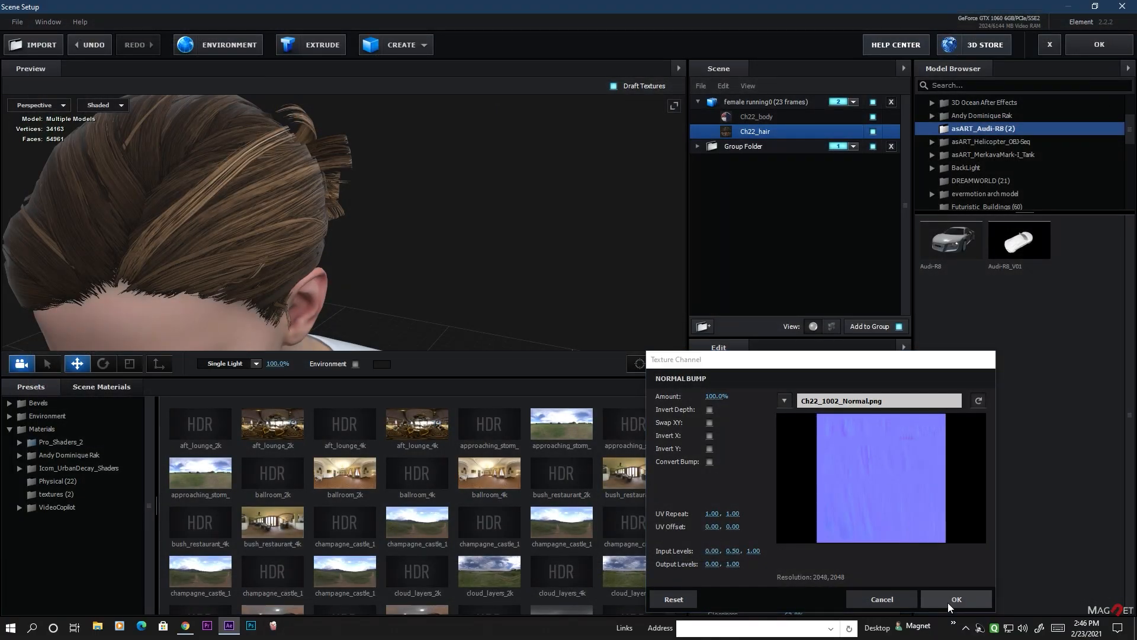
Set the Normal Bump amount of Ch22_hair to 71% and check the hair and face.
{"action": "scroll", "coordinate": [807, 554], "scroll_direction": "down", "scroll_amount": 3}
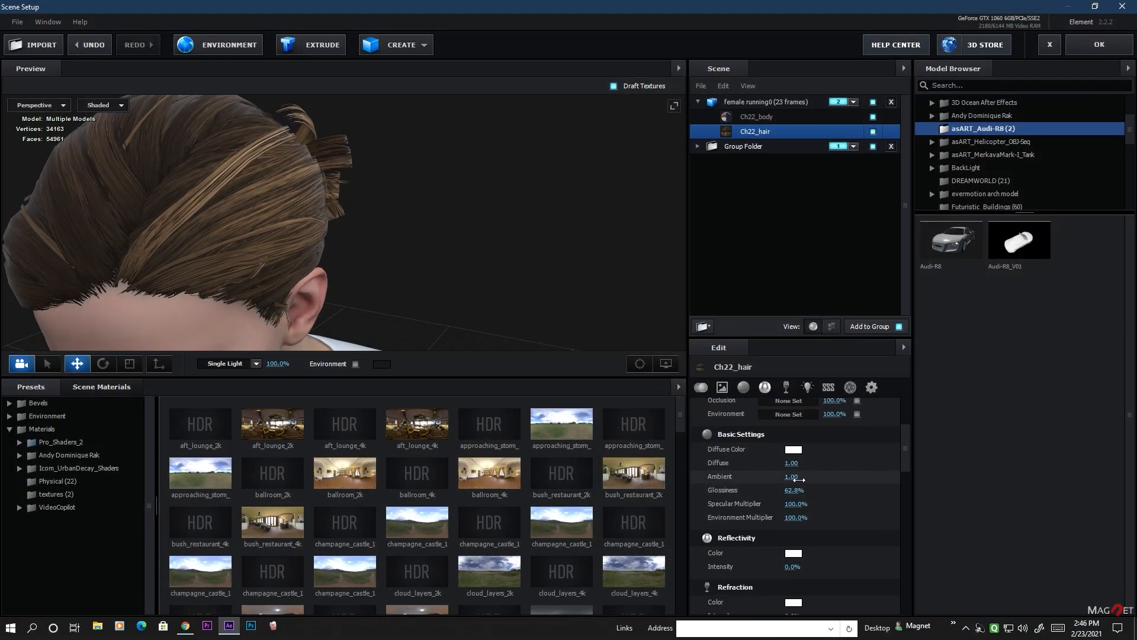
{"action": "scroll", "coordinate": [820, 490], "scroll_direction": "up", "scroll_amount": 1}
{"action": "left_click_drag", "start_coordinate": [170, 269], "coordinate": [190, 269]}
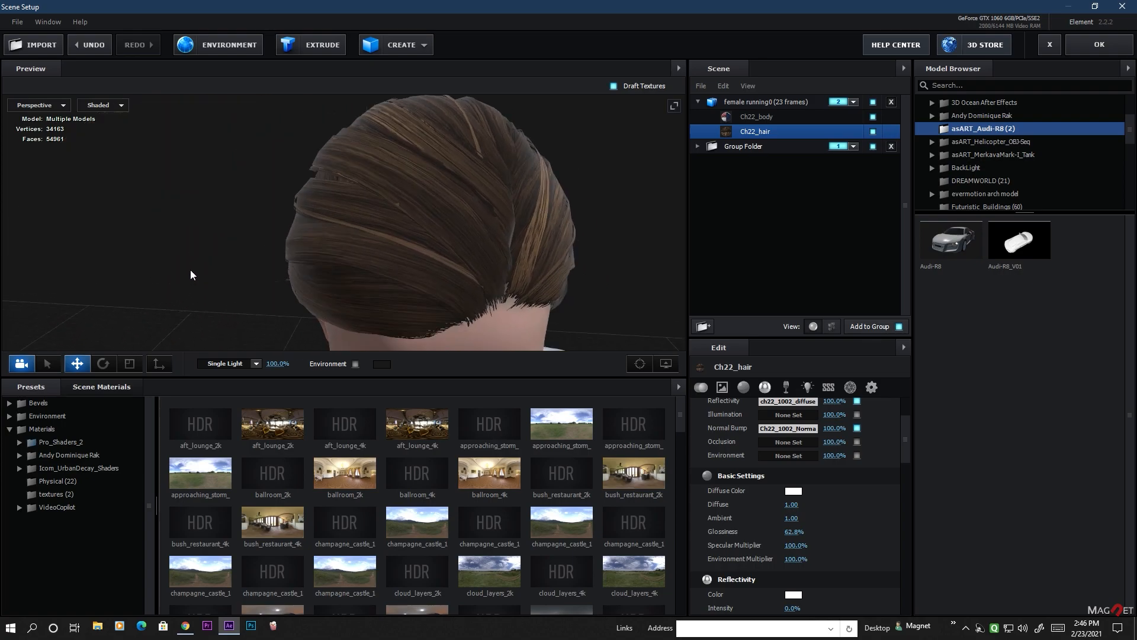
{"action": "left_click_drag", "start_coordinate": [835, 428], "coordinate": [798, 441]}
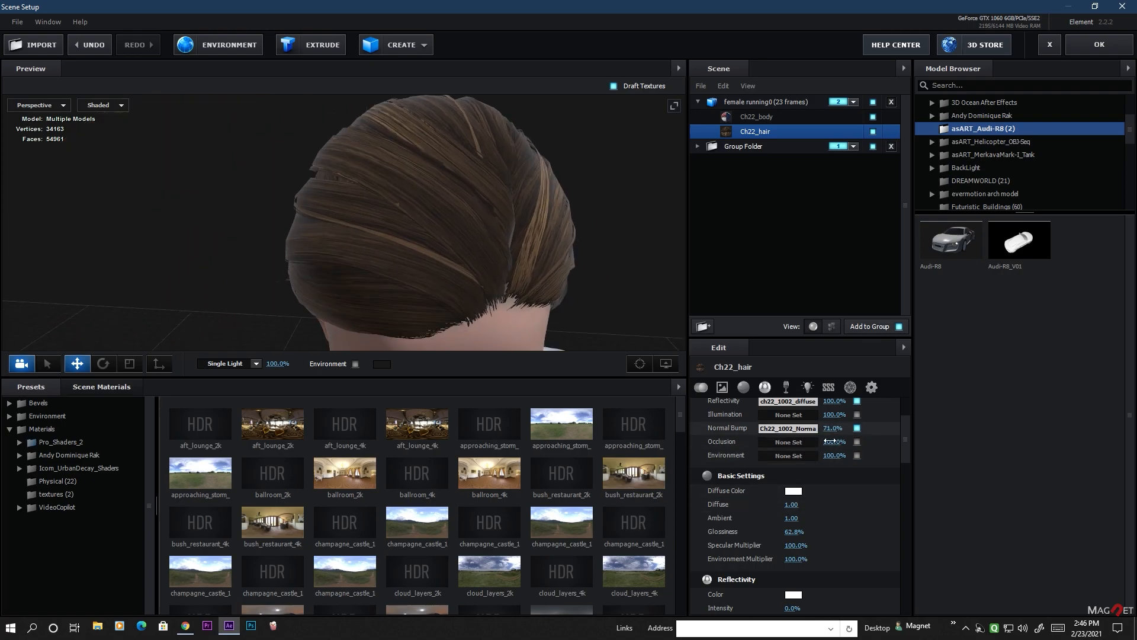
{"action": "scroll", "coordinate": [802, 490], "scroll_direction": "up", "scroll_amount": 2}
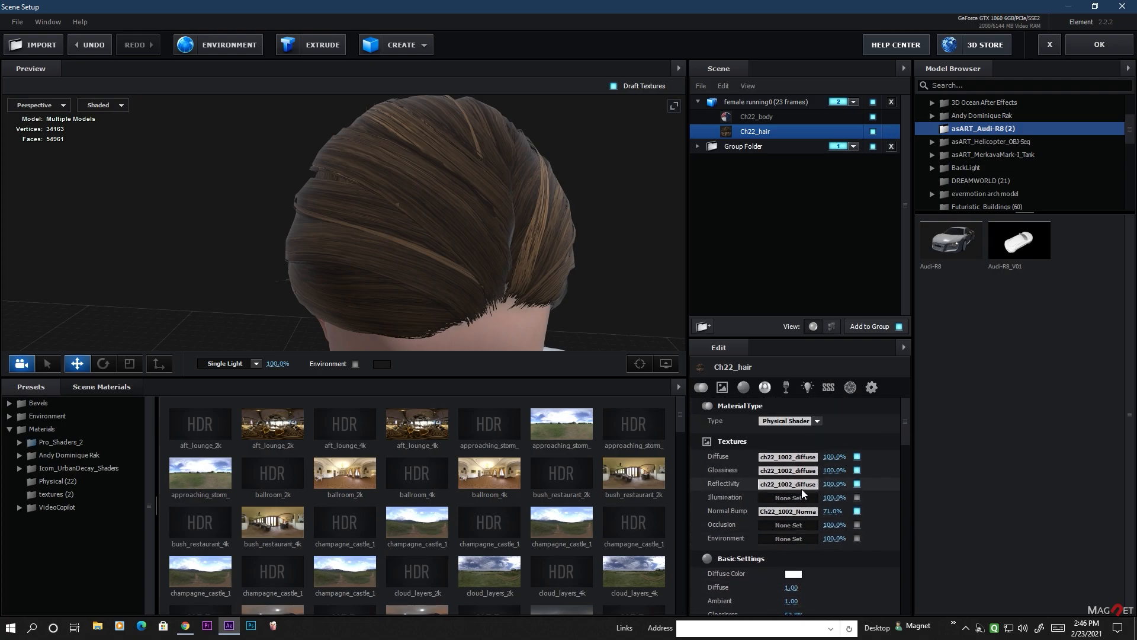
{"action": "left_click_drag", "start_coordinate": [528, 278], "coordinate": [528, 276]}
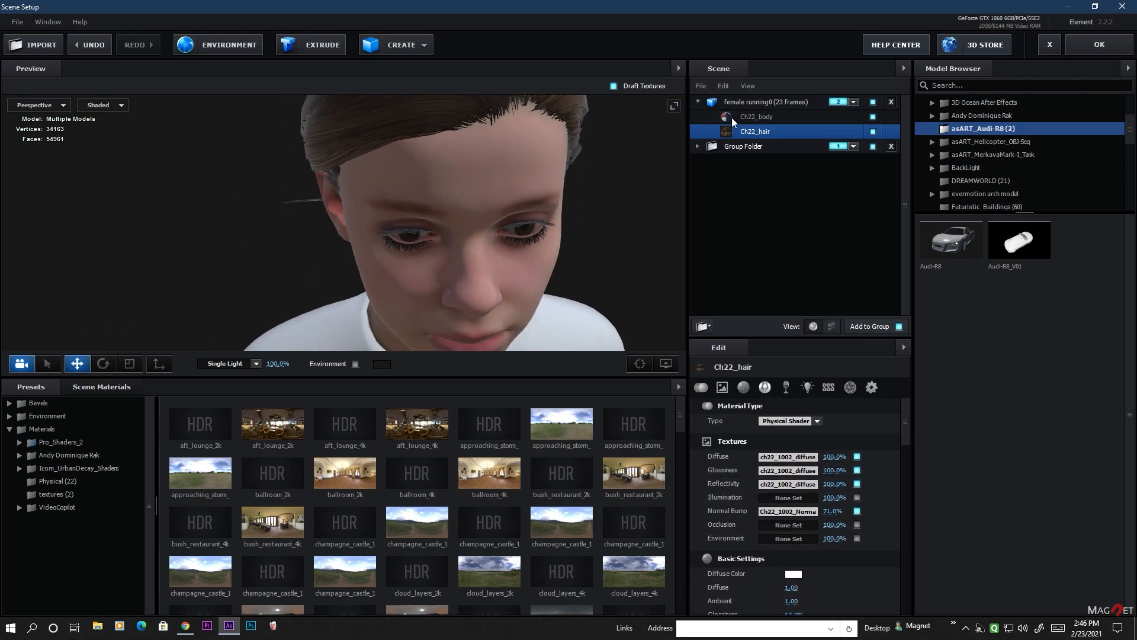
Replace the Glossiness texture of Ch22_body with Ch22_1001_Glossiness.png and set its middle input level to 0.62.
{"action": "left_click", "coordinate": [758, 116]}
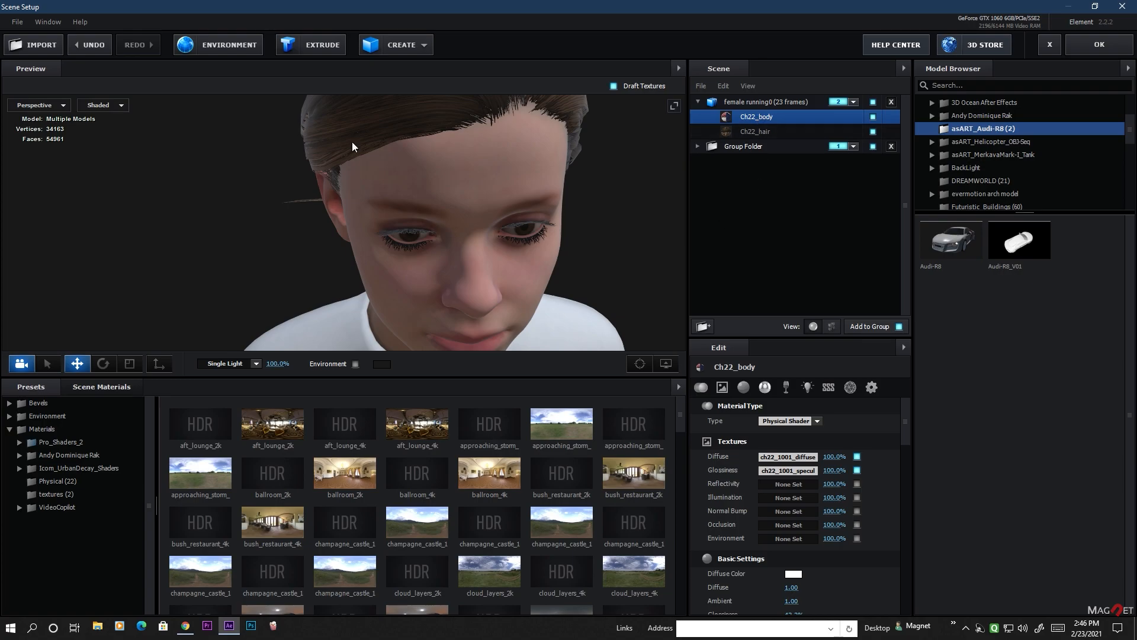
{"action": "left_click_drag", "start_coordinate": [515, 260], "coordinate": [440, 159]}
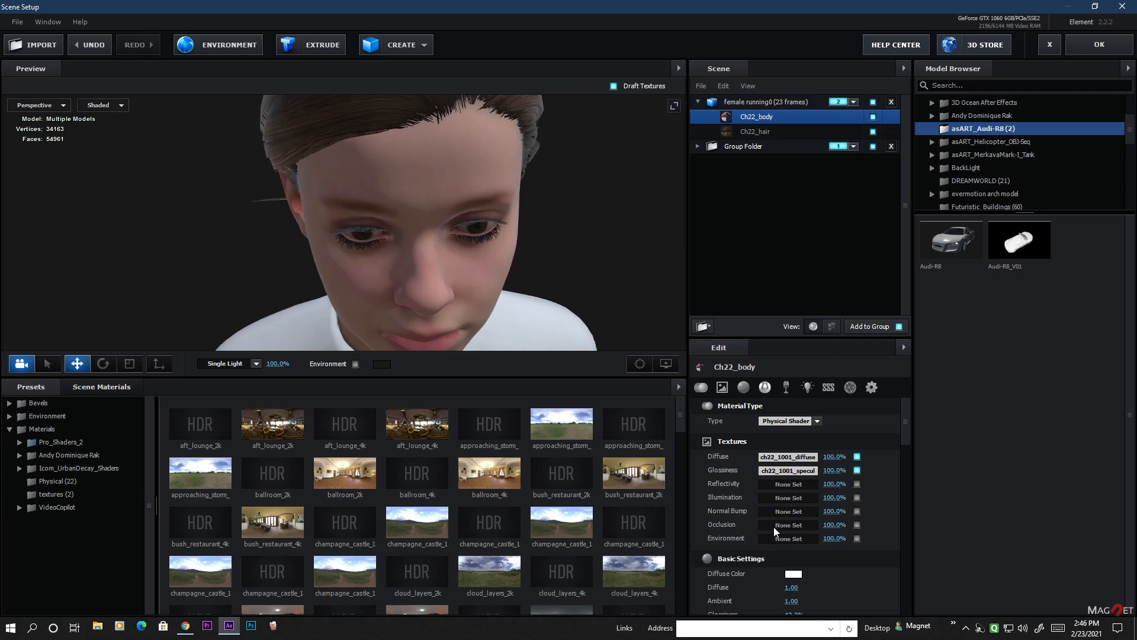
{"action": "left_click", "coordinate": [789, 470]}
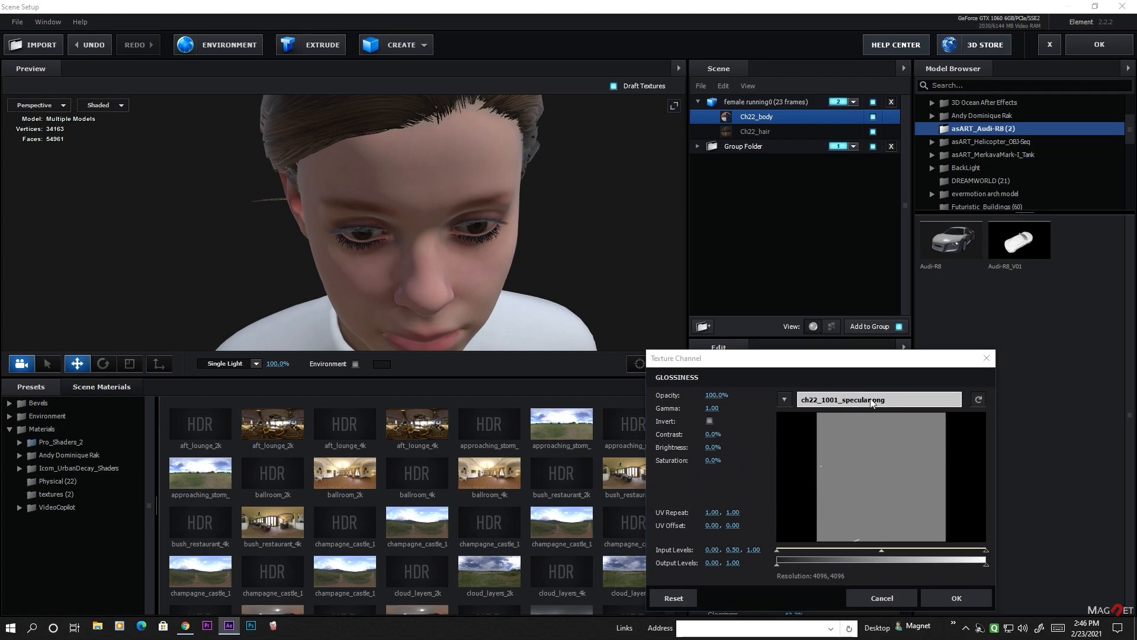
{"action": "left_click", "coordinate": [871, 401]}
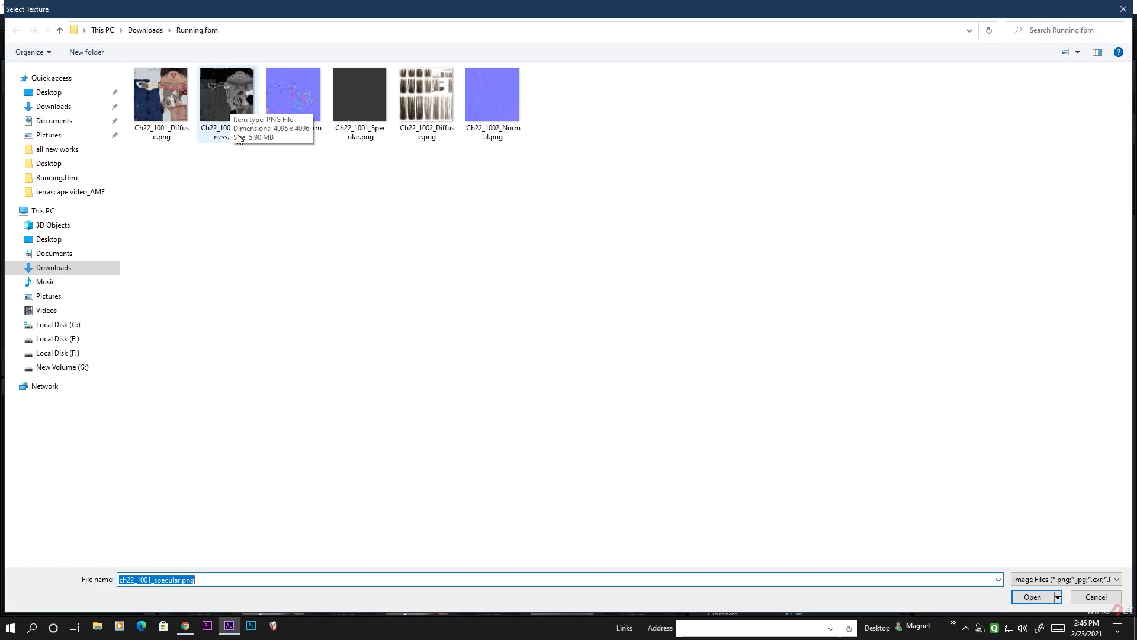
{"action": "double_click", "coordinate": [234, 98]}
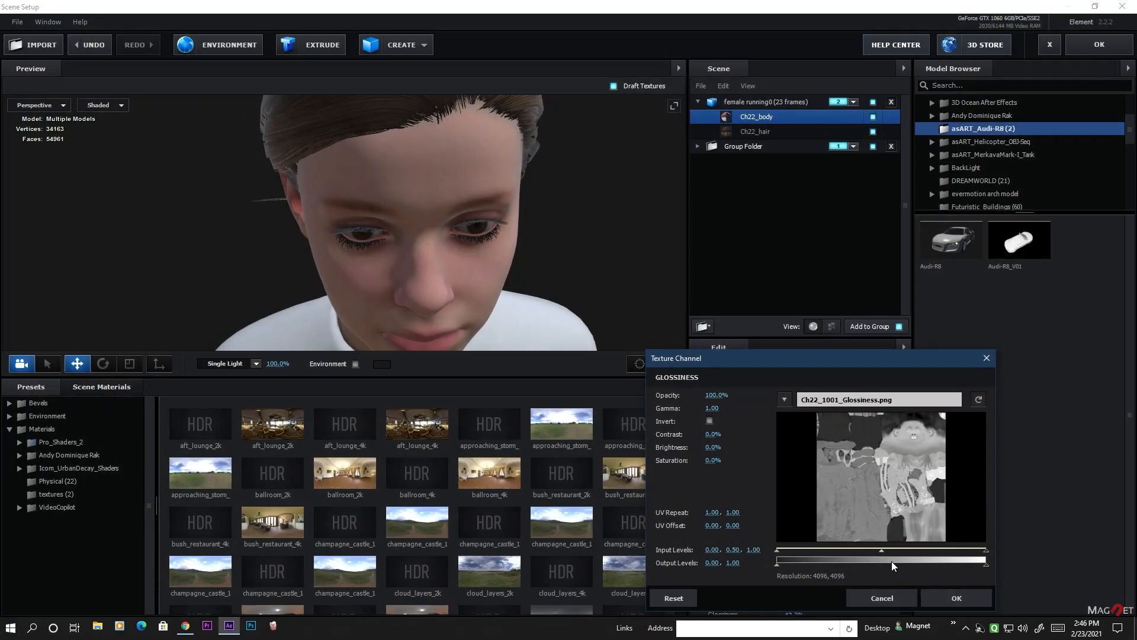
{"action": "left_click_drag", "start_coordinate": [882, 551], "coordinate": [908, 551]}
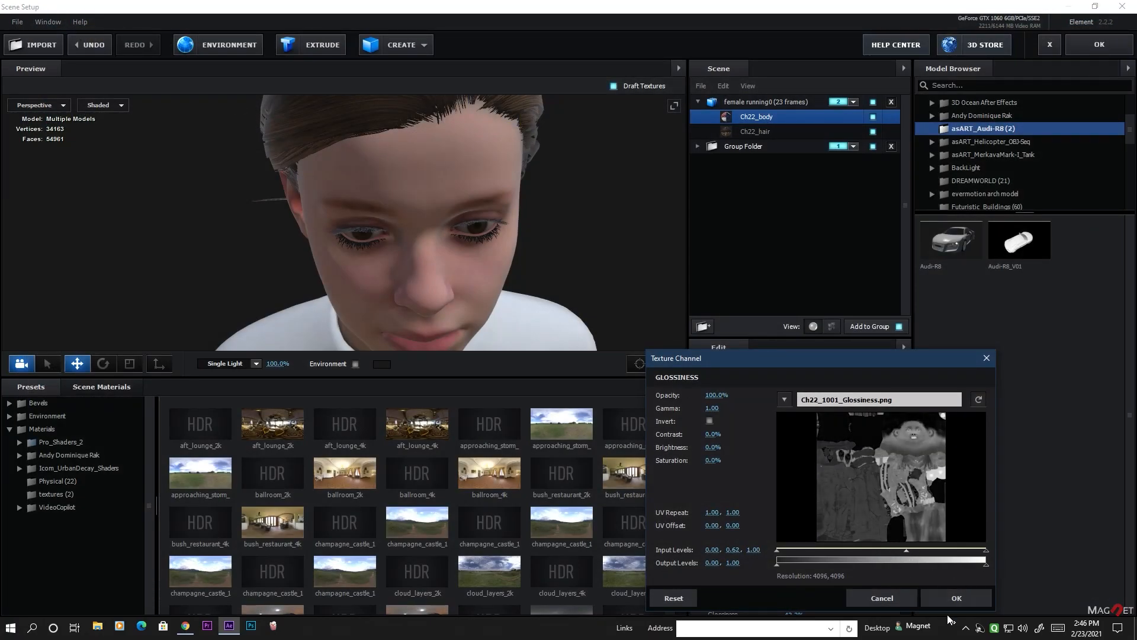
{"action": "left_click", "coordinate": [962, 603]}
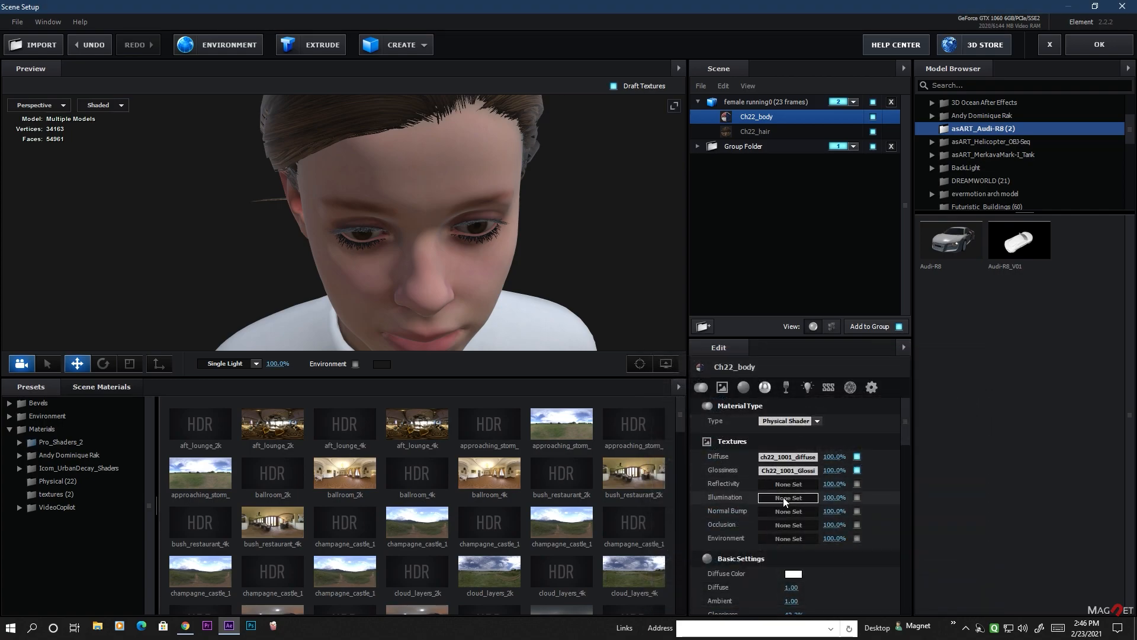
Paste the copied hair texture into Ch22_body's Reflectivity channel and swap its image for Ch22_1001_Glossiness.png.
{"action": "right_click", "coordinate": [786, 486]}
{"action": "left_click", "coordinate": [814, 525]}
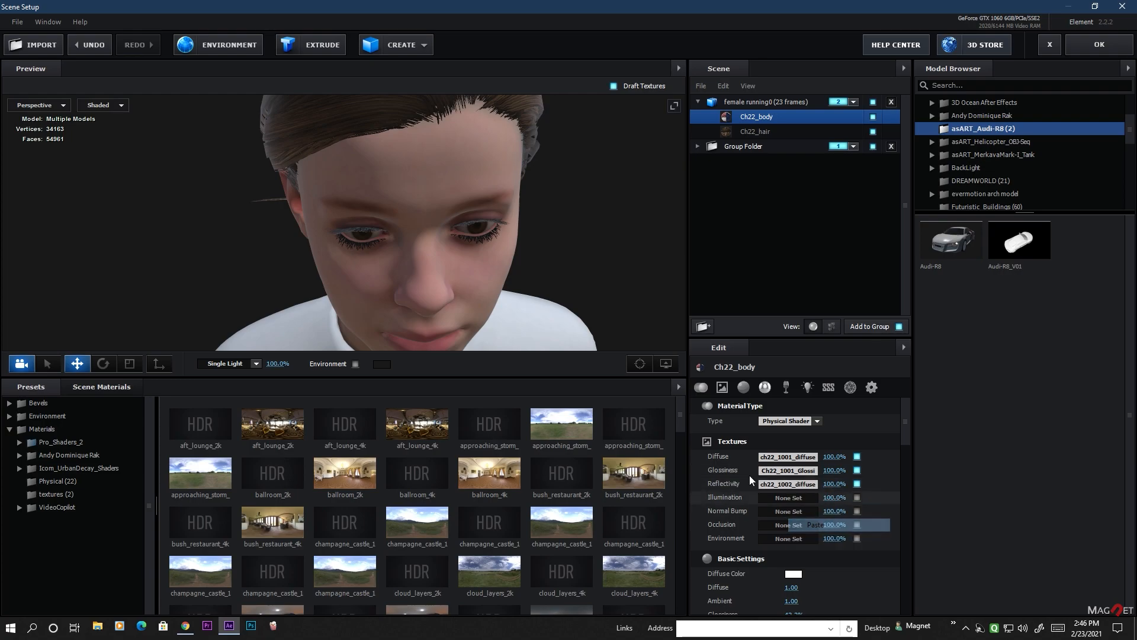
{"action": "left_click", "coordinate": [782, 488]}
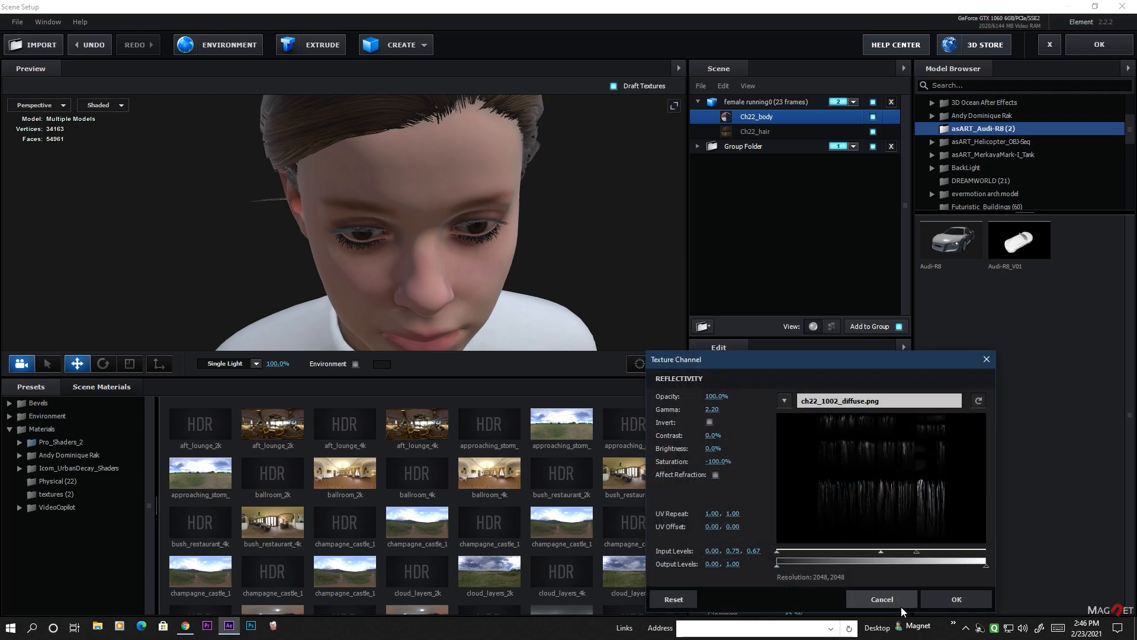
{"action": "left_click", "coordinate": [880, 401]}
{"action": "double_click", "coordinate": [224, 96]}
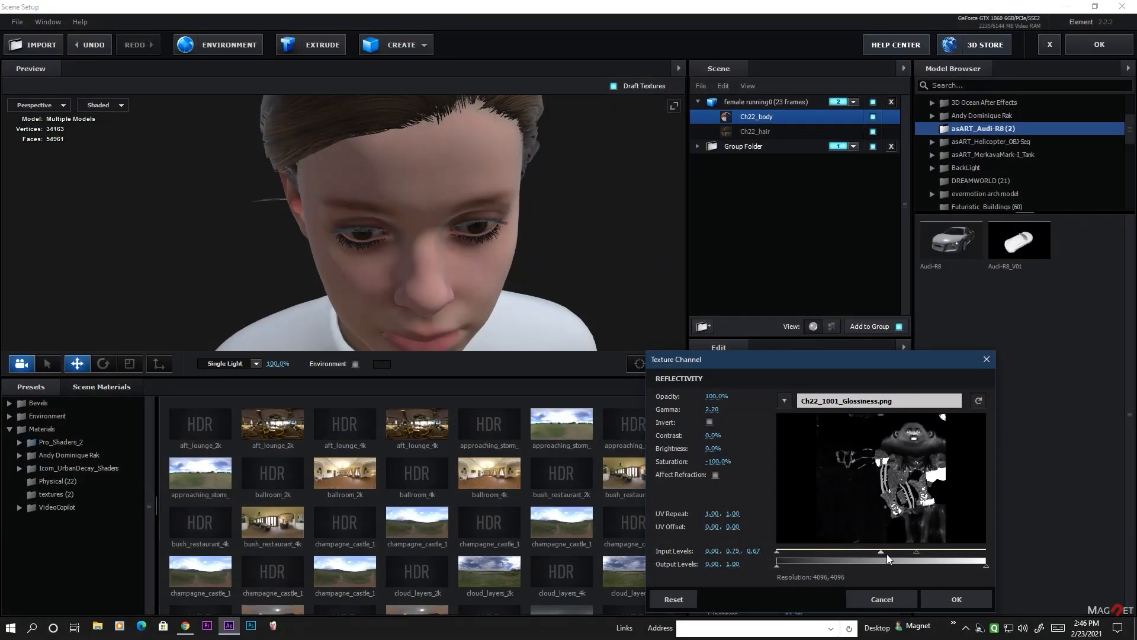
{"action": "left_click", "coordinate": [959, 598]}
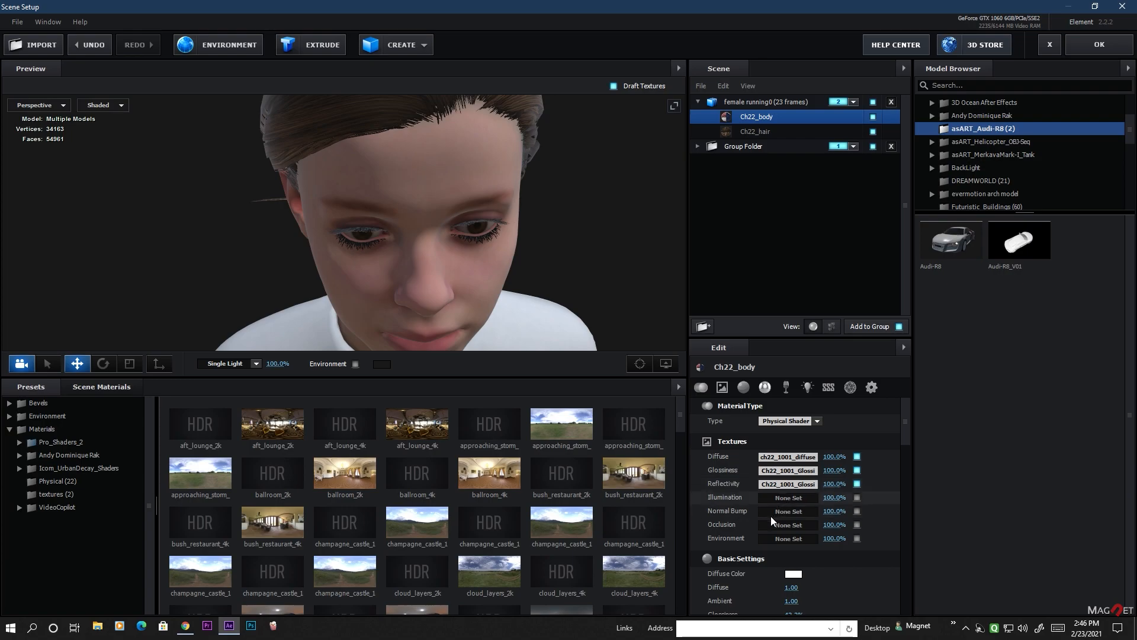
Copy Ch22_body's Reflectivity texture into its Normal Bump channel and replace the image with Ch22_1001_Normal.png.
{"action": "right_click", "coordinate": [780, 487]}
{"action": "left_click", "coordinate": [807, 514]}
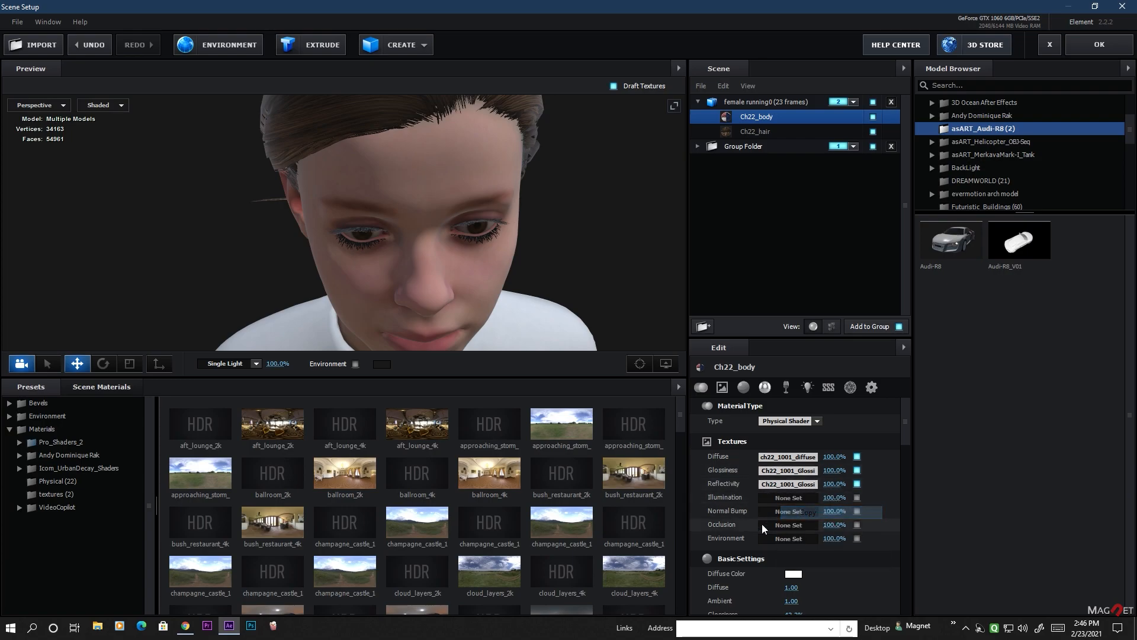
{"action": "right_click", "coordinate": [771, 512]}
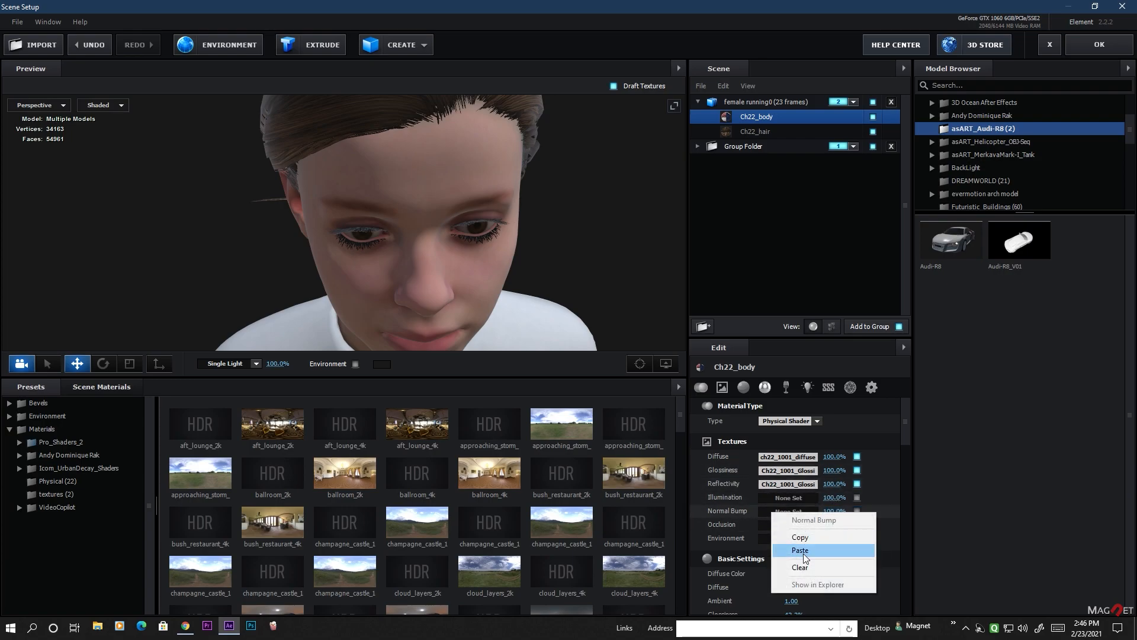
{"action": "left_click", "coordinate": [803, 553]}
{"action": "left_click", "coordinate": [791, 512]}
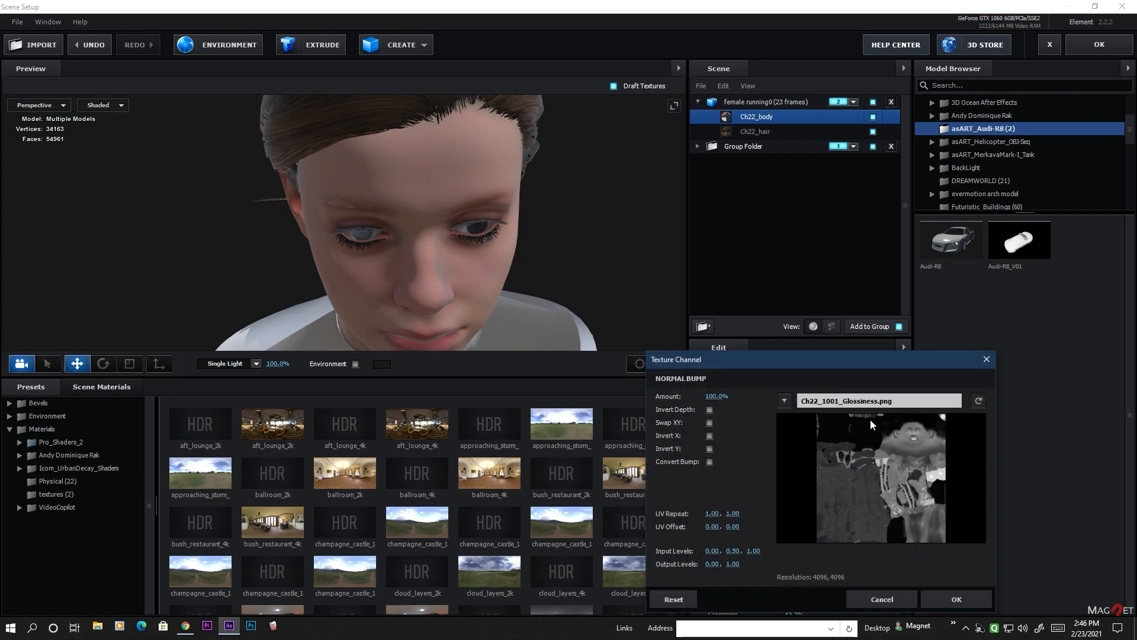
{"action": "left_click", "coordinate": [858, 403]}
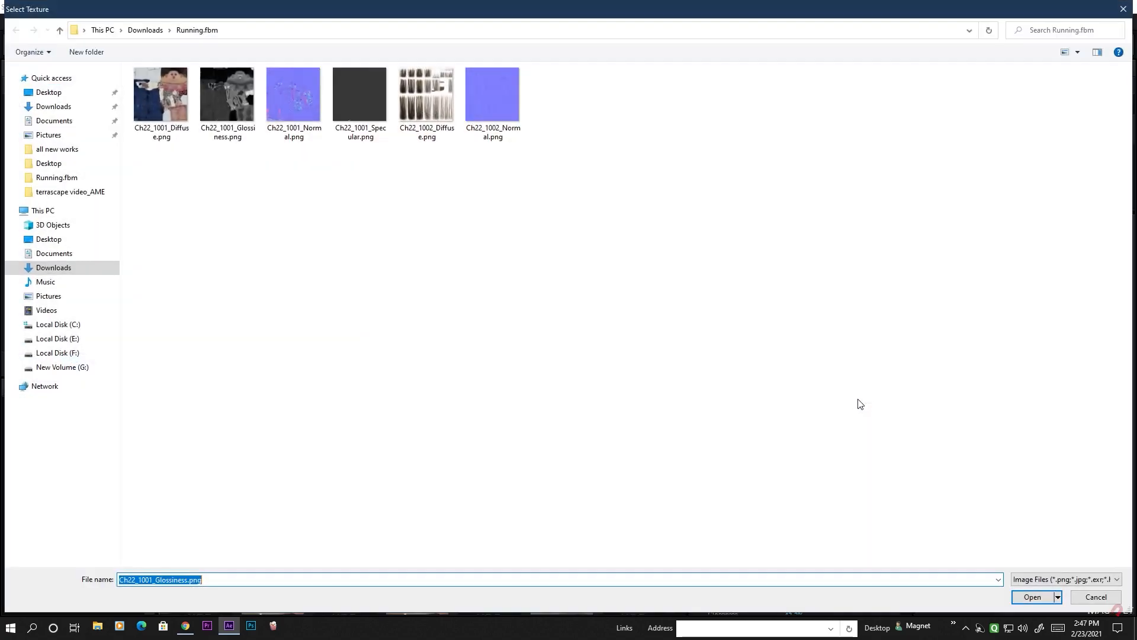
{"action": "double_click", "coordinate": [287, 81]}
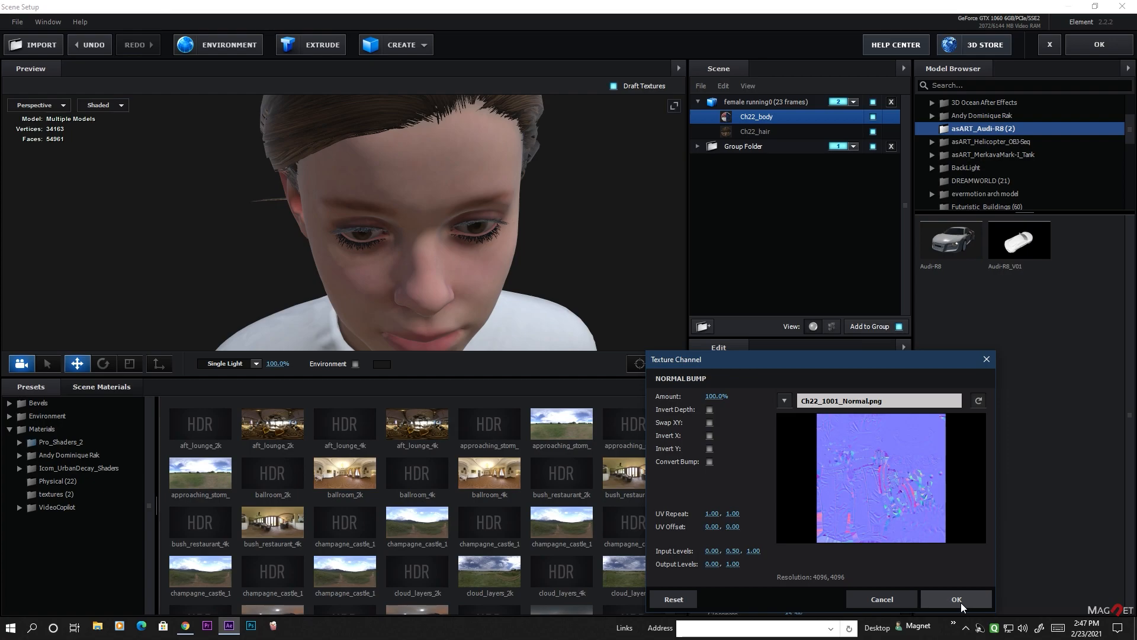
{"action": "left_click", "coordinate": [956, 599]}
Turn off Draft Textures and examine the skin and eye detail on the character's face at full resolution.
{"action": "scroll", "coordinate": [415, 276], "scroll_direction": "up", "scroll_amount": 5}
{"action": "left_click_drag", "start_coordinate": [514, 272], "coordinate": [474, 289]}
{"action": "scroll", "coordinate": [471, 289], "scroll_direction": "down", "scroll_amount": 3}
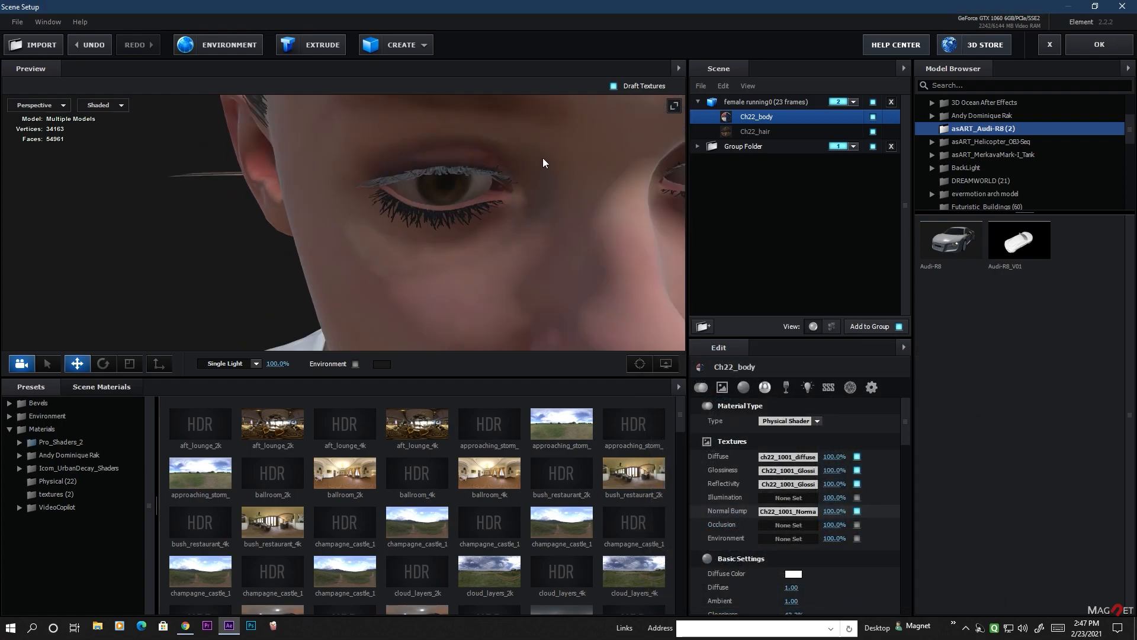
{"action": "left_click", "coordinate": [614, 87]}
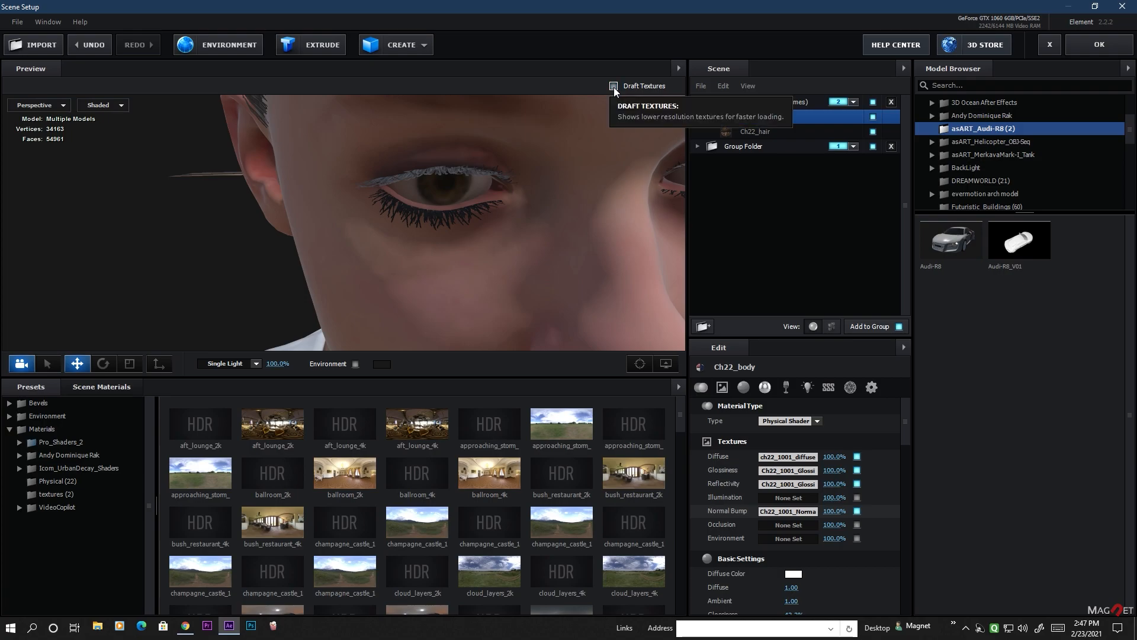
{"action": "scroll", "coordinate": [494, 275], "scroll_direction": "down", "scroll_amount": 3}
{"action": "scroll", "coordinate": [494, 275], "scroll_direction": "up", "scroll_amount": 3}
{"action": "scroll", "coordinate": [494, 275], "scroll_direction": "down", "scroll_amount": 2}
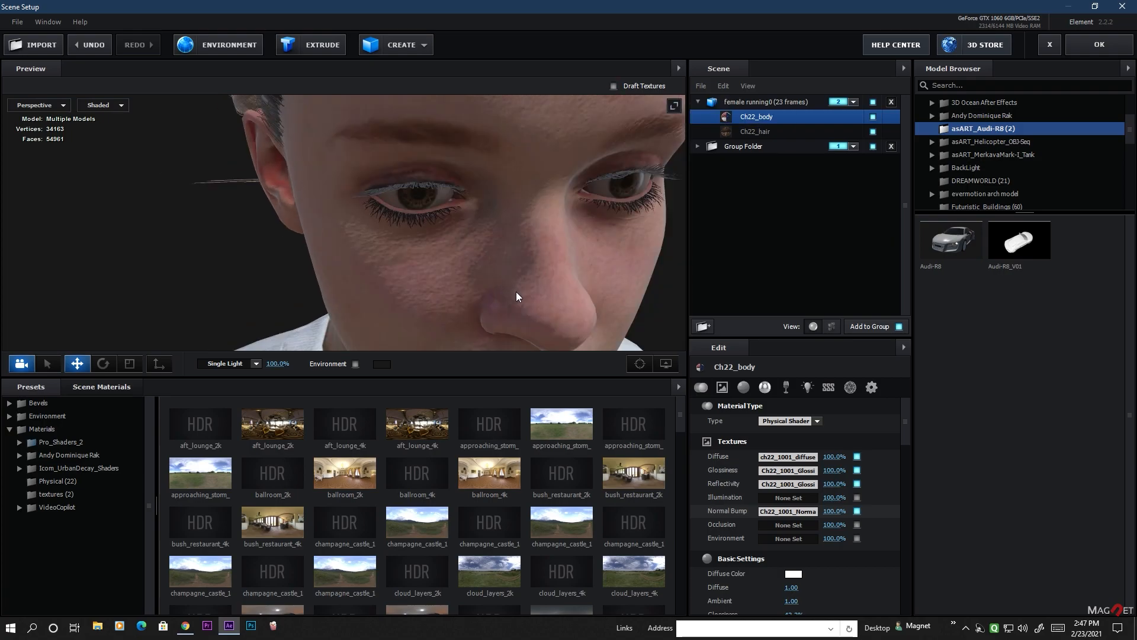
Set the Normal Bump amount of Ch22_body to 49% and check the face and shirt.
{"action": "left_click_drag", "start_coordinate": [516, 291], "coordinate": [520, 253]}
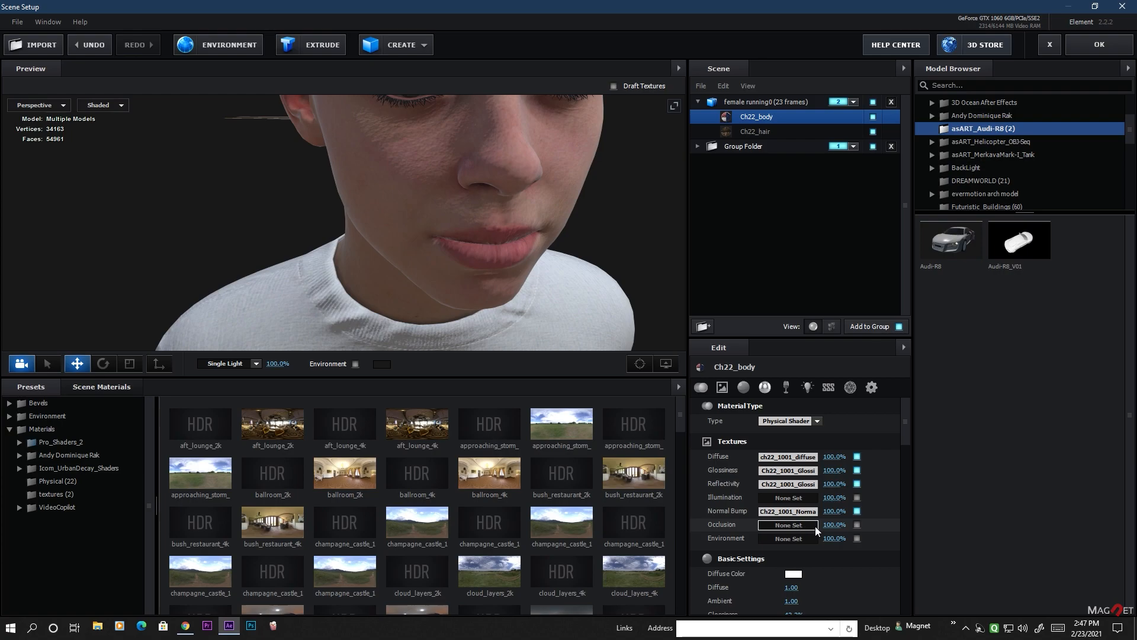
{"action": "left_click_drag", "start_coordinate": [836, 513], "coordinate": [793, 513]}
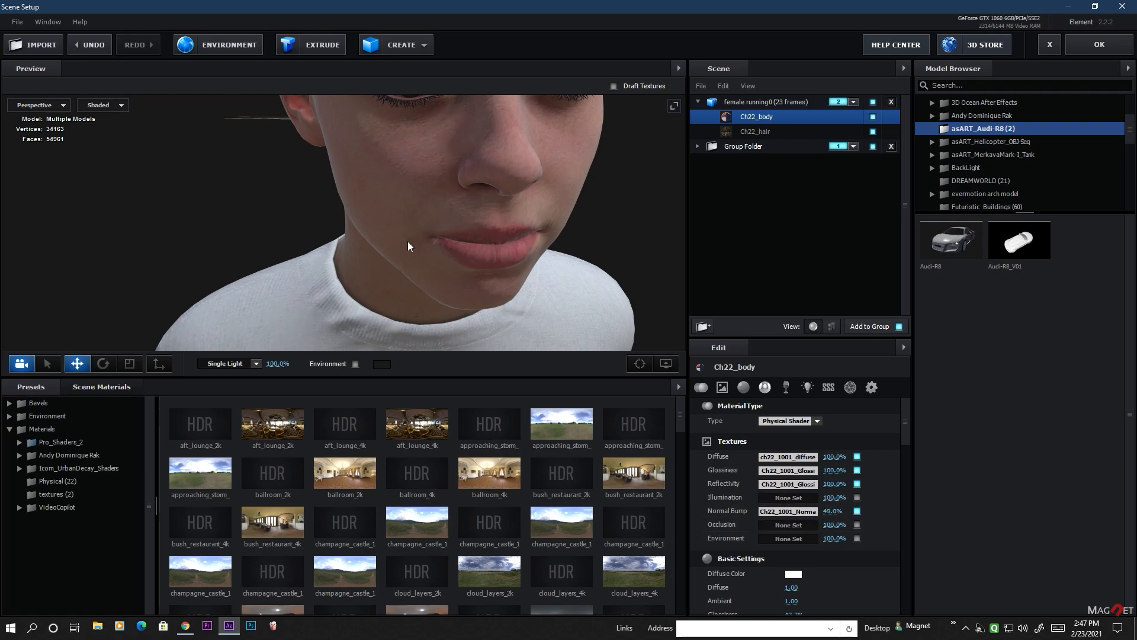
{"action": "scroll", "coordinate": [415, 242], "scroll_direction": "down", "scroll_amount": 5}
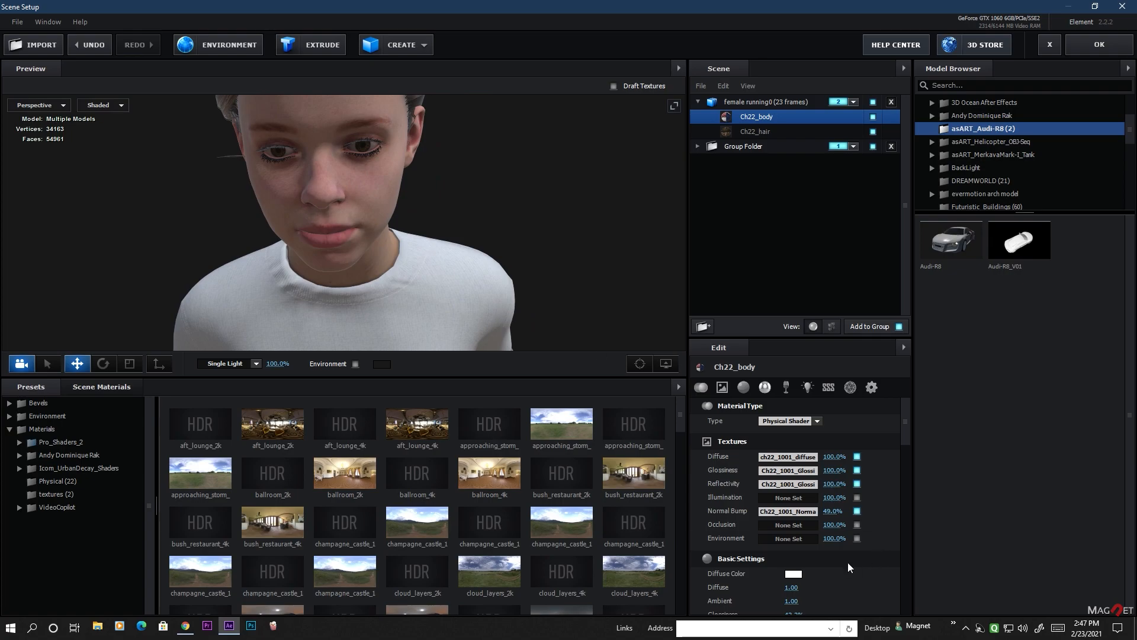
Try a Reflectivity Intensity of 18% on Ch22_body and inspect the eyes up close.
{"action": "scroll", "coordinate": [848, 563], "scroll_direction": "down", "scroll_amount": 4}
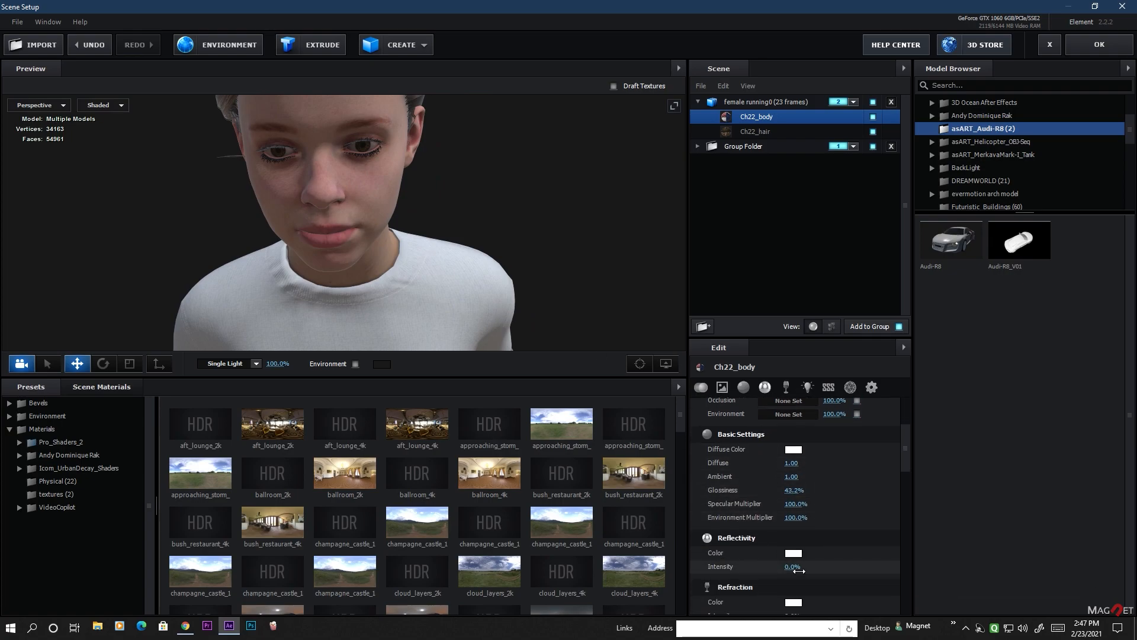
{"action": "left_click_drag", "start_coordinate": [798, 570], "coordinate": [817, 570]}
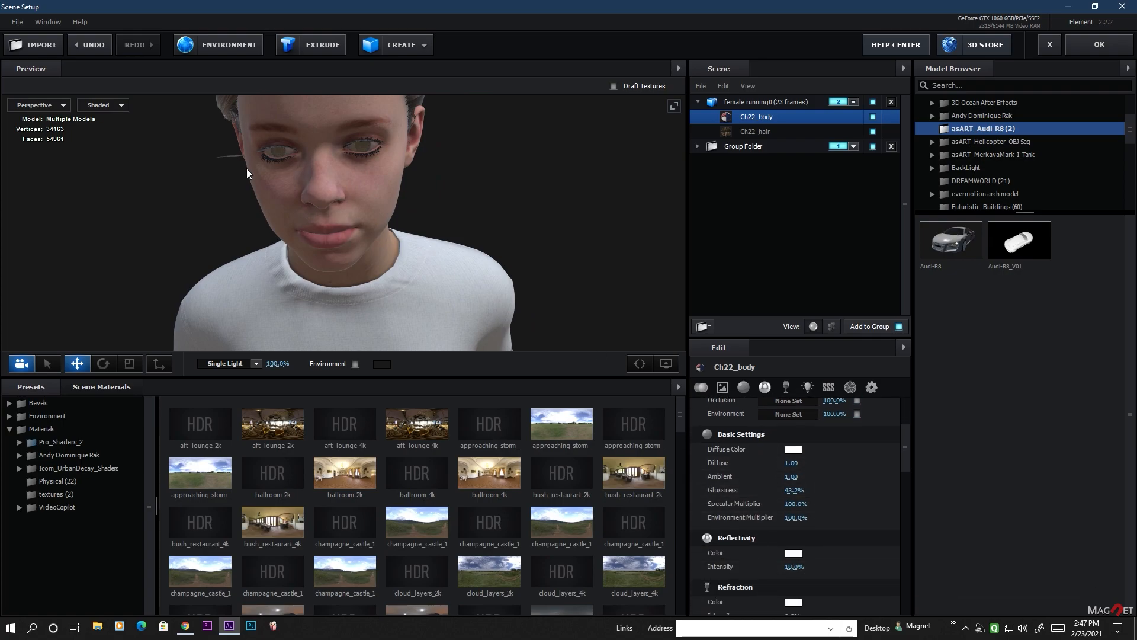
{"action": "scroll", "coordinate": [246, 168], "scroll_direction": "up", "scroll_amount": 3}
{"action": "scroll", "coordinate": [318, 180], "scroll_direction": "up", "scroll_amount": 5}
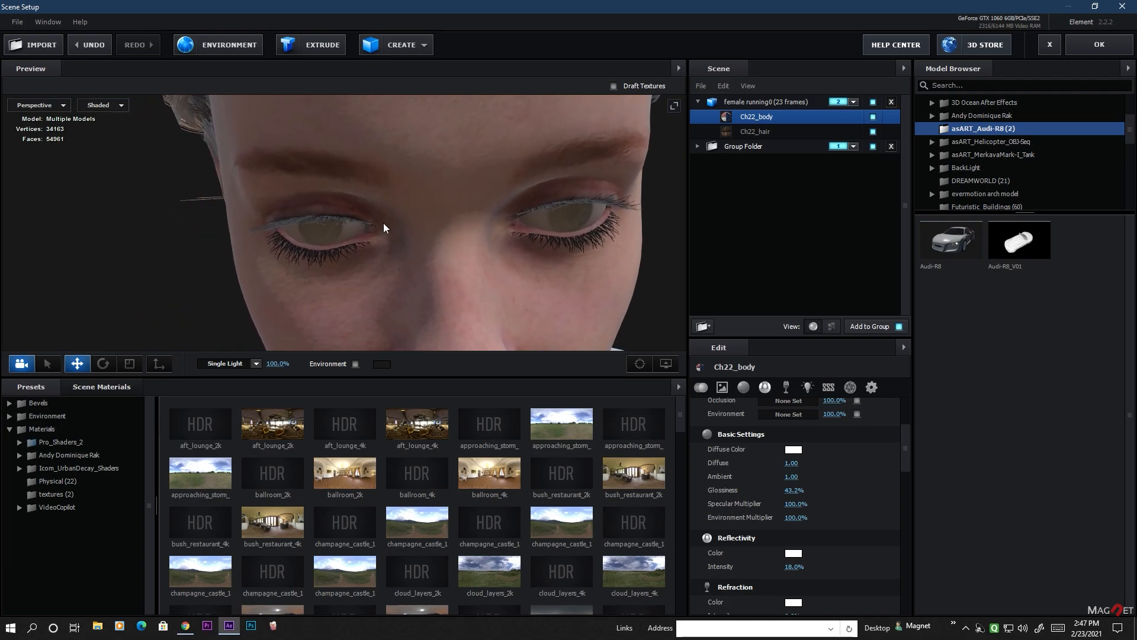
{"action": "left_click_drag", "start_coordinate": [378, 262], "coordinate": [381, 222]}
{"action": "scroll", "coordinate": [388, 232], "scroll_direction": "up", "scroll_amount": 3}
Set the Glossiness of Ch22_body to 82% and its Reflectivity Intensity to 6%, checking the whole figure.
{"action": "left_click_drag", "start_coordinate": [793, 490], "coordinate": [844, 498]}
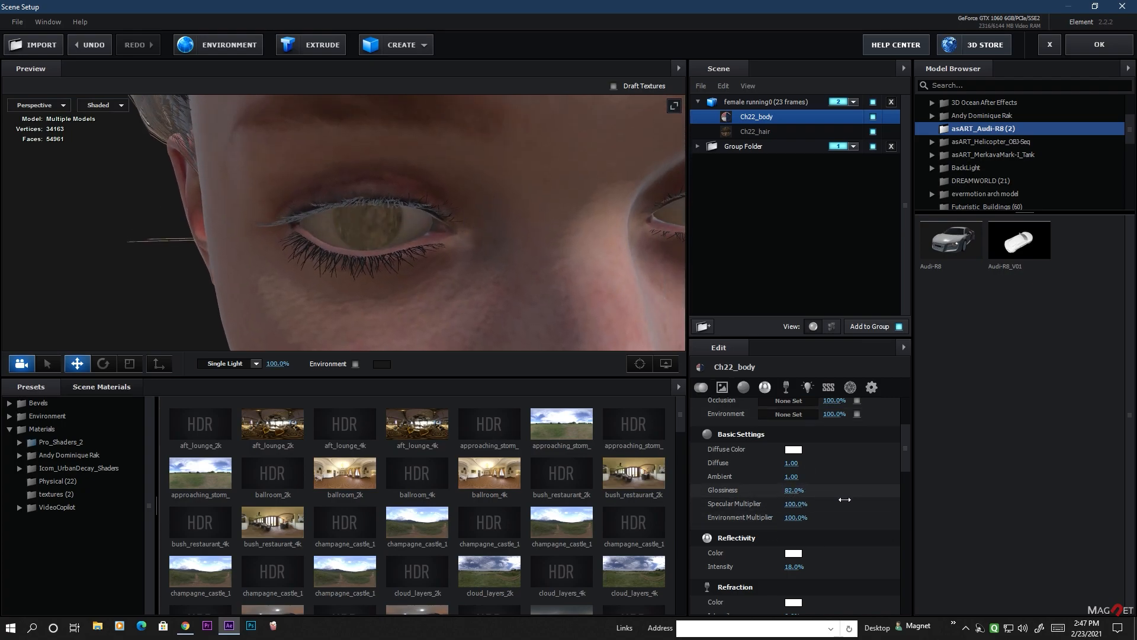
{"action": "scroll", "coordinate": [497, 277], "scroll_direction": "down", "scroll_amount": 3}
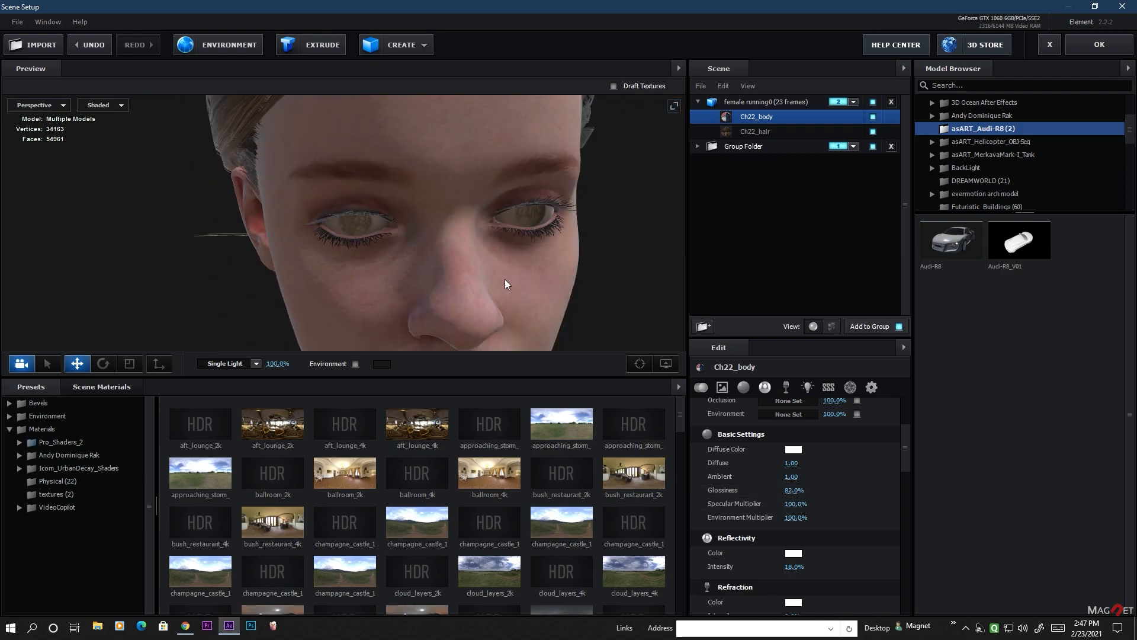
{"action": "left_click_drag", "start_coordinate": [802, 574], "coordinate": [800, 577]}
{"action": "scroll", "coordinate": [424, 286], "scroll_direction": "down", "scroll_amount": 5}
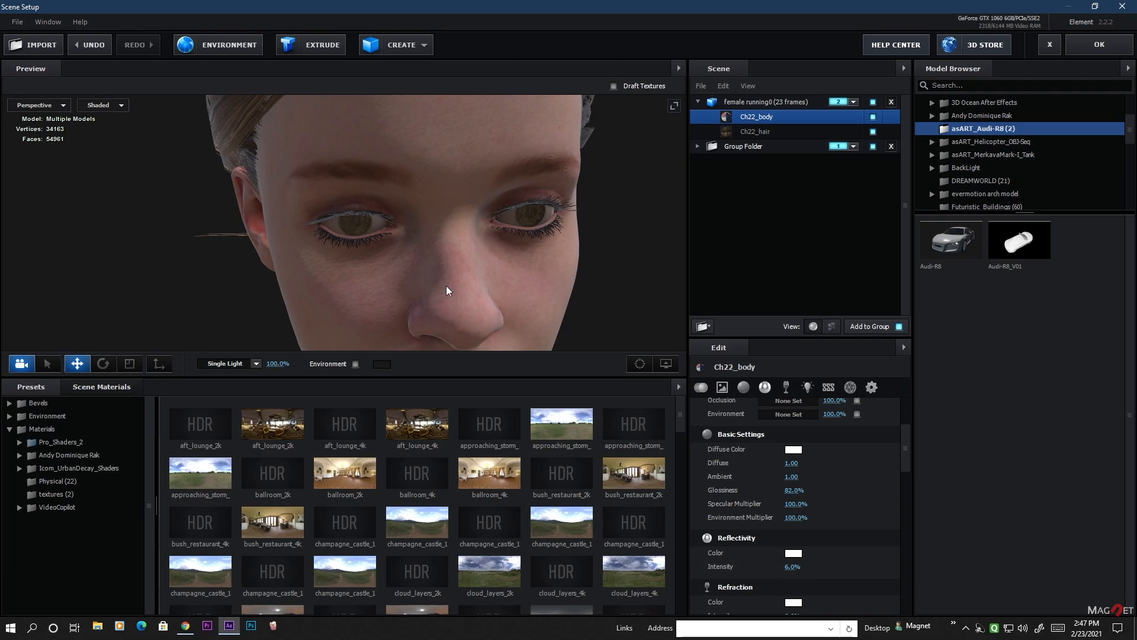
{"action": "mouse_move", "coordinate": [463, 287]}
{"action": "left_mouse_down"}
{"action": "mouse_move", "coordinate": [389, 254]}
{"action": "mouse_move", "coordinate": [482, 219]}
{"action": "mouse_move", "coordinate": [464, 277]}
{"action": "left_mouse_up"}
{"action": "scroll", "coordinate": [389, 254], "scroll_direction": "down", "scroll_amount": 5}
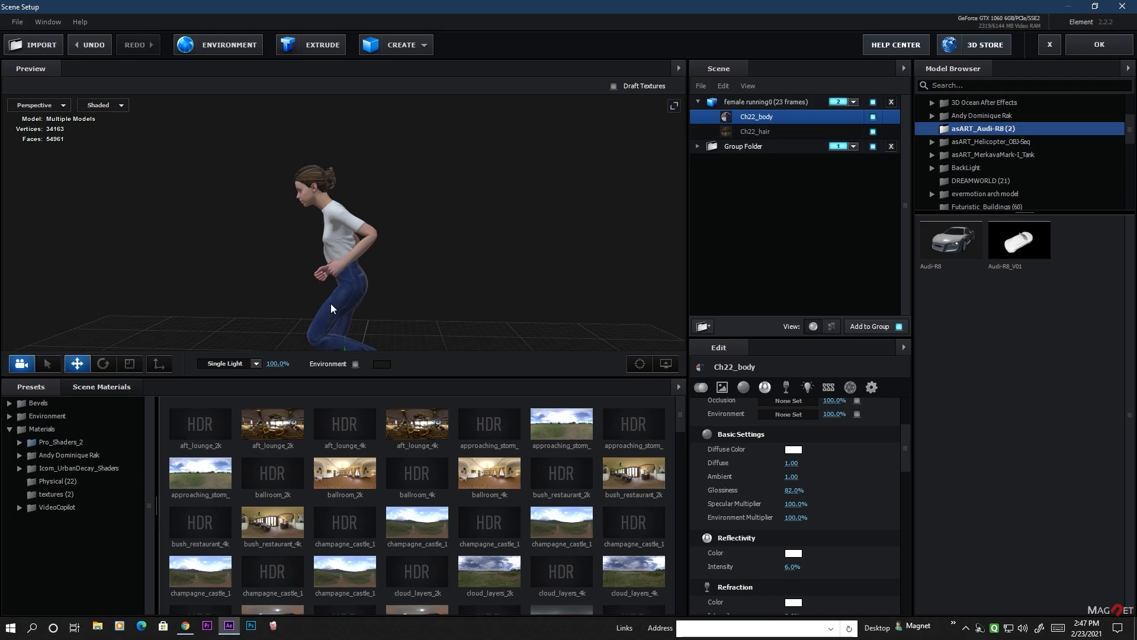
Select the landscape's Group Folder, check it in the preview, and apply the scene setup to the composition.
{"action": "left_click", "coordinate": [763, 101]}
{"action": "left_click", "coordinate": [731, 148]}
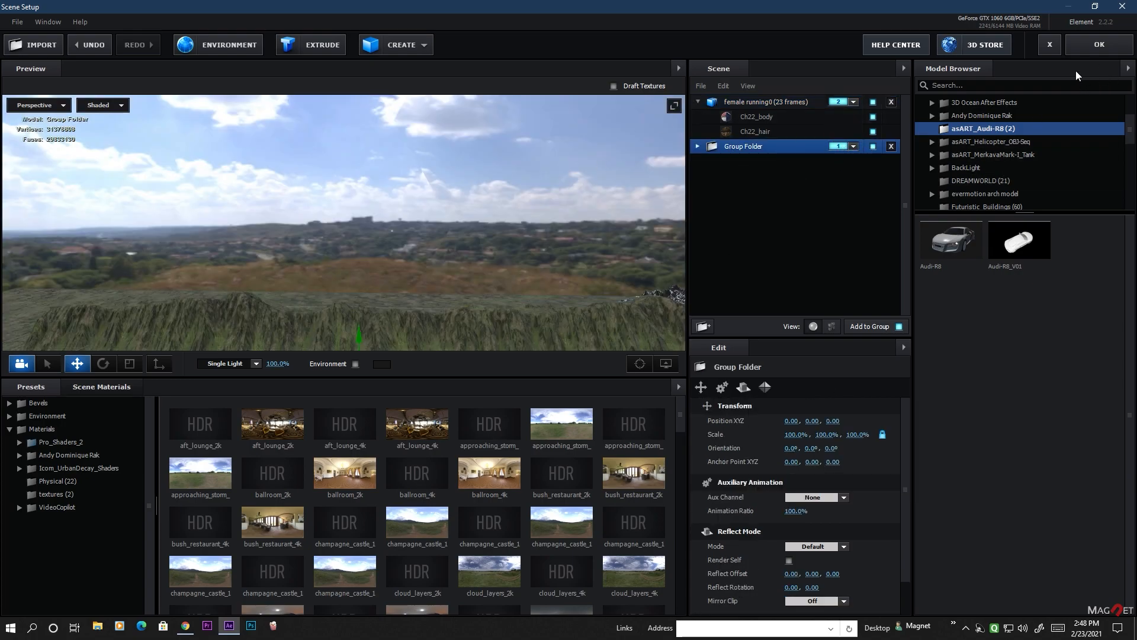
{"action": "left_click_drag", "start_coordinate": [380, 277], "coordinate": [475, 315]}
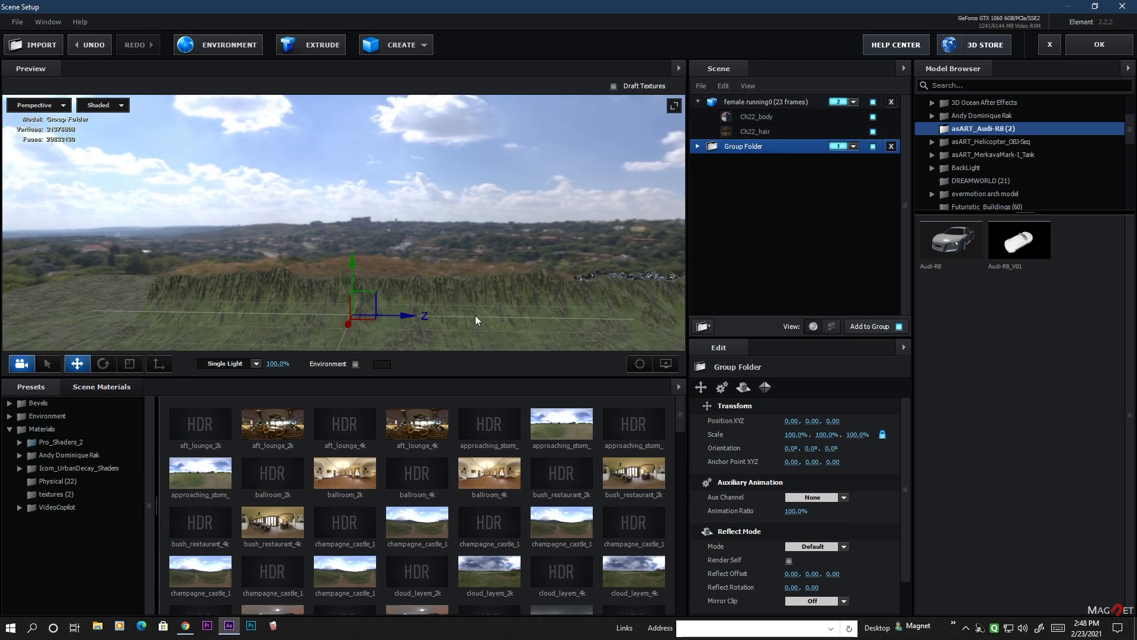
{"action": "left_click", "coordinate": [1119, 47]}
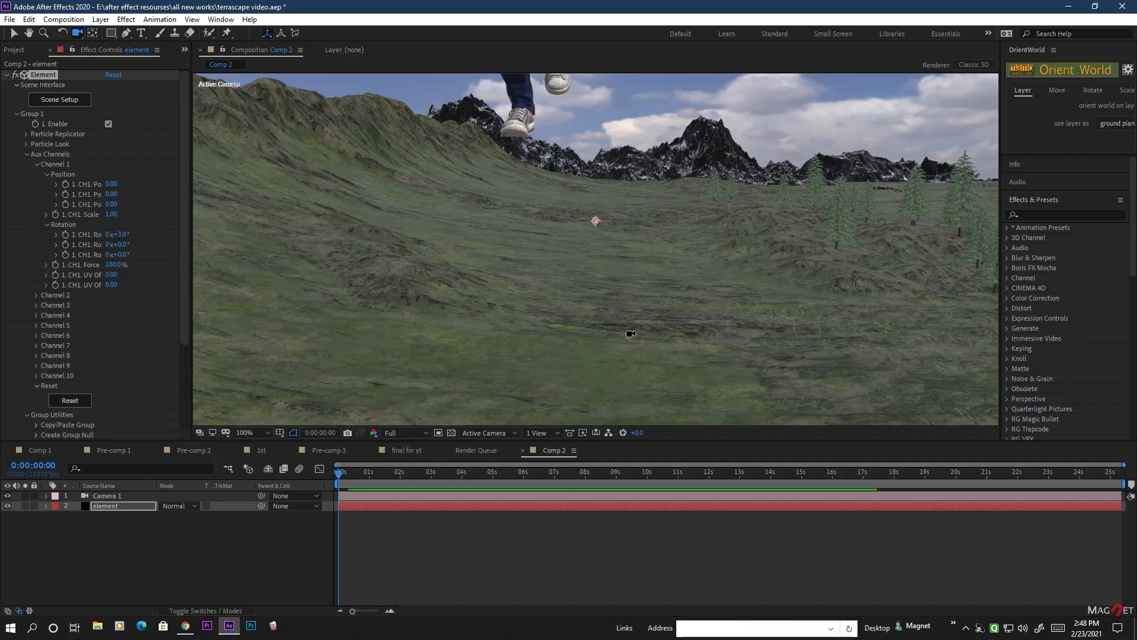
Reposition the camera in Comp 2 to frame the whole running woman from the side above the terrain.
{"action": "left_click_drag", "start_coordinate": [599, 332], "coordinate": [554, 318]}
{"action": "mouse_move", "coordinate": [705, 311]}
{"action": "left_mouse_down"}
{"action": "mouse_move", "coordinate": [736, 310]}
{"action": "mouse_move", "coordinate": [701, 307]}
{"action": "left_mouse_up"}
{"action": "left_click_drag", "start_coordinate": [517, 330], "coordinate": [666, 260]}
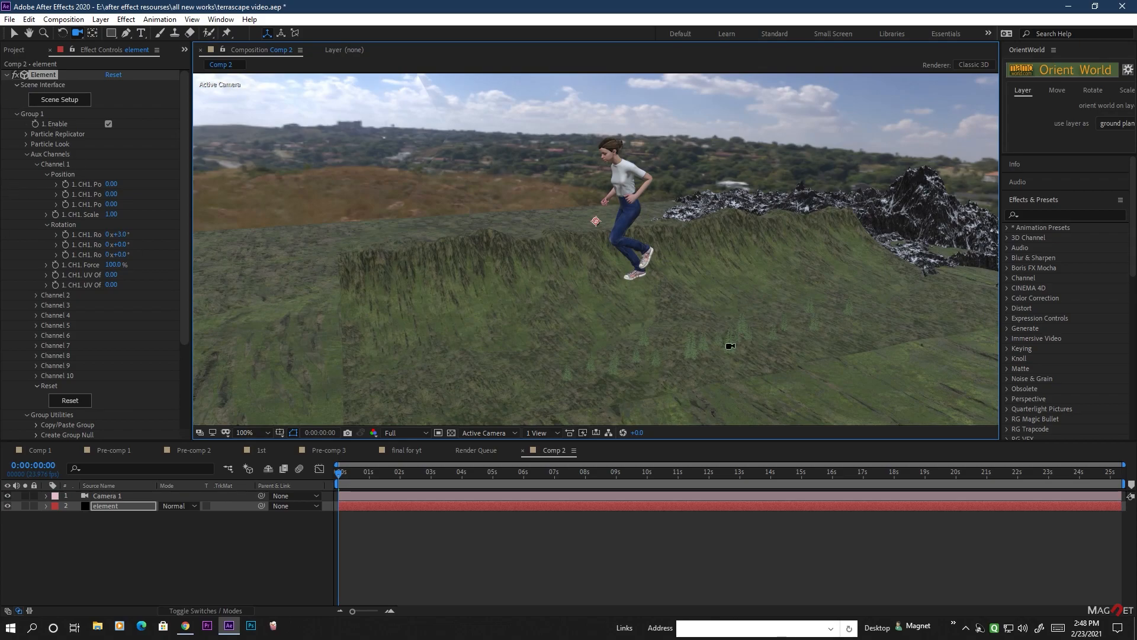
Create a group null for Group 2 of the Element effect.
{"action": "left_click", "coordinate": [16, 114]}
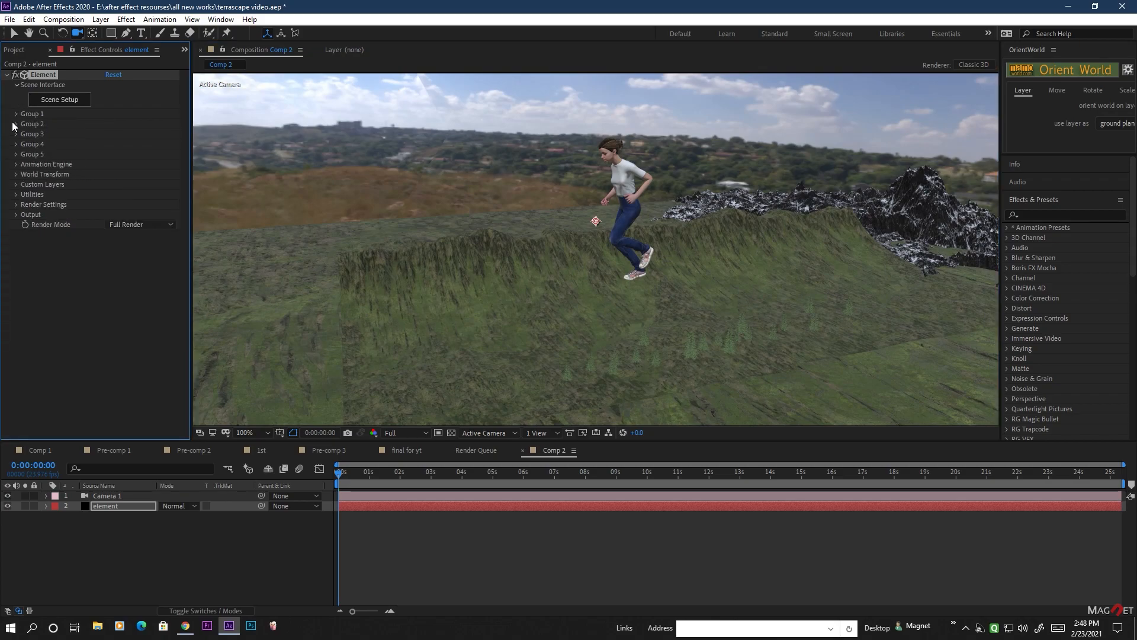
{"action": "left_click", "coordinate": [16, 124]}
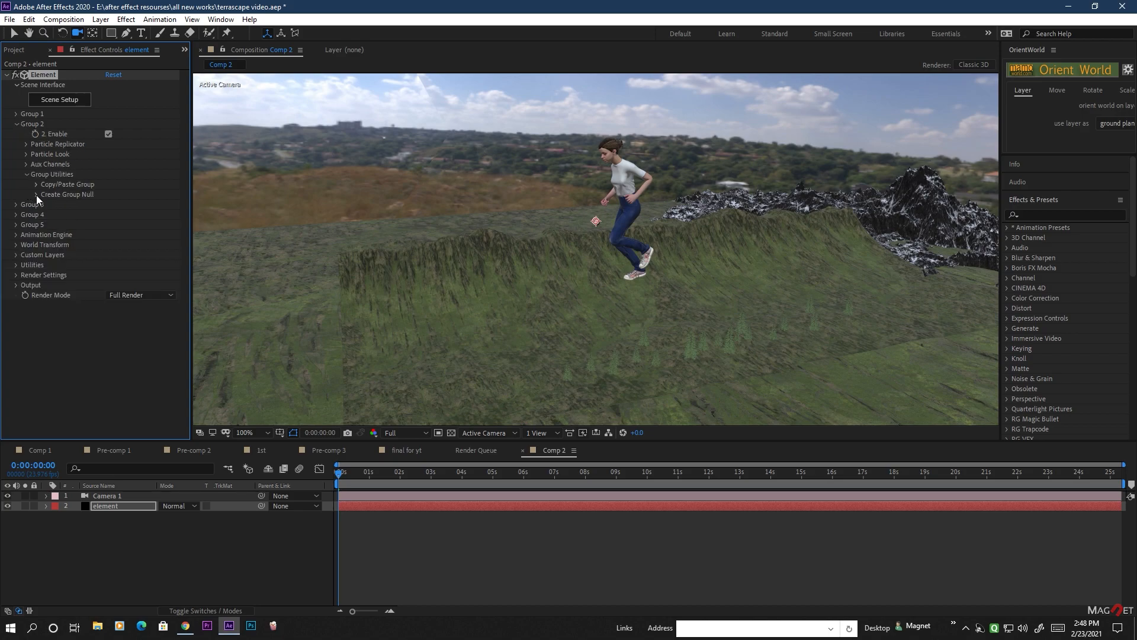
{"action": "left_click", "coordinate": [37, 194]}
{"action": "left_click", "coordinate": [69, 209]}
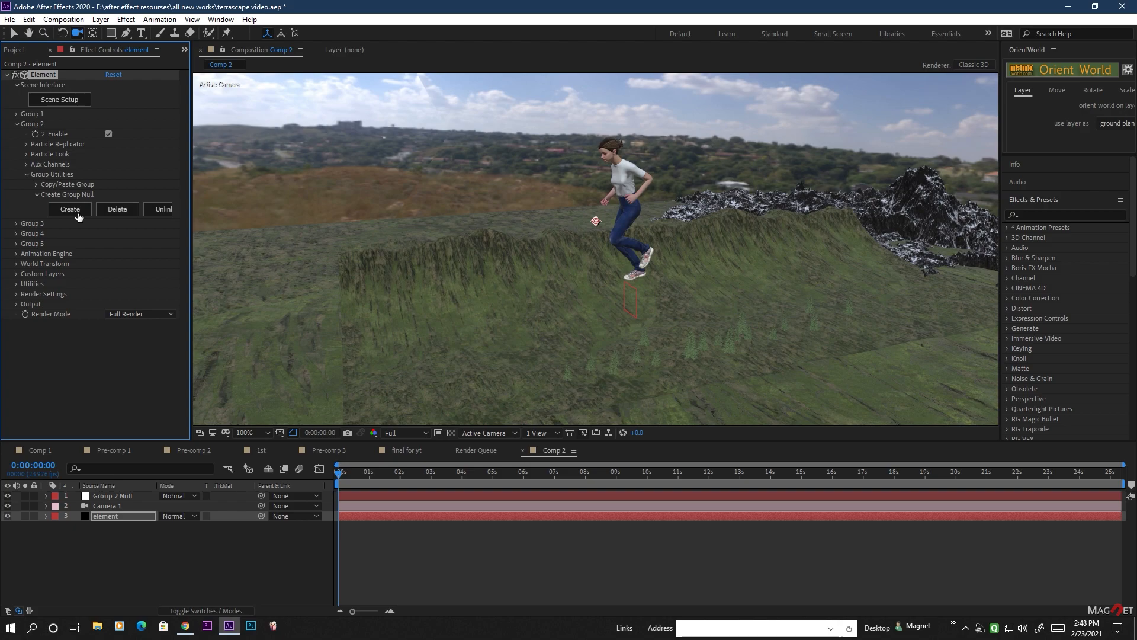
Rename the Group 2 null layer as girl.
{"action": "left_click", "coordinate": [103, 498]}
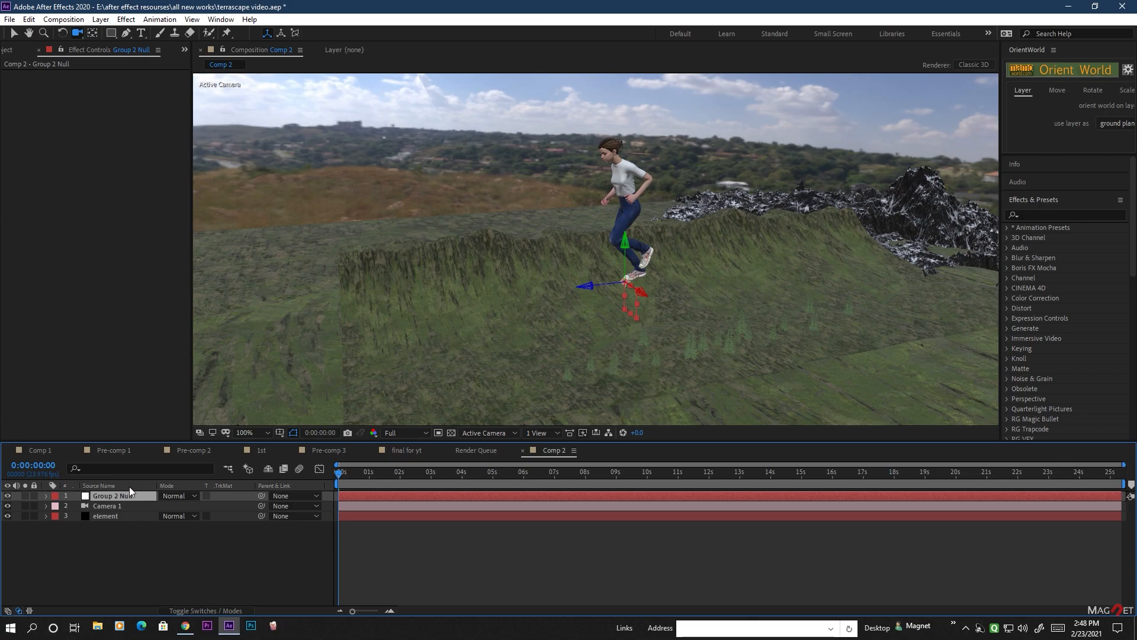
{"action": "key", "text": "Return"}
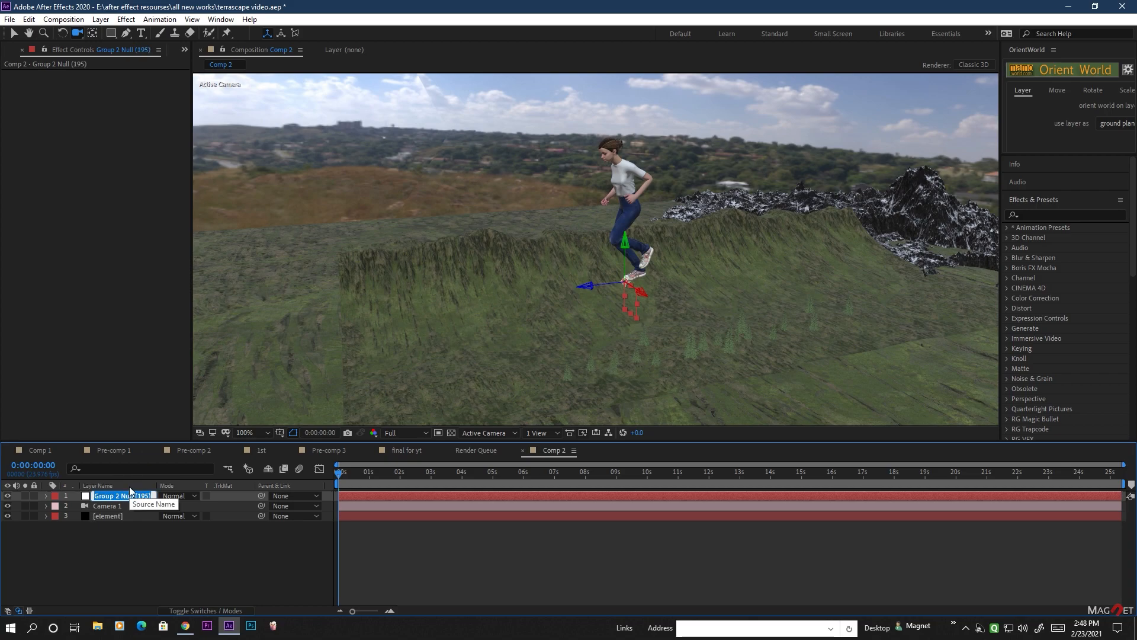
{"action": "type", "text": "girl"}
{"action": "left_click", "coordinate": [132, 532]}
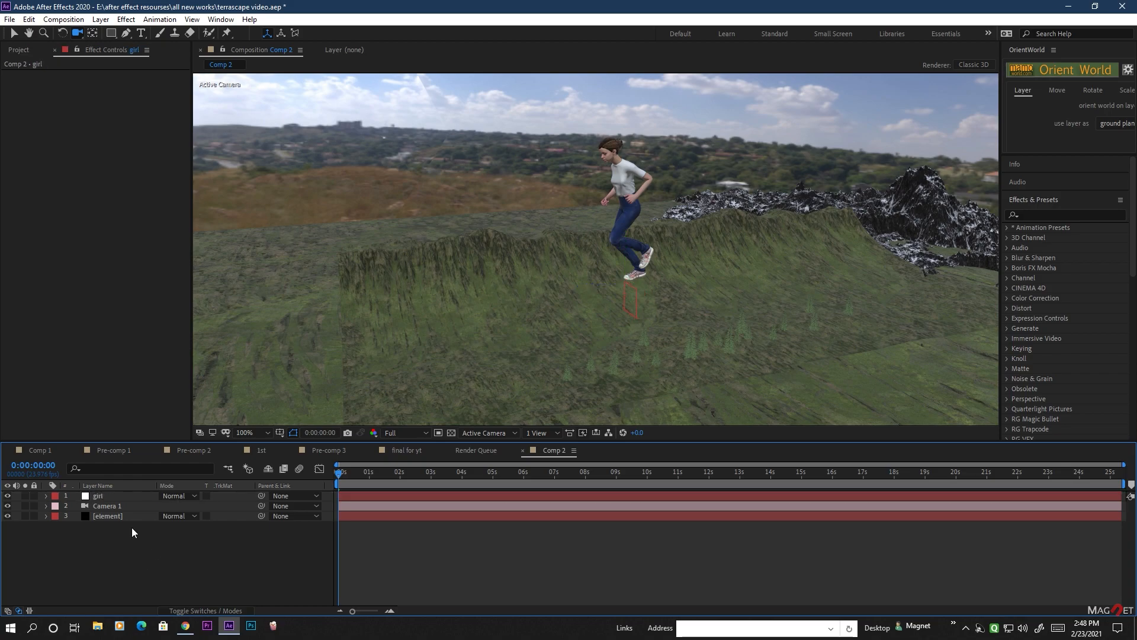
Scale the girl null down to 29% and lower it to a Y position of 516.
{"action": "left_click", "coordinate": [102, 495]}
{"action": "key", "text": "s"}
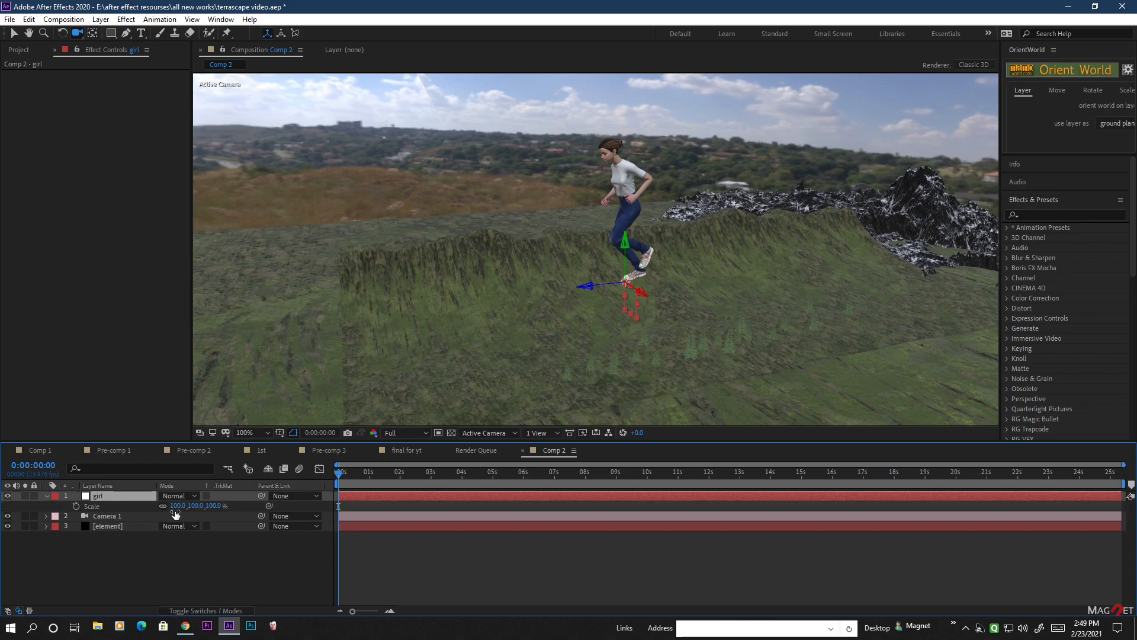
{"action": "left_click_drag", "start_coordinate": [186, 510], "coordinate": [155, 523]}
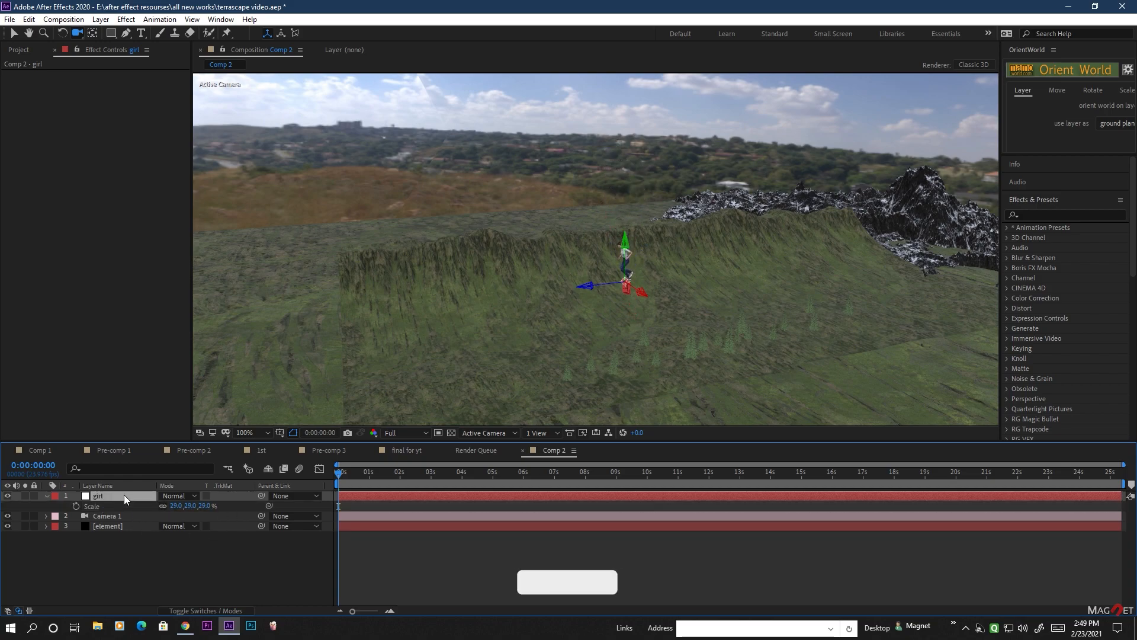
{"action": "key", "text": "shift+p"}
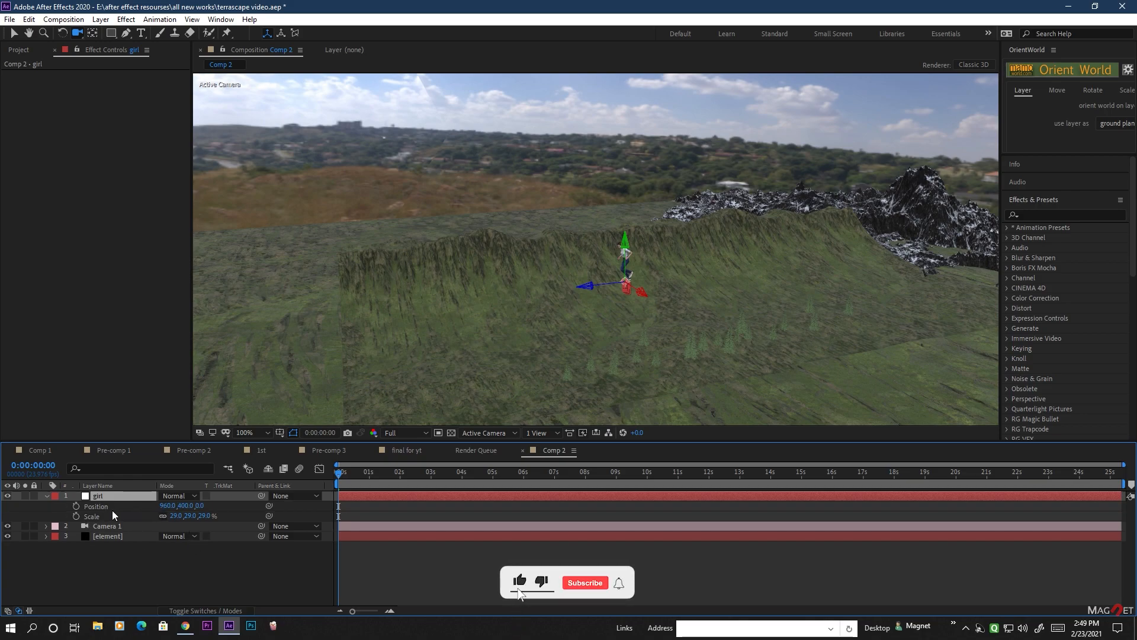
{"action": "left_click_drag", "start_coordinate": [183, 505], "coordinate": [236, 529]}
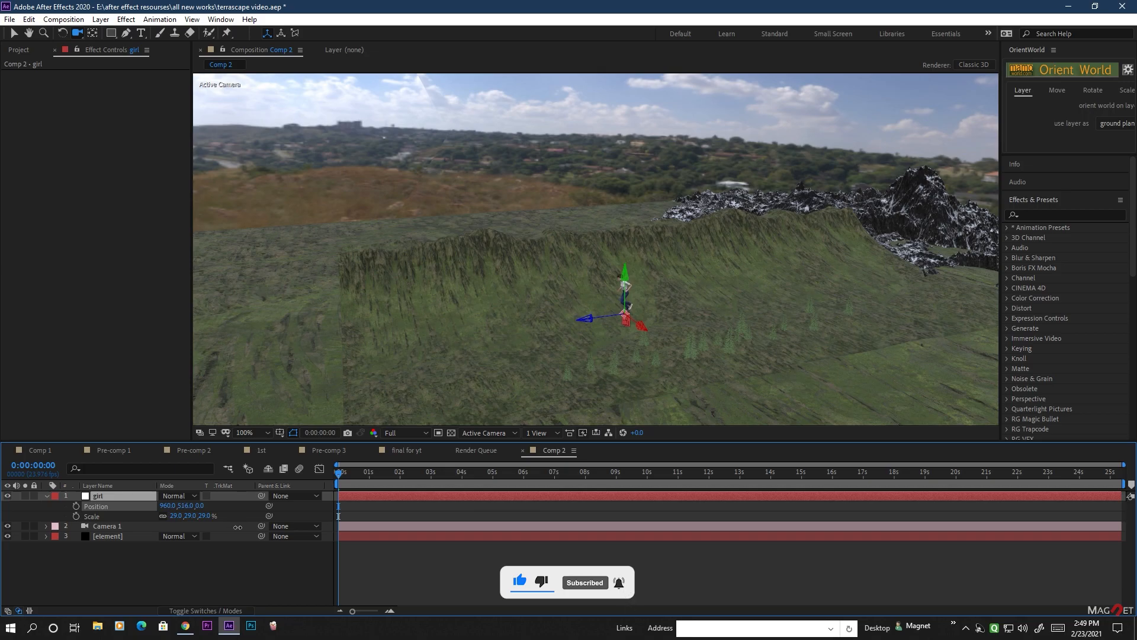
Compare the running woman with the trees up close and reduce the girl null's scale to 7%.
{"action": "left_click_drag", "start_coordinate": [684, 374], "coordinate": [715, 236]}
{"action": "left_click_drag", "start_coordinate": [757, 384], "coordinate": [659, 304]}
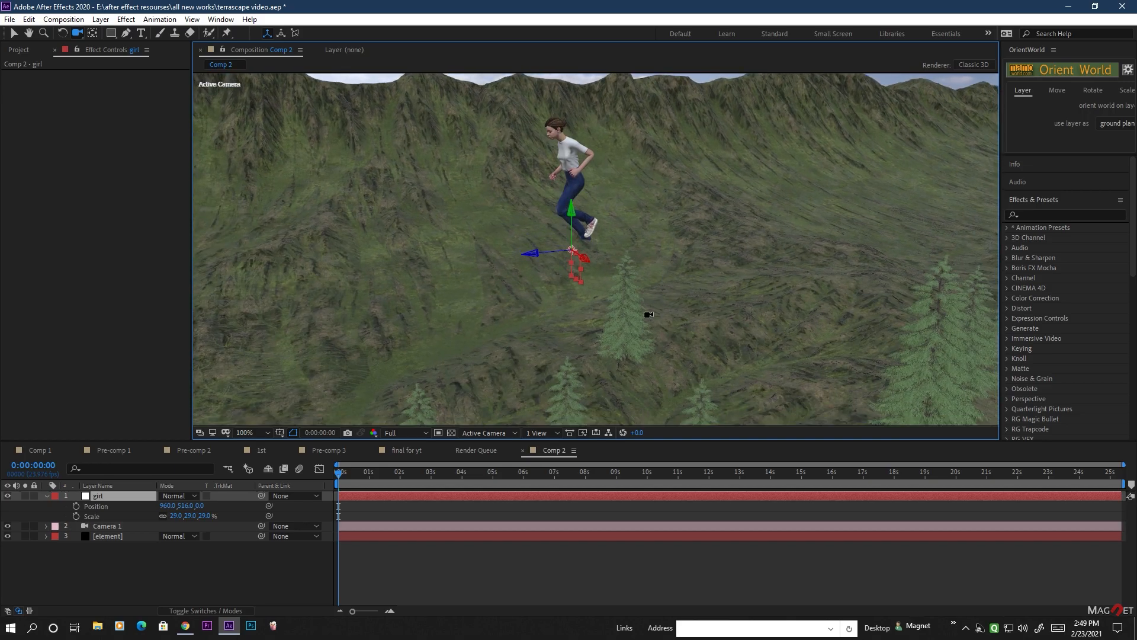
{"action": "left_click_drag", "start_coordinate": [472, 335], "coordinate": [601, 333]}
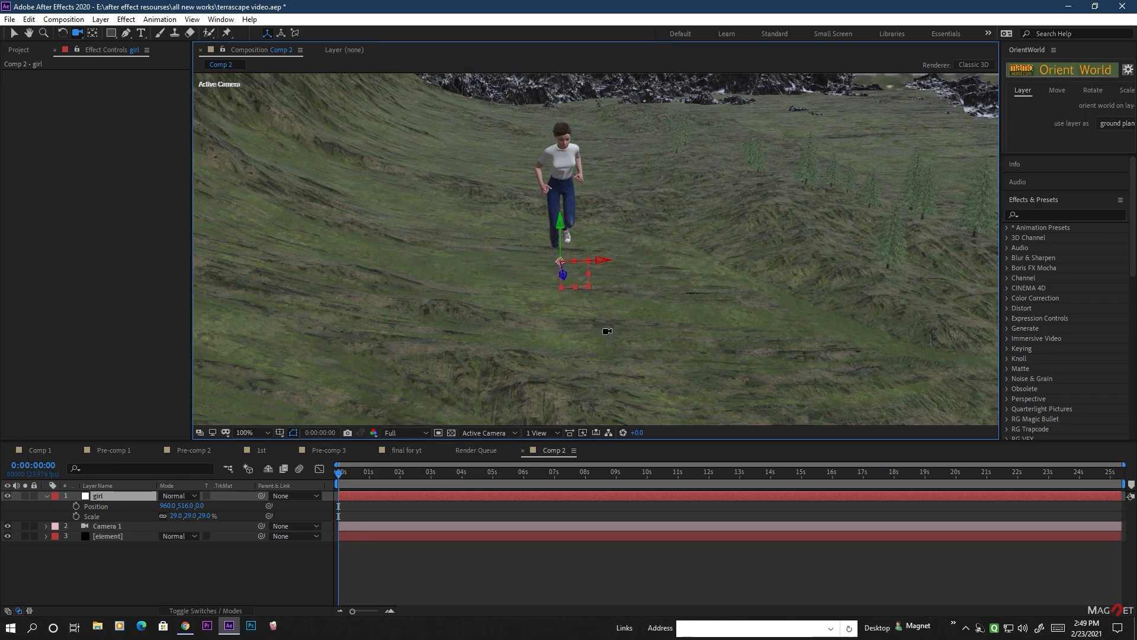
{"action": "left_click_drag", "start_coordinate": [639, 365], "coordinate": [761, 339]}
{"action": "left_click_drag", "start_coordinate": [695, 274], "coordinate": [497, 250]}
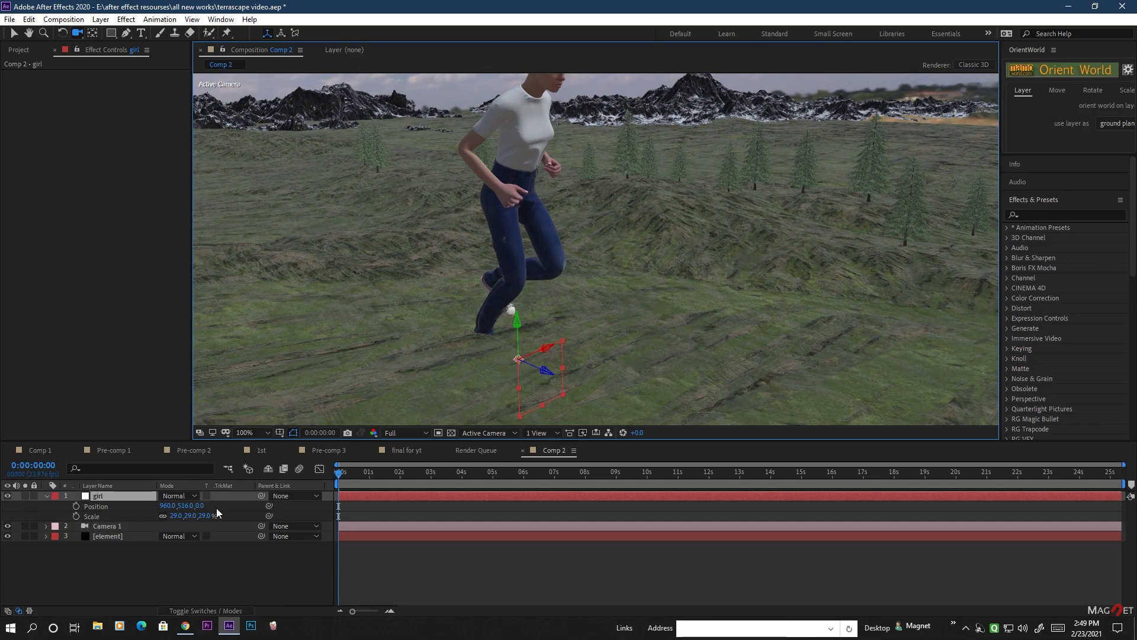
{"action": "left_click_drag", "start_coordinate": [180, 517], "coordinate": [176, 525]}
Move the girl null along its X axis to the large tree, at about X 1292.
{"action": "left_click_drag", "start_coordinate": [733, 360], "coordinate": [524, 320]}
{"action": "left_click_drag", "start_coordinate": [596, 351], "coordinate": [535, 332]}
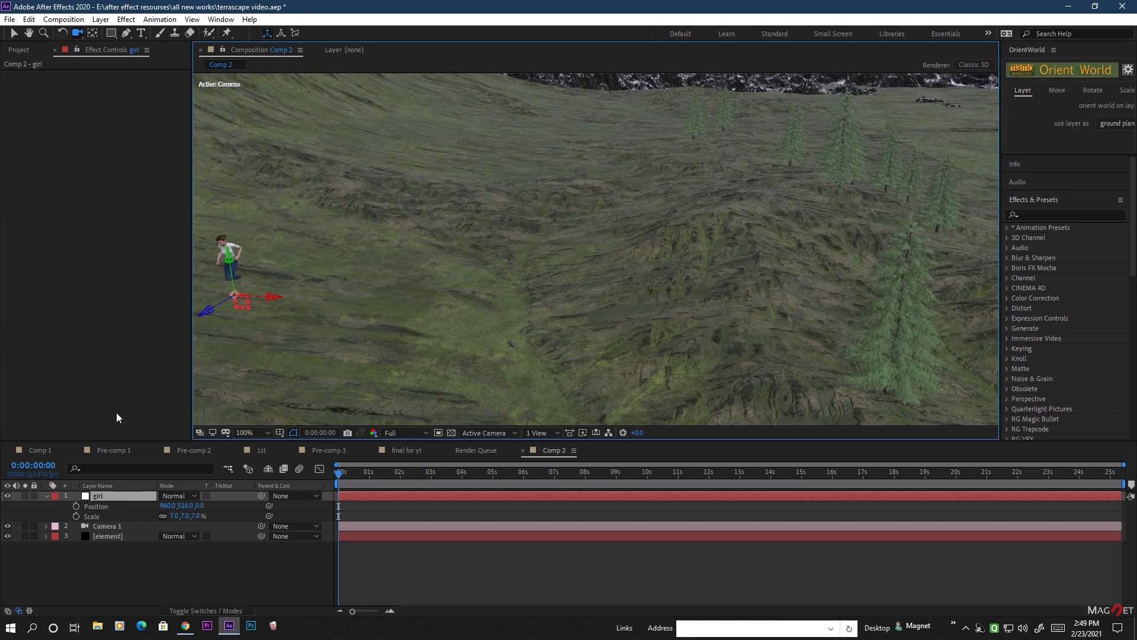
{"action": "left_click", "coordinate": [15, 35]}
{"action": "left_click_drag", "start_coordinate": [269, 301], "coordinate": [791, 320]}
{"action": "left_click_drag", "start_coordinate": [632, 323], "coordinate": [467, 325]}
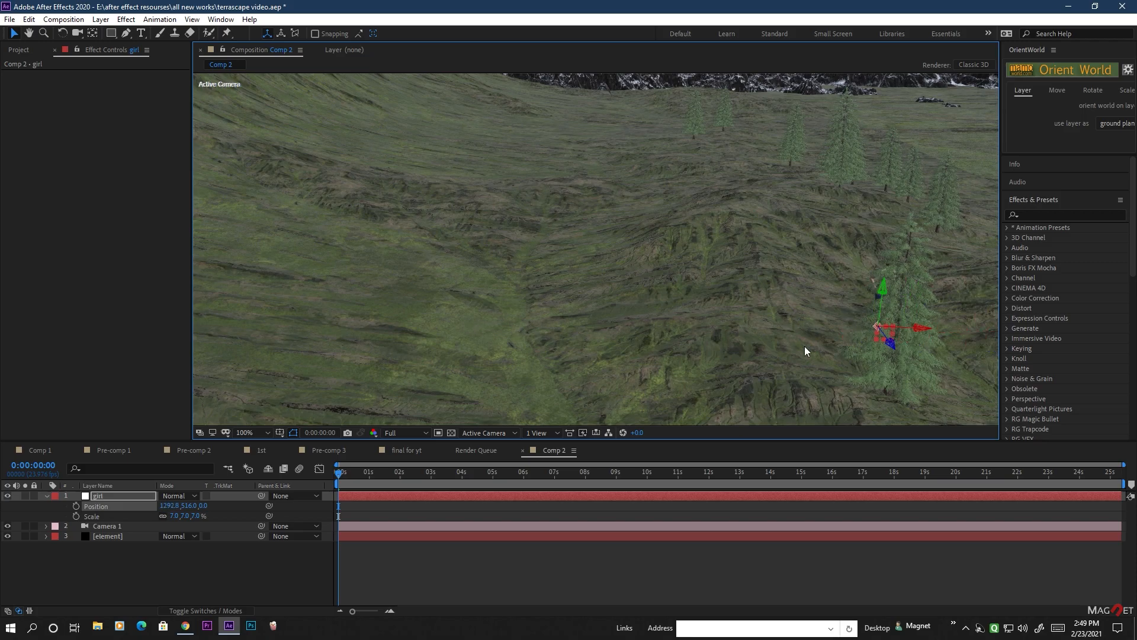
Shift the girl null along its Z axis to about -75.6, closer to the nearby tree.
{"action": "left_click", "coordinate": [77, 33]}
{"action": "left_click_drag", "start_coordinate": [758, 355], "coordinate": [665, 302]}
{"action": "left_click_drag", "start_coordinate": [635, 361], "coordinate": [636, 270]}
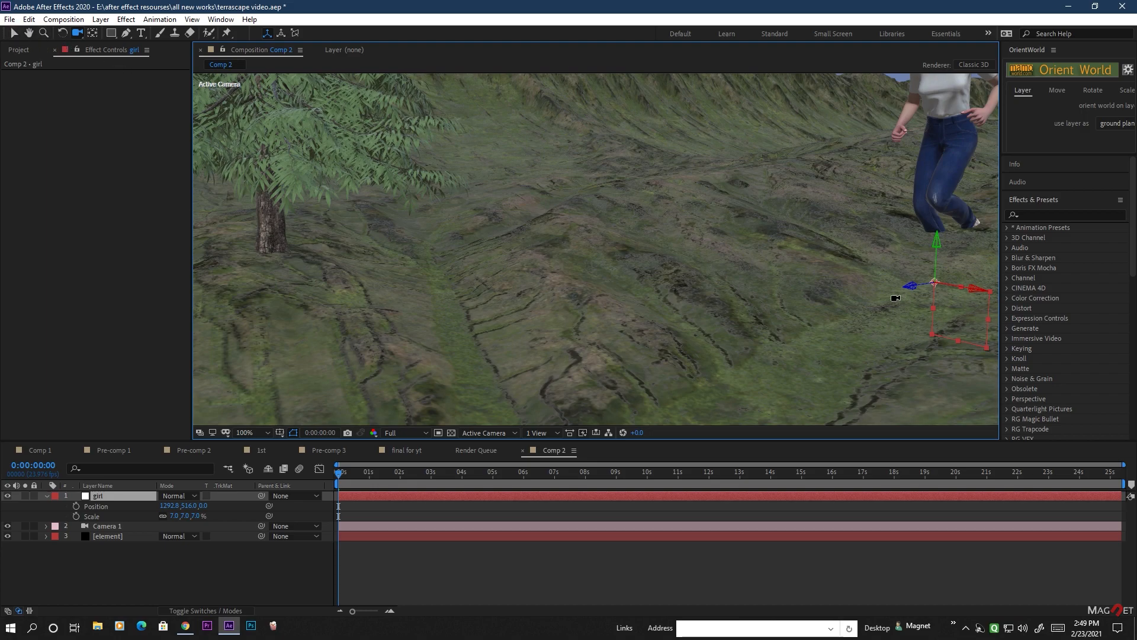
{"action": "left_click", "coordinate": [13, 34]}
{"action": "left_click_drag", "start_coordinate": [914, 290], "coordinate": [881, 283]}
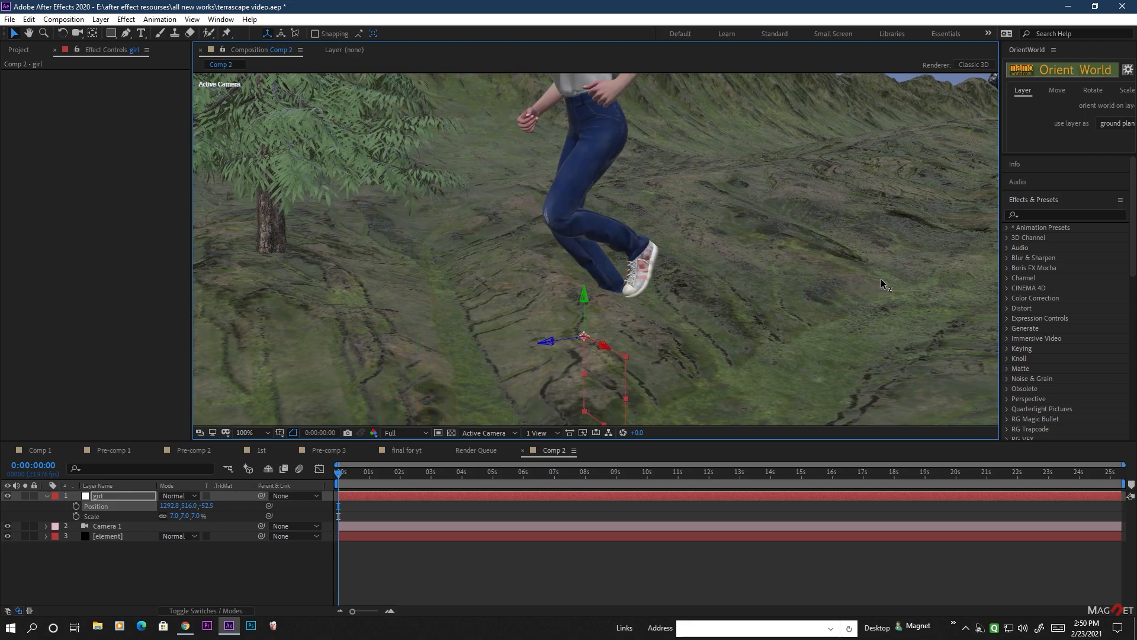
{"action": "mouse_move", "coordinate": [550, 345]}
{"action": "left_mouse_down"}
{"action": "mouse_move", "coordinate": [506, 348]}
{"action": "mouse_move", "coordinate": [538, 351]}
{"action": "left_mouse_up"}
Reduce the girl null's scale to 2.3% to suit the nearby tree.
{"action": "scroll", "coordinate": [527, 355], "scroll_direction": "down", "scroll_amount": 2}
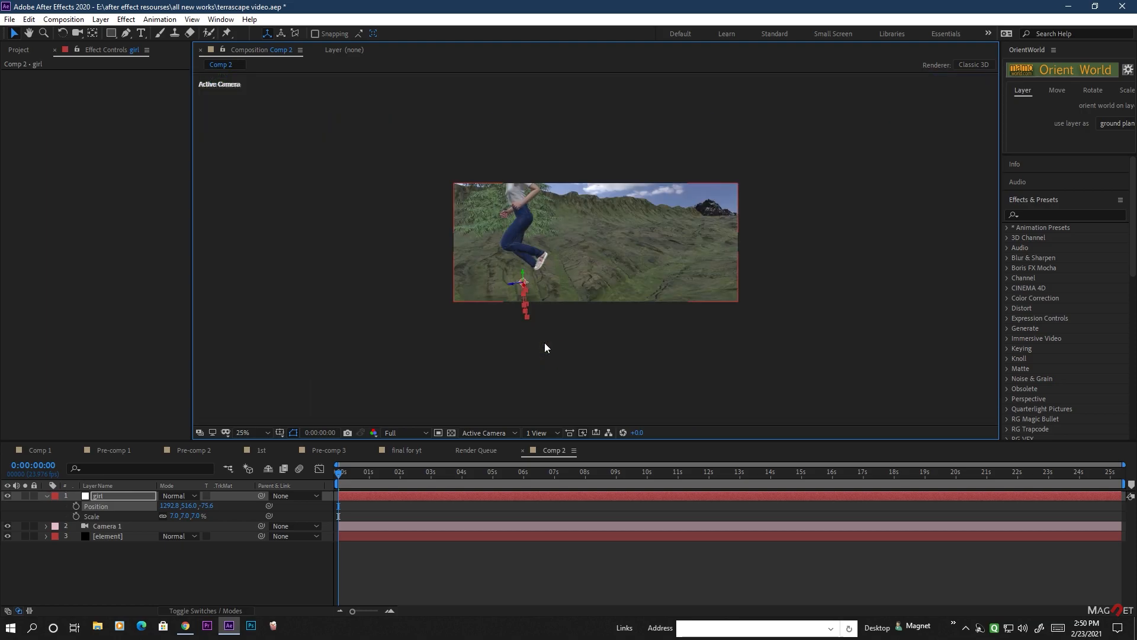
{"action": "scroll", "coordinate": [545, 346], "scroll_direction": "up", "scroll_amount": 1}
{"action": "left_click", "coordinate": [77, 34]}
{"action": "left_click_drag", "start_coordinate": [405, 267], "coordinate": [560, 272]}
{"action": "scroll", "coordinate": [560, 272], "scroll_direction": "up", "scroll_amount": 1}
{"action": "left_click_drag", "start_coordinate": [321, 271], "coordinate": [336, 273]}
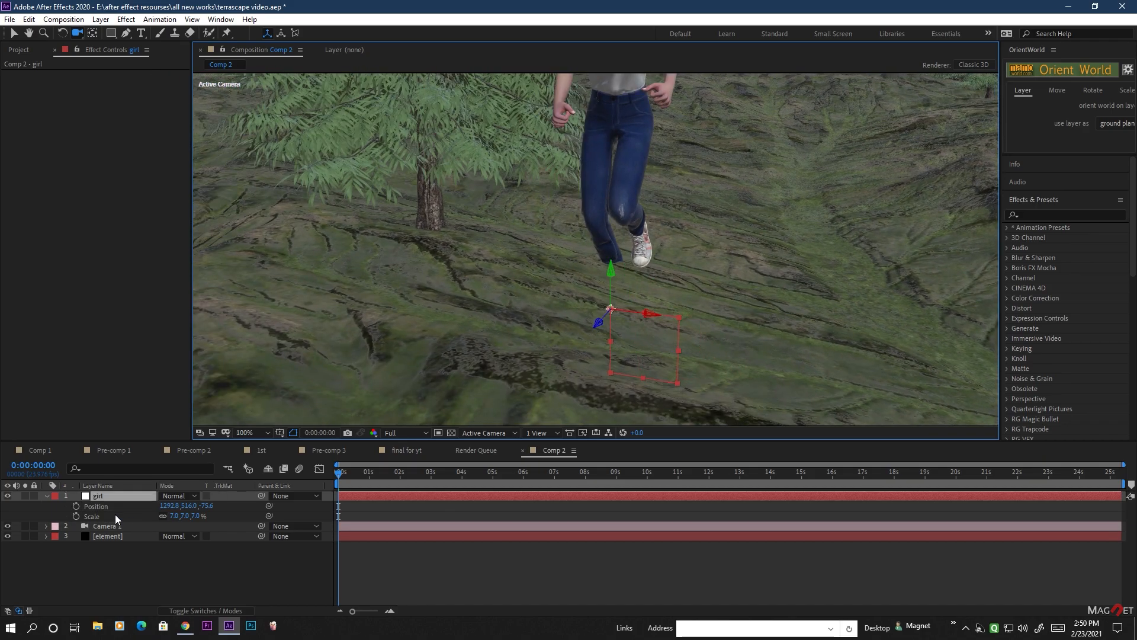
{"action": "left_click_drag", "start_coordinate": [179, 524], "coordinate": [167, 536]}
Move the girl null beside the tree trunk at X 1278 and raise it onto the ground at Y 510.1.
{"action": "left_click_drag", "start_coordinate": [503, 316], "coordinate": [481, 273]}
{"action": "left_click", "coordinate": [15, 33]}
{"action": "mouse_move", "coordinate": [629, 360]}
{"action": "left_mouse_down"}
{"action": "mouse_move", "coordinate": [559, 352]}
{"action": "mouse_move", "coordinate": [621, 344]}
{"action": "left_mouse_up"}
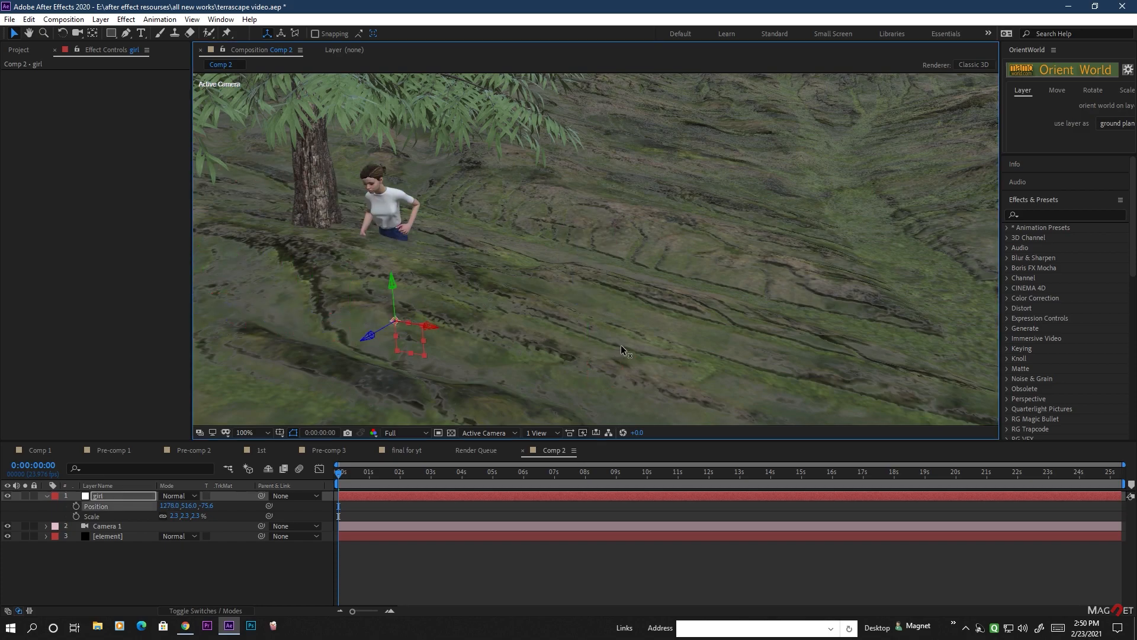
{"action": "left_click", "coordinate": [394, 284]}
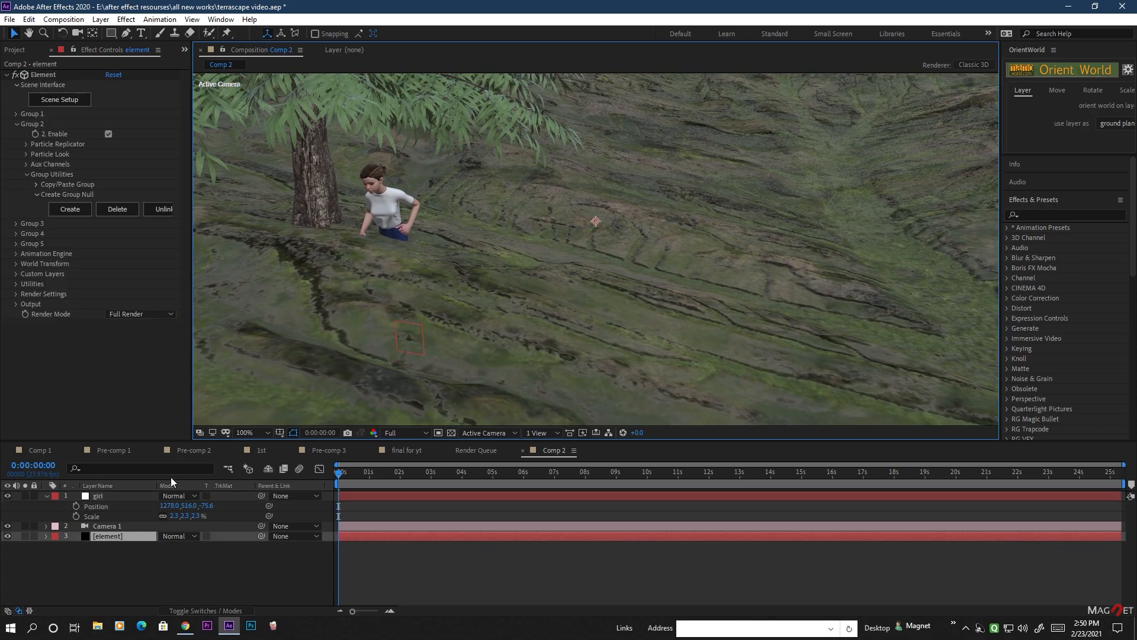
{"action": "left_click", "coordinate": [102, 496]}
{"action": "left_click_drag", "start_coordinate": [395, 284], "coordinate": [395, 282]}
Move the girl null away from the tree along its X axis to about 1158.8.
{"action": "left_click", "coordinate": [77, 32]}
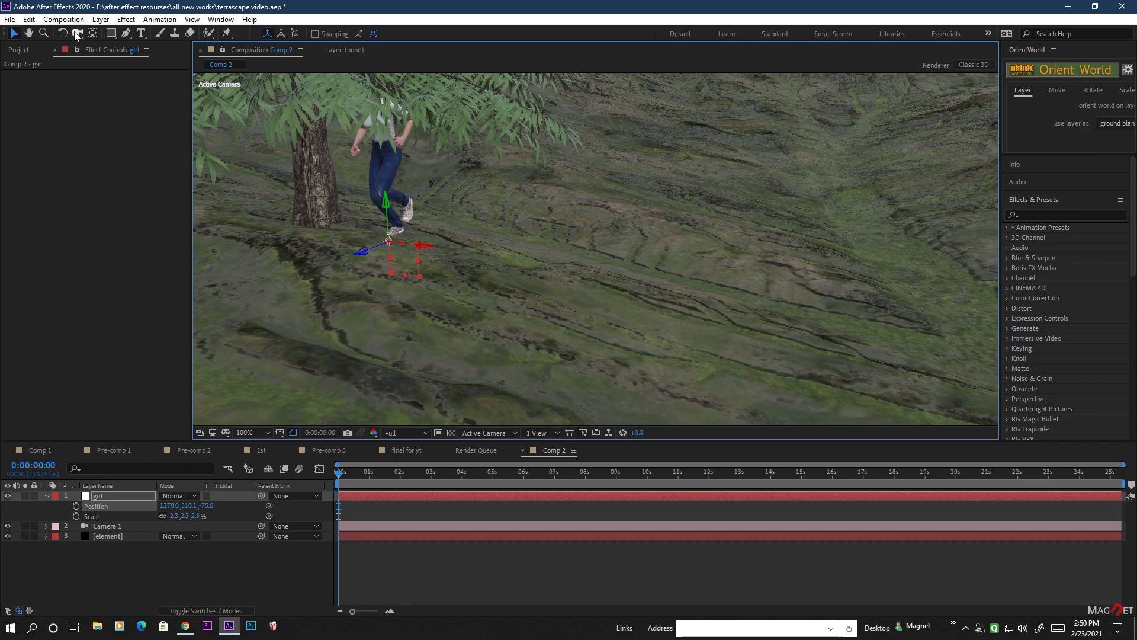
{"action": "left_click_drag", "start_coordinate": [522, 258], "coordinate": [603, 184]}
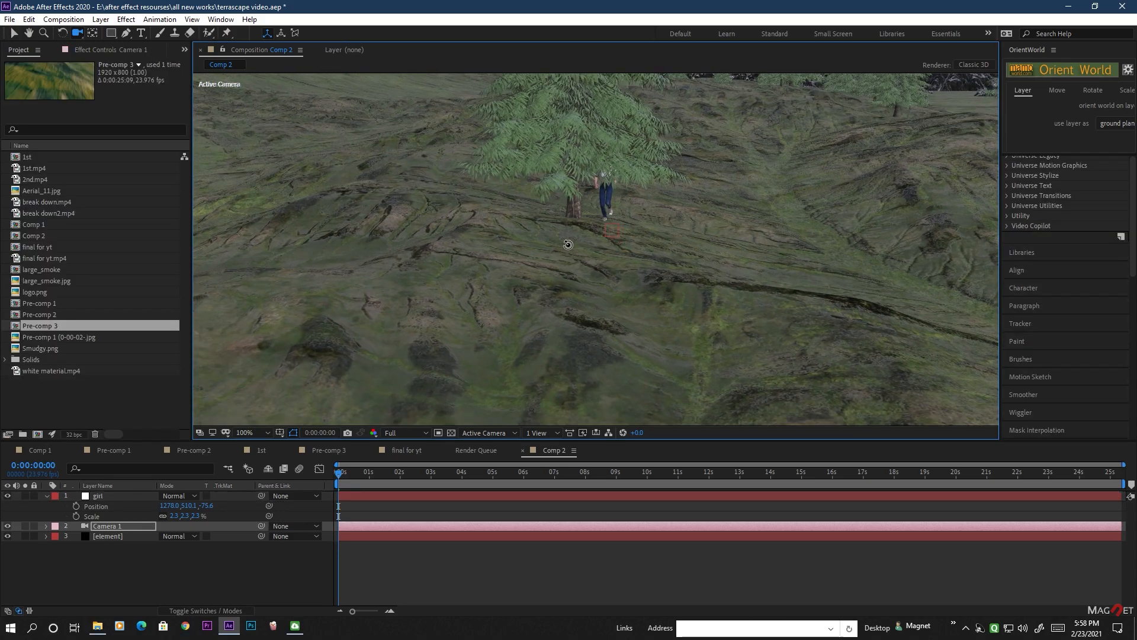
{"action": "left_click_drag", "start_coordinate": [563, 245], "coordinate": [558, 245]}
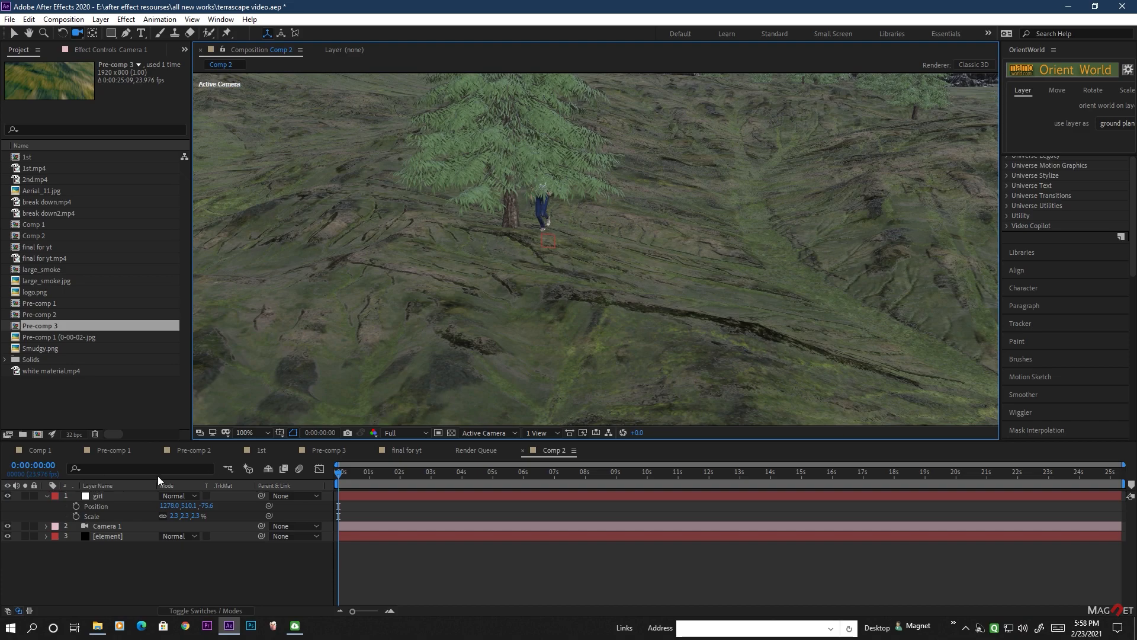
{"action": "left_click", "coordinate": [106, 497]}
{"action": "left_click", "coordinate": [15, 34]}
{"action": "left_click_drag", "start_coordinate": [446, 277], "coordinate": [972, 314]}
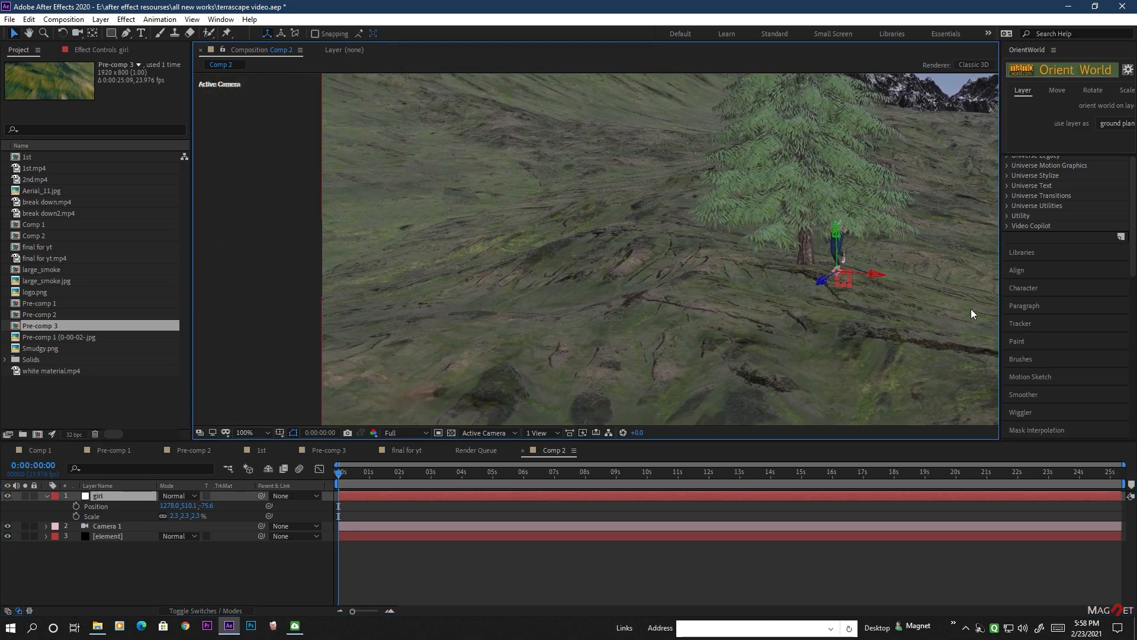
{"action": "left_click_drag", "start_coordinate": [859, 278], "coordinate": [803, 266]}
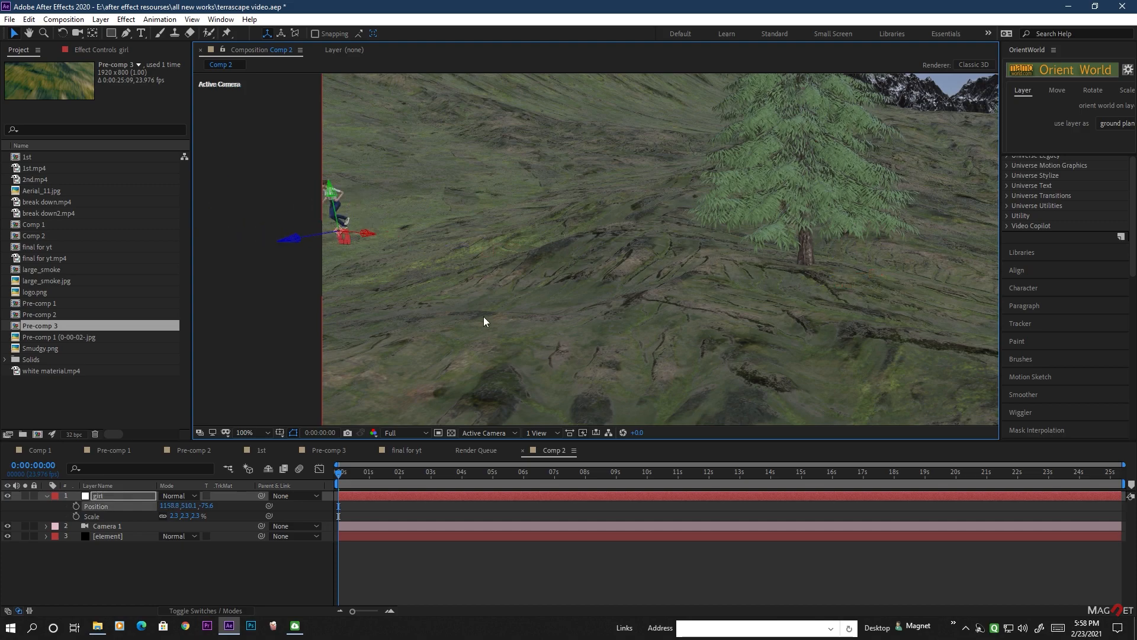
View the open valley and move the girl null along its X axis to about 1101.3.
{"action": "left_click", "coordinate": [77, 33]}
{"action": "left_click_drag", "start_coordinate": [477, 328], "coordinate": [573, 323]}
{"action": "left_click_drag", "start_coordinate": [530, 247], "coordinate": [431, 245]}
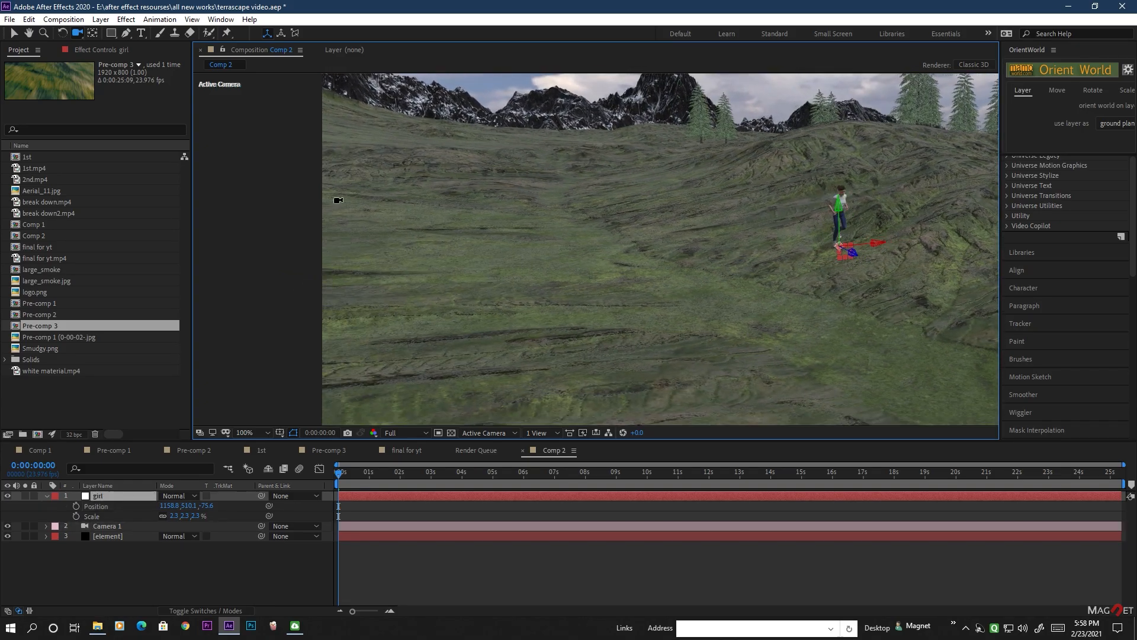
{"action": "left_click", "coordinate": [13, 32]}
{"action": "left_click_drag", "start_coordinate": [876, 245], "coordinate": [843, 258]}
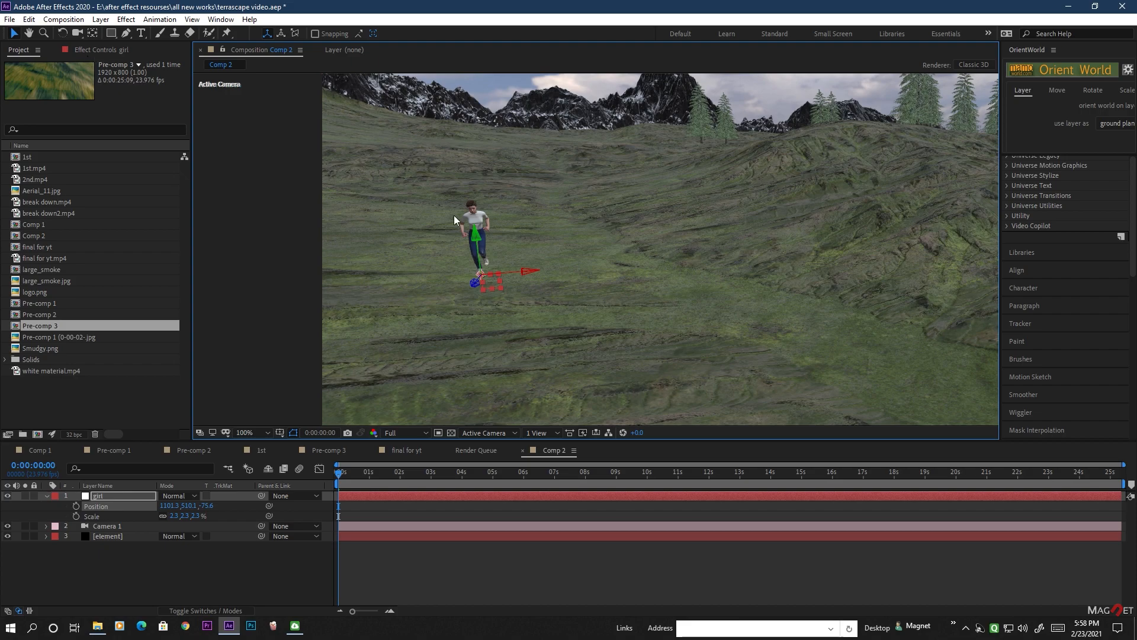
Set the girl null's Z position to -120.6, bringing the woman toward the camera.
{"action": "left_click", "coordinate": [98, 49]}
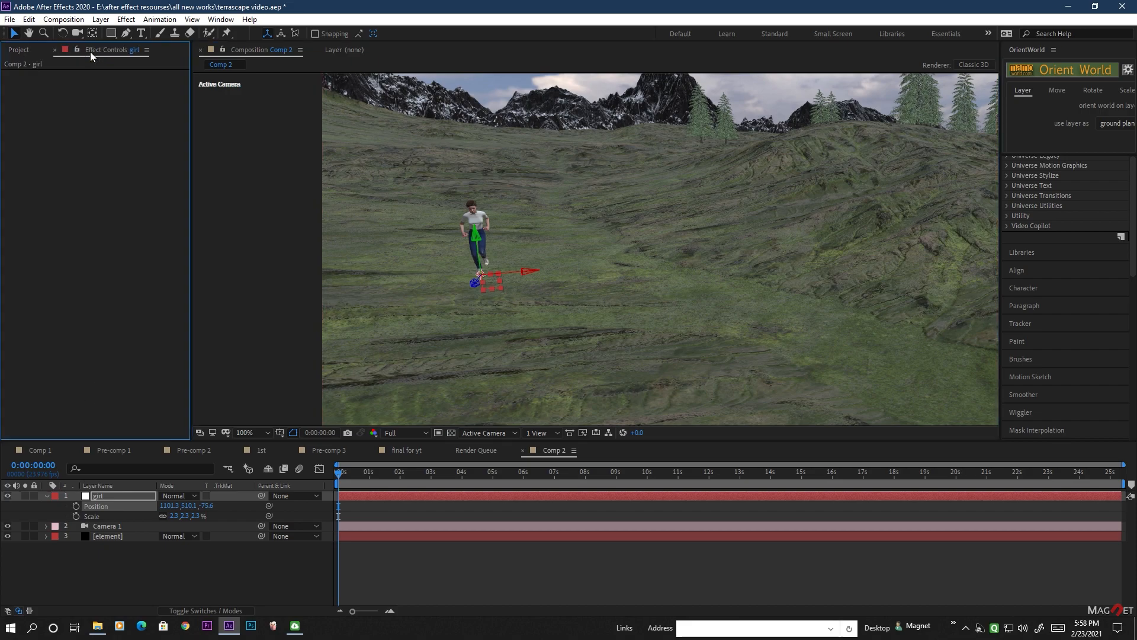
{"action": "left_click", "coordinate": [108, 537]}
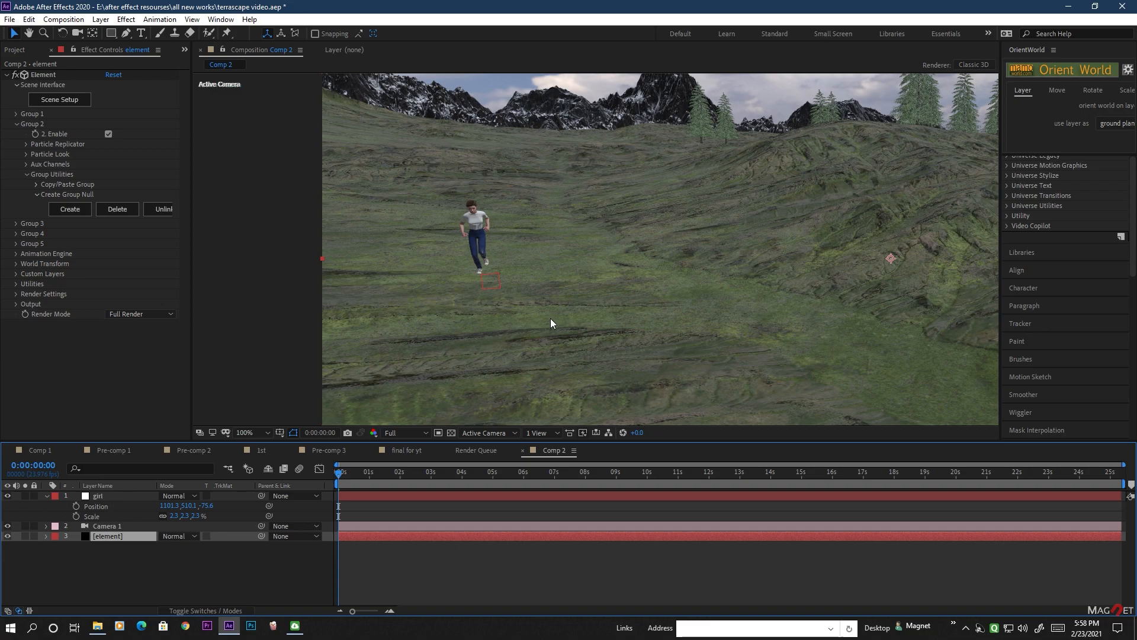
{"action": "left_click", "coordinate": [102, 495]}
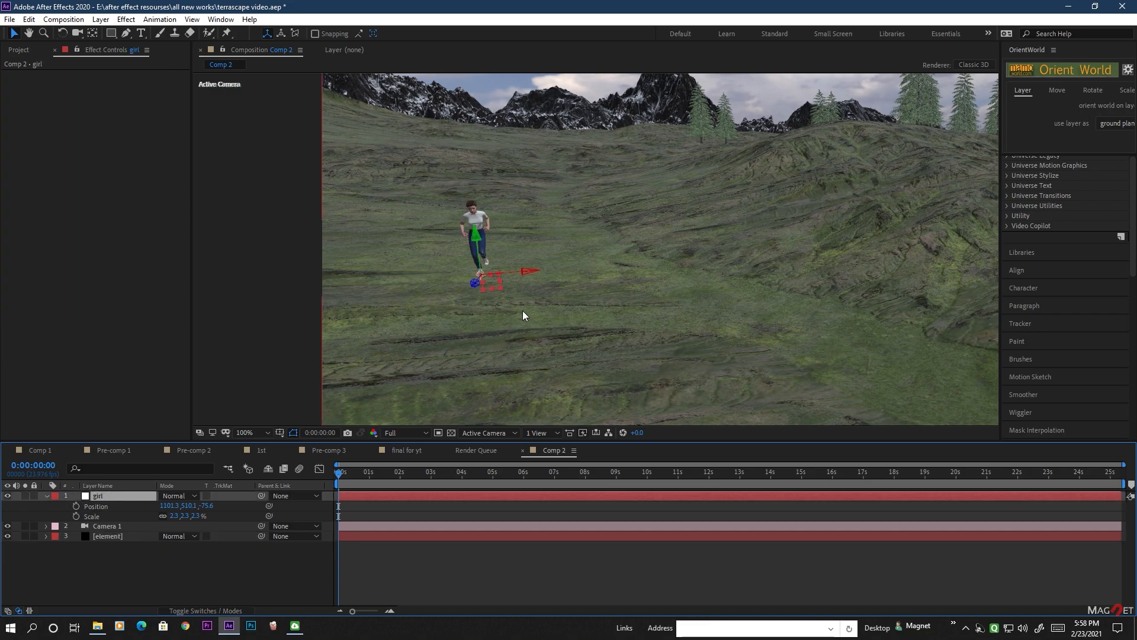
{"action": "left_click_drag", "start_coordinate": [209, 508], "coordinate": [194, 517]}
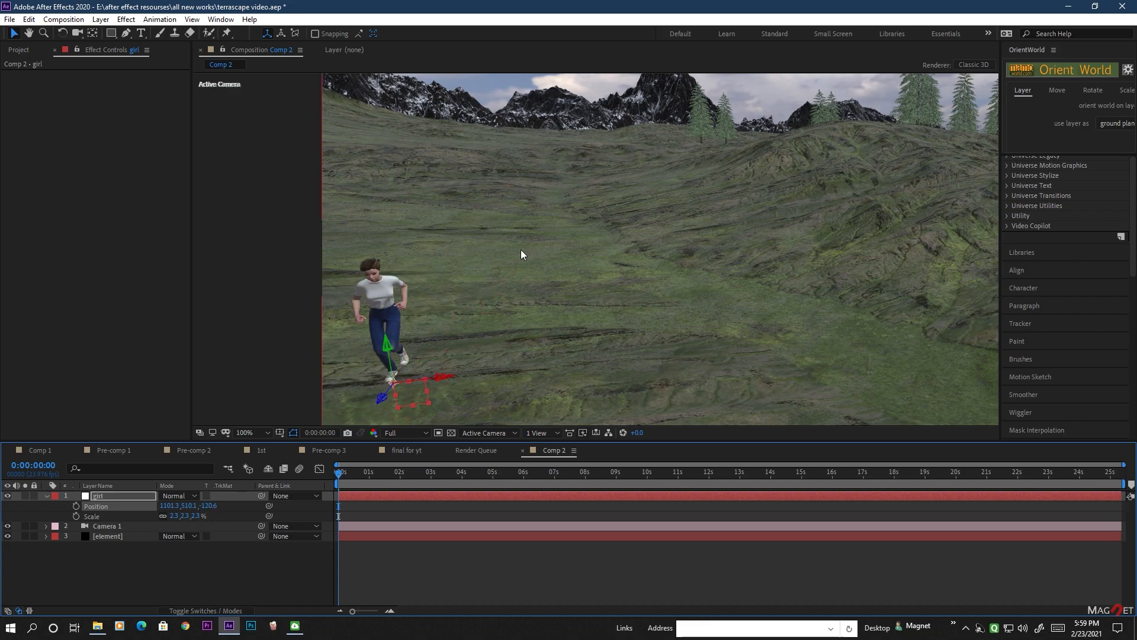
Bring the girl null closer to the camera along the valley, setting its Z position to -476.6.
{"action": "left_click", "coordinate": [78, 34]}
{"action": "left_click_drag", "start_coordinate": [603, 272], "coordinate": [590, 244]}
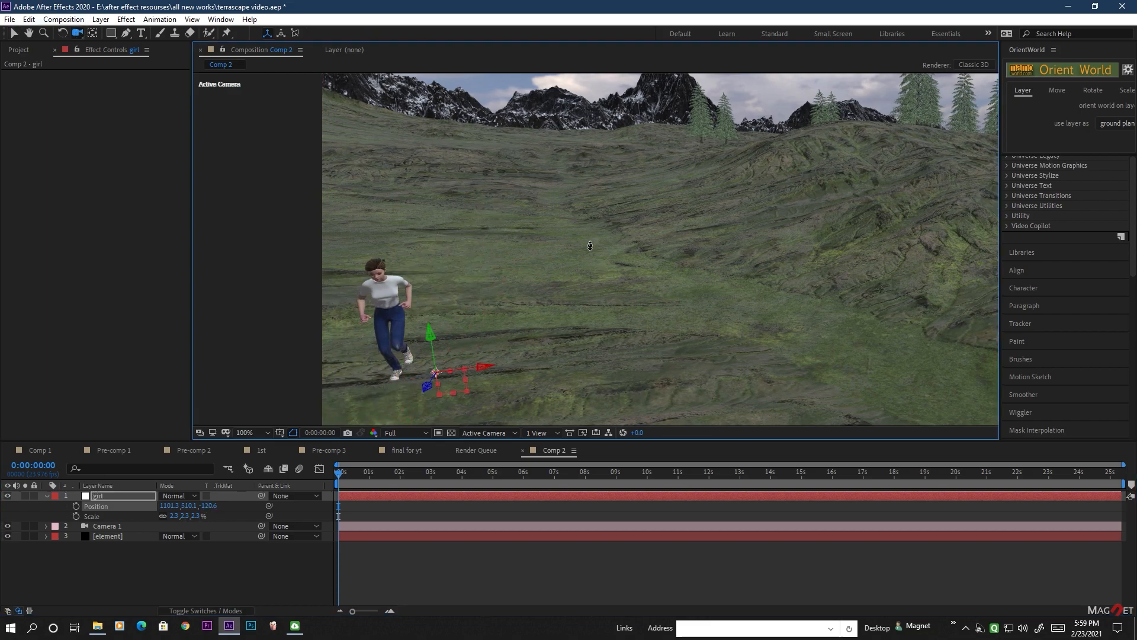
{"action": "left_click_drag", "start_coordinate": [699, 326], "coordinate": [742, 283]}
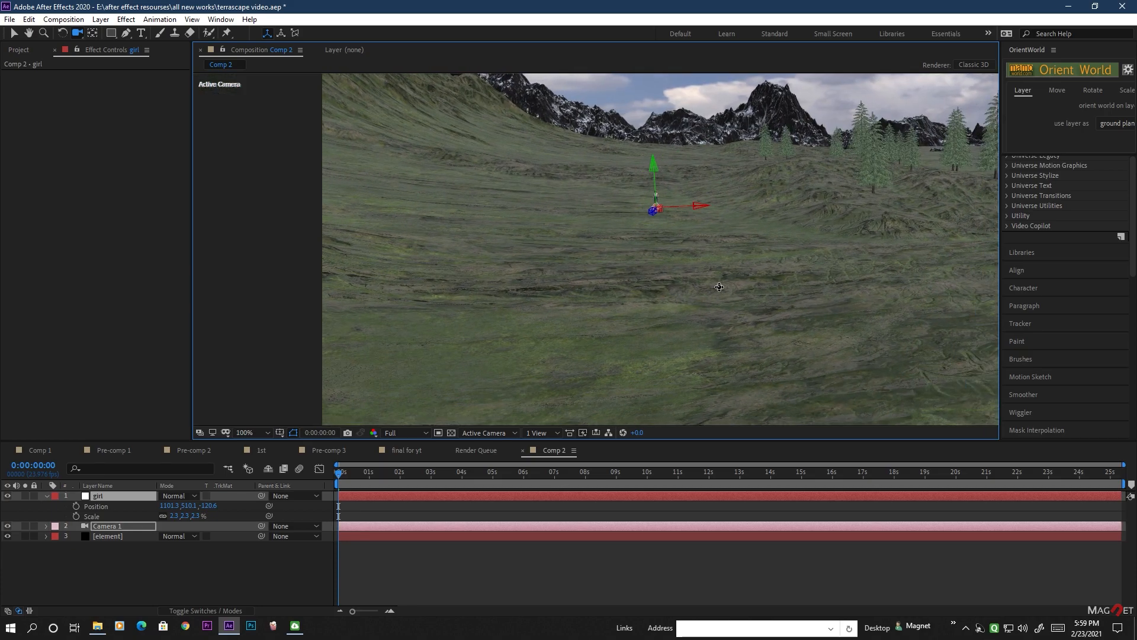
{"action": "left_click", "coordinate": [104, 506]}
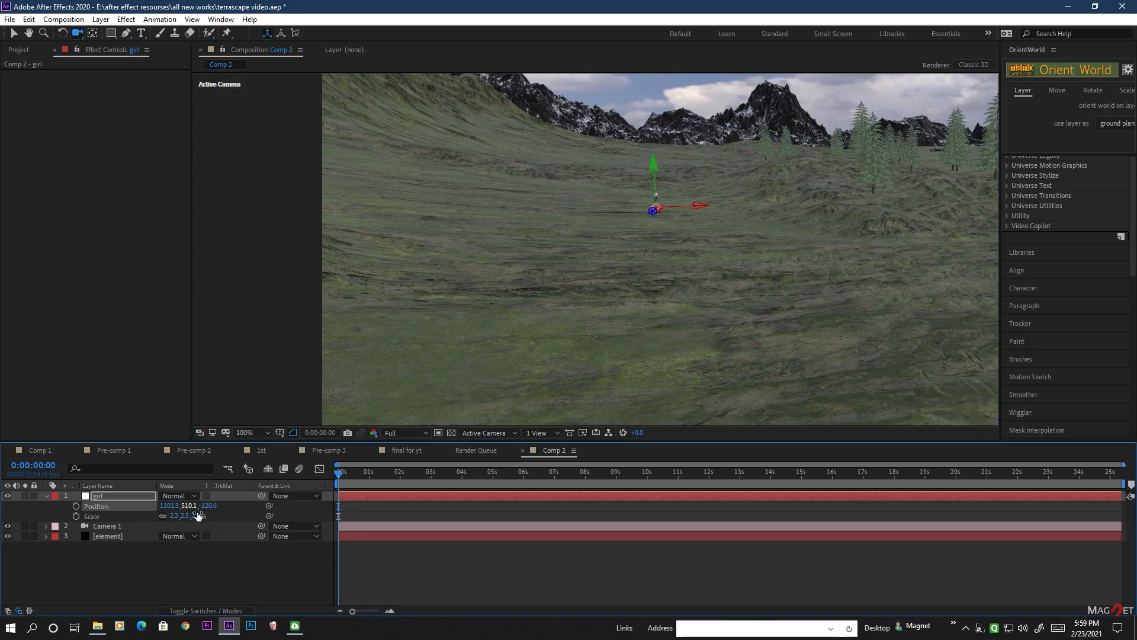
{"action": "left_click_drag", "start_coordinate": [210, 507], "coordinate": [123, 536]}
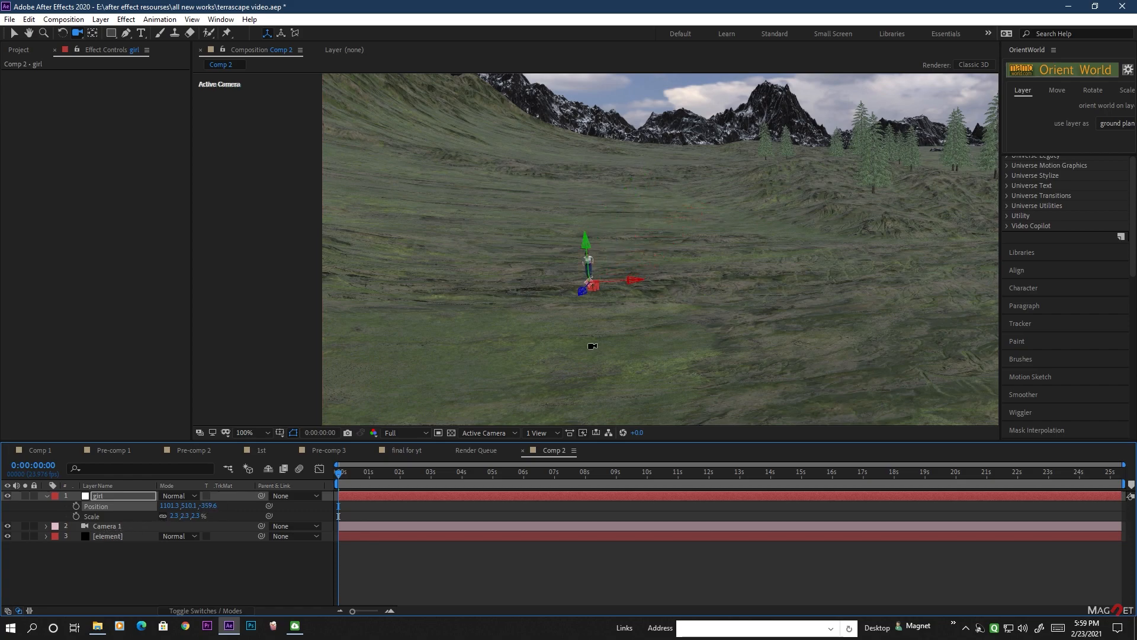
{"action": "left_click_drag", "start_coordinate": [778, 347], "coordinate": [696, 304]}
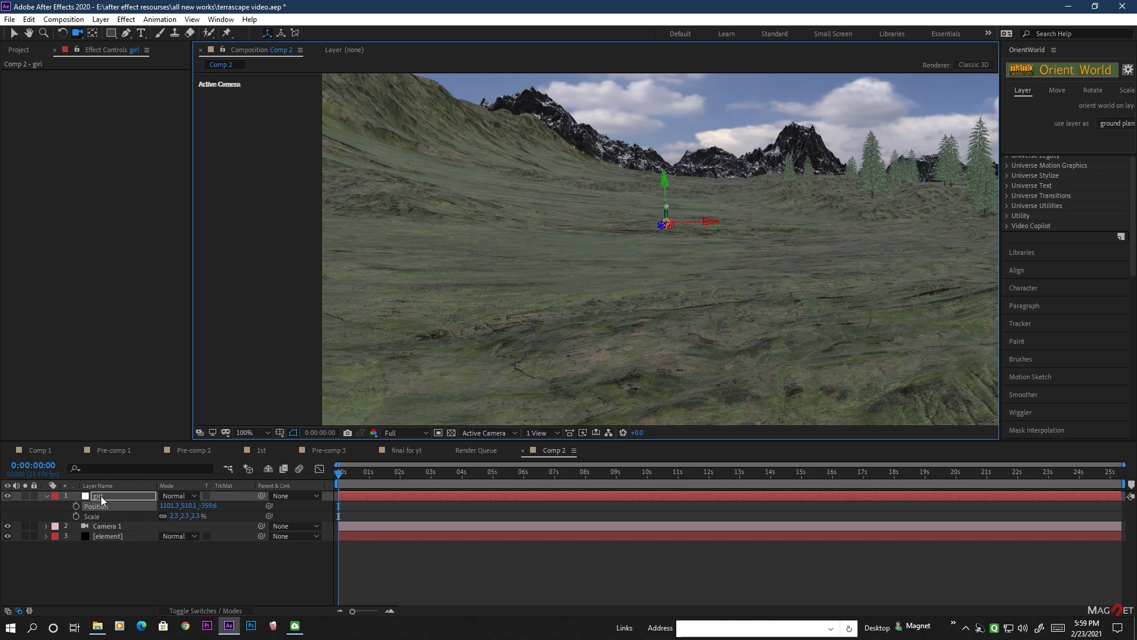
{"action": "left_click_drag", "start_coordinate": [208, 506], "coordinate": [163, 512]}
{"action": "left_click_drag", "start_coordinate": [558, 326], "coordinate": [550, 355]}
Set the girl null's Y rotation to 180° so the woman faces away from the camera.
{"action": "left_click", "coordinate": [116, 498]}
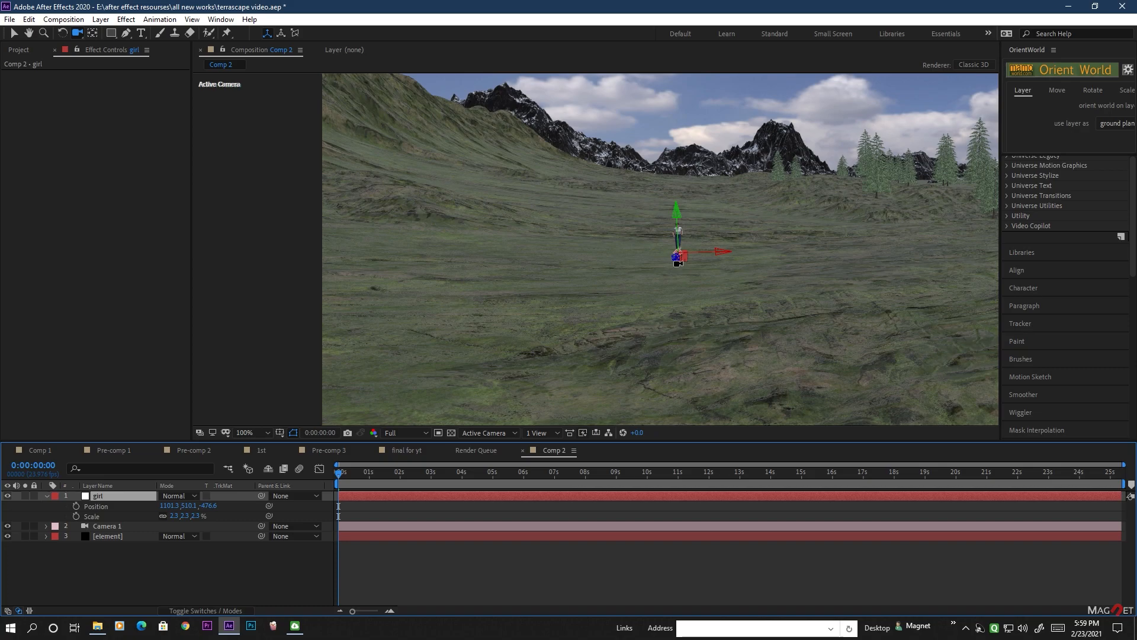
{"action": "key", "text": "r"}
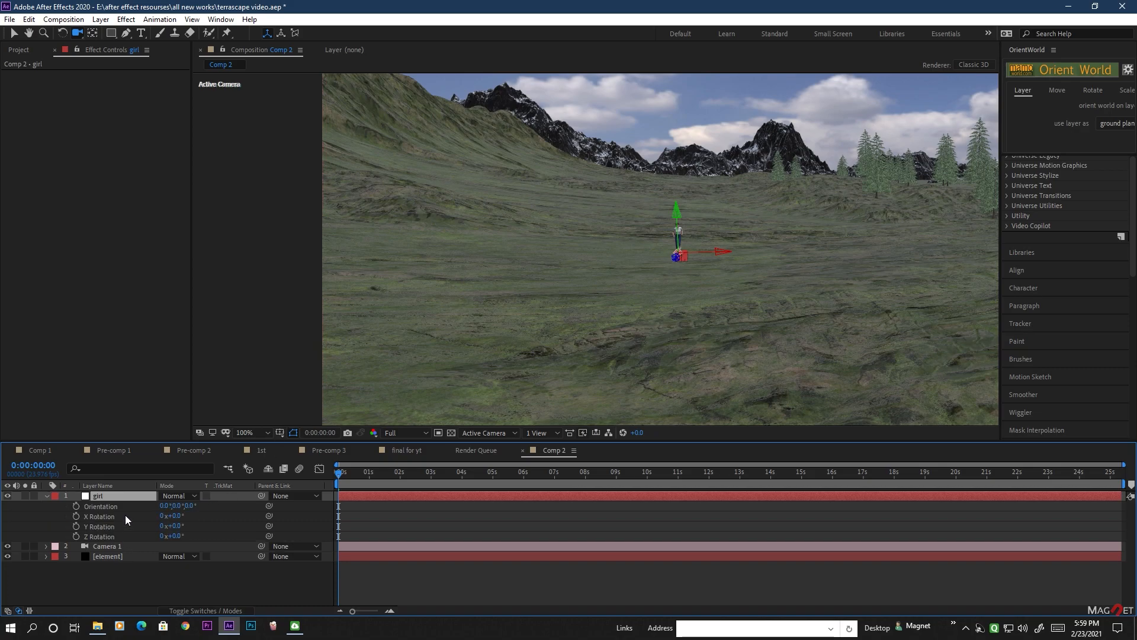
{"action": "left_click", "coordinate": [179, 526]}
{"action": "left_click", "coordinate": [226, 536]}
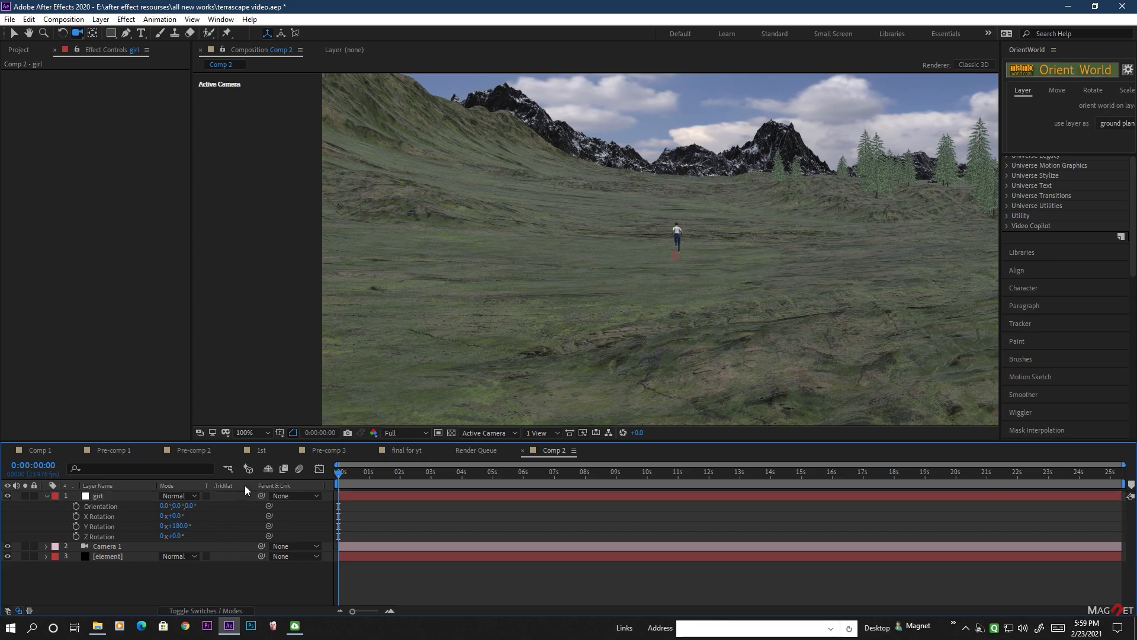
Enable position keyframing on the girl null at the start of the composition.
{"action": "left_click", "coordinate": [98, 496]}
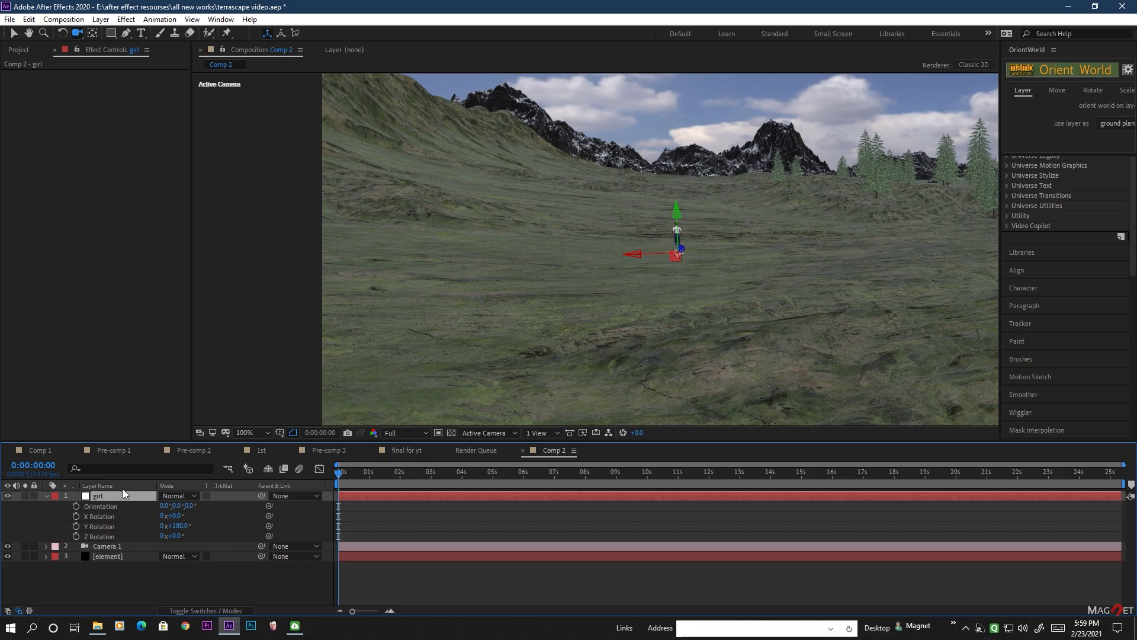
{"action": "key", "text": "p"}
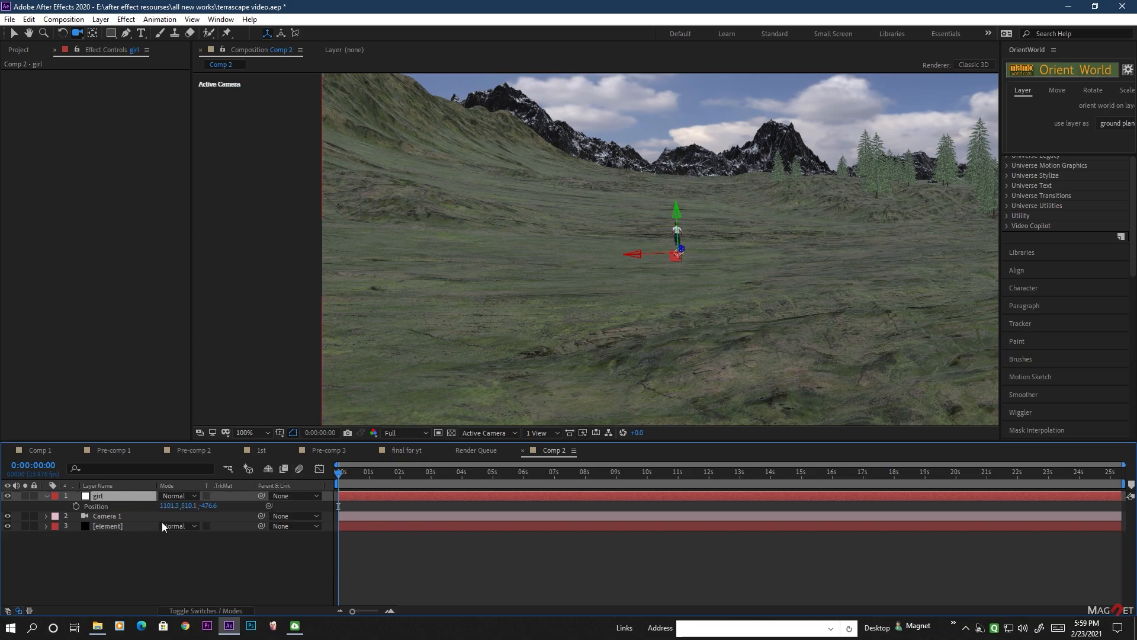
{"action": "left_click", "coordinate": [76, 507]}
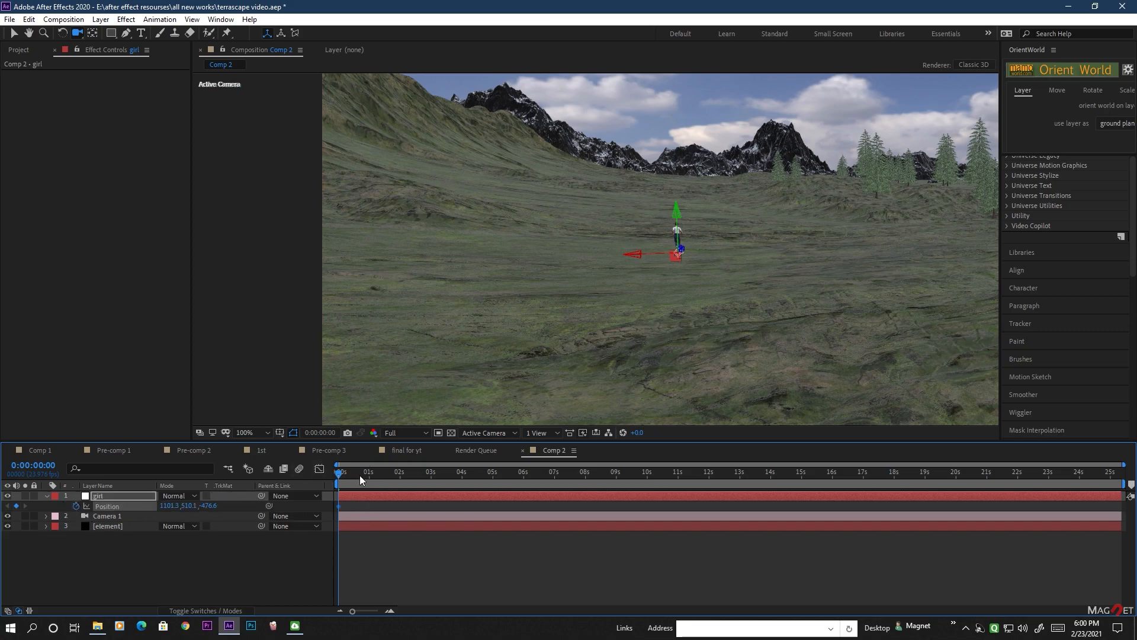
End the work area at 10 seconds and trim the composition to it.
{"action": "left_click_drag", "start_coordinate": [342, 478], "coordinate": [650, 491]}
{"action": "key", "text": "n"}
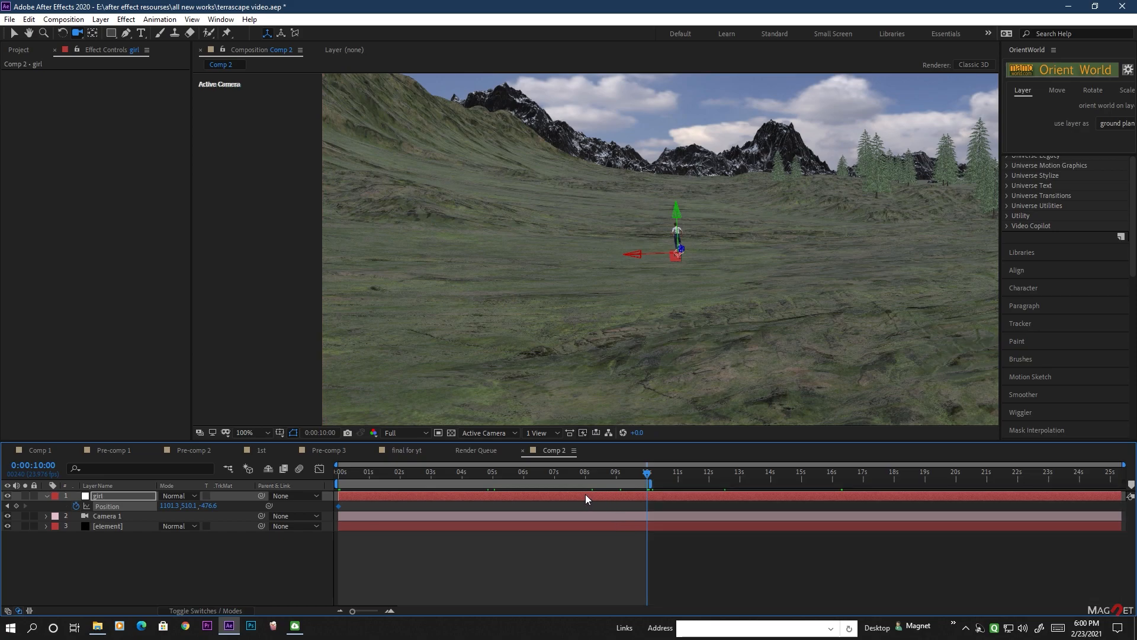
{"action": "right_click", "coordinate": [622, 489]}
{"action": "left_click", "coordinate": [672, 520]}
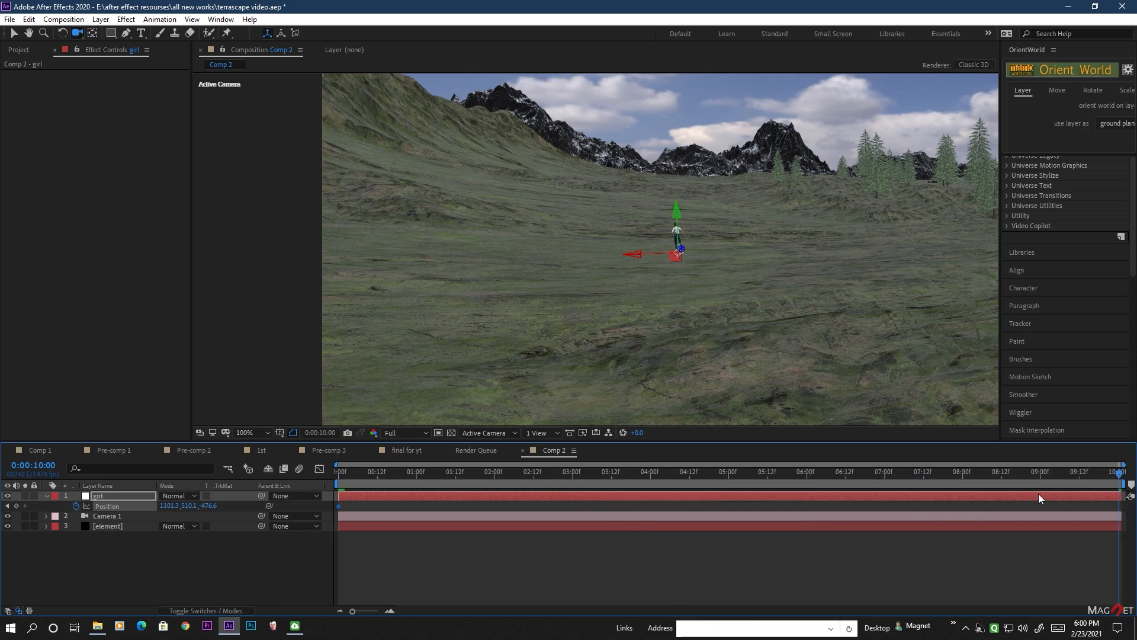
Keyframe the girl null's Z position at 64.4 at 10 seconds, sending her deeper into the valley.
{"action": "mouse_move", "coordinate": [783, 306]}
{"action": "left_mouse_down"}
{"action": "mouse_move", "coordinate": [802, 315]}
{"action": "mouse_move", "coordinate": [781, 325]}
{"action": "left_mouse_up"}
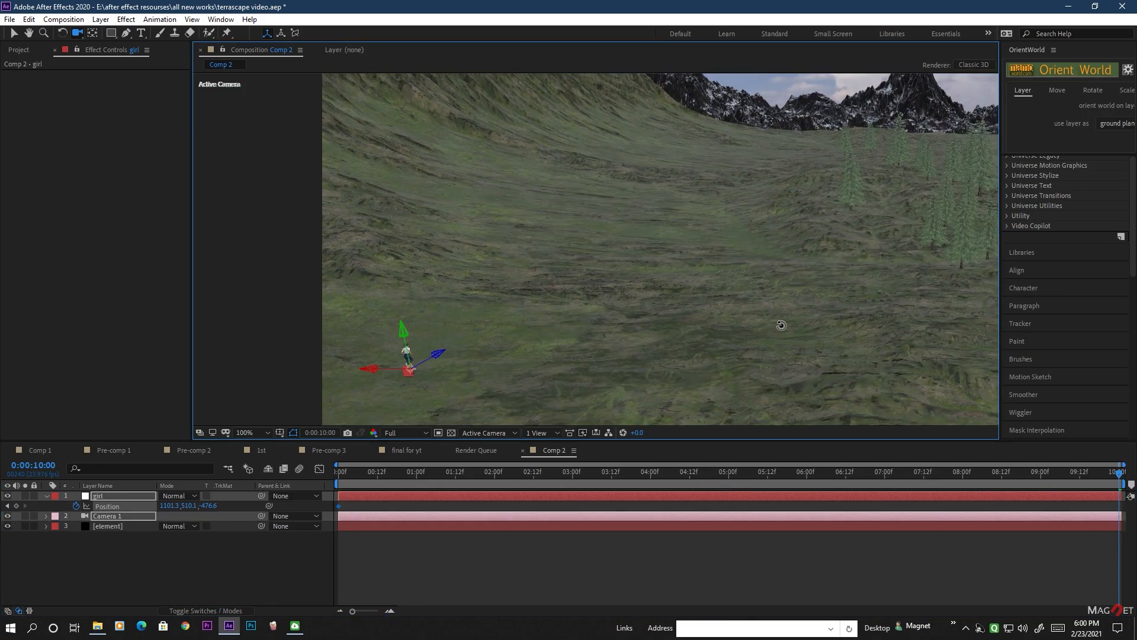
{"action": "left_click_drag", "start_coordinate": [207, 506], "coordinate": [517, 493]}
{"action": "left_click_drag", "start_coordinate": [754, 311], "coordinate": [663, 256]}
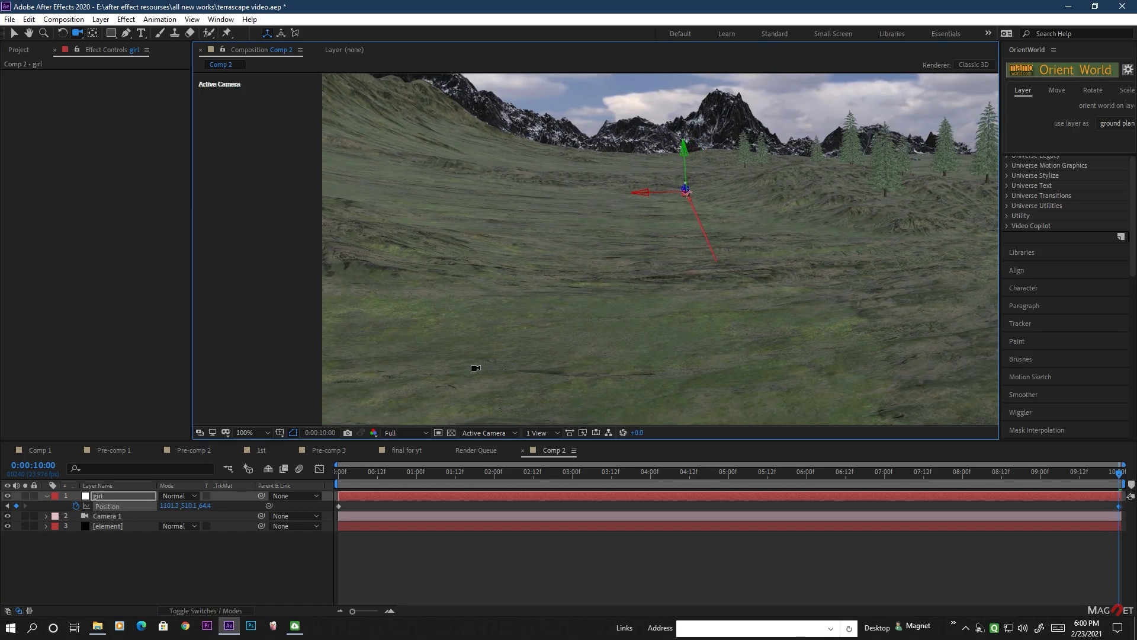
Preview the woman's run across the terrain and return to the first frame.
{"action": "left_click", "coordinate": [102, 517]}
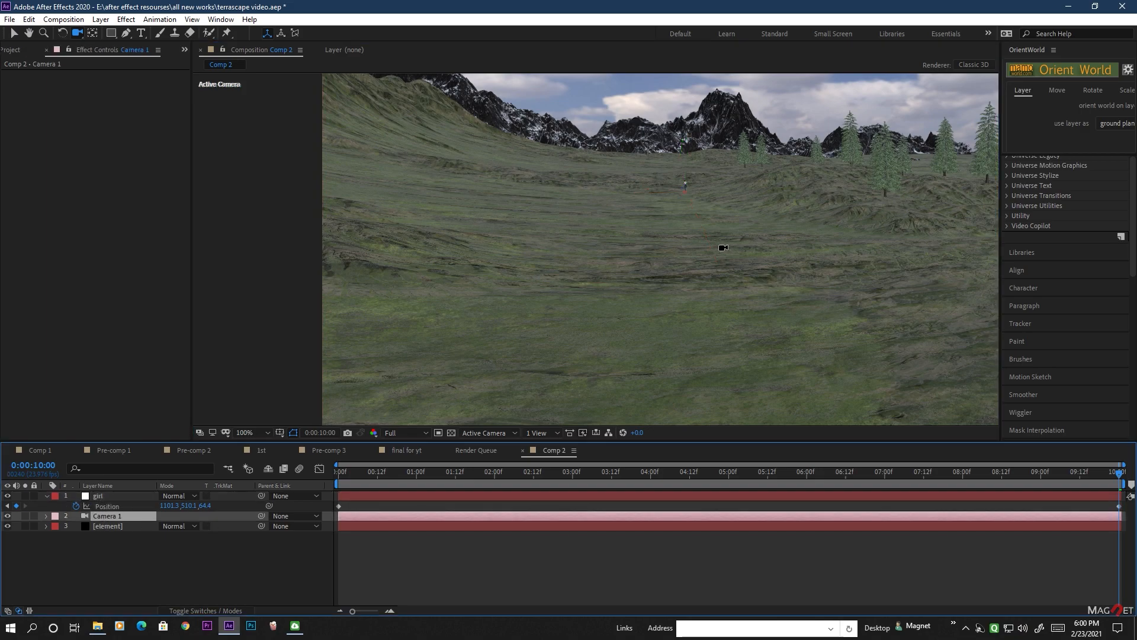
{"action": "left_click_drag", "start_coordinate": [460, 471], "coordinate": [424, 475]}
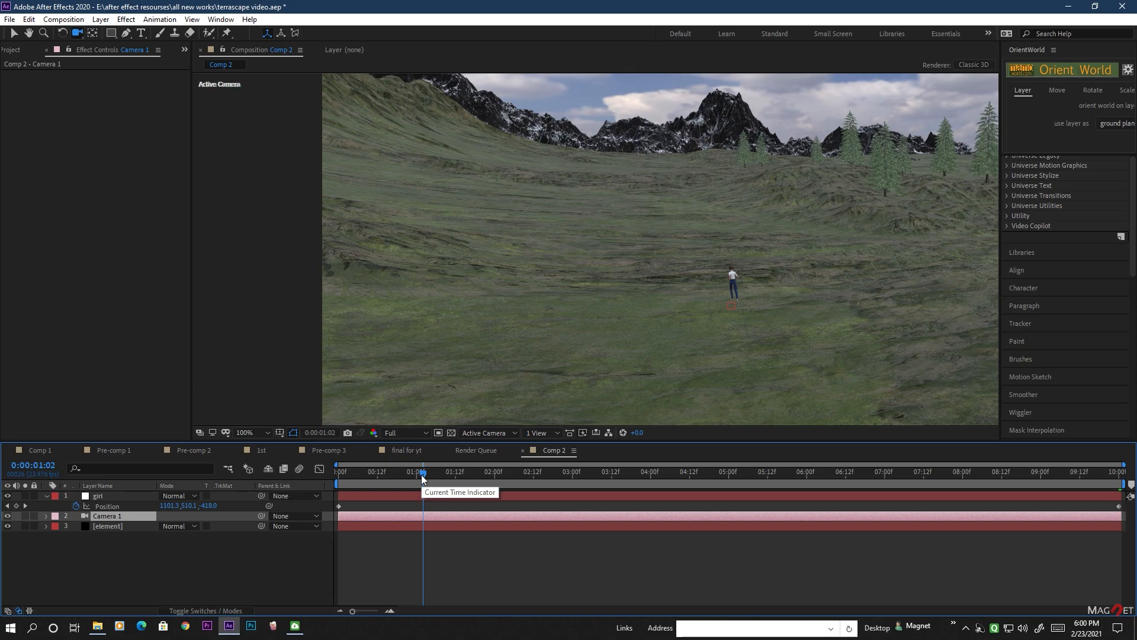
{"action": "key", "text": "space"}
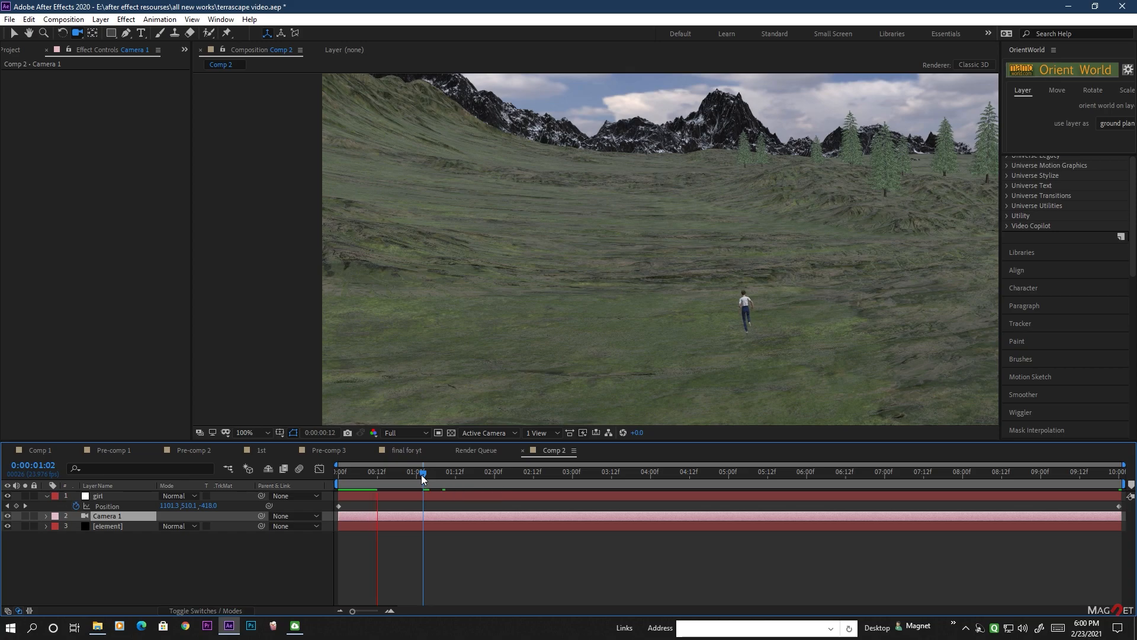
{"action": "left_click", "coordinate": [388, 483]}
{"action": "left_click_drag", "start_coordinate": [388, 483], "coordinate": [330, 477]}
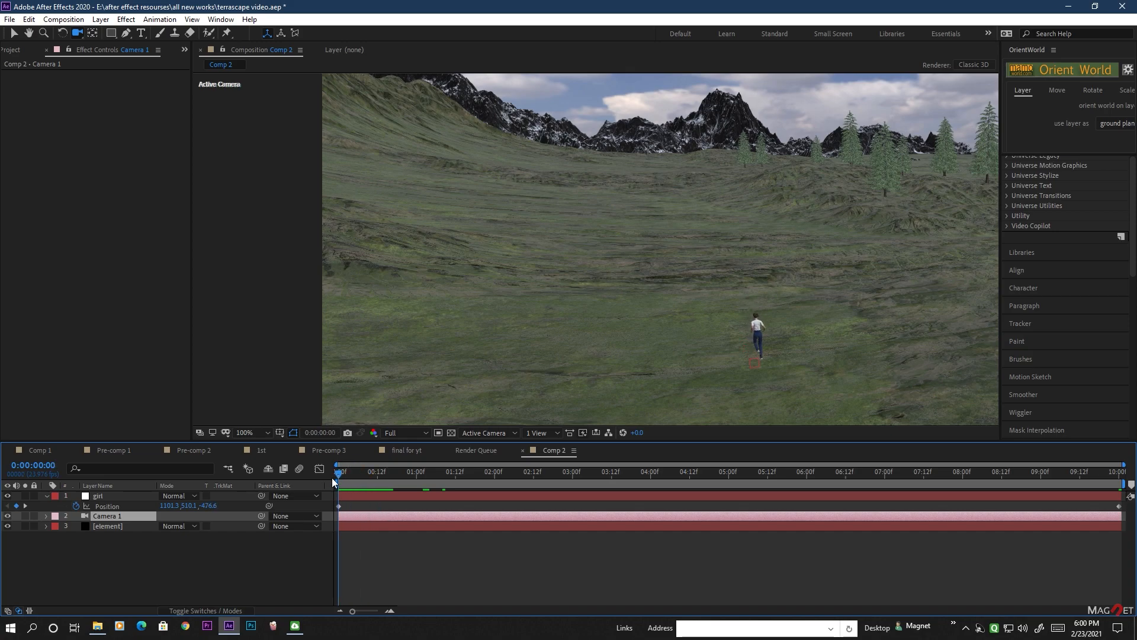
{"action": "left_click", "coordinate": [106, 506]}
{"action": "left_click_drag", "start_coordinate": [338, 506], "coordinate": [414, 506]}
{"action": "left_click_drag", "start_coordinate": [483, 513], "coordinate": [495, 510]}
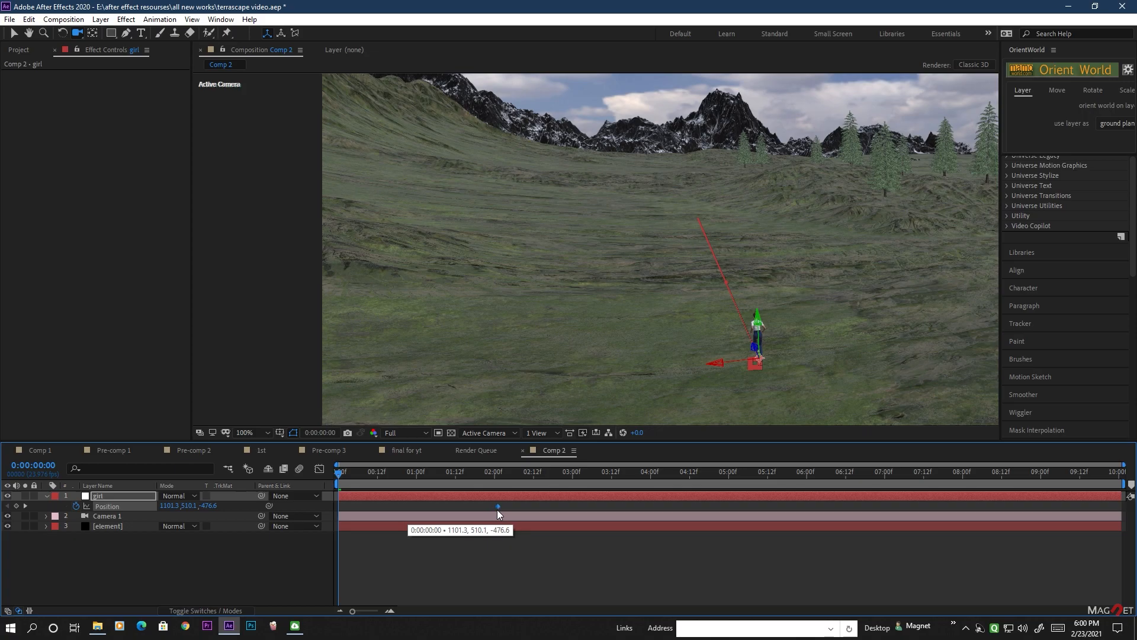
{"action": "left_click_drag", "start_coordinate": [318, 510], "coordinate": [301, 509]}
{"action": "key", "text": "ctrl+z"}
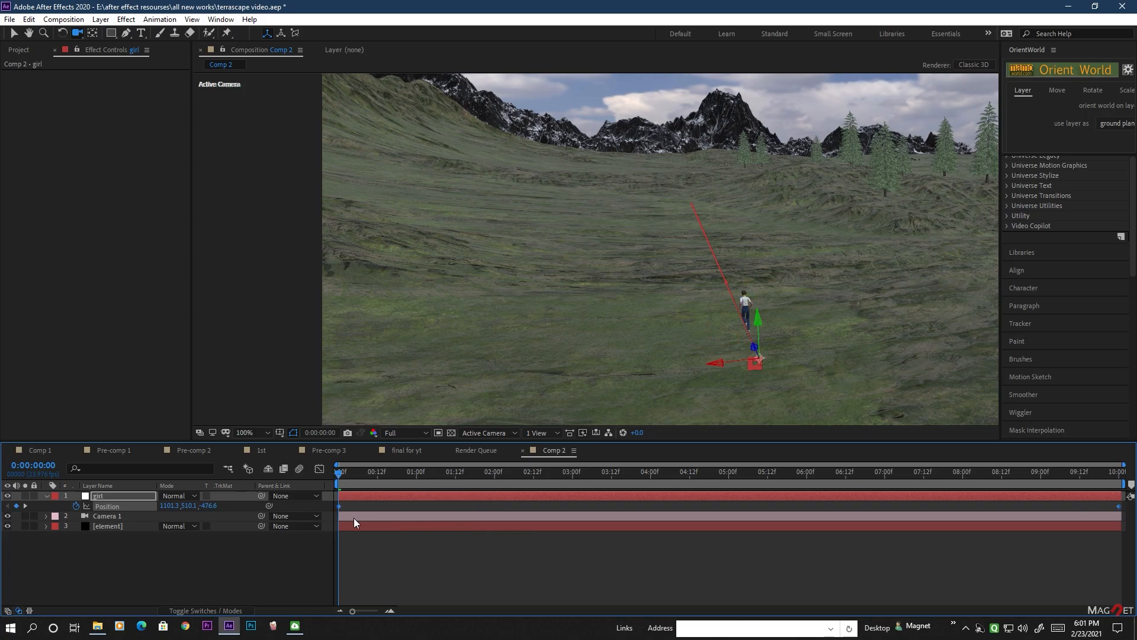
Move the girl null farther into the valley at the first frame, setting its starting Z position to -345.6.
{"action": "left_click_drag", "start_coordinate": [340, 476], "coordinate": [323, 473]}
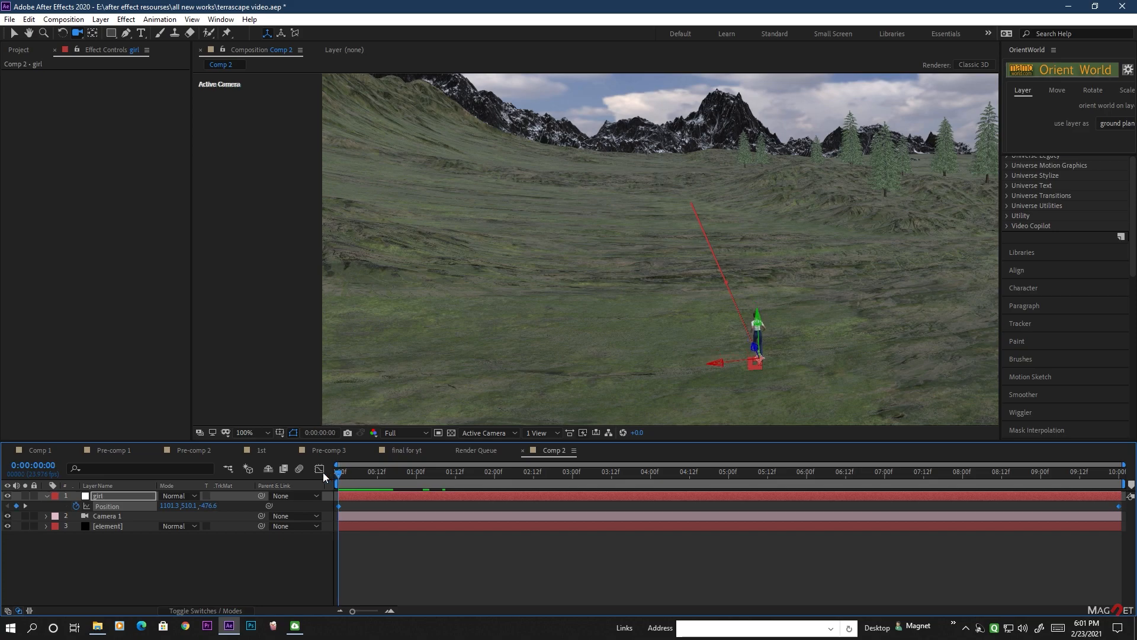
{"action": "key", "text": "v"}
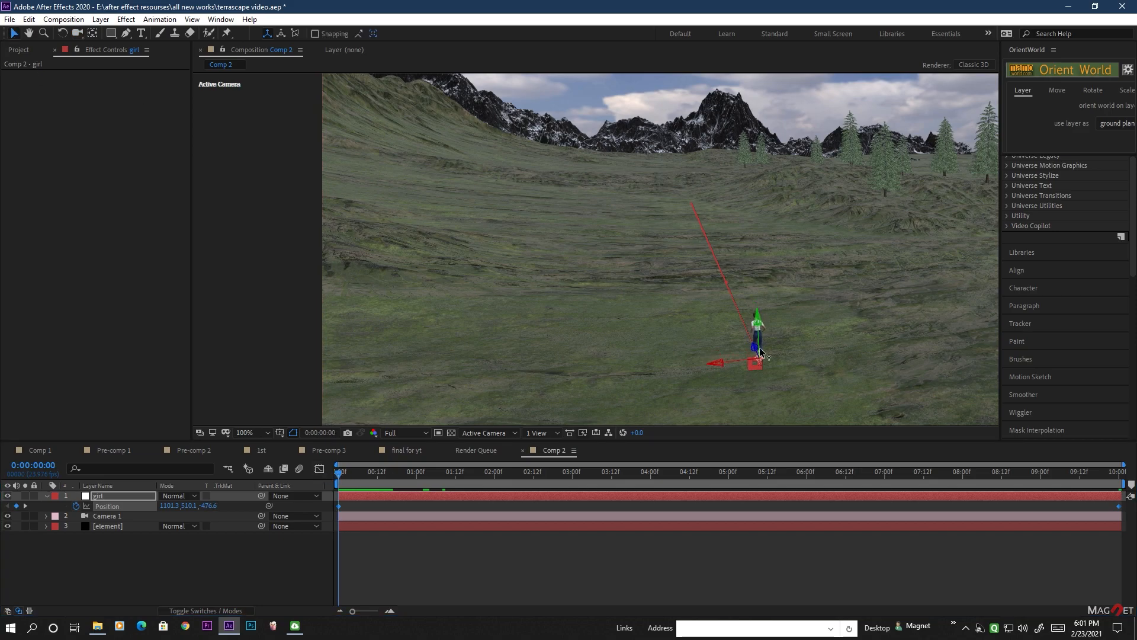
{"action": "left_click_drag", "start_coordinate": [759, 354], "coordinate": [722, 278]}
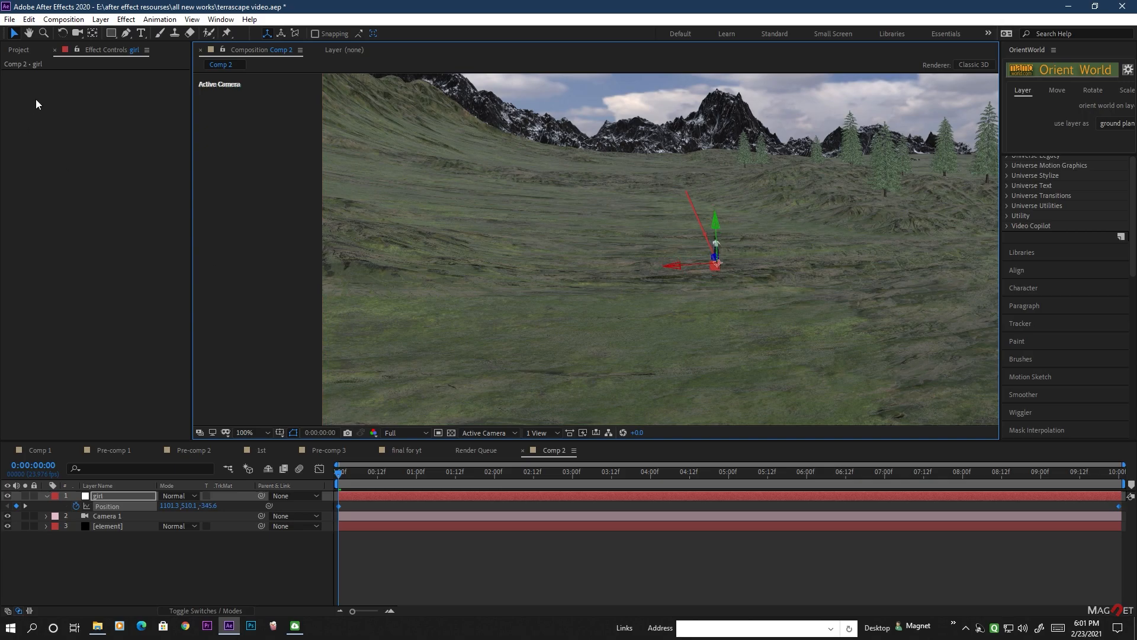
Orbit the camera to look down on the girl from behind, preview the walk and return to the first frame.
{"action": "left_click", "coordinate": [78, 31]}
{"action": "left_click_drag", "start_coordinate": [754, 323], "coordinate": [557, 350]}
{"action": "left_click", "coordinate": [300, 566]}
{"action": "key", "text": "space"}
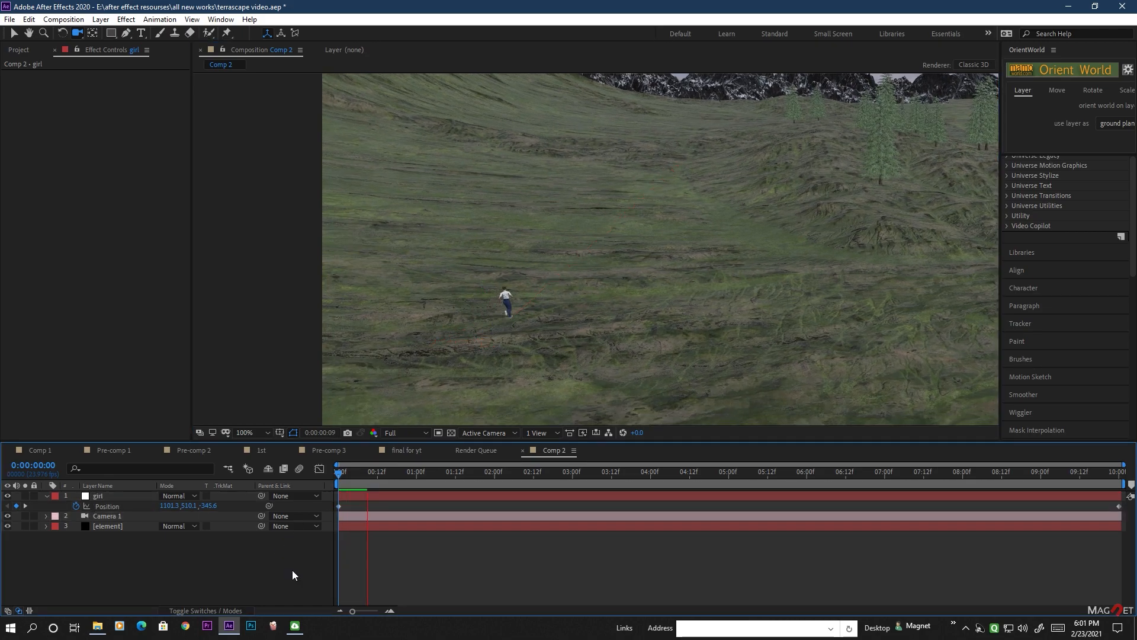
{"action": "key", "text": "space"}
{"action": "left_click_drag", "start_coordinate": [386, 472], "coordinate": [329, 479]}
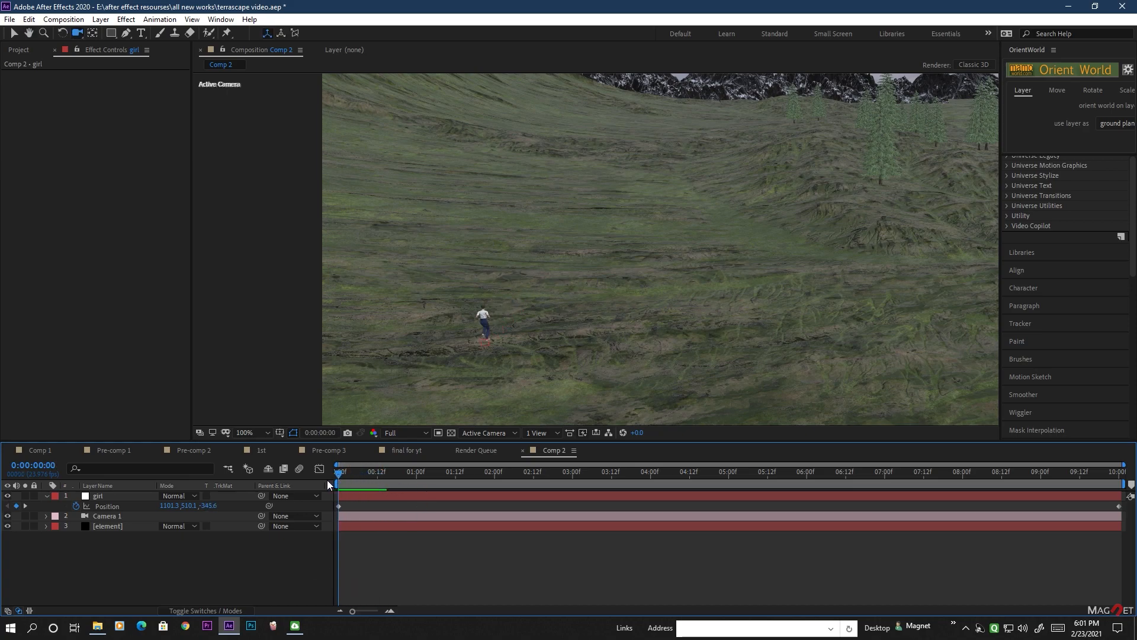
Move the girl layer's first Position keyframe to a Z of about -268, adjust the camera angle and preview the walk.
{"action": "left_click", "coordinate": [97, 497]}
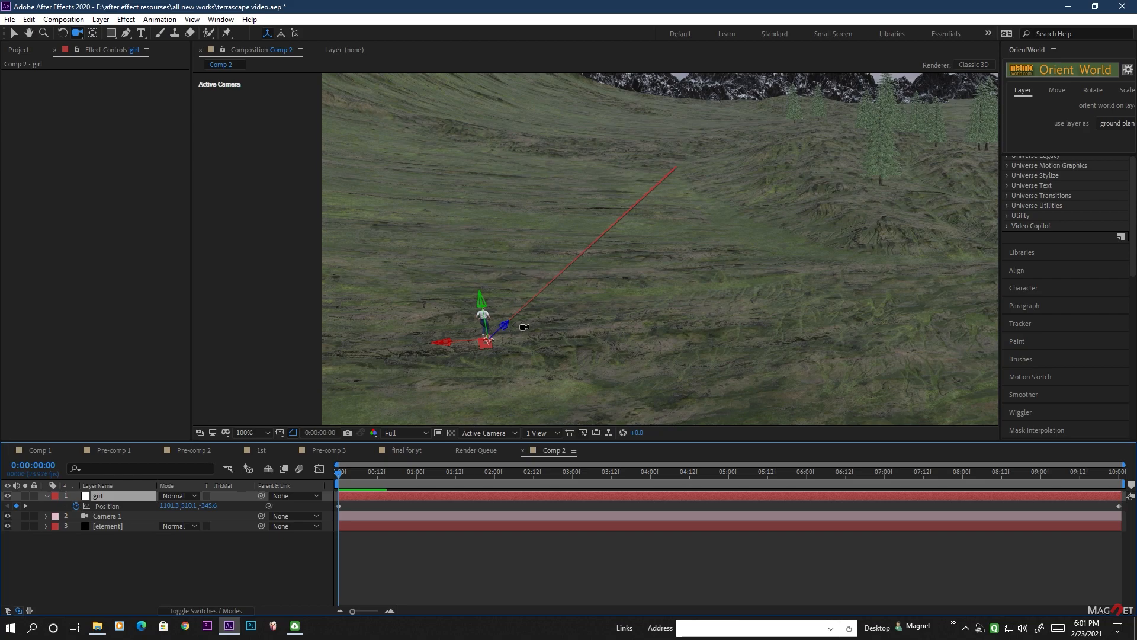
{"action": "key", "text": "v"}
{"action": "left_click_drag", "start_coordinate": [503, 325], "coordinate": [544, 300]}
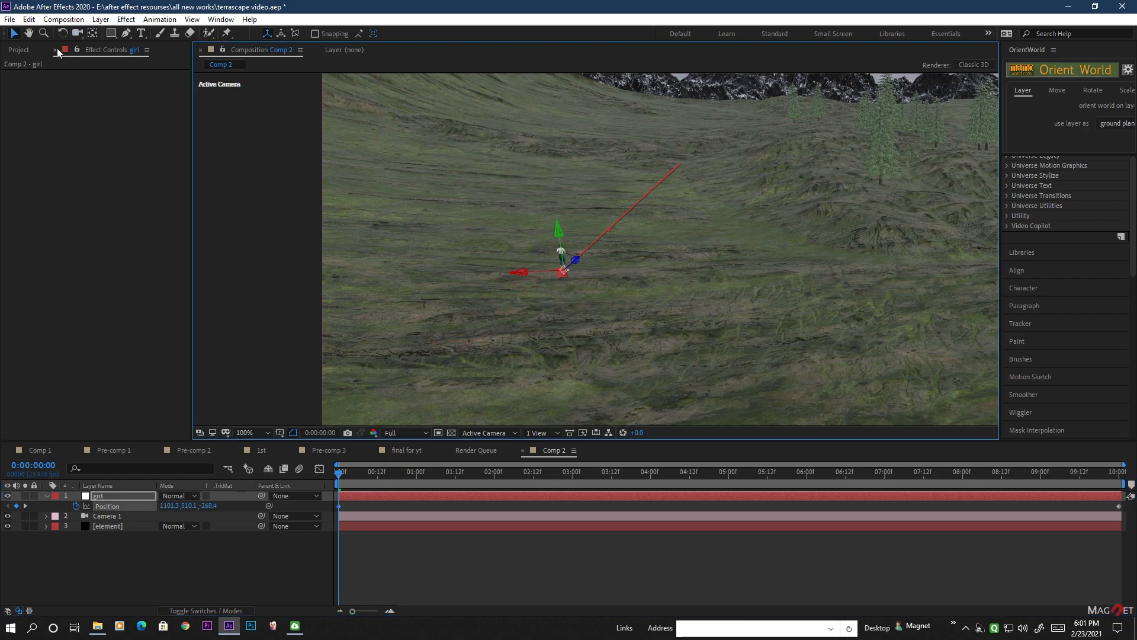
{"action": "left_click", "coordinate": [76, 34]}
{"action": "left_click_drag", "start_coordinate": [616, 302], "coordinate": [622, 343]}
{"action": "key", "text": "space"}
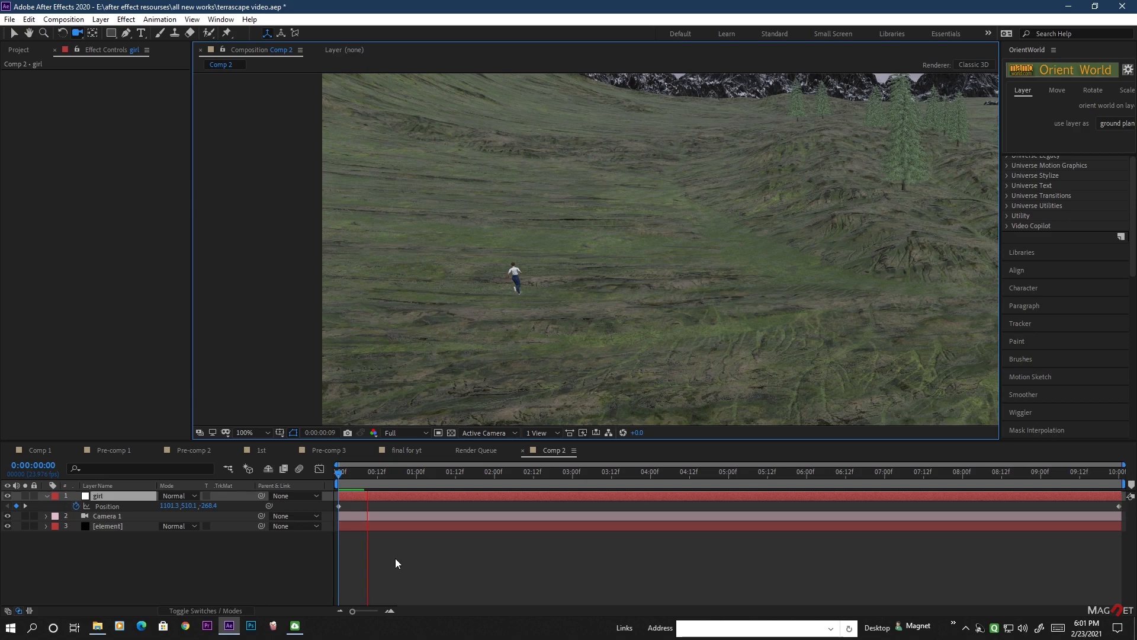
{"action": "left_click", "coordinate": [381, 473]}
{"action": "left_click_drag", "start_coordinate": [381, 474], "coordinate": [336, 479]}
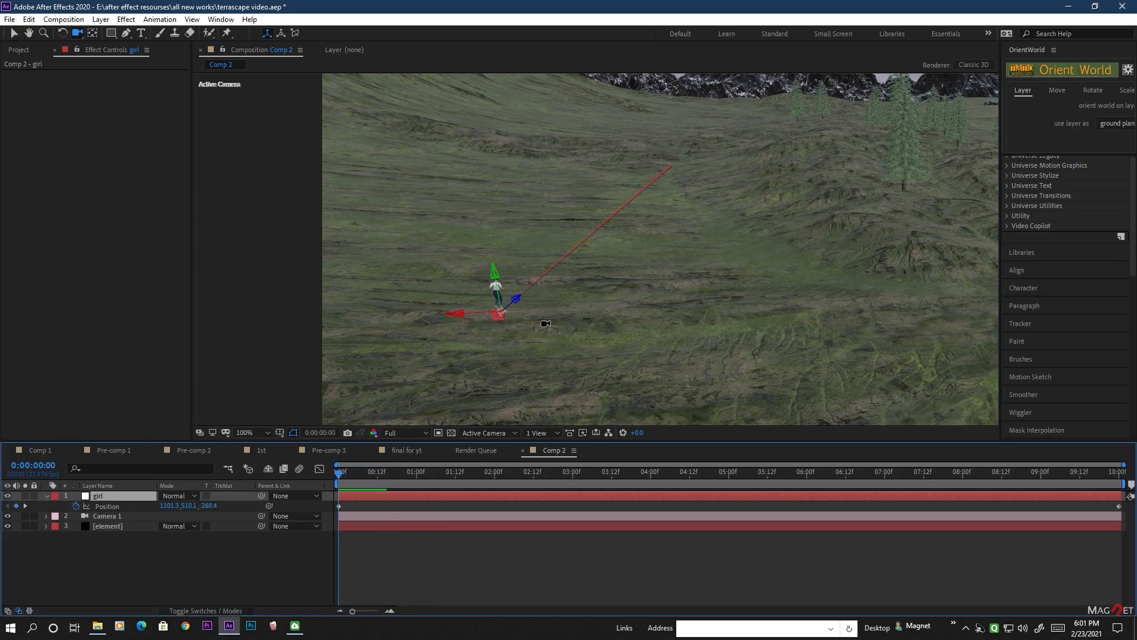
Move the girl's starting Z position to about -208, reframe the camera on her and preview the walk.
{"action": "key", "text": "v"}
{"action": "left_click_drag", "start_coordinate": [519, 302], "coordinate": [549, 283]}
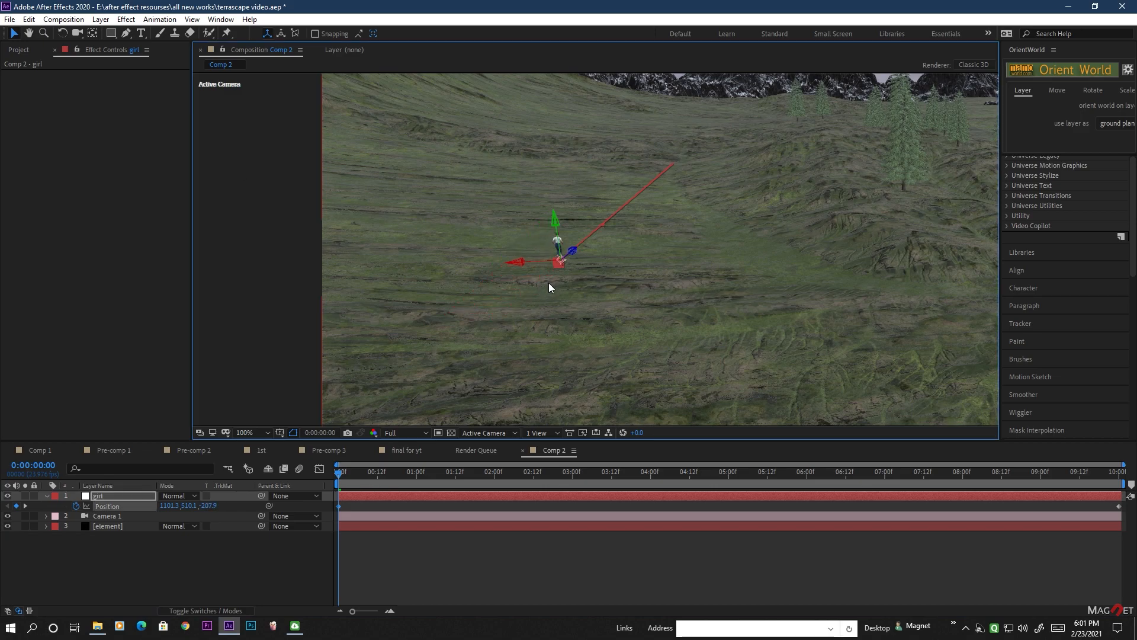
{"action": "left_click", "coordinate": [77, 34]}
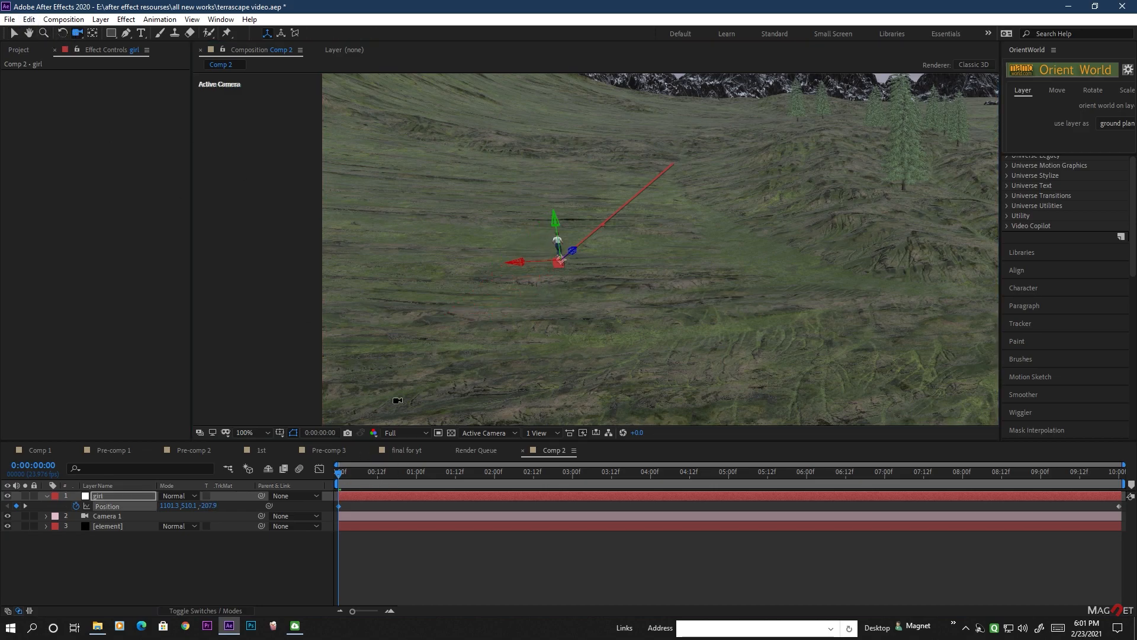
{"action": "left_click_drag", "start_coordinate": [628, 304], "coordinate": [614, 224]}
{"action": "left_click_drag", "start_coordinate": [528, 279], "coordinate": [550, 291]}
{"action": "key", "text": "space"}
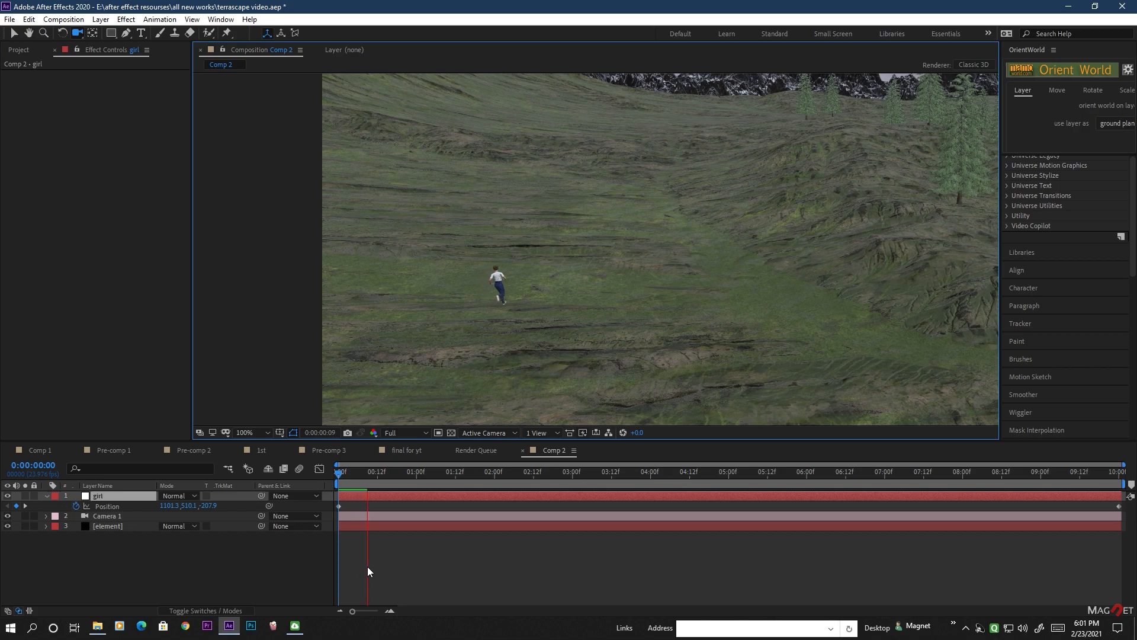
{"action": "key", "text": "space"}
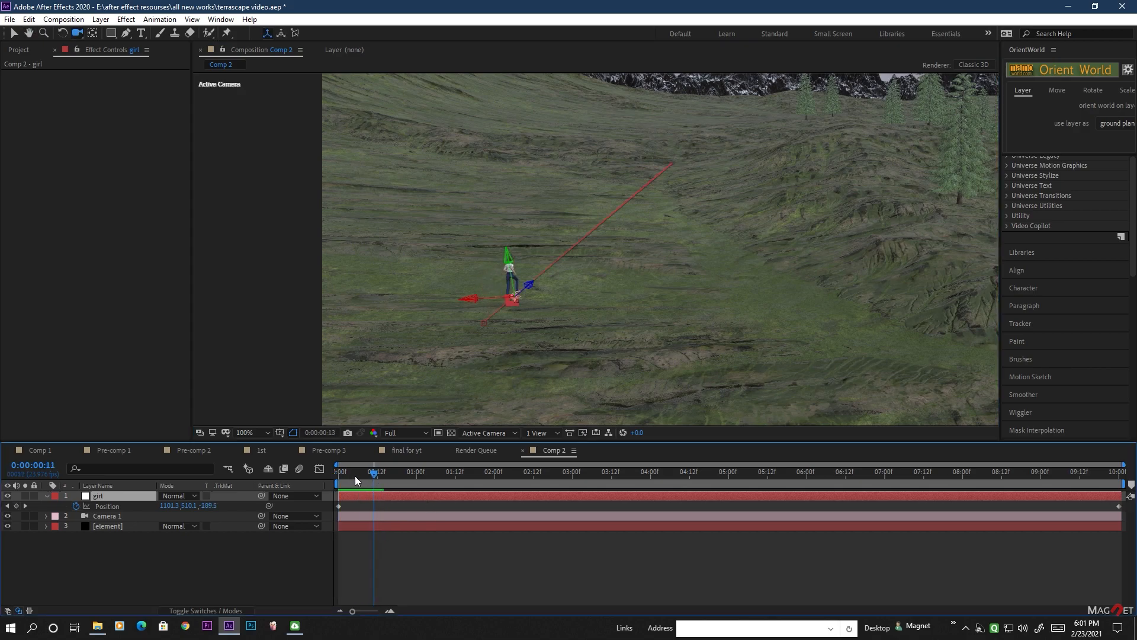
{"action": "key", "text": "Home"}
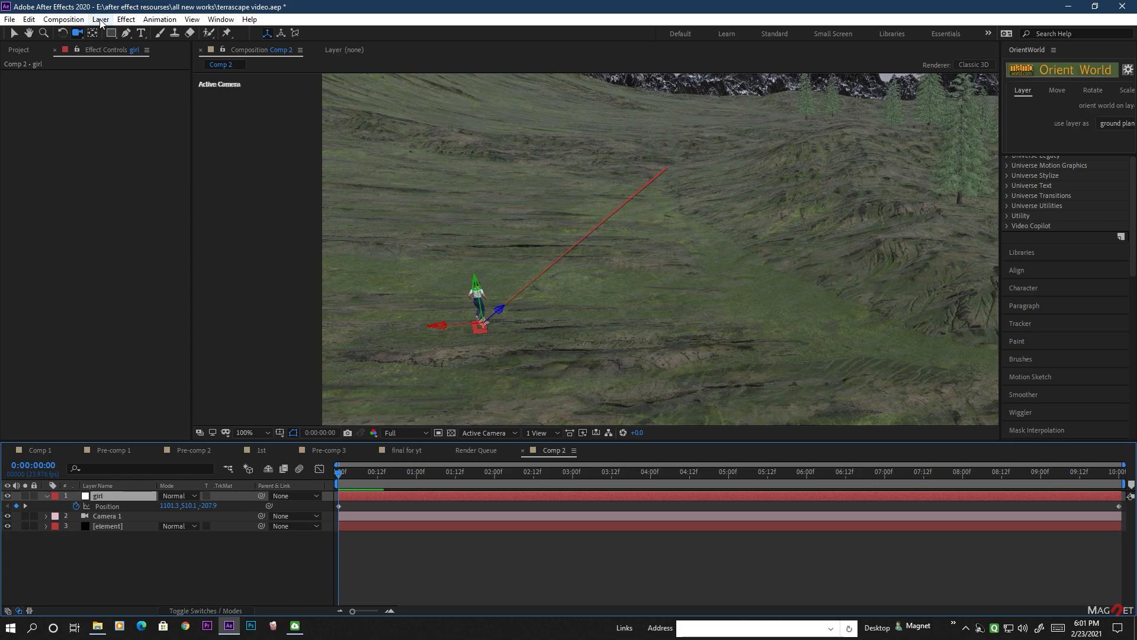
Set the Comp 2 duration to 0:00:20:01 and show the full length in the timeline.
{"action": "left_click", "coordinate": [73, 19]}
{"action": "left_click", "coordinate": [87, 50]}
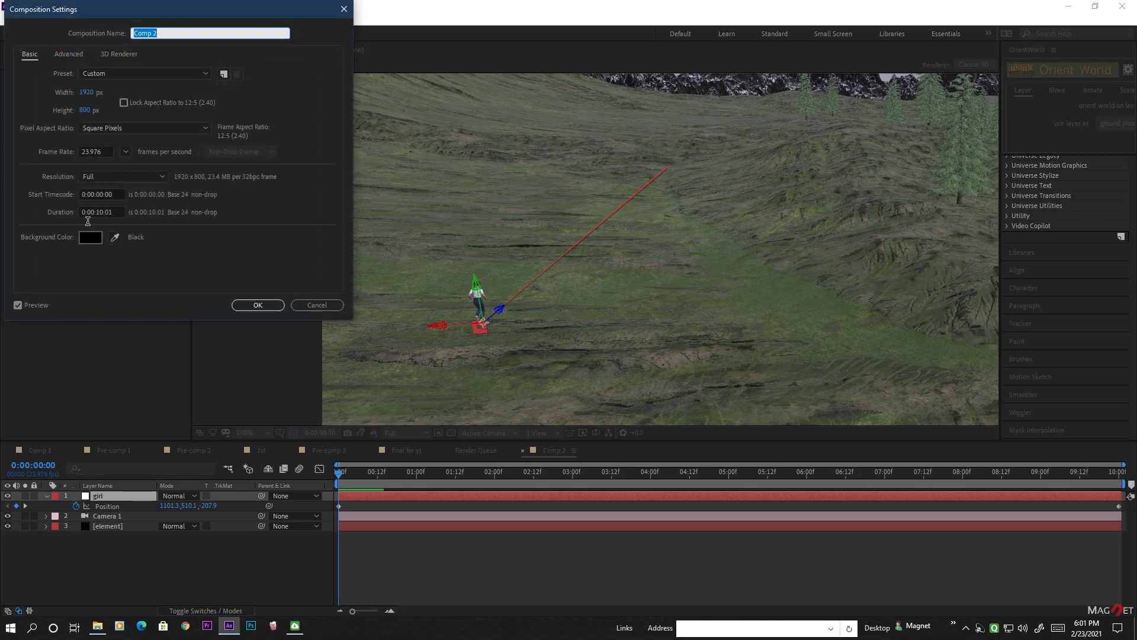
{"action": "left_click", "coordinate": [106, 217]}
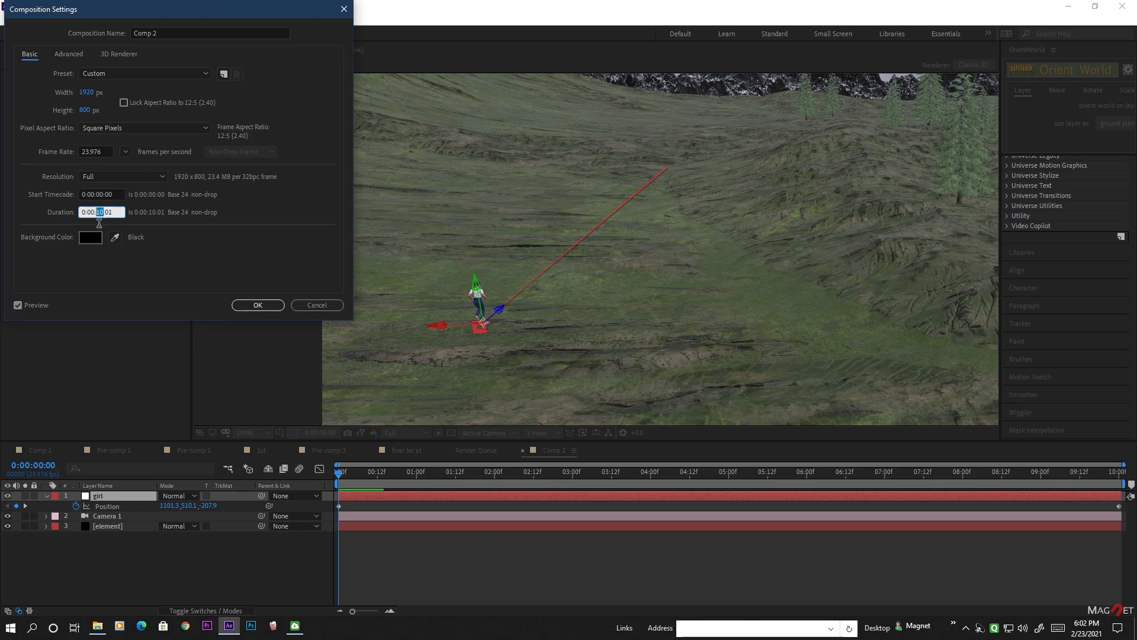
{"action": "type", "text": "20"}
{"action": "left_click", "coordinate": [257, 305]}
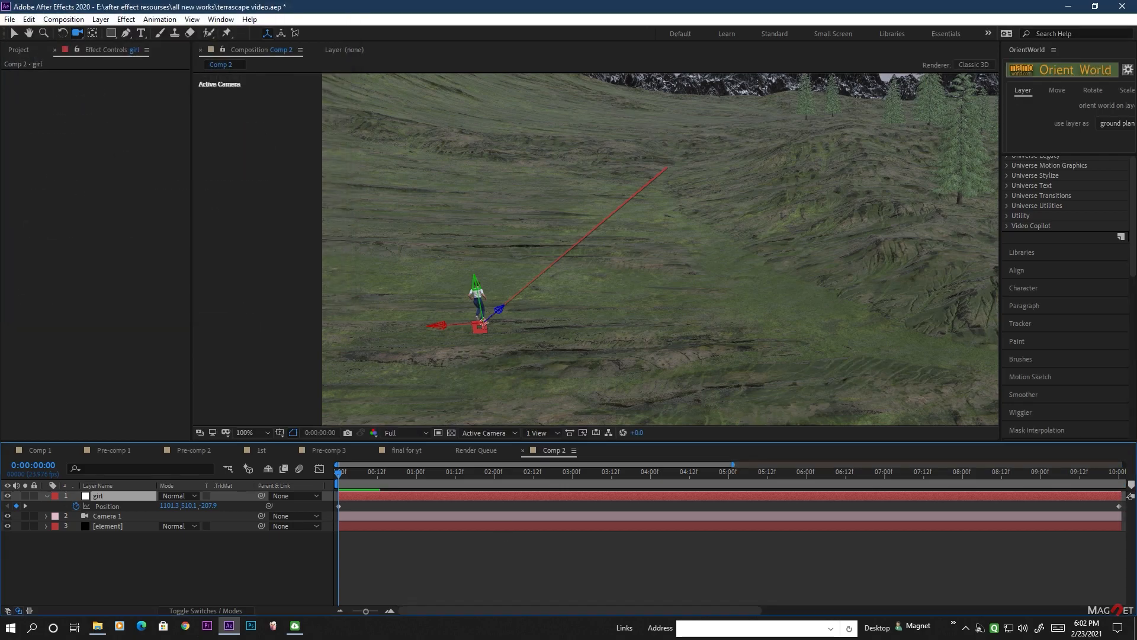
{"action": "left_click_drag", "start_coordinate": [365, 613], "coordinate": [353, 612]}
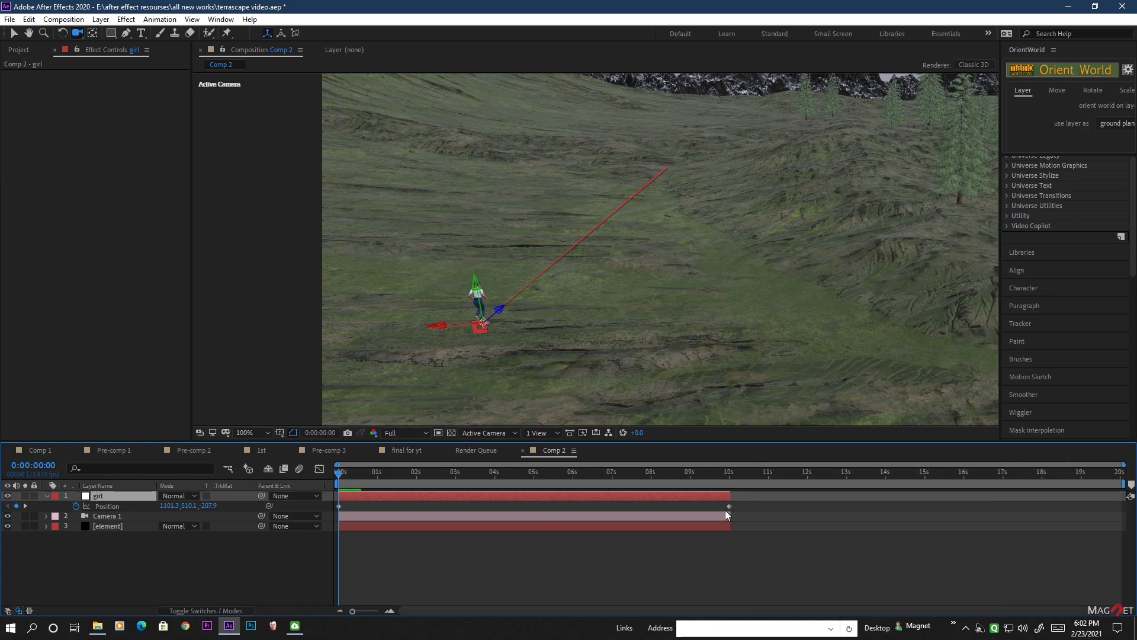
Extend the girl, Camera 1 and element layers to 20 seconds and move the girl's last Position keyframe to that end.
{"action": "left_click_drag", "start_coordinate": [177, 561], "coordinate": [82, 501]}
{"action": "left_click_drag", "start_coordinate": [736, 499], "coordinate": [1124, 510]}
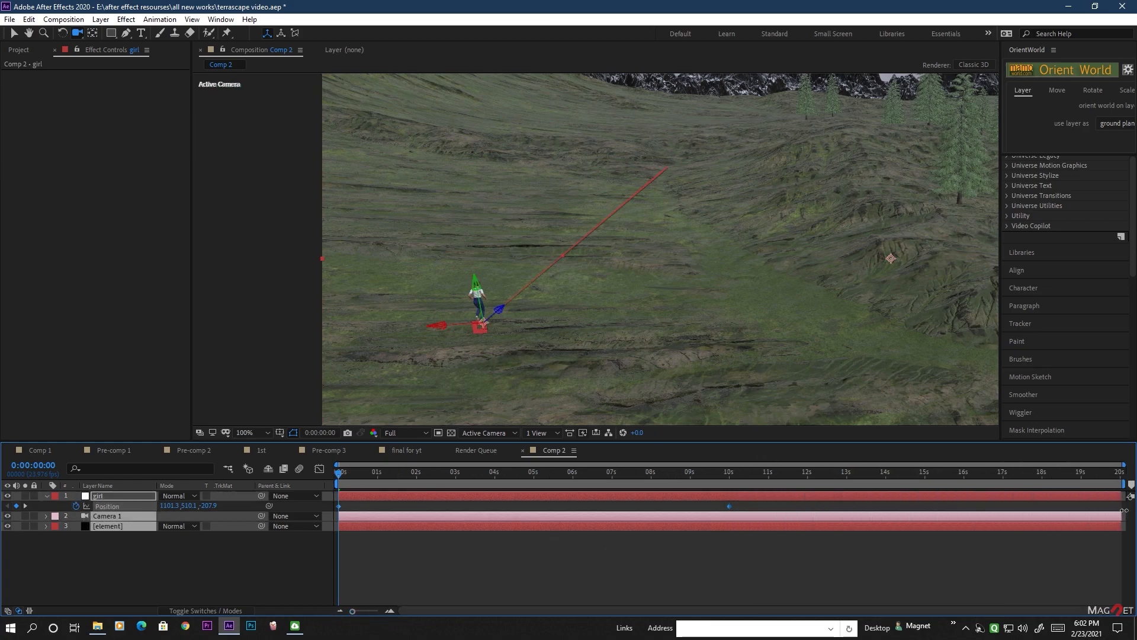
{"action": "left_click", "coordinate": [737, 505]}
{"action": "left_click", "coordinate": [730, 506]}
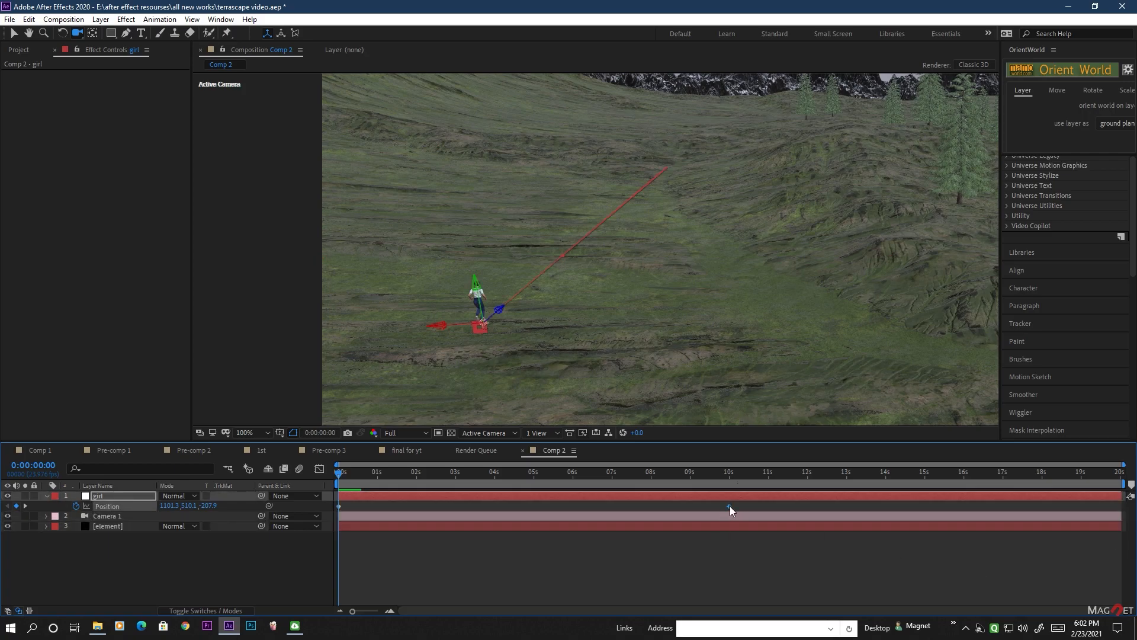
{"action": "left_click_drag", "start_coordinate": [730, 506], "coordinate": [816, 508]}
{"action": "left_click_drag", "start_coordinate": [1133, 515], "coordinate": [1126, 513]}
Preview the girl's walk with the retimed keyframes and return to the first frame.
{"action": "left_click_drag", "start_coordinate": [343, 472], "coordinate": [358, 471]}
{"action": "key", "text": "space"}
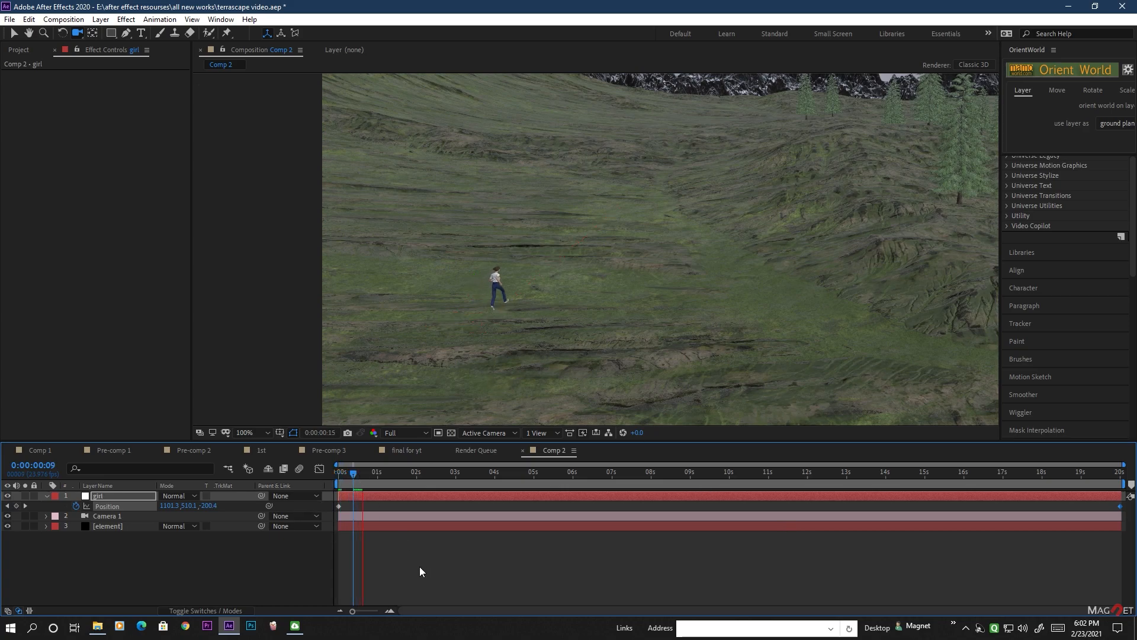
{"action": "key", "text": "space"}
{"action": "left_click_drag", "start_coordinate": [354, 472], "coordinate": [309, 478]}
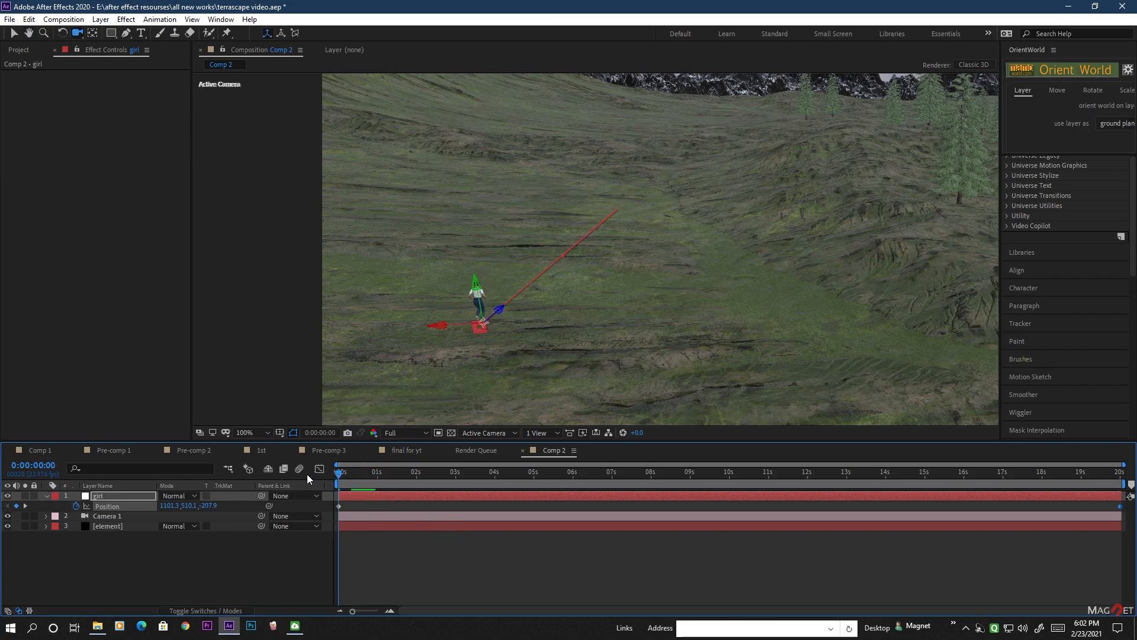
{"action": "left_click_drag", "start_coordinate": [418, 471], "coordinate": [296, 502]}
Move the girl's first Position keyframe back to a Z of about -256 and preview the walk.
{"action": "left_click", "coordinate": [14, 33]}
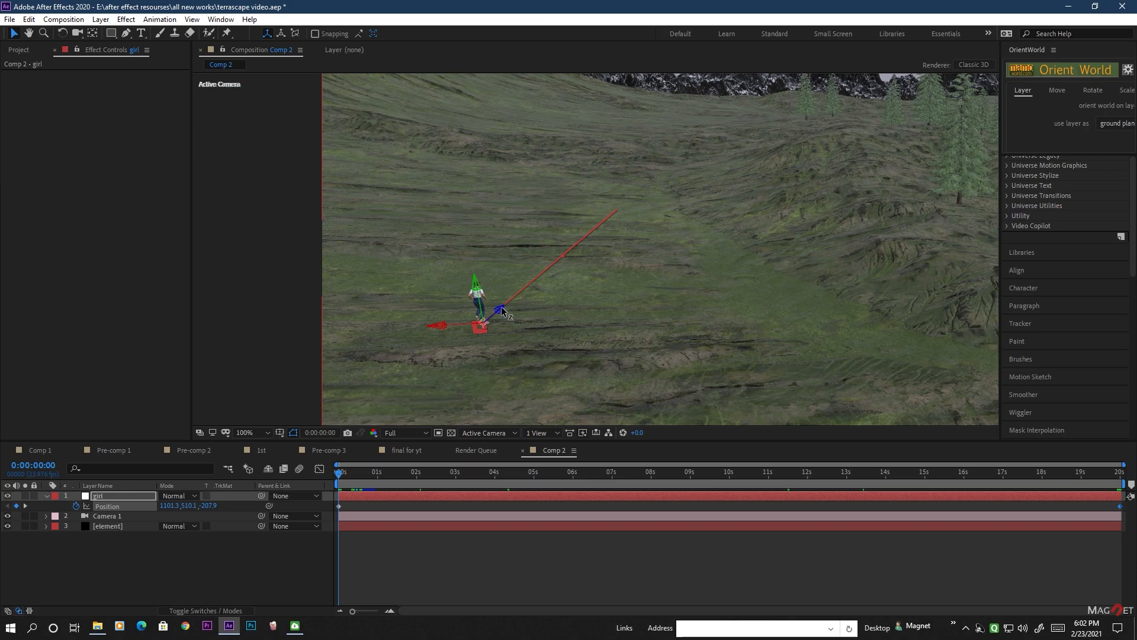
{"action": "left_click_drag", "start_coordinate": [503, 311], "coordinate": [482, 328]}
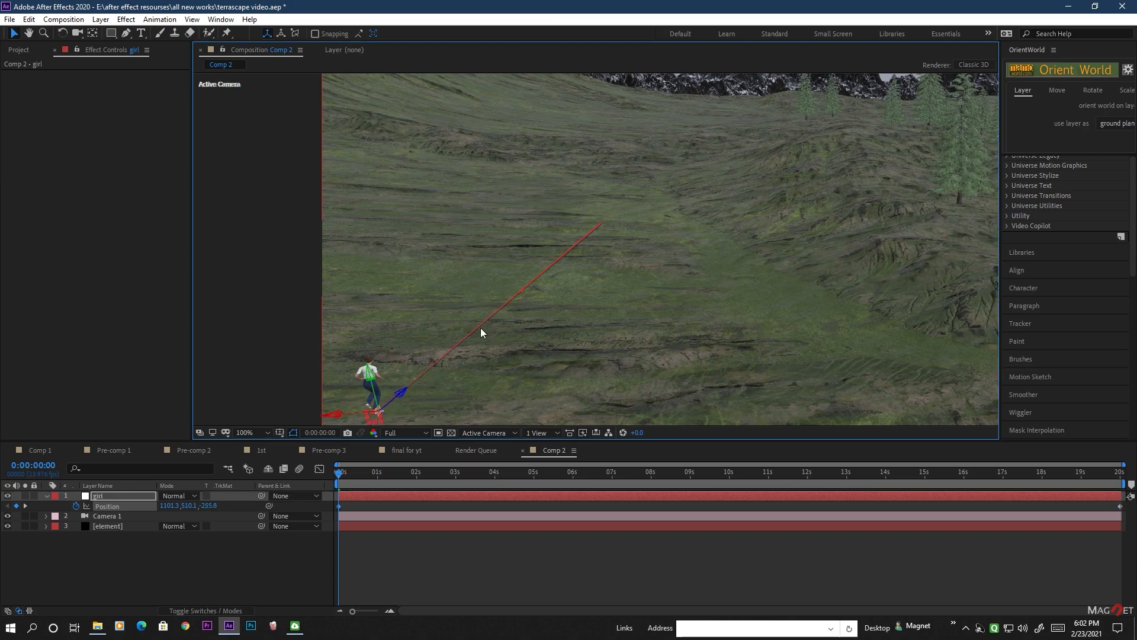
{"action": "key", "text": "space"}
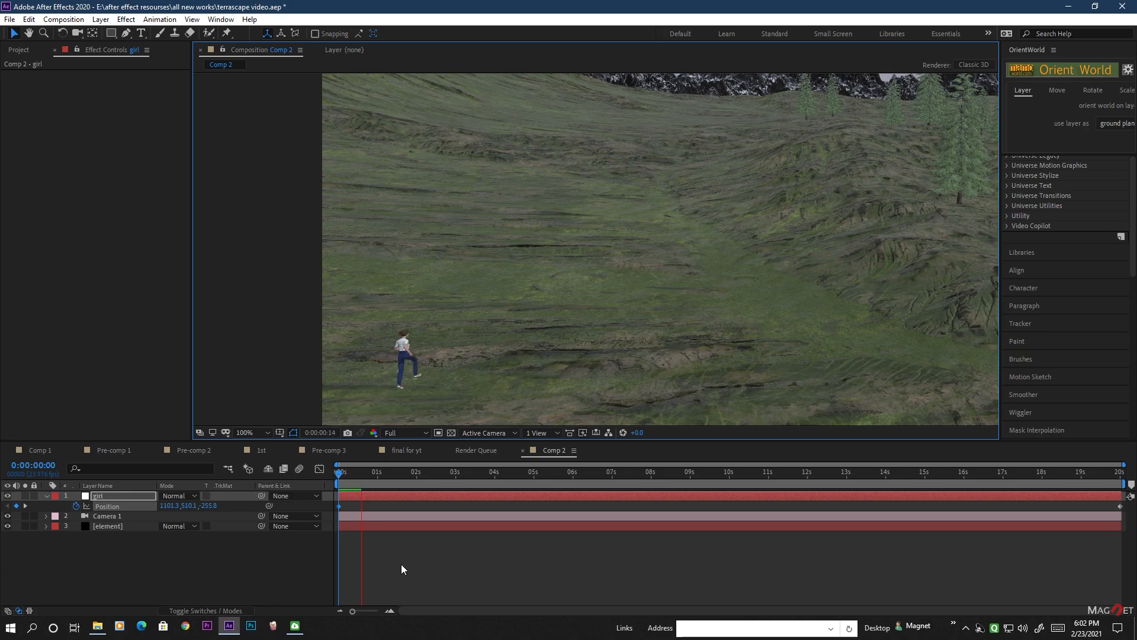
{"action": "left_click_drag", "start_coordinate": [359, 473], "coordinate": [310, 480]}
Shift the view and orbit the camera to bring the girl further into frame, and preview the walk.
{"action": "left_click_drag", "start_coordinate": [506, 337], "coordinate": [577, 277]}
{"action": "key", "text": "c"}
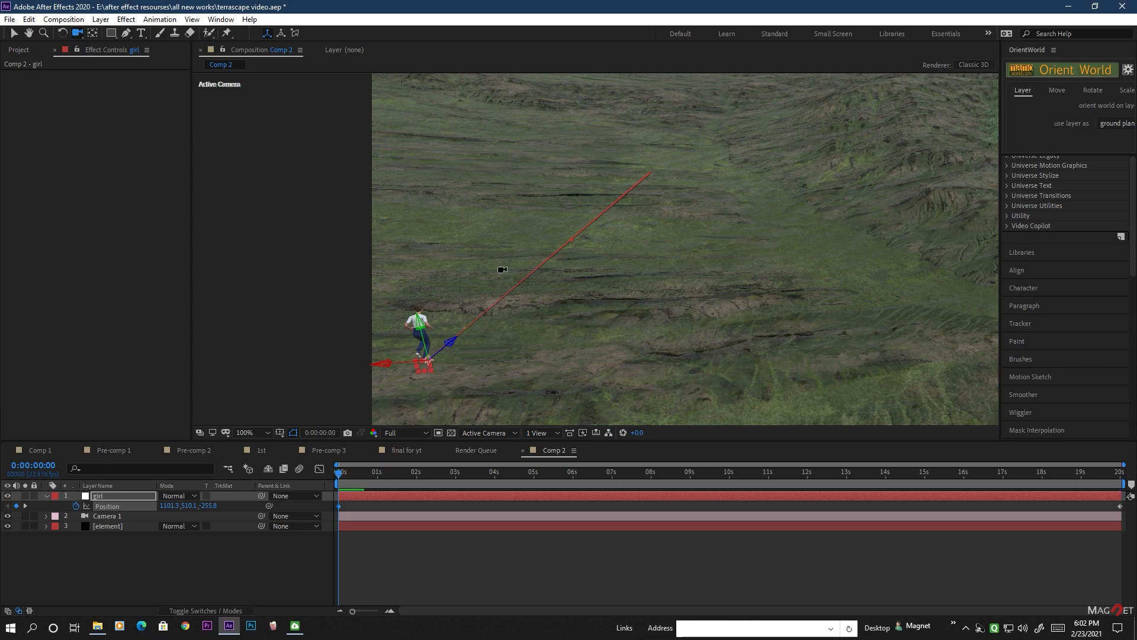
{"action": "mouse_move", "coordinate": [547, 313]}
{"action": "left_mouse_down"}
{"action": "mouse_move", "coordinate": [572, 298]}
{"action": "mouse_move", "coordinate": [537, 299]}
{"action": "left_mouse_up"}
{"action": "left_click", "coordinate": [14, 34]}
{"action": "key", "text": "space"}
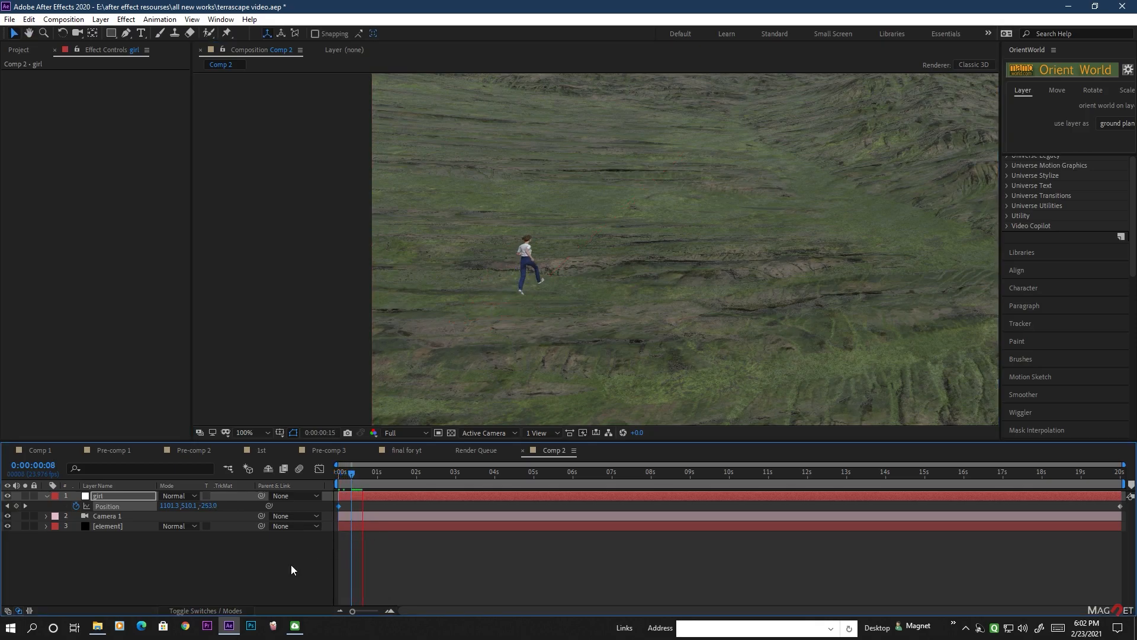
{"action": "key", "text": "space"}
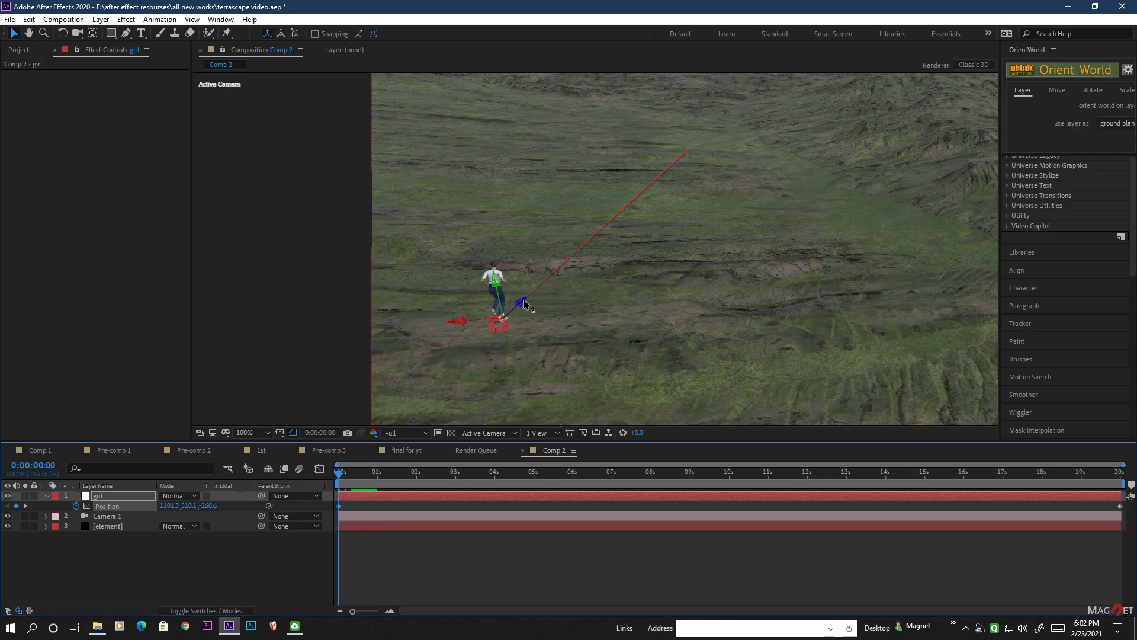
Move the girl's starting Z position to about -273 and check the walk through to 20 seconds.
{"action": "left_click_drag", "start_coordinate": [524, 303], "coordinate": [526, 321]}
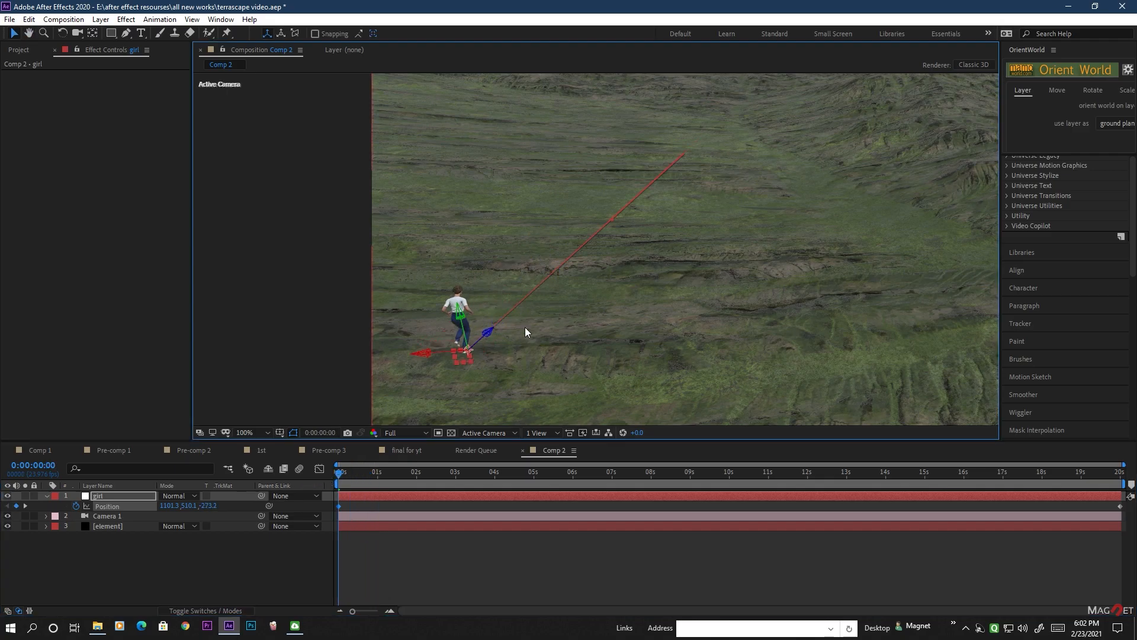
{"action": "left_click", "coordinate": [301, 561]}
{"action": "key", "text": "space"}
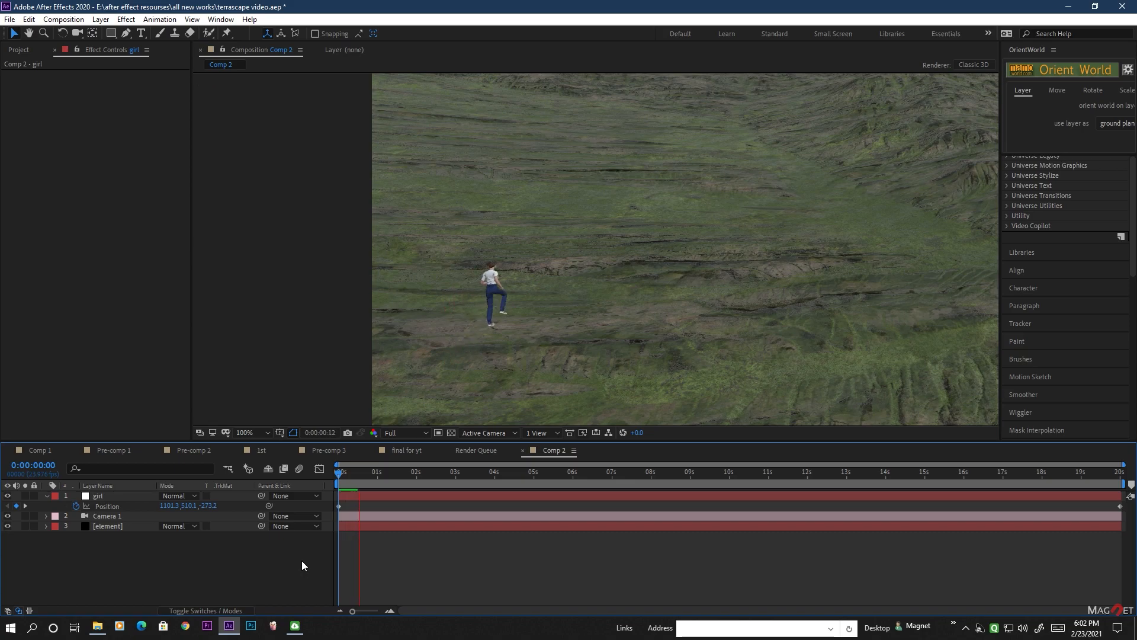
{"action": "left_click", "coordinate": [371, 471]}
{"action": "left_click_drag", "start_coordinate": [371, 471], "coordinate": [1120, 472]}
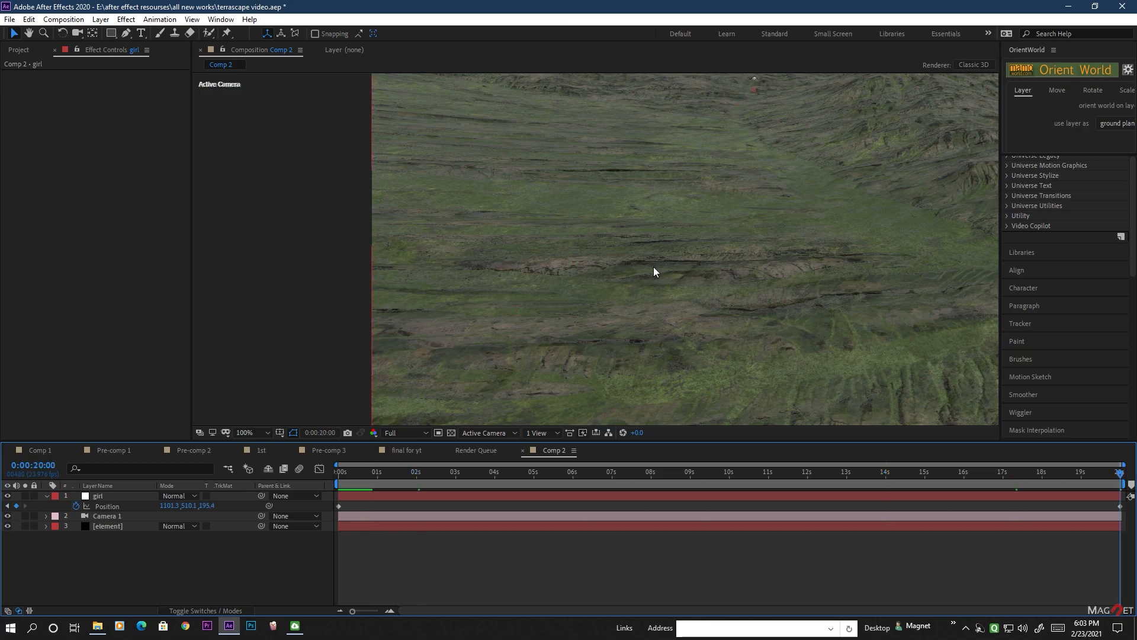
{"action": "left_click_drag", "start_coordinate": [1119, 472], "coordinate": [339, 472]}
Move the girl's starting point farther back to a Z of about -288 and preview the walk.
{"action": "left_click", "coordinate": [123, 498]}
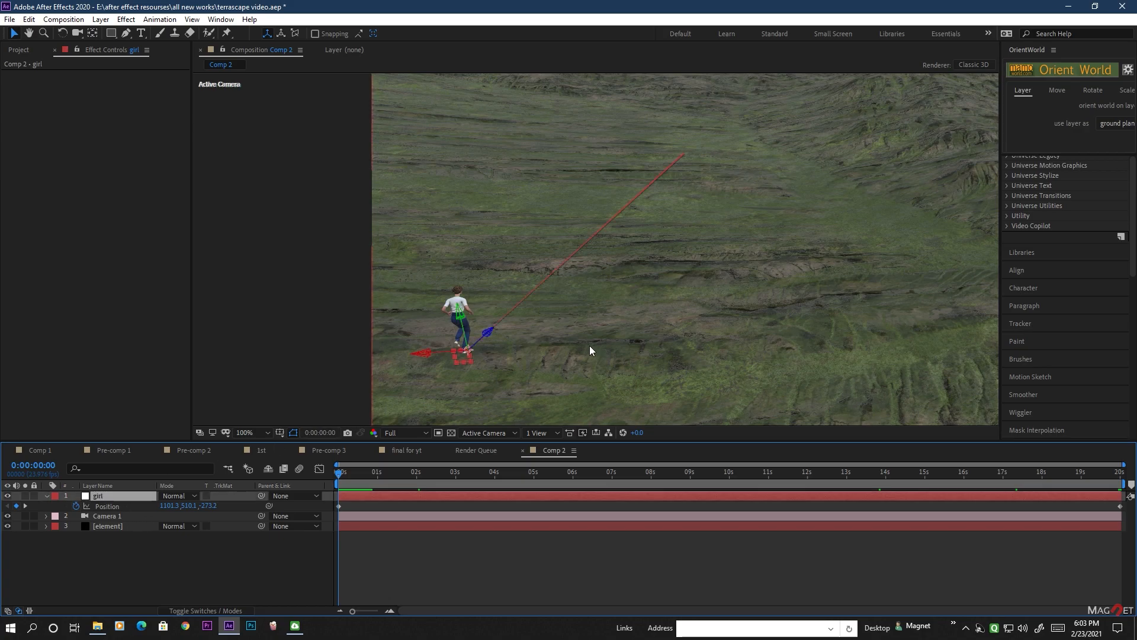
{"action": "left_click_drag", "start_coordinate": [487, 335], "coordinate": [388, 495]}
{"action": "key", "text": "space"}
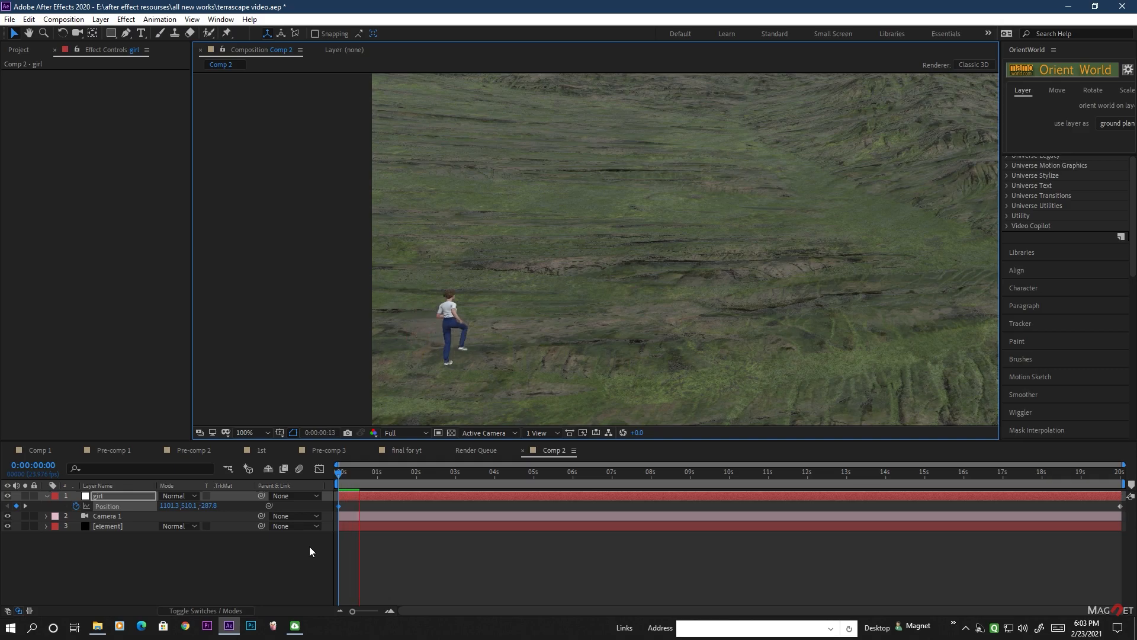
{"action": "key", "text": "space"}
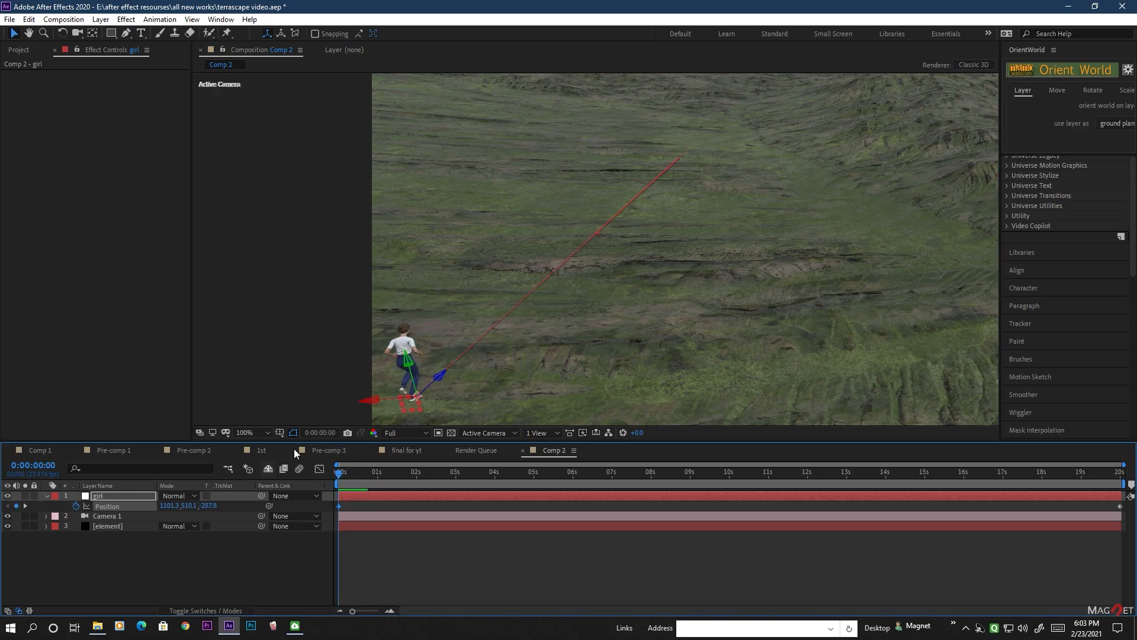
Set the girl's starting Z position to about -298 and preview the first part of the walk.
{"action": "left_click_drag", "start_coordinate": [441, 379], "coordinate": [437, 386]}
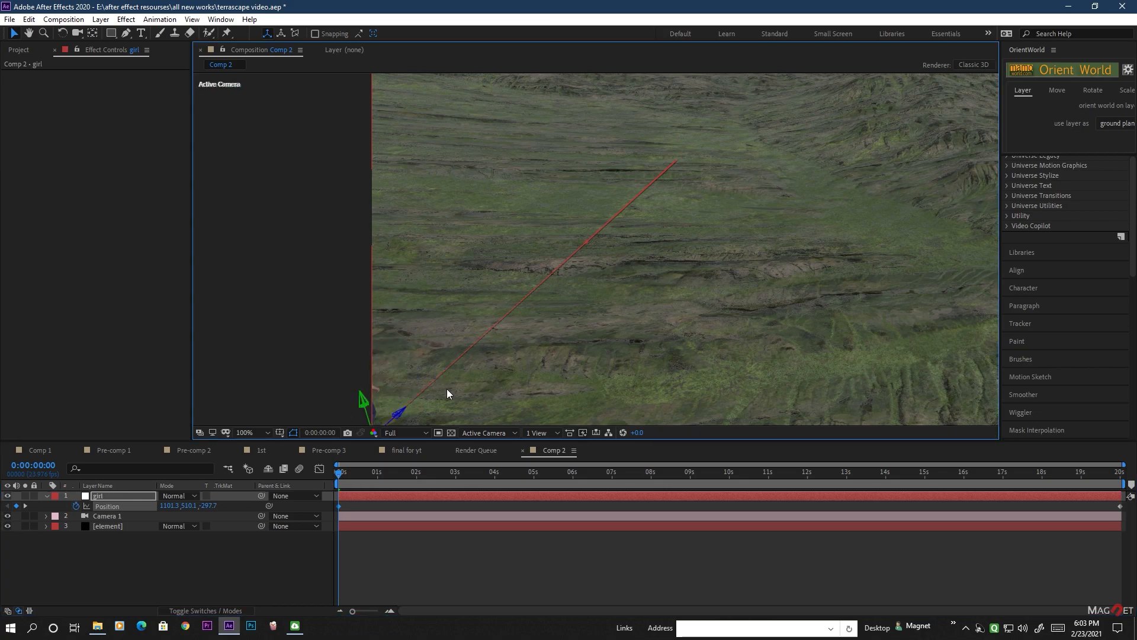
{"action": "key", "text": "space"}
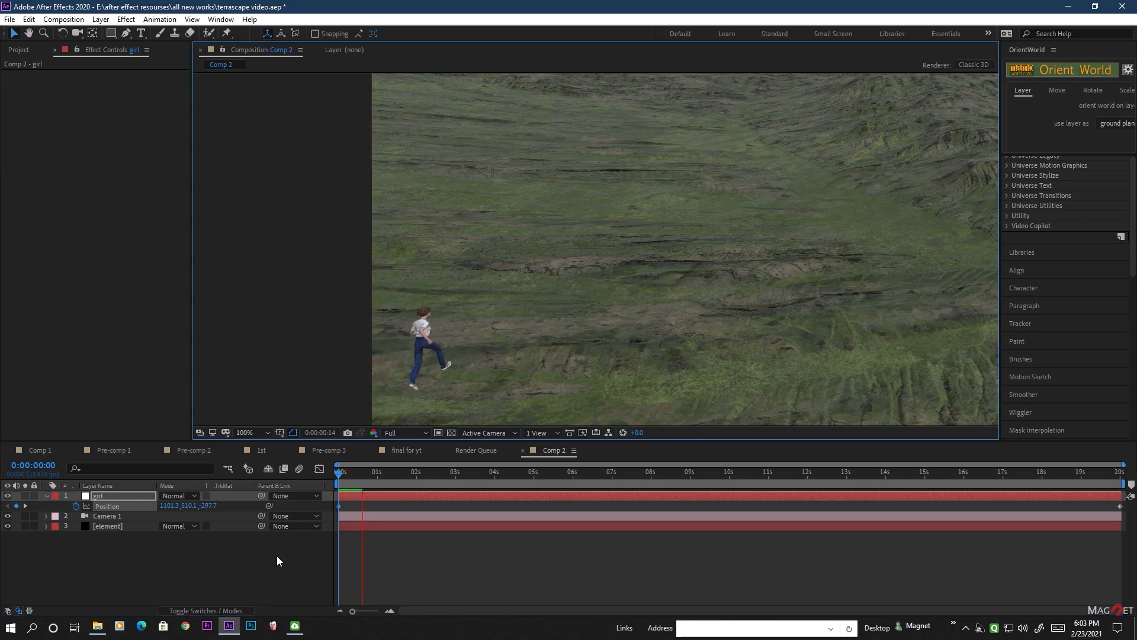
{"action": "key", "text": "space"}
Orbit the camera to a lower angle behind the girl, with the mountains and trees in frame.
{"action": "left_click", "coordinate": [76, 33]}
{"action": "left_click_drag", "start_coordinate": [617, 323], "coordinate": [682, 308]}
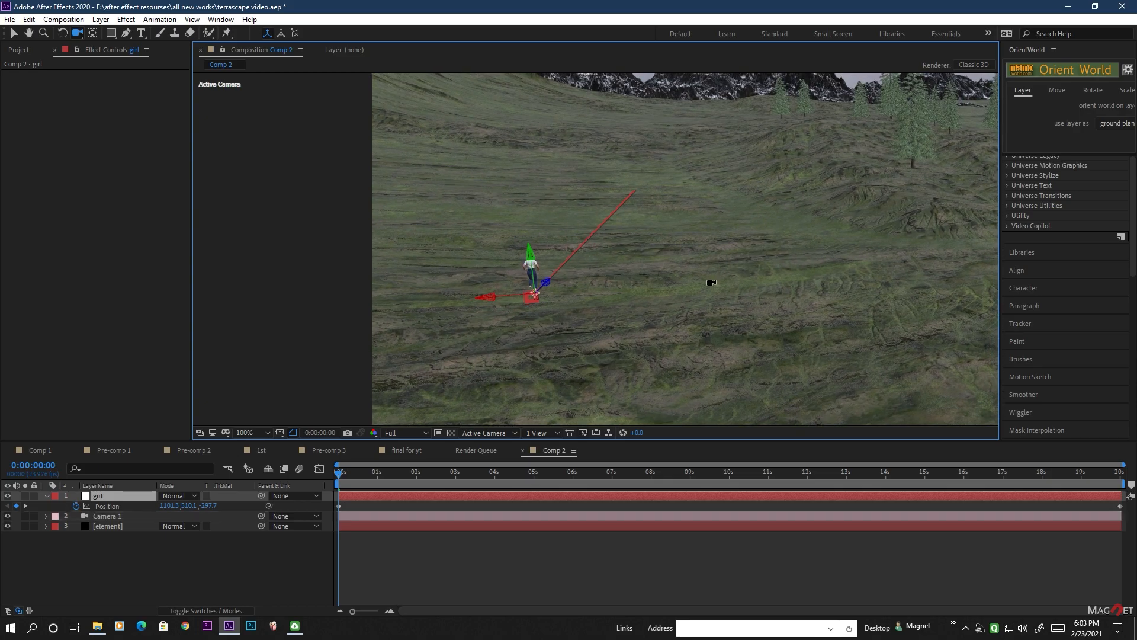
{"action": "left_click_drag", "start_coordinate": [637, 346], "coordinate": [683, 325]}
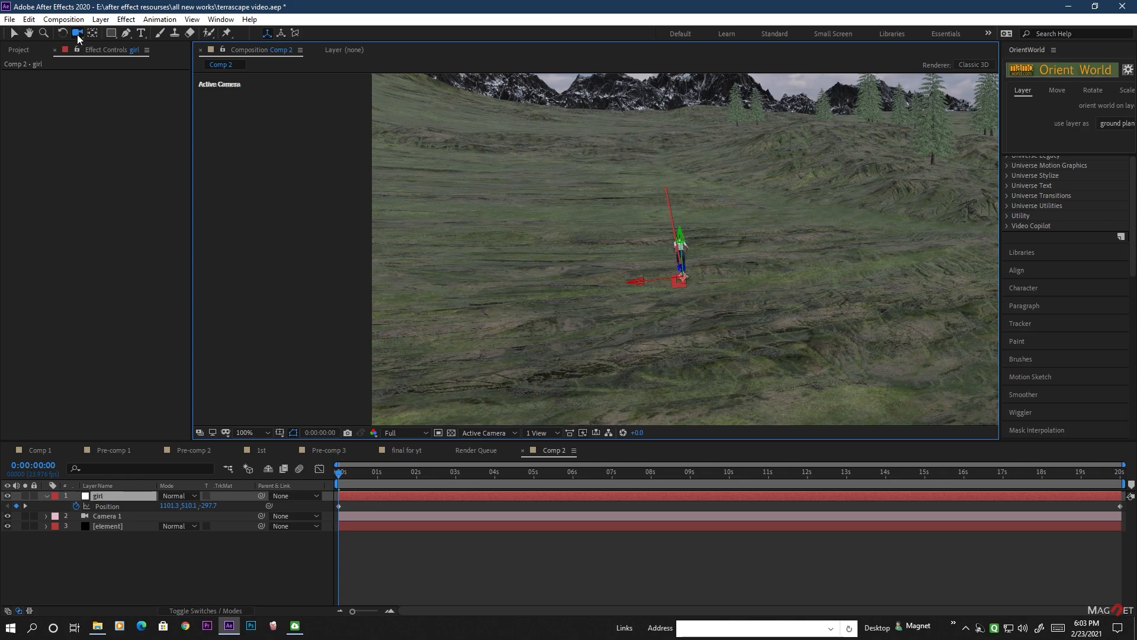
Orbit Camera 1 to look down on the girl from behind, and add a two-node 20 mm camera named temp.
{"action": "left_click_drag", "start_coordinate": [857, 356], "coordinate": [482, 344]}
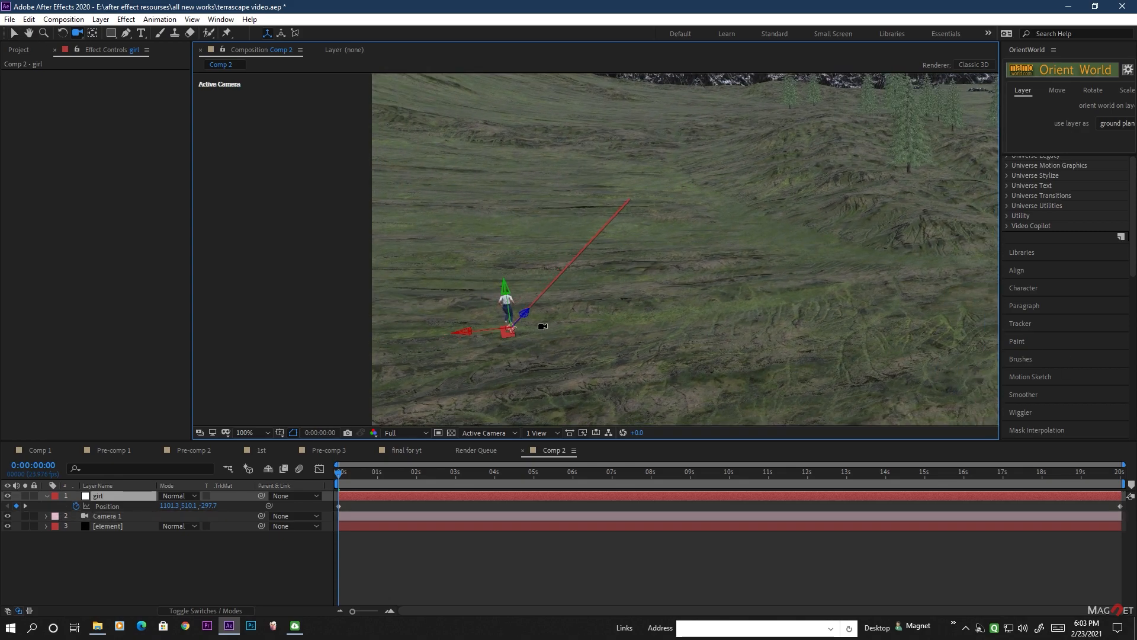
{"action": "left_click_drag", "start_coordinate": [582, 374], "coordinate": [599, 373]}
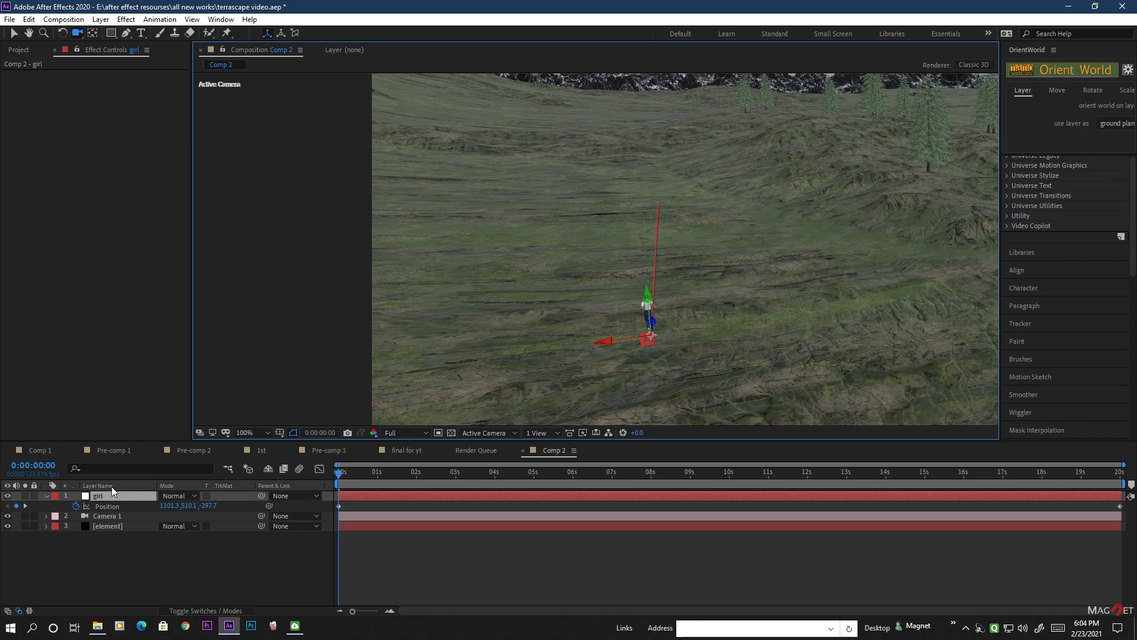
{"action": "left_click", "coordinate": [101, 19]}
{"action": "mouse_move", "coordinate": [154, 34]}
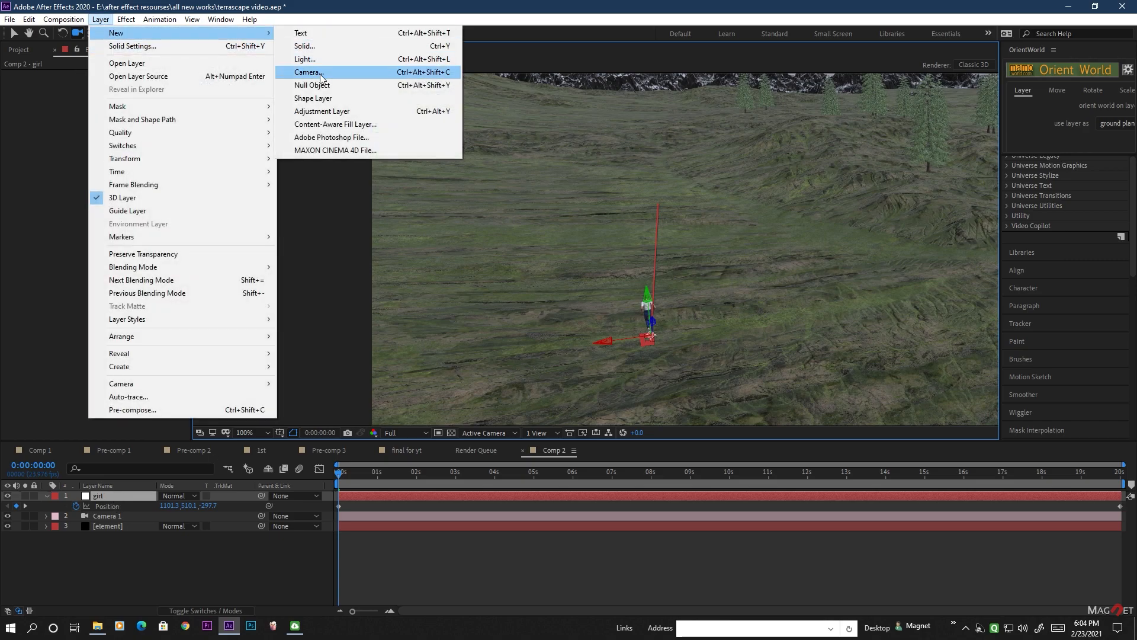
{"action": "left_click", "coordinate": [320, 73]}
{"action": "type", "text": "temp"}
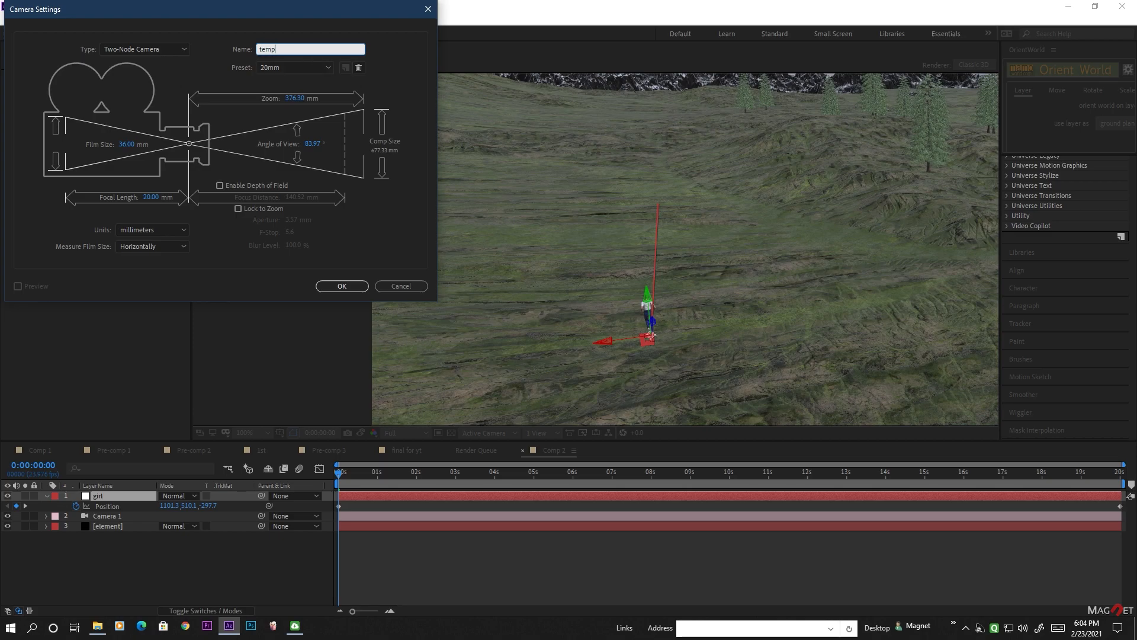
{"action": "left_click", "coordinate": [342, 286]}
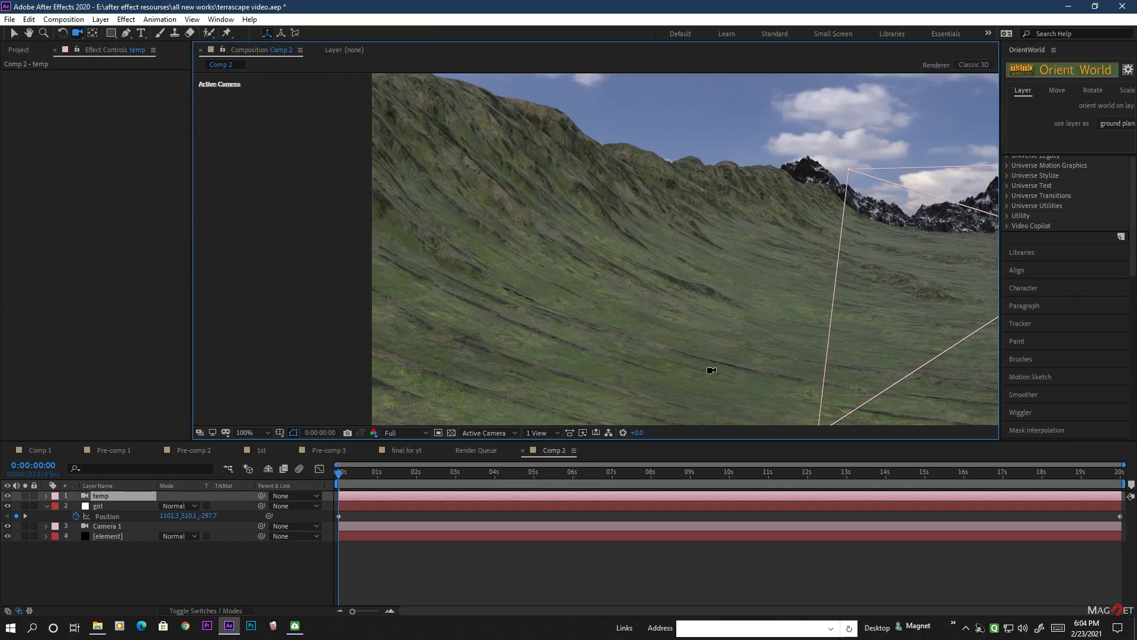
Orbit and move the temp camera into a close side view of the girl, with her feet and the ground in frame.
{"action": "left_click_drag", "start_coordinate": [655, 290], "coordinate": [545, 363]}
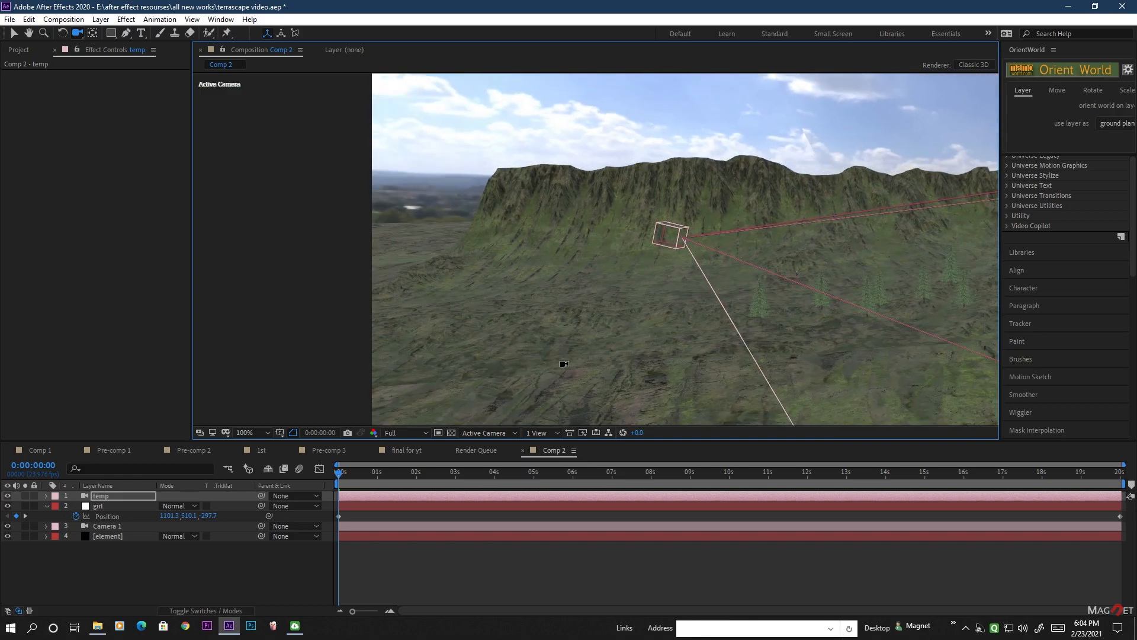
{"action": "left_click_drag", "start_coordinate": [840, 341], "coordinate": [817, 327]}
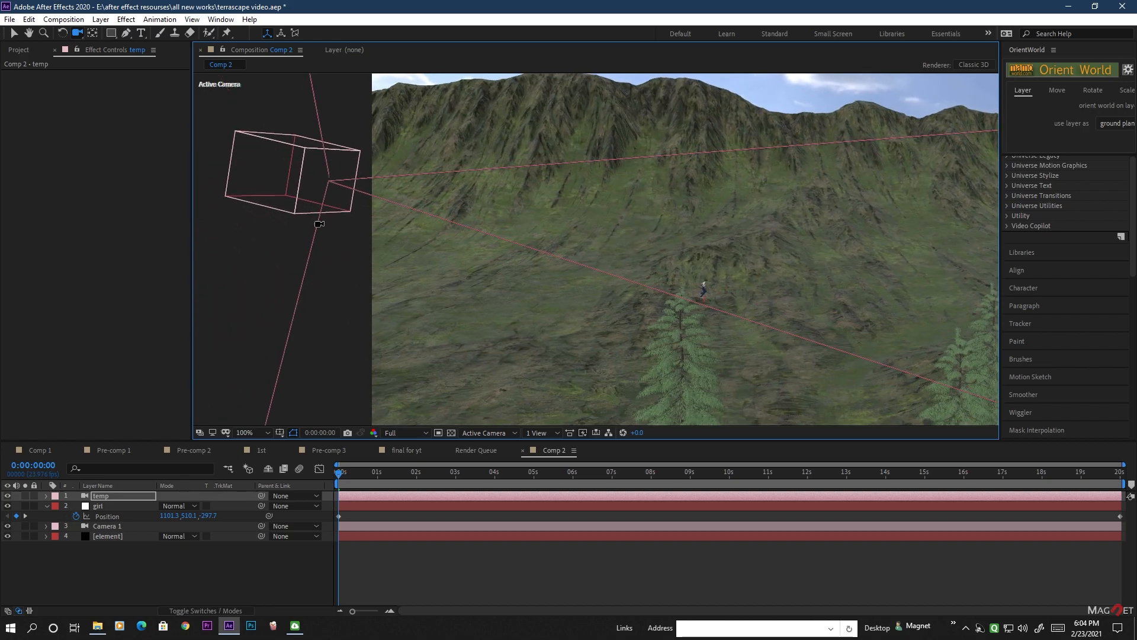
{"action": "left_click_drag", "start_coordinate": [698, 261], "coordinate": [742, 294]}
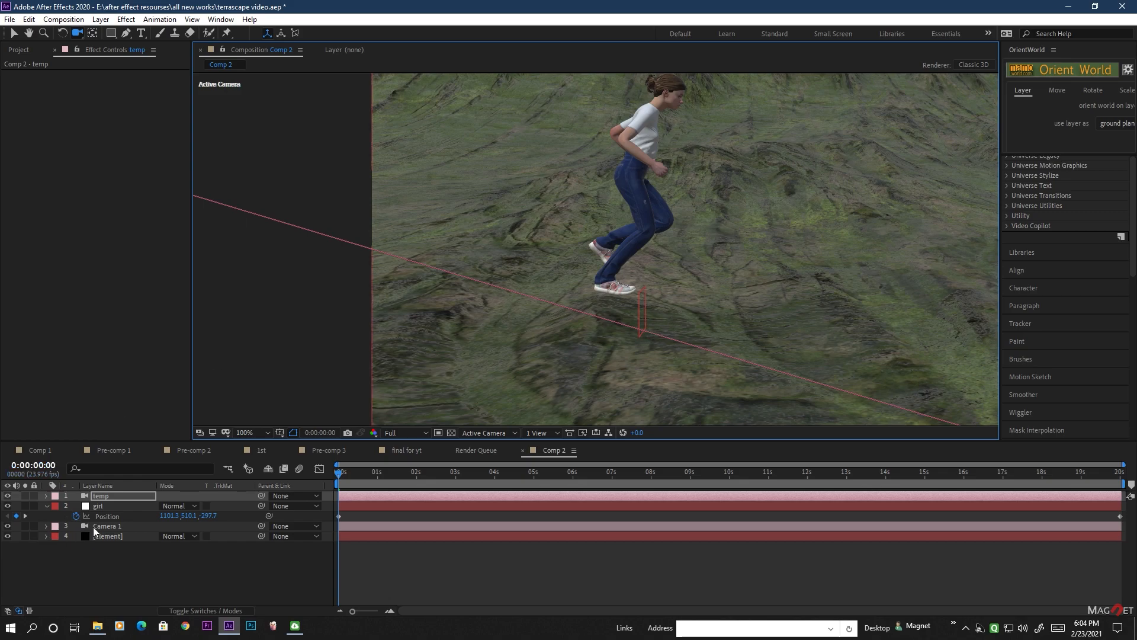
Parent the temp camera to the girl null and scrub the start of the timeline to check that it follows her.
{"action": "left_click", "coordinate": [109, 494]}
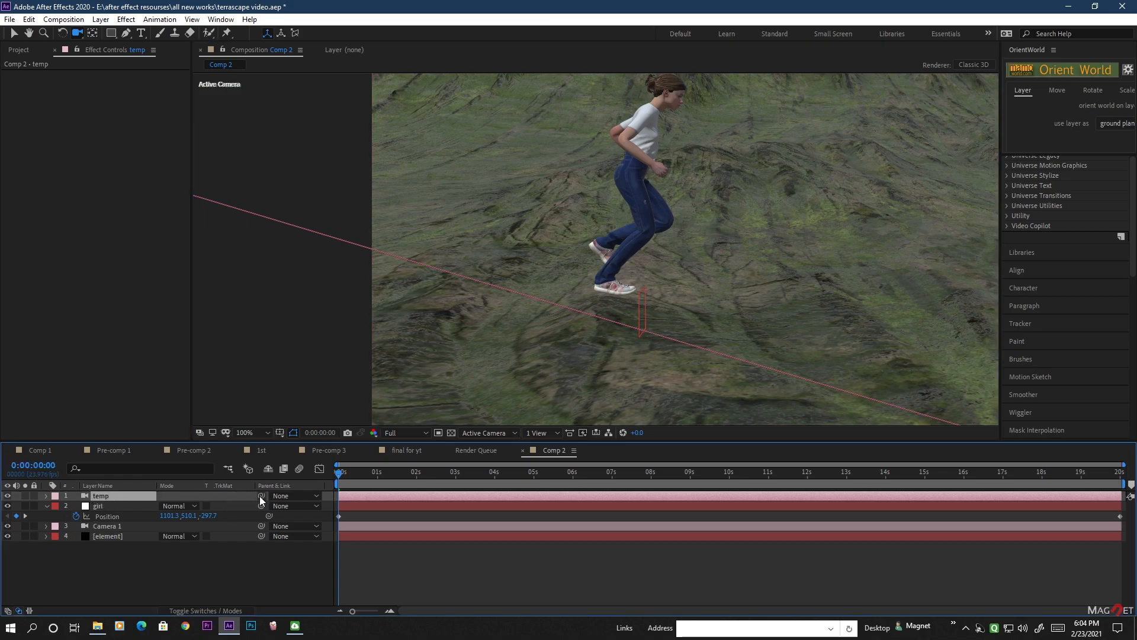
{"action": "left_click_drag", "start_coordinate": [261, 497], "coordinate": [104, 507]}
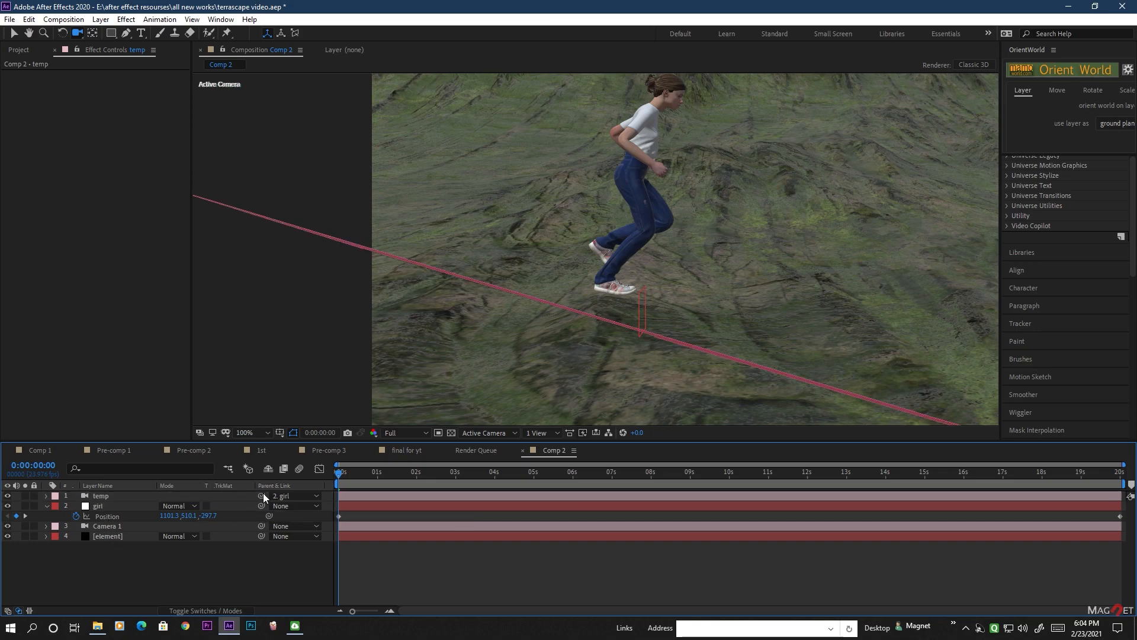
{"action": "left_click_drag", "start_coordinate": [339, 473], "coordinate": [307, 481]}
Set the girl null's Y position at the first frame to 519.1 so her feet meet the ground.
{"action": "left_click", "coordinate": [96, 504]}
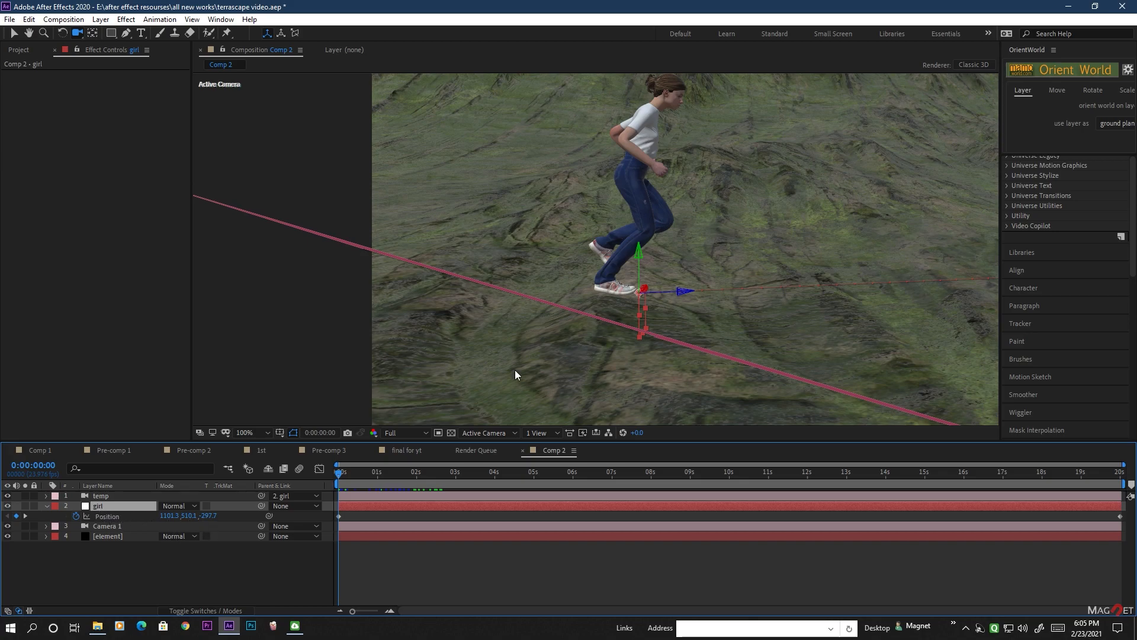
{"action": "left_click", "coordinate": [16, 34]}
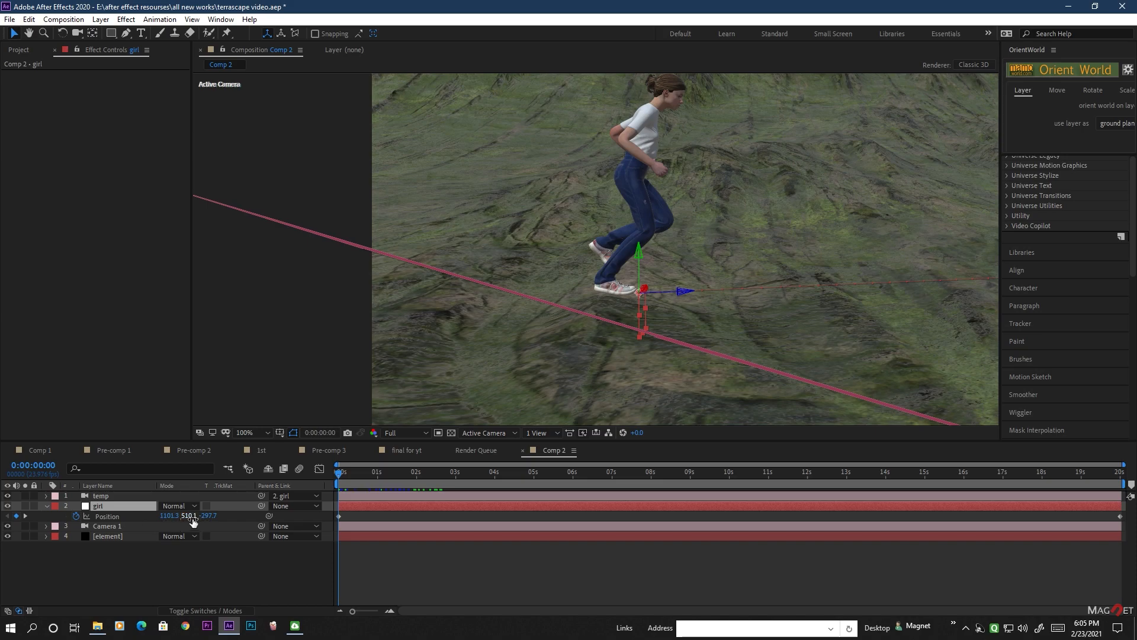
{"action": "left_click_drag", "start_coordinate": [192, 517], "coordinate": [175, 532]}
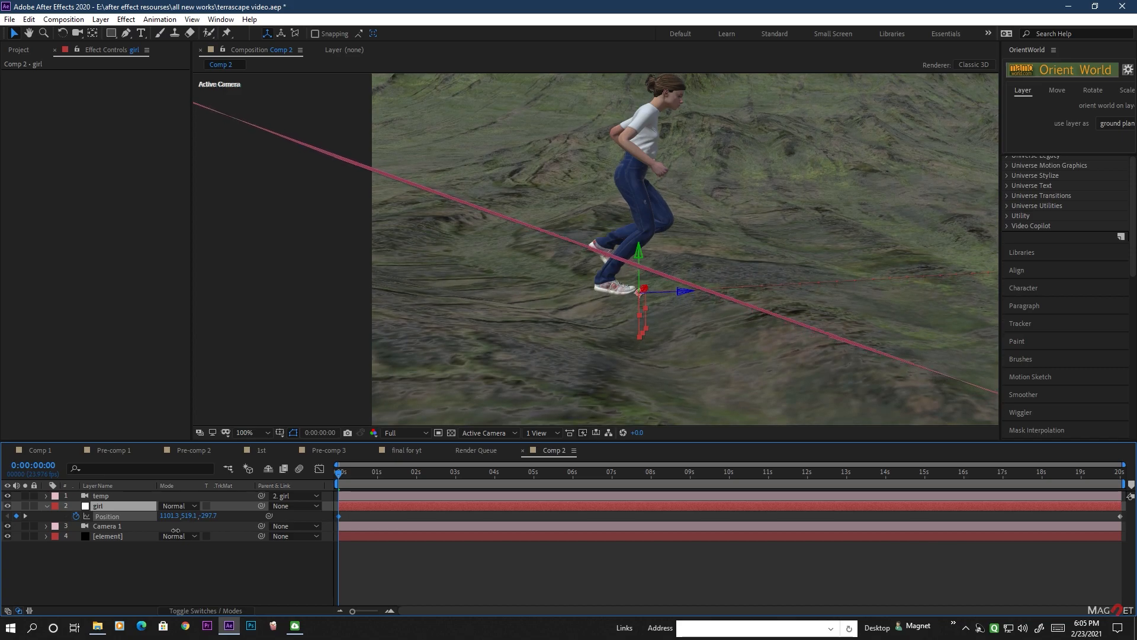
Add a Position keyframe for the girl at frame 9 with Y at 519.0, and hide the layer controls in the viewer.
{"action": "left_click_drag", "start_coordinate": [336, 471], "coordinate": [349, 473]}
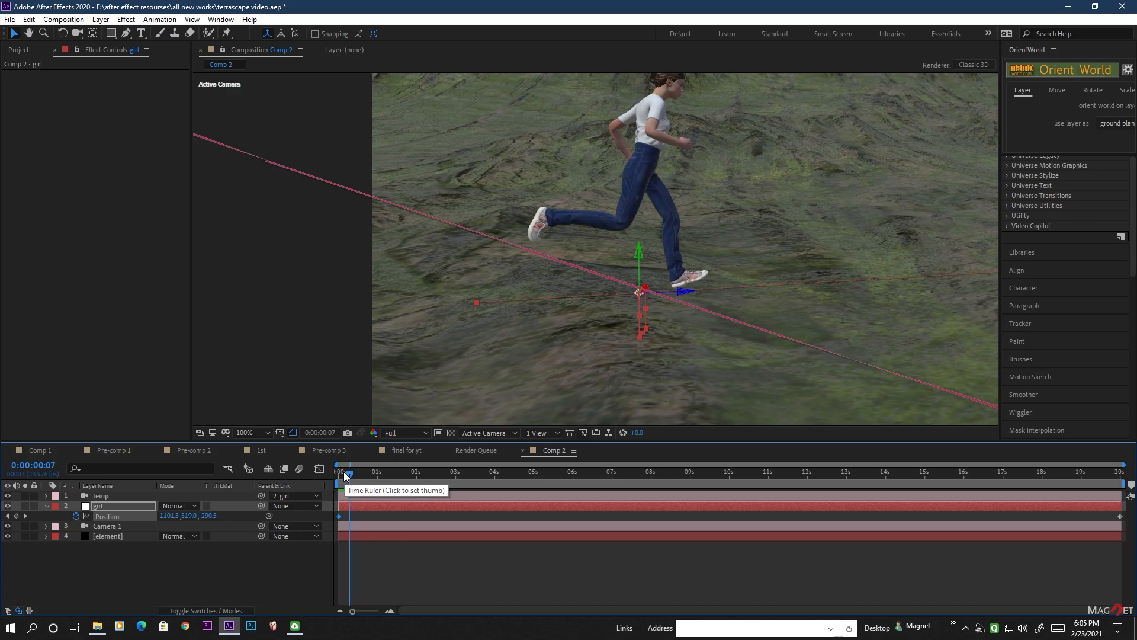
{"action": "key", "text": "Page_Down"}
{"action": "key", "text": "Page_Down"}
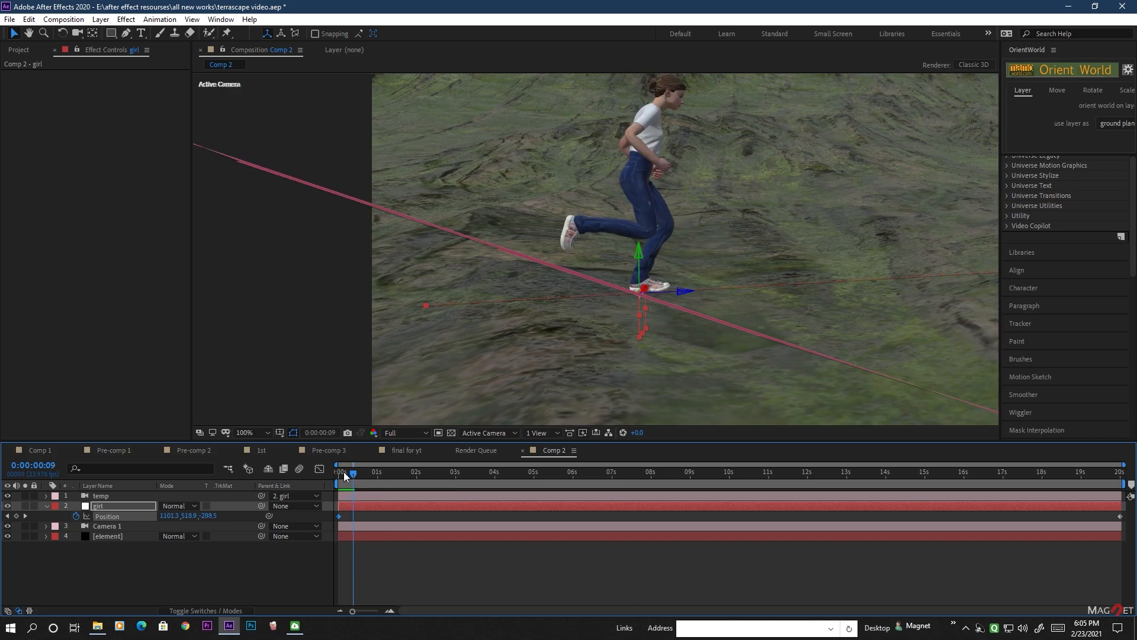
{"action": "left_click_drag", "start_coordinate": [197, 522], "coordinate": [196, 520]}
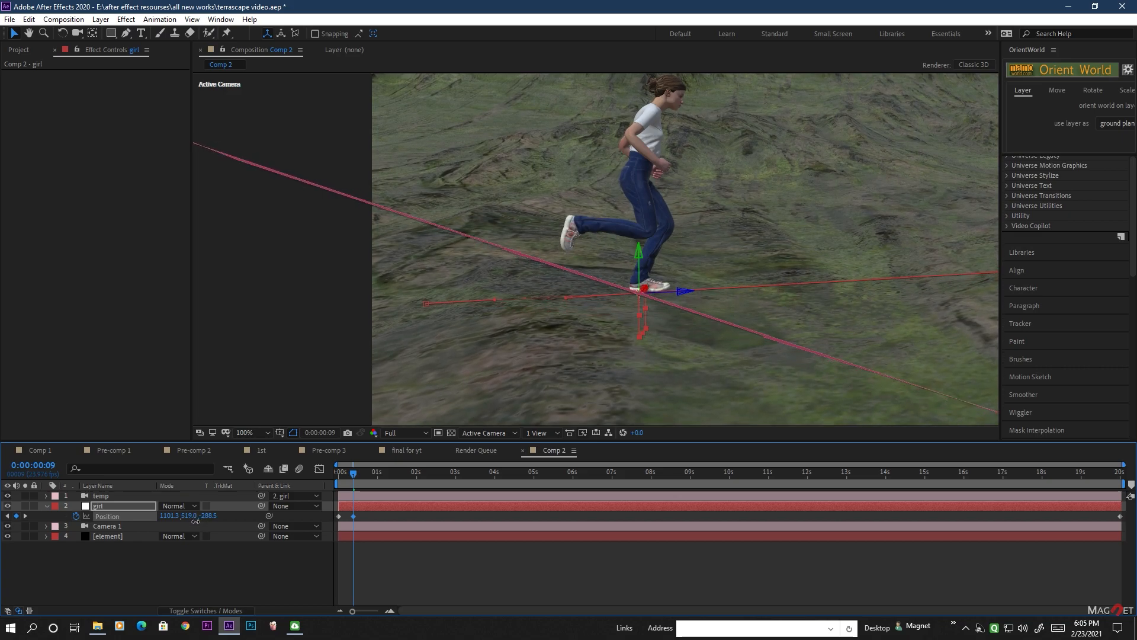
{"action": "left_click", "coordinate": [228, 569]}
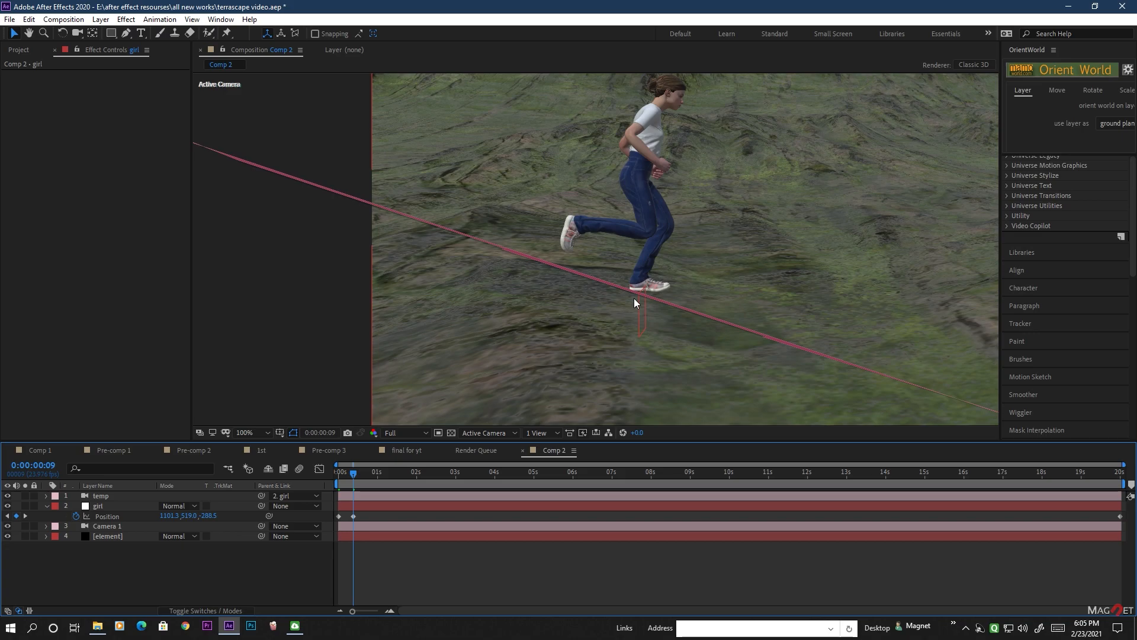
{"action": "key", "text": "ctrl+shift+h"}
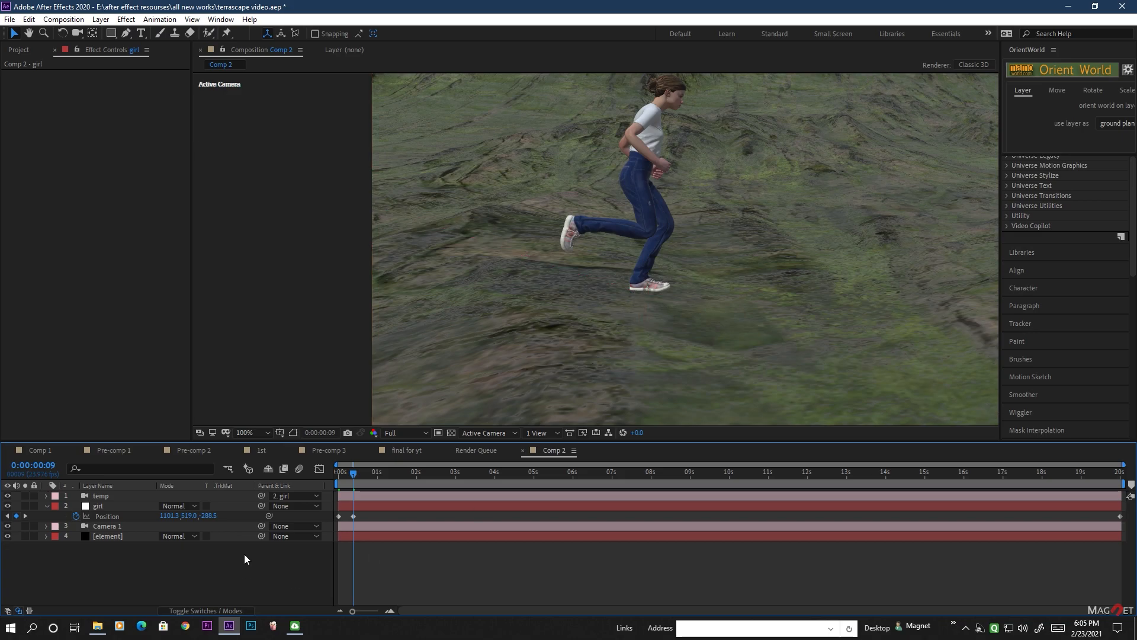
{"action": "left_click_drag", "start_coordinate": [194, 517], "coordinate": [186, 522]}
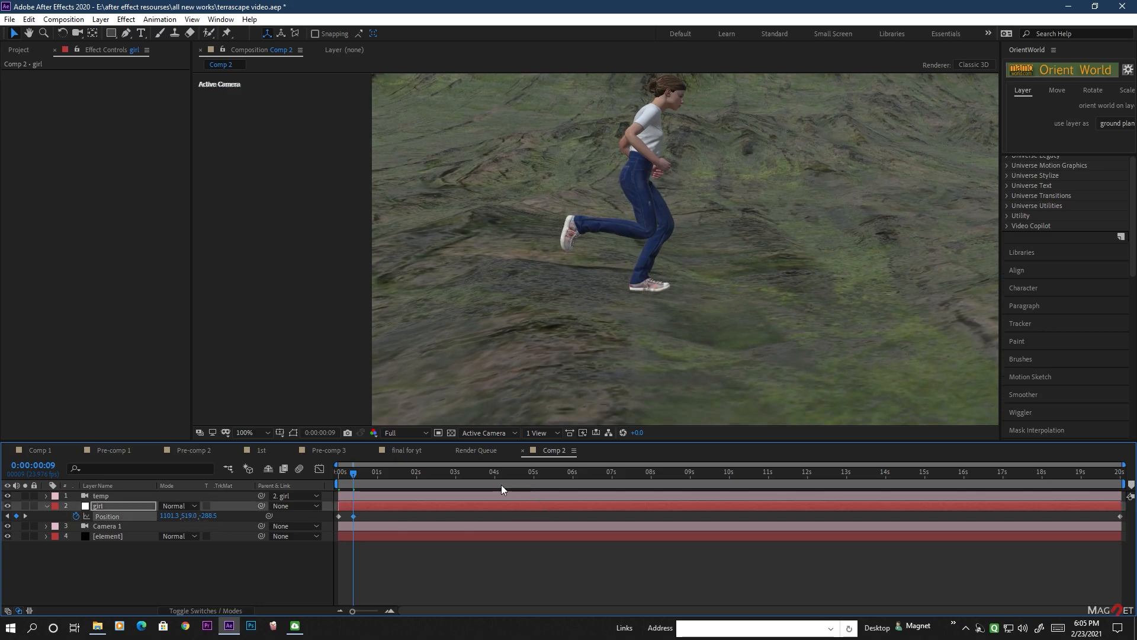
Adjust the girl's height with Position keyframes at 0:20 and 1:08, setting Y to 518.0 at 1:08.
{"action": "key", "text": "space"}
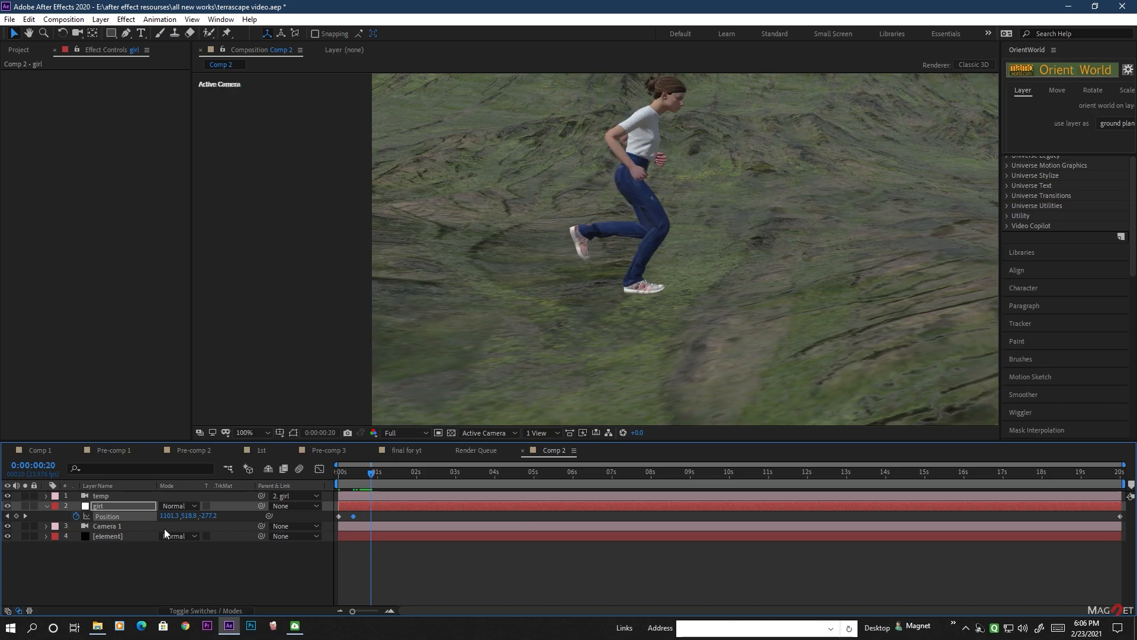
{"action": "left_click_drag", "start_coordinate": [197, 516], "coordinate": [202, 516]}
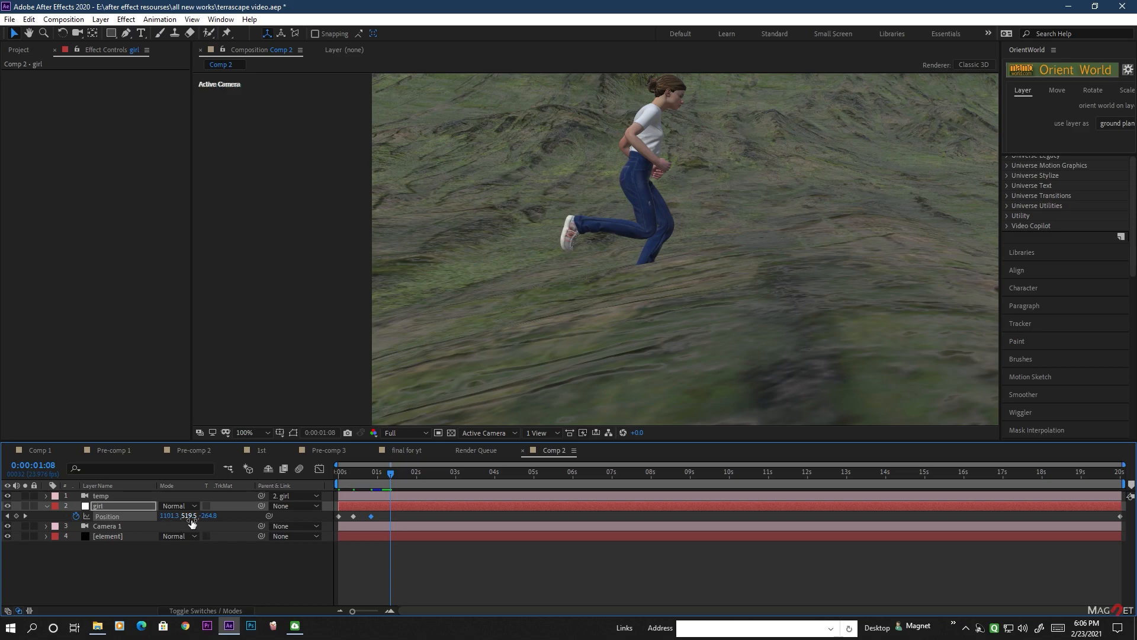
{"action": "left_click_drag", "start_coordinate": [190, 515], "coordinate": [179, 526]}
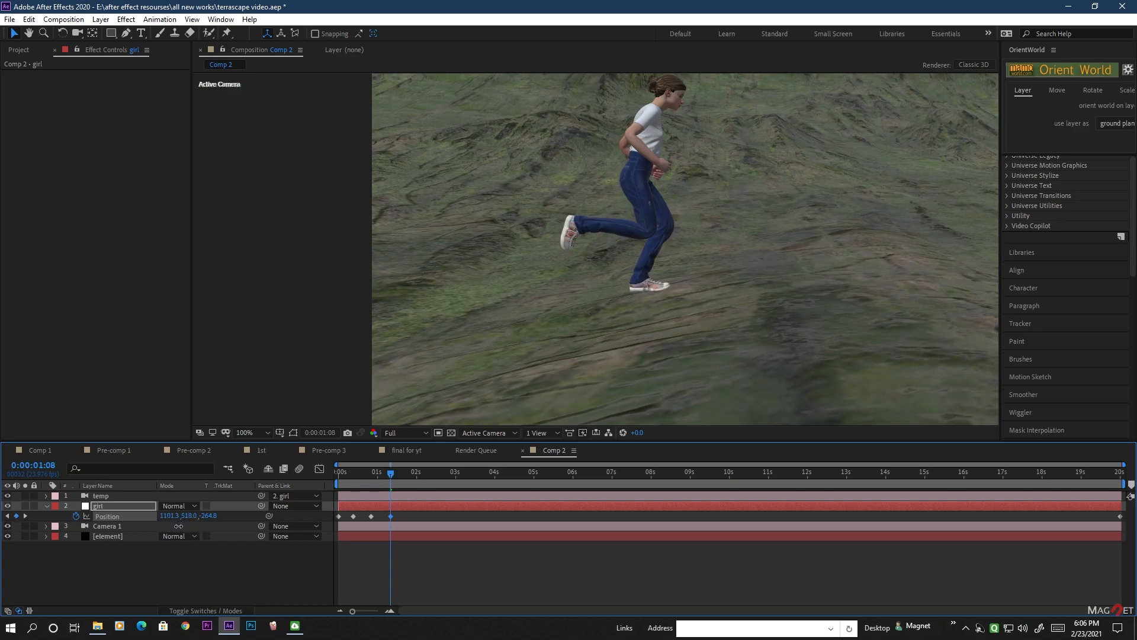
Advance to 1:18 and keyframe the girl's Y position at 517.7.
{"action": "key", "text": "space"}
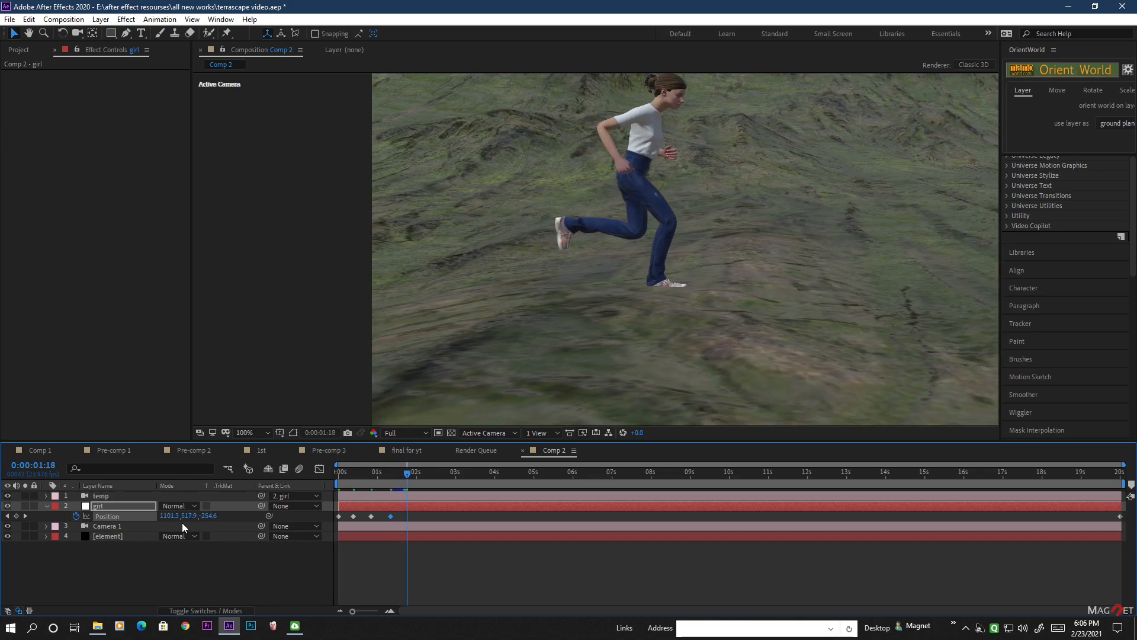
{"action": "left_click_drag", "start_coordinate": [191, 521], "coordinate": [191, 520]}
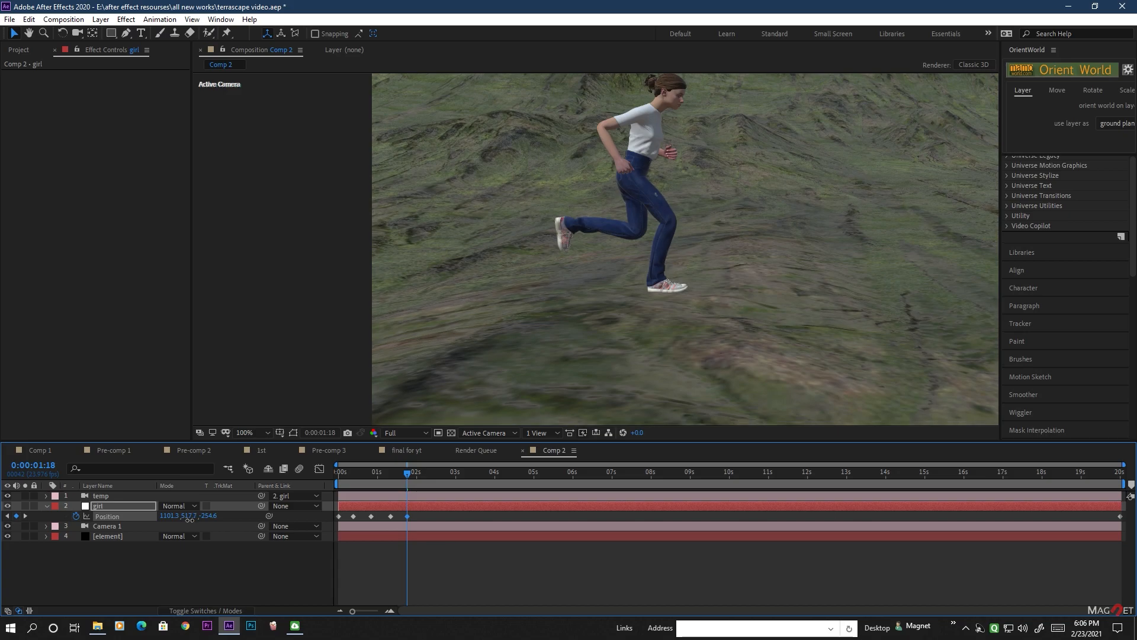
{"action": "left_click_drag", "start_coordinate": [188, 522], "coordinate": [187, 522]}
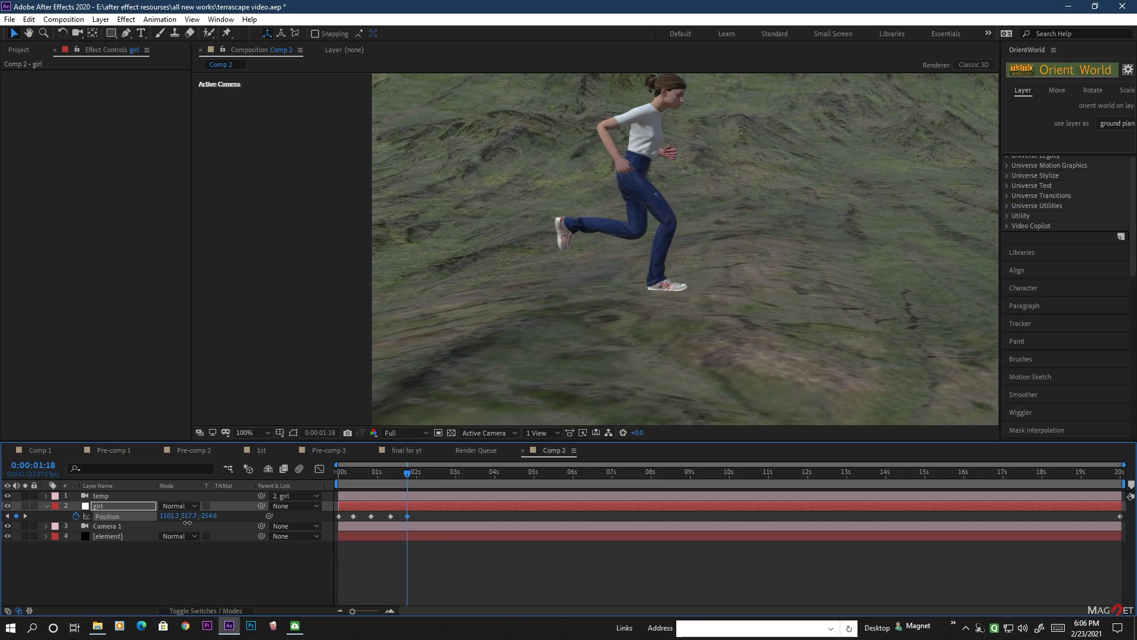
Advance frame by frame to the foot contact at 2:08 and keyframe the girl's Y position at 519.1.
{"action": "key", "text": "Page_Down"}
{"action": "key", "text": "Page_Down"}
{"action": "key", "text": "Page_Down"}
{"action": "key", "text": "Page_Down"}
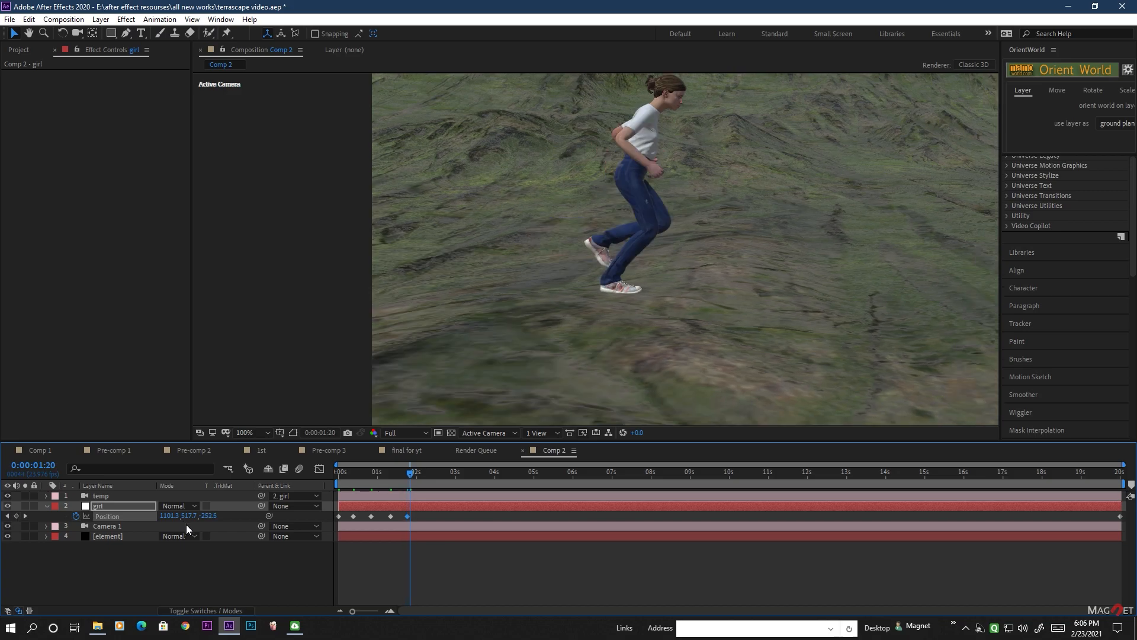
{"action": "key", "text": "Page_Down"}
{"action": "key", "text": "Page_Down"}
{"action": "key", "text": "Page_Down"}
{"action": "key", "text": "Page_Down"}
{"action": "key", "text": "Page_Down"}
{"action": "key", "text": "Page_Down"}
{"action": "key", "text": "Page_Down"}
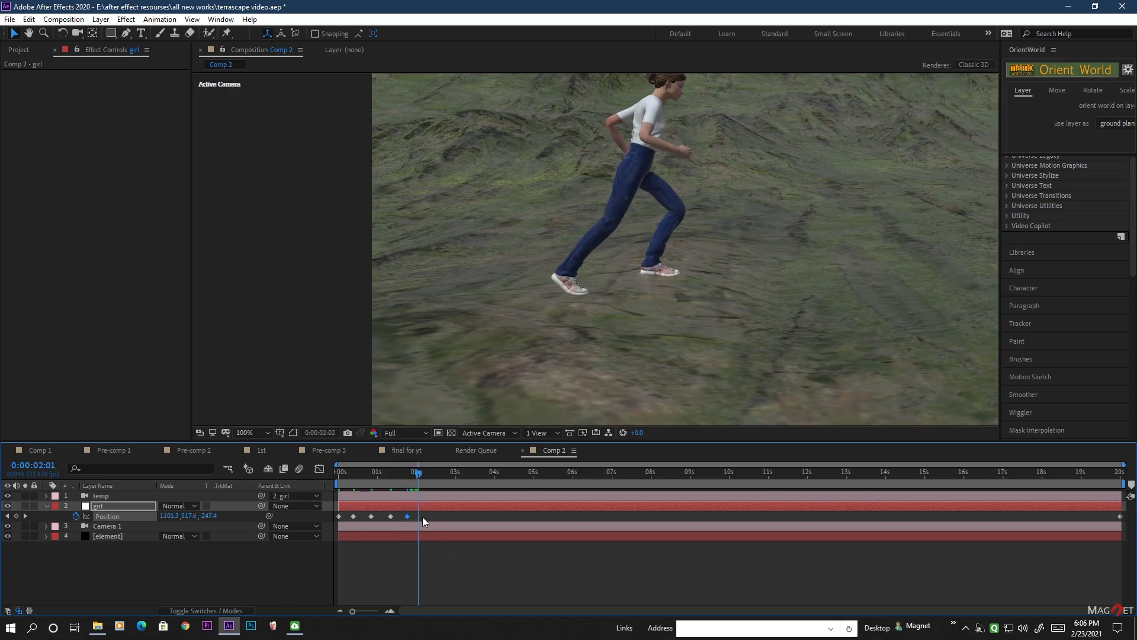
{"action": "key", "text": "Page_Down"}
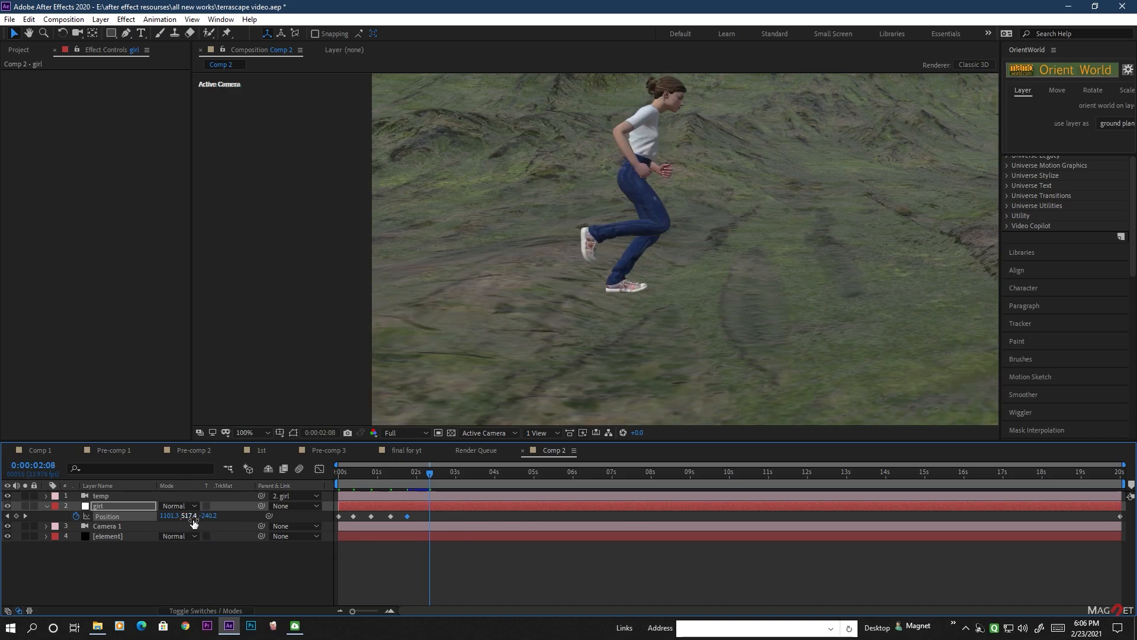
{"action": "left_click_drag", "start_coordinate": [193, 519], "coordinate": [195, 519]}
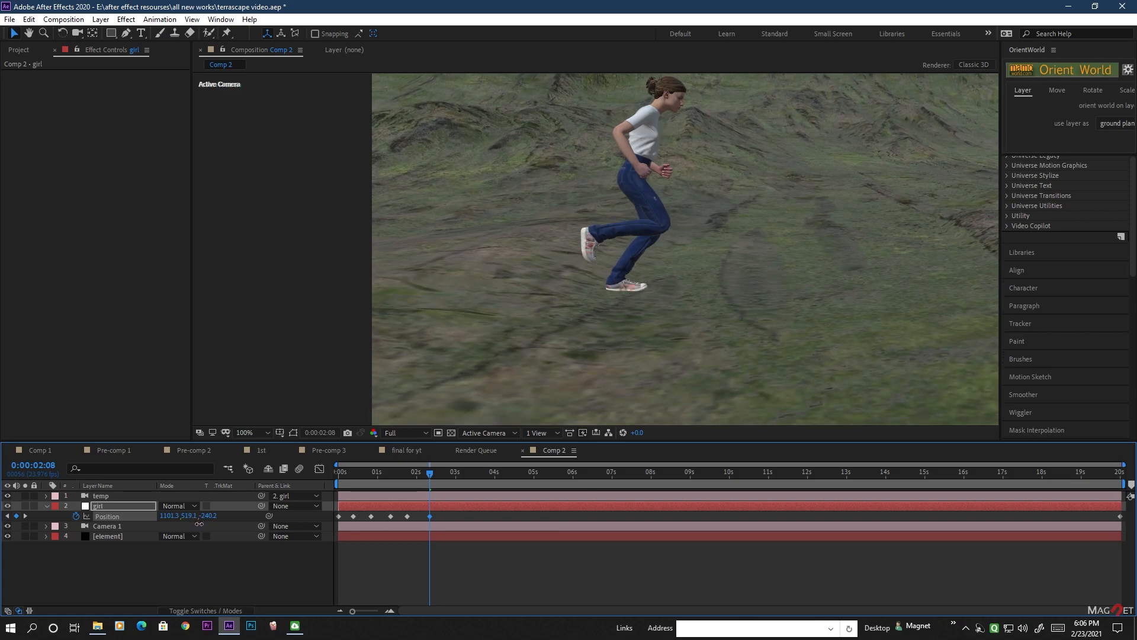
Advance to the next foot contact after 2:08 and adjust the girl's Y position so her foot rests on the ground.
{"action": "key", "text": "Page_Down"}
{"action": "key", "text": "Page_Down"}
{"action": "key", "text": "Page_Down"}
{"action": "key", "text": "Page_Down"}
{"action": "key", "text": "Page_Down"}
{"action": "left_click_drag", "start_coordinate": [192, 516], "coordinate": [191, 518]}
Continue frame by frame to 5:15, keyframing the girl's Y position at each foot contact so her feet stay on the terrain.
{"action": "key", "text": "Page_Down"}
{"action": "key", "text": "Page_Down"}
{"action": "key", "text": "Page_Down"}
{"action": "key", "text": "Page_Down"}
{"action": "key", "text": "Page_Down"}
{"action": "key", "text": "Page_Down"}
{"action": "key", "text": "Page_Down"}
{"action": "key", "text": "Page_Down"}
{"action": "key", "text": "Page_Down"}
{"action": "key", "text": "Page_Down"}
{"action": "key", "text": "Page_Down"}
{"action": "key", "text": "Page_Down"}
{"action": "key", "text": "Page_Down"}
{"action": "key", "text": "Page_Down"}
{"action": "key", "text": "Page_Down"}
{"action": "key", "text": "Page_Down"}
{"action": "key", "text": "Page_Down"}
{"action": "key", "text": "Page_Down"}
{"action": "key", "text": "Page_Up"}
{"action": "key", "text": "Page_Up"}
{"action": "key", "text": "Page_Down"}
{"action": "key", "text": "Page_Down"}
{"action": "key", "text": "Page_Down"}
{"action": "key", "text": "Page_Down"}
{"action": "key", "text": "Page_Down"}
{"action": "key", "text": "Page_Down"}
{"action": "key", "text": "Page_Down"}
{"action": "key", "text": "Page_Down"}
{"action": "key", "text": "Page_Down"}
{"action": "key", "text": "Page_Down"}
{"action": "key", "text": "Page_Down"}
{"action": "key", "text": "Page_Down"}
{"action": "key", "text": "Page_Down"}
{"action": "key", "text": "Page_Down"}
{"action": "key", "text": "Page_Down"}
{"action": "key", "text": "Page_Down"}
{"action": "key", "text": "Page_Down"}
{"action": "key", "text": "Page_Down"}
{"action": "key", "text": "Page_Down"}
{"action": "key", "text": "Page_Down"}
{"action": "key", "text": "Page_Down"}
{"action": "key", "text": "Page_Down"}
{"action": "key", "text": "Page_Down"}
{"action": "key", "text": "Page_Down"}
{"action": "key", "text": "Page_Down"}
{"action": "key", "text": "Page_Down"}
{"action": "key", "text": "Page_Down"}
{"action": "key", "text": "Page_Down"}
{"action": "key", "text": "Page_Down"}
{"action": "key", "text": "Page_Down"}
{"action": "key", "text": "Page_Down"}
{"action": "key", "text": "Page_Down"}
{"action": "key", "text": "Page_Down"}
{"action": "key", "text": "Page_Down"}
{"action": "key", "text": "Page_Down"}
{"action": "key", "text": "Page_Down"}
{"action": "key", "text": "Page_Down"}
{"action": "key", "text": "Page_Down"}
{"action": "key", "text": "Page_Down"}
{"action": "key", "text": "Page_Down"}
{"action": "key", "text": "Page_Down"}
{"action": "key", "text": "Page_Down"}
{"action": "key", "text": "Page_Down"}
{"action": "key", "text": "Page_Down"}
{"action": "key", "text": "Page_Down"}
{"action": "key", "text": "Page_Down"}
{"action": "key", "text": "Page_Down"}
{"action": "key", "text": "Page_Down"}
{"action": "key", "text": "Page_Down"}
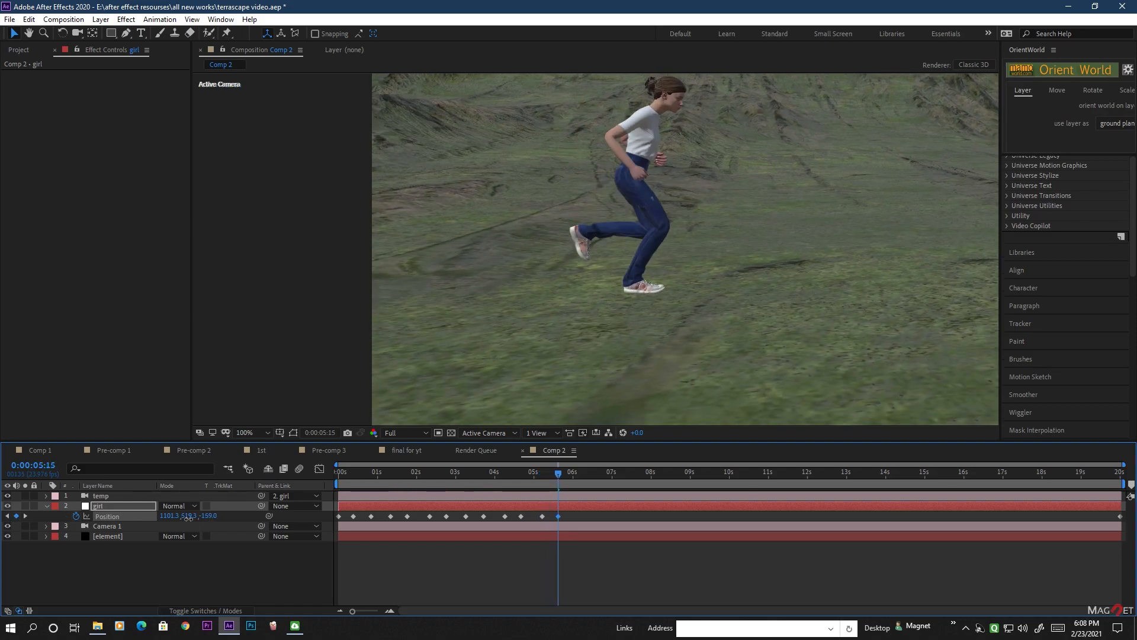
Continue frame by frame from 5:15 to about 9:01, keyframing the girl's Y position at each foot contact to follow the terrain.
{"action": "key", "text": "Page_Down"}
{"action": "key", "text": "Page_Down"}
{"action": "key", "text": "Page_Down"}
{"action": "key", "text": "Page_Down"}
{"action": "key", "text": "Page_Down"}
{"action": "key", "text": "Page_Down"}
{"action": "key", "text": "Page_Down"}
{"action": "key", "text": "Page_Down"}
{"action": "key", "text": "Page_Down"}
{"action": "key", "text": "Page_Down"}
{"action": "key", "text": "Page_Down"}
{"action": "key", "text": "Page_Down"}
{"action": "key", "text": "Page_Down"}
{"action": "key", "text": "Page_Down"}
{"action": "key", "text": "Page_Down"}
{"action": "key", "text": "Page_Down"}
{"action": "key", "text": "Page_Down"}
{"action": "key", "text": "Page_Down"}
{"action": "key", "text": "Page_Down"}
{"action": "key", "text": "Page_Down"}
{"action": "key", "text": "Page_Down"}
{"action": "key", "text": "Page_Down"}
{"action": "key", "text": "Page_Down"}
{"action": "key", "text": "Page_Down"}
{"action": "key", "text": "Page_Down"}
{"action": "key", "text": "Page_Down"}
{"action": "key", "text": "Page_Down"}
{"action": "key", "text": "Page_Down"}
{"action": "key", "text": "Page_Down"}
{"action": "key", "text": "Page_Down"}
{"action": "key", "text": "Page_Down"}
{"action": "left_click_drag", "start_coordinate": [191, 519], "coordinate": [188, 517]}
{"action": "key", "text": "Page_Down"}
{"action": "key", "text": "Page_Down"}
{"action": "key", "text": "Page_Down"}
{"action": "key", "text": "Page_Down"}
{"action": "key", "text": "Page_Down"}
{"action": "key", "text": "Page_Down"}
{"action": "key", "text": "Page_Down"}
{"action": "key", "text": "Page_Down"}
{"action": "key", "text": "Page_Down"}
{"action": "key", "text": "Page_Down"}
{"action": "key", "text": "Page_Down"}
{"action": "key", "text": "Page_Down"}
{"action": "key", "text": "Page_Down"}
{"action": "key", "text": "Page_Down"}
{"action": "key", "text": "Page_Down"}
{"action": "key", "text": "Page_Down"}
{"action": "key", "text": "Page_Down"}
{"action": "key", "text": "Page_Down"}
{"action": "key", "text": "Page_Down"}
{"action": "key", "text": "Page_Down"}
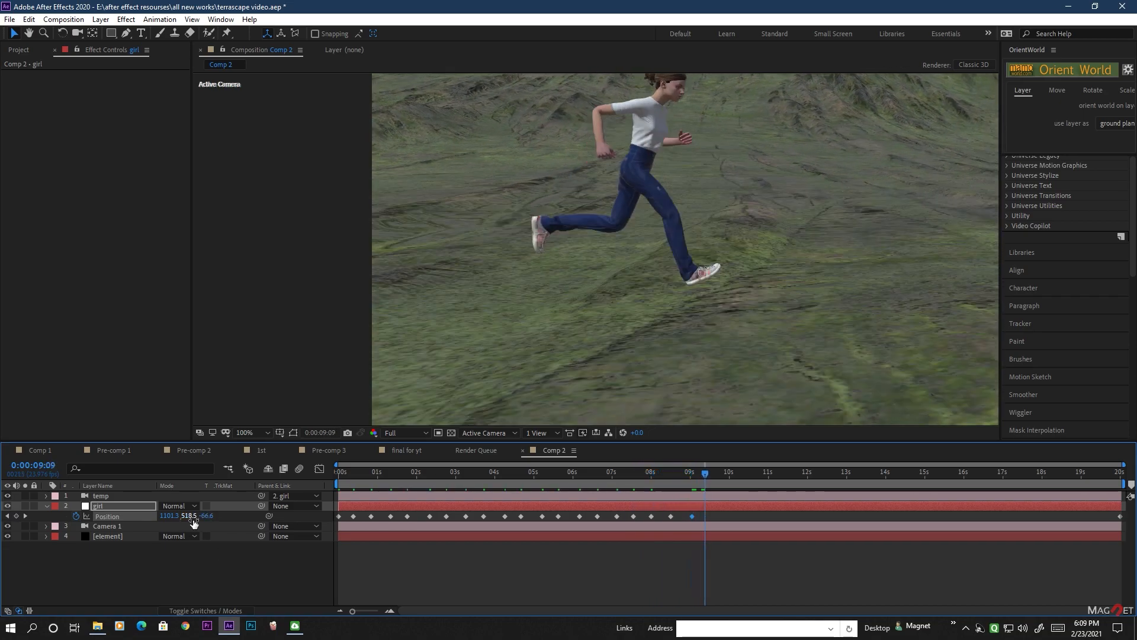
Advance to the foot contact at 9:23 and keyframe the girl's Y position at 518.3.
{"action": "key", "text": "Page_Down"}
{"action": "key", "text": "Page_Down"}
{"action": "key", "text": "Page_Down"}
{"action": "key", "text": "Page_Down"}
{"action": "key", "text": "Page_Down"}
{"action": "key", "text": "Page_Down"}
{"action": "key", "text": "Page_Down"}
{"action": "key", "text": "Page_Down"}
{"action": "key", "text": "Page_Down"}
{"action": "key", "text": "Page_Down"}
{"action": "key", "text": "Page_Down"}
{"action": "key", "text": "Page_Down"}
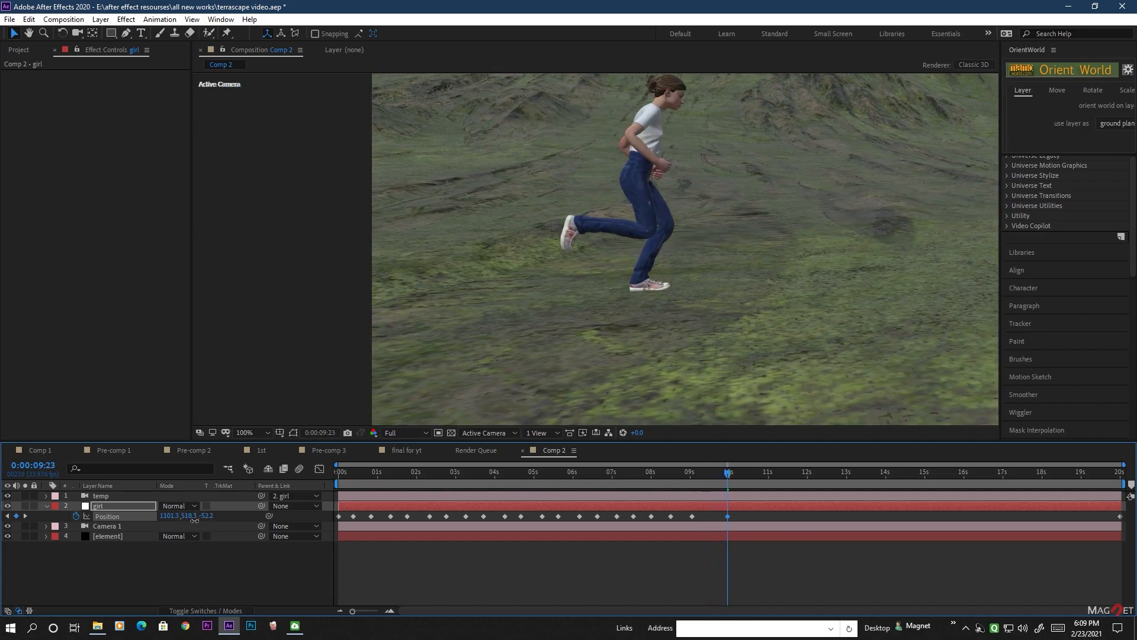
Advance to the next foot contact after 9:23 and adjust the girl's Y position so her foot meets the ground.
{"action": "key", "text": "Page_Down"}
{"action": "key", "text": "Page_Down"}
{"action": "key", "text": "Page_Down"}
{"action": "key", "text": "Page_Down"}
{"action": "key", "text": "Page_Down"}
{"action": "key", "text": "Page_Down"}
{"action": "key", "text": "Page_Down"}
{"action": "key", "text": "Page_Down"}
{"action": "key", "text": "Page_Down"}
{"action": "key", "text": "Page_Down"}
{"action": "key", "text": "Page_Down"}
{"action": "key", "text": "Page_Down"}
{"action": "key", "text": "Page_Up"}
{"action": "left_click_drag", "start_coordinate": [193, 516], "coordinate": [192, 514]}
Keep advancing frame by frame to just before 12:00, keyframing the girl's Y position wherever a foot lands on the terrain.
{"action": "key", "text": "Page_Down"}
{"action": "key", "text": "Page_Down"}
{"action": "key", "text": "Page_Down"}
{"action": "key", "text": "Page_Down"}
{"action": "key", "text": "Page_Down"}
{"action": "key", "text": "Page_Down"}
{"action": "key", "text": "Page_Down"}
{"action": "key", "text": "Page_Down"}
{"action": "key", "text": "Page_Down"}
{"action": "key", "text": "Page_Down"}
{"action": "key", "text": "Page_Down"}
{"action": "key", "text": "Page_Down"}
{"action": "key", "text": "Page_Down"}
{"action": "key", "text": "Page_Down"}
{"action": "key", "text": "Page_Down"}
{"action": "key", "text": "Page_Down"}
{"action": "key", "text": "Page_Down"}
{"action": "key", "text": "Page_Down"}
{"action": "key", "text": "Page_Down"}
{"action": "key", "text": "Page_Down"}
{"action": "key", "text": "Page_Down"}
{"action": "key", "text": "Page_Down"}
{"action": "key", "text": "Page_Down"}
{"action": "key", "text": "Page_Down"}
{"action": "key", "text": "Page_Down"}
{"action": "key", "text": "Page_Down"}
{"action": "key", "text": "Page_Down"}
{"action": "key", "text": "Page_Down"}
{"action": "key", "text": "Page_Down"}
{"action": "key", "text": "Page_Down"}
{"action": "key", "text": "Page_Down"}
{"action": "key", "text": "Page_Down"}
{"action": "key", "text": "Page_Down"}
{"action": "key", "text": "Page_Down"}
{"action": "key", "text": "Page_Down"}
{"action": "key", "text": "Page_Down"}
{"action": "key", "text": "Page_Down"}
{"action": "key", "text": "Page_Down"}
{"action": "key", "text": "Page_Down"}
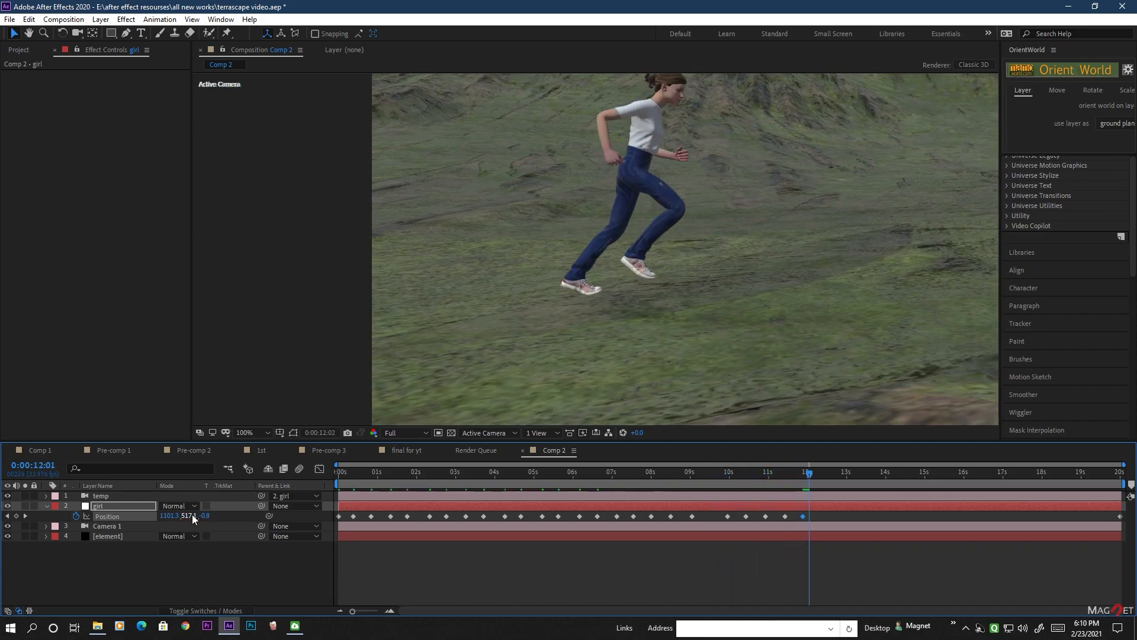
Advance past 12:01 and keyframe the girl's Y position at the foot contact just before 13:00.
{"action": "key", "text": "Page_Down"}
{"action": "key", "text": "Page_Down"}
{"action": "key", "text": "Page_Down"}
{"action": "key", "text": "Page_Down"}
{"action": "key", "text": "Page_Down"}
{"action": "key", "text": "Page_Down"}
{"action": "key", "text": "Page_Down"}
{"action": "key", "text": "Page_Down"}
{"action": "key", "text": "Page_Down"}
{"action": "key", "text": "Page_Down"}
{"action": "key", "text": "Page_Down"}
{"action": "key", "text": "Page_Down"}
{"action": "key", "text": "Page_Down"}
{"action": "key", "text": "Page_Down"}
{"action": "key", "text": "Page_Down"}
{"action": "key", "text": "Page_Down"}
{"action": "key", "text": "Page_Down"}
{"action": "key", "text": "Page_Down"}
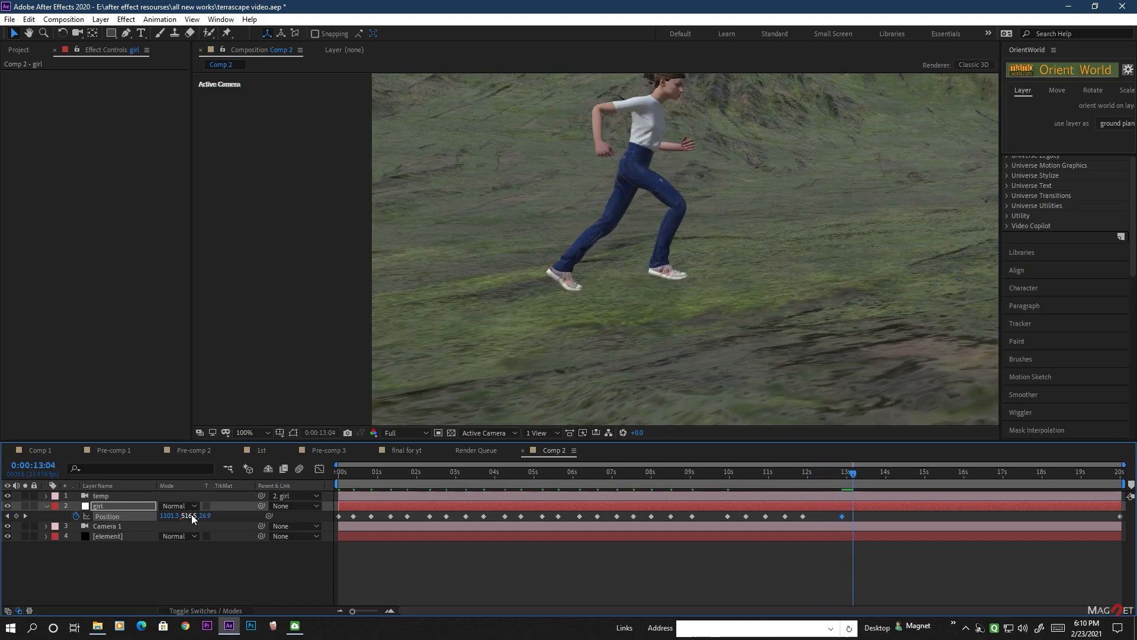
Advance from 13:04 to the next foot contact just after 14:00 and keyframe the girl's Y position so her foot meets the terrain.
{"action": "key", "text": "Page_Down"}
{"action": "key", "text": "Page_Down"}
{"action": "key", "text": "Page_Down"}
{"action": "key", "text": "Page_Down"}
{"action": "key", "text": "Page_Down"}
{"action": "key", "text": "Page_Down"}
{"action": "key", "text": "Page_Down"}
{"action": "key", "text": "Page_Down"}
{"action": "key", "text": "Page_Down"}
{"action": "key", "text": "Page_Down"}
{"action": "key", "text": "Page_Down"}
{"action": "key", "text": "Page_Down"}
{"action": "key", "text": "Page_Down"}
{"action": "key", "text": "Page_Down"}
{"action": "key", "text": "Page_Down"}
{"action": "key", "text": "Page_Down"}
{"action": "key", "text": "Page_Down"}
{"action": "key", "text": "Page_Down"}
{"action": "key", "text": "Page_Down"}
{"action": "key", "text": "Page_Down"}
{"action": "left_click_drag", "start_coordinate": [196, 516], "coordinate": [173, 523]}
Continue frame by frame to 20:00, keyframing the girl's Y position wherever a foot lands on the terrain.
{"action": "key", "text": "Page_Down"}
{"action": "key", "text": "Page_Down"}
{"action": "key", "text": "Page_Down"}
{"action": "key", "text": "Page_Down"}
{"action": "key", "text": "Page_Down"}
{"action": "key", "text": "Page_Down"}
{"action": "key", "text": "Page_Down"}
{"action": "key", "text": "Page_Down"}
{"action": "key", "text": "Page_Down"}
{"action": "key", "text": "Page_Down"}
{"action": "key", "text": "Page_Down"}
{"action": "key", "text": "Page_Down"}
{"action": "key", "text": "Page_Down"}
{"action": "key", "text": "Page_Down"}
{"action": "key", "text": "Page_Down"}
{"action": "key", "text": "Page_Down"}
{"action": "key", "text": "Page_Down"}
{"action": "key", "text": "Page_Down"}
{"action": "key", "text": "Page_Down"}
{"action": "key", "text": "Page_Down"}
{"action": "key", "text": "Page_Down"}
{"action": "key", "text": "Page_Down"}
{"action": "key", "text": "Page_Down"}
{"action": "key", "text": "Page_Down"}
{"action": "key", "text": "Page_Down"}
{"action": "key", "text": "Page_Down"}
{"action": "key", "text": "Page_Down"}
{"action": "key", "text": "Page_Down"}
{"action": "key", "text": "Page_Down"}
{"action": "key", "text": "Page_Down"}
{"action": "key", "text": "Page_Down"}
{"action": "key", "text": "Page_Down"}
{"action": "key", "text": "Page_Down"}
{"action": "key", "text": "Page_Down"}
{"action": "key", "text": "Page_Down"}
{"action": "key", "text": "Page_Down"}
{"action": "key", "text": "Page_Down"}
{"action": "key", "text": "Page_Down"}
{"action": "key", "text": "Page_Down"}
{"action": "key", "text": "Page_Down"}
{"action": "key", "text": "Page_Down"}
{"action": "key", "text": "Page_Down"}
{"action": "key", "text": "Page_Down"}
{"action": "key", "text": "Page_Down"}
{"action": "key", "text": "Page_Down"}
{"action": "key", "text": "Page_Down"}
{"action": "key", "text": "Page_Down"}
{"action": "key", "text": "Page_Down"}
{"action": "key", "text": "Page_Down"}
{"action": "key", "text": "Page_Down"}
{"action": "key", "text": "Page_Down"}
{"action": "key", "text": "Page_Down"}
{"action": "key", "text": "Page_Down"}
{"action": "key", "text": "Page_Down"}
{"action": "key", "text": "Page_Down"}
{"action": "key", "text": "Page_Down"}
{"action": "key", "text": "Page_Down"}
{"action": "key", "text": "Page_Down"}
{"action": "key", "text": "Page_Down"}
{"action": "key", "text": "Page_Down"}
{"action": "key", "text": "Page_Down"}
{"action": "key", "text": "Page_Down"}
{"action": "key", "text": "Page_Down"}
{"action": "key", "text": "Page_Down"}
{"action": "key", "text": "Page_Down"}
{"action": "key", "text": "Page_Down"}
{"action": "key", "text": "Page_Down"}
{"action": "key", "text": "Page_Down"}
{"action": "key", "text": "Page_Down"}
{"action": "key", "text": "Page_Down"}
{"action": "key", "text": "Page_Down"}
{"action": "key", "text": "Page_Down"}
{"action": "key", "text": "Page_Down"}
{"action": "key", "text": "Page_Down"}
{"action": "key", "text": "Page_Down"}
{"action": "key", "text": "Page_Down"}
{"action": "key", "text": "Page_Down"}
{"action": "key", "text": "Page_Down"}
{"action": "key", "text": "Page_Down"}
{"action": "key", "text": "Page_Down"}
{"action": "key", "text": "Page_Down"}
{"action": "key", "text": "Page_Down"}
{"action": "key", "text": "Page_Down"}
{"action": "key", "text": "Page_Down"}
{"action": "key", "text": "Page_Down"}
{"action": "key", "text": "Page_Down"}
{"action": "key", "text": "Page_Down"}
{"action": "key", "text": "Page_Down"}
{"action": "key", "text": "Page_Down"}
{"action": "key", "text": "Page_Down"}
{"action": "key", "text": "Page_Down"}
{"action": "key", "text": "Page_Down"}
{"action": "key", "text": "Page_Down"}
{"action": "key", "text": "Page_Down"}
{"action": "key", "text": "Page_Down"}
{"action": "key", "text": "Page_Down"}
{"action": "key", "text": "Page_Down"}
{"action": "key", "text": "Page_Down"}
{"action": "key", "text": "Page_Down"}
{"action": "key", "text": "Page_Down"}
{"action": "key", "text": "Page_Down"}
{"action": "key", "text": "Page_Down"}
{"action": "key", "text": "Page_Down"}
{"action": "key", "text": "Page_Down"}
{"action": "key", "text": "Page_Down"}
{"action": "key", "text": "Page_Down"}
{"action": "key", "text": "Page_Down"}
{"action": "key", "text": "Page_Down"}
{"action": "key", "text": "Page_Down"}
{"action": "key", "text": "Page_Down"}
{"action": "key", "text": "Page_Down"}
{"action": "key", "text": "Page_Down"}
{"action": "key", "text": "Page_Down"}
{"action": "key", "text": "Page_Down"}
{"action": "key", "text": "Page_Down"}
{"action": "key", "text": "Page_Down"}
{"action": "key", "text": "Page_Down"}
{"action": "key", "text": "Page_Down"}
{"action": "key", "text": "Page_Down"}
{"action": "key", "text": "Page_Down"}
{"action": "key", "text": "Page_Down"}
{"action": "key", "text": "Page_Down"}
{"action": "key", "text": "Page_Down"}
{"action": "key", "text": "Page_Down"}
{"action": "key", "text": "Page_Down"}
{"action": "key", "text": "Page_Down"}
{"action": "key", "text": "Page_Down"}
{"action": "key", "text": "Page_Down"}
{"action": "key", "text": "Page_Down"}
{"action": "key", "text": "Page_Down"}
{"action": "key", "text": "Page_Down"}
{"action": "key", "text": "Page_Down"}
{"action": "key", "text": "Page_Down"}
{"action": "key", "text": "Page_Down"}
{"action": "key", "text": "Page_Down"}
Pull the temporary camera back to a wide, raised view of the girl at 0:00 and preview the run from the start.
{"action": "left_click", "coordinate": [568, 369]}
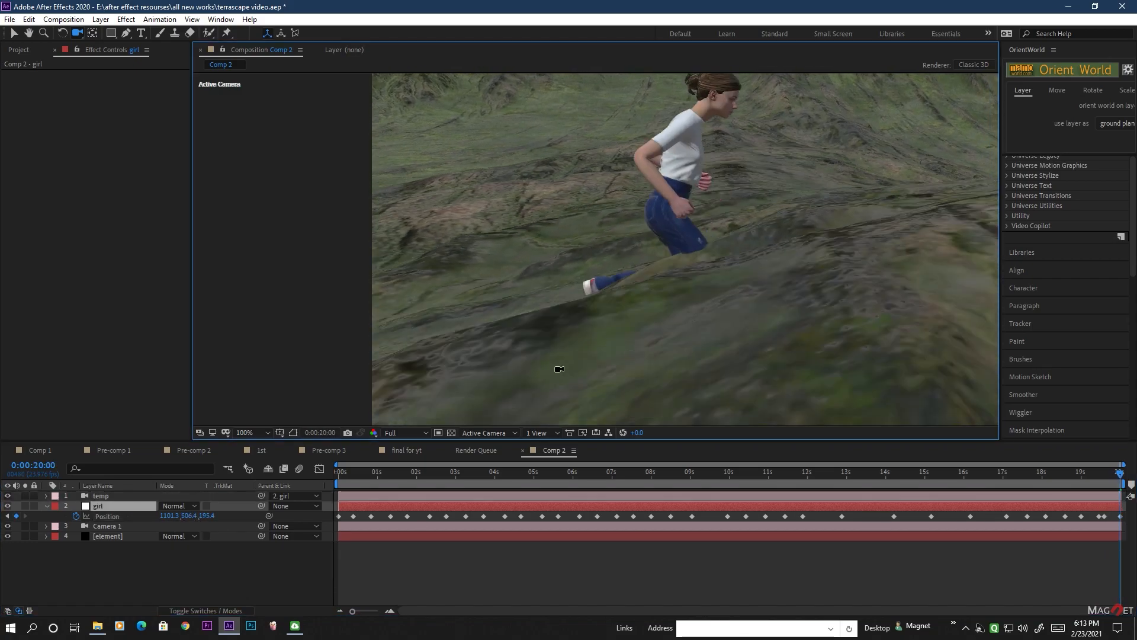
{"action": "left_click_drag", "start_coordinate": [1119, 472], "coordinate": [338, 505]}
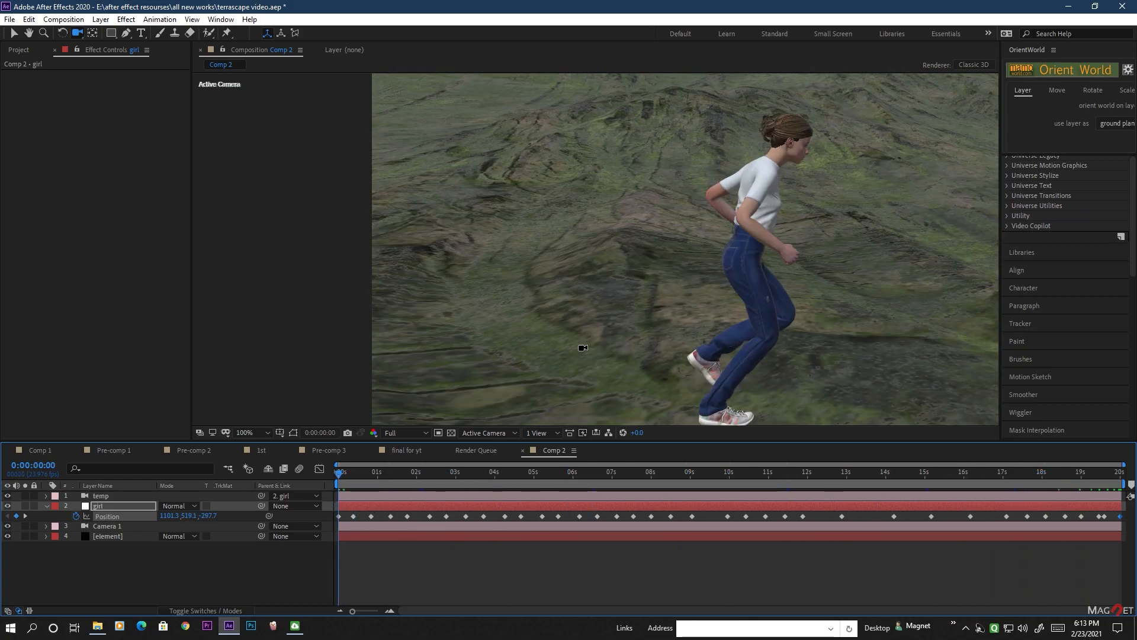
{"action": "left_click_drag", "start_coordinate": [582, 349], "coordinate": [804, 357]}
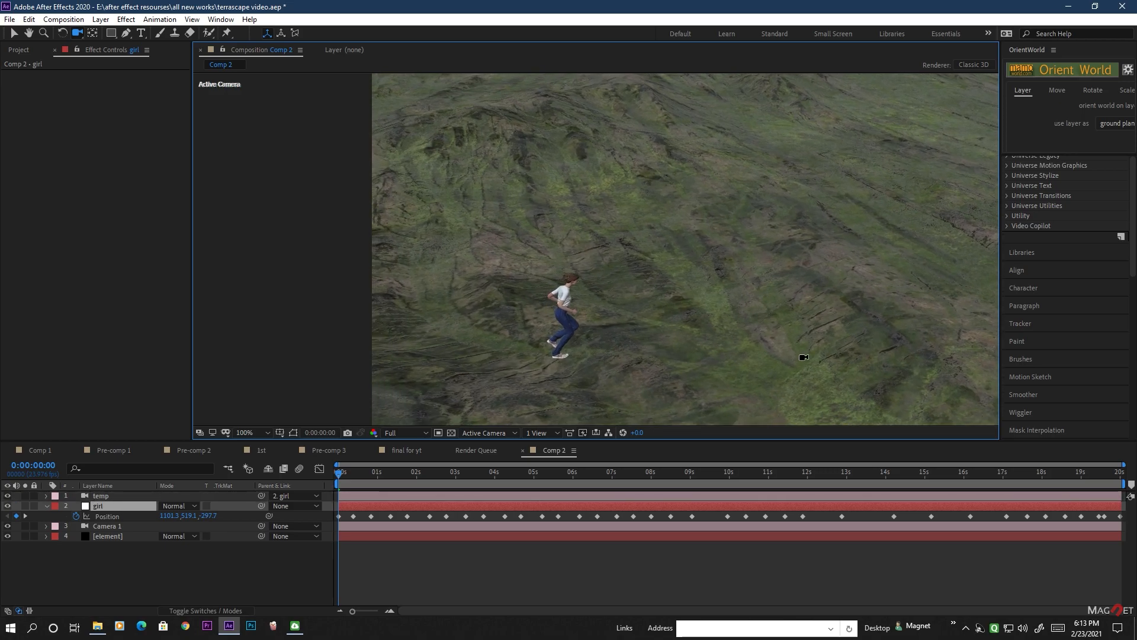
{"action": "key", "text": "space"}
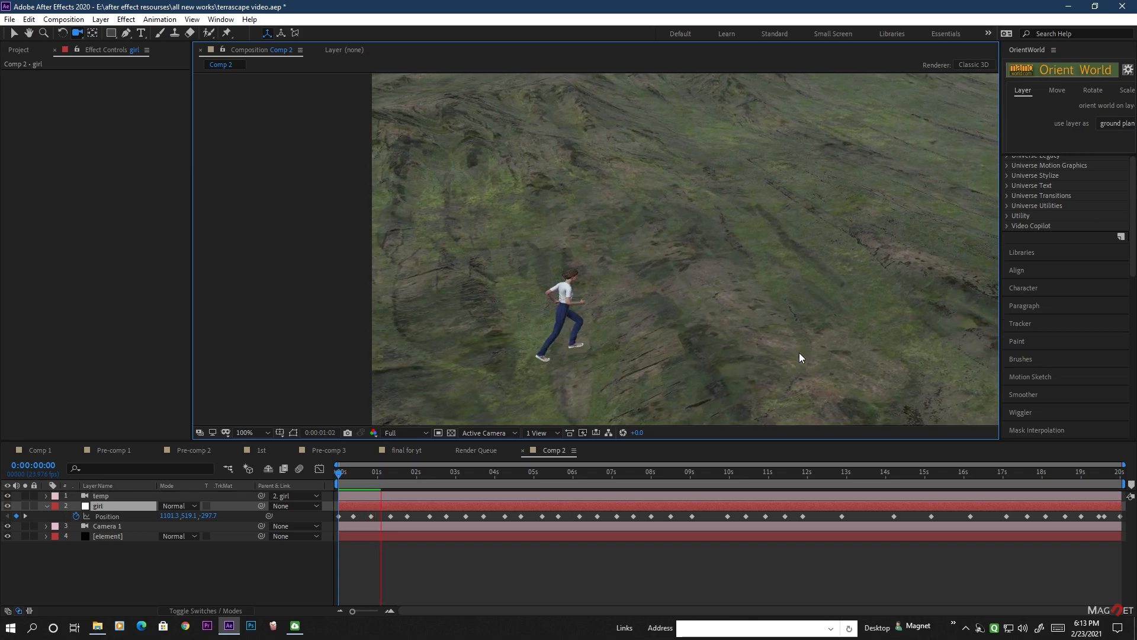
In the element layer's Scene Setup, set the female running model's baked animation end frame to 22 and apply the scene.
{"action": "key", "text": "space"}
{"action": "left_click_drag", "start_coordinate": [380, 474], "coordinate": [376, 483]}
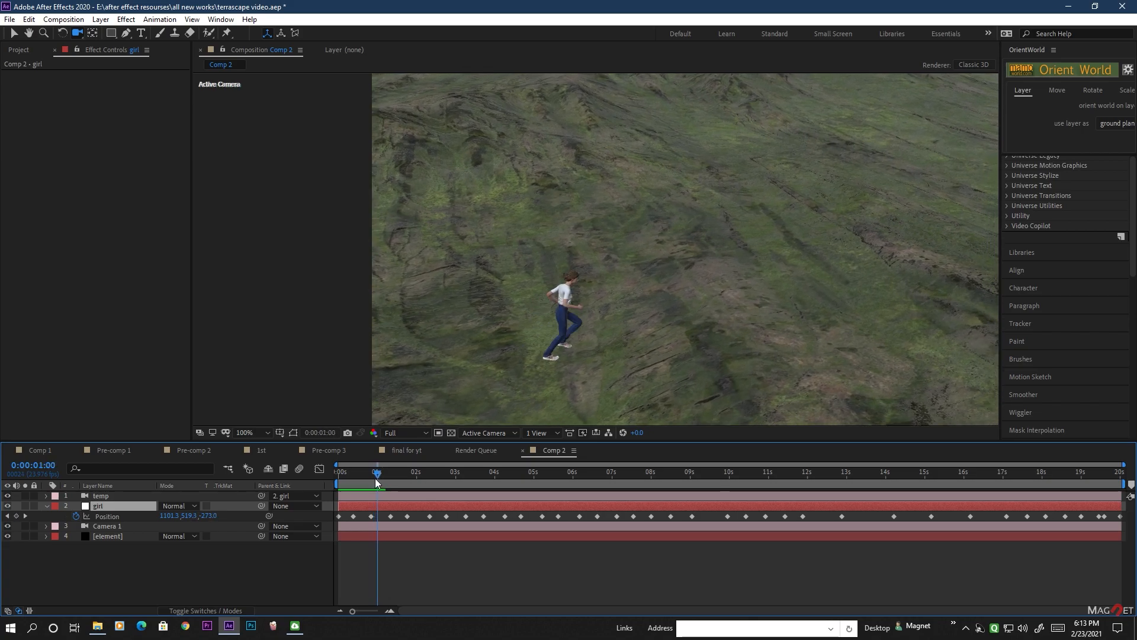
{"action": "left_click", "coordinate": [119, 535]}
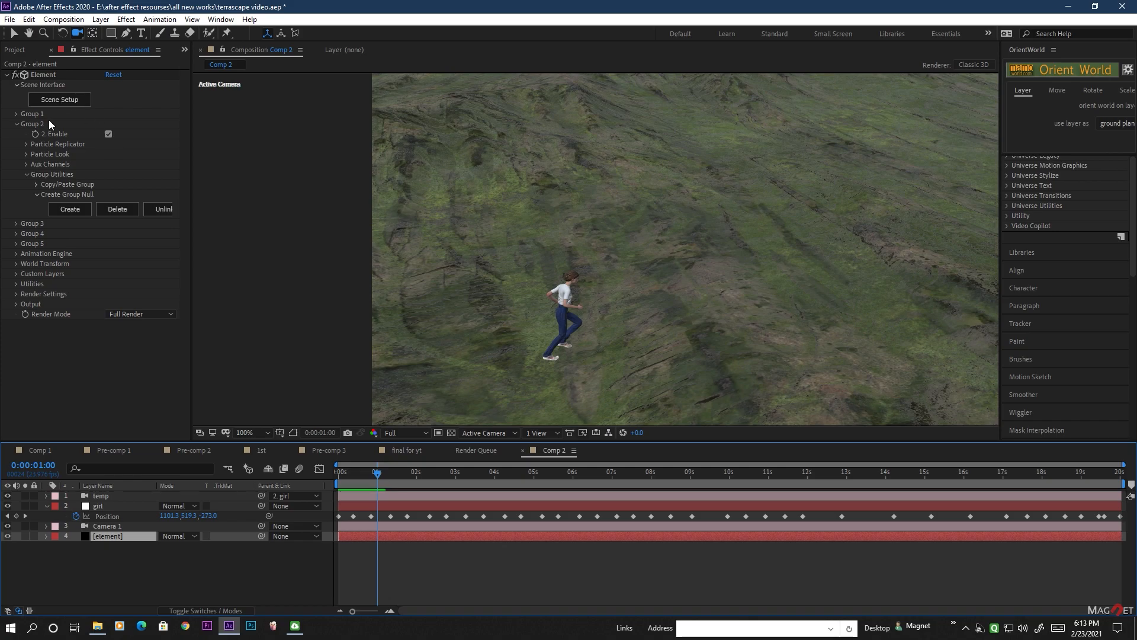
{"action": "left_click", "coordinate": [54, 101]}
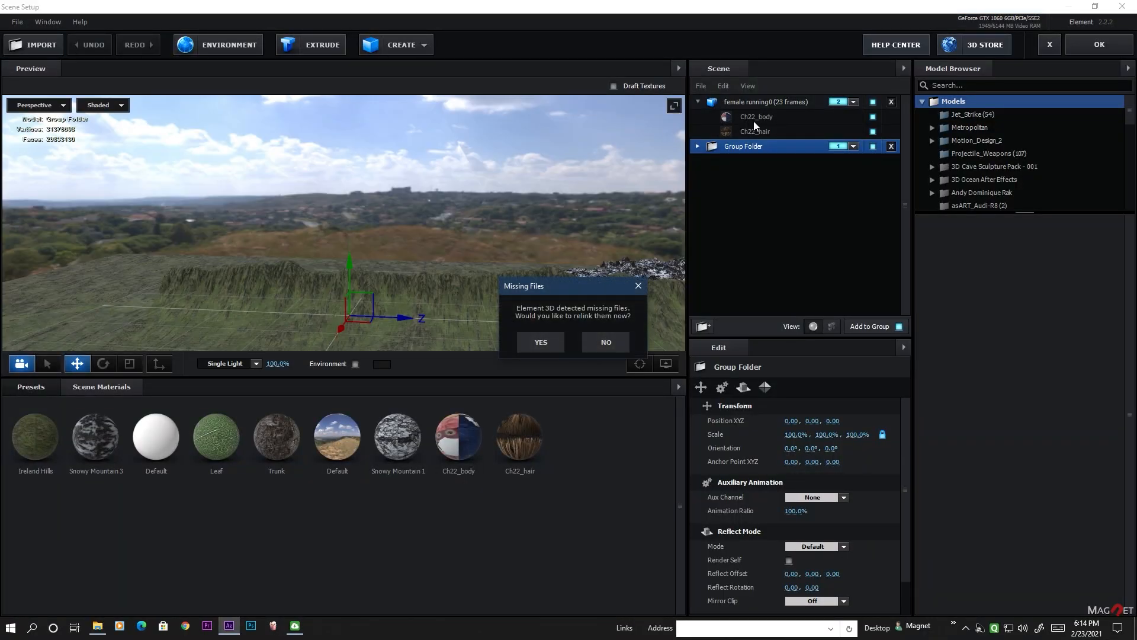
{"action": "left_click", "coordinate": [638, 286]}
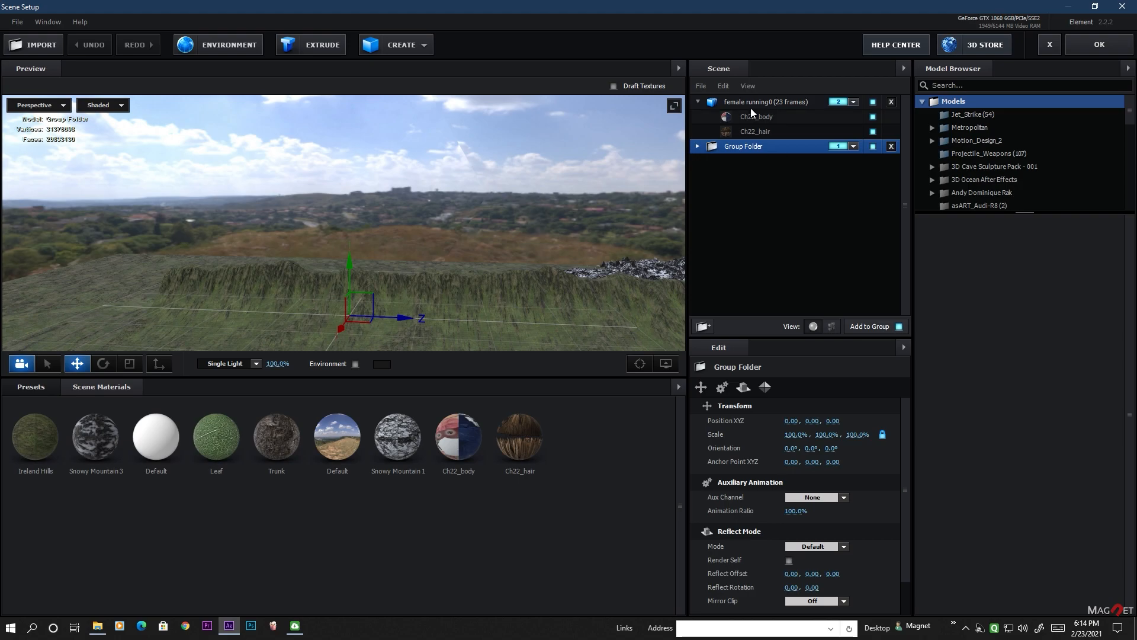
{"action": "left_click", "coordinate": [764, 102]}
{"action": "left_click_drag", "start_coordinate": [417, 299], "coordinate": [450, 301]}
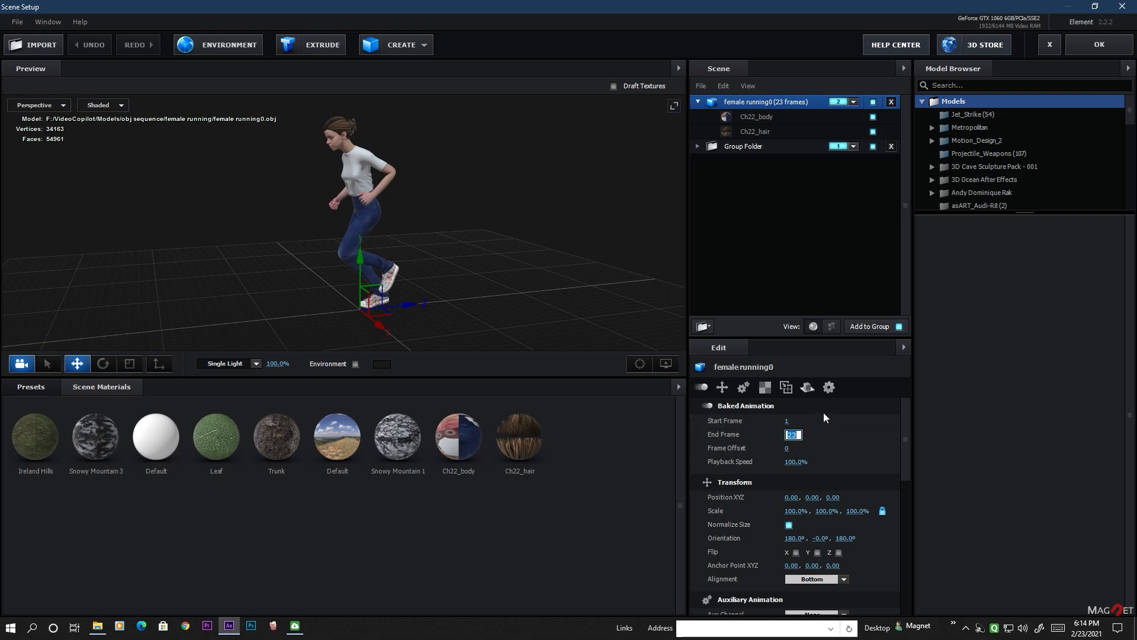
{"action": "type", "text": "22"}
{"action": "key", "text": "Return"}
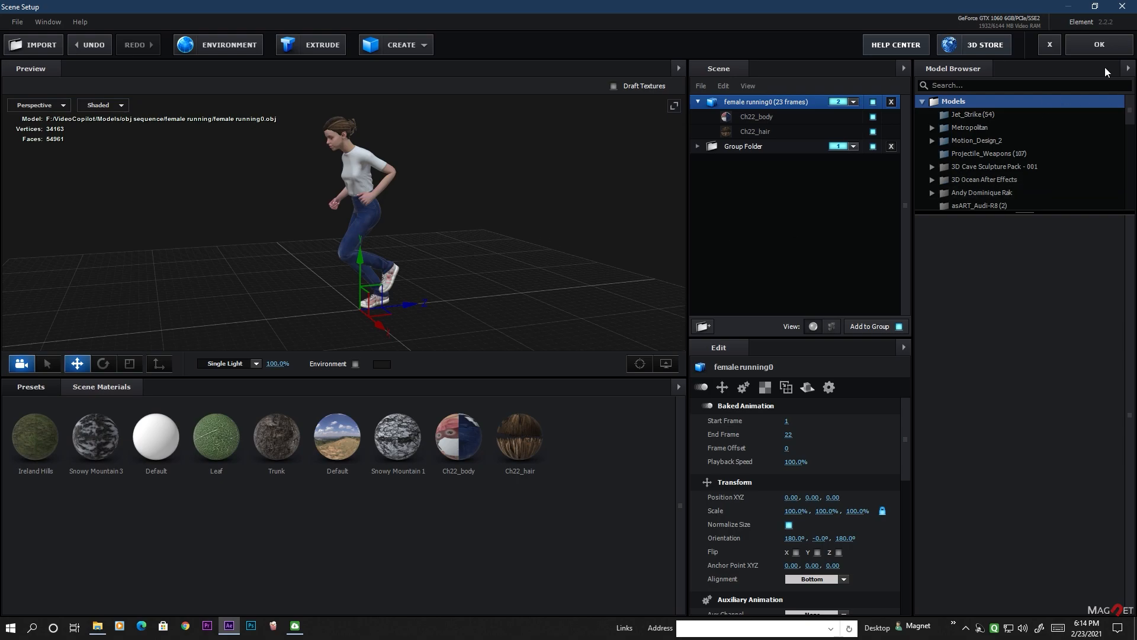
{"action": "left_click", "coordinate": [1099, 45]}
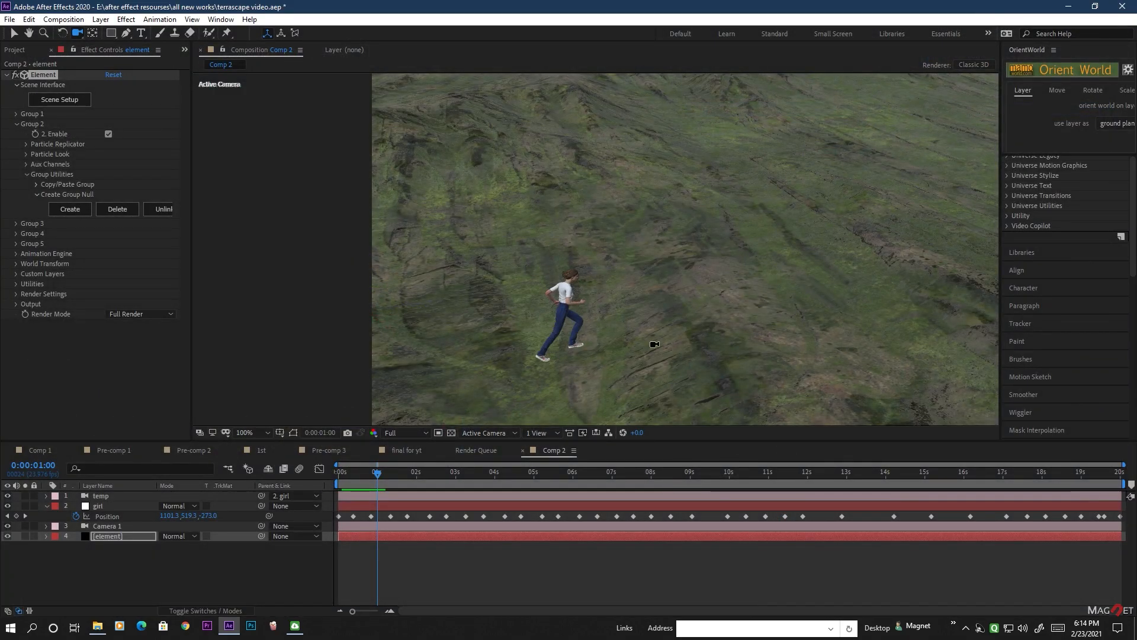
Preview the run from 0:00 to check the loop, and orbit the temporary camera around the girl at 1:06.
{"action": "left_click_drag", "start_coordinate": [376, 473], "coordinate": [338, 482]}
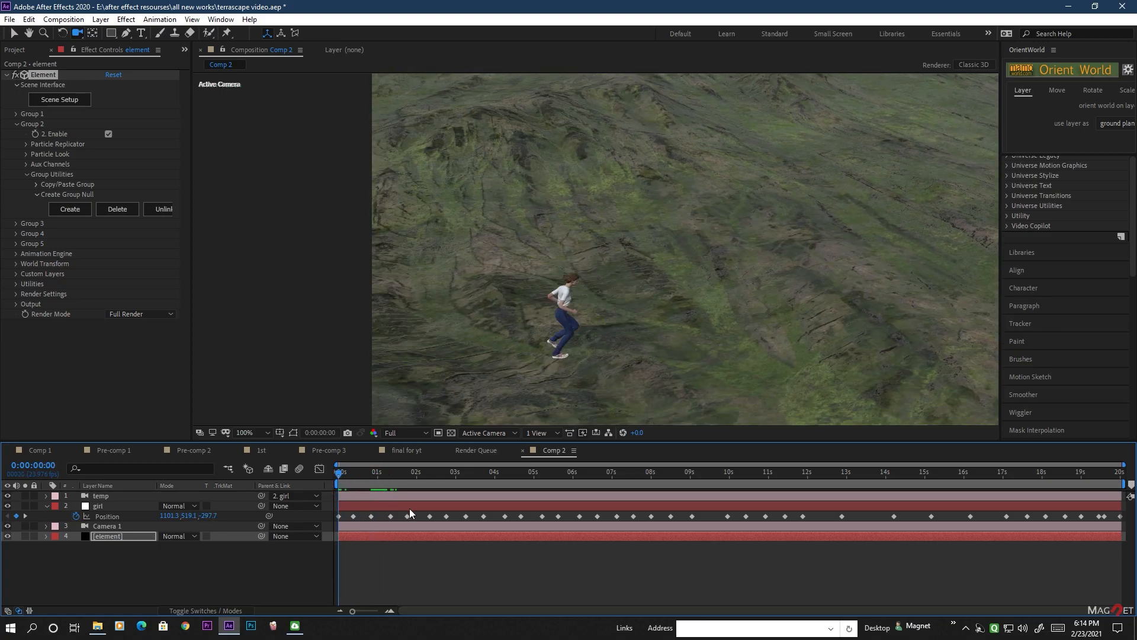
{"action": "key", "text": "space"}
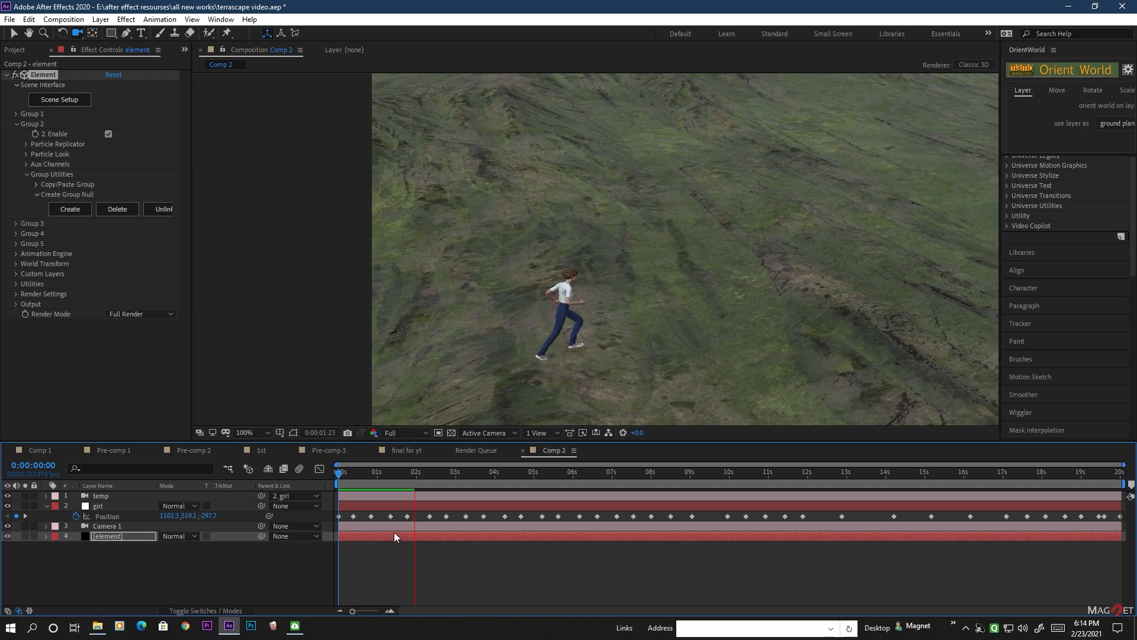
{"action": "left_click_drag", "start_coordinate": [412, 471], "coordinate": [388, 472]}
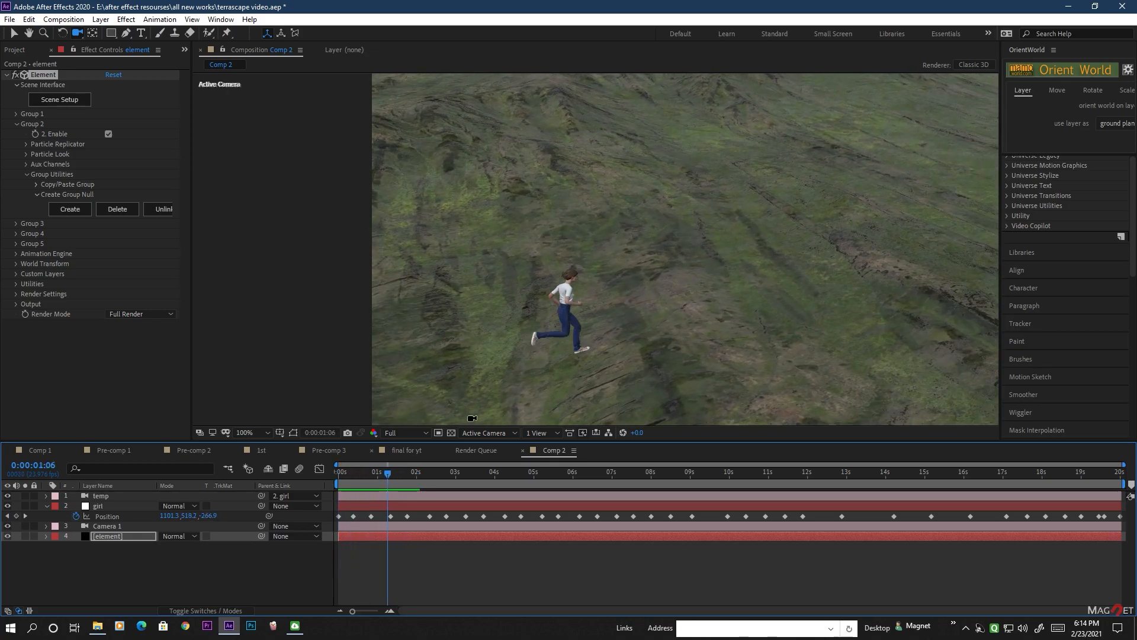
{"action": "left_click_drag", "start_coordinate": [554, 360], "coordinate": [616, 326]}
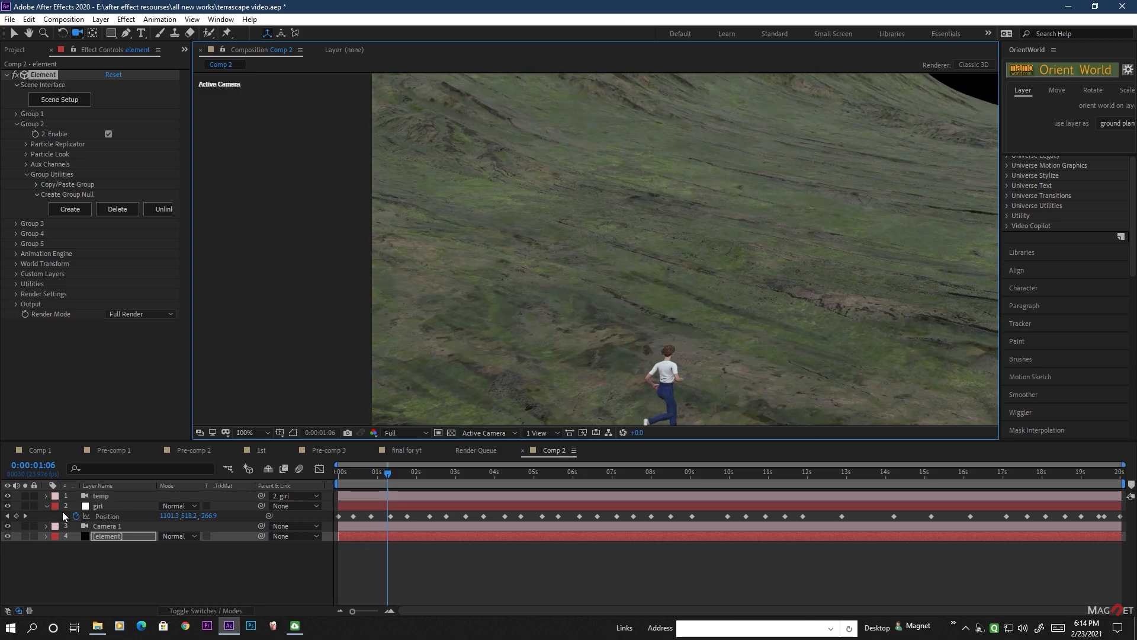
Hide the temp camera layer and reframe Camera 1 so the girl appears small below the mountains and sky.
{"action": "left_click", "coordinate": [101, 497]}
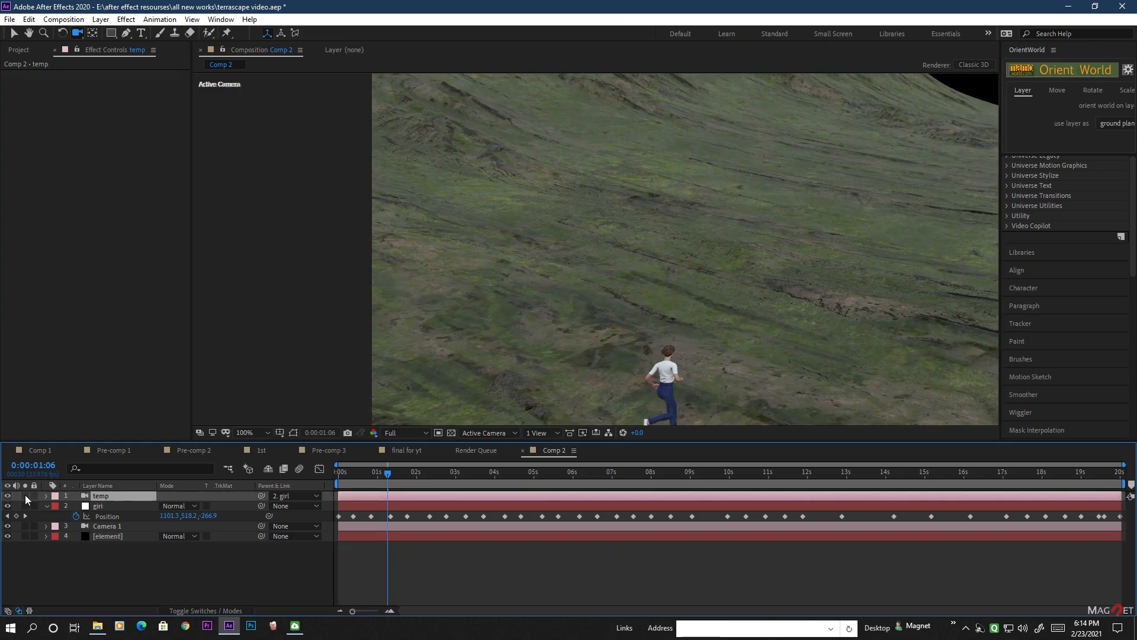
{"action": "left_click", "coordinate": [7, 496]}
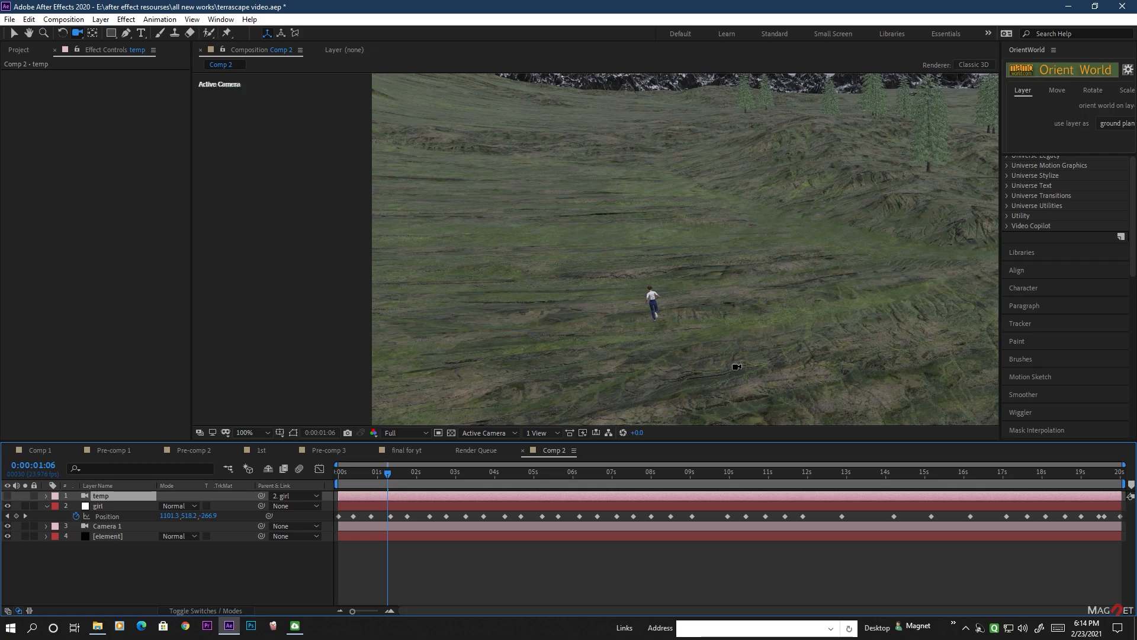
{"action": "left_click", "coordinate": [106, 526]}
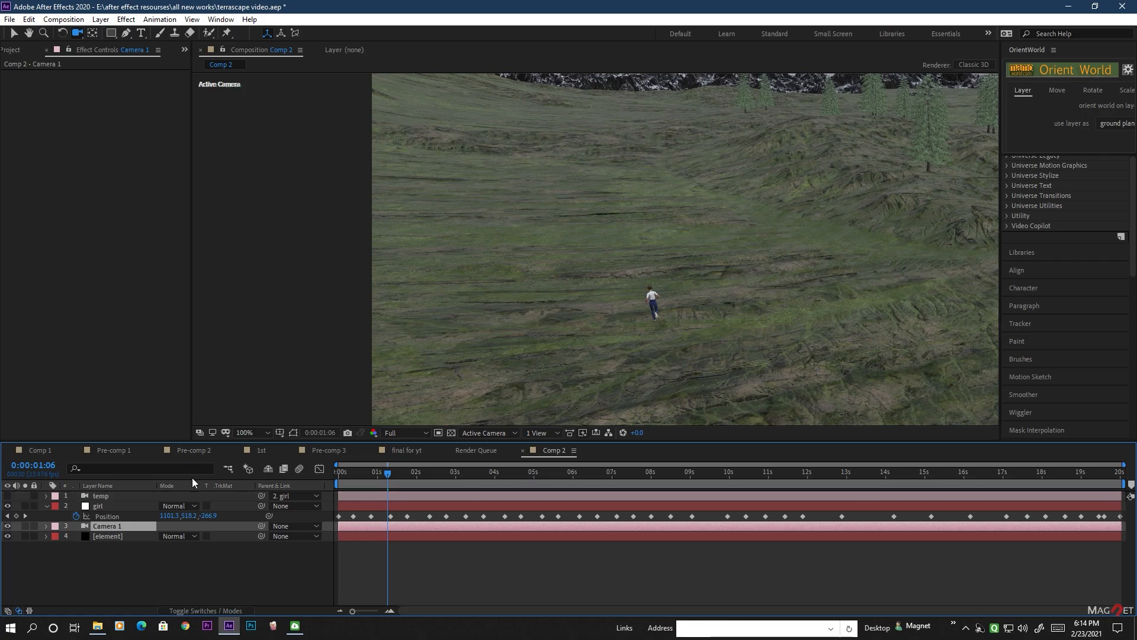
{"action": "mouse_move", "coordinate": [745, 391]}
{"action": "left_mouse_down"}
{"action": "mouse_move", "coordinate": [731, 376]}
{"action": "mouse_move", "coordinate": [746, 371]}
{"action": "left_mouse_up"}
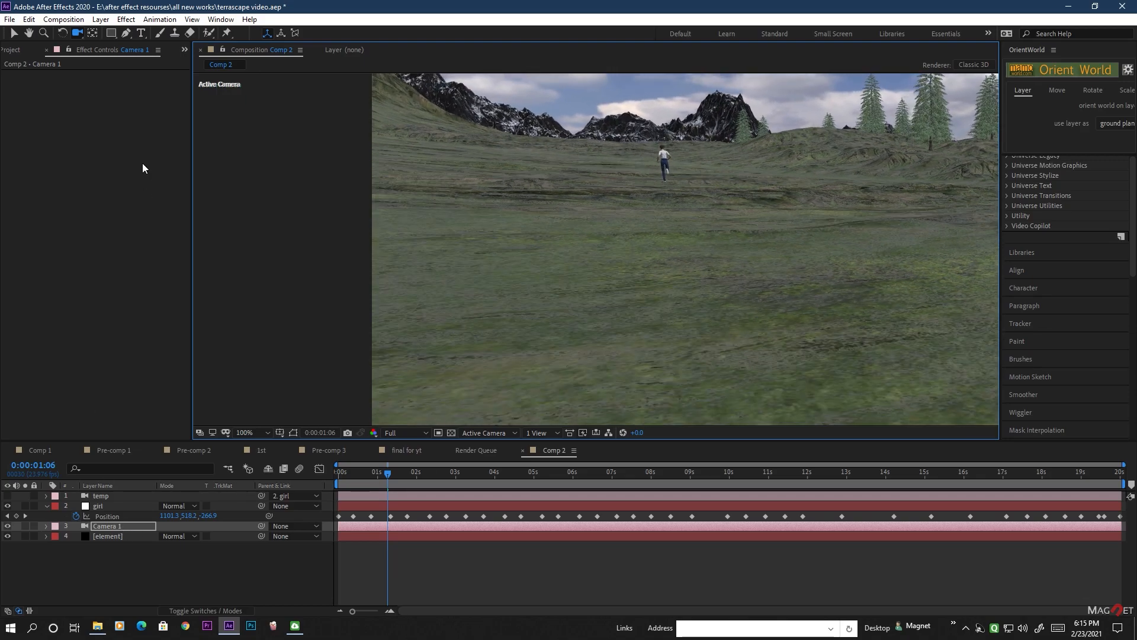
Add a null object above Camera 1, name it cam control, and make it a 3D layer.
{"action": "left_click", "coordinate": [114, 529]}
{"action": "left_click", "coordinate": [101, 19]}
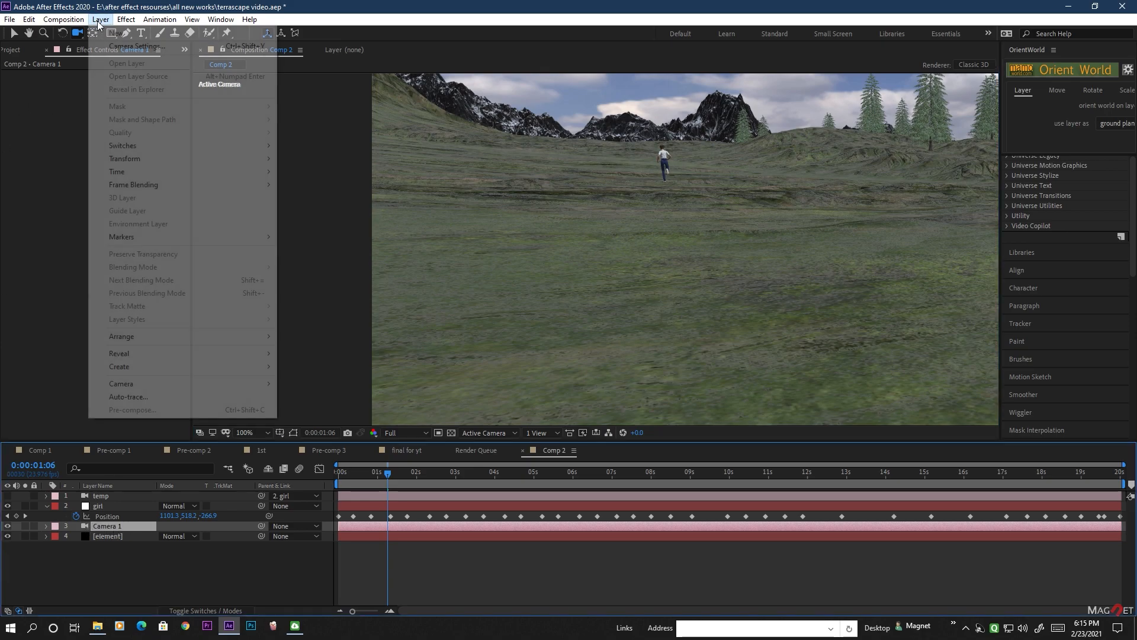
{"action": "mouse_move", "coordinate": [118, 26]}
{"action": "left_click", "coordinate": [312, 85]}
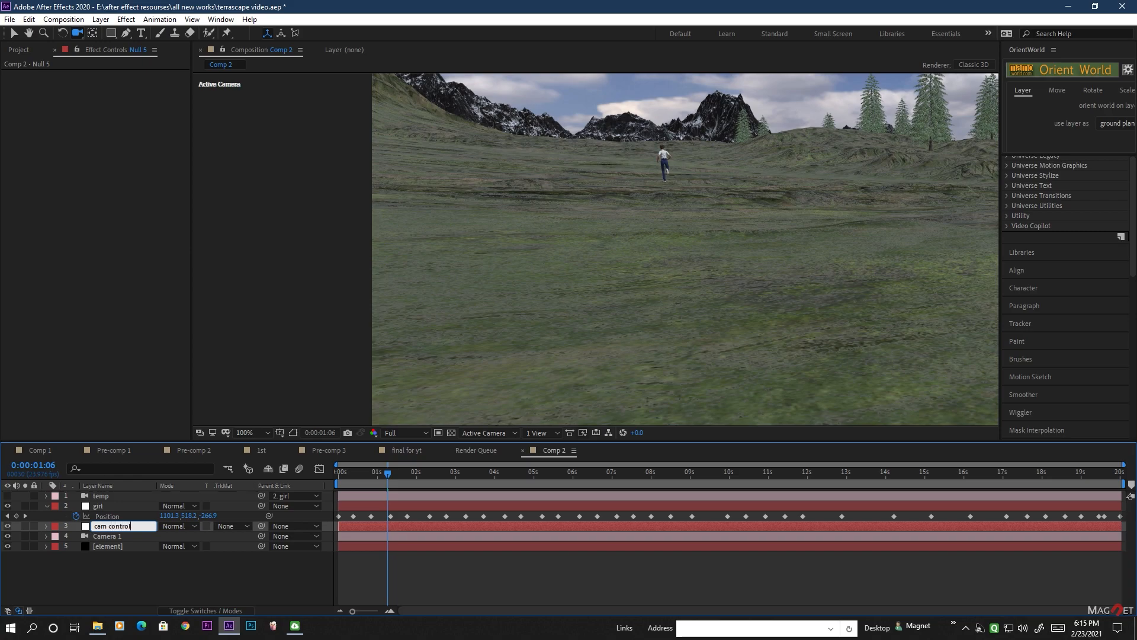
{"action": "left_click", "coordinate": [211, 608]}
{"action": "left_click", "coordinate": [119, 526]}
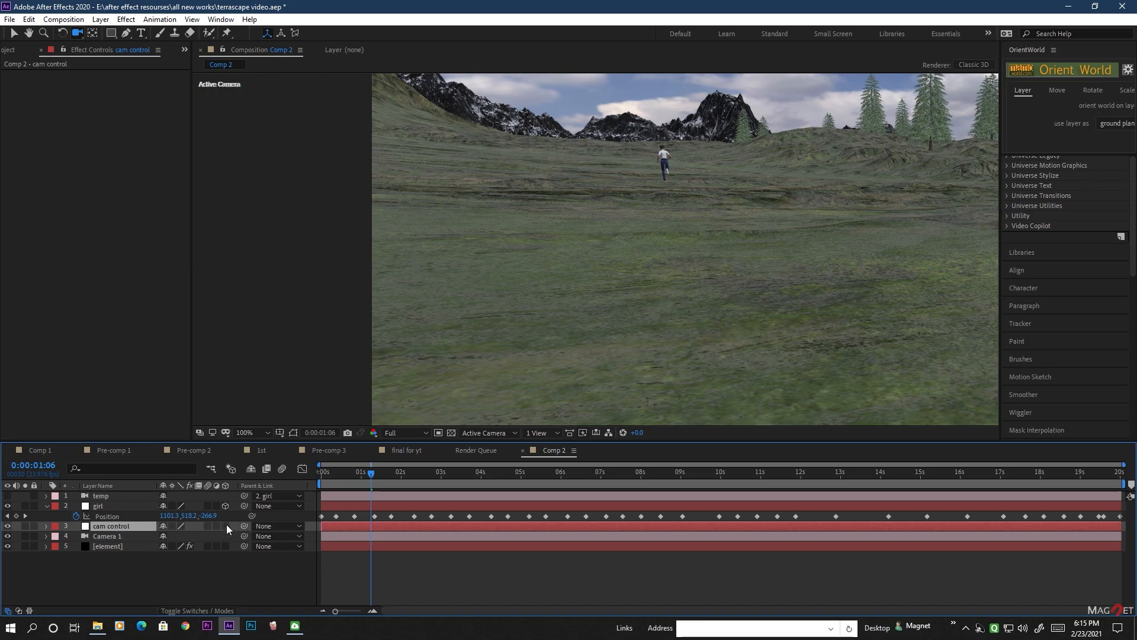
Parent Camera 1 to the cam control null and, at 0:00, parent cam control to the girl null.
{"action": "left_click", "coordinate": [112, 535]}
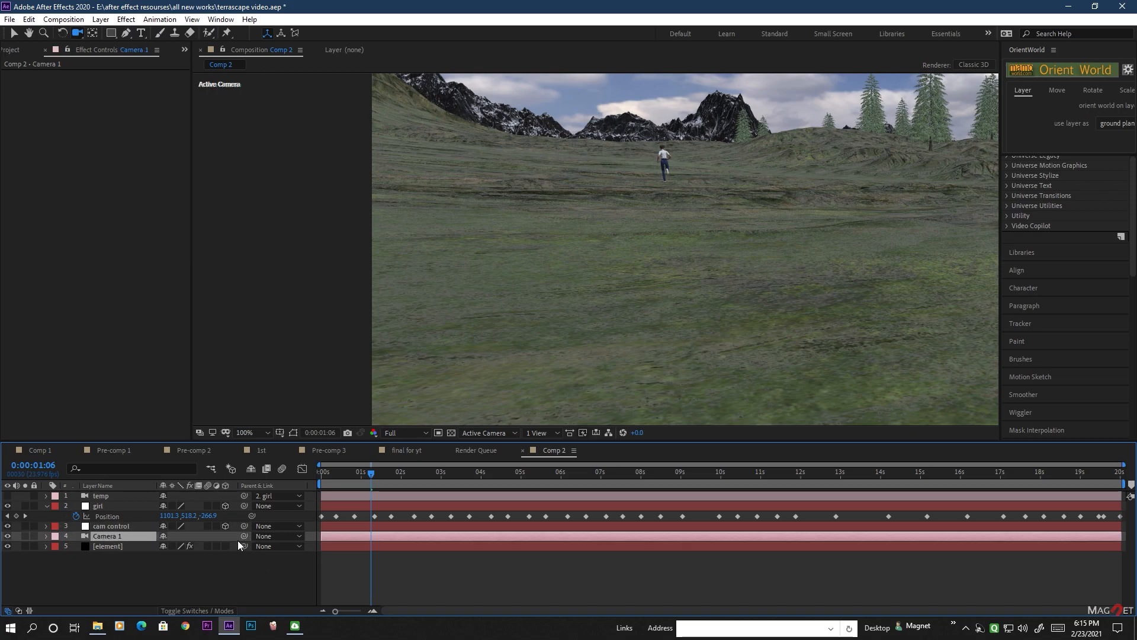
{"action": "left_click_drag", "start_coordinate": [158, 541], "coordinate": [117, 527]}
{"action": "left_click", "coordinate": [113, 524]}
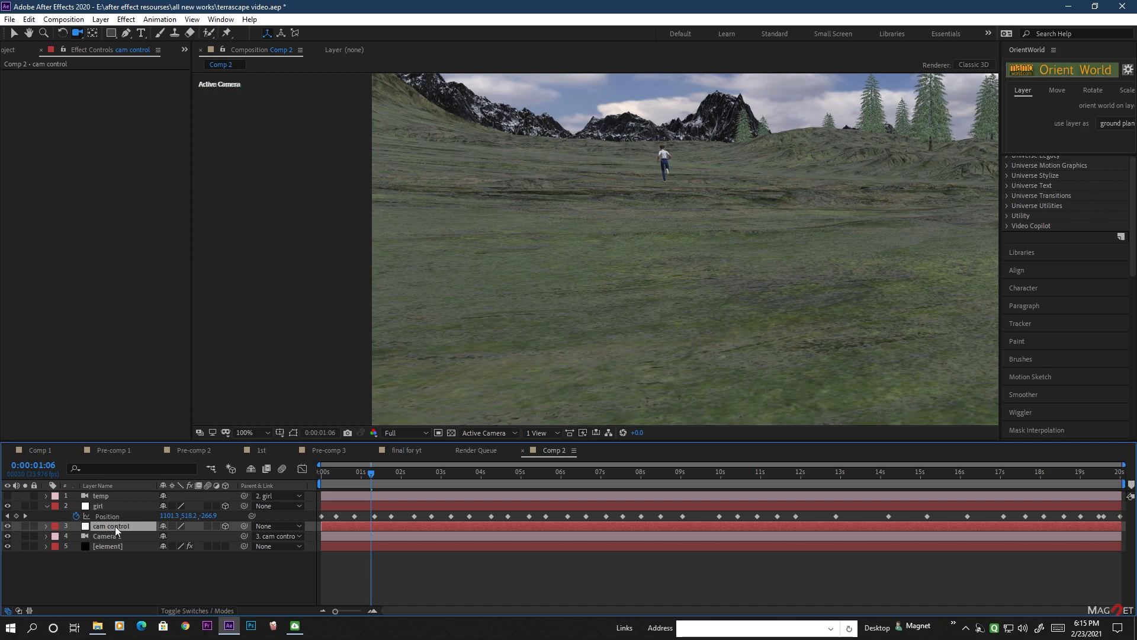
{"action": "left_click_drag", "start_coordinate": [367, 478], "coordinate": [326, 473]}
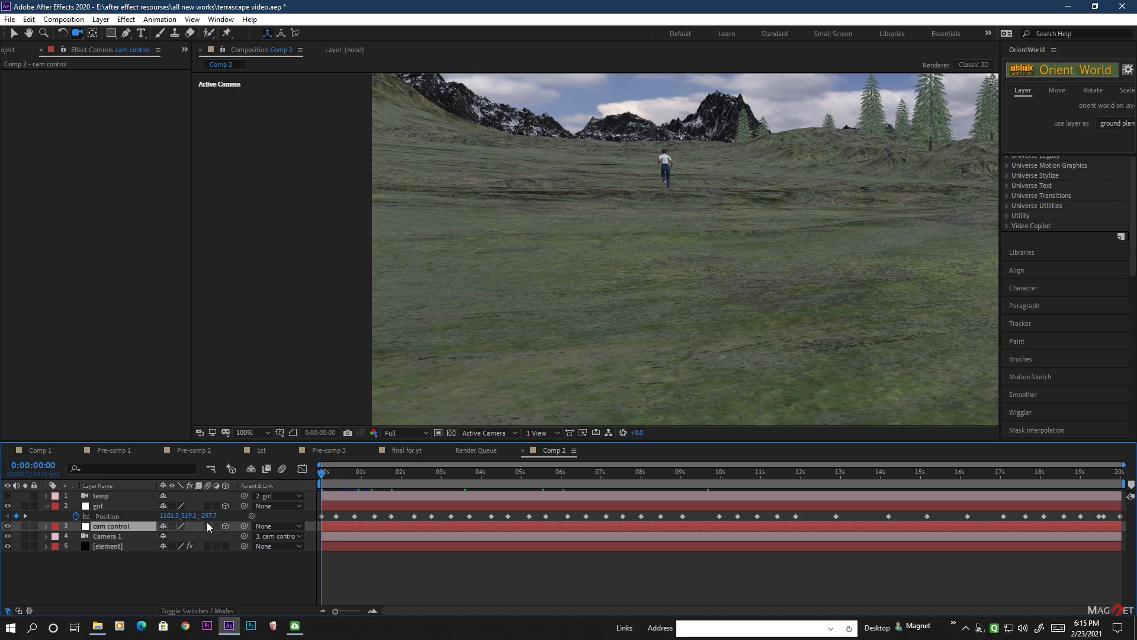
{"action": "left_click_drag", "start_coordinate": [244, 526], "coordinate": [114, 506]}
{"action": "left_click", "coordinate": [258, 591]}
Scrub through the timeline and preview from 1:01 to check that Camera 1 follows the girl.
{"action": "left_click_drag", "start_coordinate": [335, 472], "coordinate": [959, 473]}
{"action": "left_click_drag", "start_coordinate": [592, 483], "coordinate": [364, 476]}
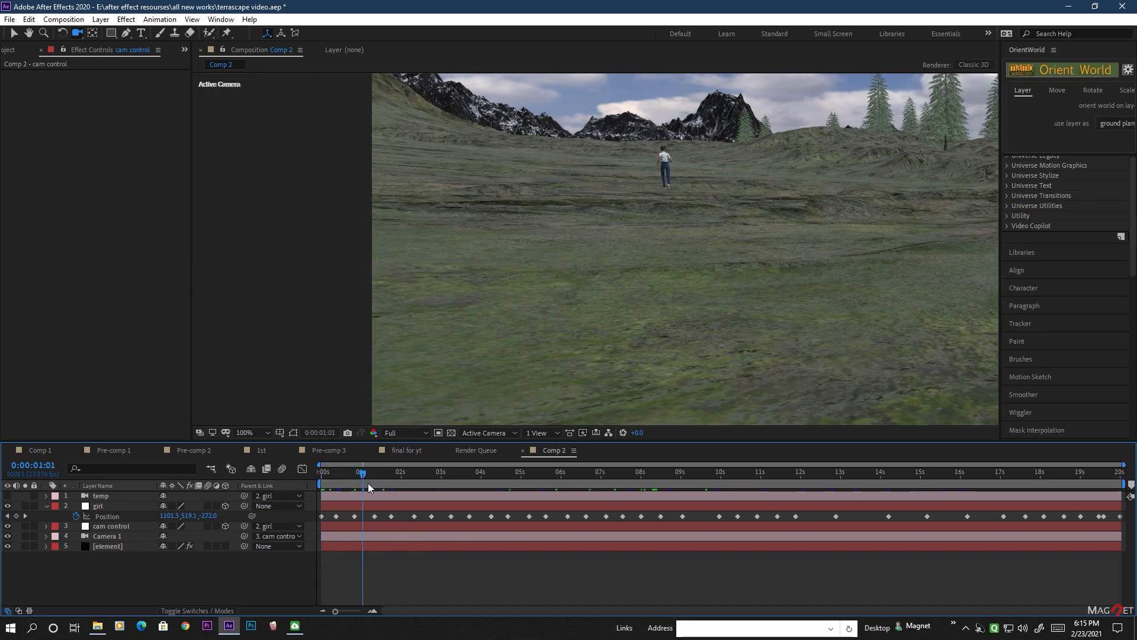
{"action": "key", "text": "space"}
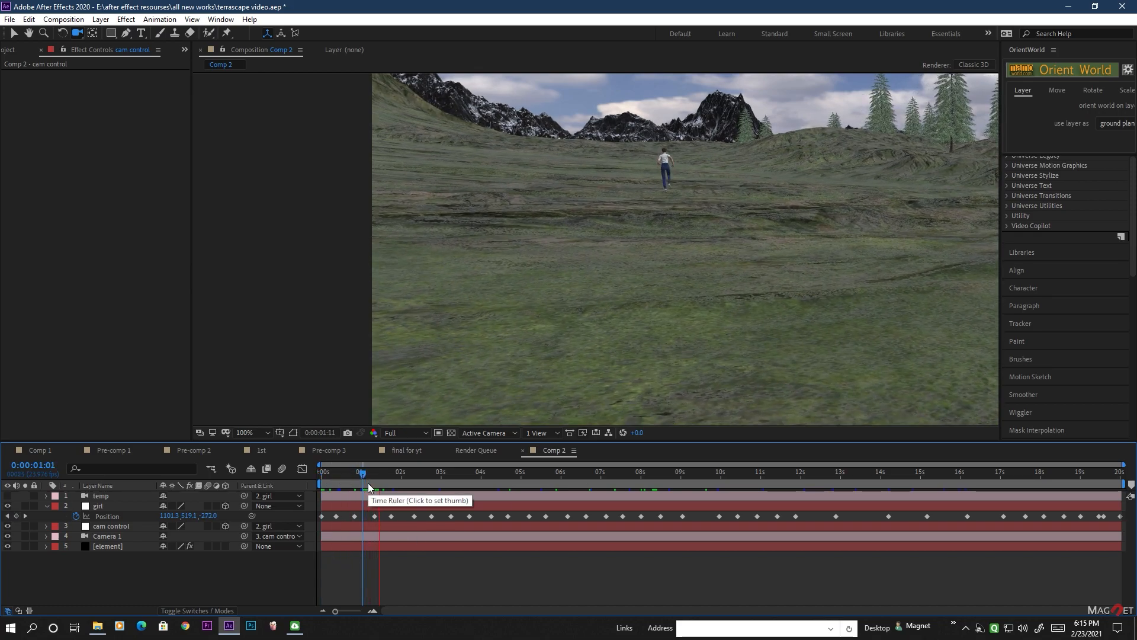
Set Camera 1's X Rotation to -43° at 0:00 and keyframe it.
{"action": "left_click_drag", "start_coordinate": [367, 474], "coordinate": [303, 474]}
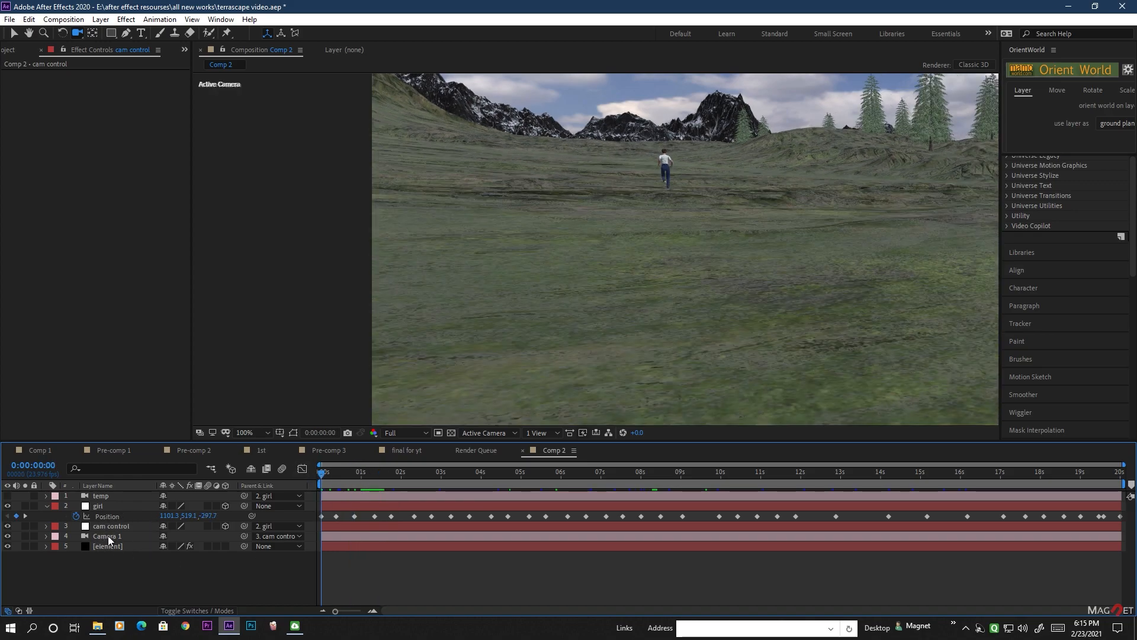
{"action": "left_click", "coordinate": [107, 535]}
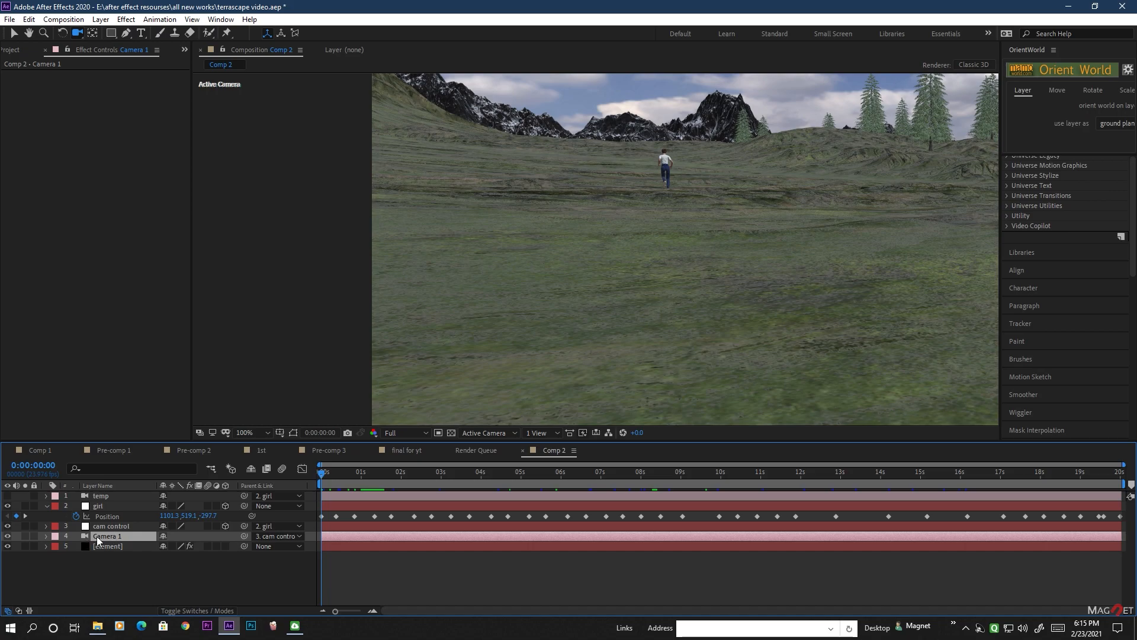
{"action": "key", "text": "r"}
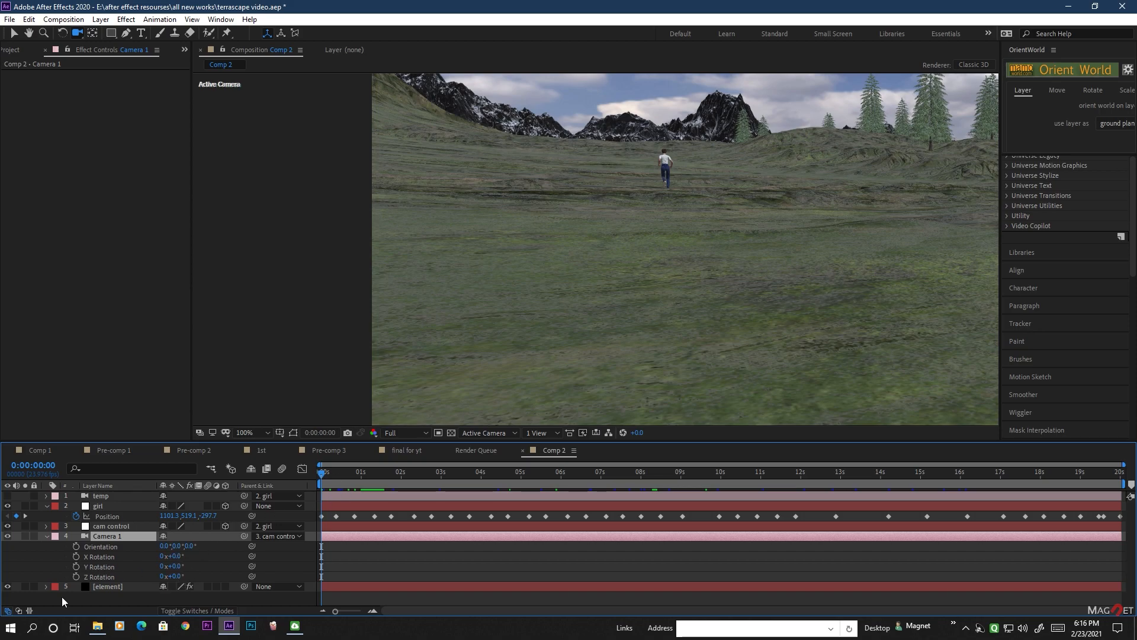
{"action": "left_click_drag", "start_coordinate": [325, 474], "coordinate": [290, 473]}
{"action": "left_click_drag", "start_coordinate": [182, 561], "coordinate": [157, 562]}
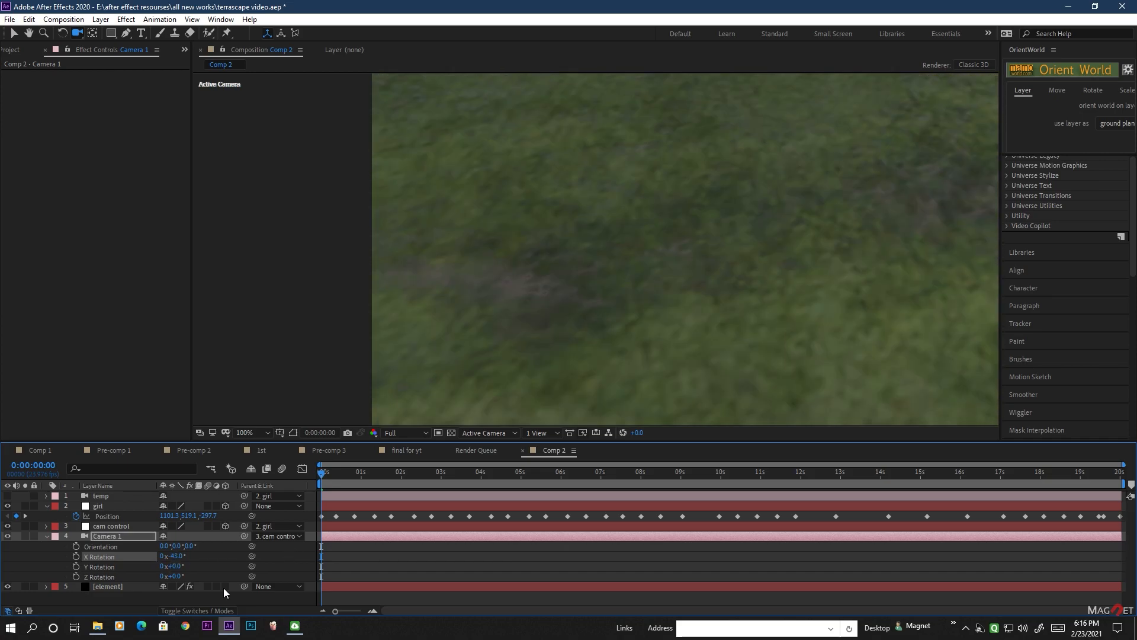
{"action": "left_click", "coordinate": [77, 557]}
{"action": "left_click", "coordinate": [76, 566]}
Reset Camera 1's X Rotation to 0° at 2:00 and apply Easy Ease to both X Rotation keyframes.
{"action": "left_click_drag", "start_coordinate": [350, 474], "coordinate": [405, 474]}
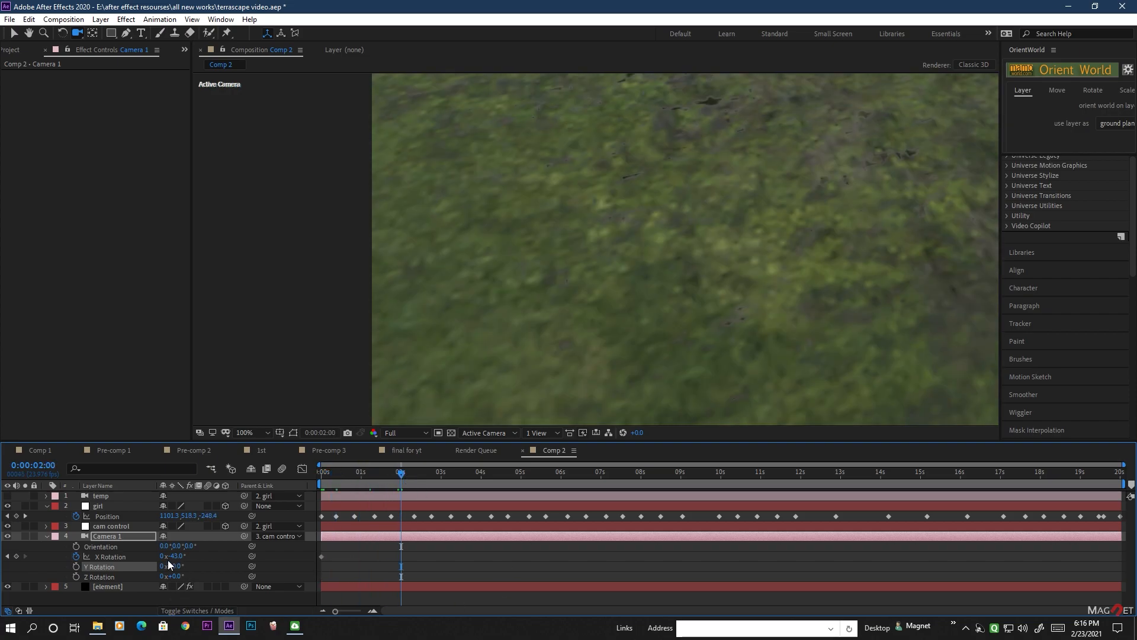
{"action": "right_click", "coordinate": [109, 557]}
{"action": "left_click", "coordinate": [136, 524]}
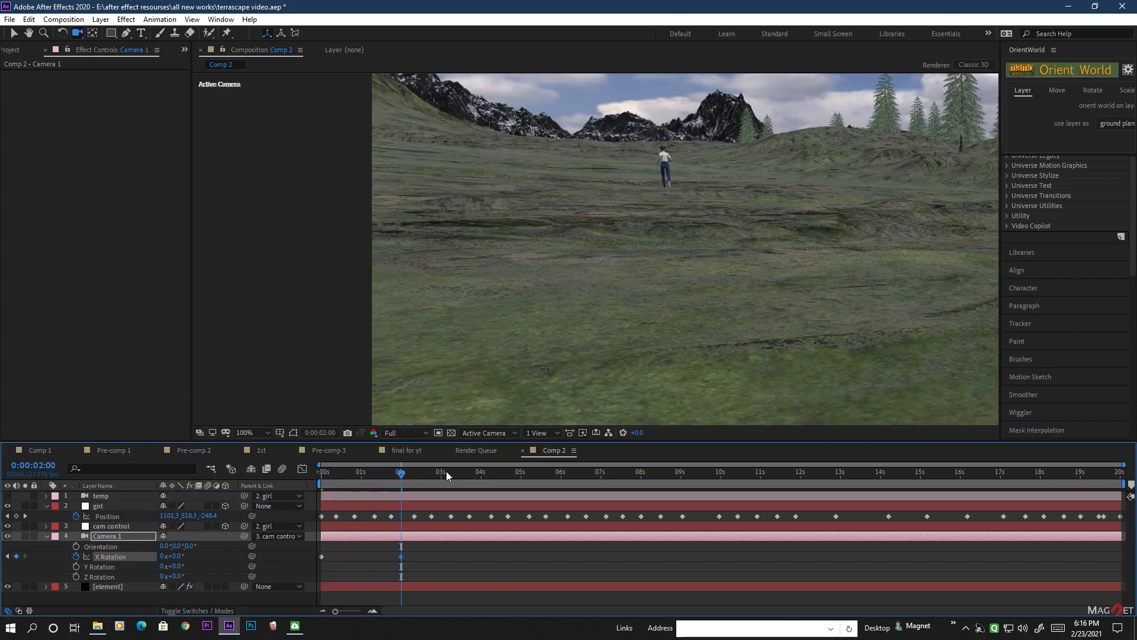
{"action": "left_click_drag", "start_coordinate": [418, 548], "coordinate": [295, 574]}
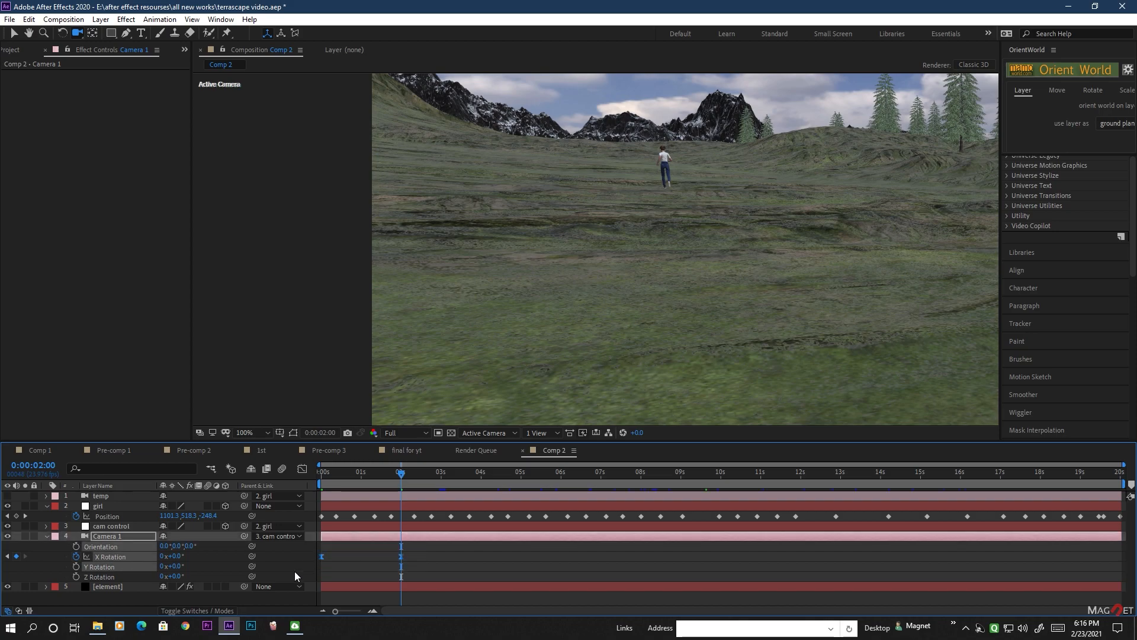
Preview Camera 1's eased upward tilt from 0:00.
{"action": "left_click_drag", "start_coordinate": [385, 474], "coordinate": [286, 473]}
{"action": "key", "text": "space"}
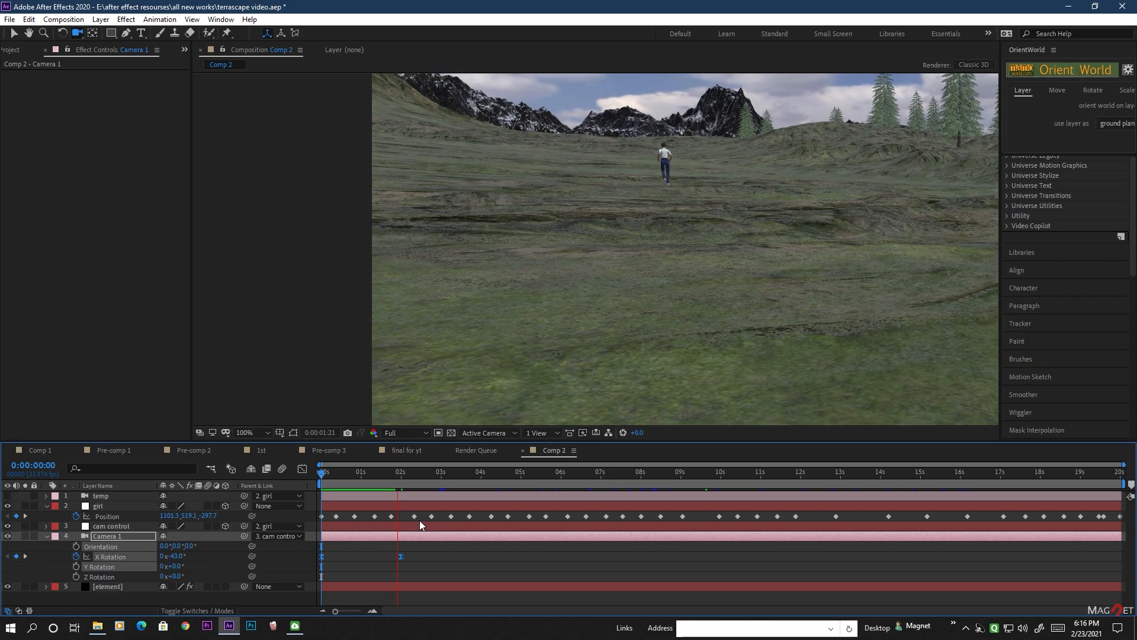
{"action": "key", "text": "space"}
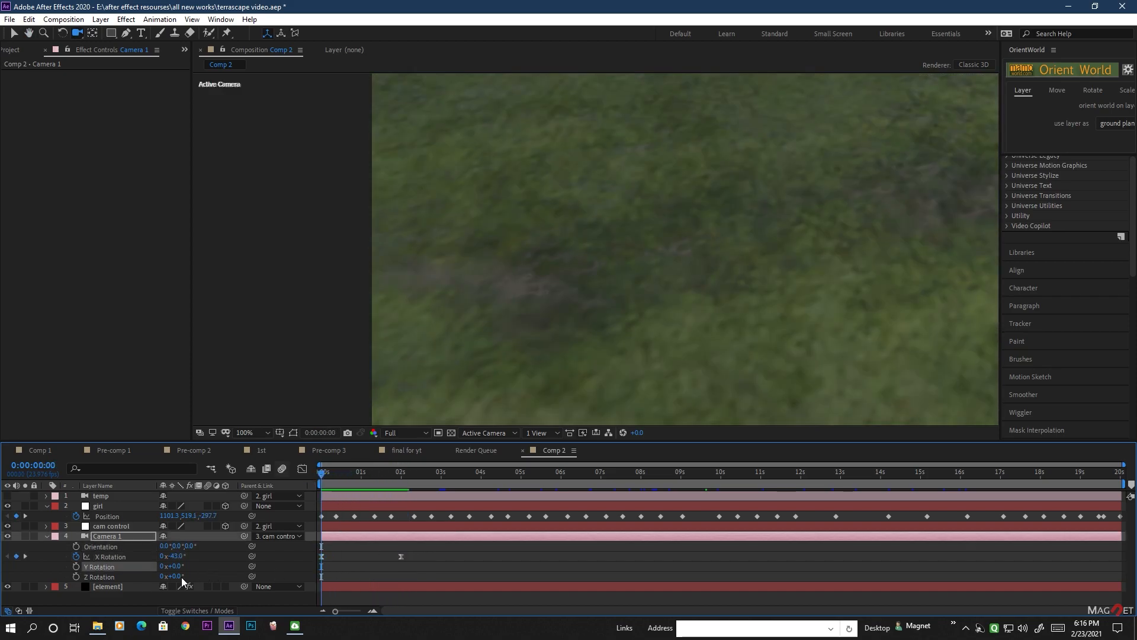
Keyframe Camera 1's Z Rotation from 29° at 0:00 to -1° at 20:00.
{"action": "left_click_drag", "start_coordinate": [177, 576], "coordinate": [205, 577]}
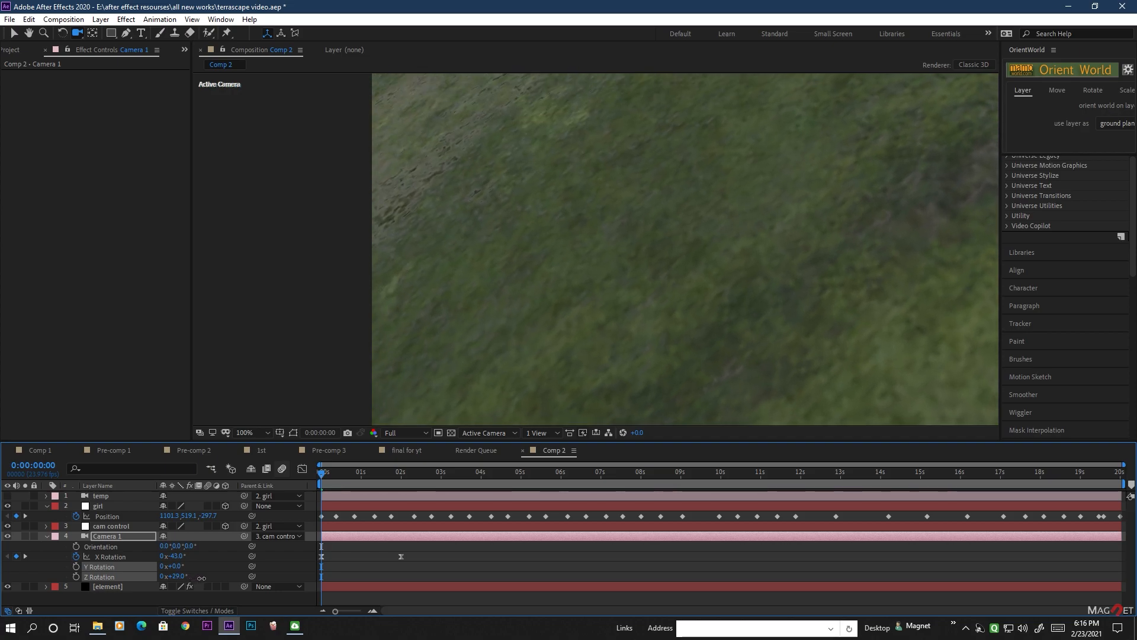
{"action": "left_click", "coordinate": [76, 576]}
{"action": "key", "text": "End"}
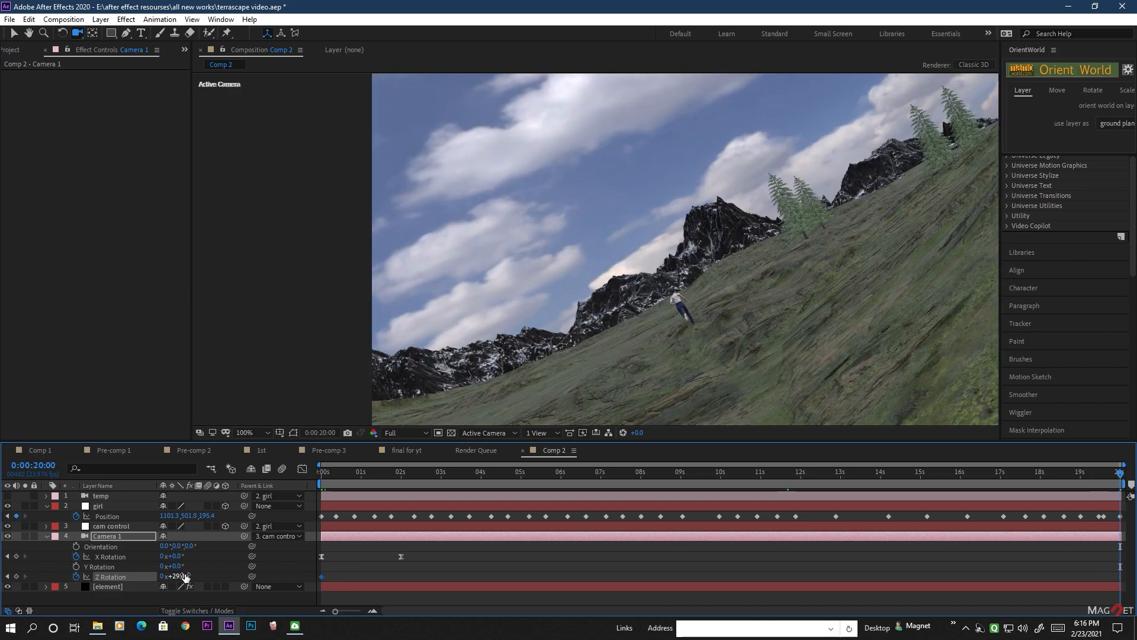
{"action": "left_click_drag", "start_coordinate": [184, 577], "coordinate": [168, 578]}
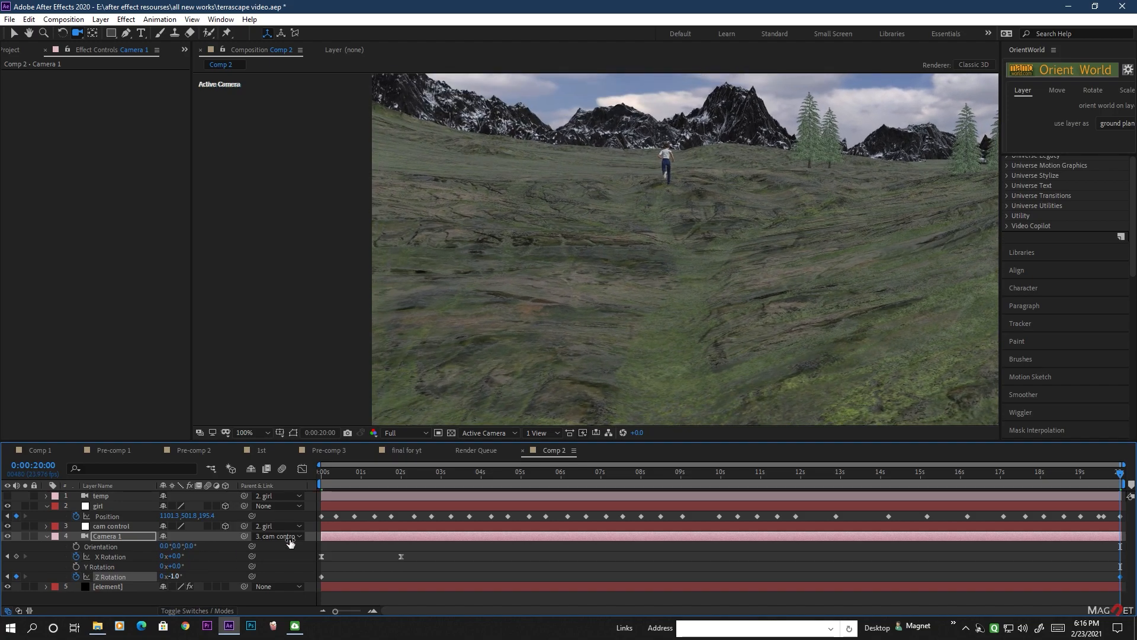
Preview Camera 1's roll animation from 0:00, and inspect the frame at about 0:01:03.
{"action": "left_click_drag", "start_coordinate": [532, 475], "coordinate": [275, 484]}
{"action": "key", "text": "space"}
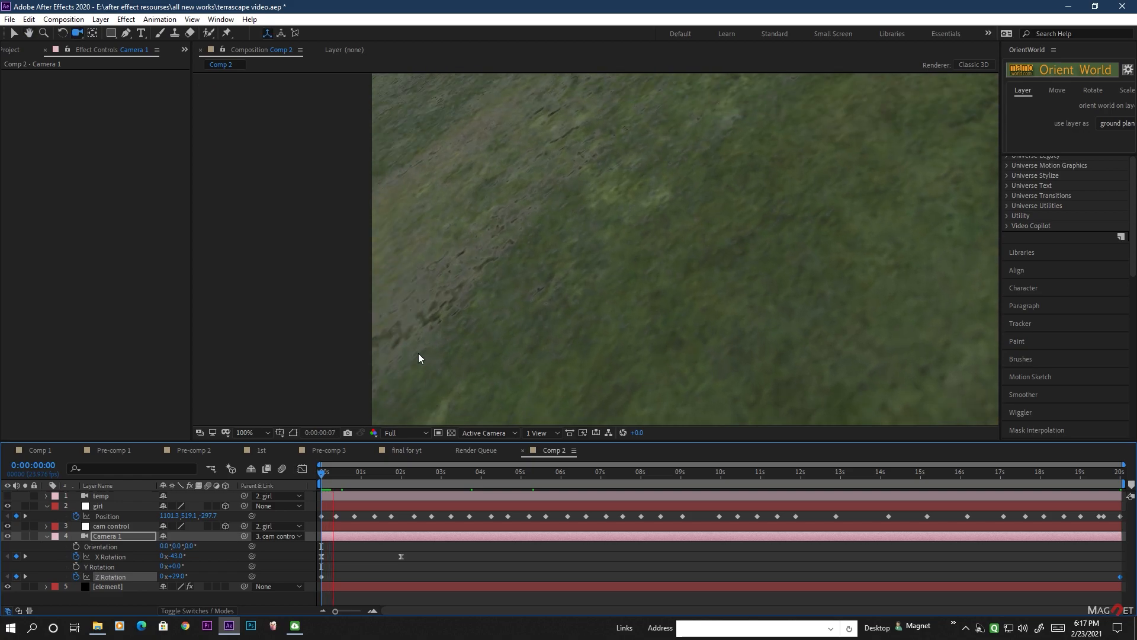
{"action": "left_click", "coordinate": [14, 33]}
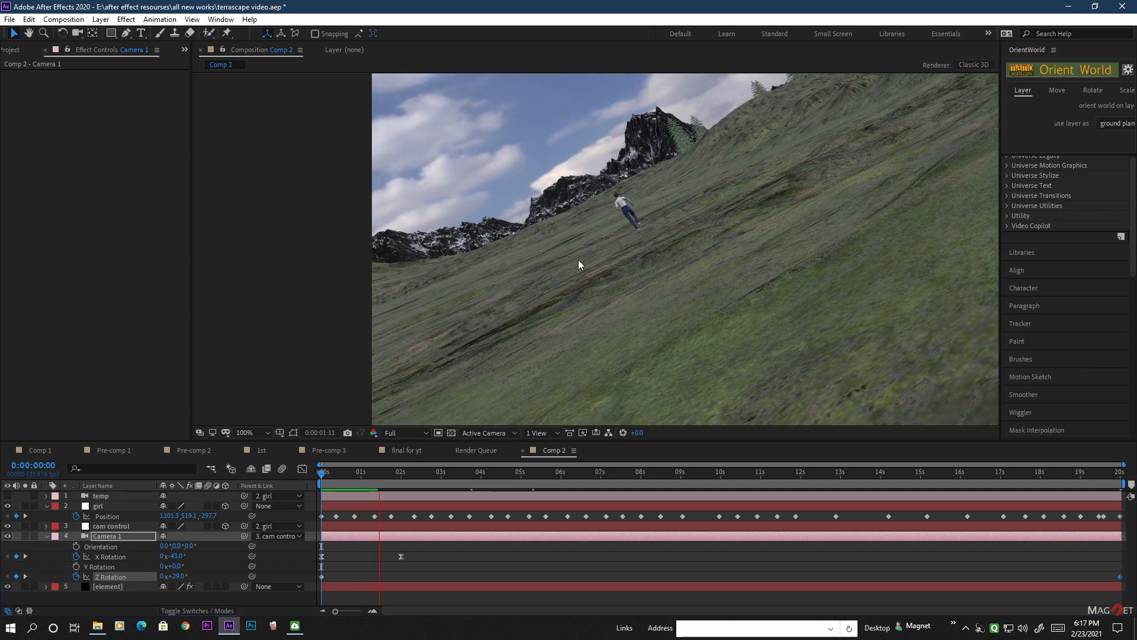
{"action": "left_click", "coordinate": [368, 472]}
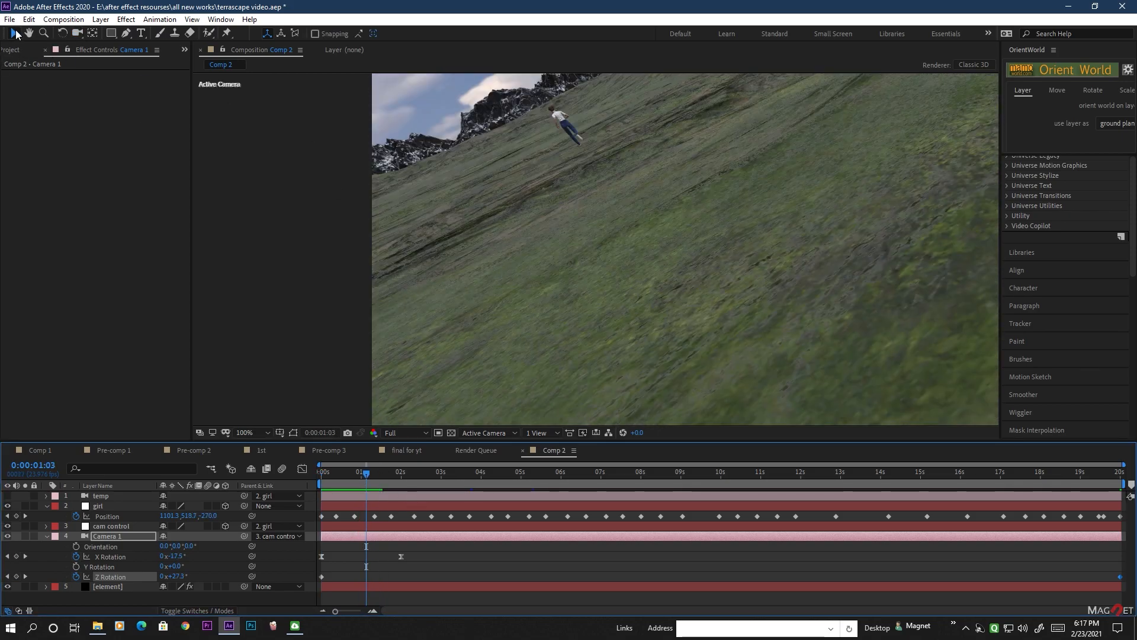
At 0:00, set the Element effect's Camera Near Plane to 1.0 under the Camera Cut-off render settings.
{"action": "scroll", "coordinate": [616, 272], "scroll_direction": "up", "scroll_amount": 1}
{"action": "scroll", "coordinate": [619, 260], "scroll_direction": "down", "scroll_amount": 5}
{"action": "scroll", "coordinate": [619, 259], "scroll_direction": "up", "scroll_amount": 2}
{"action": "left_click_drag", "start_coordinate": [364, 469], "coordinate": [307, 489]}
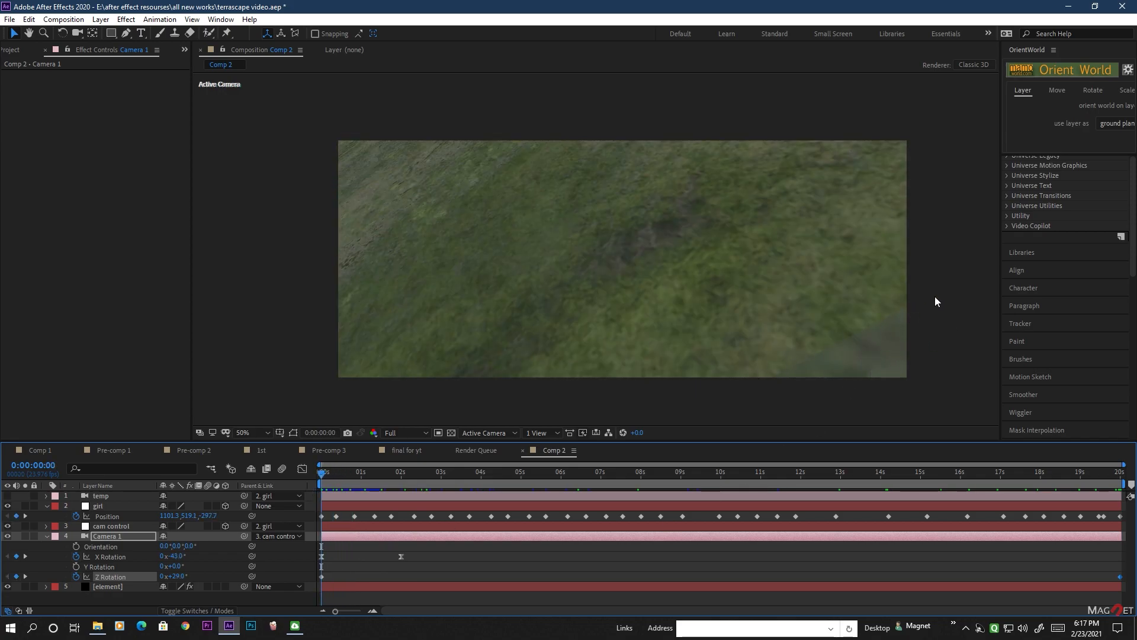
{"action": "left_click", "coordinate": [114, 587]}
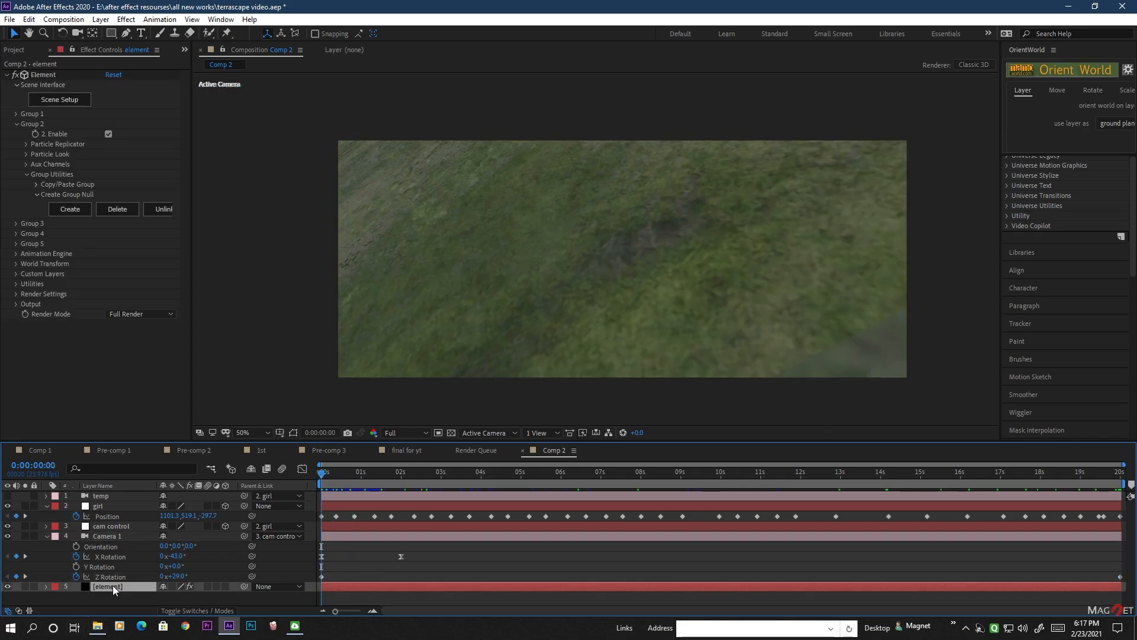
{"action": "left_click", "coordinate": [16, 294]}
{"action": "scroll", "coordinate": [68, 395], "scroll_direction": "down", "scroll_amount": 1}
{"action": "left_click", "coordinate": [26, 404]}
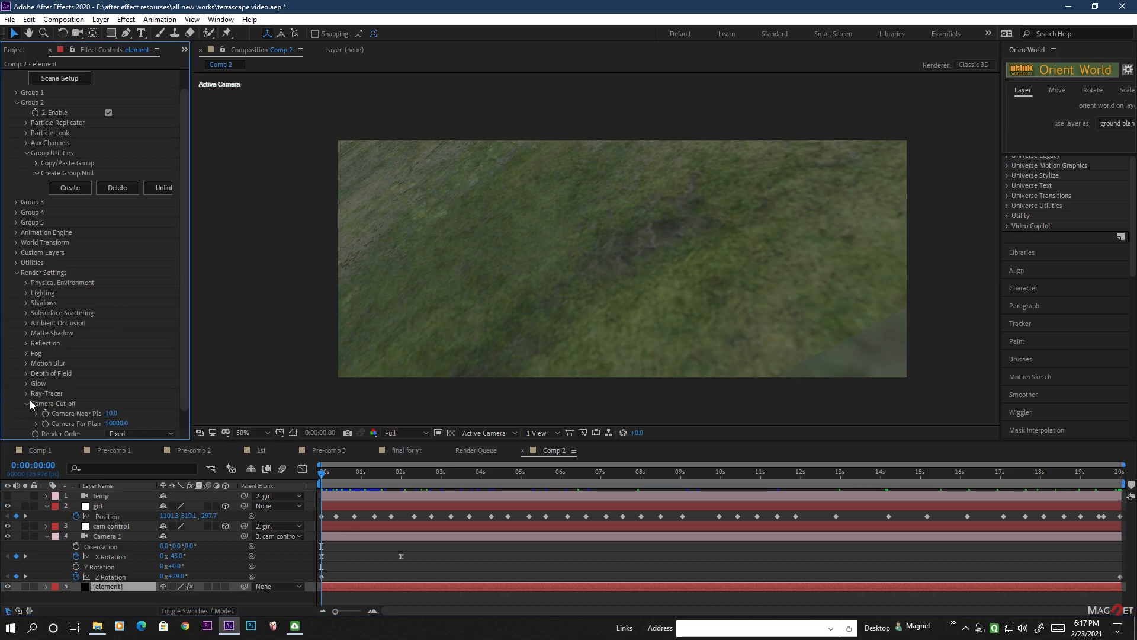
{"action": "left_click_drag", "start_coordinate": [116, 415], "coordinate": [53, 417]}
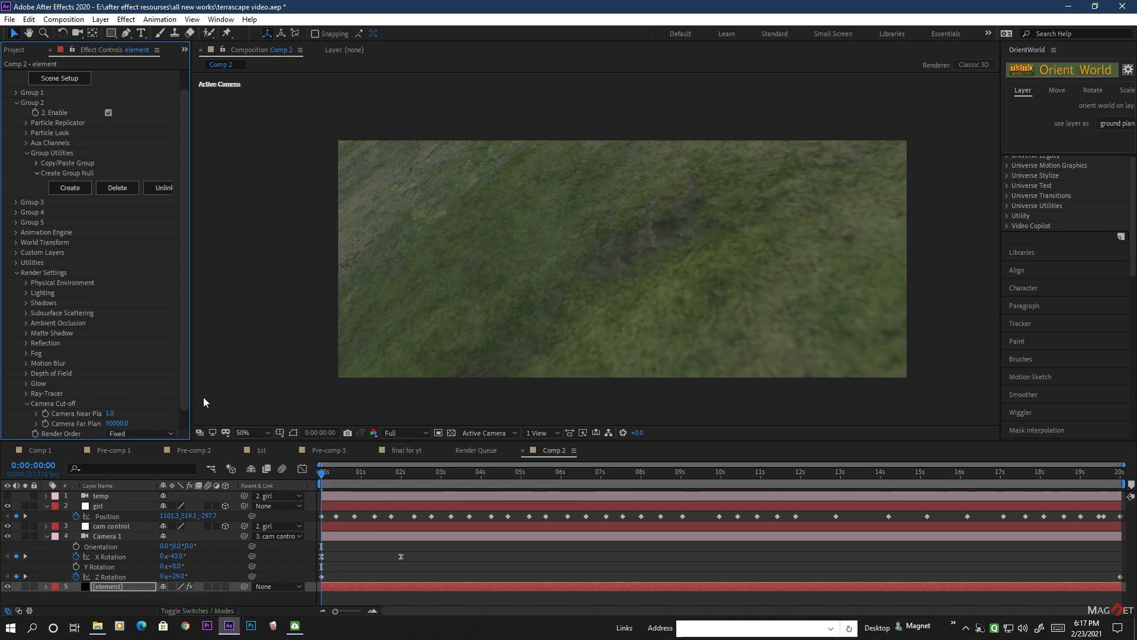
{"action": "left_click_drag", "start_coordinate": [190, 386], "coordinate": [236, 386]}
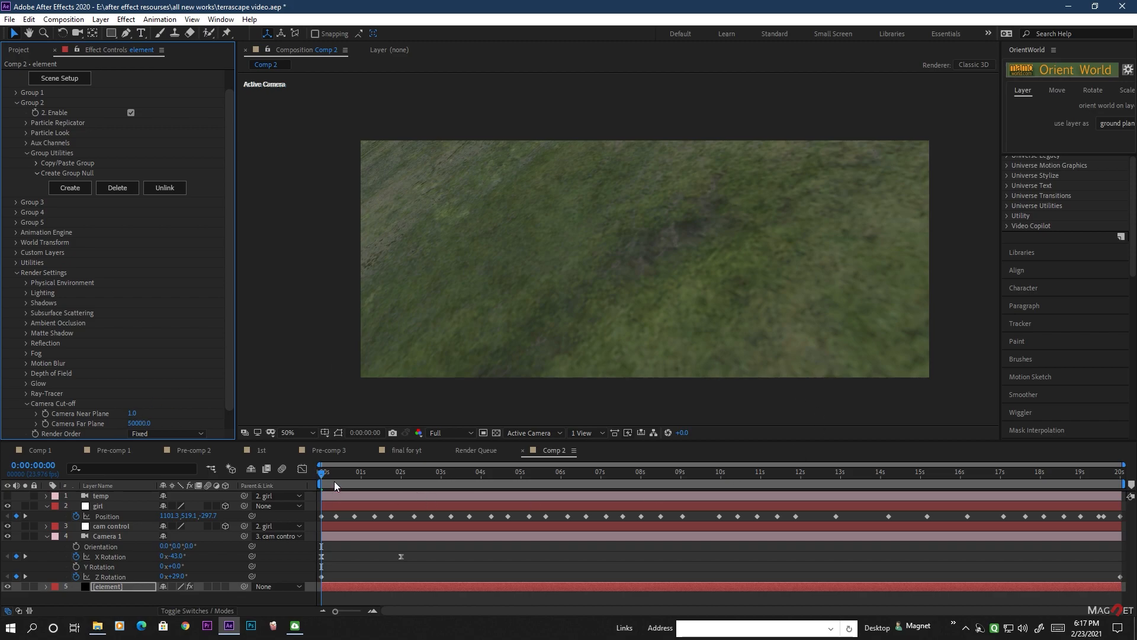
Add a shadow-casting parallel light with 235% intensity and 347% shadow darkness to Comp 2, checking the scene at 0:00:11:02.
{"action": "left_click_drag", "start_coordinate": [328, 478], "coordinate": [764, 471]}
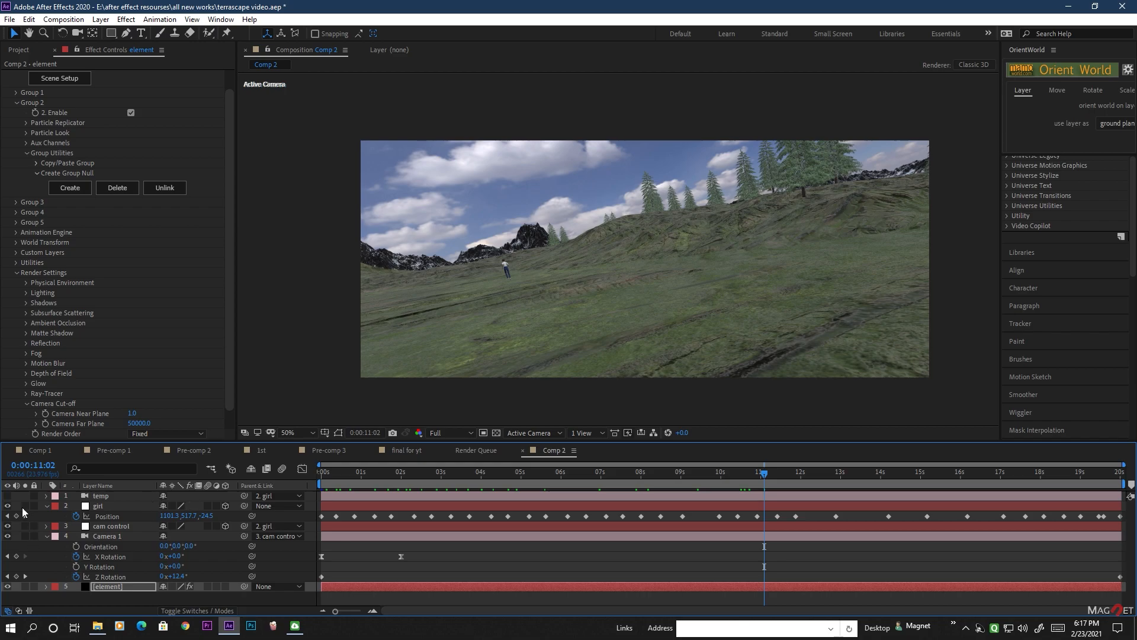
{"action": "left_click", "coordinate": [48, 537]}
{"action": "left_click", "coordinate": [47, 506]}
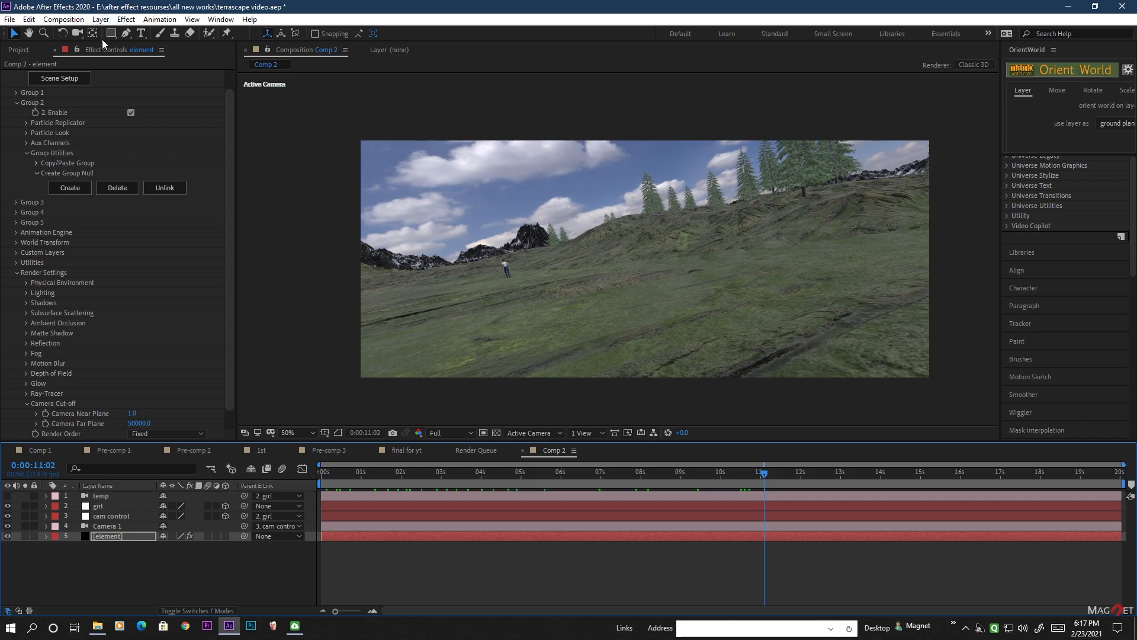
{"action": "left_click", "coordinate": [100, 19]}
{"action": "mouse_move", "coordinate": [112, 34]}
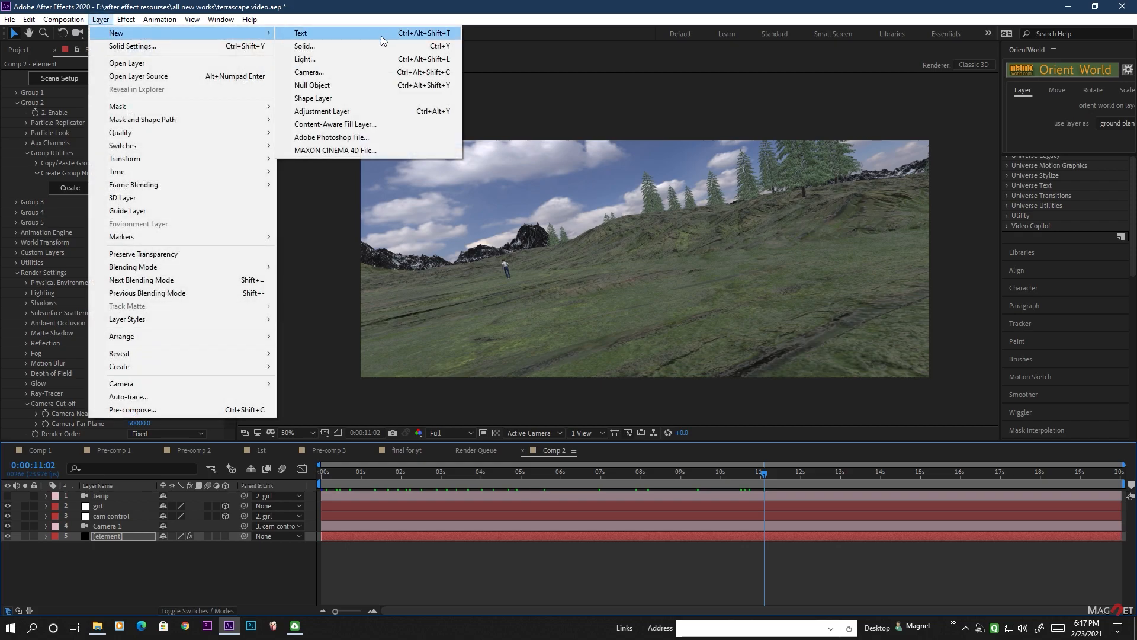
{"action": "left_click", "coordinate": [338, 63]}
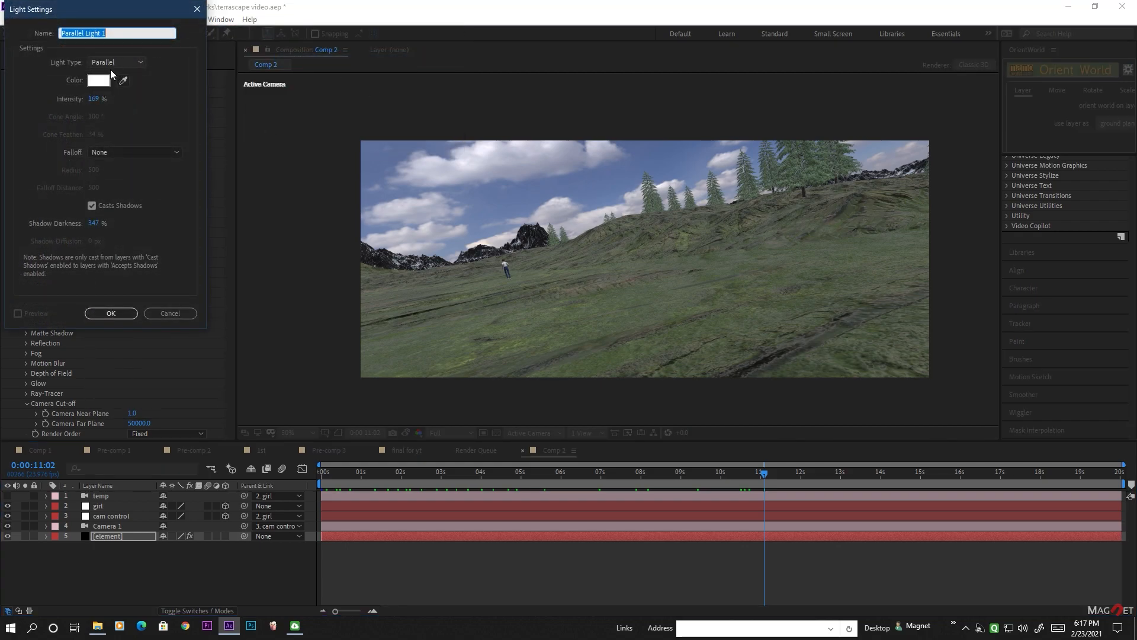
{"action": "left_click_drag", "start_coordinate": [94, 99], "coordinate": [130, 103]}
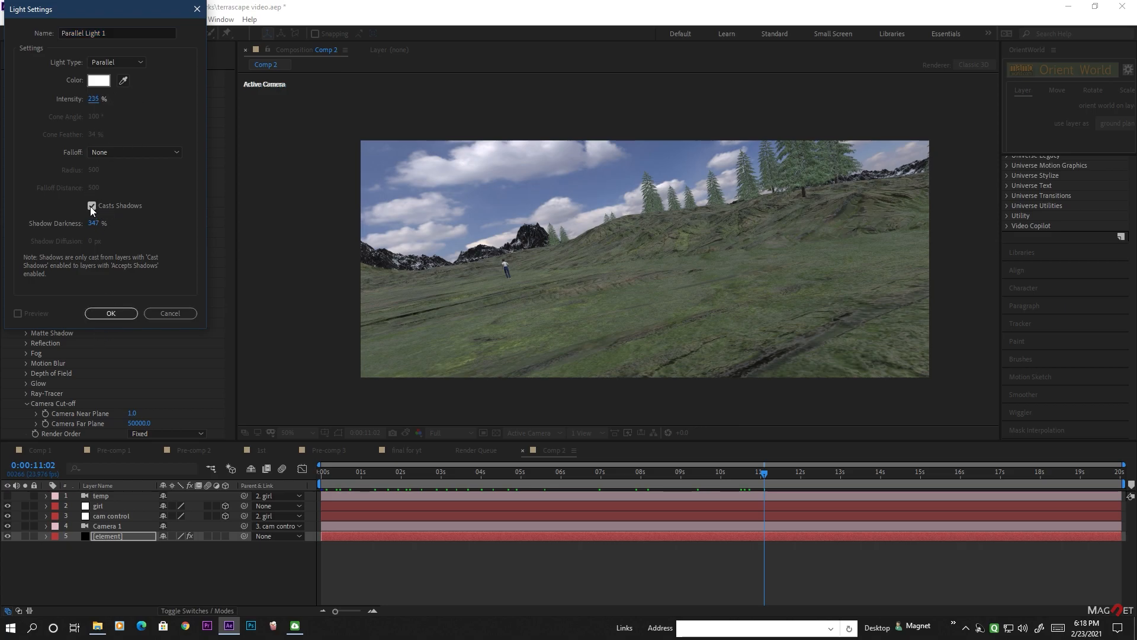
{"action": "left_click", "coordinate": [111, 313]}
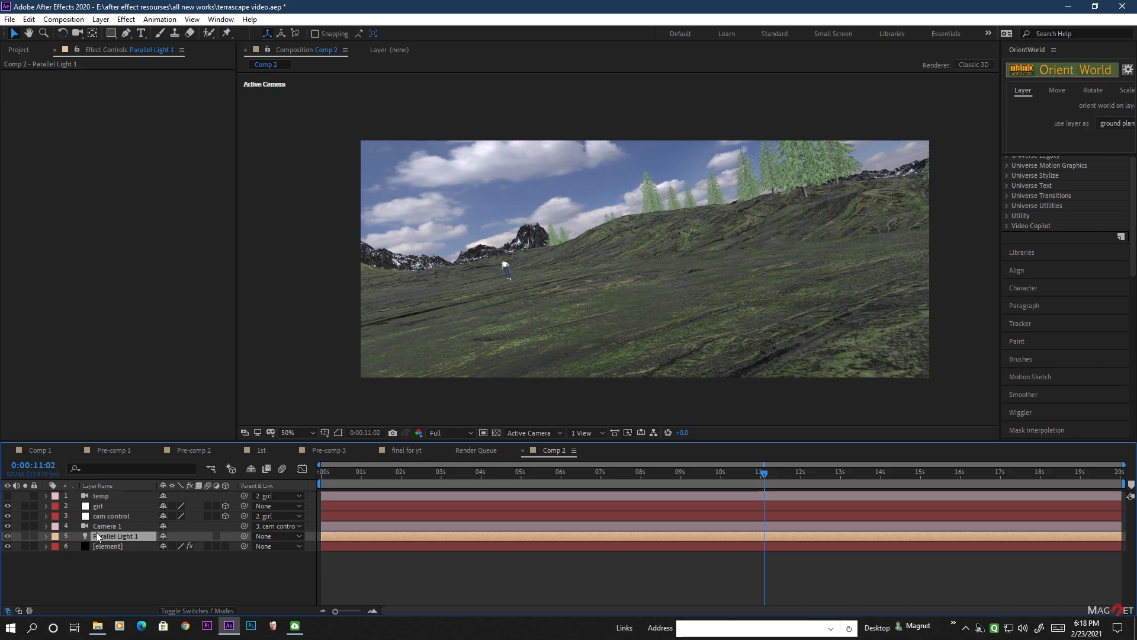
Enable shadows in the Element render settings with a shadow map size of 8192 and a parallel light shadow size of 4096.
{"action": "left_click", "coordinate": [116, 546]}
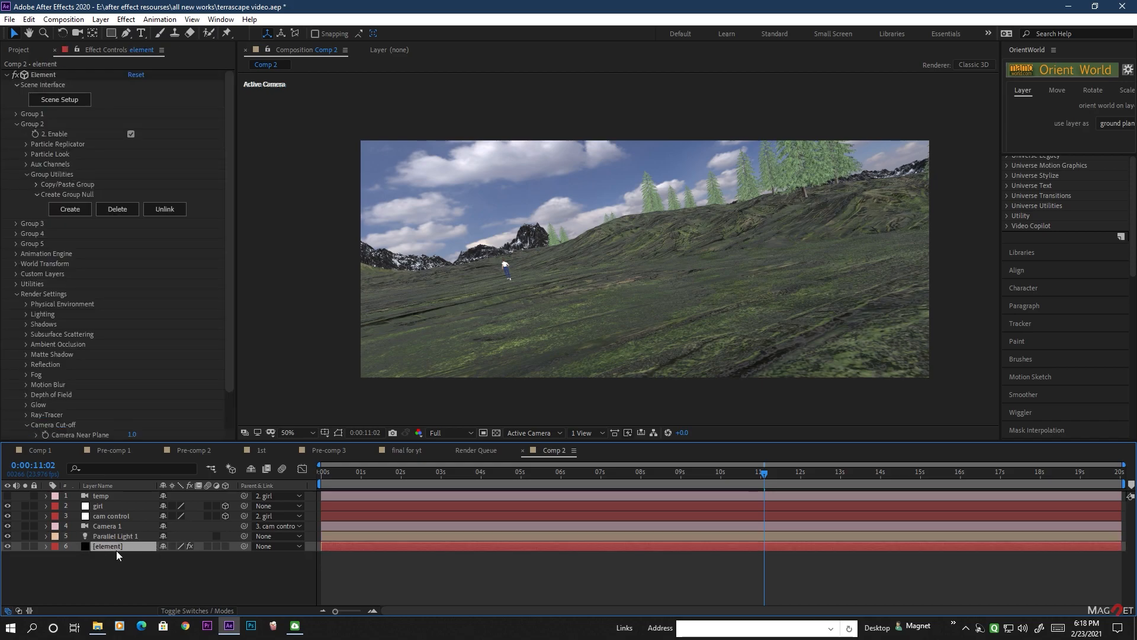
{"action": "left_click", "coordinate": [26, 324]}
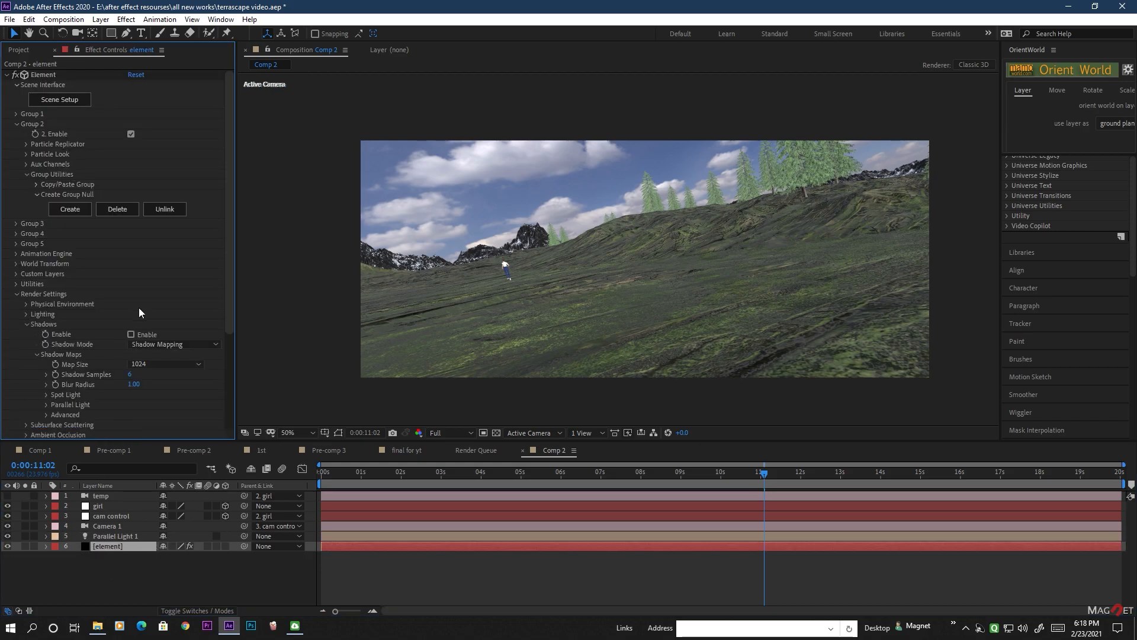
{"action": "left_click", "coordinate": [130, 335]}
{"action": "left_click", "coordinate": [164, 364]}
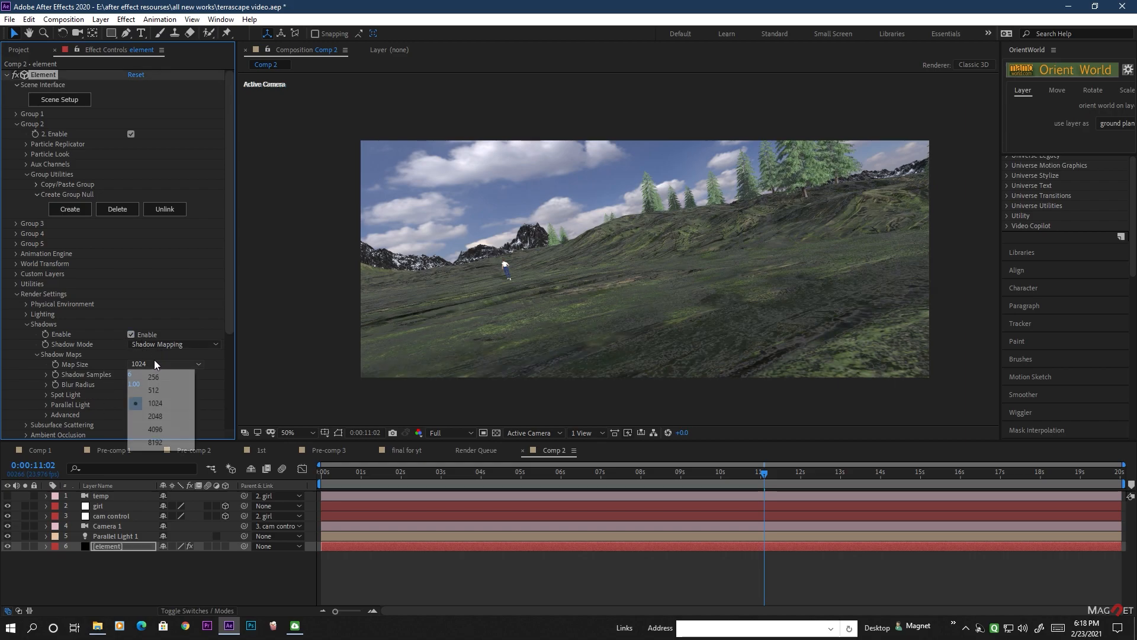
{"action": "left_click", "coordinate": [163, 443]}
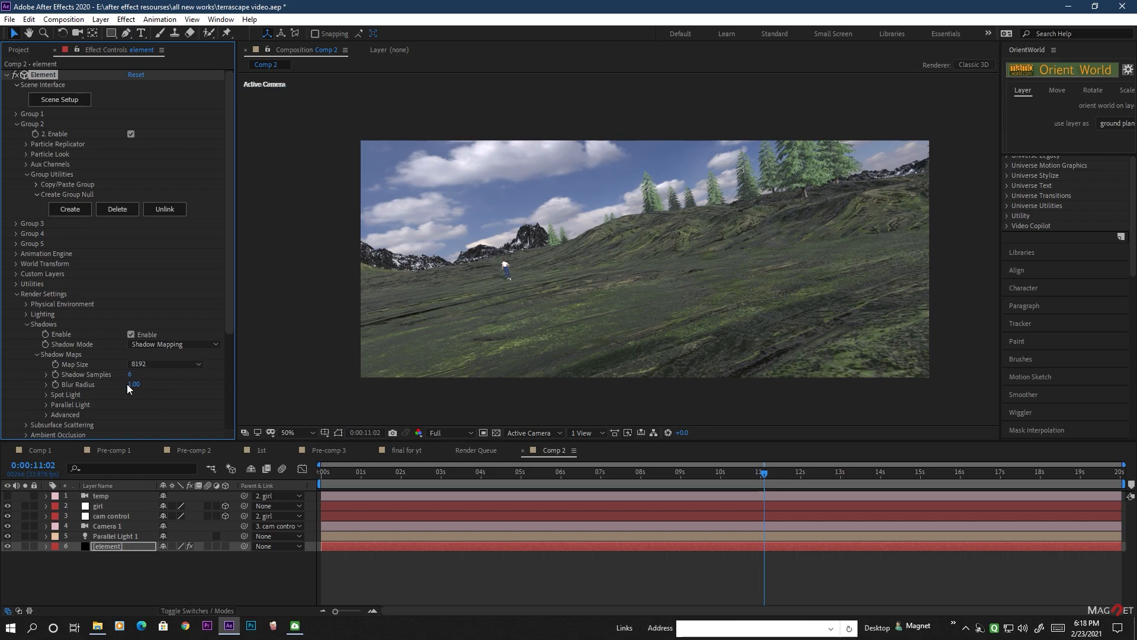
{"action": "left_click", "coordinate": [47, 404]}
{"action": "left_click_drag", "start_coordinate": [142, 420], "coordinate": [493, 409]}
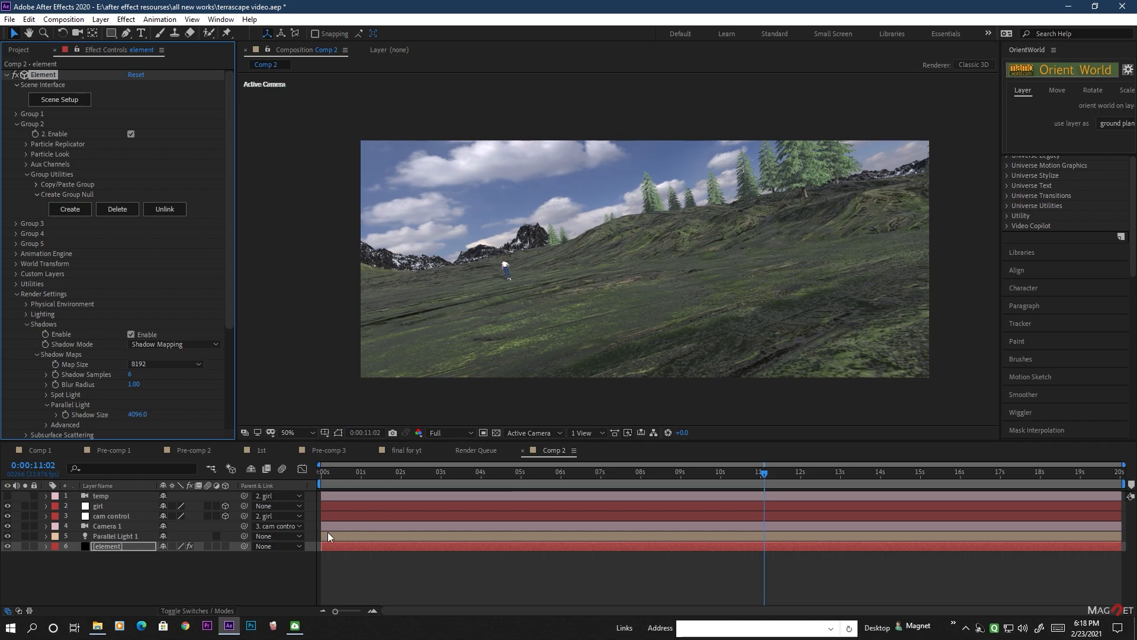
Show the layer controls and move the parallel light to position 320, -300, 1975.3.
{"action": "left_click", "coordinate": [103, 535]}
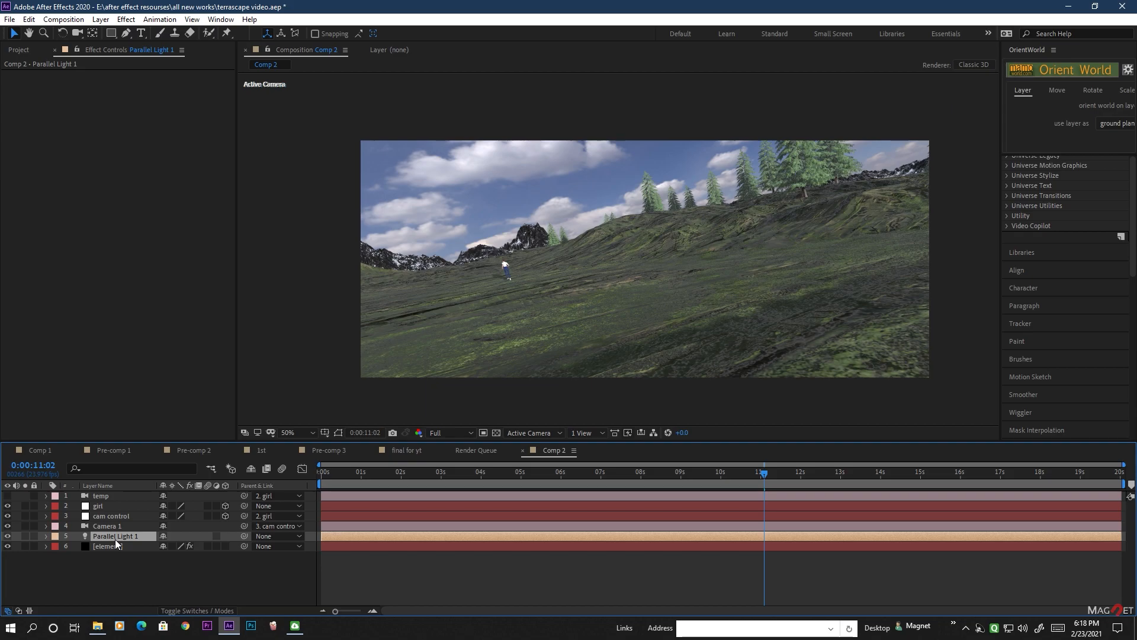
{"action": "key", "text": "p"}
{"action": "left_click_drag", "start_coordinate": [214, 552], "coordinate": [1000, 518]}
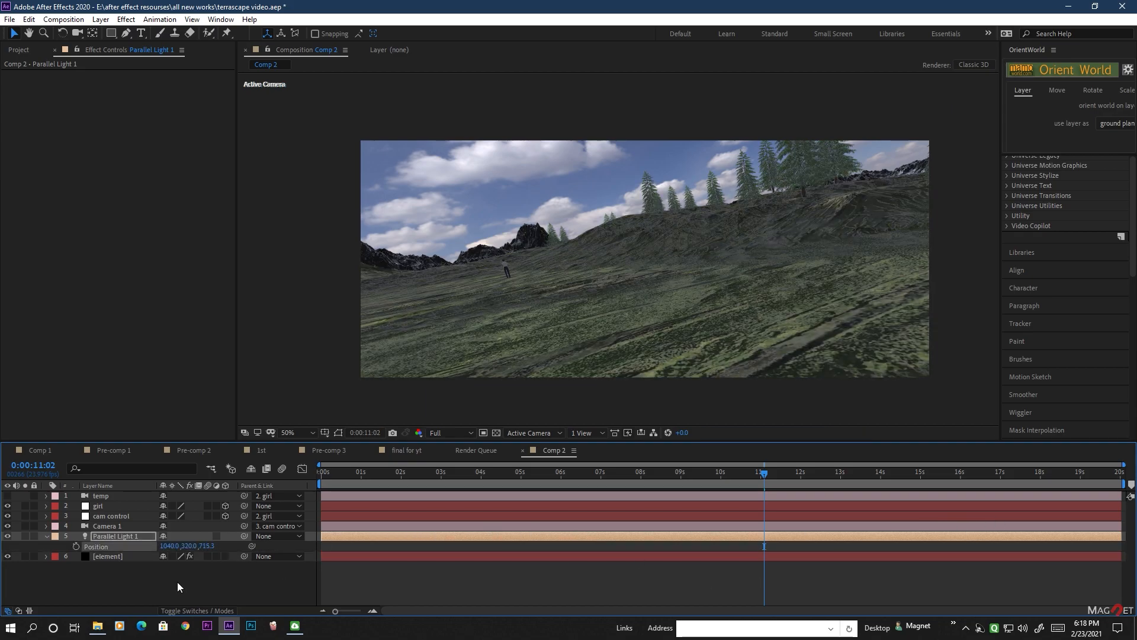
{"action": "left_click_drag", "start_coordinate": [210, 547], "coordinate": [311, 553]}
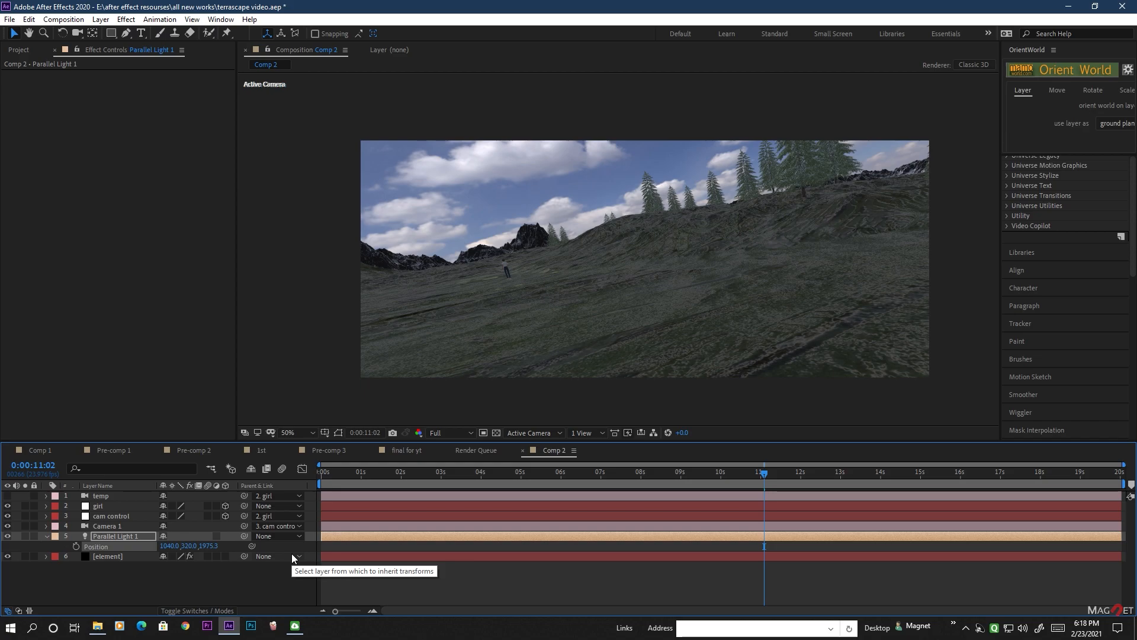
{"action": "key", "text": "ctrl+shift+h"}
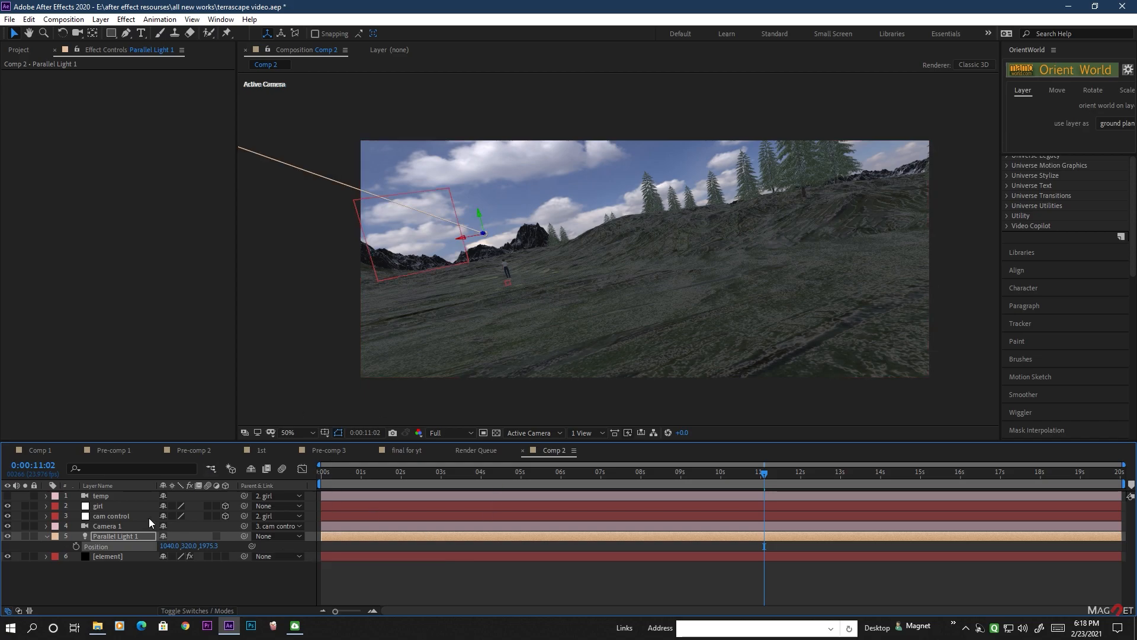
{"action": "mouse_move", "coordinate": [168, 546]}
{"action": "left_mouse_down"}
{"action": "mouse_move", "coordinate": [126, 542]}
{"action": "mouse_move", "coordinate": [172, 545]}
{"action": "mouse_move", "coordinate": [156, 546]}
{"action": "left_mouse_up"}
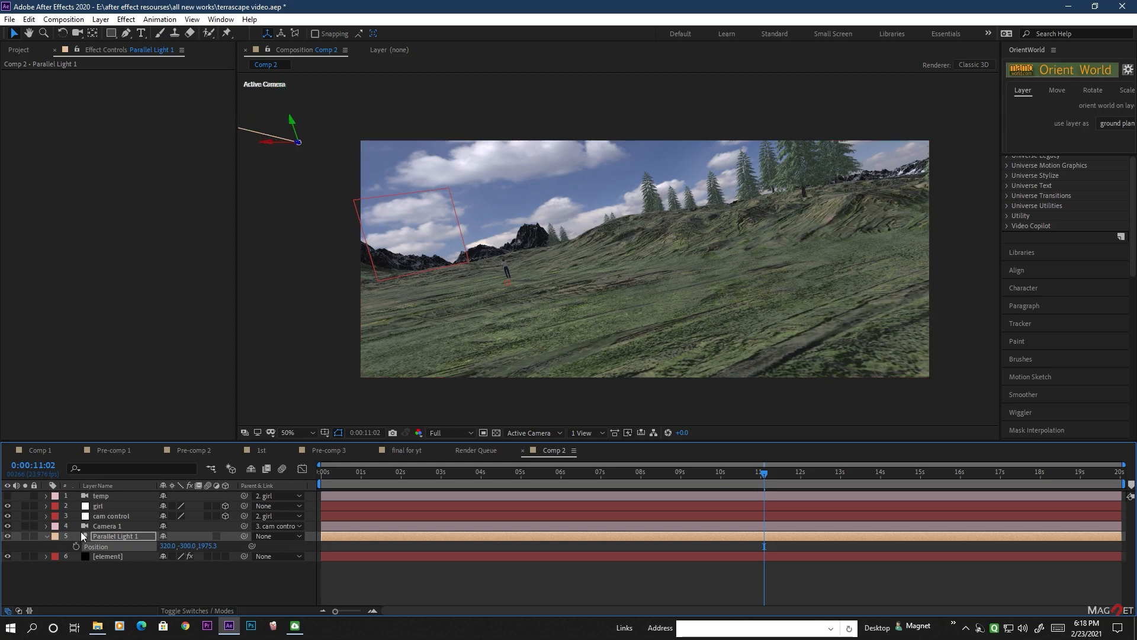
Set the parallel light's Point of Interest to 1083, 495, 0 and its Position to 600, 50, 1505.3.
{"action": "key", "text": "ctrl+a"}
{"action": "left_click", "coordinate": [115, 576]}
{"action": "left_click", "coordinate": [115, 538]}
{"action": "key", "text": "shift+a"}
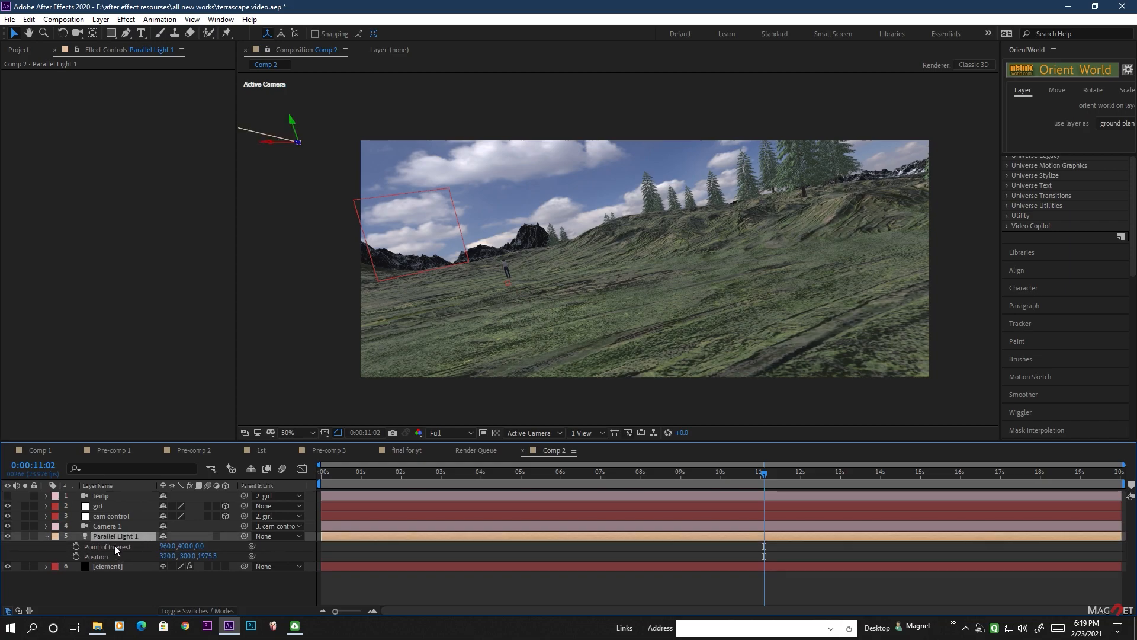
{"action": "left_click_drag", "start_coordinate": [168, 545], "coordinate": [210, 560]}
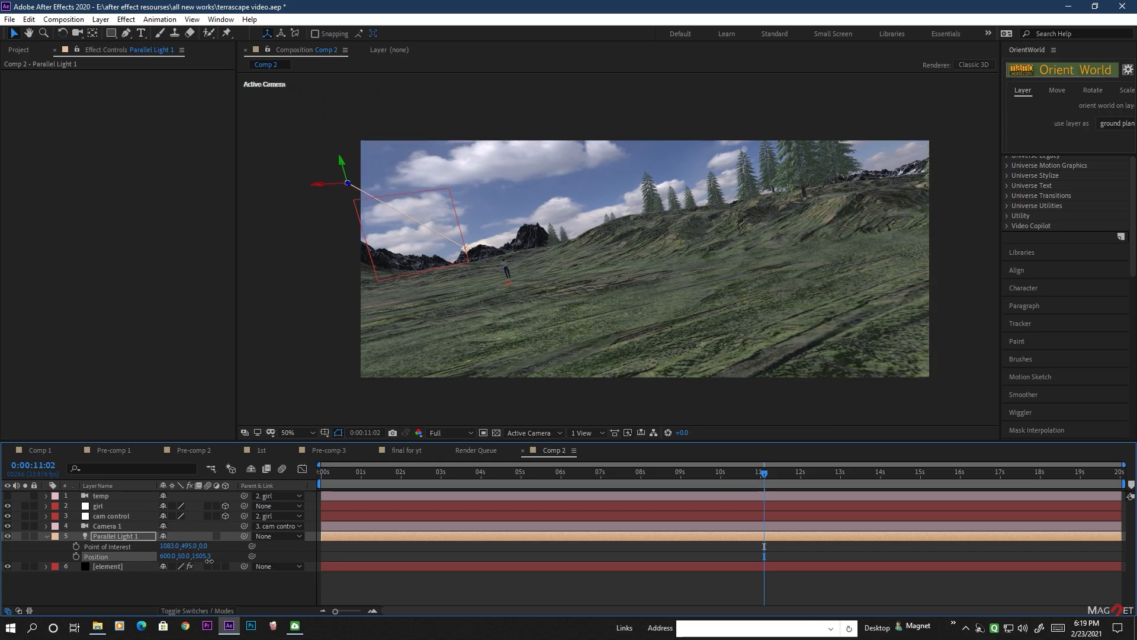
Set the parallel light's Position to 810, 210, 1505.3, checking the lighting at 0:00:18:21 and 0:00:07:02.
{"action": "left_click_drag", "start_coordinate": [425, 472], "coordinate": [1076, 503]}
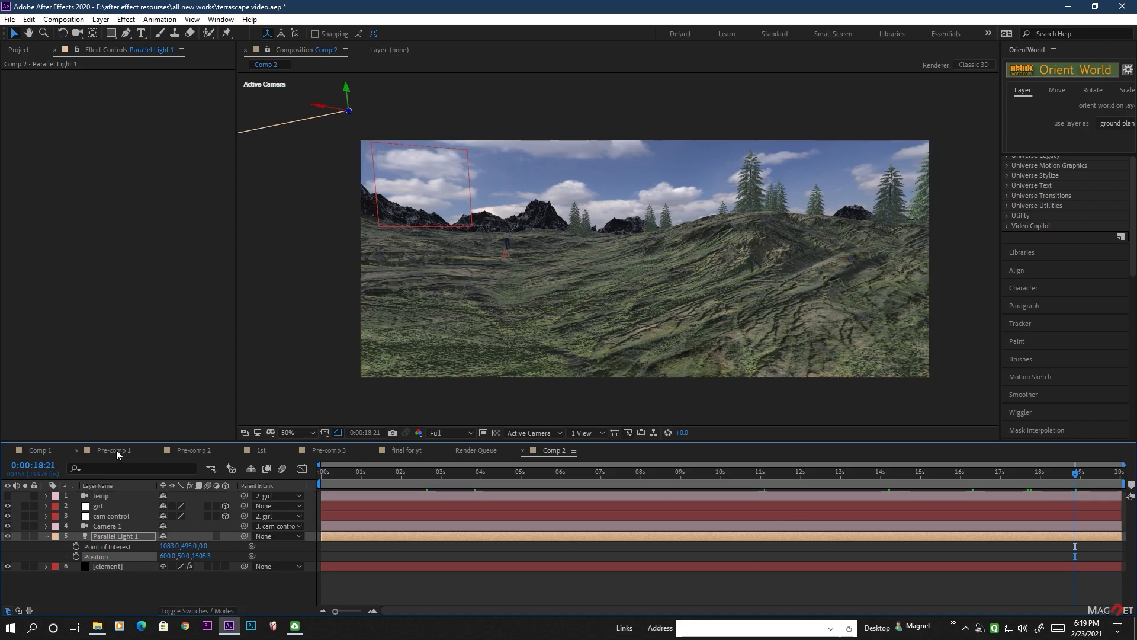
{"action": "left_click_drag", "start_coordinate": [167, 557], "coordinate": [202, 557]}
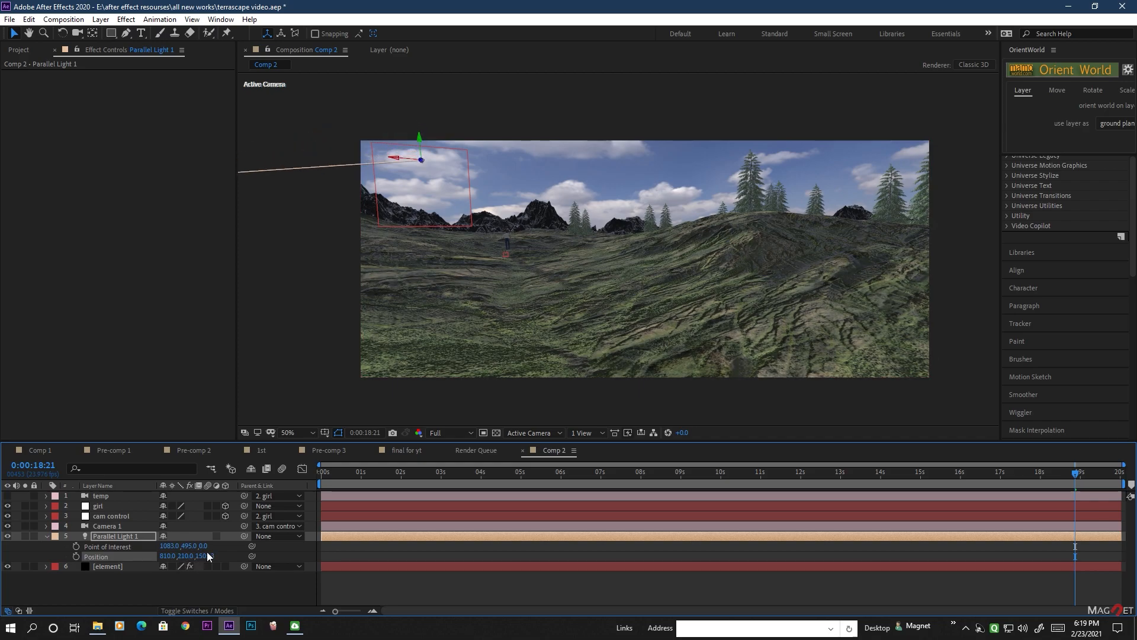
{"action": "left_click_drag", "start_coordinate": [514, 473], "coordinate": [609, 481]}
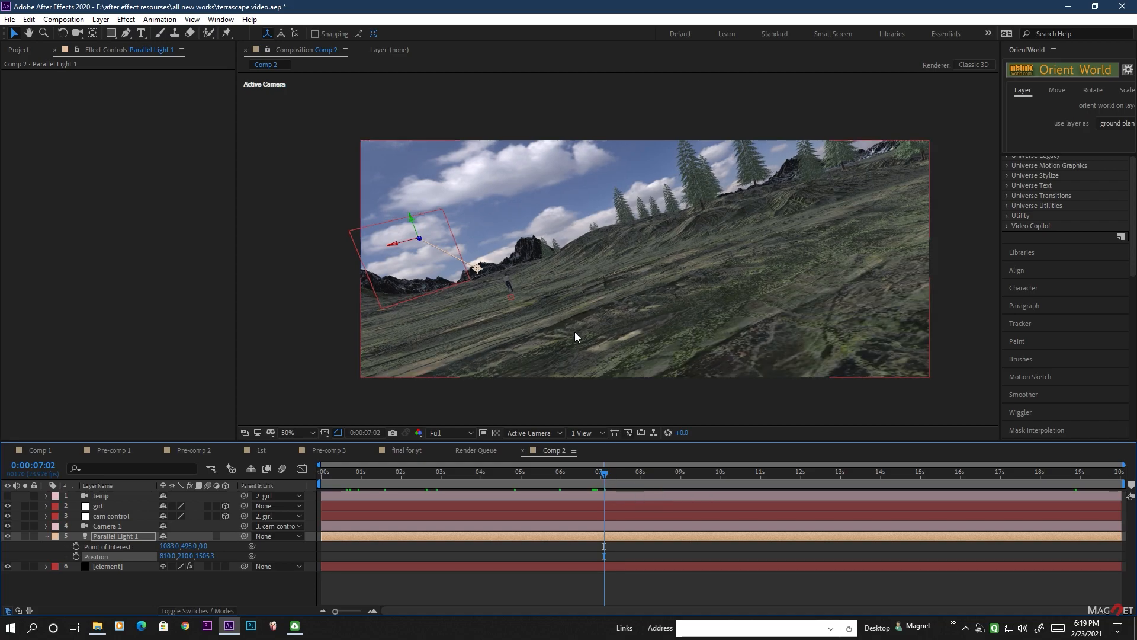
Increase the Shadow Darkness in the parallel light's settings.
{"action": "left_click", "coordinate": [108, 566]}
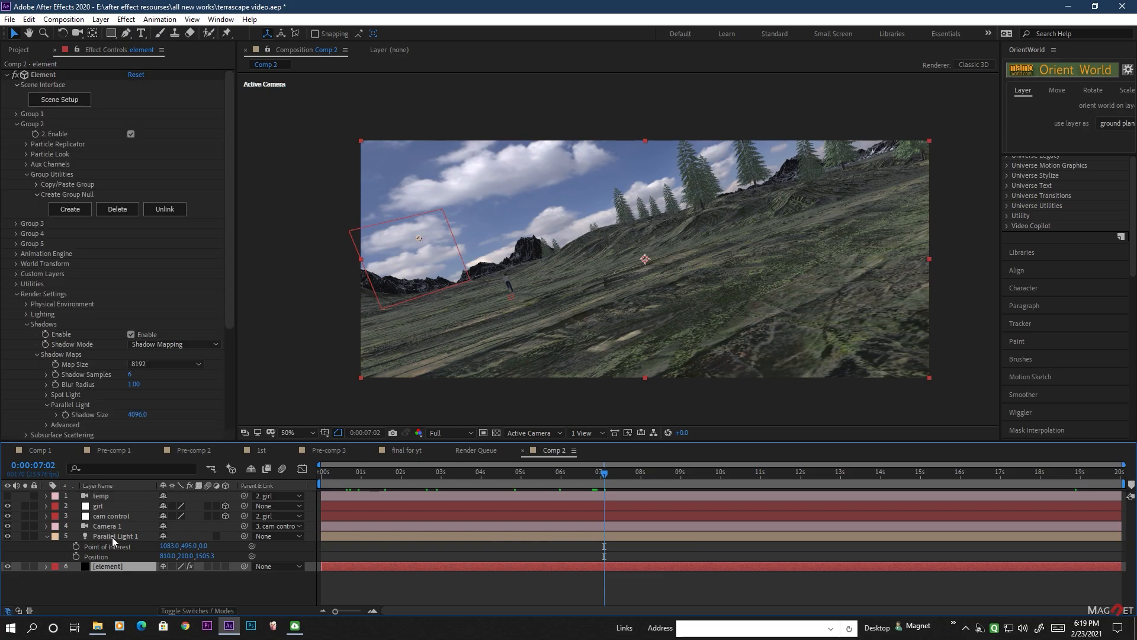
{"action": "left_click", "coordinate": [113, 536]}
{"action": "left_click", "coordinate": [100, 19]}
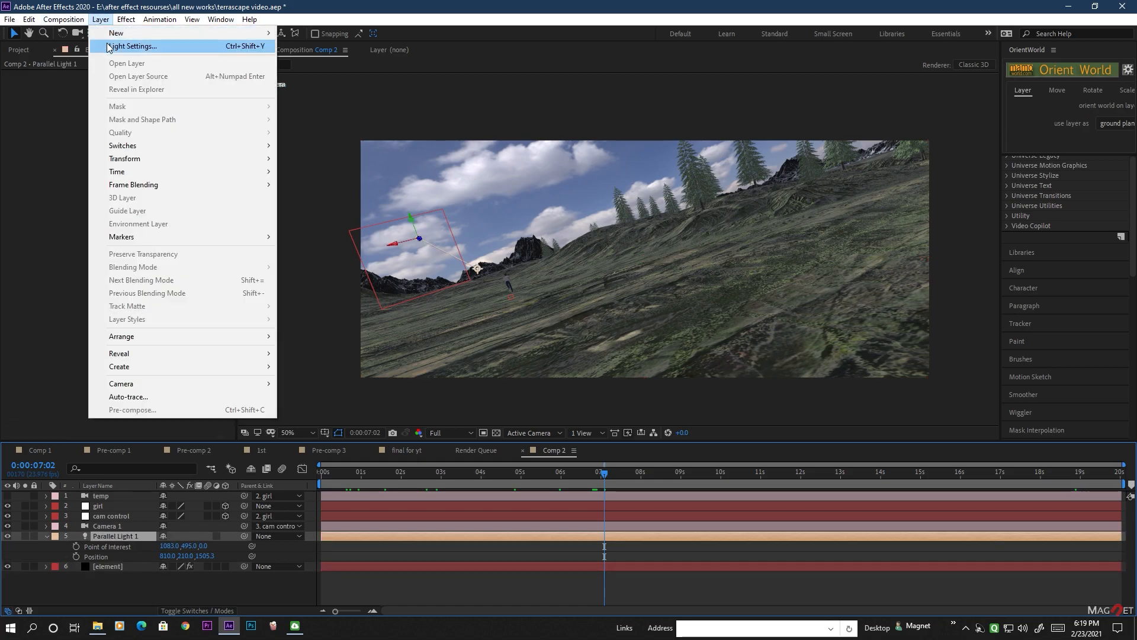
{"action": "left_click", "coordinate": [132, 46]}
{"action": "left_click_drag", "start_coordinate": [96, 229], "coordinate": [222, 226]}
{"action": "left_click", "coordinate": [124, 318]}
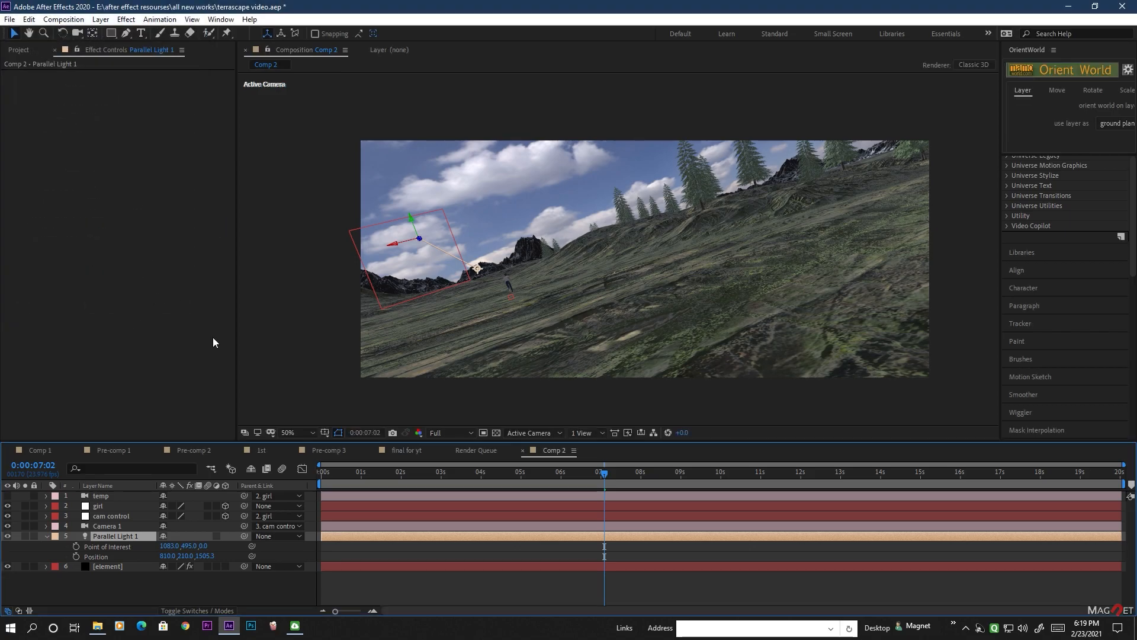
Enable SSAO ambient occlusion in the Element layer's render settings.
{"action": "left_click", "coordinate": [108, 566]}
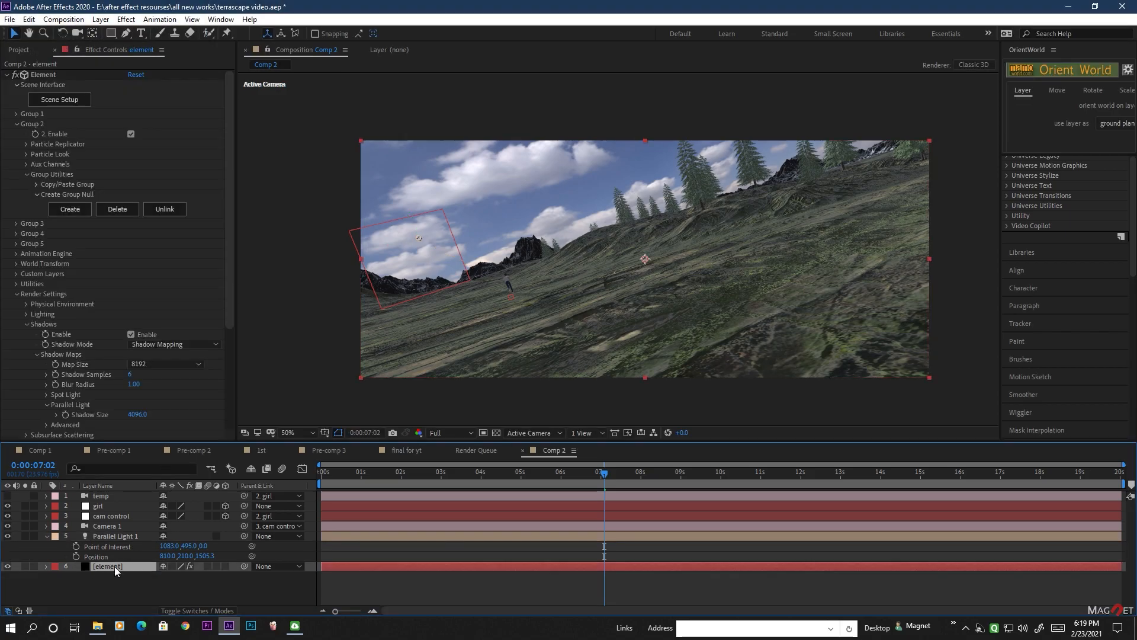
{"action": "scroll", "coordinate": [37, 321], "scroll_direction": "down", "scroll_amount": 5}
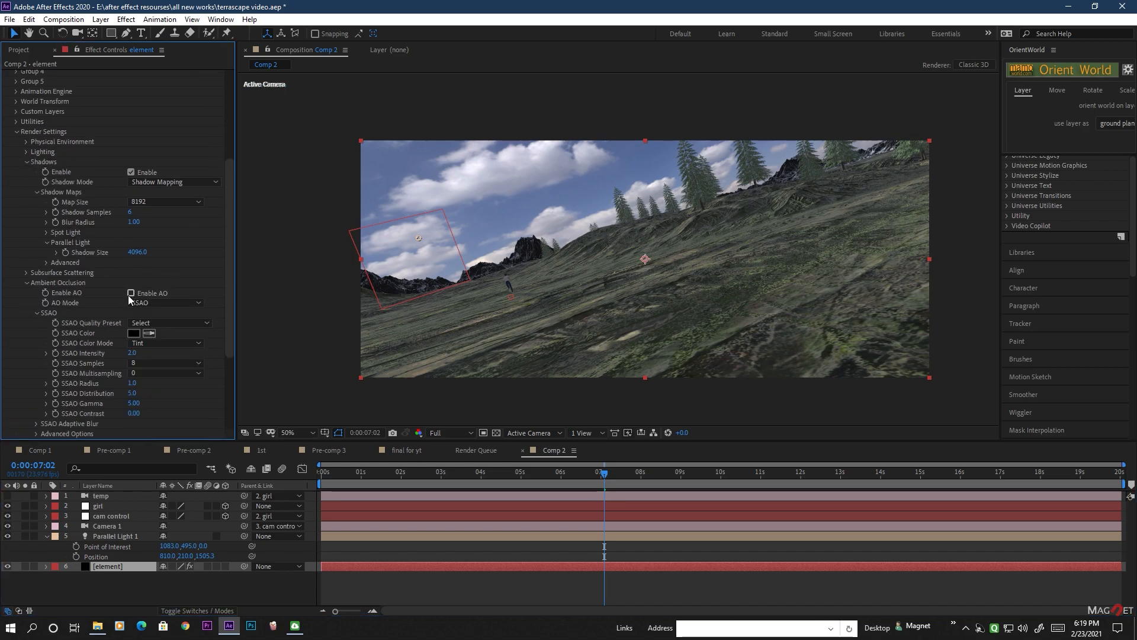
{"action": "left_click", "coordinate": [131, 293]}
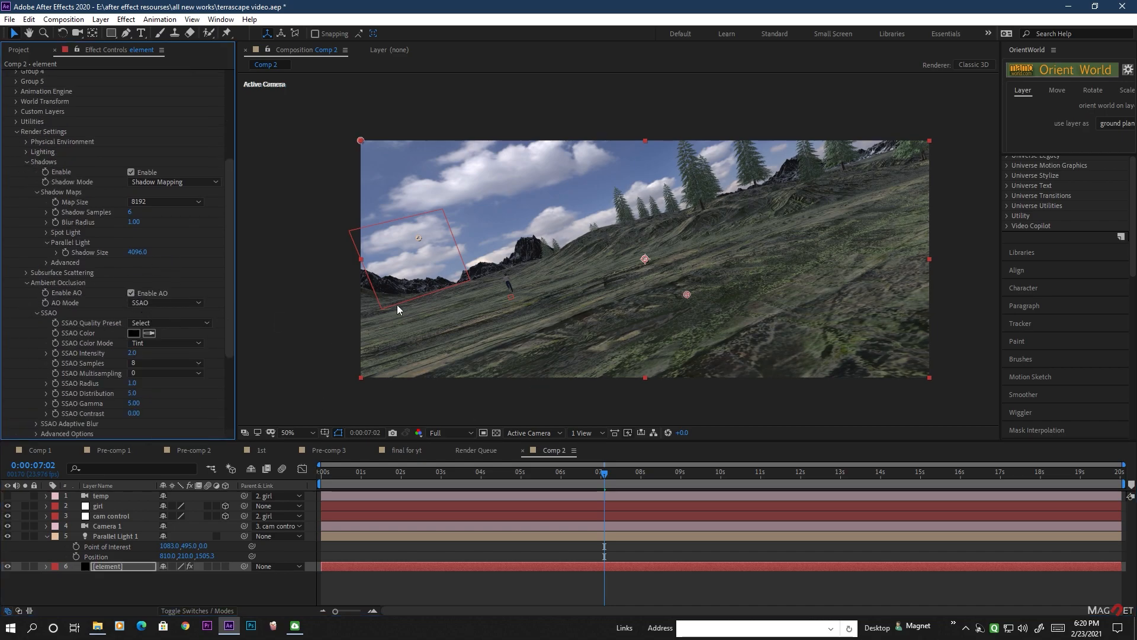
Set the SSAO advanced options to AO Light Influence 154% and AO Depth Influence 100%, checking the scene at 0:00:14:03.
{"action": "scroll", "coordinate": [130, 375], "scroll_direction": "down", "scroll_amount": 3}
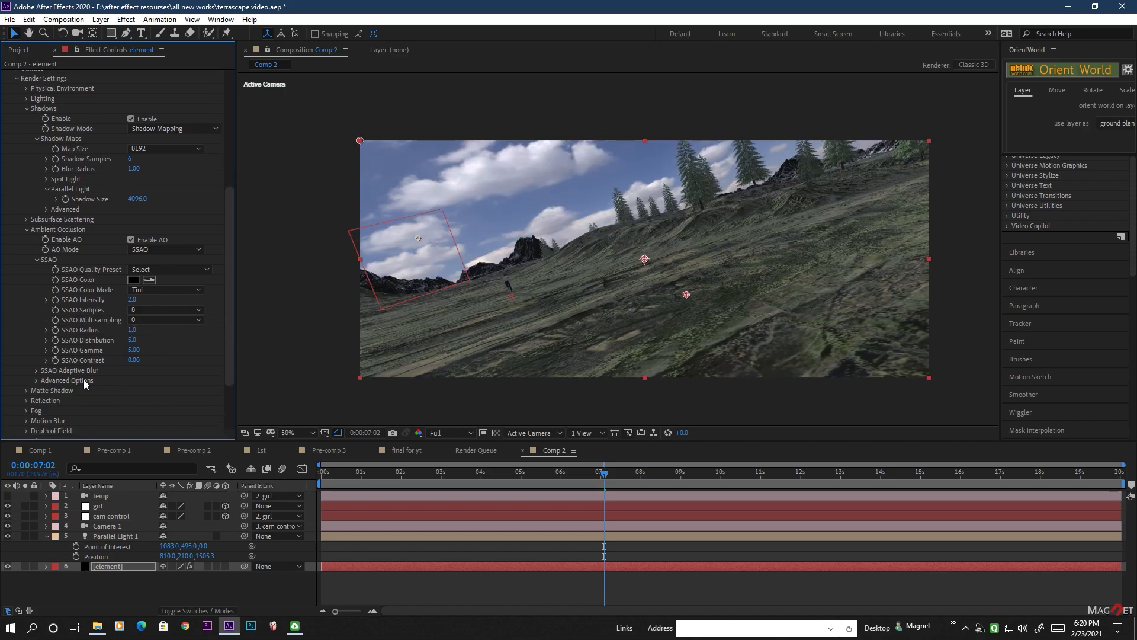
{"action": "left_click", "coordinate": [37, 380]}
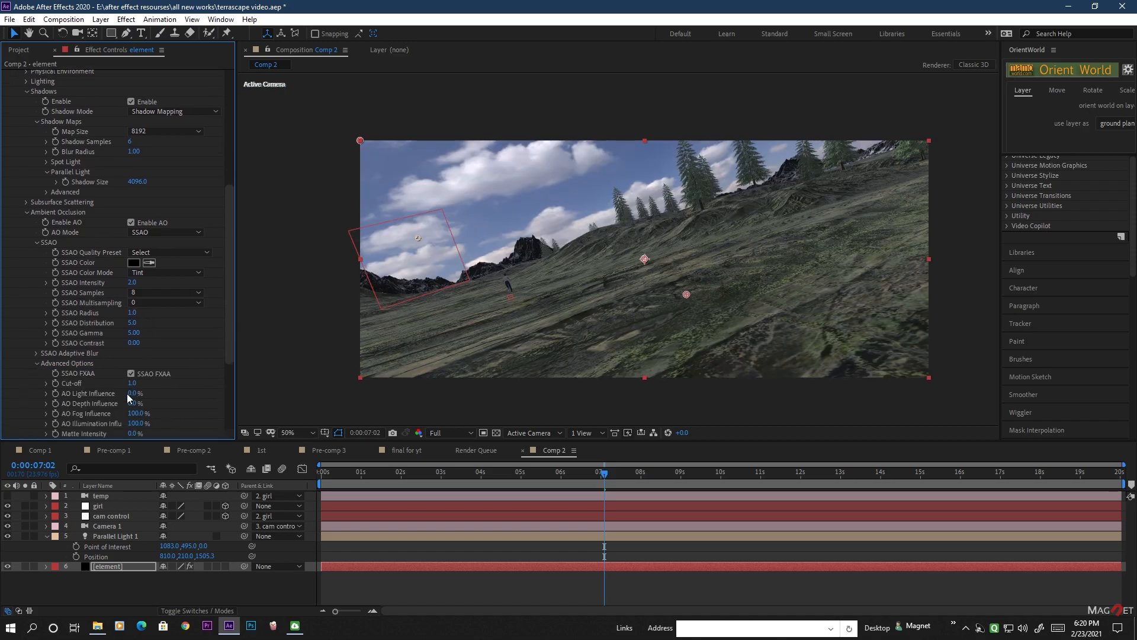
{"action": "left_click_drag", "start_coordinate": [136, 395], "coordinate": [229, 394]}
{"action": "left_click_drag", "start_coordinate": [134, 406], "coordinate": [242, 406]}
{"action": "left_click_drag", "start_coordinate": [531, 483], "coordinate": [887, 480]}
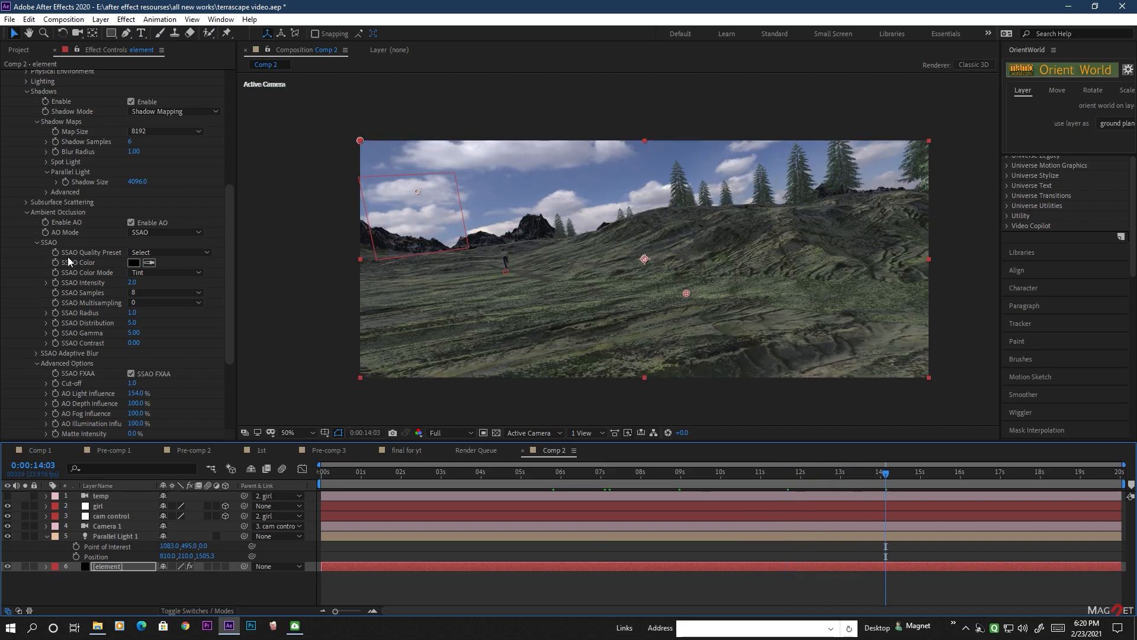
Enable Fog in the Element render settings with a colour sampled from the sky and a Fog Start Distance of -140, checking it at 0:00:04:09.
{"action": "scroll", "coordinate": [98, 336], "scroll_direction": "up", "scroll_amount": 6}
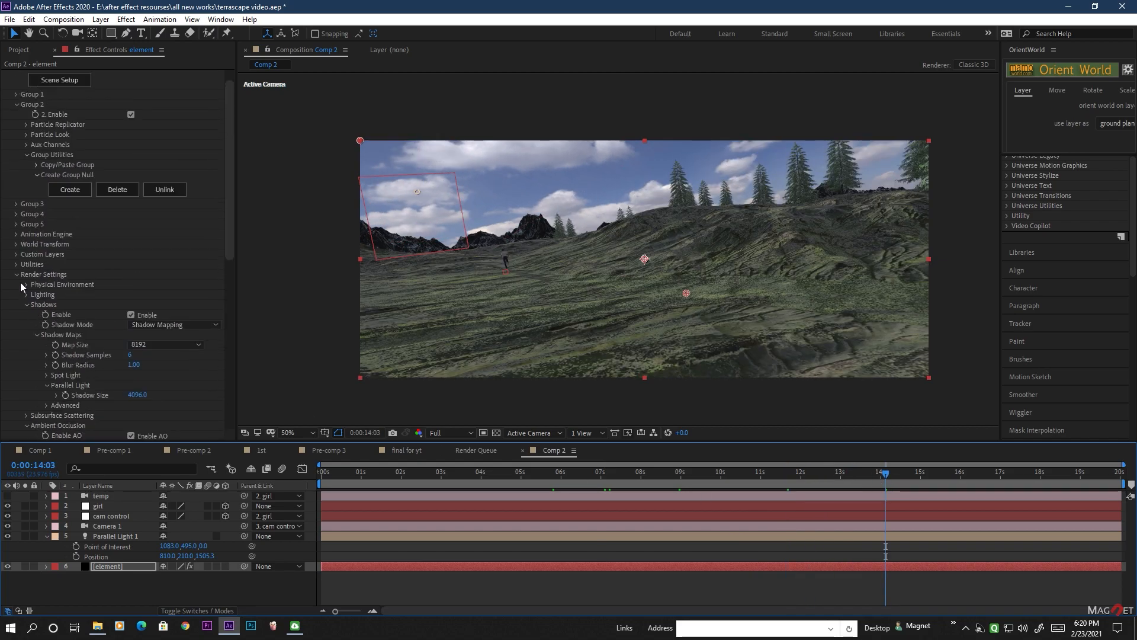
{"action": "left_click", "coordinate": [26, 305]}
{"action": "left_click", "coordinate": [27, 324]}
{"action": "scroll", "coordinate": [26, 340], "scroll_direction": "down", "scroll_amount": 1}
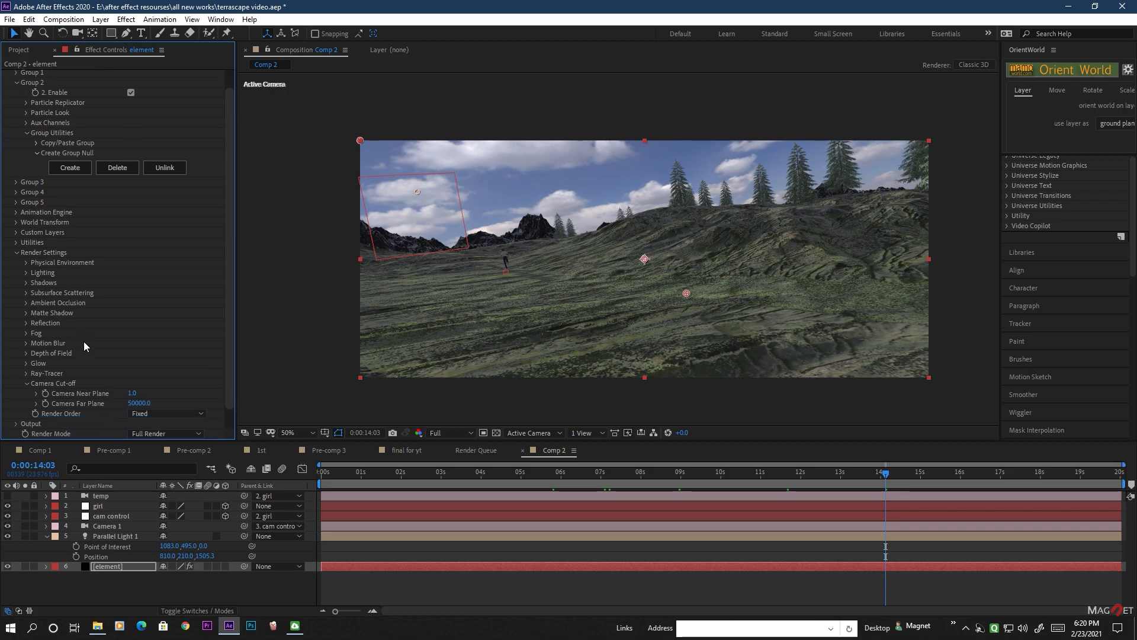
{"action": "left_click", "coordinate": [26, 333]}
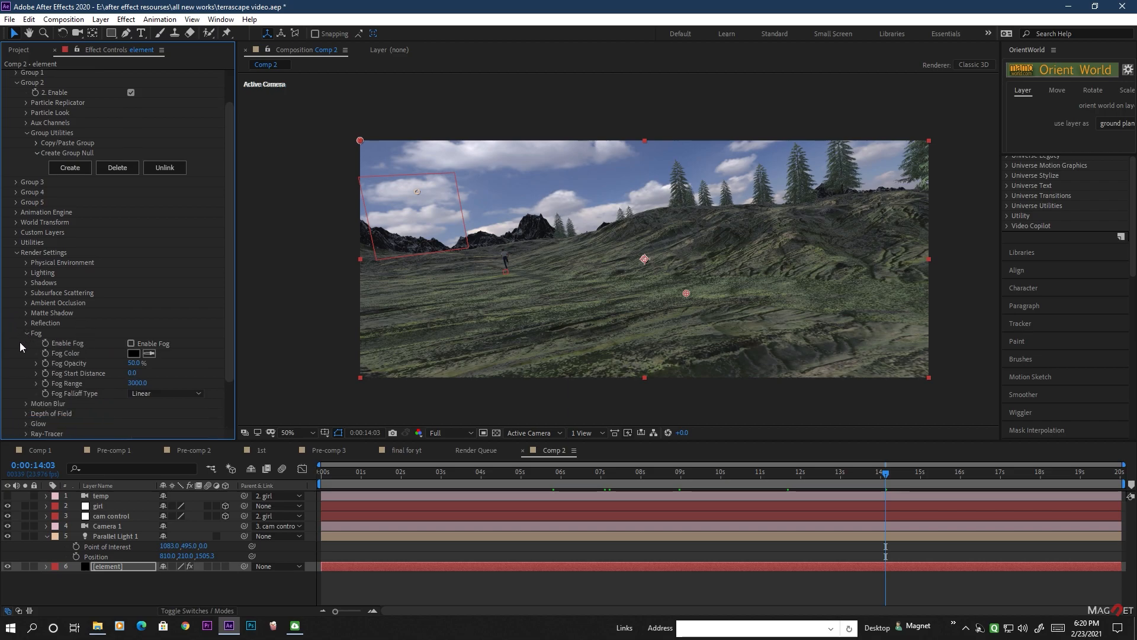
{"action": "left_click", "coordinate": [150, 354]}
{"action": "left_click", "coordinate": [456, 241]}
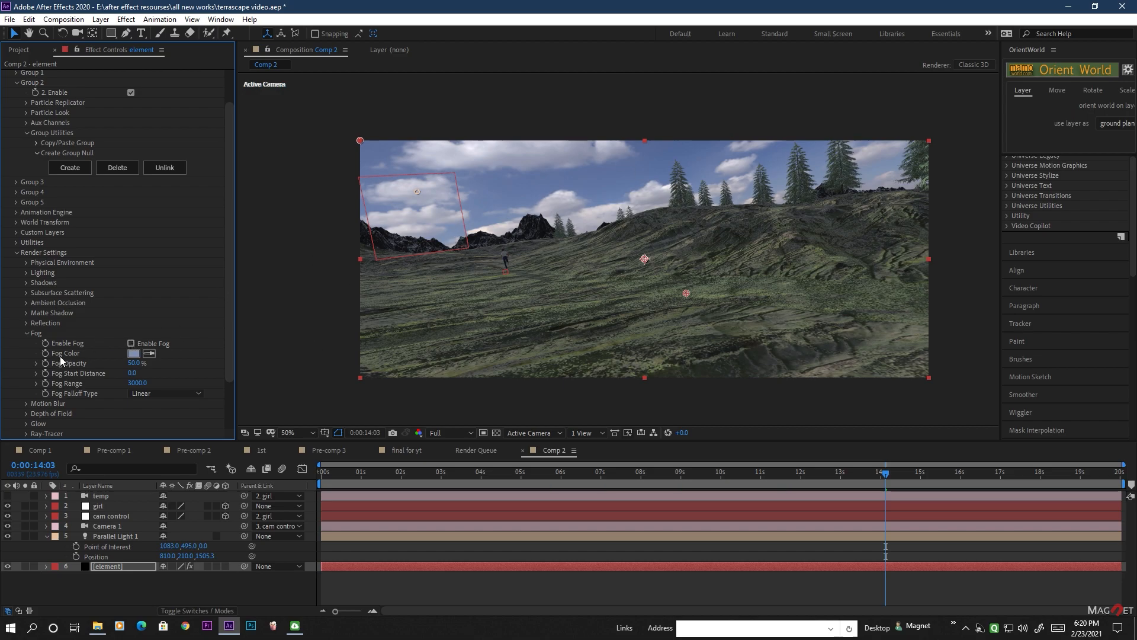
{"action": "left_click", "coordinate": [131, 343]}
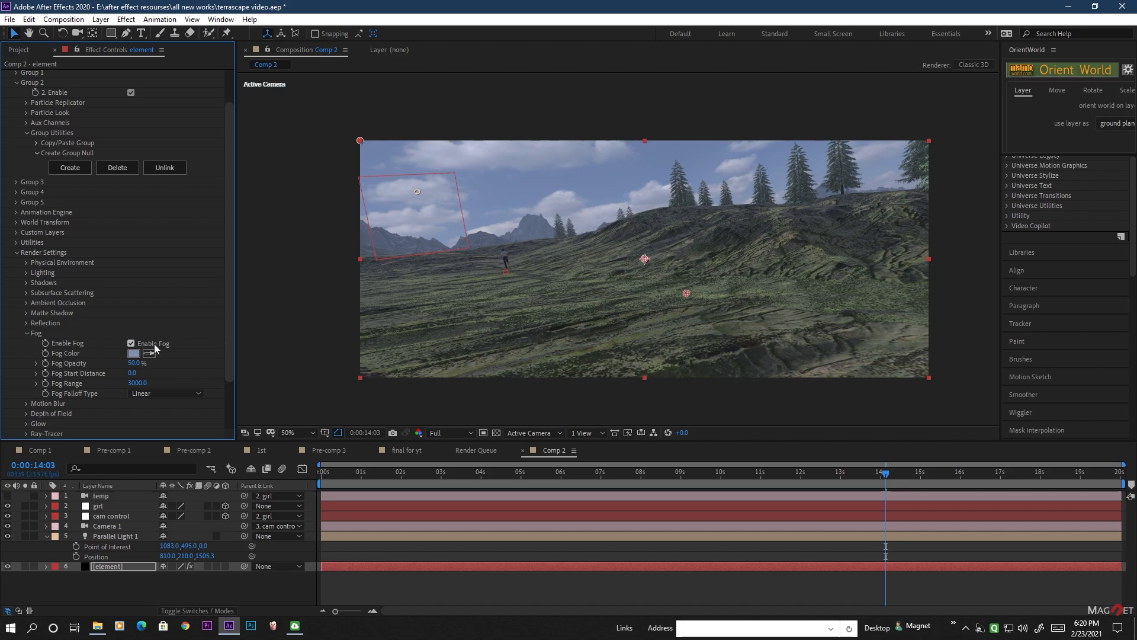
{"action": "mouse_move", "coordinate": [138, 377]}
{"action": "left_mouse_down"}
{"action": "mouse_move", "coordinate": [116, 382]}
{"action": "mouse_move", "coordinate": [132, 379]}
{"action": "left_mouse_up"}
{"action": "left_click_drag", "start_coordinate": [675, 477], "coordinate": [497, 487]}
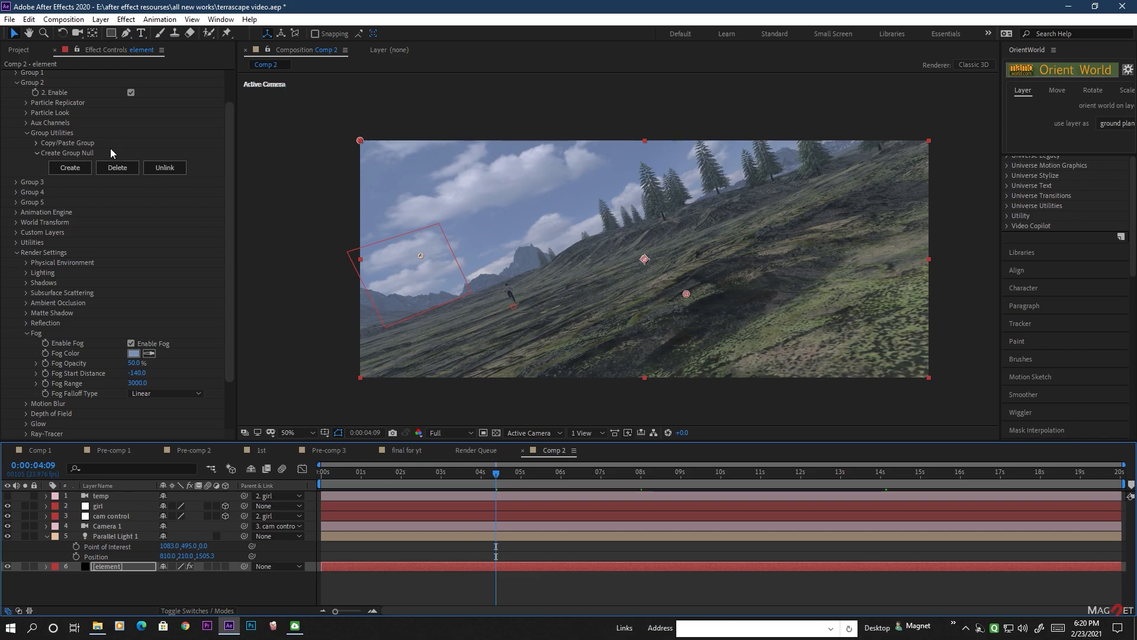
Create a new solid named "of" and apply the Video Copilot Optical Flares effect to it.
{"action": "left_click", "coordinate": [101, 19]}
{"action": "mouse_move", "coordinate": [249, 33]}
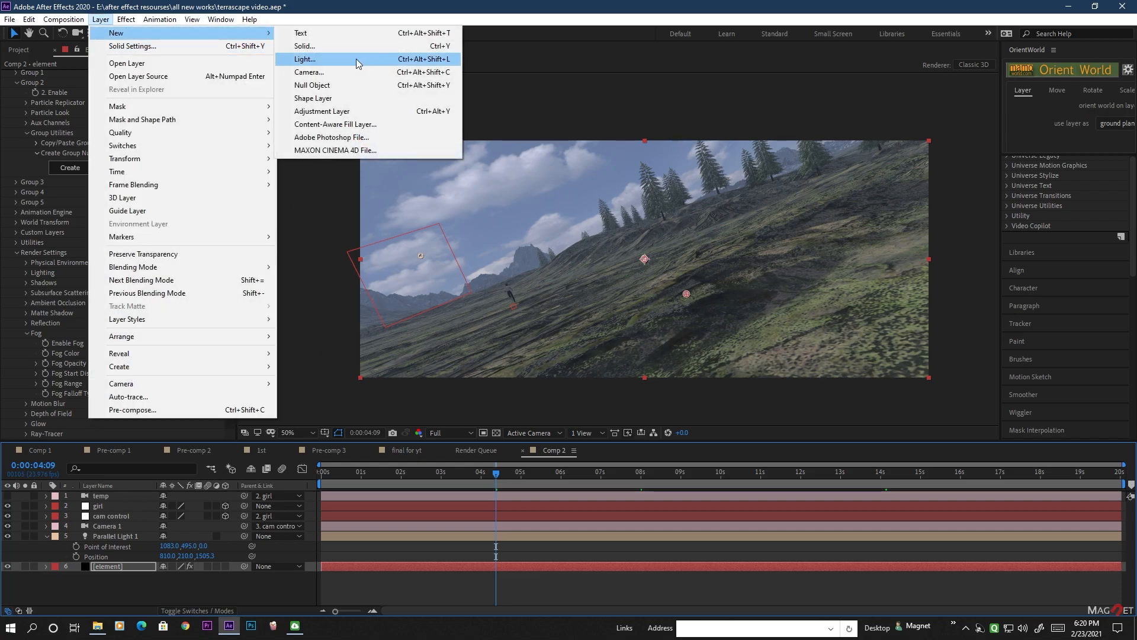
{"action": "left_click", "coordinate": [305, 46]}
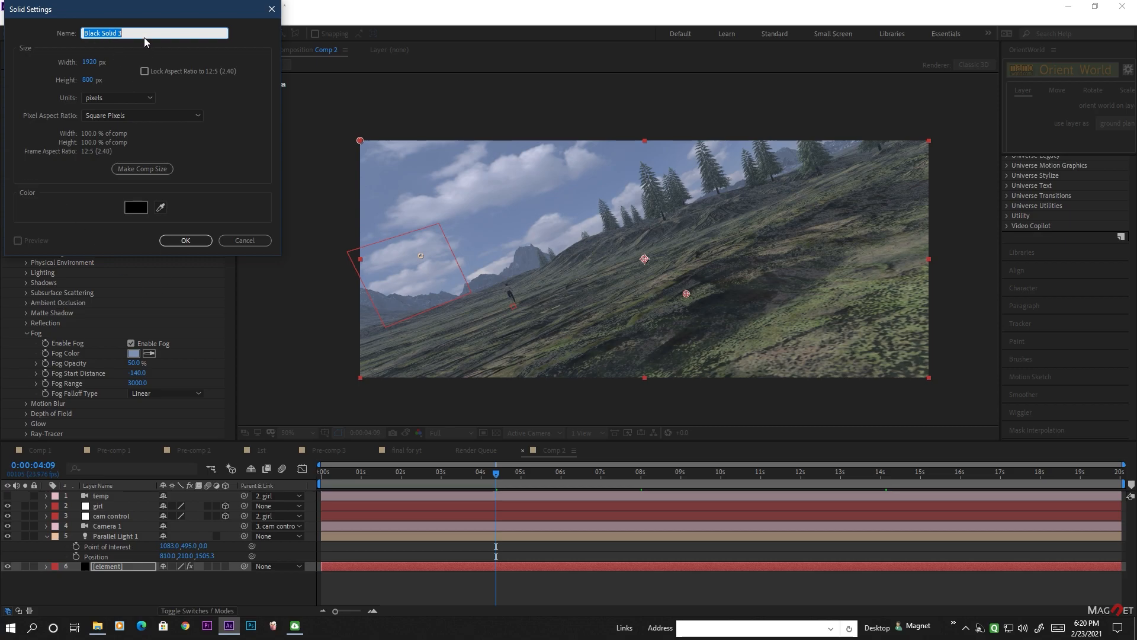
{"action": "type", "text": "c"}
{"action": "left_click", "coordinate": [182, 241]}
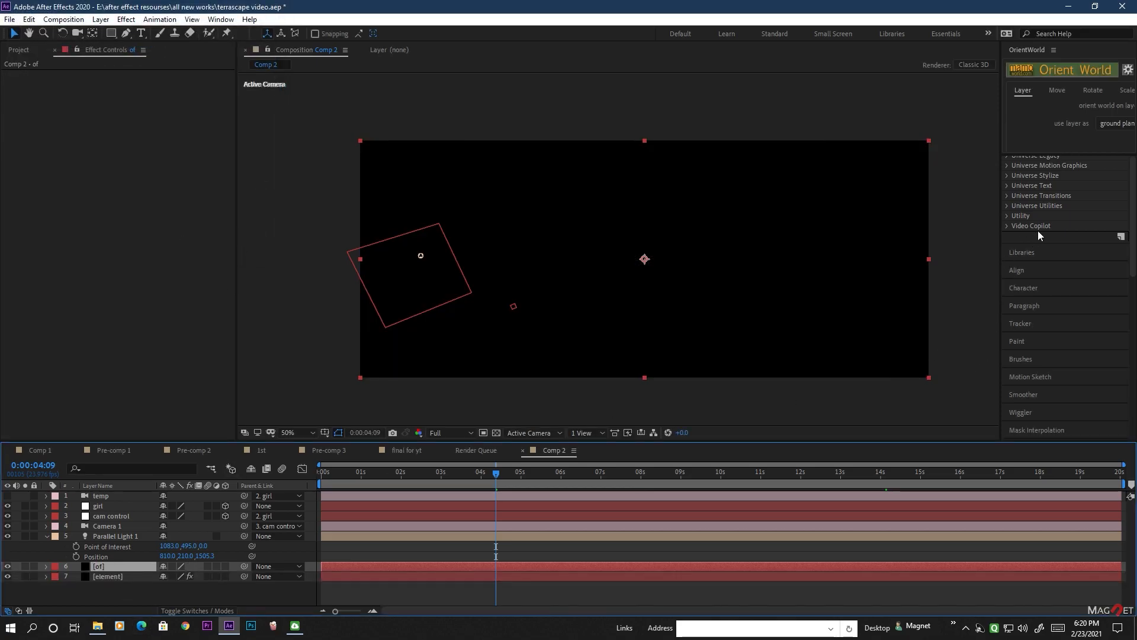
{"action": "left_click", "coordinate": [1007, 226]}
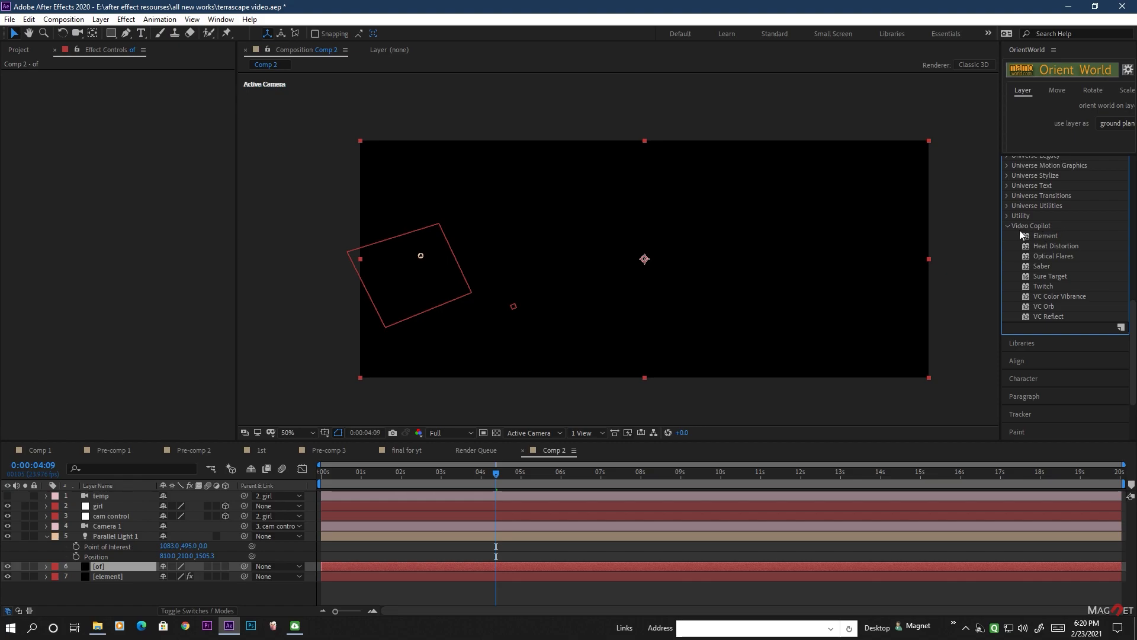
{"action": "double_click", "coordinate": [1057, 255]}
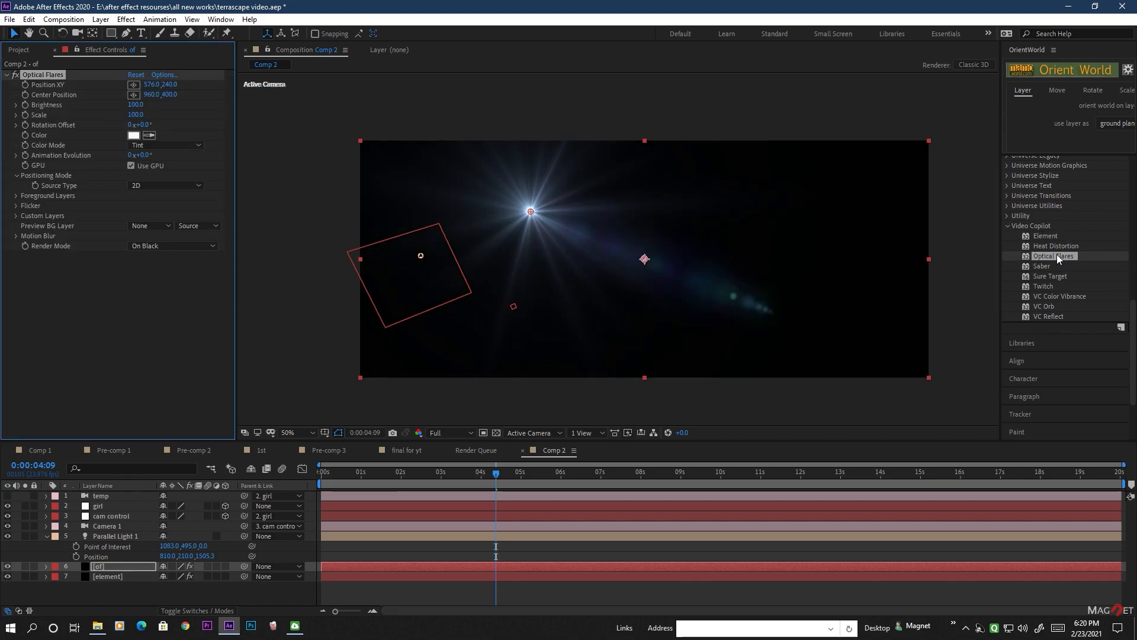
Load the Evening Sun preset from the Light presets into the Optical Flares options.
{"action": "left_click", "coordinate": [164, 75]}
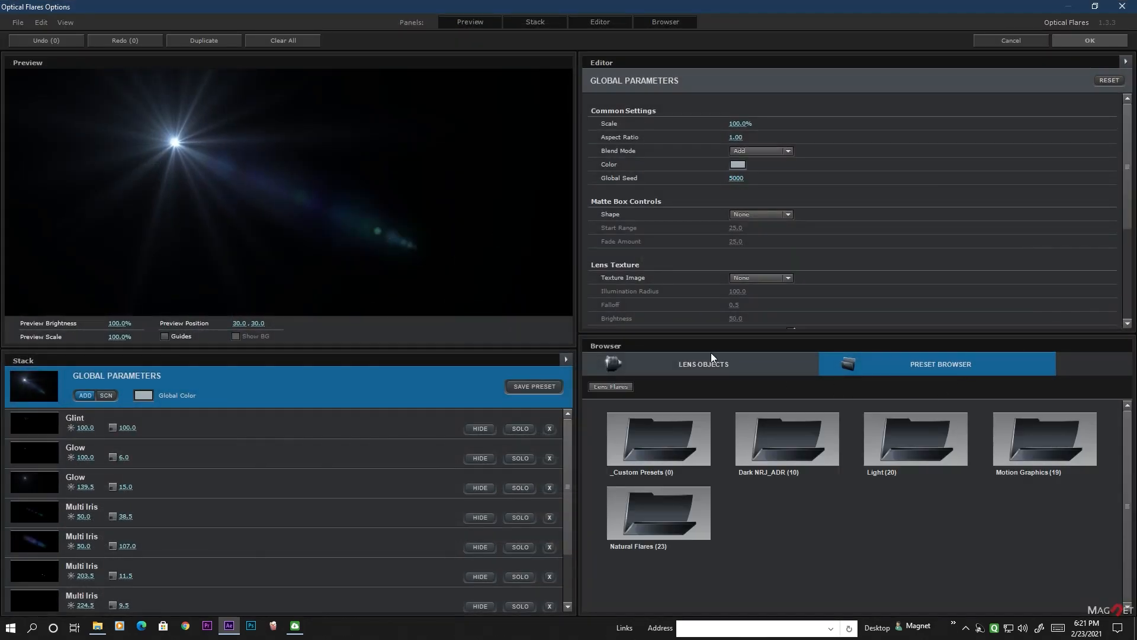
{"action": "left_click", "coordinate": [716, 364]}
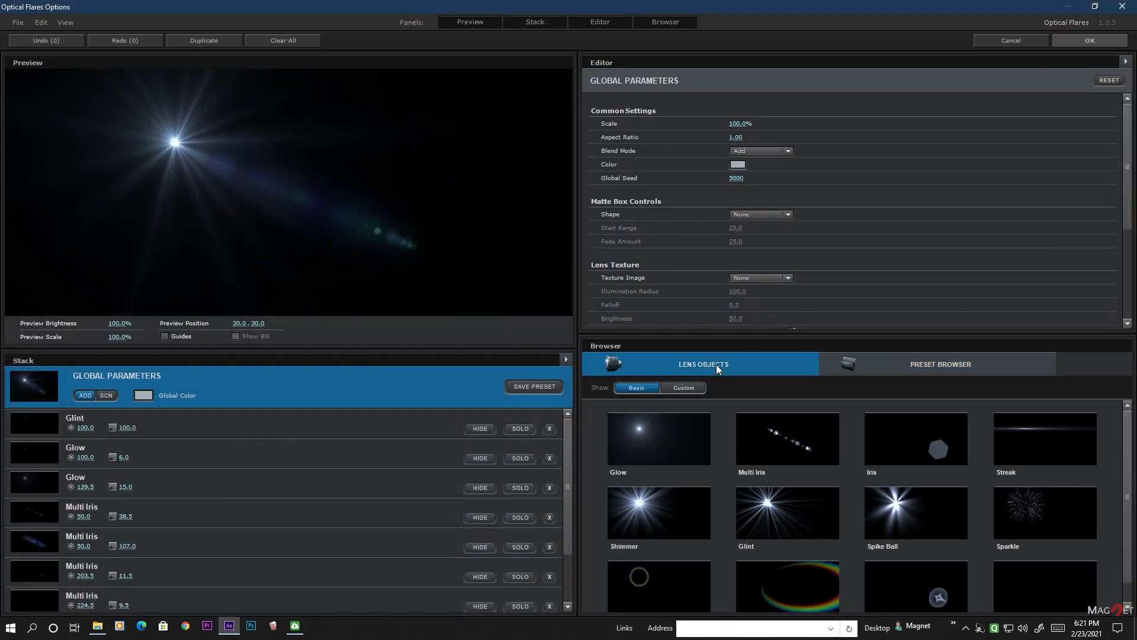
{"action": "left_click", "coordinate": [930, 363]}
{"action": "left_click", "coordinate": [924, 468]}
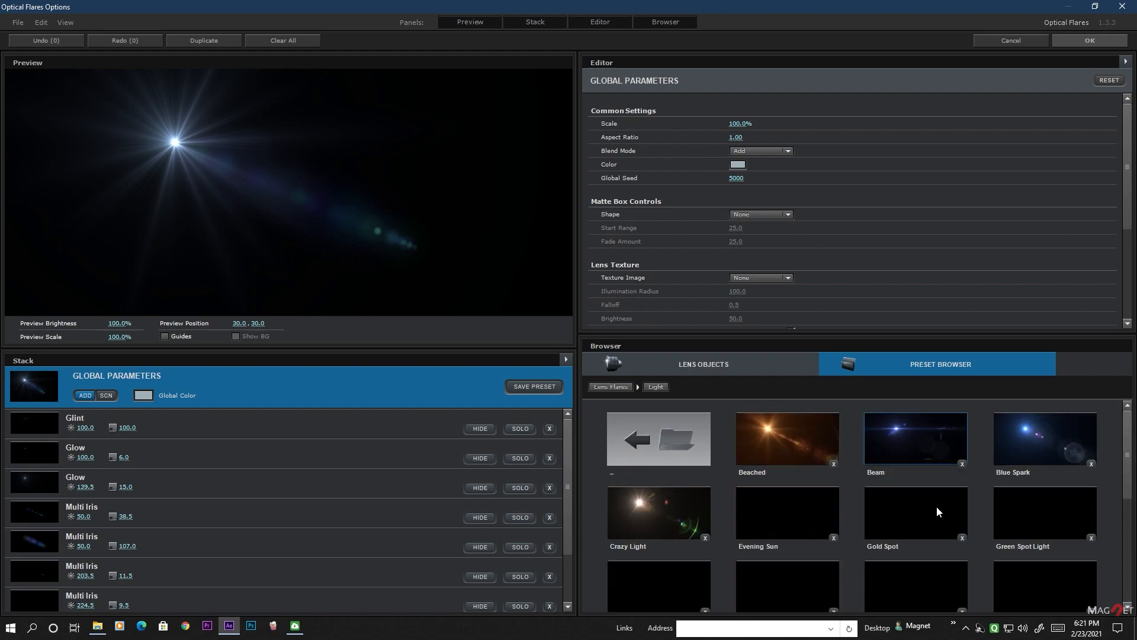
{"action": "left_click", "coordinate": [776, 506]}
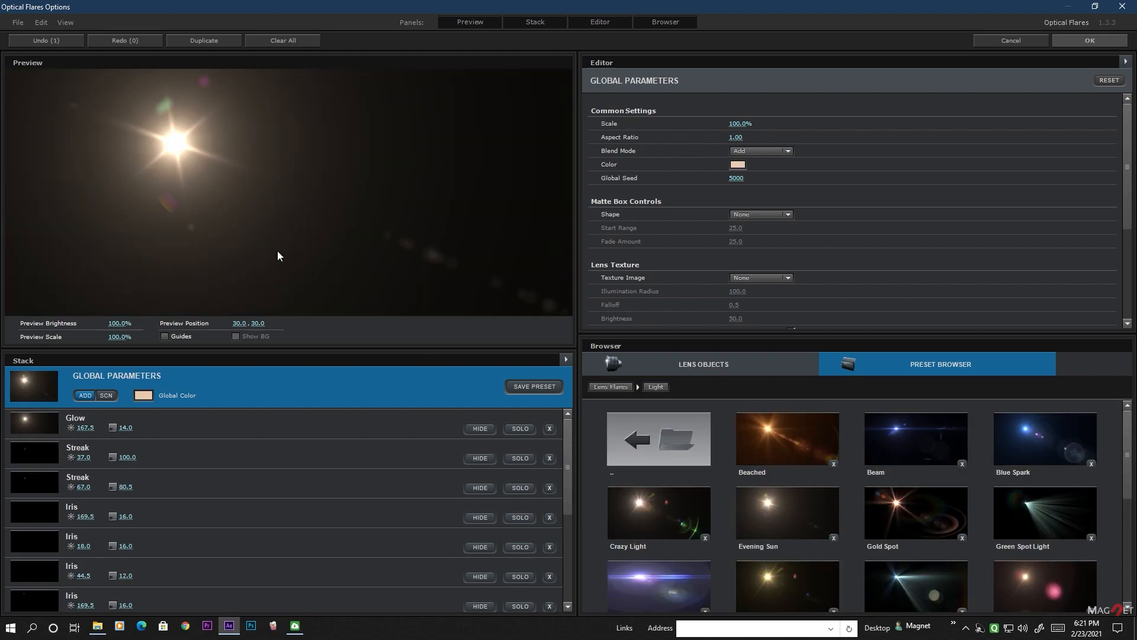
Give the flare a Dirty lens texture with Illumination Radius 34.5 and Falloff 0.7, and accept the flare options.
{"action": "scroll", "coordinate": [659, 231], "scroll_direction": "down", "scroll_amount": 2}
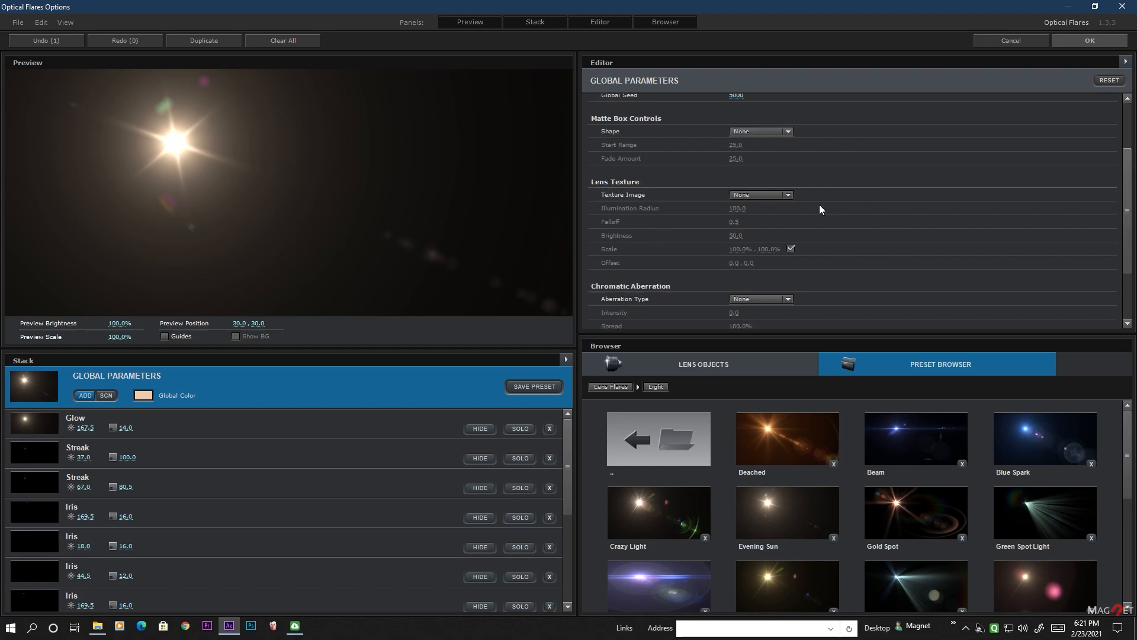
{"action": "left_click", "coordinate": [756, 196]}
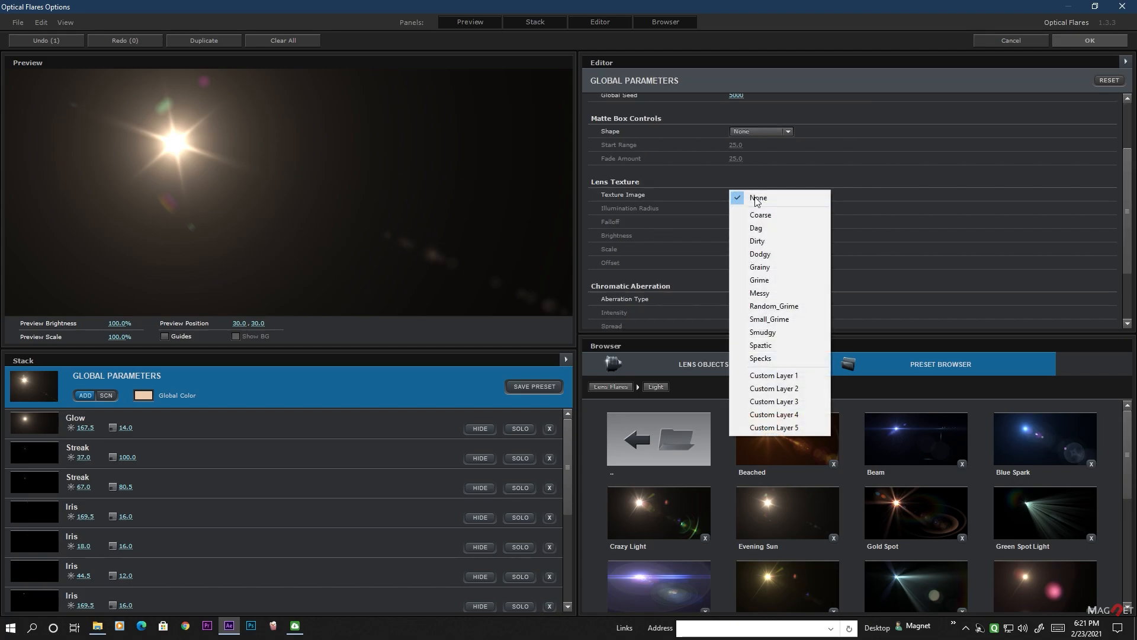
{"action": "left_click", "coordinate": [775, 255]}
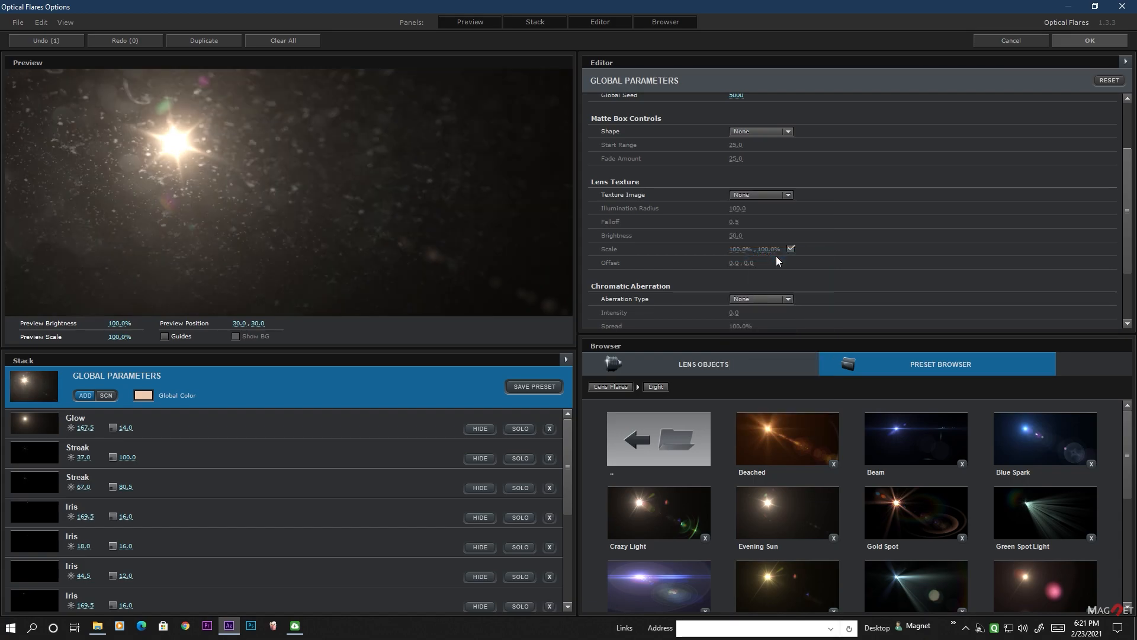
{"action": "left_click", "coordinate": [769, 197]}
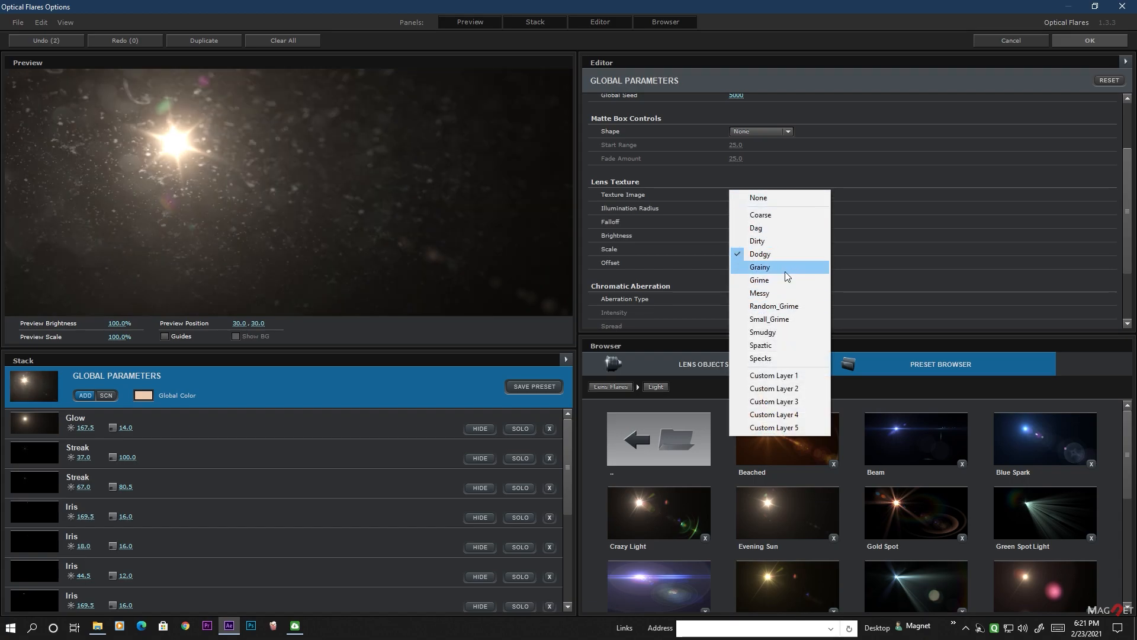
{"action": "left_click", "coordinate": [777, 237]}
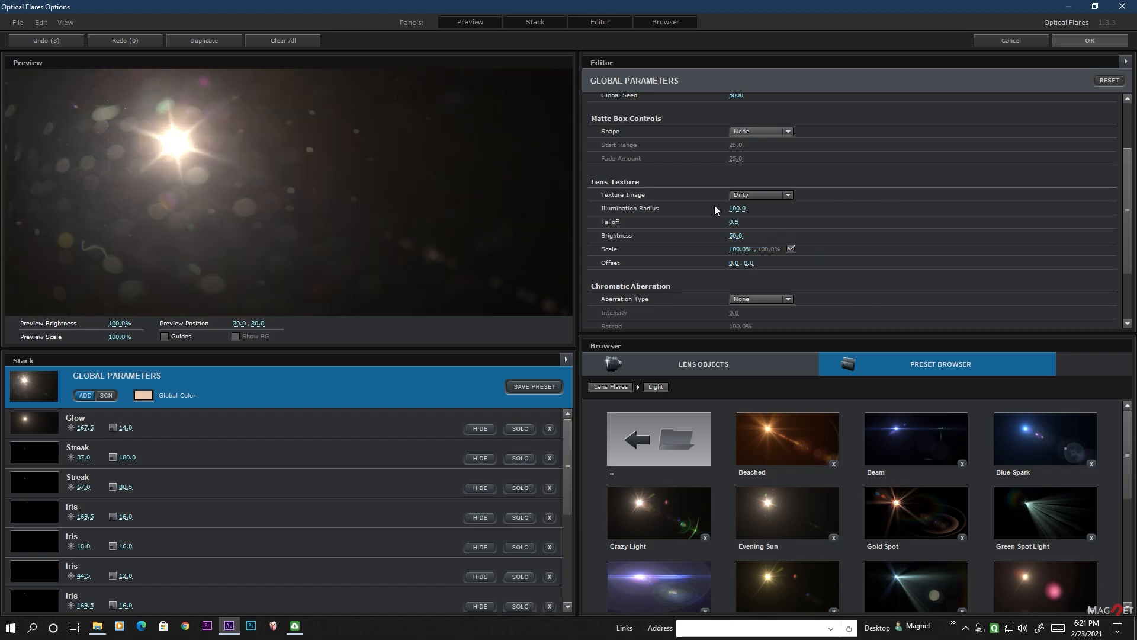
{"action": "left_click_drag", "start_coordinate": [735, 222], "coordinate": [686, 228]}
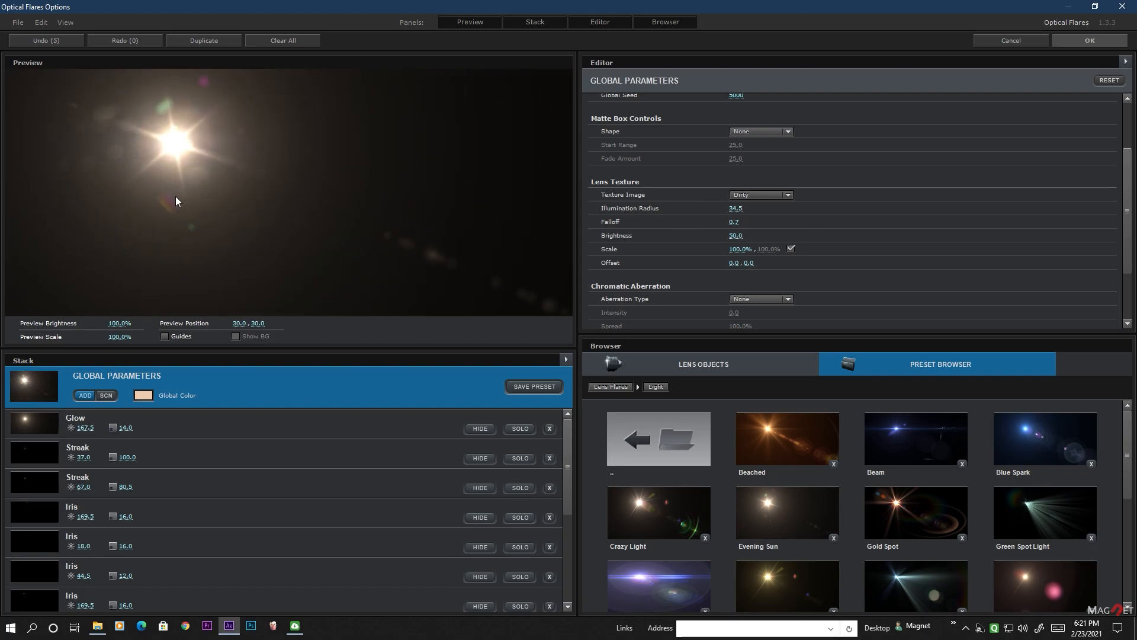
{"action": "left_click", "coordinate": [1091, 42]}
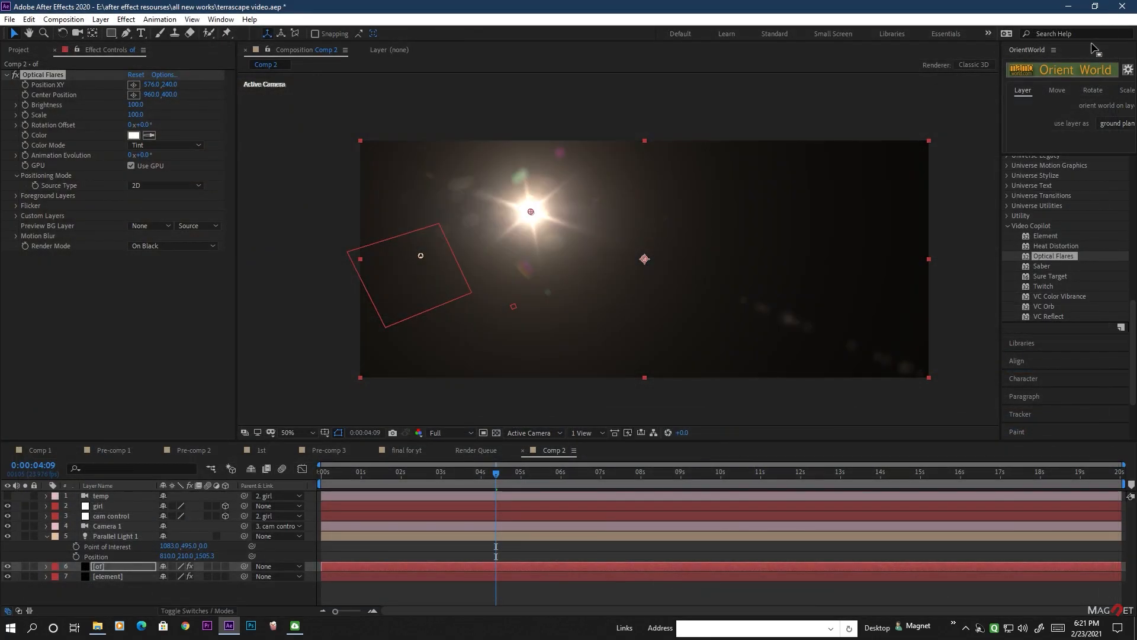
Set the flare's positioning Source Type to Track Lights and its Scale to 14.
{"action": "left_click", "coordinate": [154, 186]}
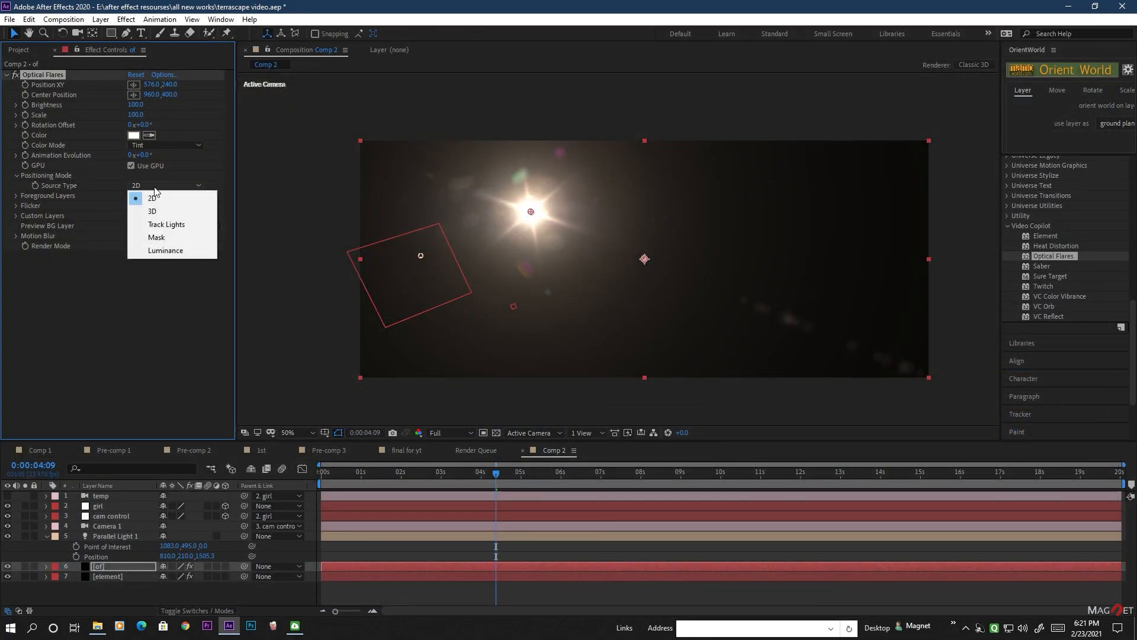
{"action": "left_click", "coordinate": [166, 226]}
{"action": "left_click_drag", "start_coordinate": [144, 104], "coordinate": [146, 109]}
{"action": "scroll", "coordinate": [176, 545], "scroll_direction": "up", "scroll_amount": 5}
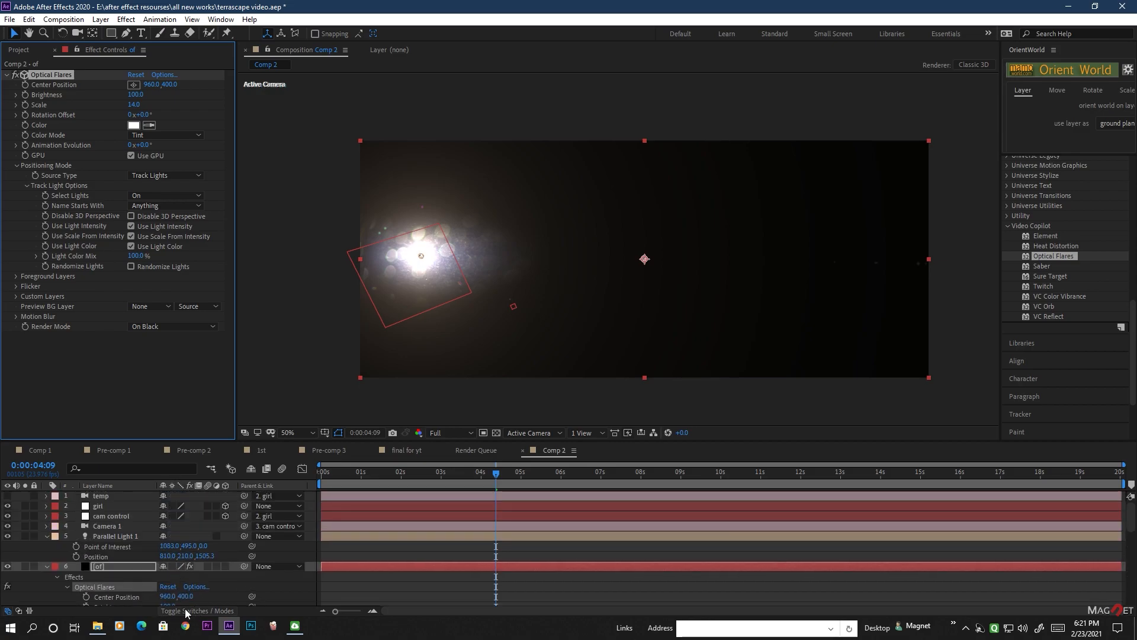
Set the blending mode of the "of" layer to Add.
{"action": "left_click", "coordinate": [185, 610]}
{"action": "left_click", "coordinate": [171, 567]}
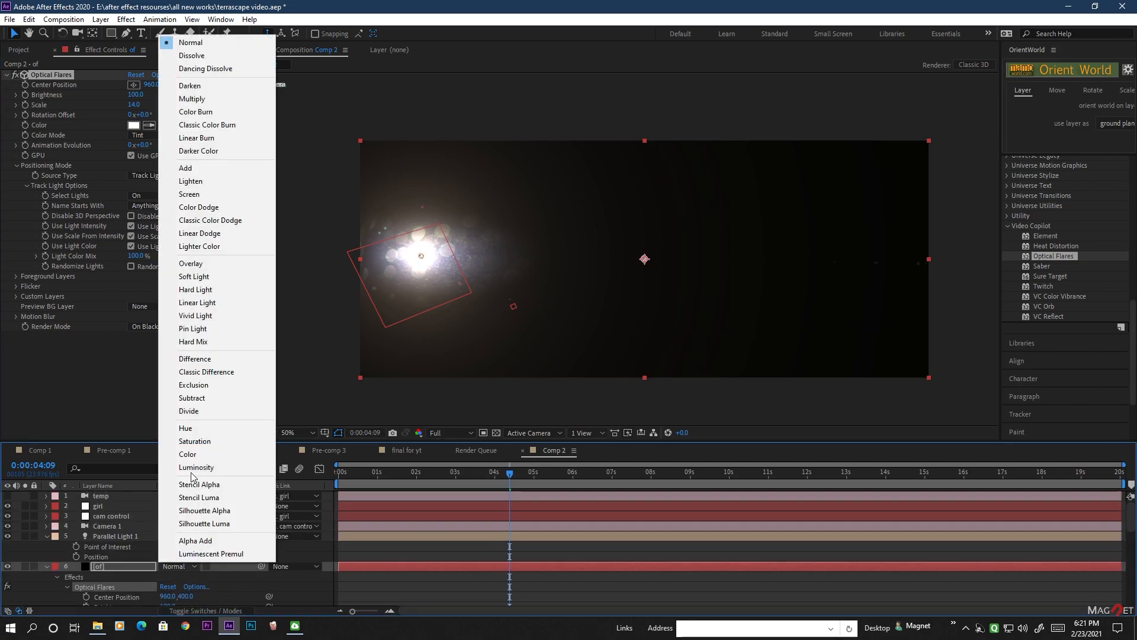
{"action": "left_click", "coordinate": [211, 169]}
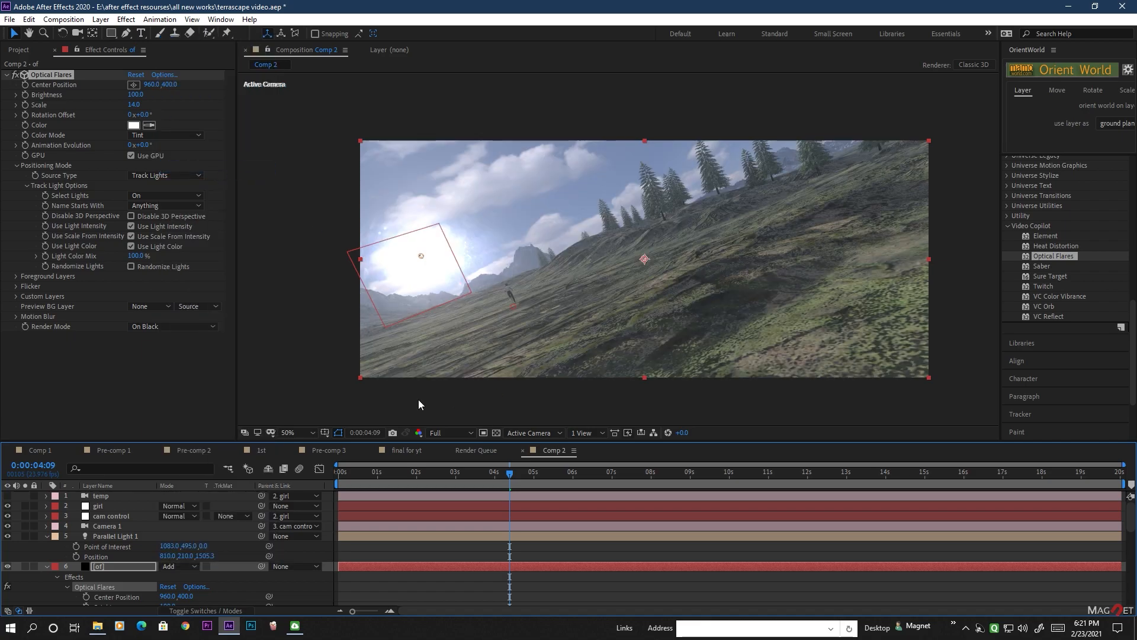
Tint the optical flare a pale warm yellow, FFEFCA.
{"action": "left_click", "coordinate": [125, 135]}
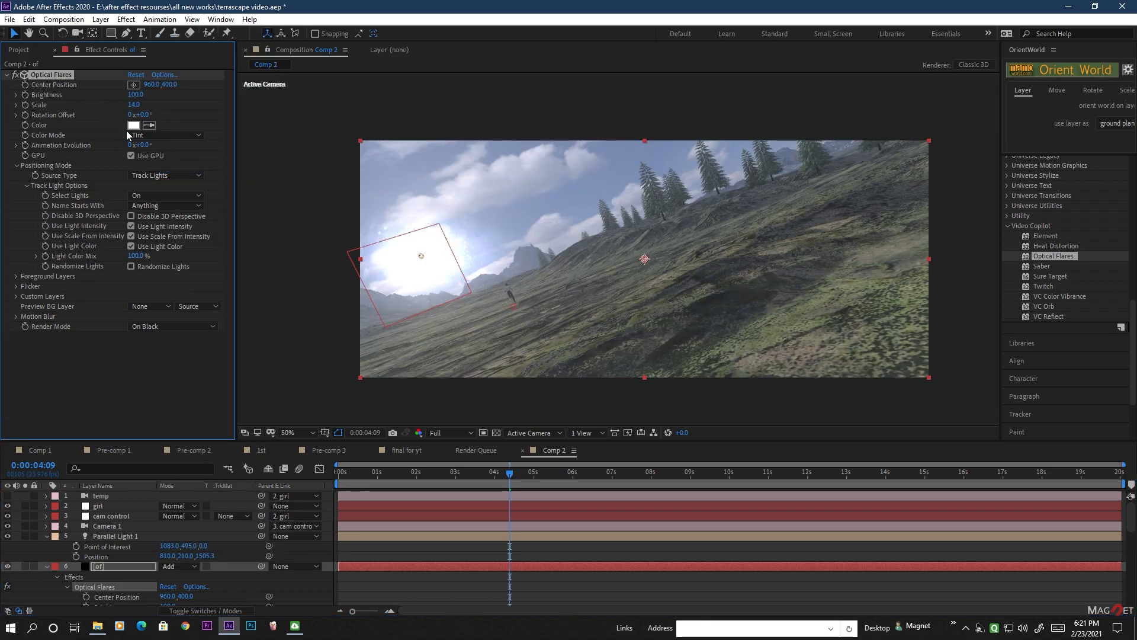
{"action": "left_click", "coordinate": [134, 126]}
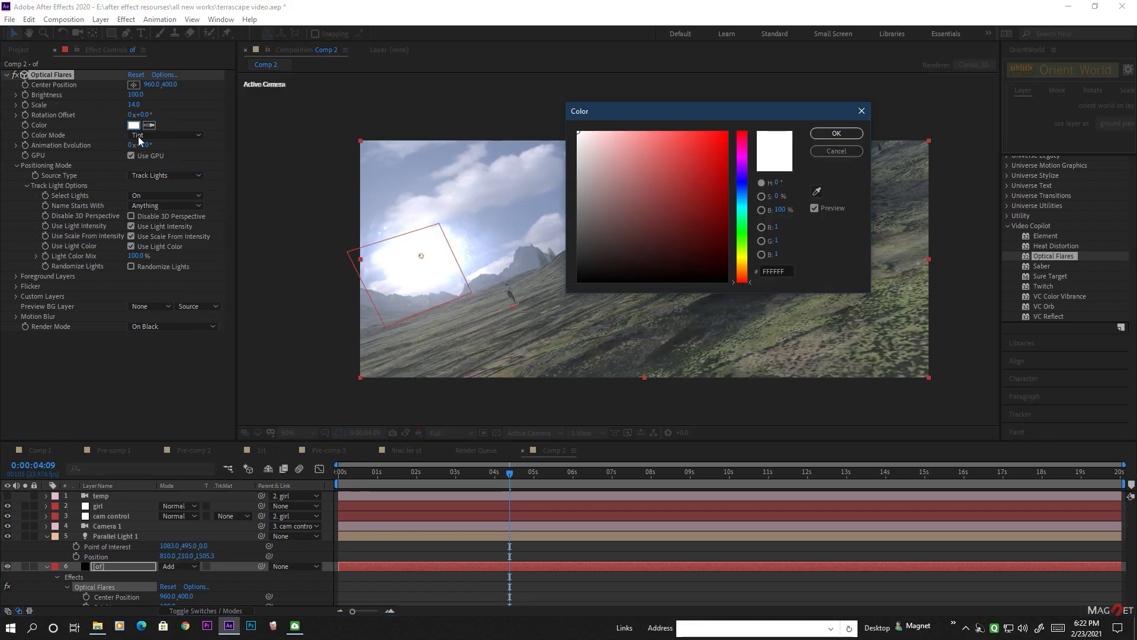
{"action": "left_click_drag", "start_coordinate": [749, 282], "coordinate": [751, 272]}
{"action": "left_click_drag", "start_coordinate": [622, 153], "coordinate": [609, 131]}
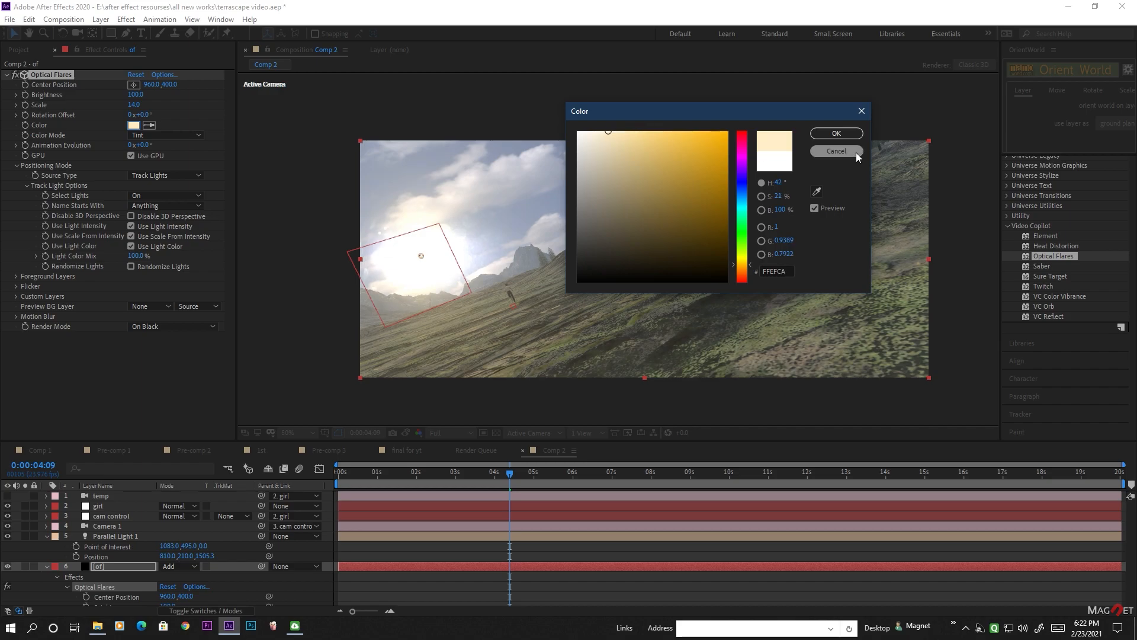
{"action": "left_click", "coordinate": [857, 154]}
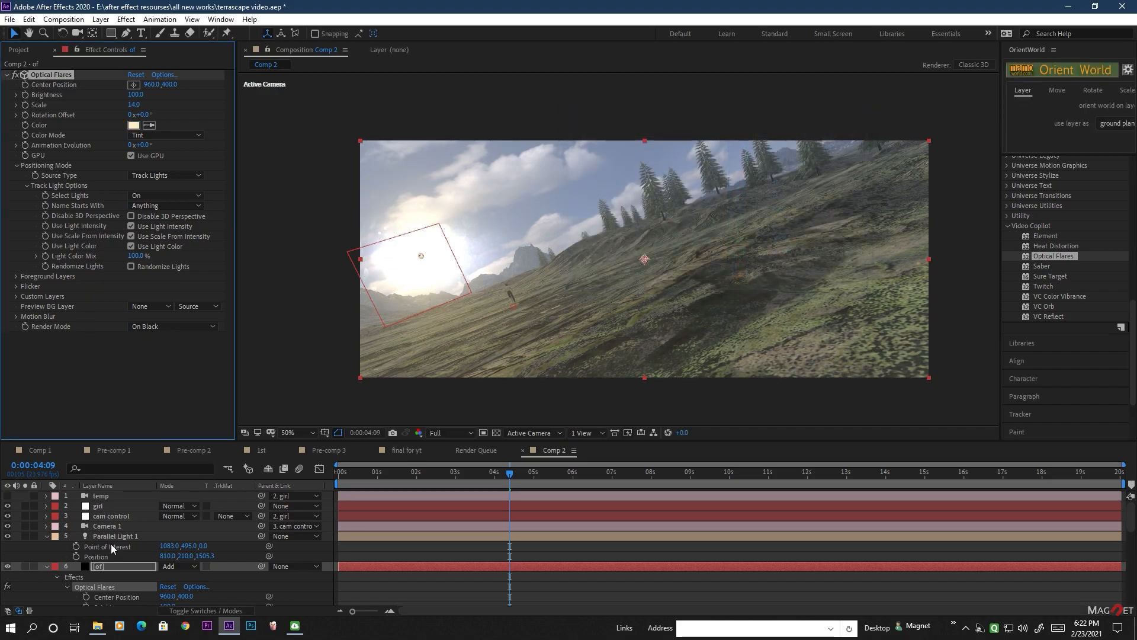
Set the colour of Parallel Light 1 to a warm cream, FFE8CC, in its light settings.
{"action": "left_click", "coordinate": [113, 536]}
{"action": "left_click", "coordinate": [100, 19]}
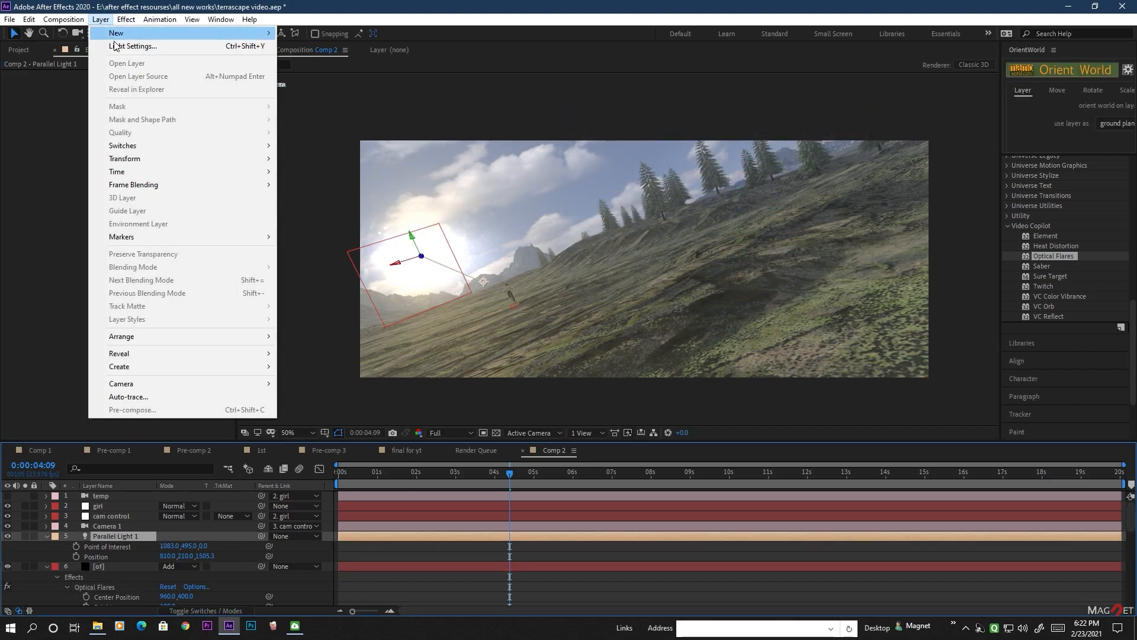
{"action": "left_click", "coordinate": [116, 45]}
{"action": "left_click", "coordinate": [99, 81]}
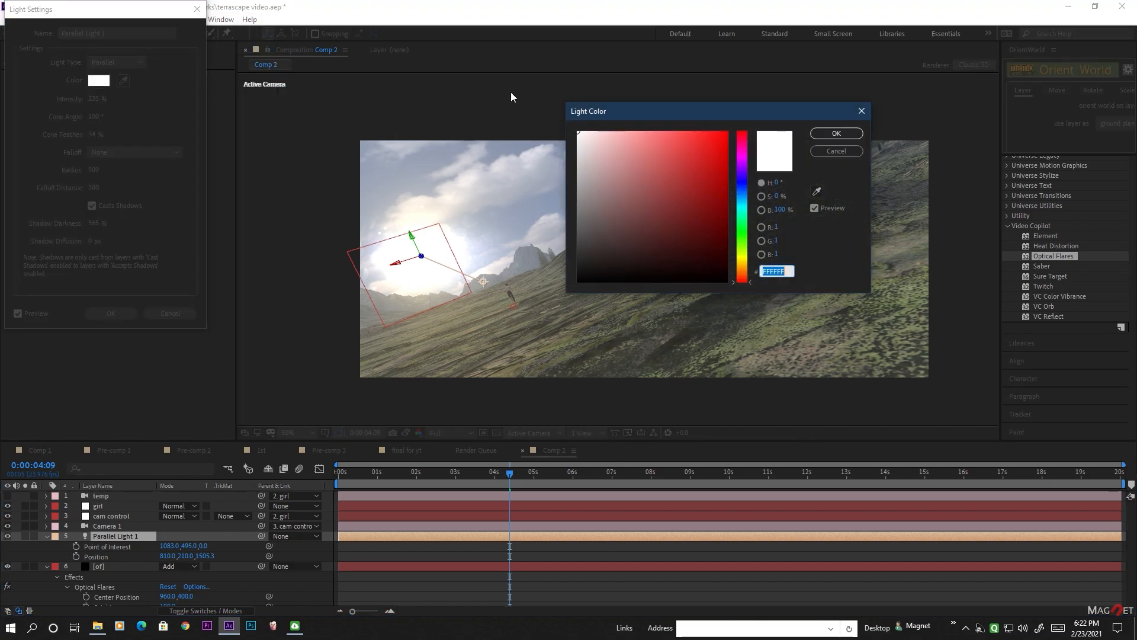
{"action": "left_click_drag", "start_coordinate": [750, 282], "coordinate": [752, 273]}
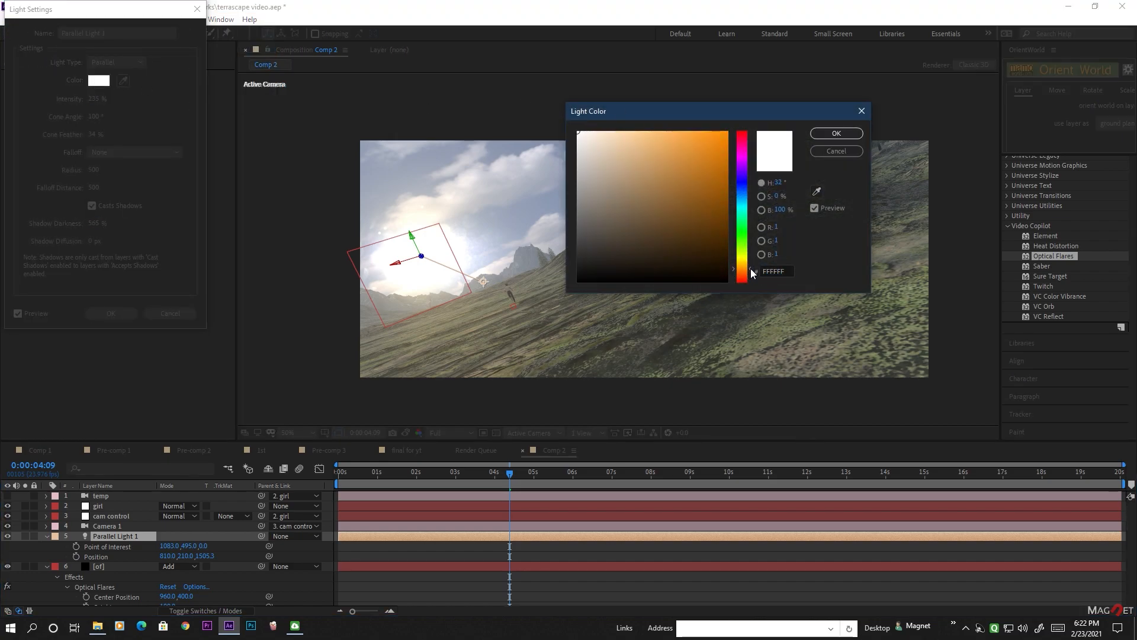
{"action": "left_click_drag", "start_coordinate": [602, 148], "coordinate": [611, 129]}
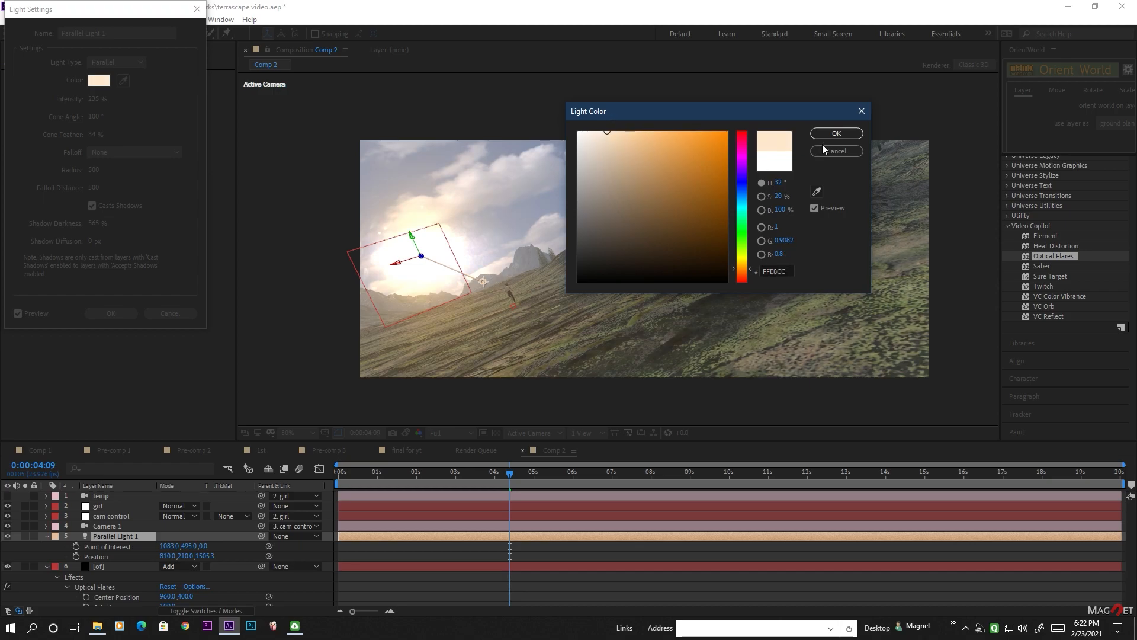
{"action": "left_click", "coordinate": [836, 133]}
{"action": "left_click", "coordinate": [113, 312]}
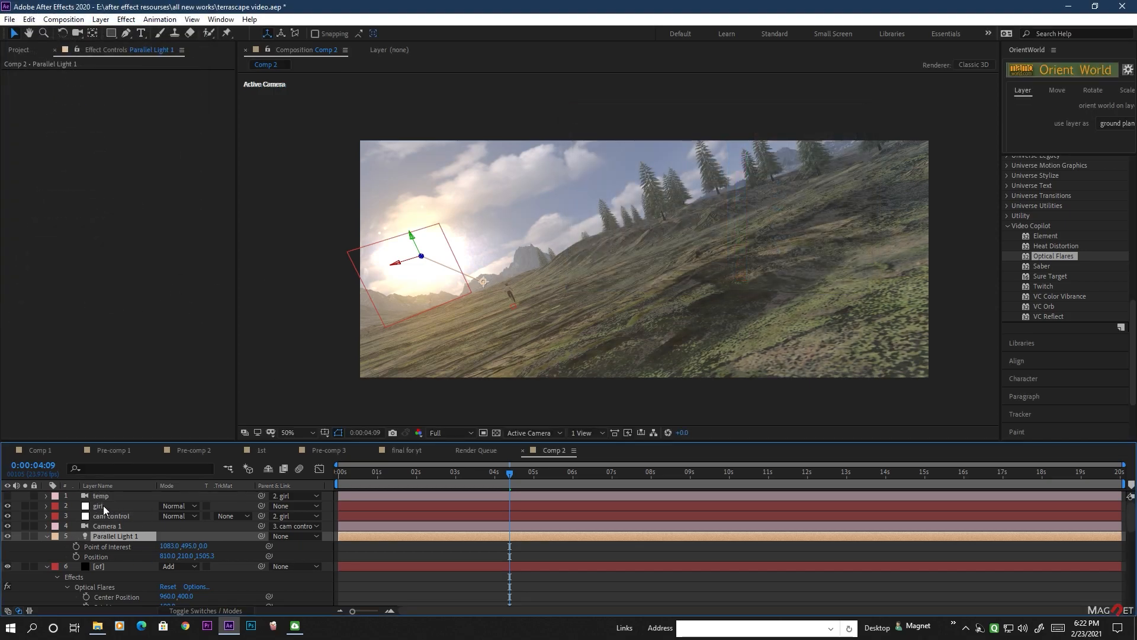
Lower the optical flare's Brightness to 63 on the "of" layer and preview the animation from the first frame.
{"action": "left_click", "coordinate": [105, 566]}
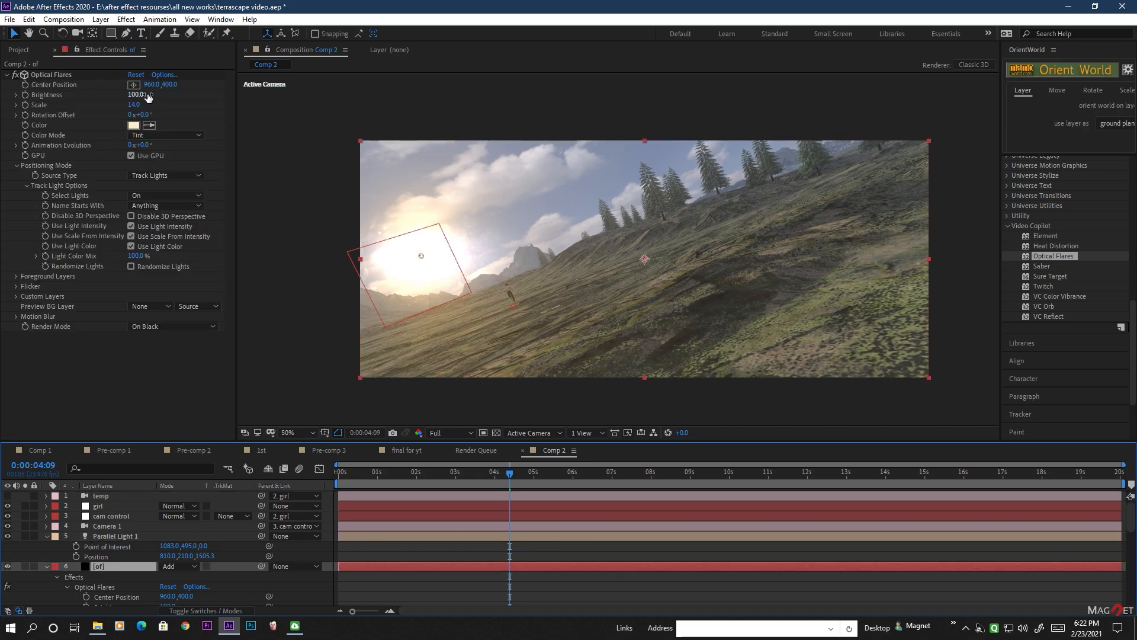
{"action": "left_click_drag", "start_coordinate": [142, 95], "coordinate": [144, 112]}
{"action": "left_click", "coordinate": [315, 215]}
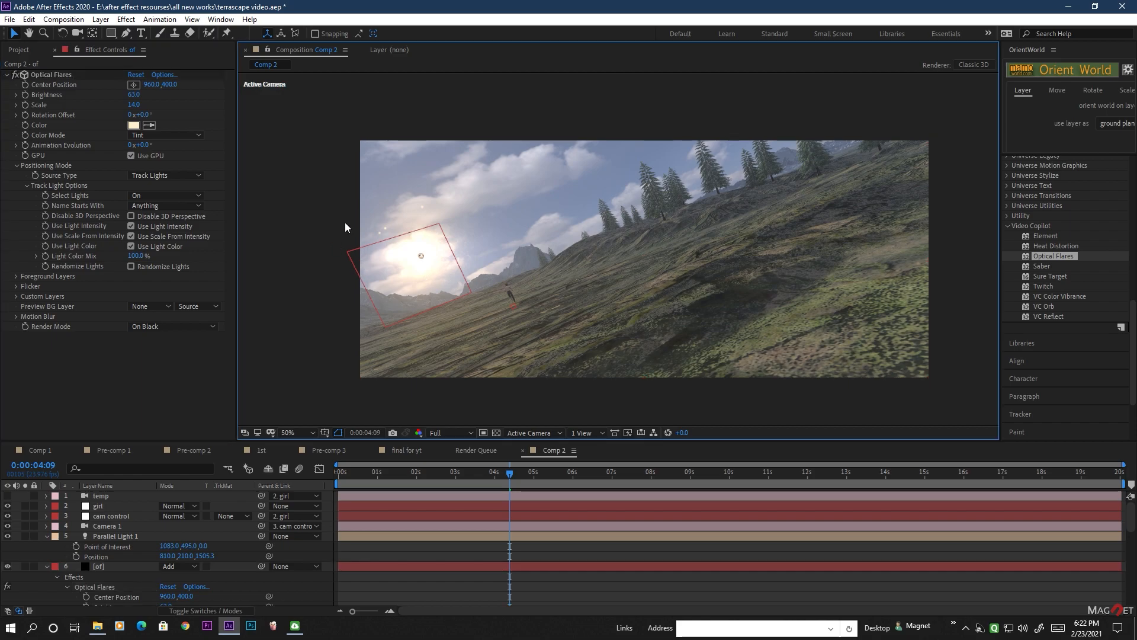
{"action": "left_click_drag", "start_coordinate": [462, 472], "coordinate": [426, 478]}
{"action": "key", "text": "Home"}
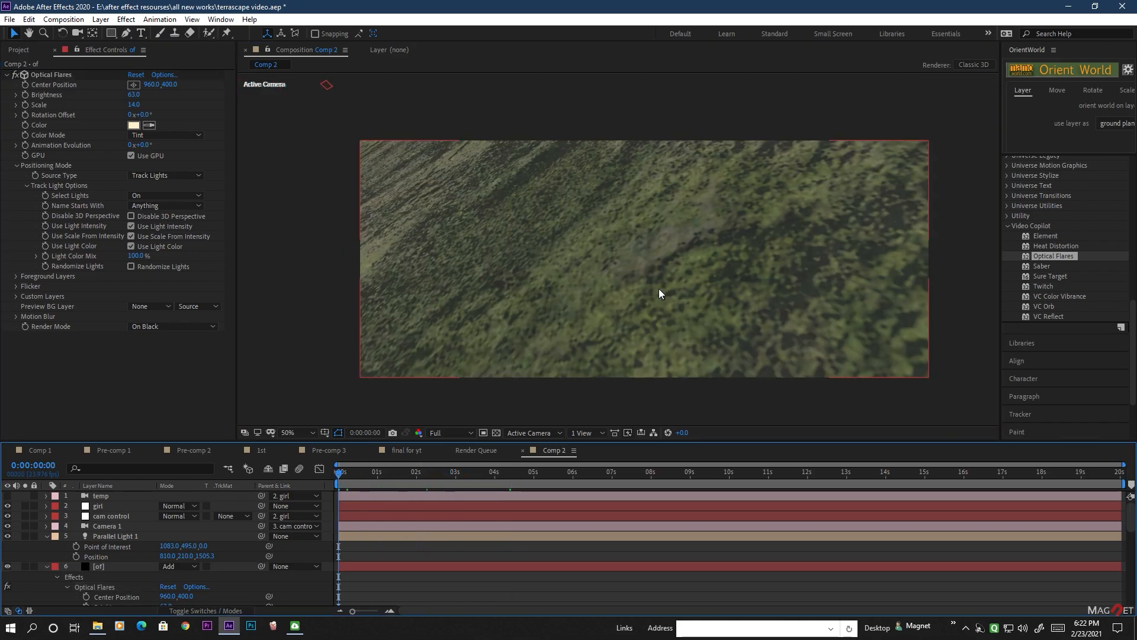
{"action": "key", "text": "space"}
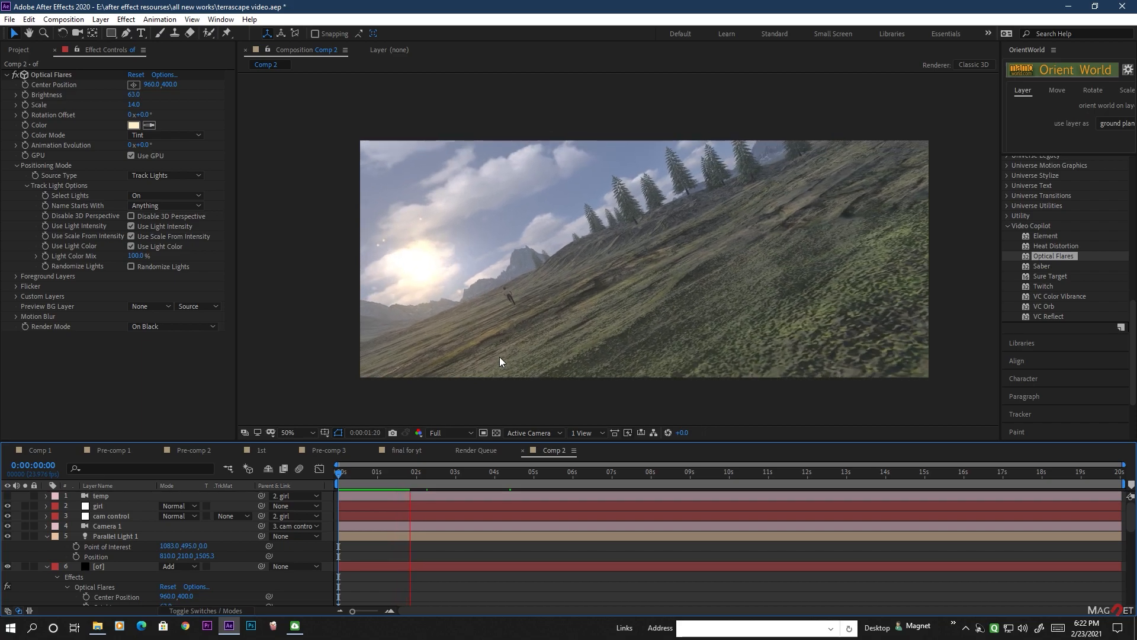
{"action": "key", "text": "space"}
{"action": "mouse_move", "coordinate": [414, 476]}
{"action": "left_mouse_down"}
{"action": "mouse_move", "coordinate": [366, 477]}
{"action": "mouse_move", "coordinate": [403, 474]}
{"action": "left_mouse_up"}
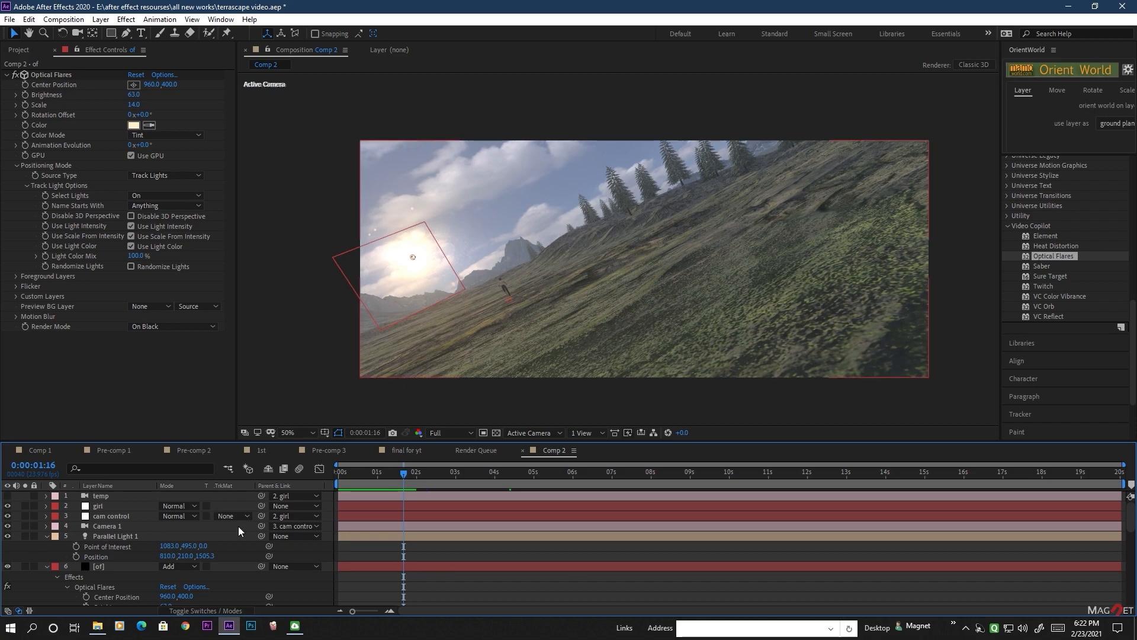
Move the cam control null to position 6526.1, -5178.6, -17238.5 and play back the opening seconds.
{"action": "left_click", "coordinate": [109, 526]}
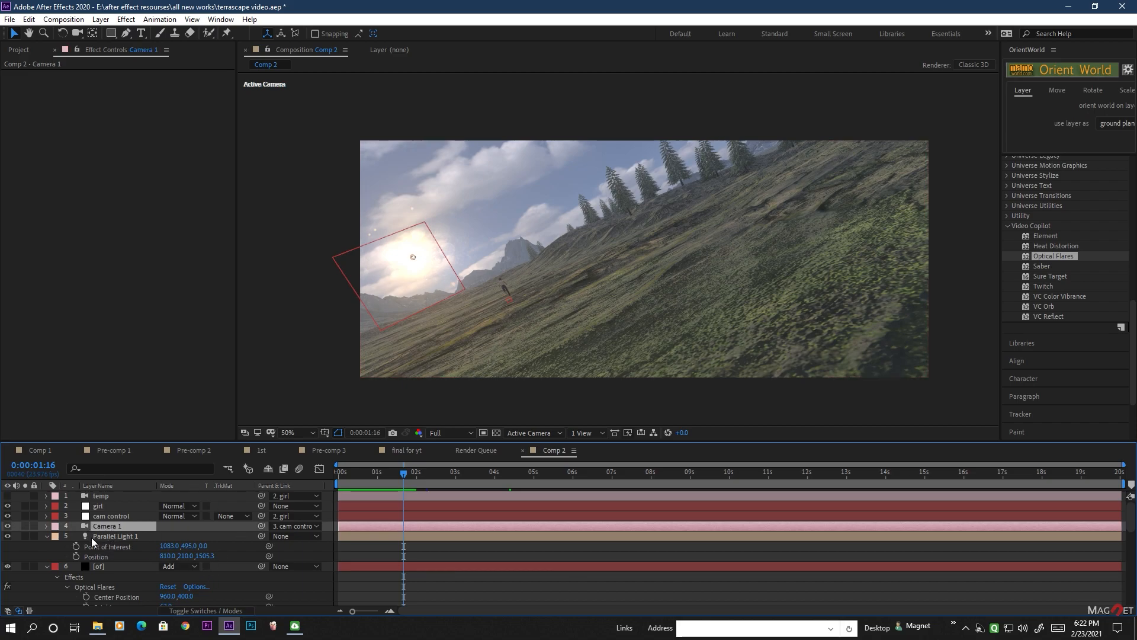
{"action": "left_click", "coordinate": [95, 516]}
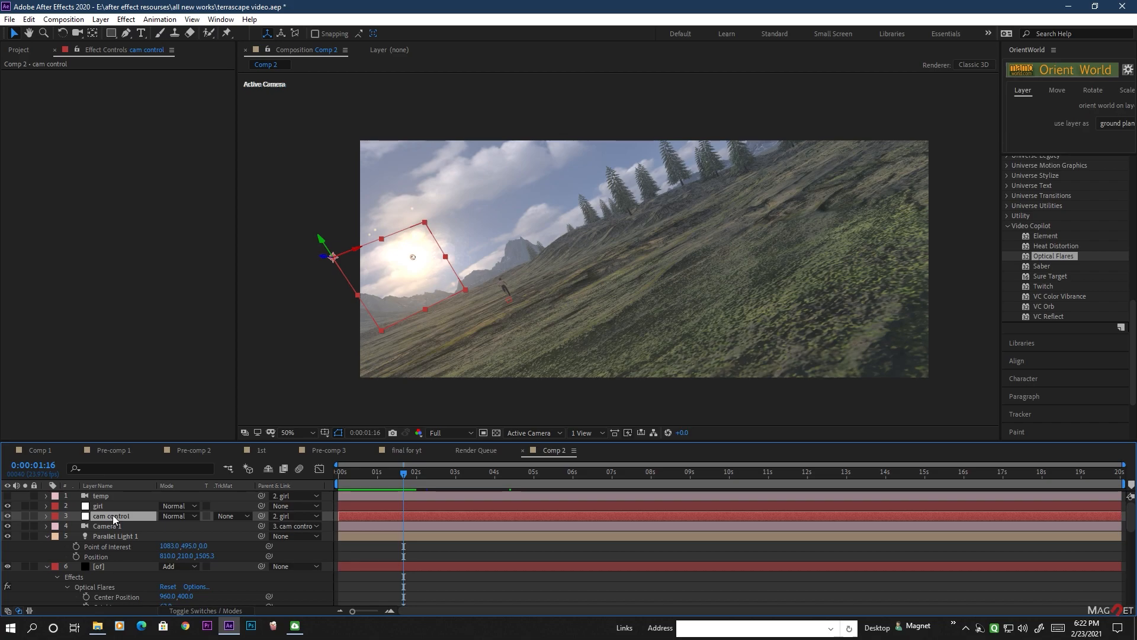
{"action": "key", "text": "p"}
{"action": "left_click_drag", "start_coordinate": [223, 529], "coordinate": [275, 552]}
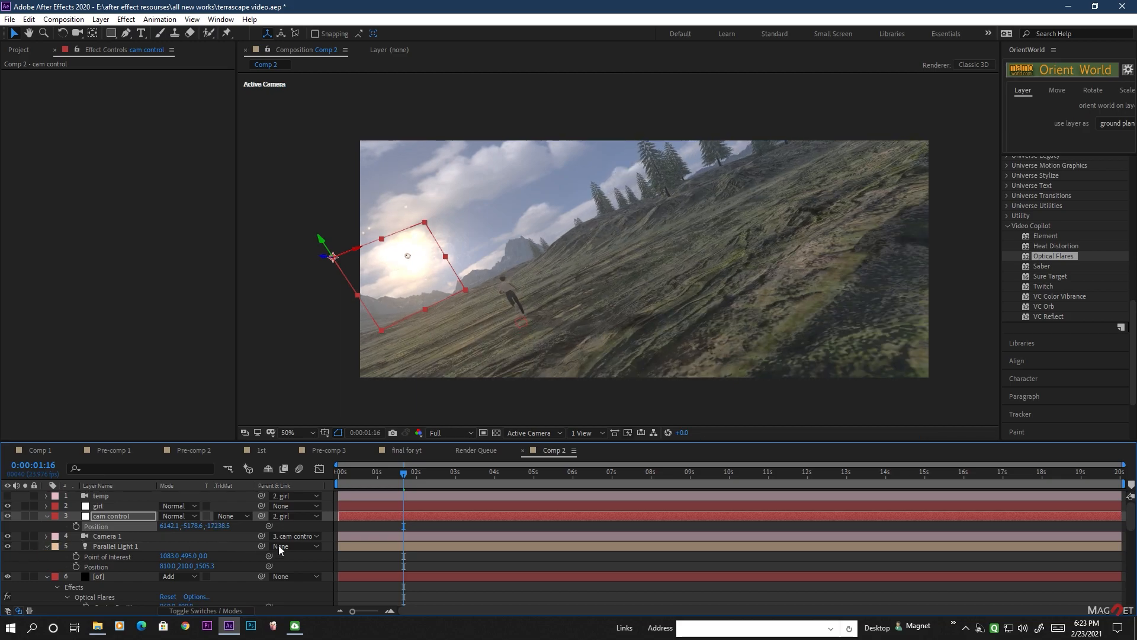
{"action": "left_click_drag", "start_coordinate": [169, 525], "coordinate": [318, 475]}
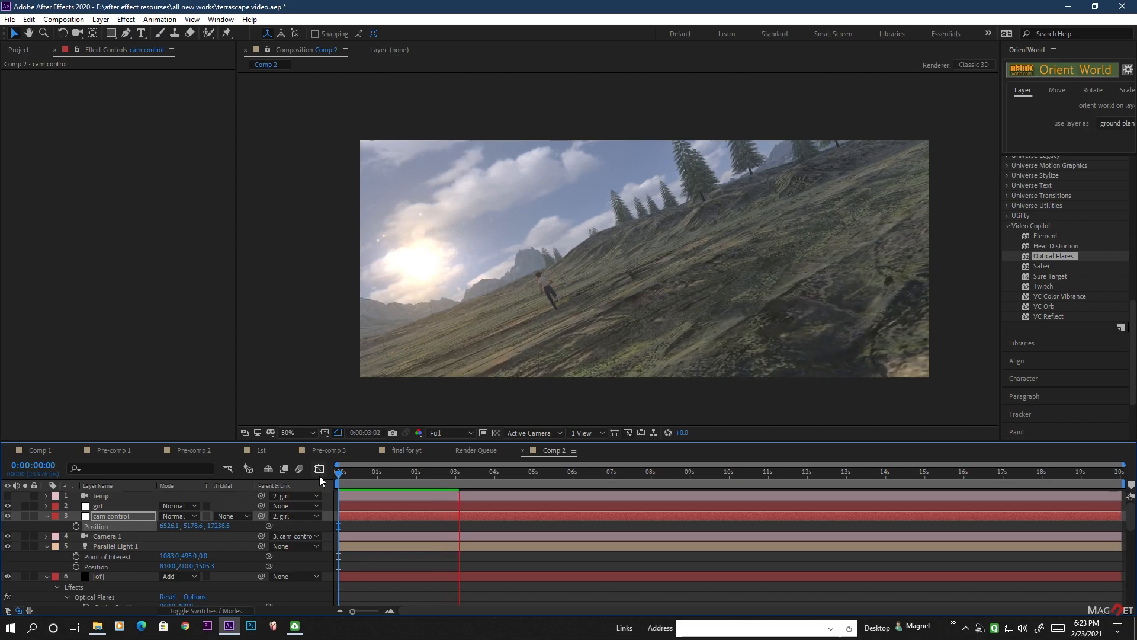
{"action": "key", "text": "space"}
{"action": "left_click_drag", "start_coordinate": [459, 472], "coordinate": [368, 476]}
{"action": "key", "text": "space"}
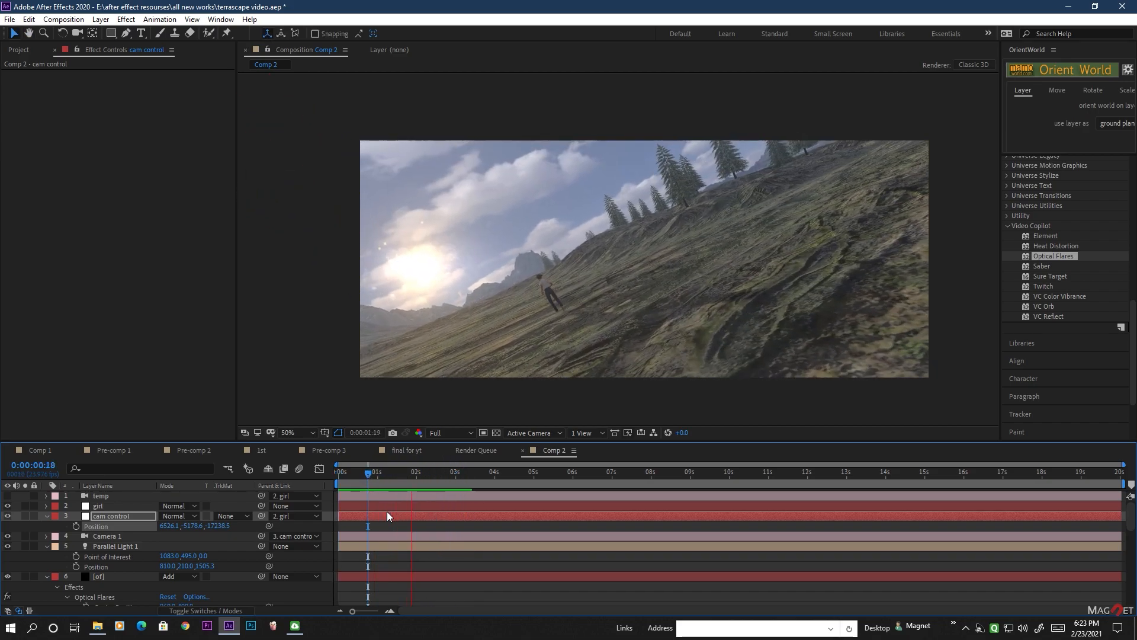
{"action": "left_click_drag", "start_coordinate": [472, 474], "coordinate": [406, 479]}
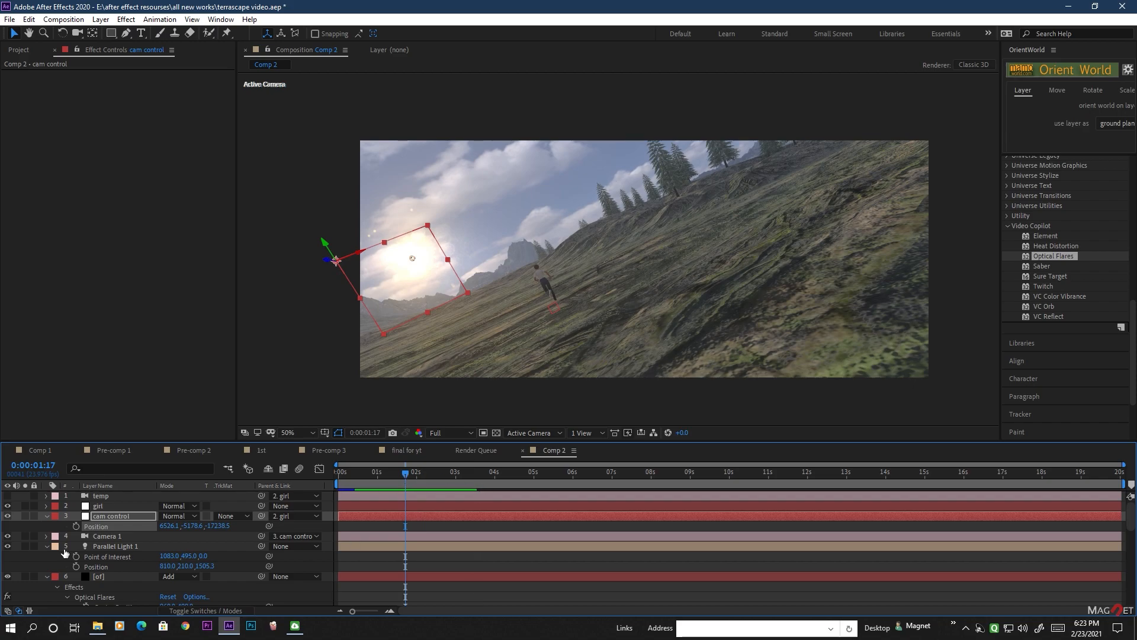
Add the expression wiggle(5,20) to Camera 1's Point of Interest and preview the camera shake.
{"action": "left_click", "coordinate": [105, 537]}
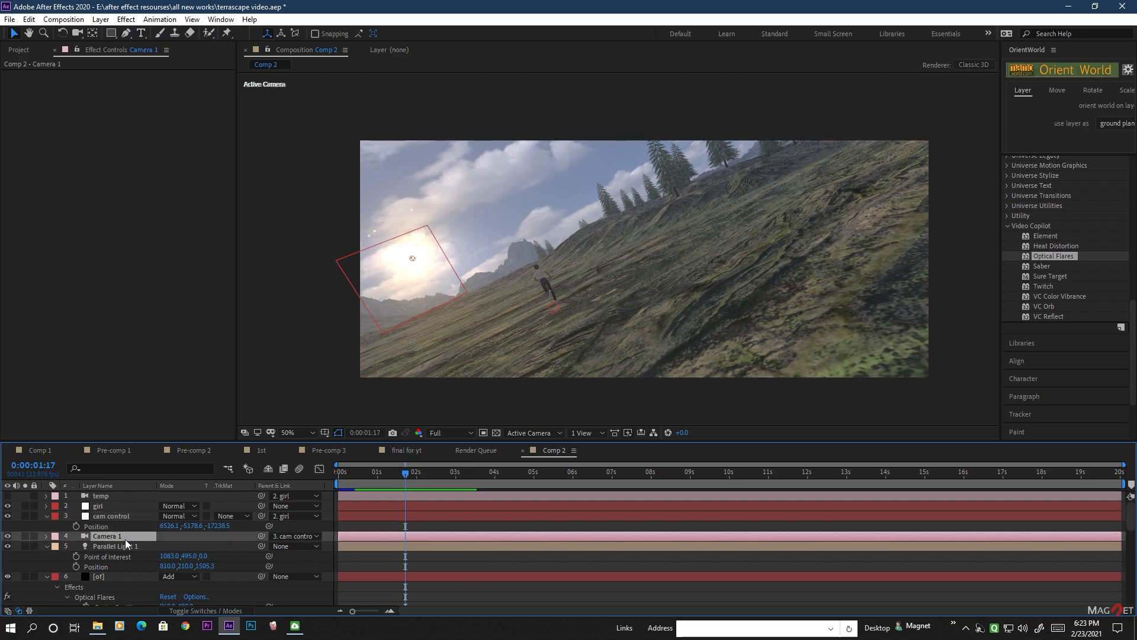
{"action": "key", "text": "a"}
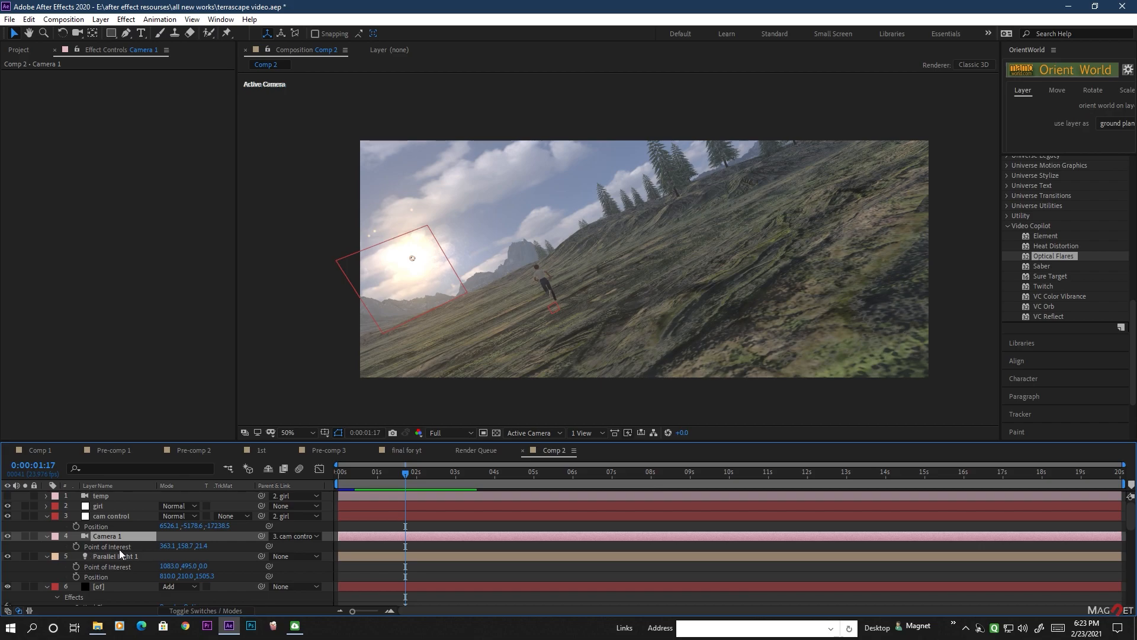
{"action": "left_click", "coordinate": [74, 546], "text": "alt"}
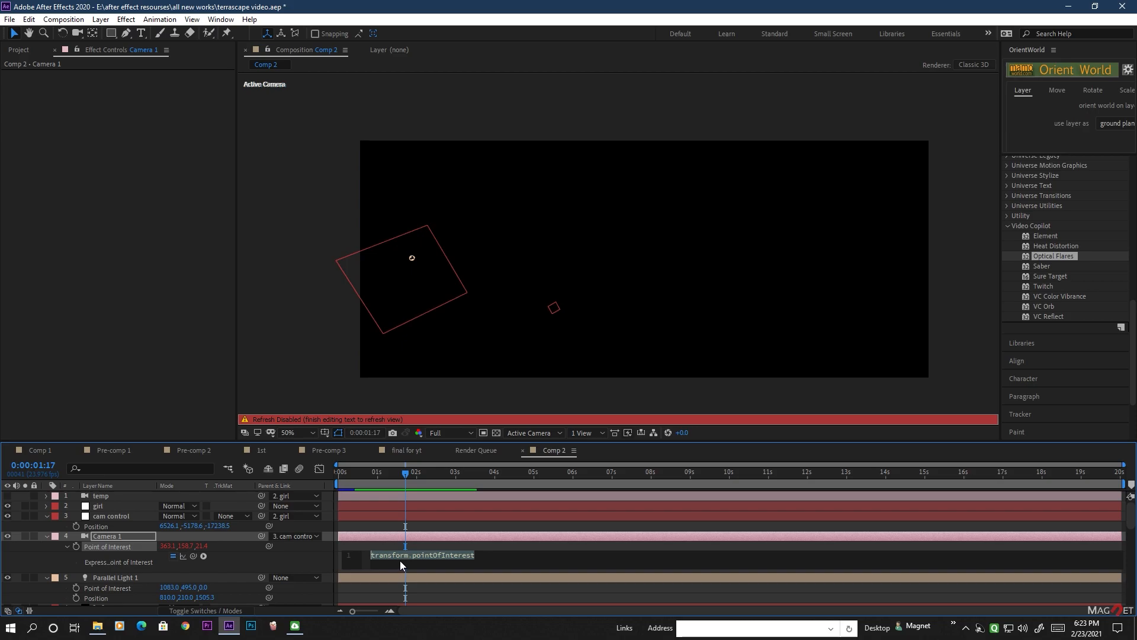
{"action": "type", "text": "wiggle"}
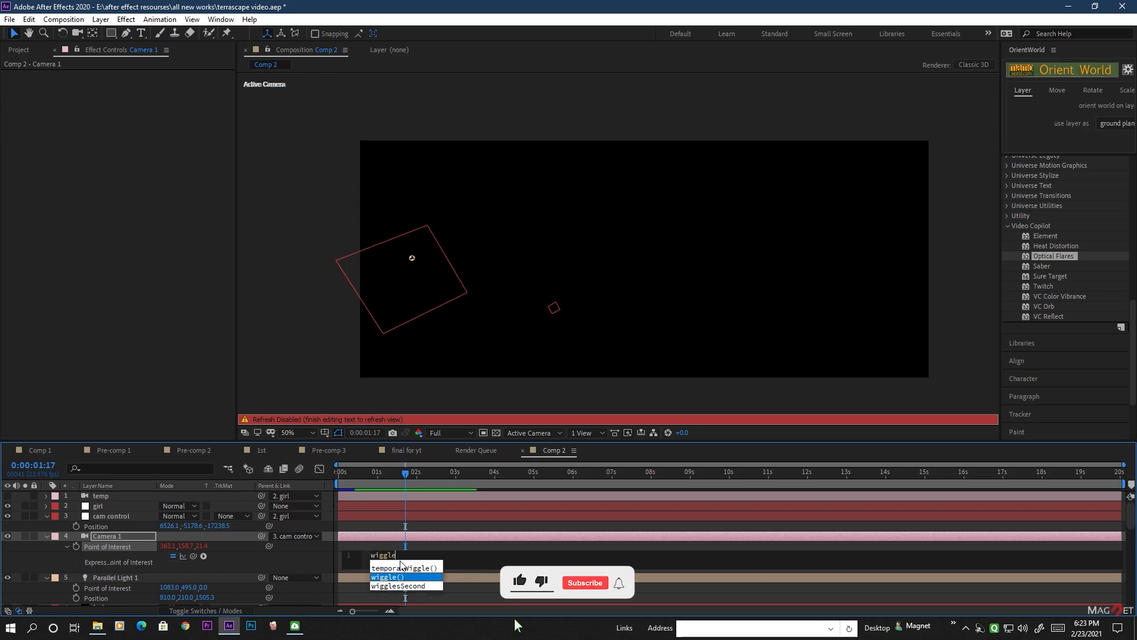
{"action": "key", "text": "Return"}
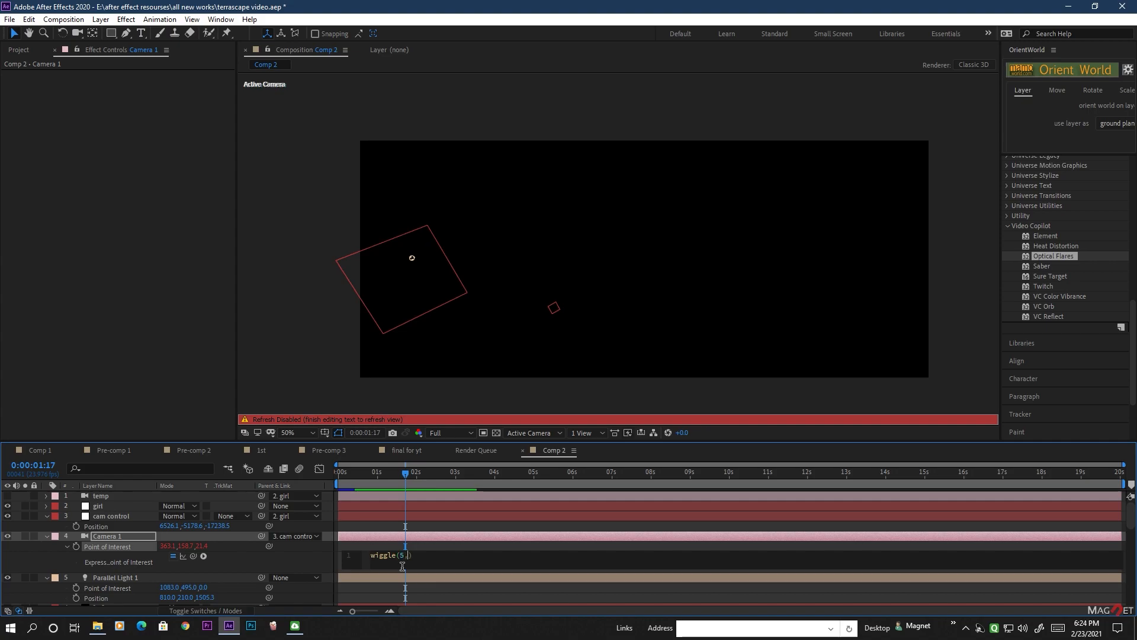
{"action": "left_click", "coordinate": [393, 473]}
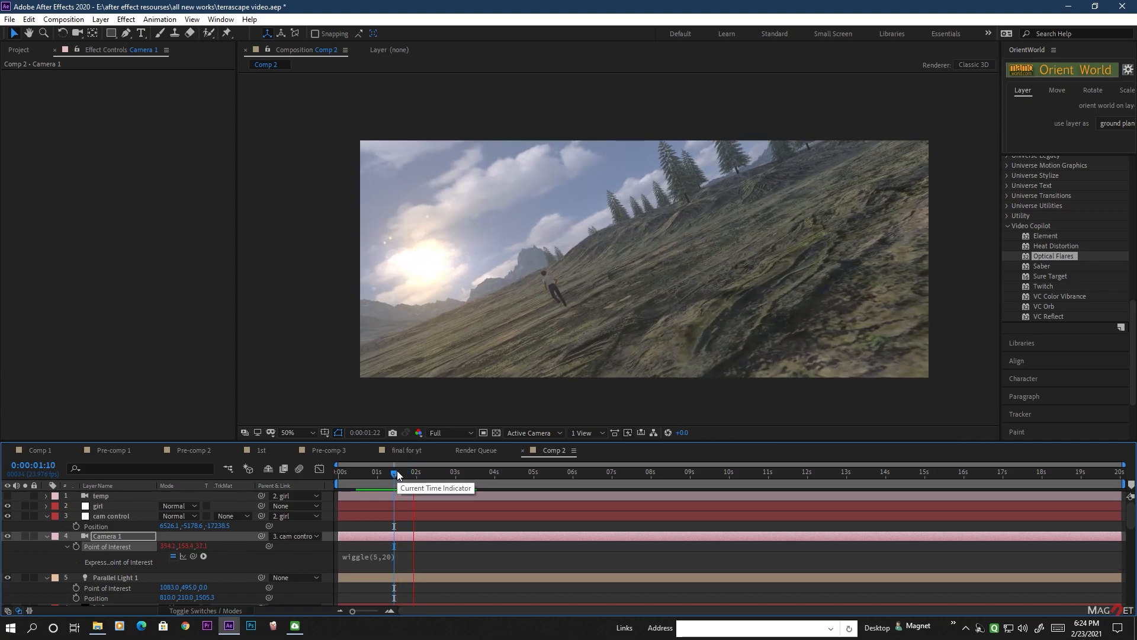
{"action": "key", "text": "space"}
Change Camera 1's Point of Interest expression to wiggle(.5,10) and preview the motion.
{"action": "left_click", "coordinate": [375, 557]}
{"action": "left_click", "coordinate": [407, 555]}
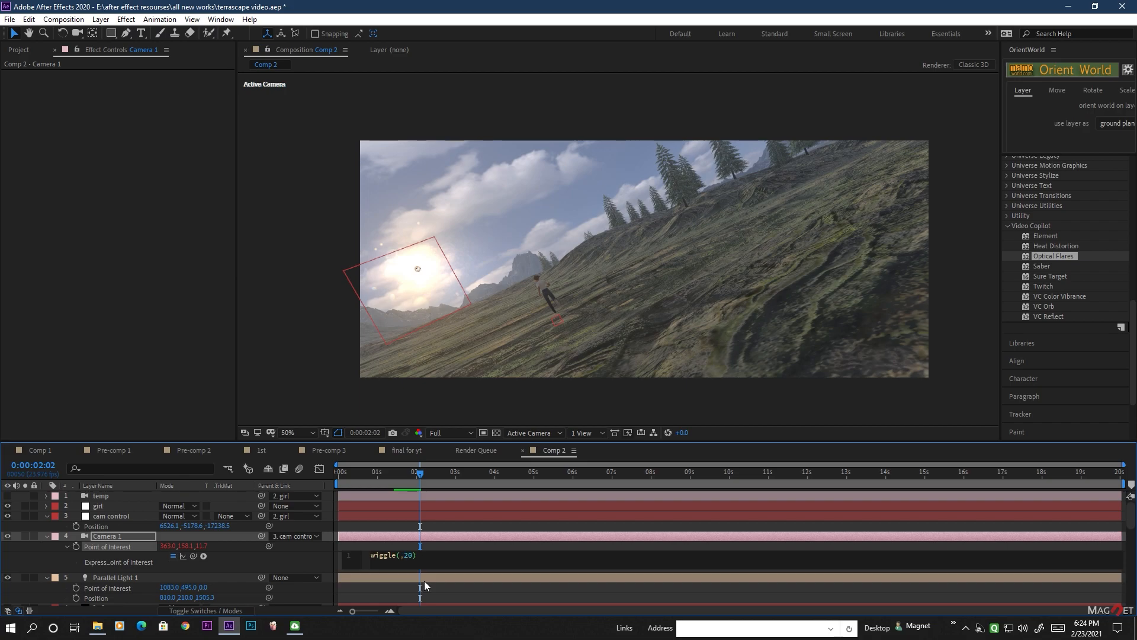
{"action": "type", "text": ".5"}
{"action": "left_click_drag", "start_coordinate": [402, 470], "coordinate": [355, 474]}
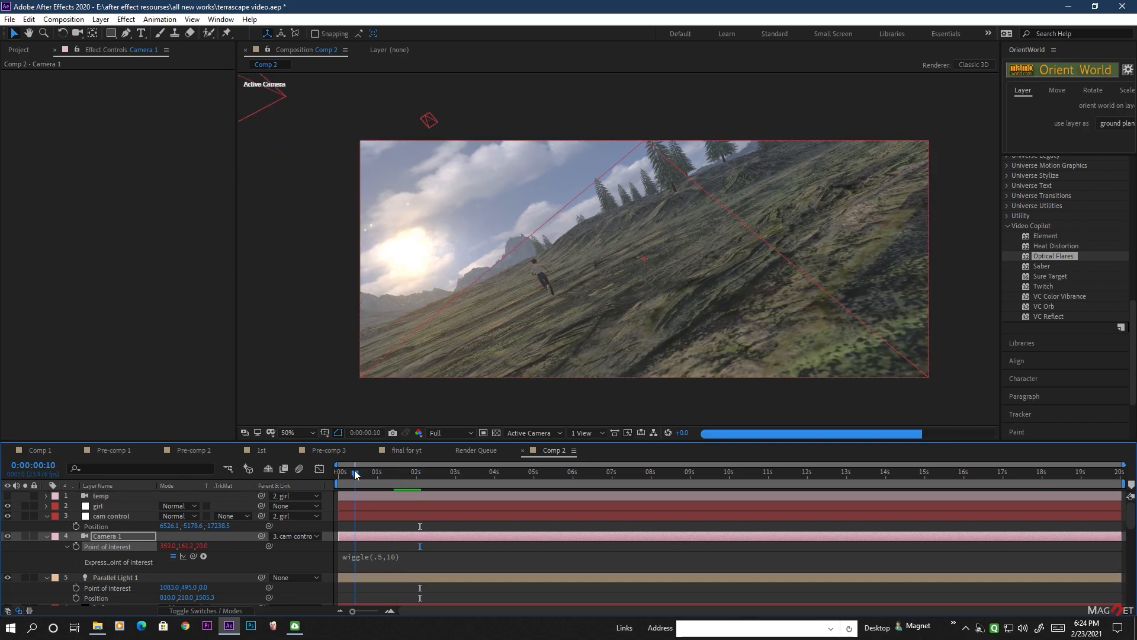
{"action": "key", "text": "space"}
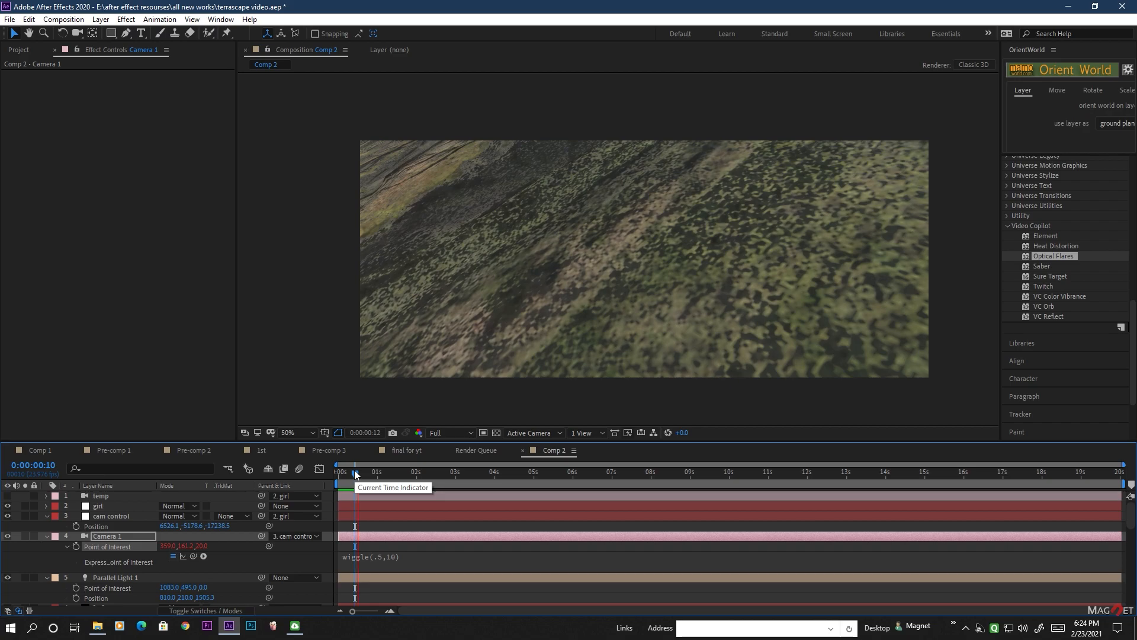
{"action": "key", "text": "space"}
Try wiggle(10,5) as Camera 1's Point of Interest expression and play the shot from the first frame.
{"action": "left_click", "coordinate": [382, 561]}
{"action": "left_click", "coordinate": [414, 561]}
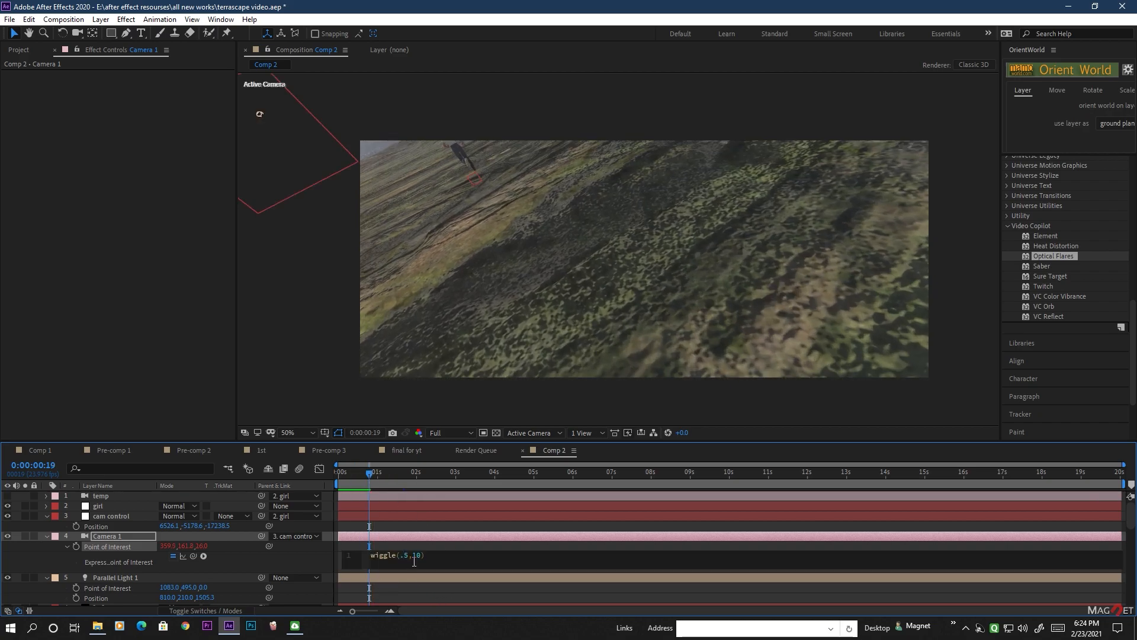
{"action": "type", "text": "10"}
{"action": "left_click_drag", "start_coordinate": [367, 477], "coordinate": [332, 473]}
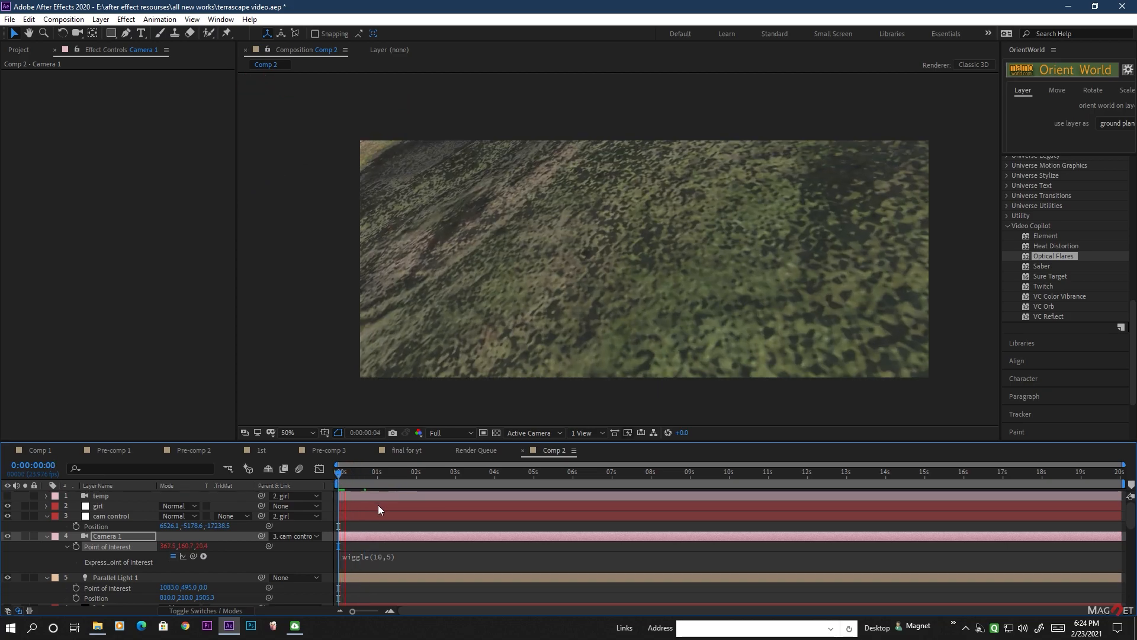
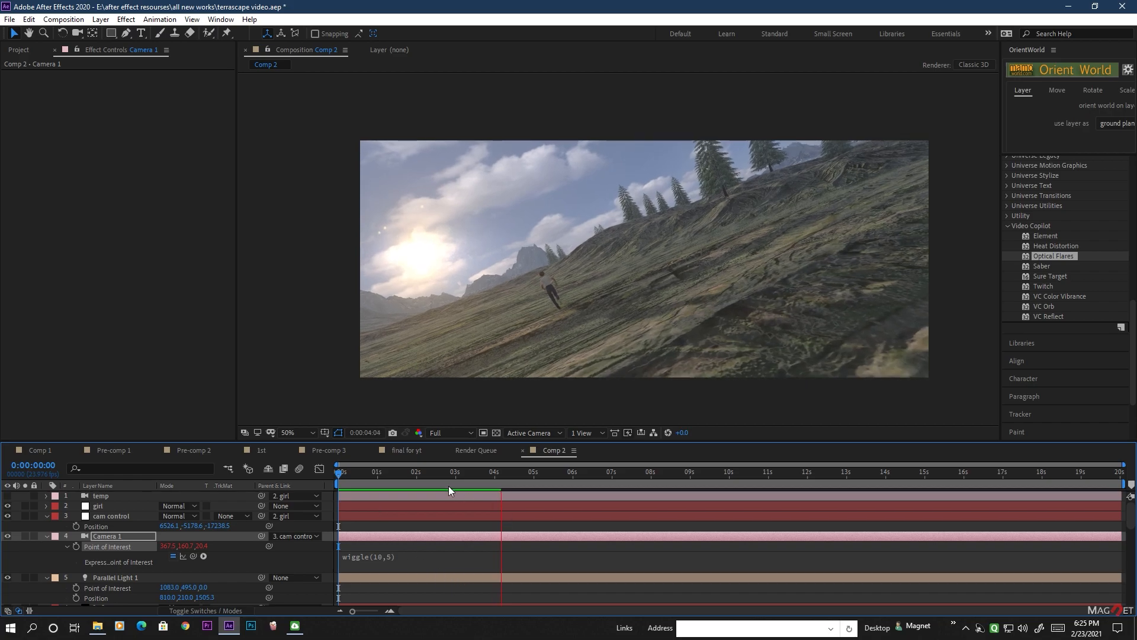
{"action": "key", "text": "space"}
{"action": "left_click_drag", "start_coordinate": [465, 476], "coordinate": [412, 475]}
{"action": "key", "text": "Home"}
{"action": "key", "text": "space"}
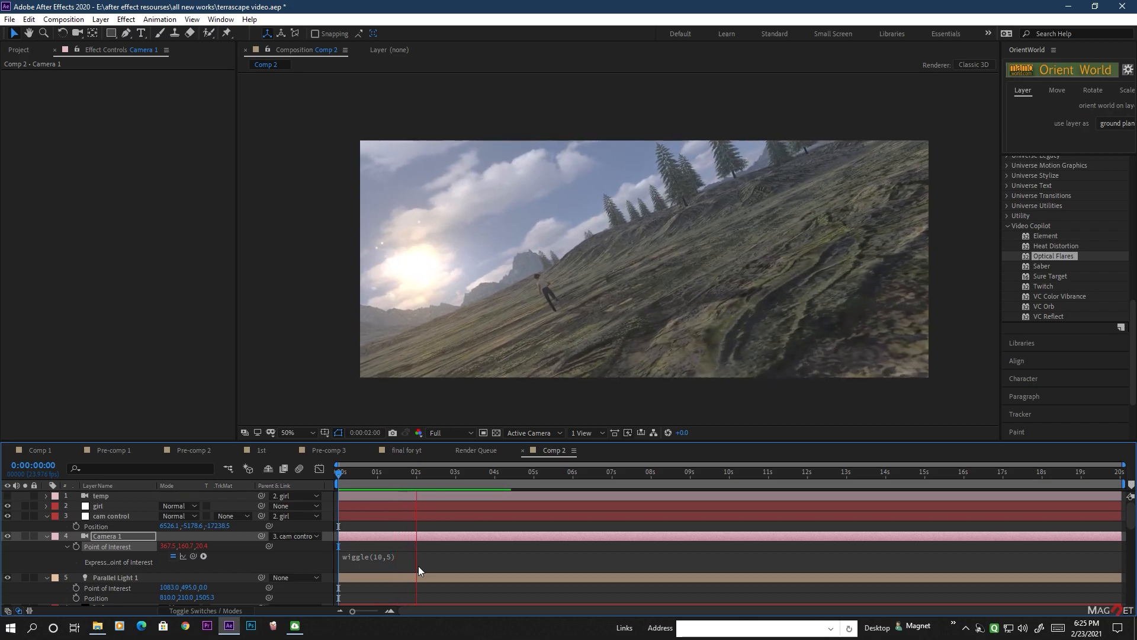
{"action": "key", "text": "space"}
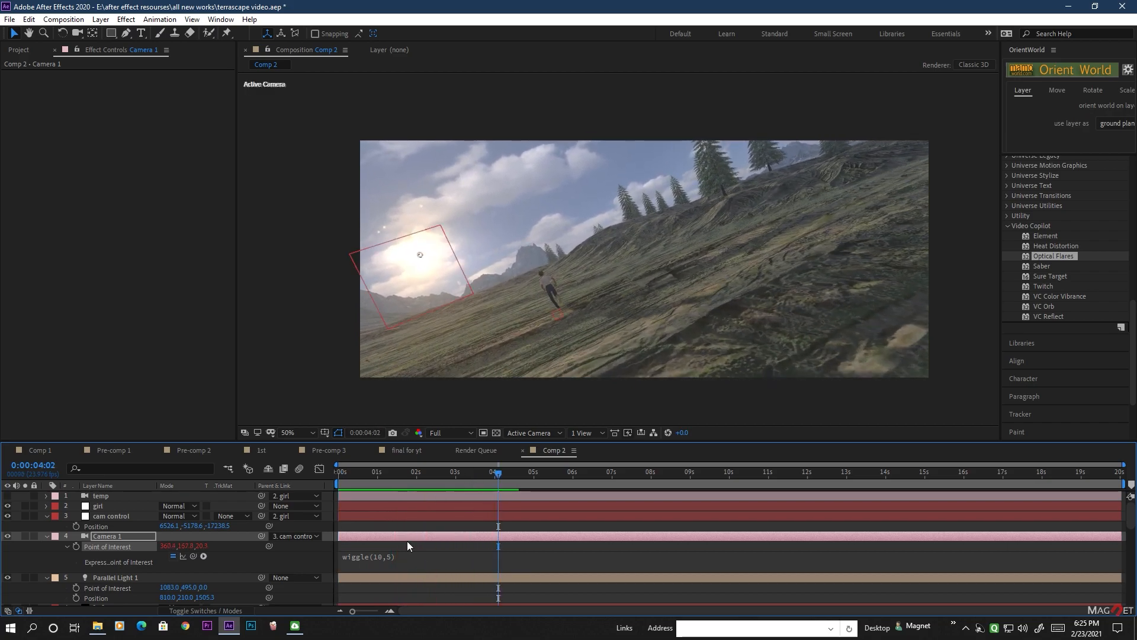
Set Camera 1's Point of Interest expression to wiggle(5,2) for a subtler shake.
{"action": "left_click", "coordinate": [379, 555]}
{"action": "left_click", "coordinate": [411, 561]}
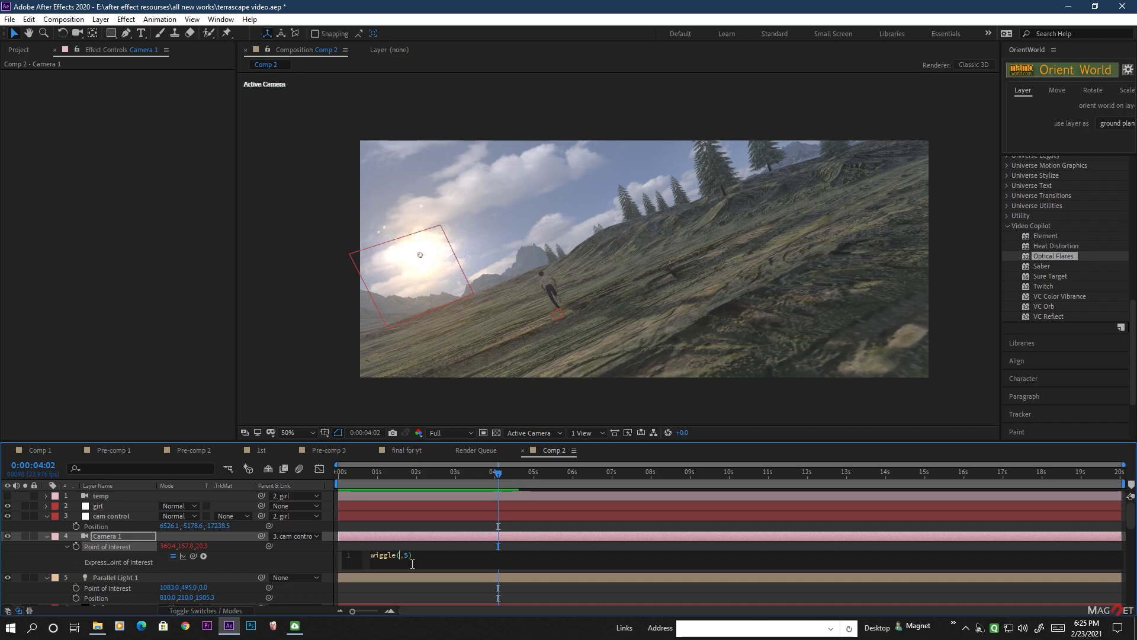
{"action": "type", "text": "5,2"}
{"action": "left_click", "coordinate": [439, 467]}
Reduce the preview resolution to Half and play the whole composition from the first frame.
{"action": "left_click", "coordinate": [462, 431]}
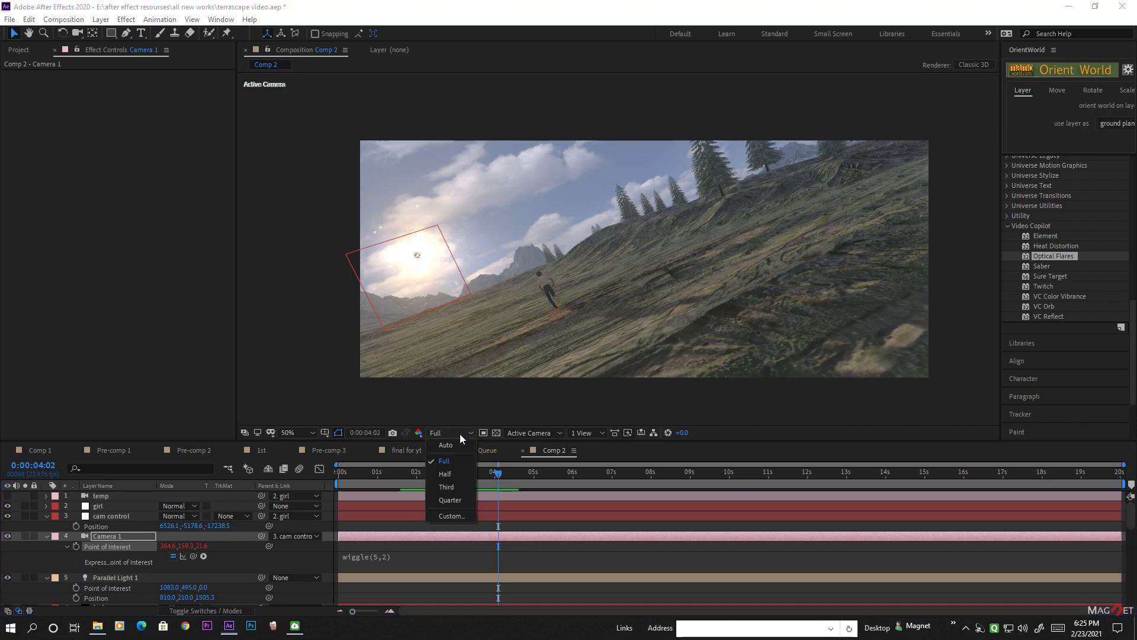
{"action": "left_click", "coordinate": [446, 474]}
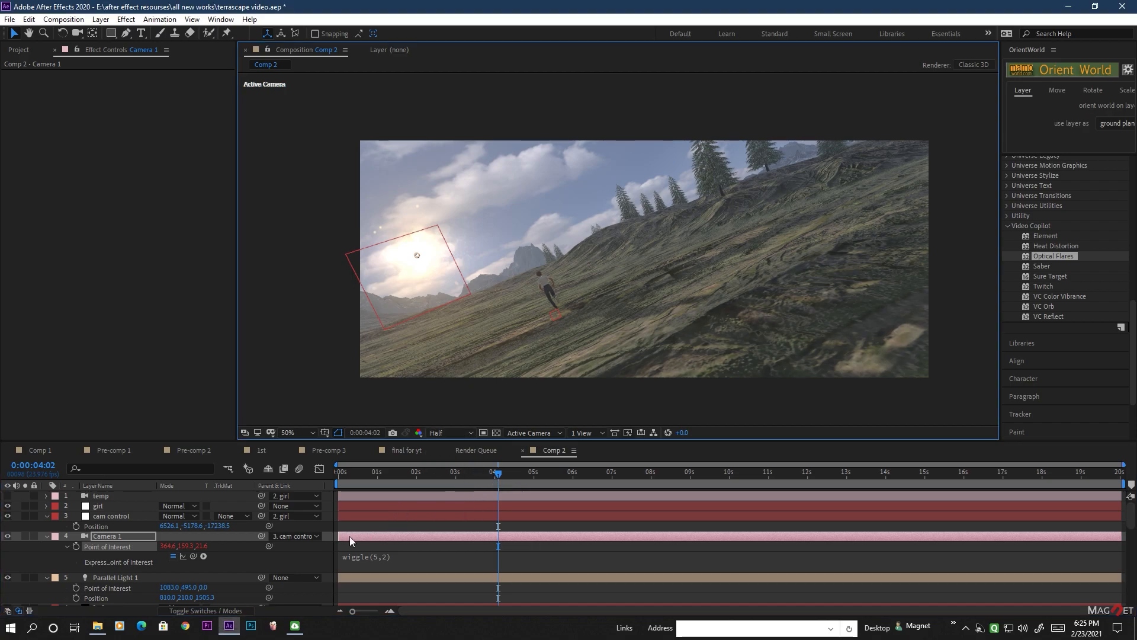
{"action": "key", "text": "space"}
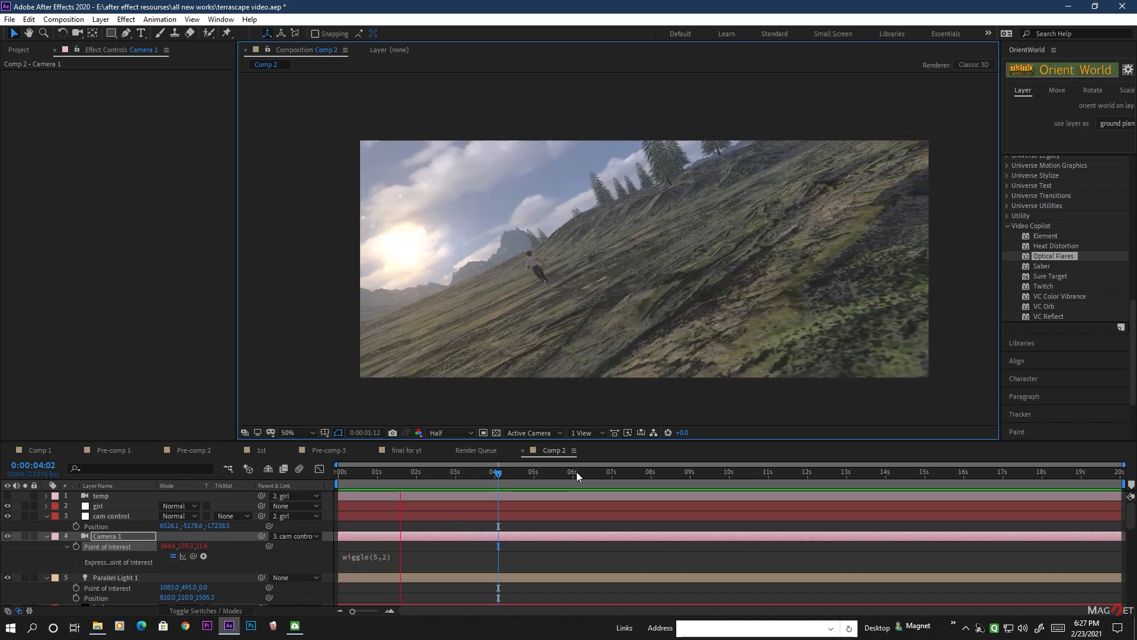
{"action": "left_click_drag", "start_coordinate": [450, 472], "coordinate": [304, 478]}
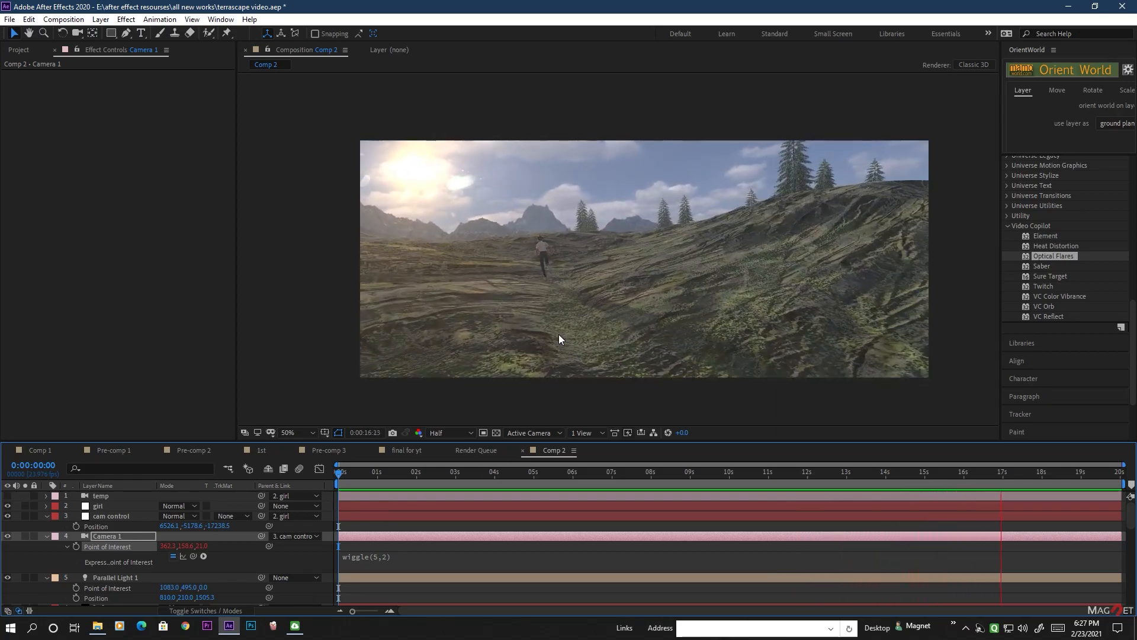
Stop the preview, make the temp camera visible, and orbit it to a close side view of the running girl.
{"action": "key", "text": "space"}
{"action": "left_click_drag", "start_coordinate": [1012, 474], "coordinate": [714, 494]}
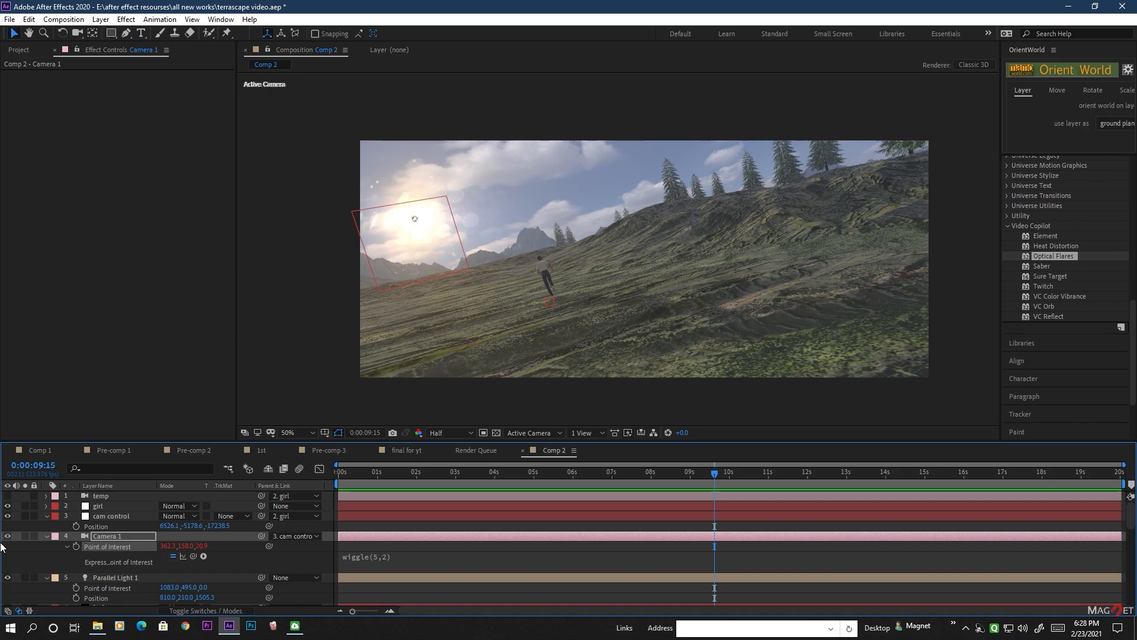
{"action": "left_click_drag", "start_coordinate": [713, 476], "coordinate": [662, 479]}
{"action": "left_click", "coordinate": [100, 497]}
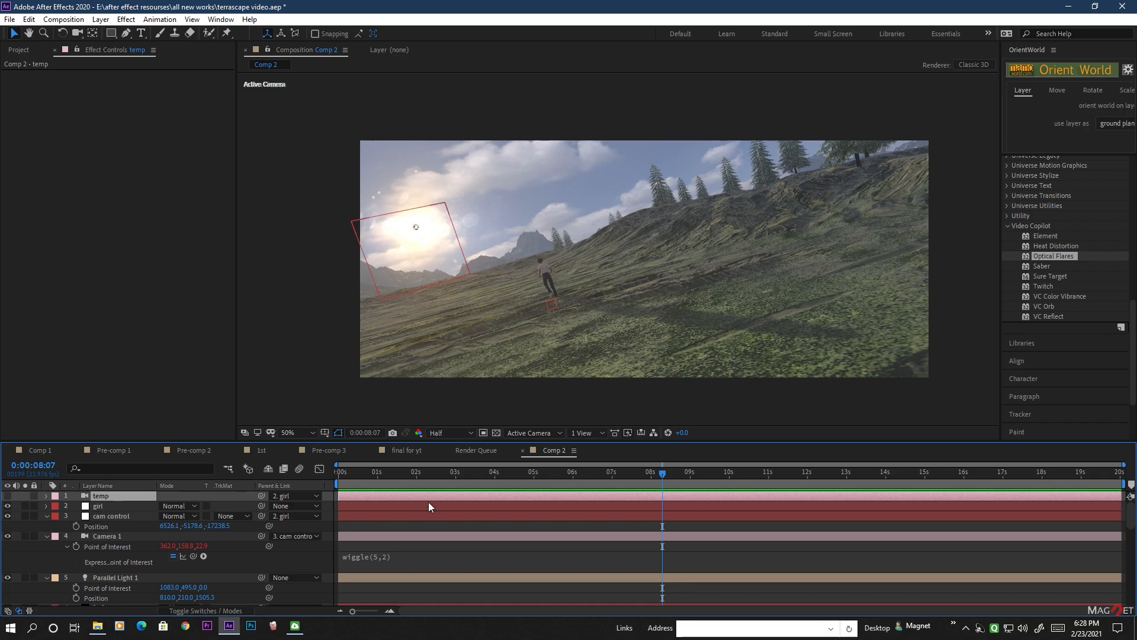
{"action": "left_click_drag", "start_coordinate": [506, 475], "coordinate": [638, 493]}
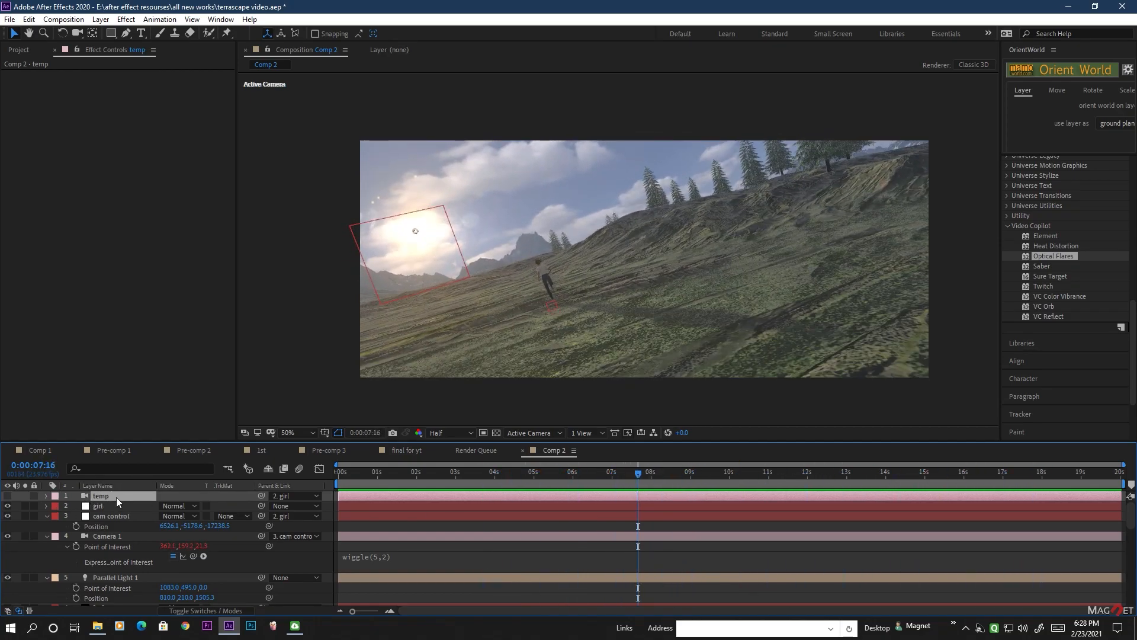
{"action": "left_click", "coordinate": [7, 495]}
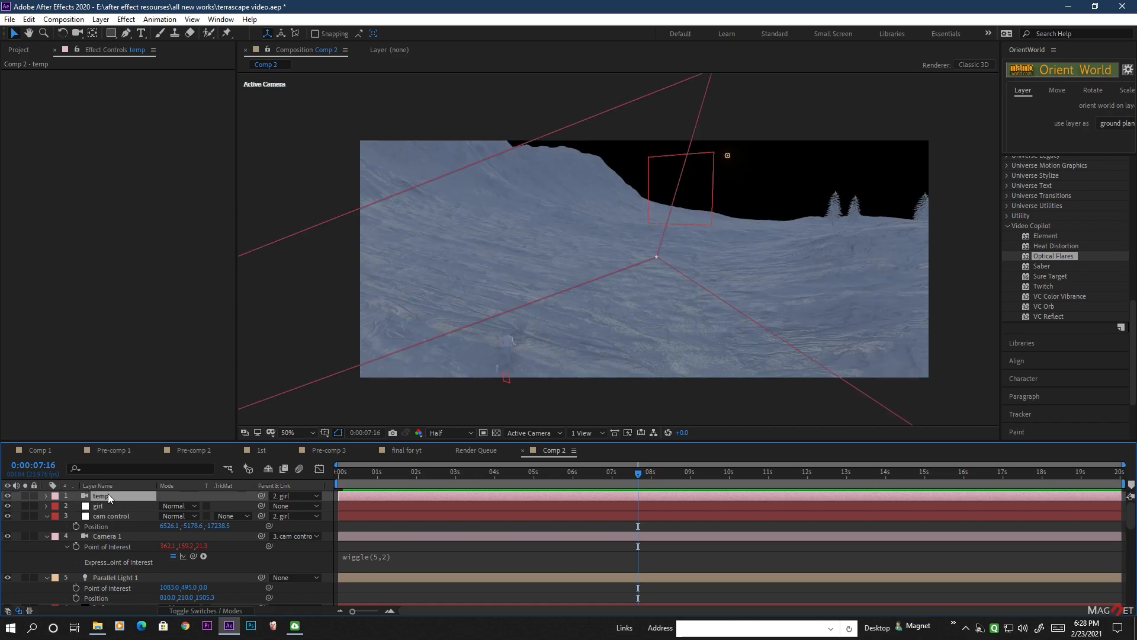
{"action": "left_click", "coordinate": [77, 33]}
{"action": "left_click_drag", "start_coordinate": [633, 326], "coordinate": [530, 355]}
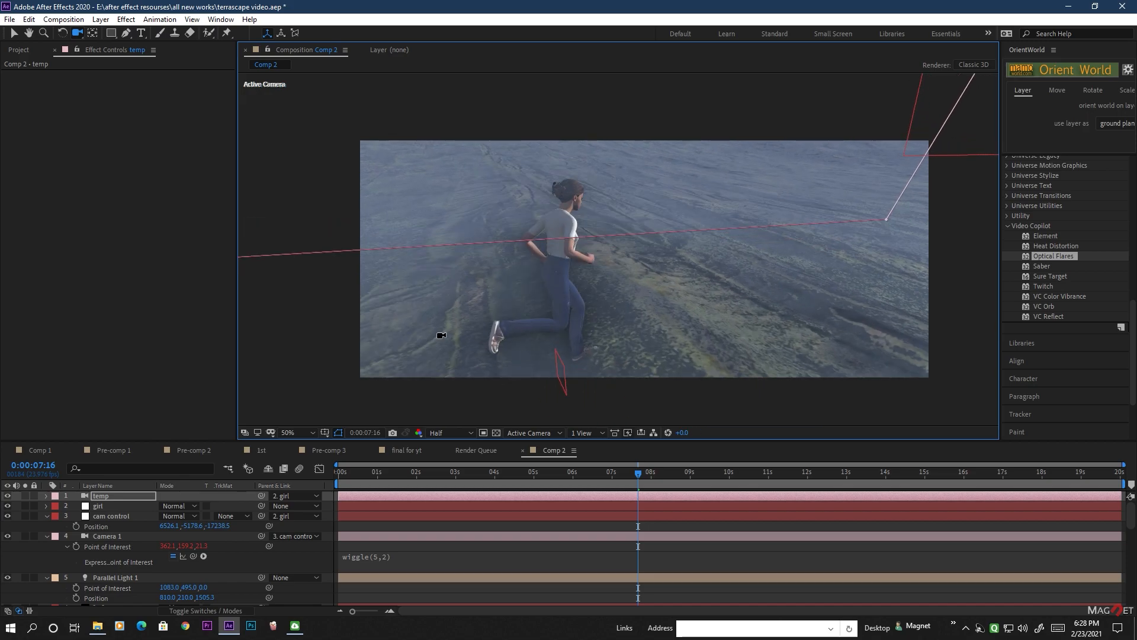
{"action": "left_click_drag", "start_coordinate": [624, 473], "coordinate": [733, 474]}
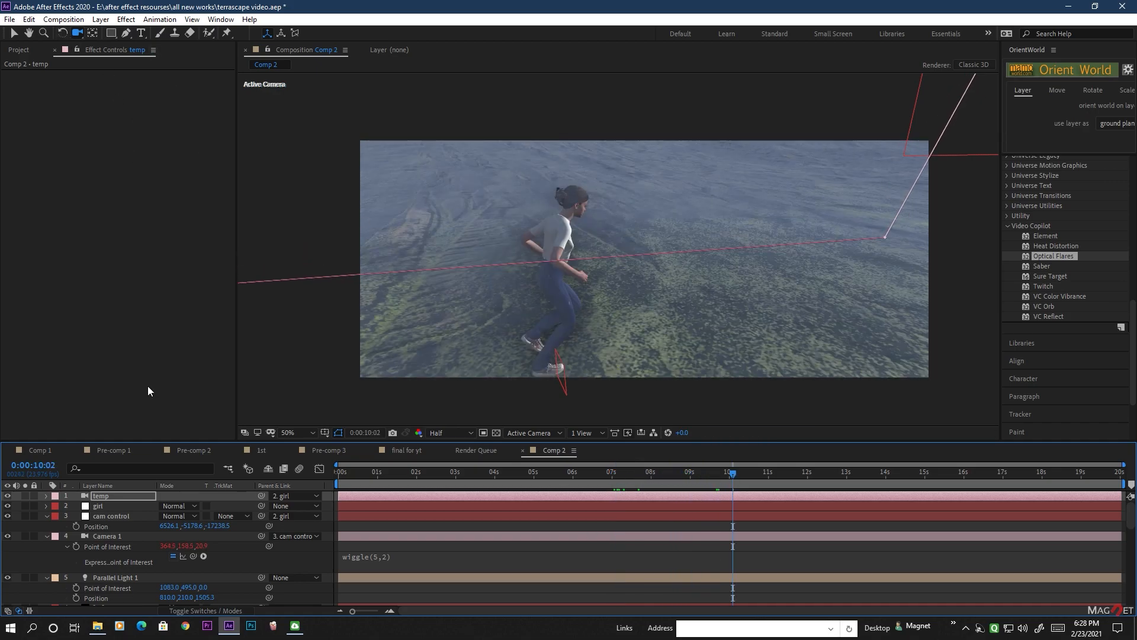
Collapse the properties of the Optical Flares layer "of" and hide the layer.
{"action": "scroll", "coordinate": [116, 585], "scroll_direction": "down", "scroll_amount": 3}
{"action": "left_click", "coordinate": [105, 517]}
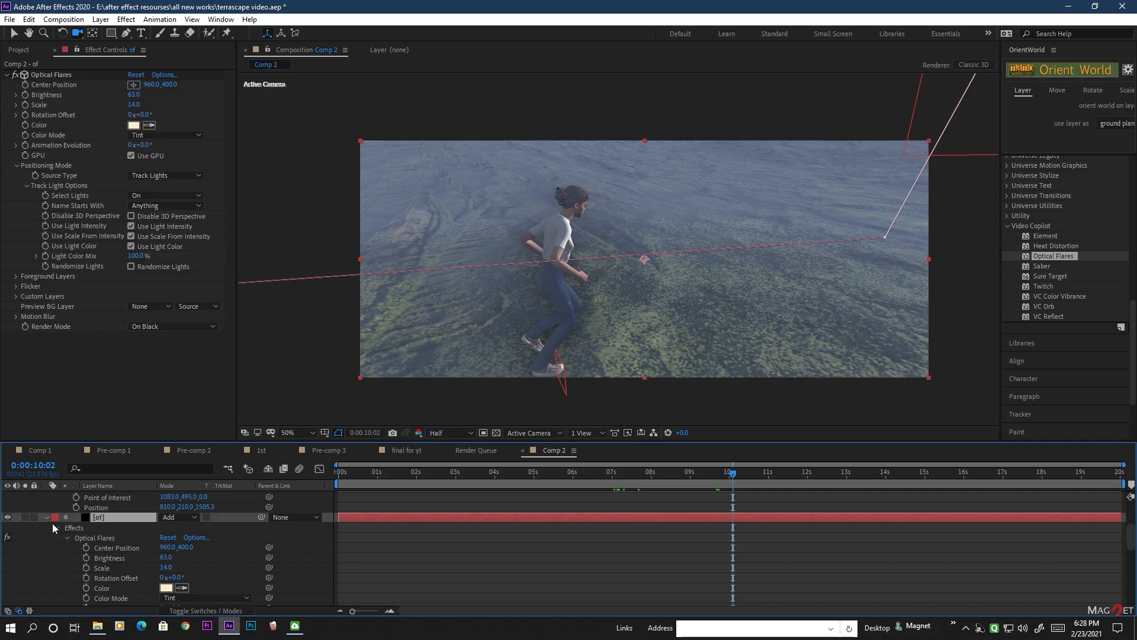
{"action": "left_click", "coordinate": [46, 517]}
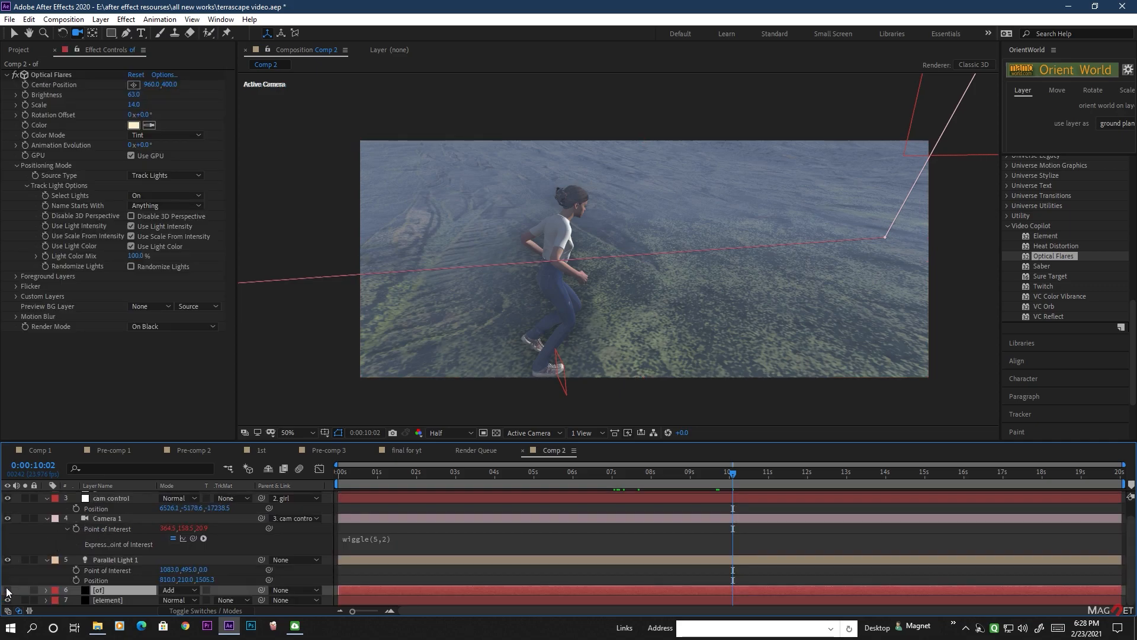
Set the element layer's Fog Start Distance to 1050 and Fog Range to 10220.
{"action": "left_click", "coordinate": [110, 600]}
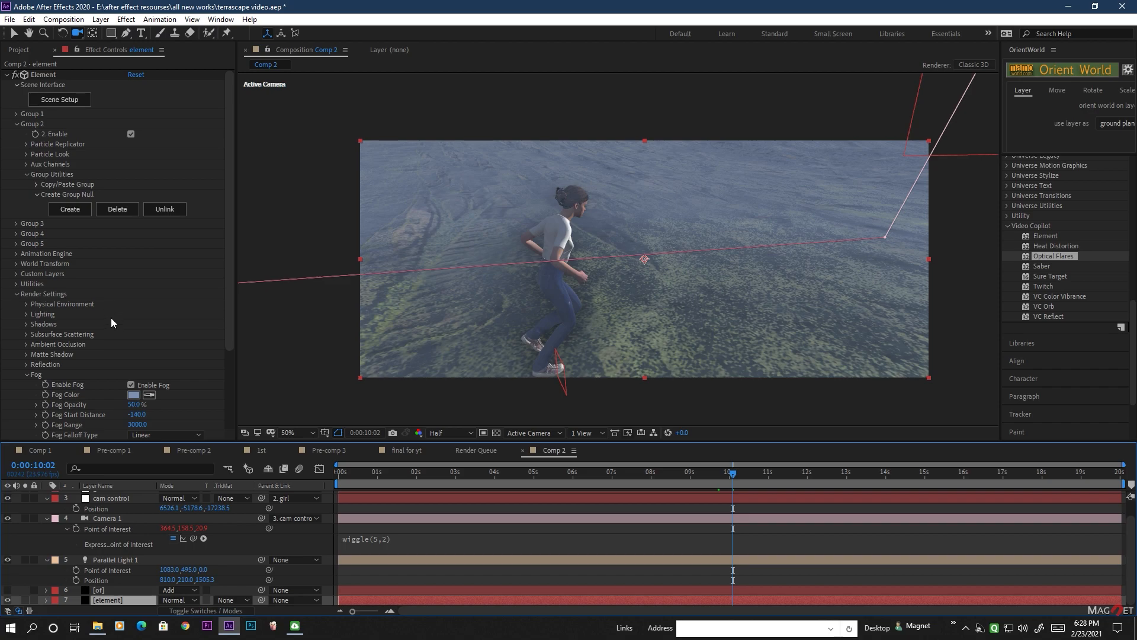
{"action": "scroll", "coordinate": [110, 314], "scroll_direction": "down", "scroll_amount": 3}
{"action": "left_click_drag", "start_coordinate": [143, 314], "coordinate": [553, 301]}
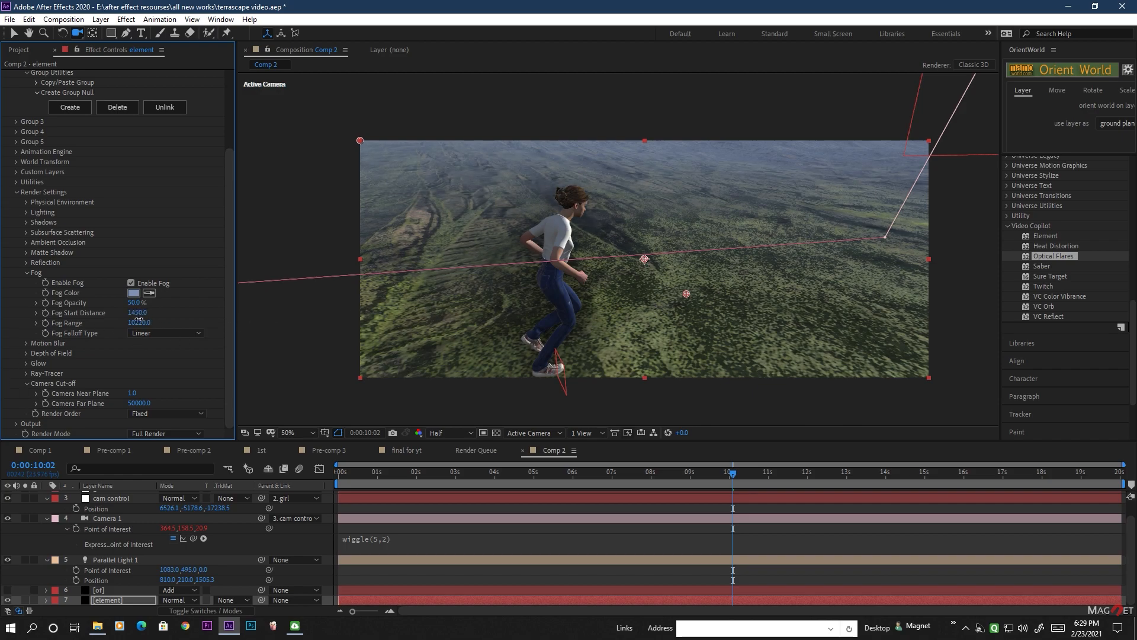
{"action": "mouse_move", "coordinate": [598, 346]}
{"action": "left_mouse_down"}
{"action": "mouse_move", "coordinate": [645, 331]}
{"action": "mouse_move", "coordinate": [600, 346]}
{"action": "left_mouse_up"}
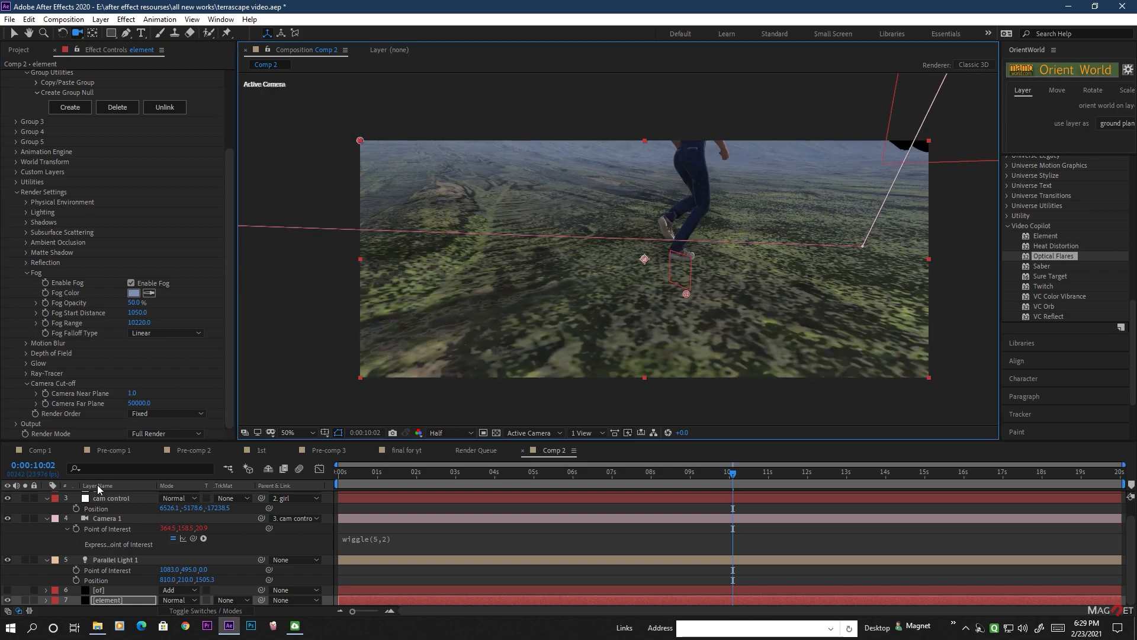
Add a null object above the temp camera, make it a 3D layer and rename it temp cam control.
{"action": "scroll", "coordinate": [101, 553], "scroll_direction": "up", "scroll_amount": 1}
{"action": "left_click", "coordinate": [98, 496]}
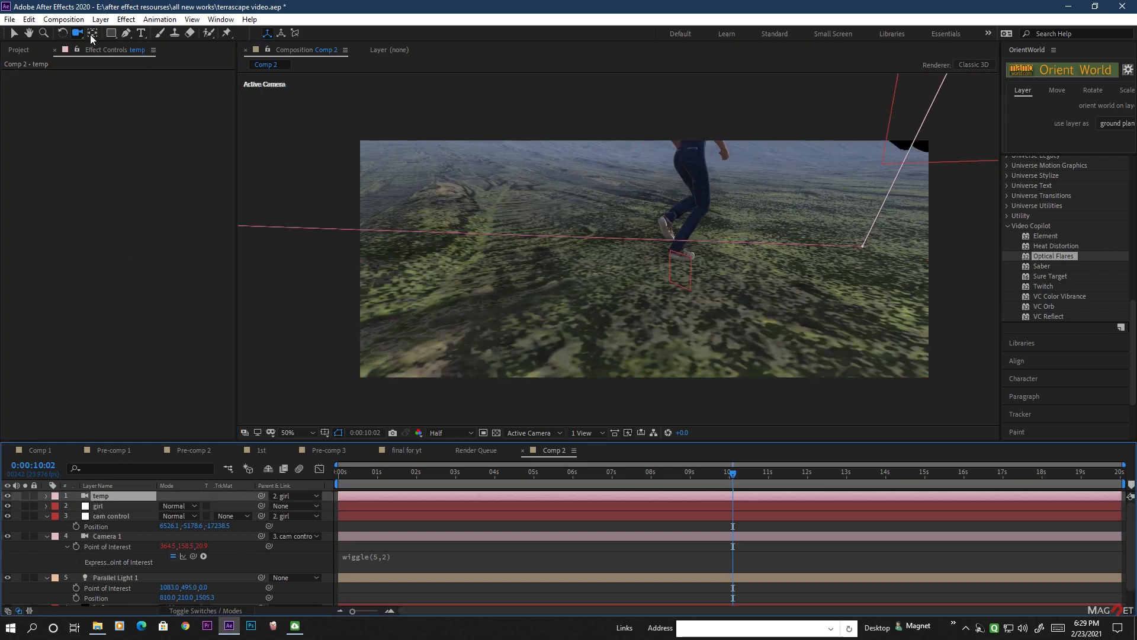
{"action": "left_click", "coordinate": [100, 19]}
{"action": "mouse_move", "coordinate": [124, 33]}
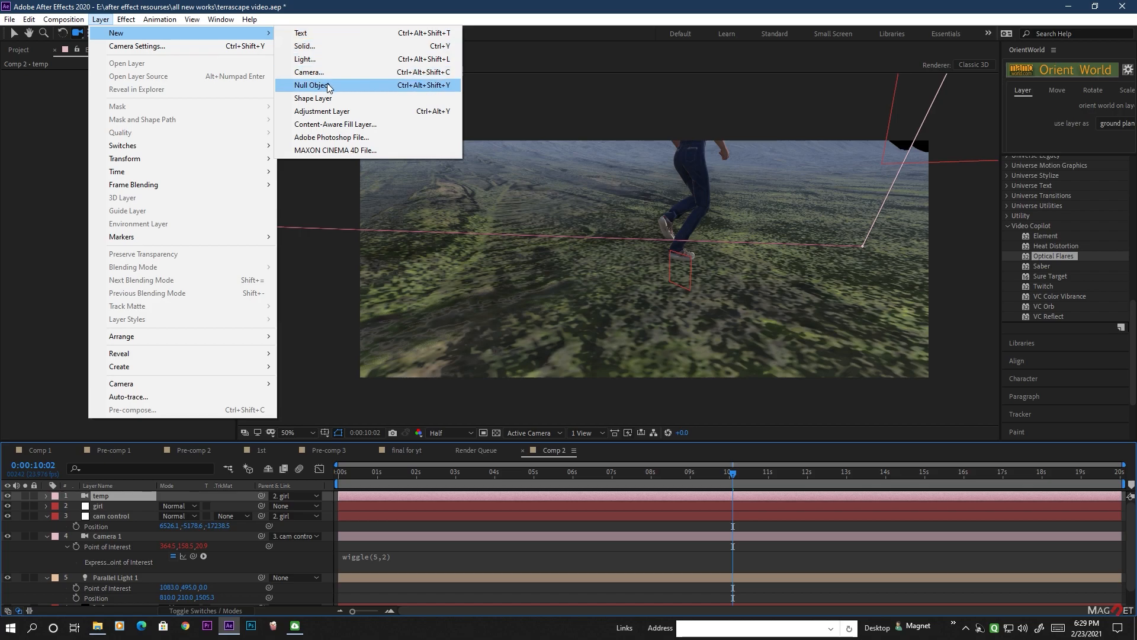
{"action": "left_click", "coordinate": [327, 87]}
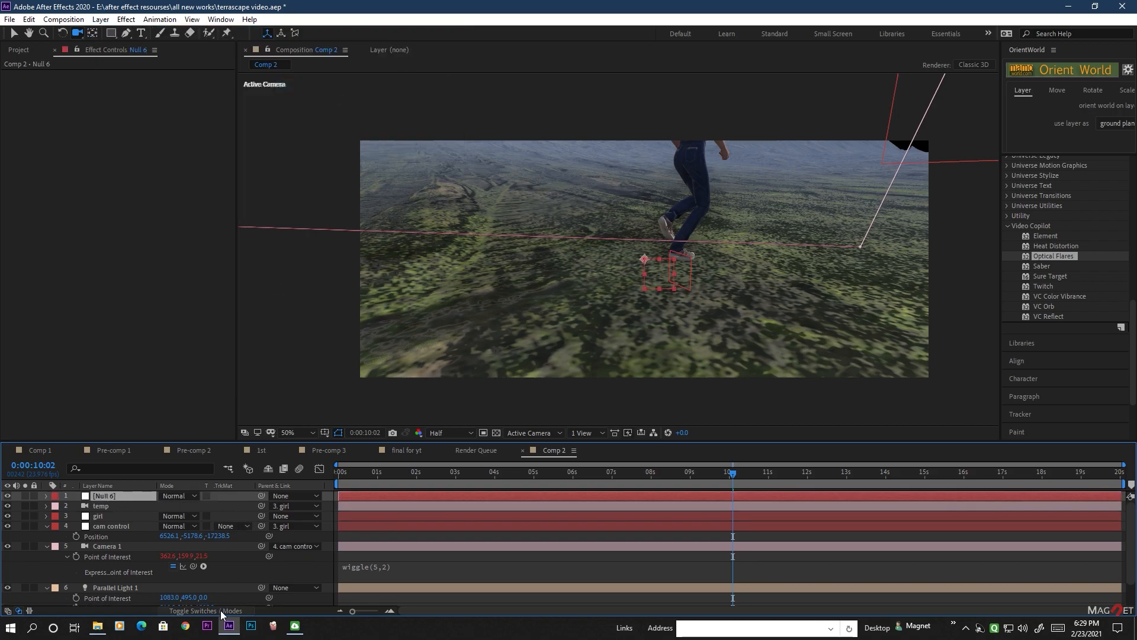
{"action": "key", "text": "F4"}
{"action": "left_click", "coordinate": [225, 496]}
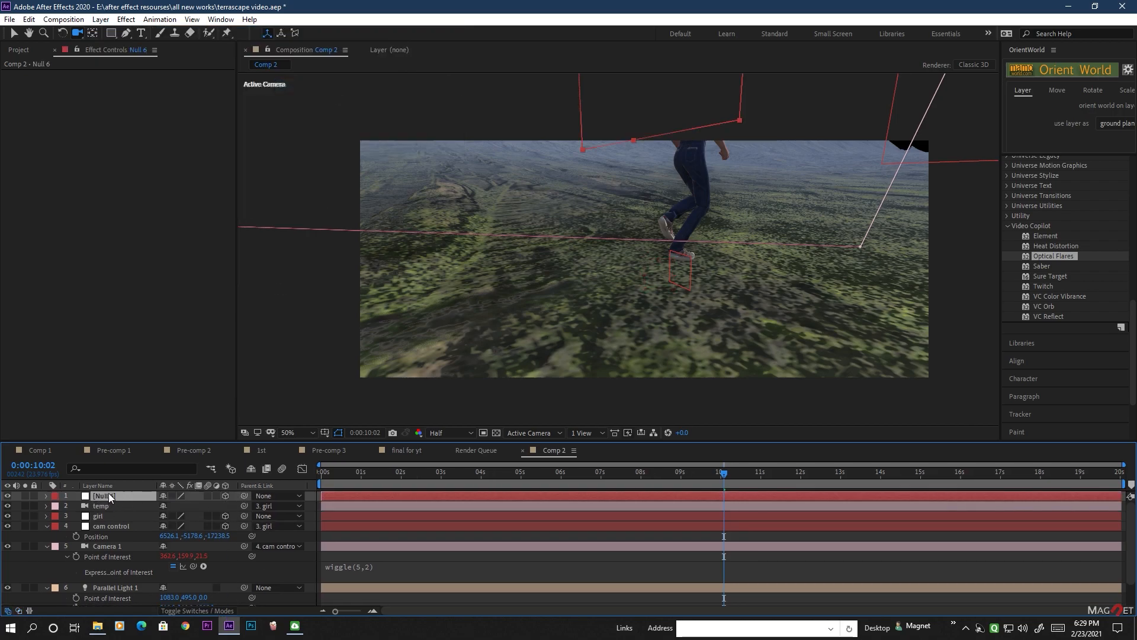
{"action": "key", "text": "Return"}
{"action": "type", "text": "te"}
{"action": "left_click", "coordinate": [137, 524]}
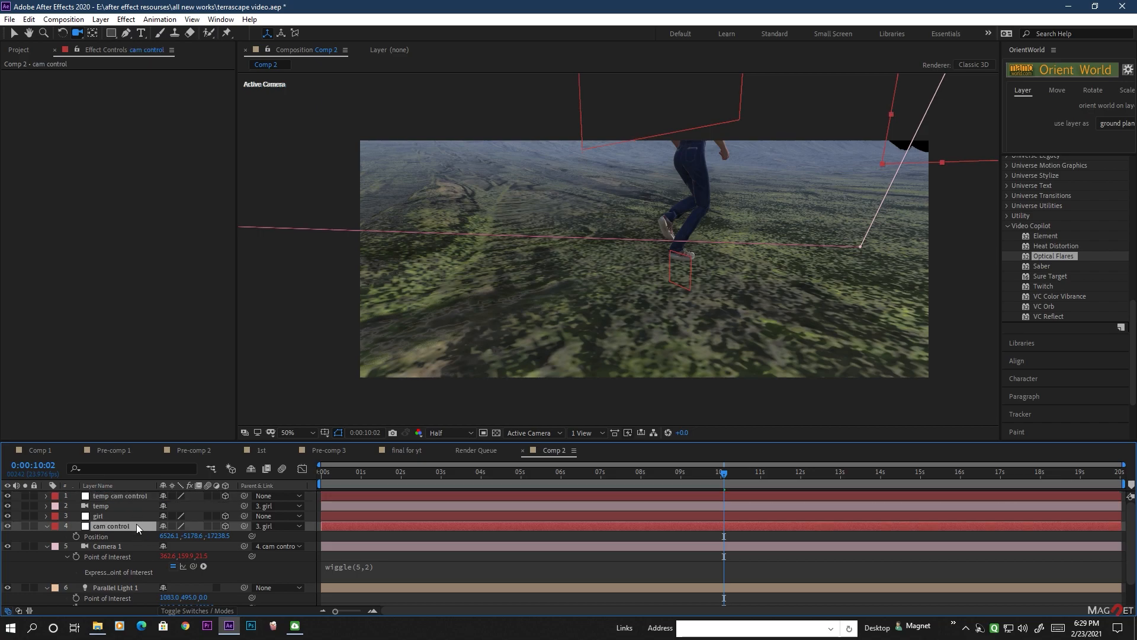
Unparent the temp camera from the girl null and parent it to temp cam control.
{"action": "left_click", "coordinate": [112, 505]}
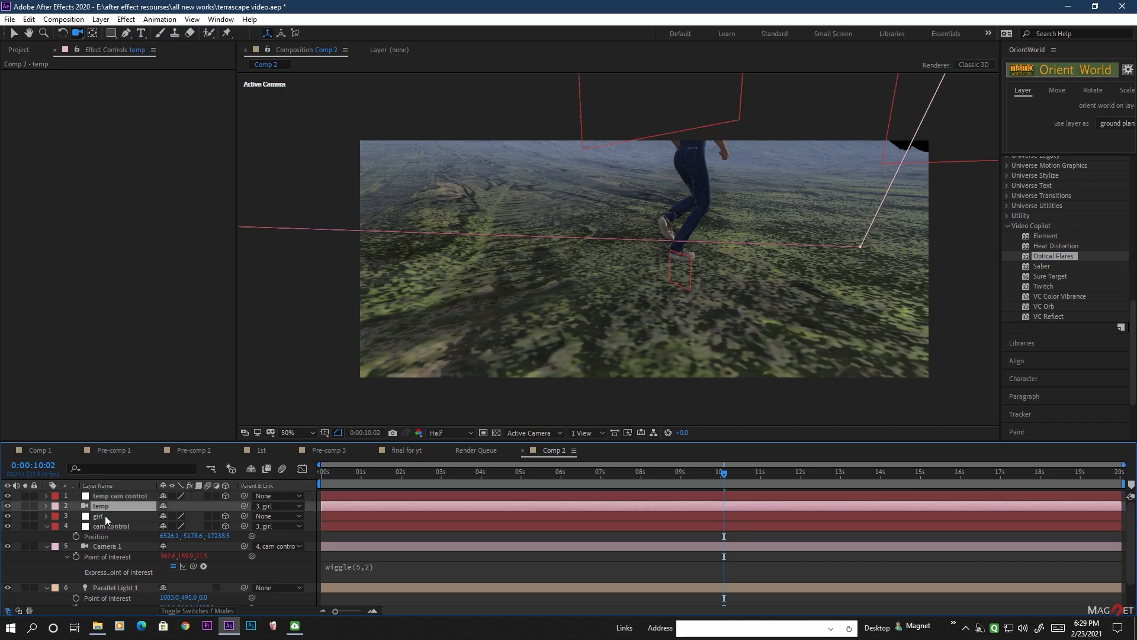
{"action": "left_click", "coordinate": [105, 516]}
{"action": "left_click", "coordinate": [272, 505]}
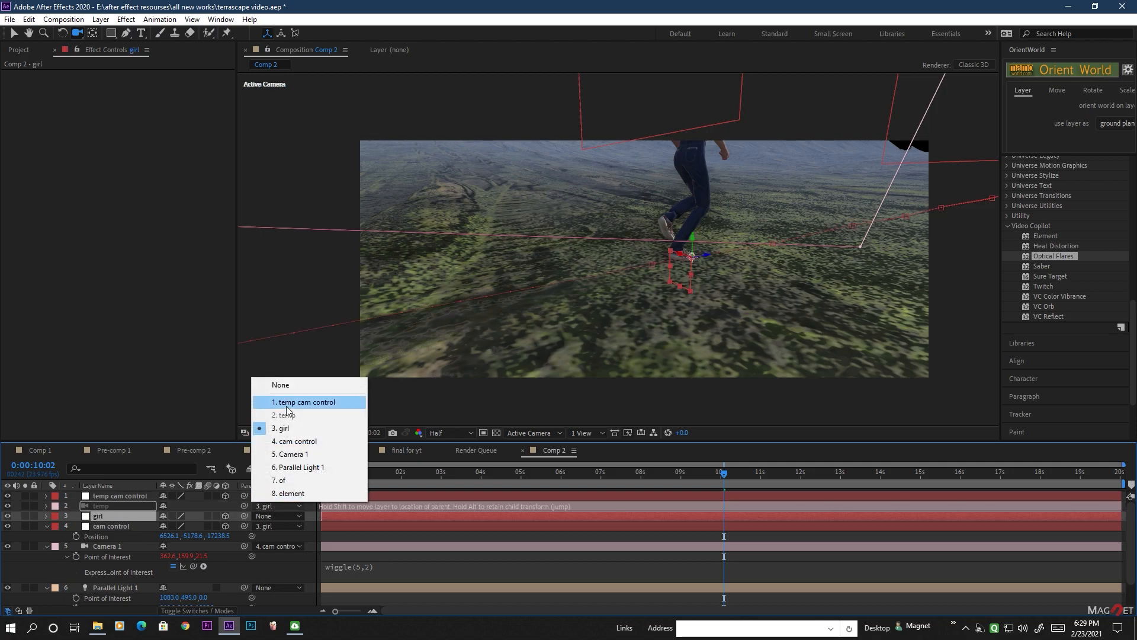
{"action": "left_click", "coordinate": [278, 385]}
{"action": "left_click", "coordinate": [108, 507]}
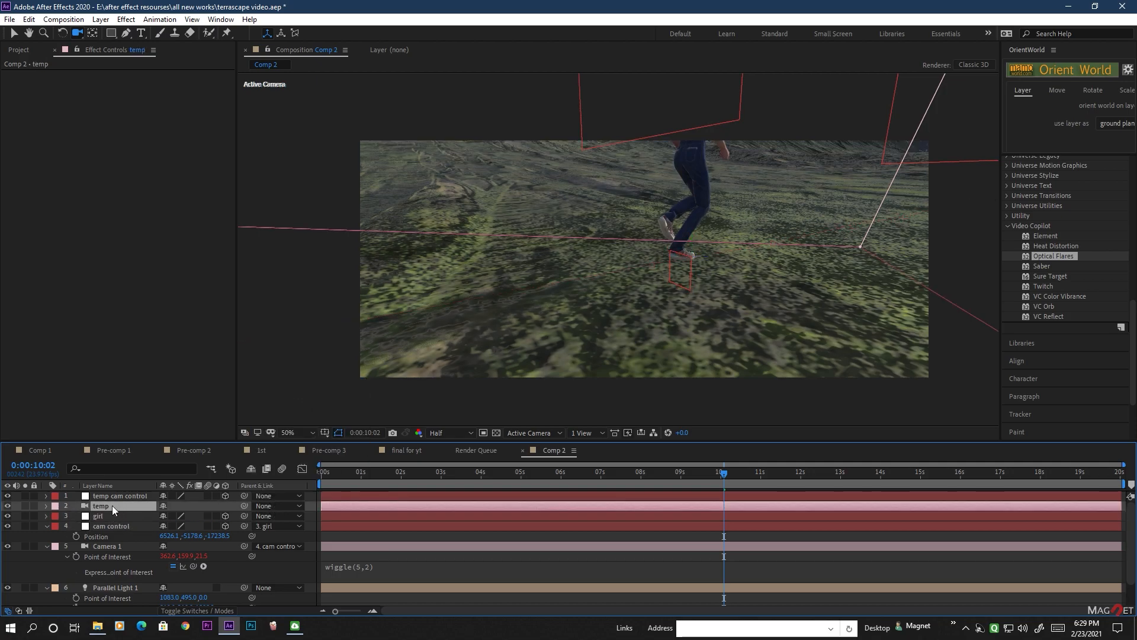
{"action": "left_click_drag", "start_coordinate": [244, 506], "coordinate": [125, 495]}
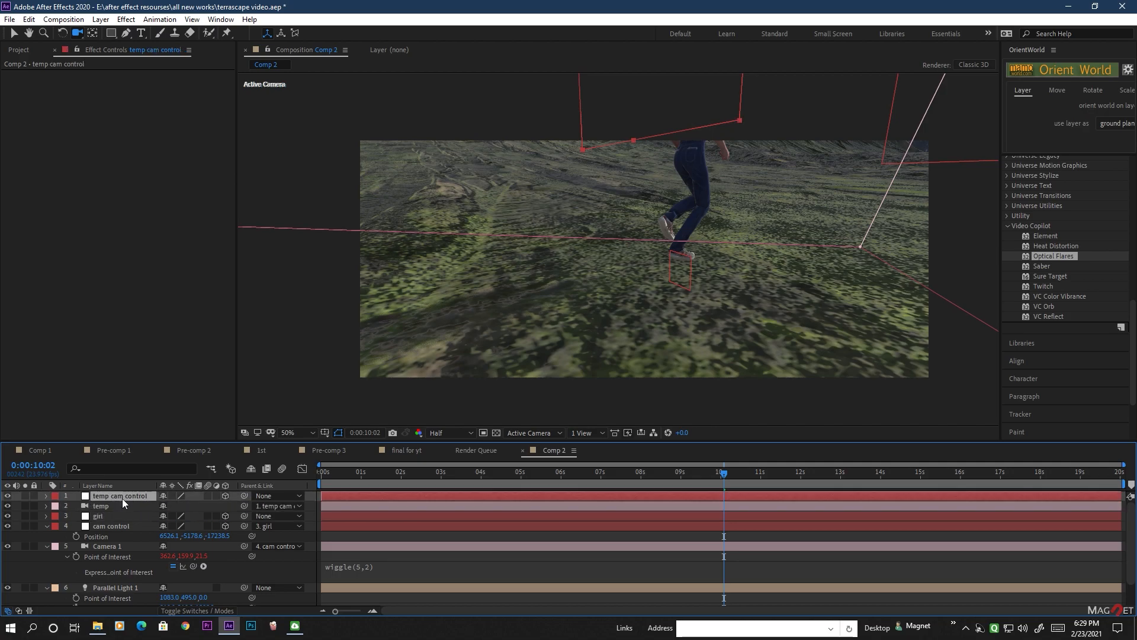
Set temp cam control's position to 960, 393, 4 and try out its Y rotation.
{"action": "key", "text": "p"}
{"action": "mouse_move", "coordinate": [187, 506]}
{"action": "left_mouse_down"}
{"action": "mouse_move", "coordinate": [175, 525]}
{"action": "mouse_move", "coordinate": [209, 508]}
{"action": "left_mouse_up"}
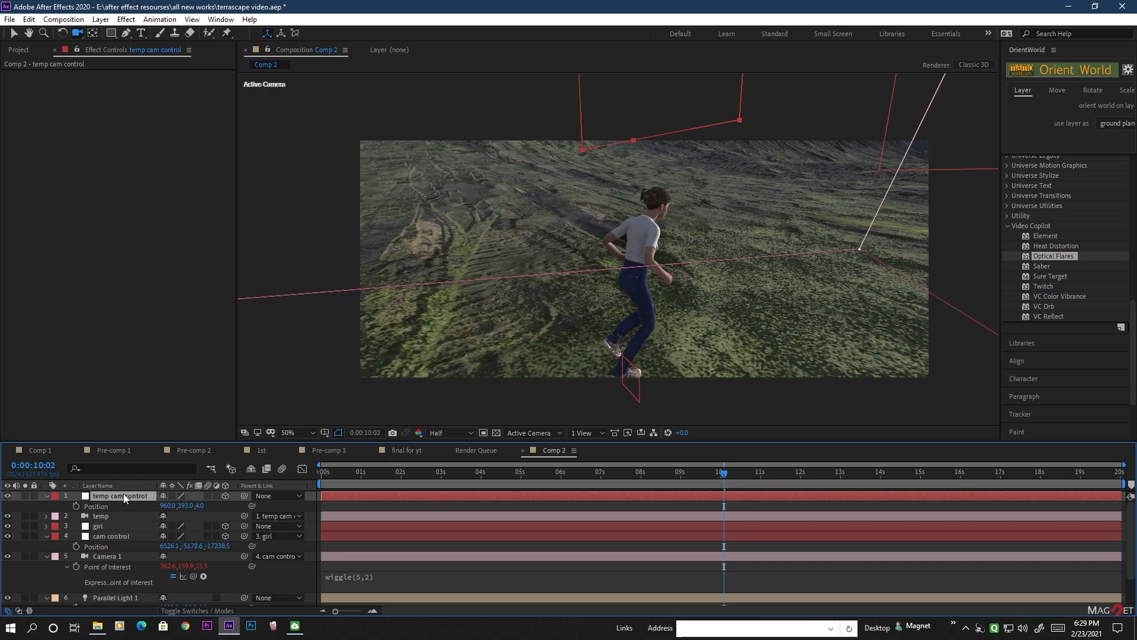
{"action": "key", "text": "r"}
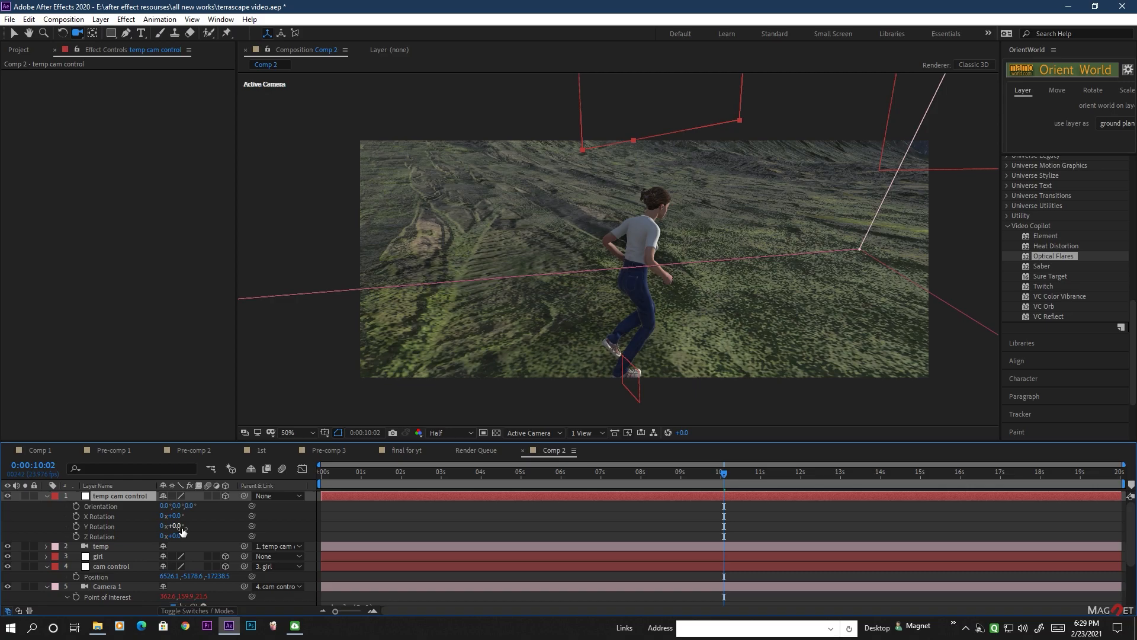
{"action": "left_click_drag", "start_coordinate": [181, 525], "coordinate": [184, 533]}
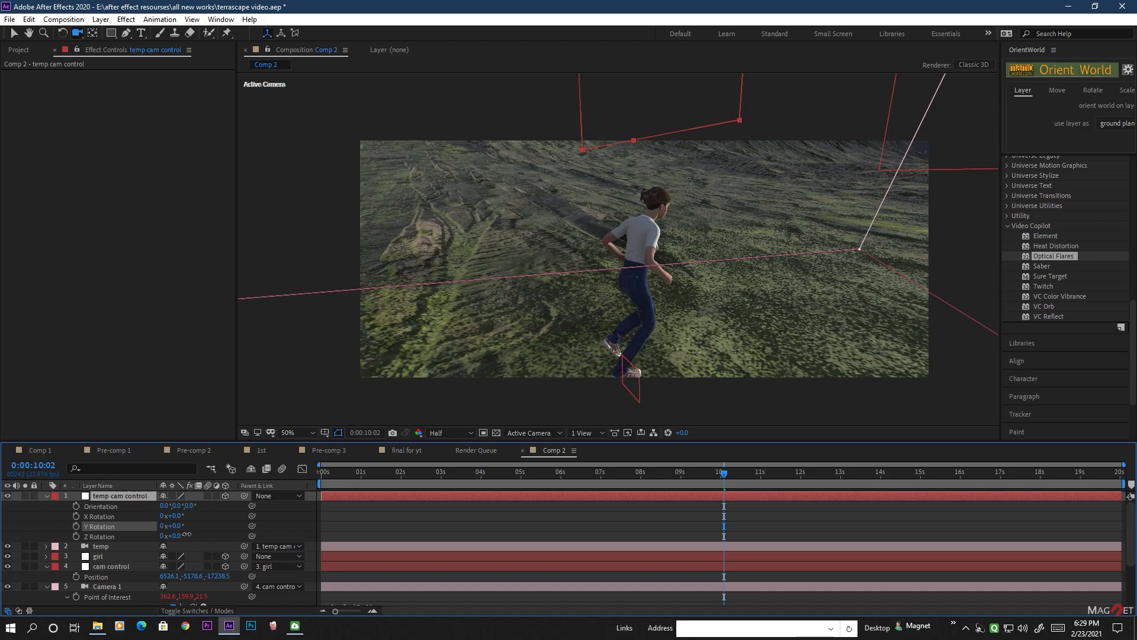
{"action": "left_click", "coordinate": [47, 497]}
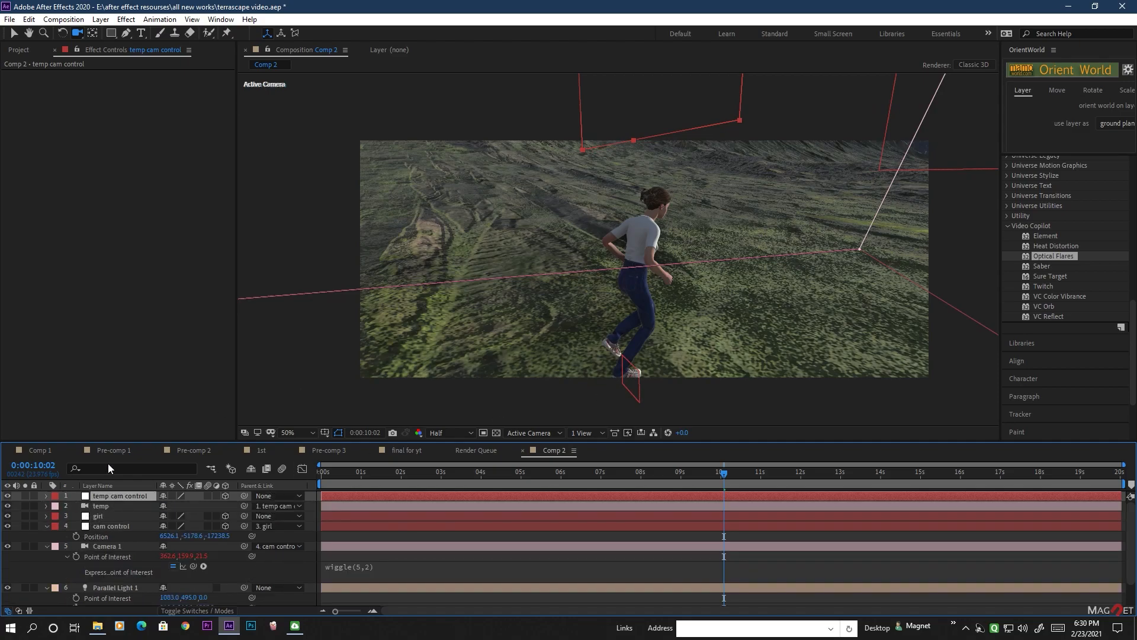
Add another null object above the temp camera, rename it master and make it a 3D layer.
{"action": "left_click_drag", "start_coordinate": [587, 238], "coordinate": [620, 325]}
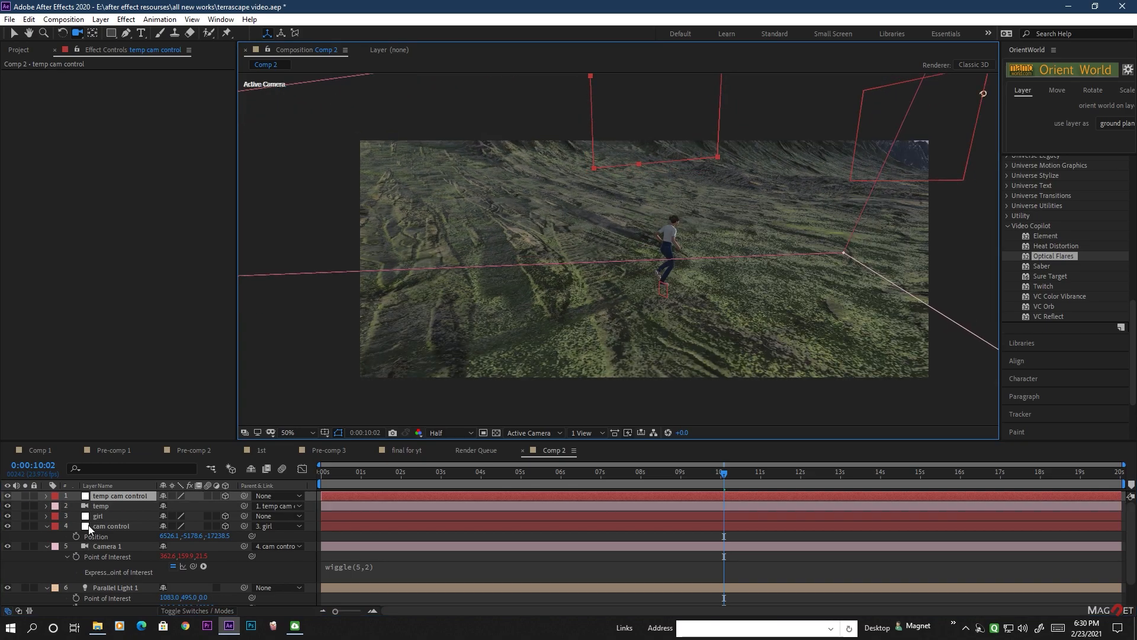
{"action": "left_click", "coordinate": [101, 506]}
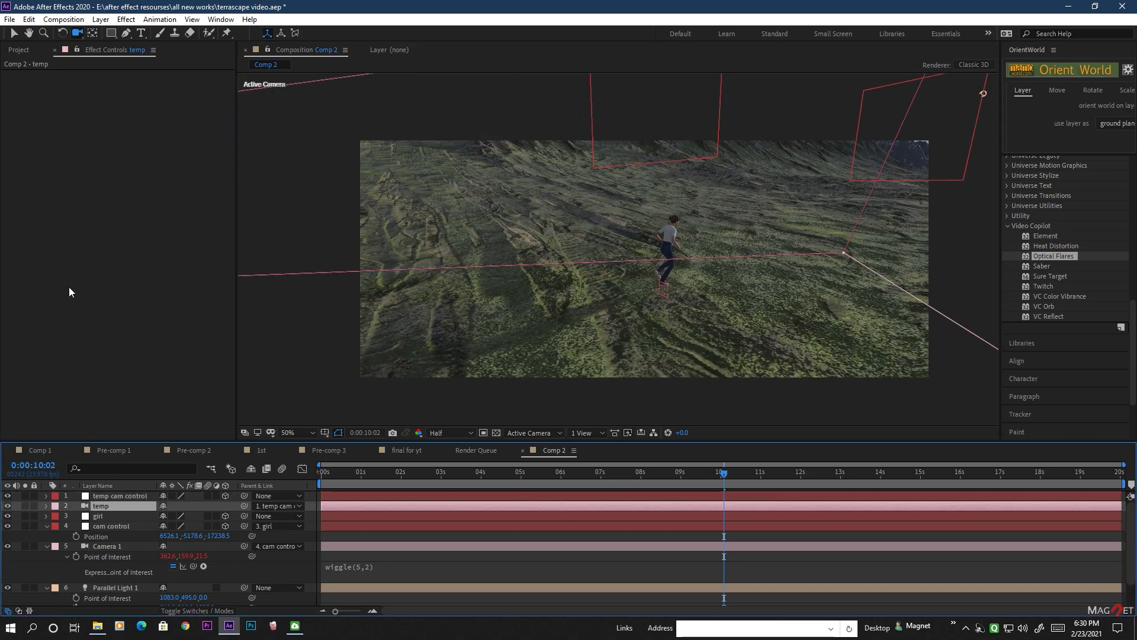
{"action": "left_click", "coordinate": [101, 19]}
{"action": "mouse_move", "coordinate": [118, 33]}
{"action": "left_click", "coordinate": [312, 84]}
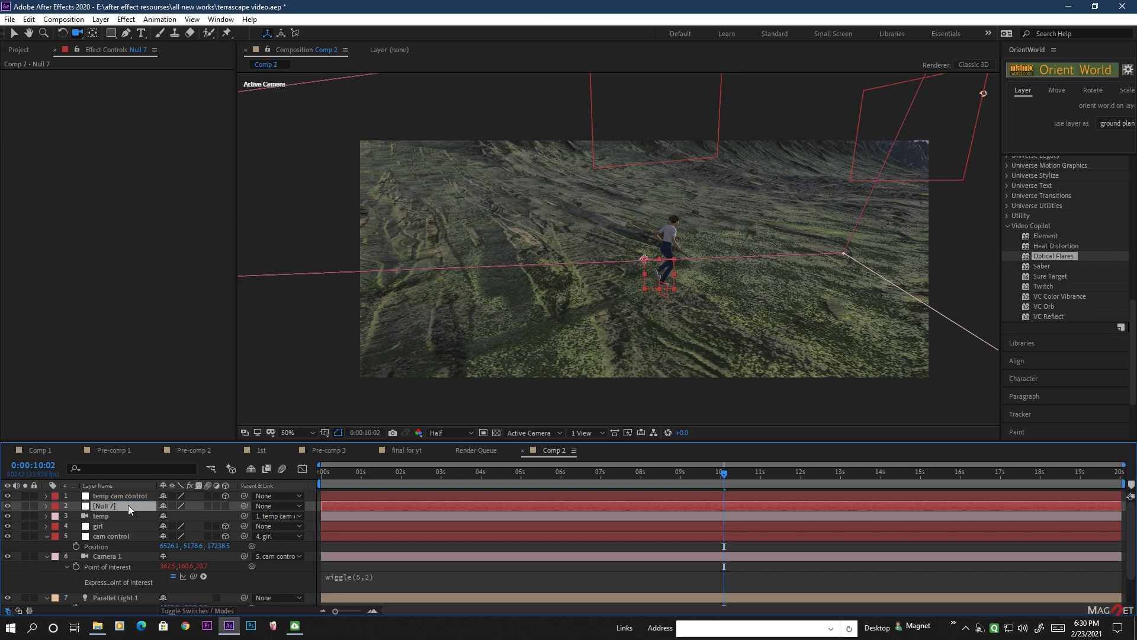
{"action": "type", "text": "master"}
{"action": "left_click", "coordinate": [132, 536]}
{"action": "left_click", "coordinate": [100, 507]}
{"action": "left_click", "coordinate": [225, 505]}
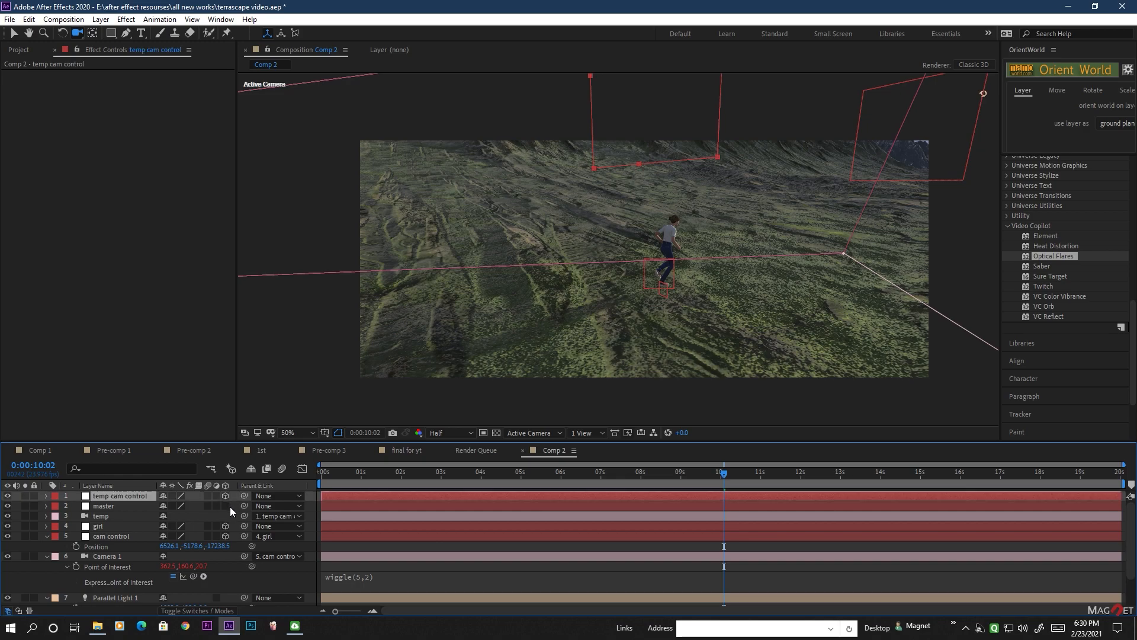
Show the position of the girl and master nulls and copy girl's X position, 1101.3, to master.
{"action": "left_click", "coordinate": [104, 504]}
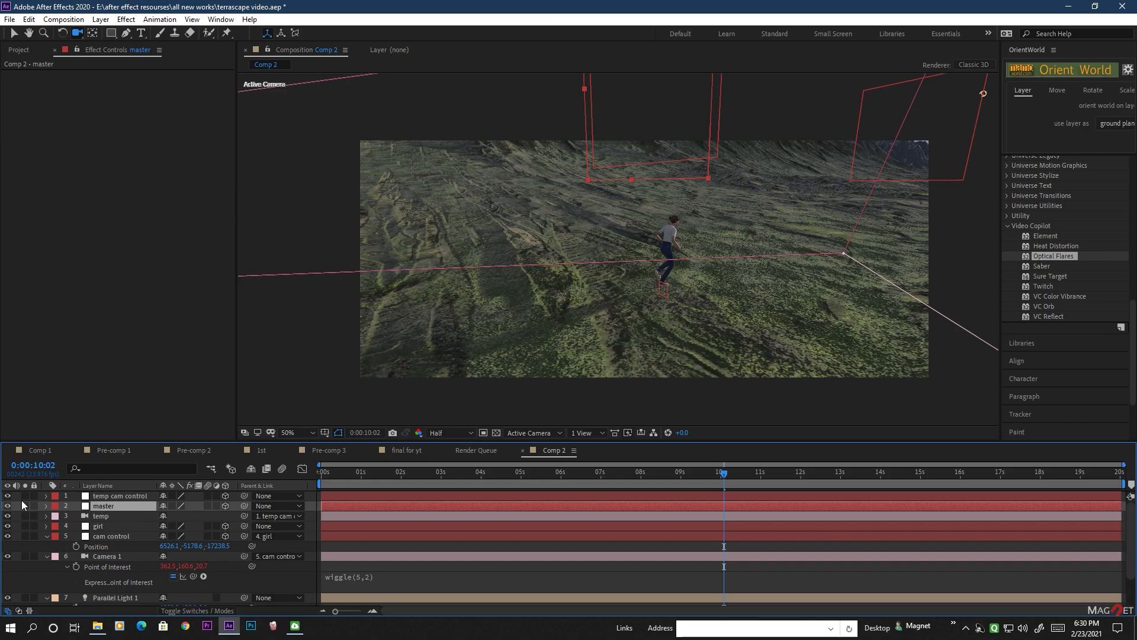
{"action": "left_click", "coordinate": [109, 526]}
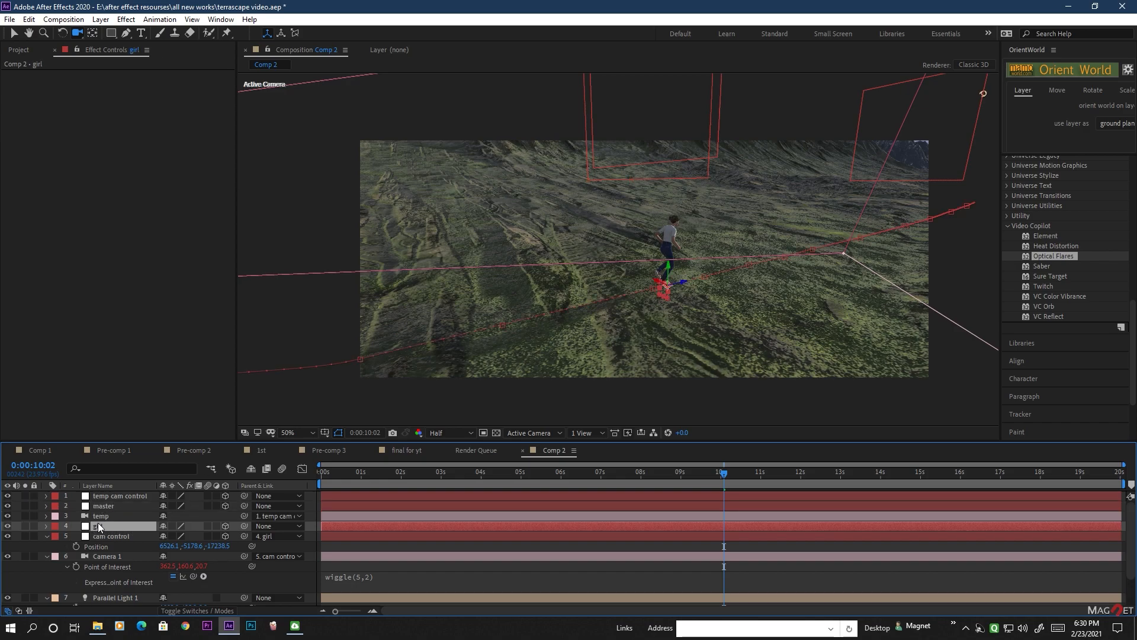
{"action": "key", "text": "p"}
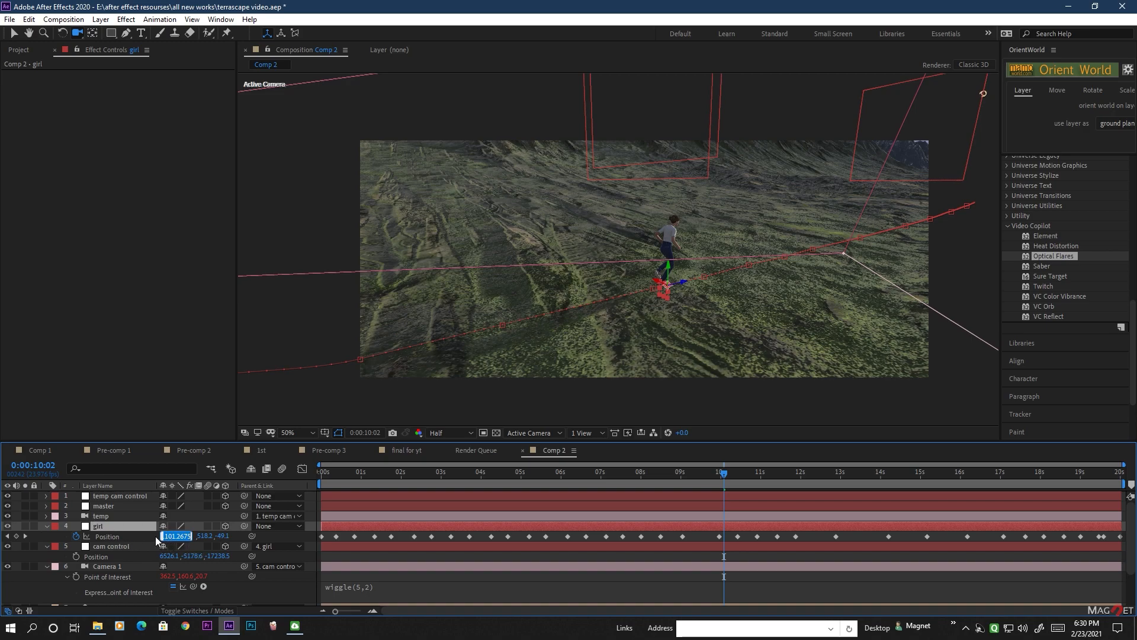
{"action": "left_click", "coordinate": [103, 505]}
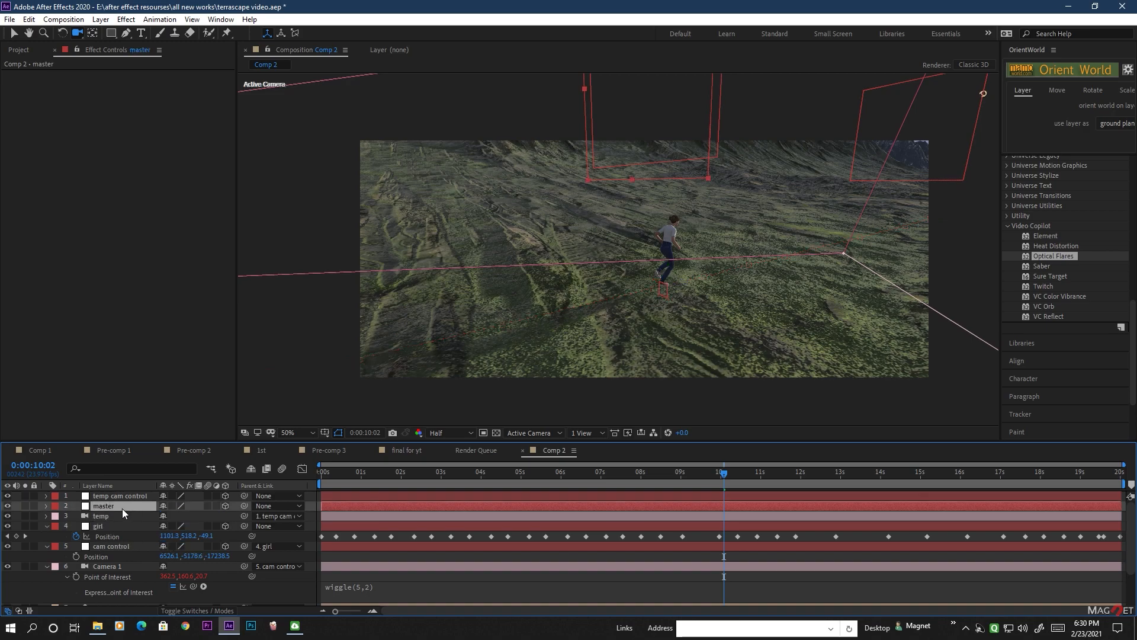
{"action": "key", "text": "p"}
{"action": "left_click", "coordinate": [167, 515]}
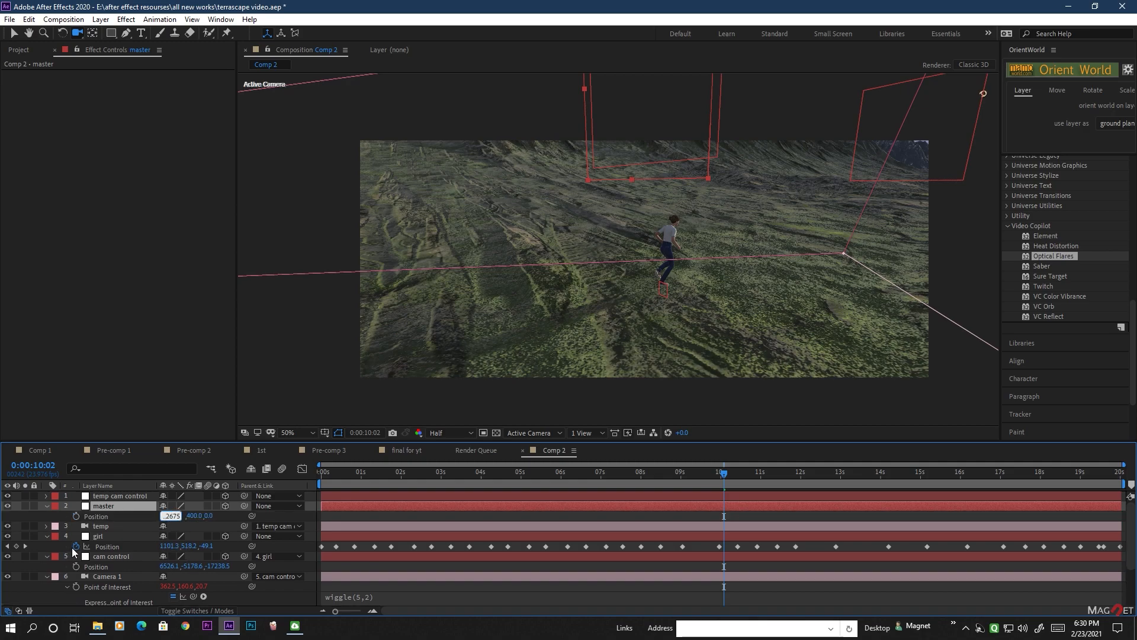
{"action": "left_click", "coordinate": [111, 546]}
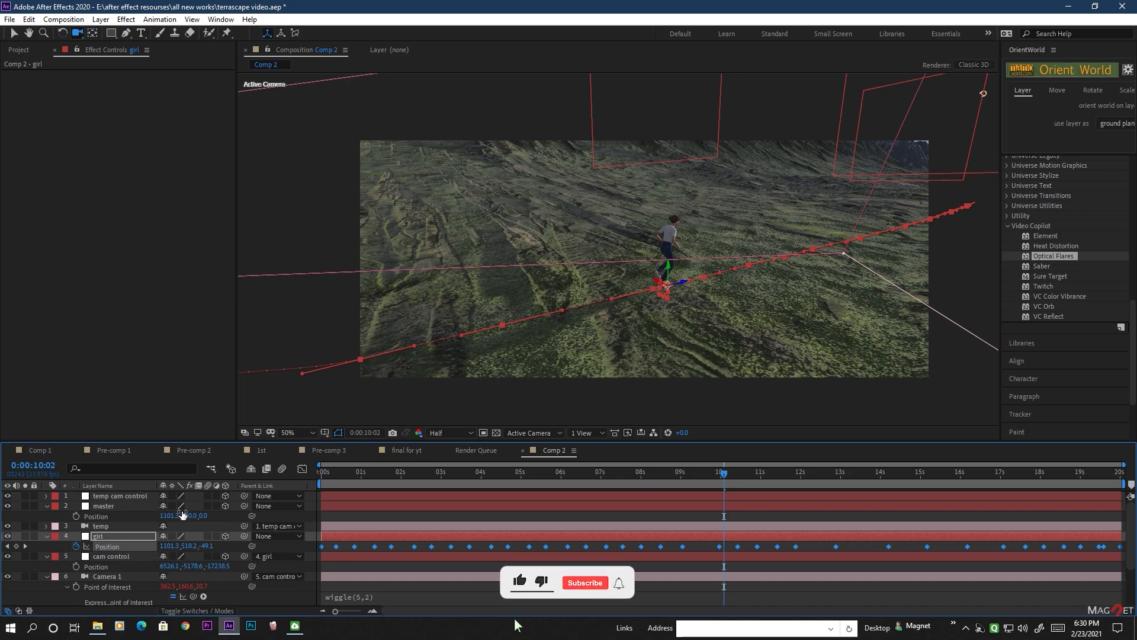
Copy the girl null's Y and Z position values, 518.2 and -49.1, to the master null.
{"action": "left_click", "coordinate": [188, 546]}
{"action": "key", "text": "ctrl+c"}
{"action": "left_click", "coordinate": [191, 516]}
{"action": "key", "text": "ctrl+v"}
{"action": "left_click", "coordinate": [219, 581]}
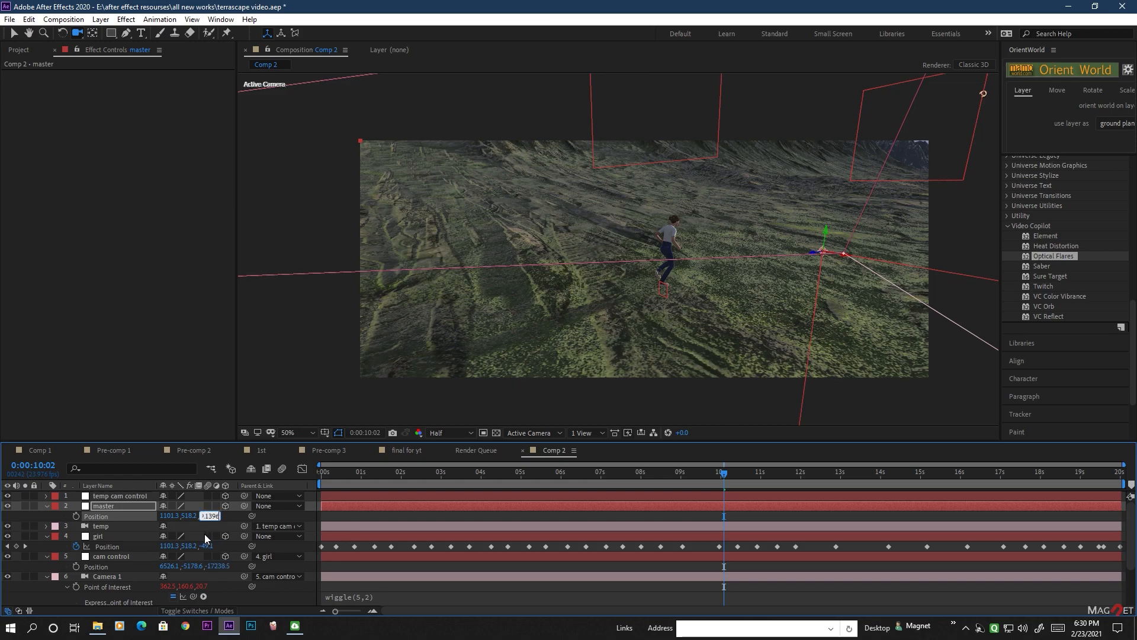
{"action": "left_click", "coordinate": [233, 517]}
{"action": "left_click", "coordinate": [127, 504]}
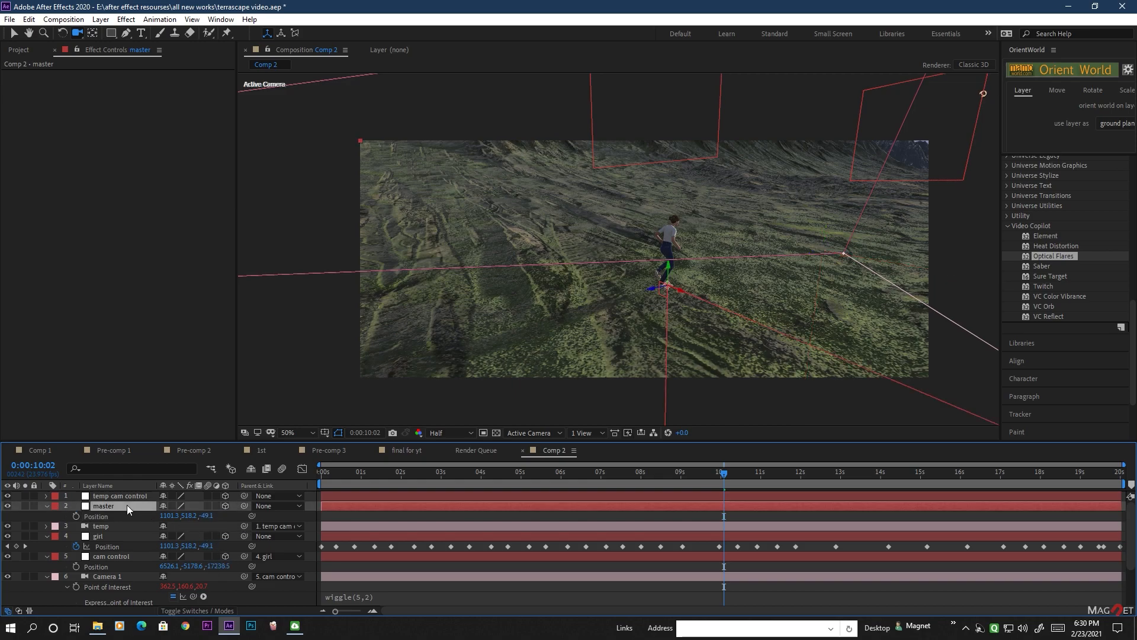
Parent the master null to the girl null.
{"action": "key", "text": "period"}
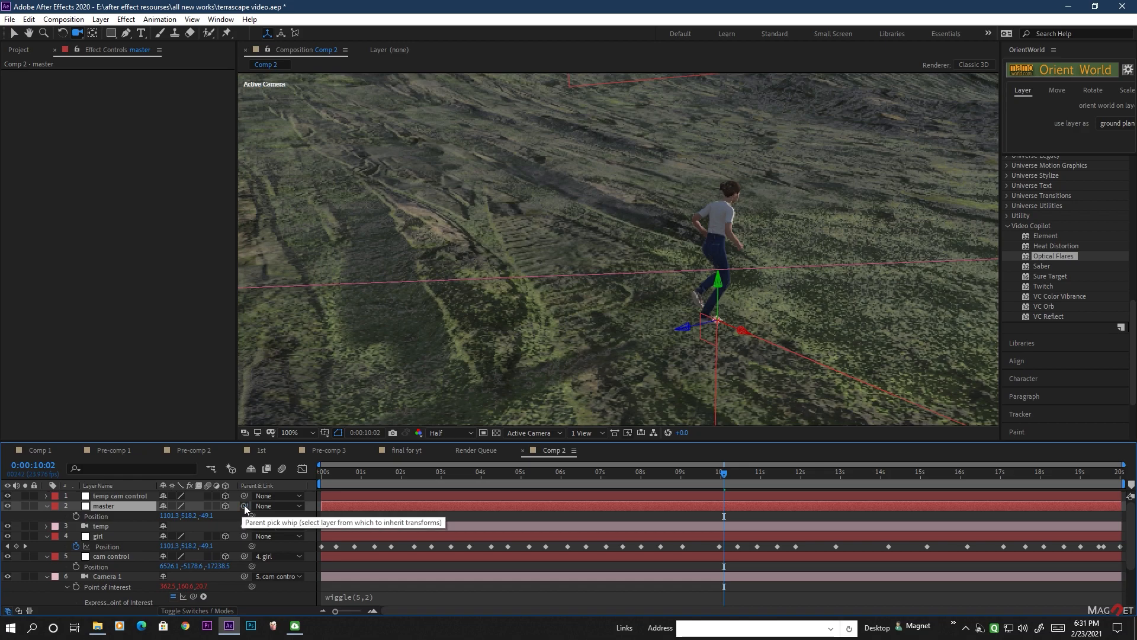
{"action": "left_click_drag", "start_coordinate": [245, 506], "coordinate": [103, 539]}
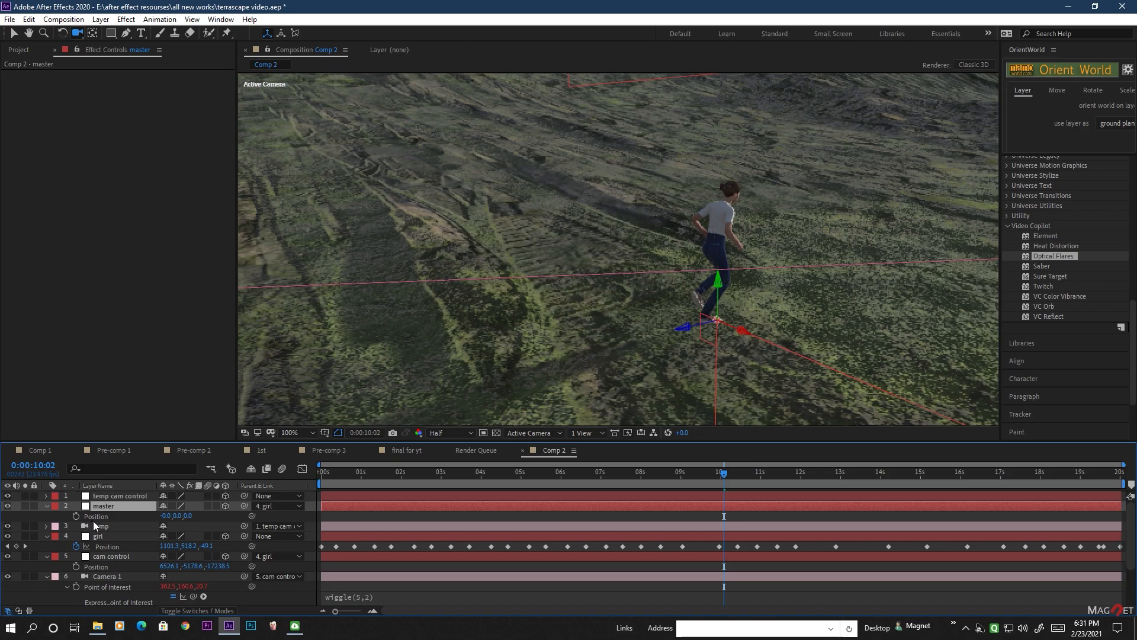
{"action": "left_click", "coordinate": [97, 537]}
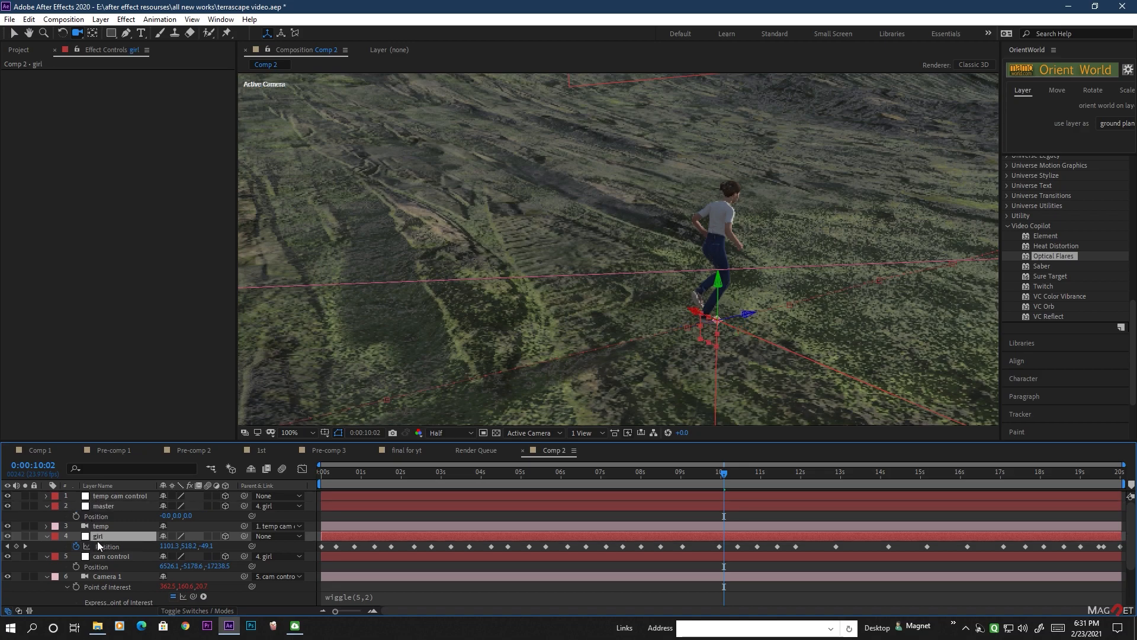
{"action": "left_click", "coordinate": [103, 507]}
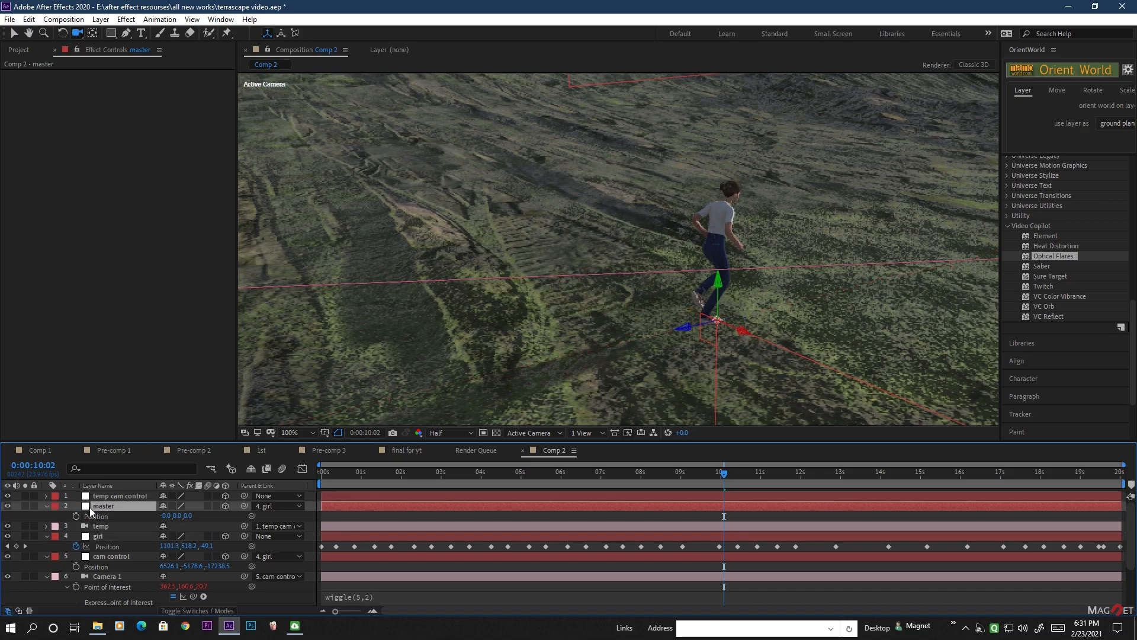
{"action": "left_click", "coordinate": [101, 537]}
{"action": "left_click", "coordinate": [102, 507]}
Parent the temp cam control null to the master null.
{"action": "left_click", "coordinate": [114, 495]}
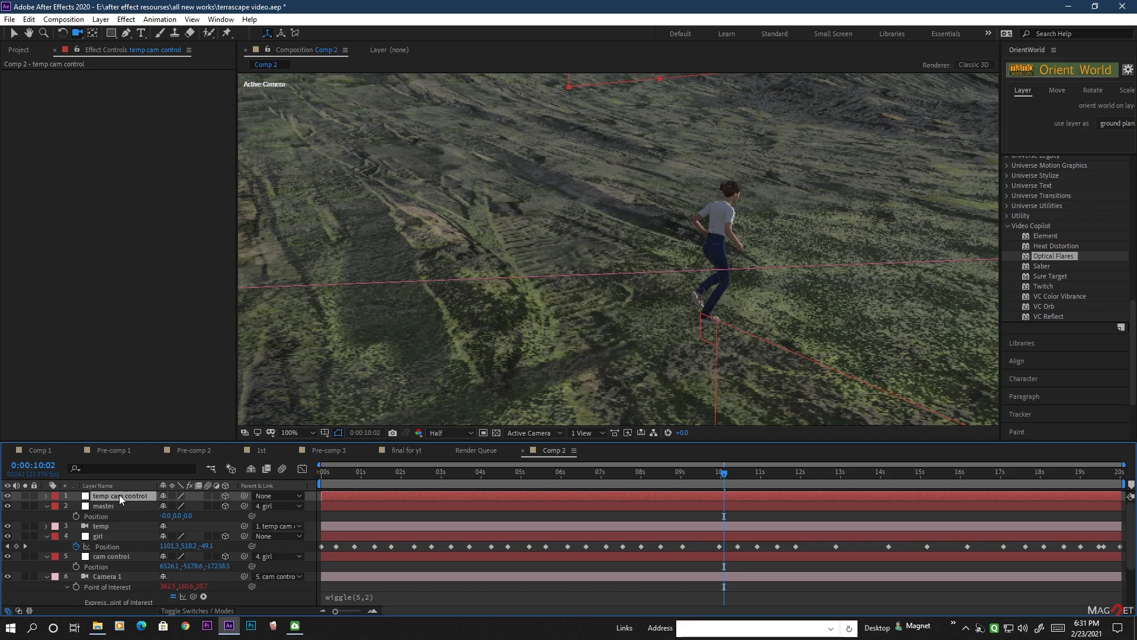
{"action": "left_click", "coordinate": [105, 527]}
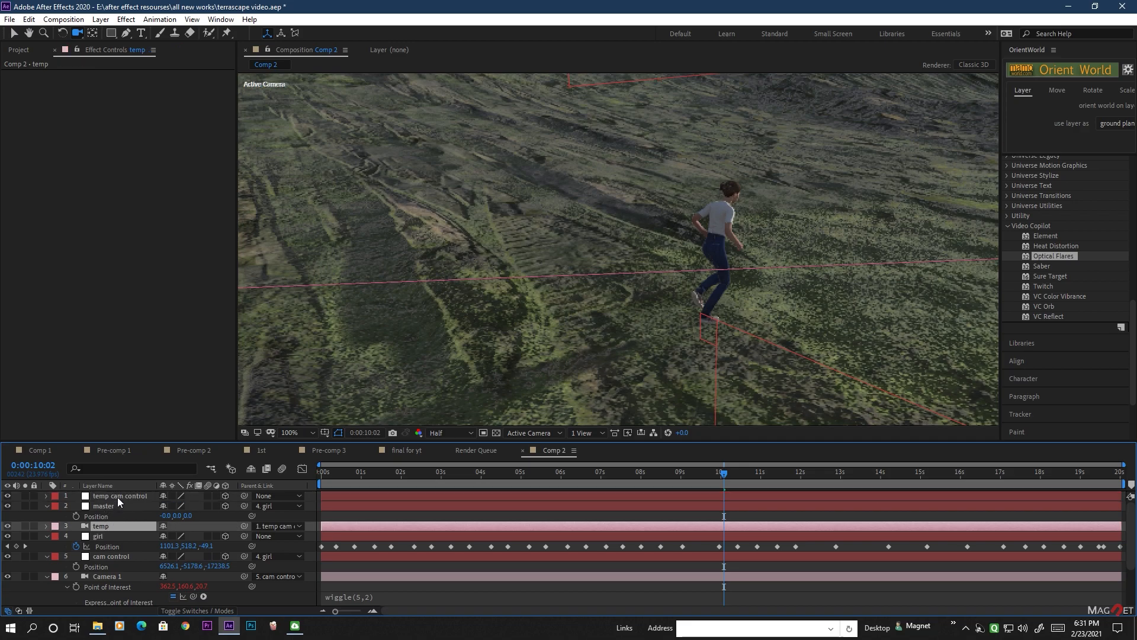
{"action": "left_click", "coordinate": [117, 496]}
{"action": "left_click_drag", "start_coordinate": [245, 496], "coordinate": [116, 507]}
{"action": "left_click", "coordinate": [107, 506]}
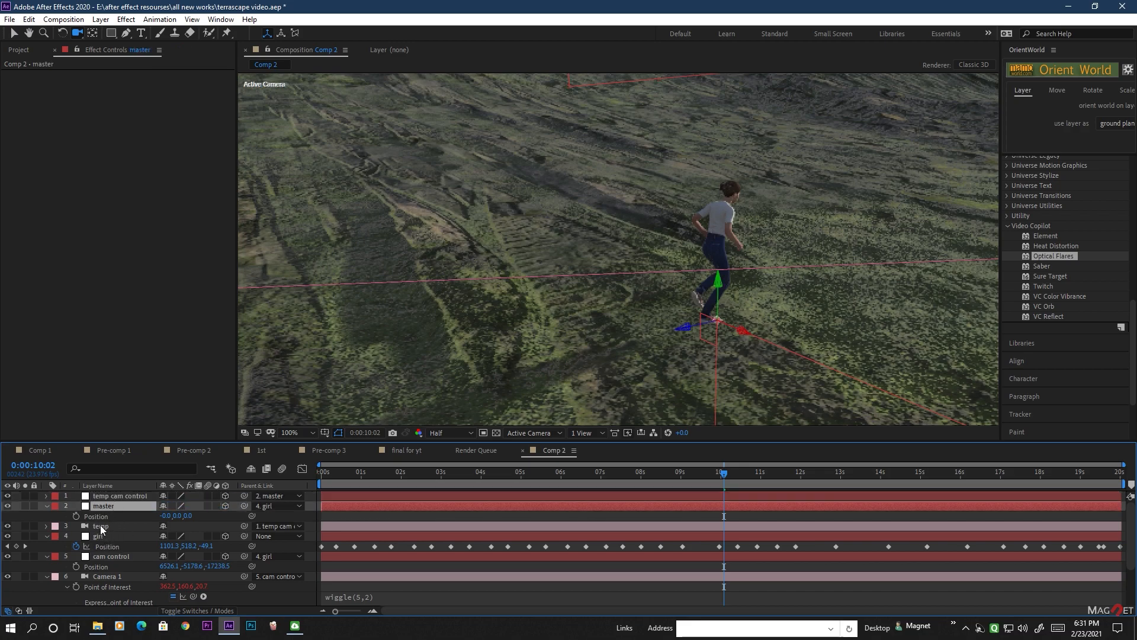
Move the girl layer above the temp camera and collapse the properties of master and girl.
{"action": "left_click", "coordinate": [118, 525]}
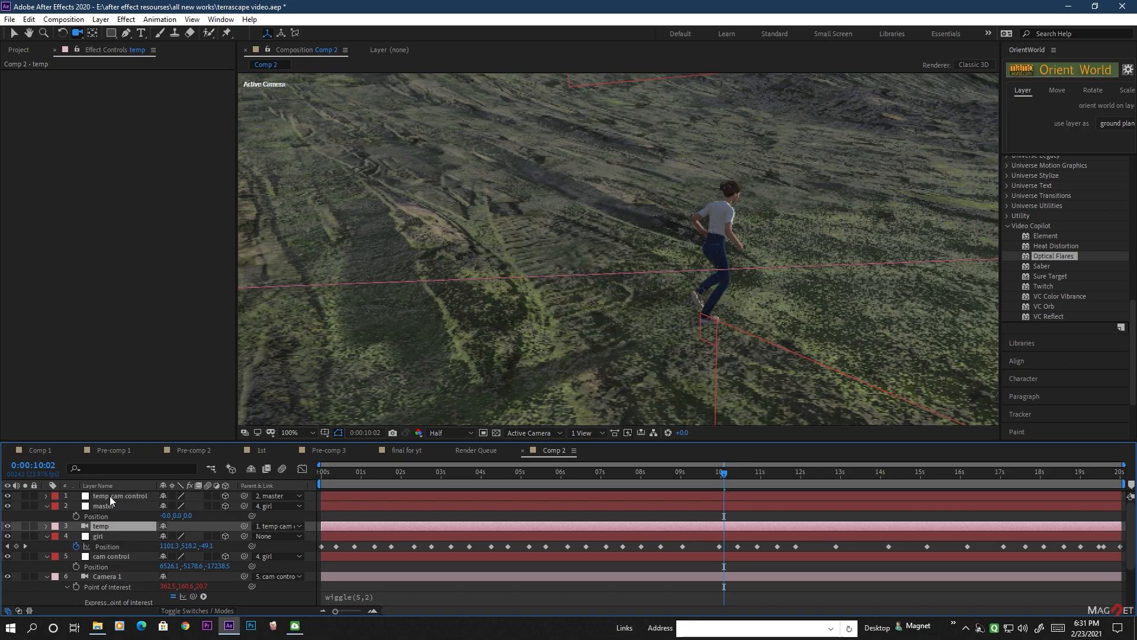
{"action": "left_click", "coordinate": [109, 495]}
{"action": "left_click", "coordinate": [105, 524]}
{"action": "left_click_drag", "start_coordinate": [101, 537], "coordinate": [106, 520]}
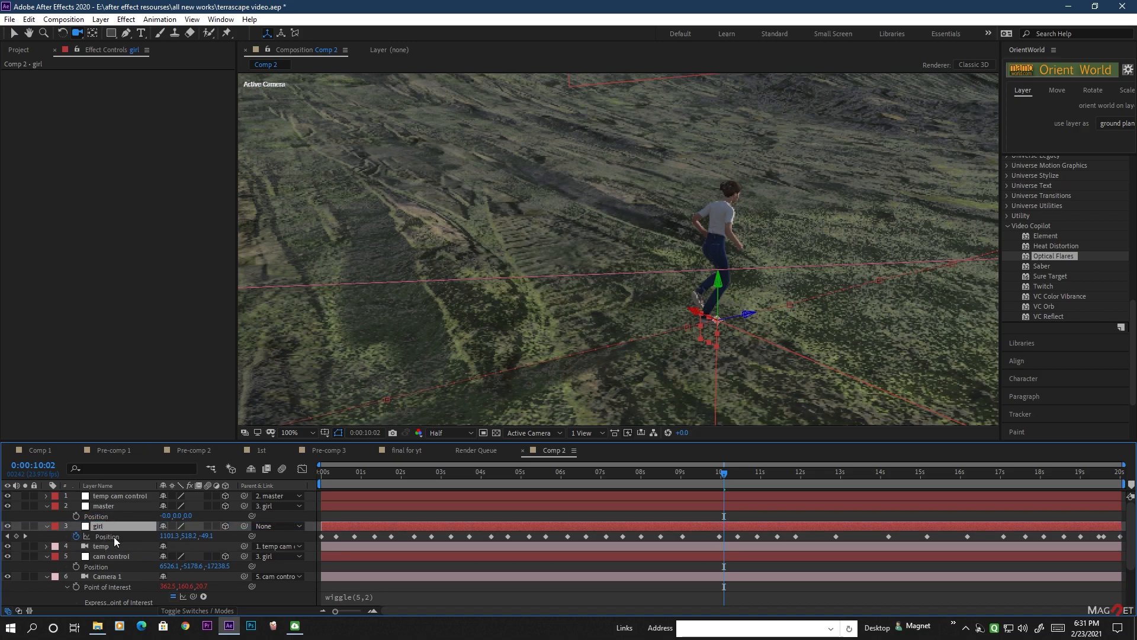
{"action": "left_click", "coordinate": [47, 505]}
{"action": "left_click", "coordinate": [47, 516]}
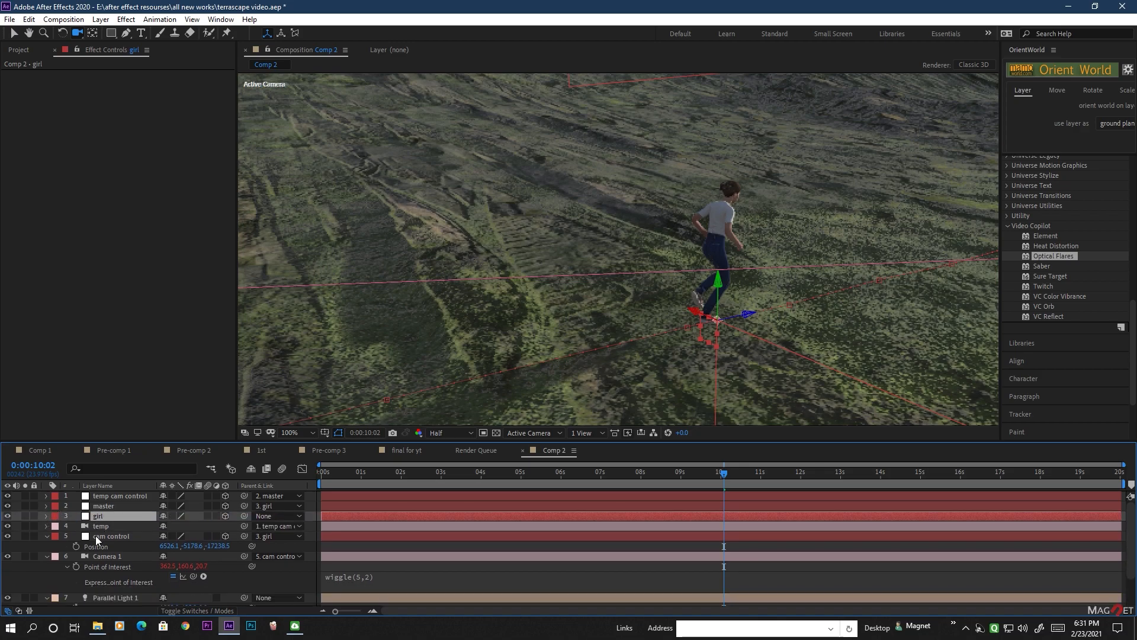
{"action": "left_click", "coordinate": [100, 526]}
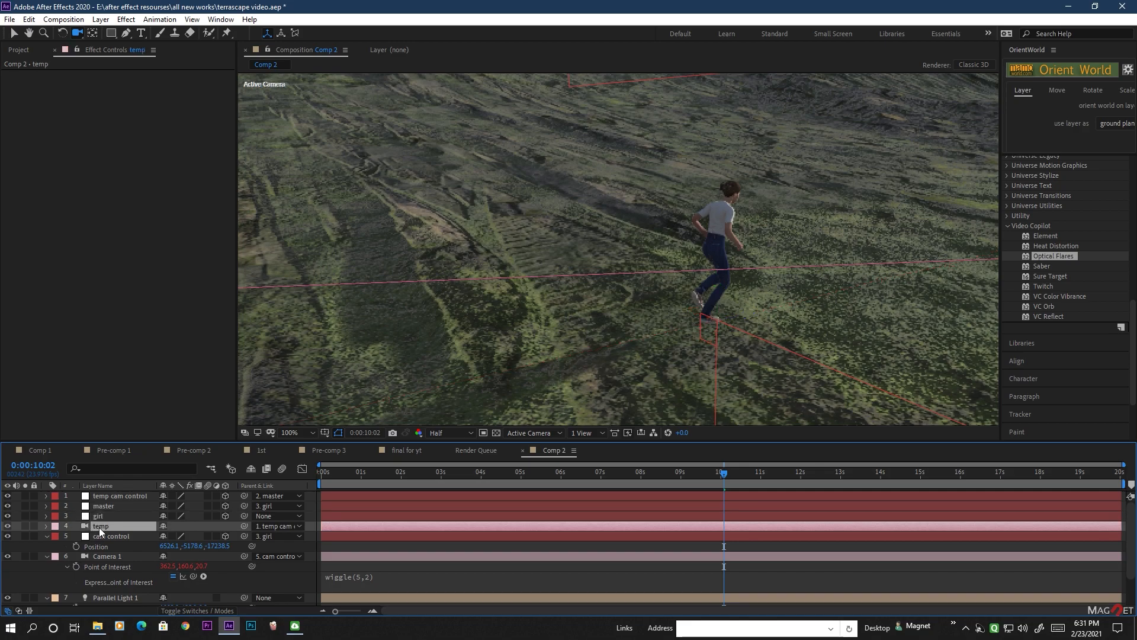
{"action": "left_click", "coordinate": [126, 495]}
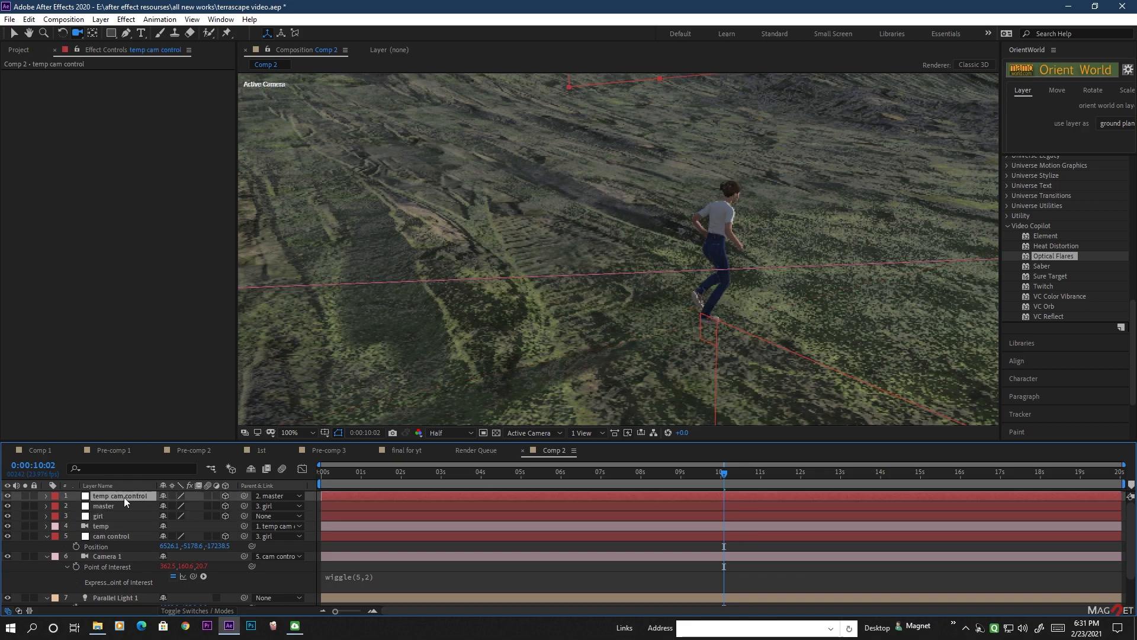
{"action": "left_click", "coordinate": [103, 505]}
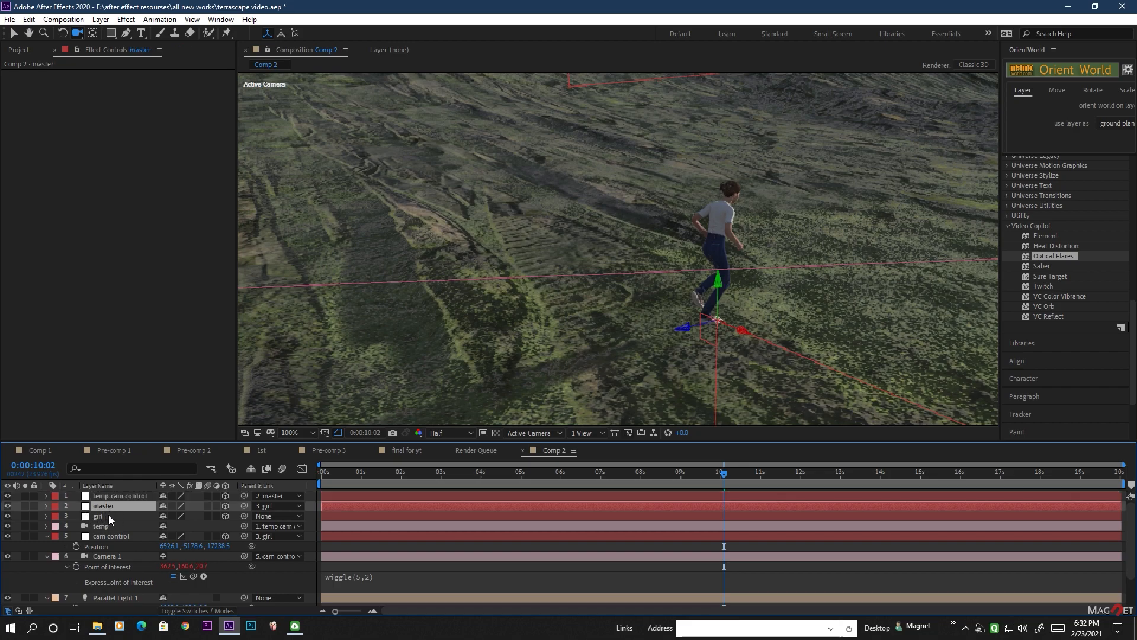
{"action": "left_click", "coordinate": [109, 515]}
{"action": "left_click", "coordinate": [114, 508]}
Set the master null's Y rotation to 112° so the camera views the girl from the other side.
{"action": "left_click_drag", "start_coordinate": [382, 471], "coordinate": [472, 476]}
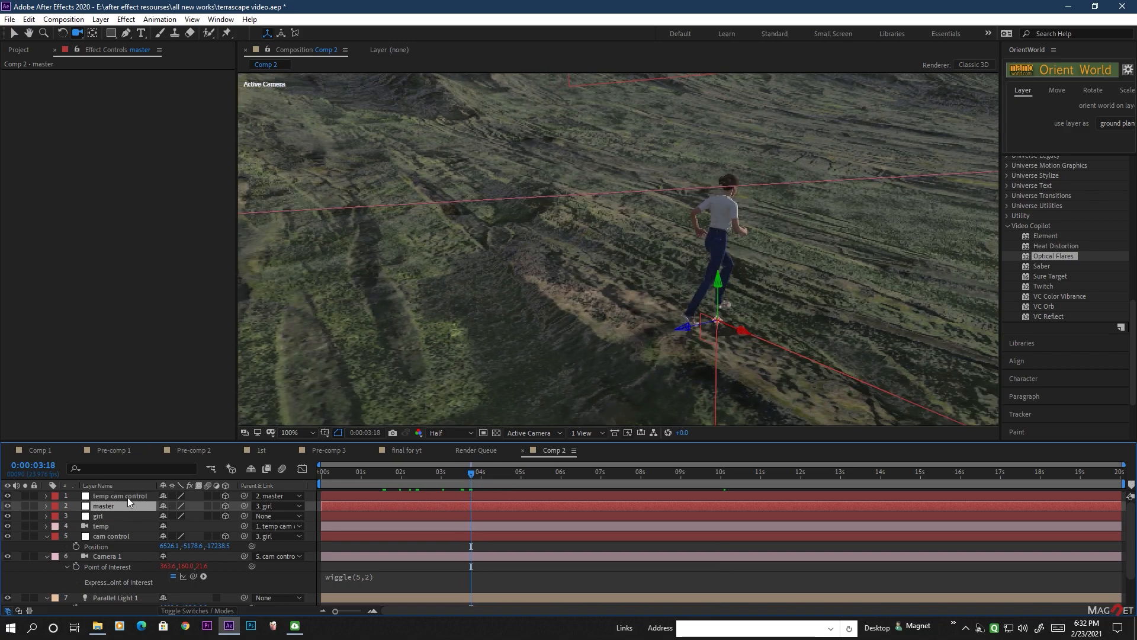
{"action": "left_click", "coordinate": [128, 497]}
{"action": "left_click", "coordinate": [126, 506]}
{"action": "key", "text": "r"}
{"action": "left_click_drag", "start_coordinate": [174, 536], "coordinate": [252, 539]}
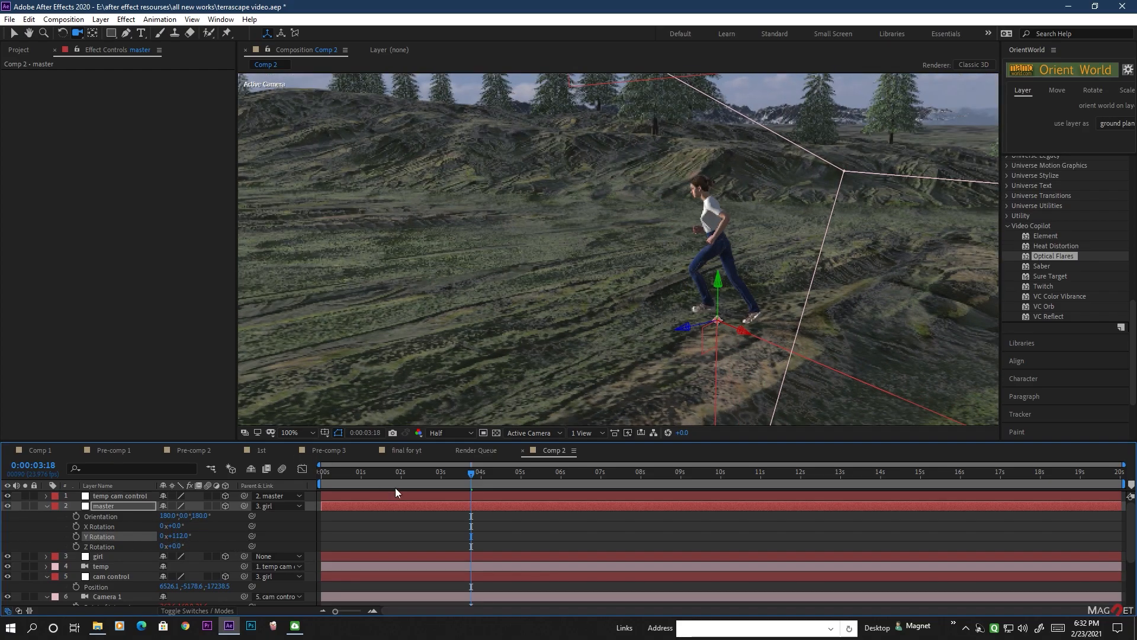
Keyframe master's Y rotation from 112° at the start of the composition to -27° at 10 seconds.
{"action": "left_click_drag", "start_coordinate": [393, 474], "coordinate": [308, 494]}
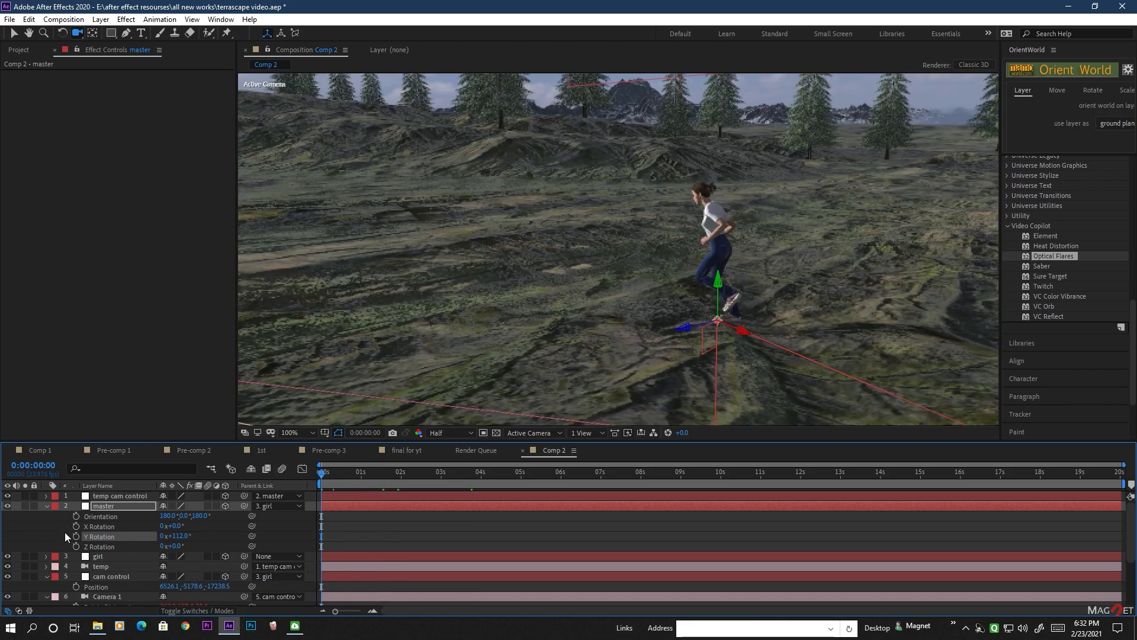
{"action": "left_click", "coordinate": [76, 536]}
{"action": "left_click_drag", "start_coordinate": [373, 472], "coordinate": [722, 477]}
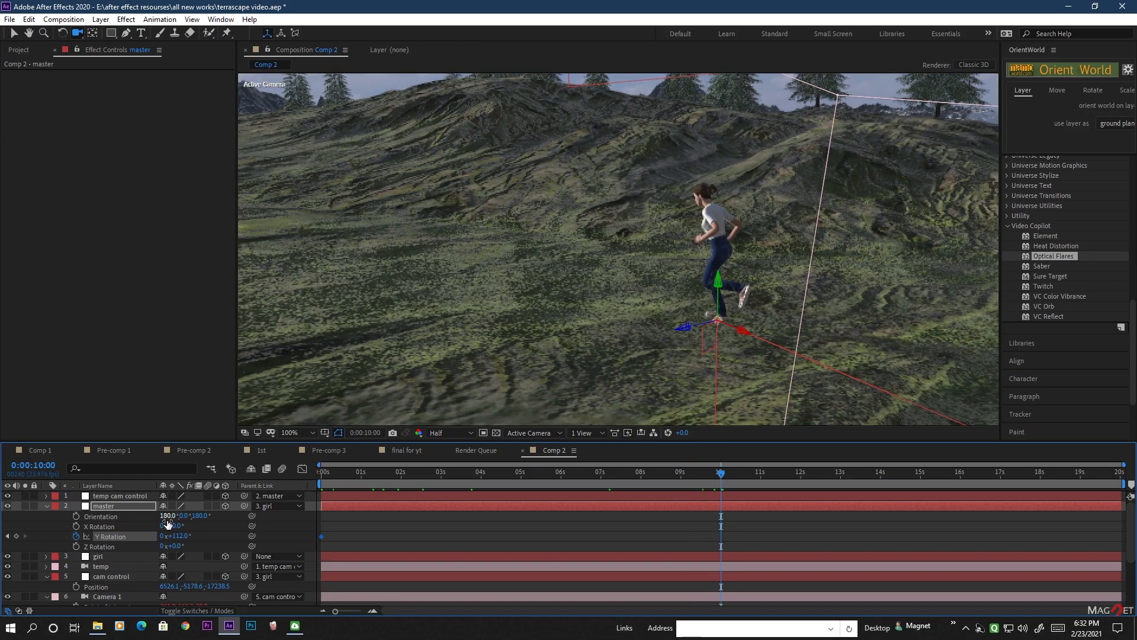
{"action": "left_click_drag", "start_coordinate": [176, 536], "coordinate": [109, 544]}
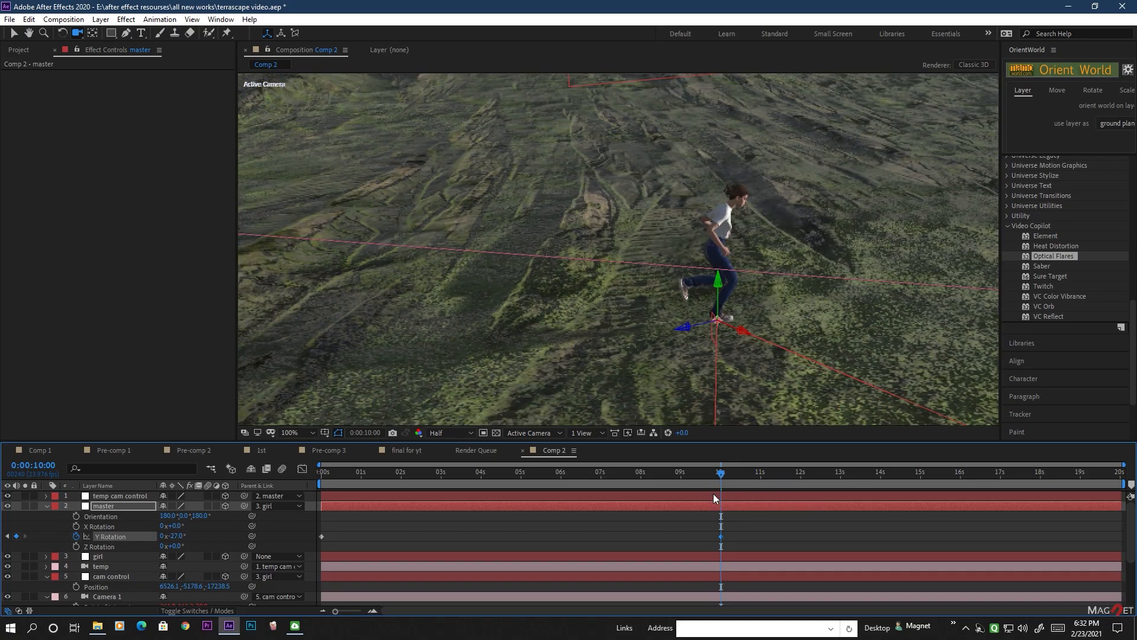
End the work area at 10 seconds and preview the rotating camera move from the start.
{"action": "key", "text": "n"}
{"action": "key", "text": "Home"}
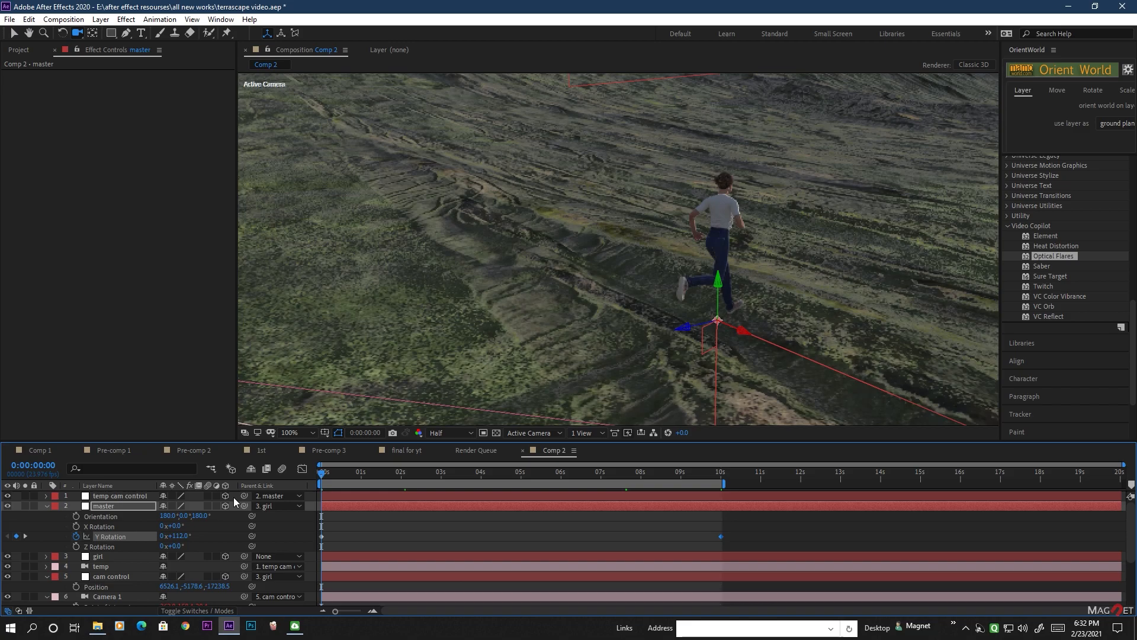
{"action": "key", "text": "ctrl+shift+h"}
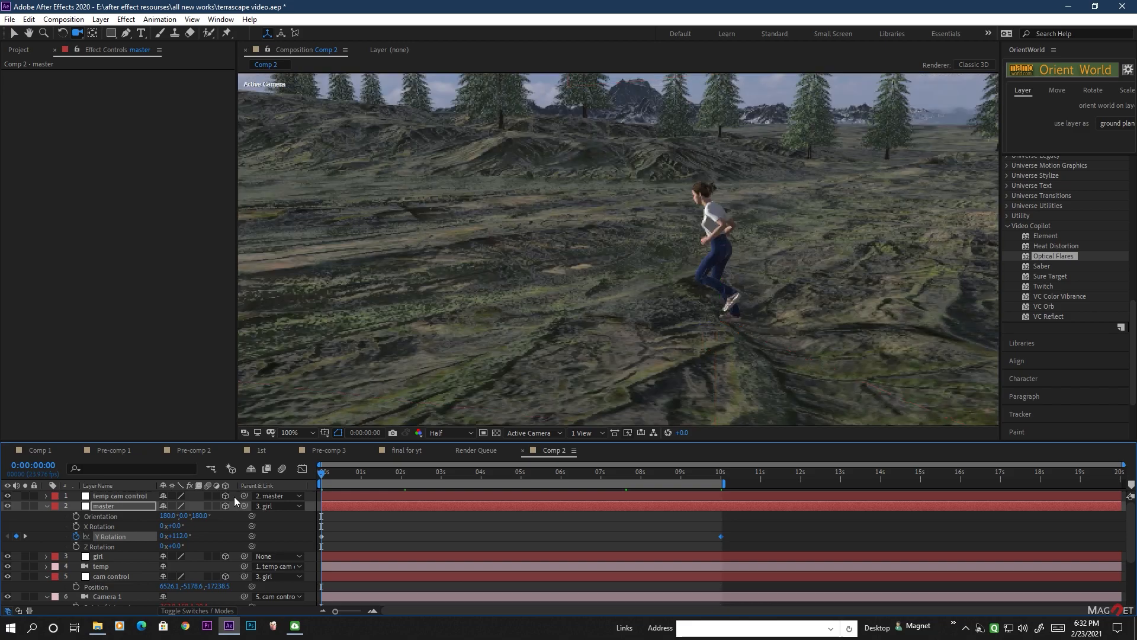
{"action": "key", "text": "space"}
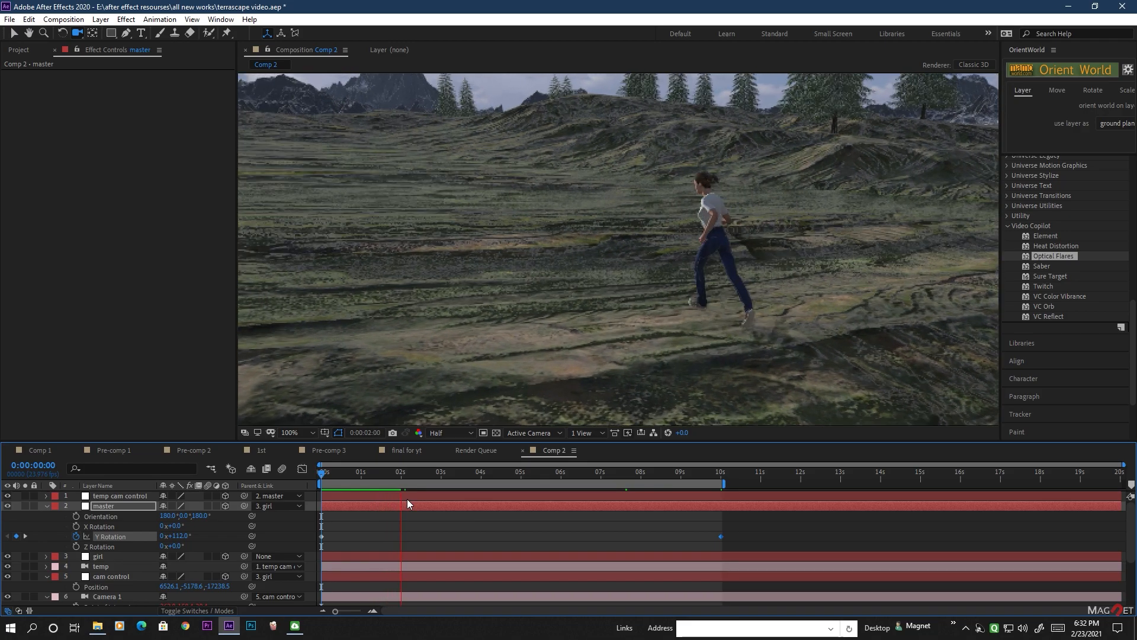
{"action": "left_click_drag", "start_coordinate": [400, 474], "coordinate": [705, 485]}
Set temp cam control's position to -156.3, -122.2, 75.1 to bring the camera closer, and check the framing along the timeline.
{"action": "left_click", "coordinate": [114, 495]}
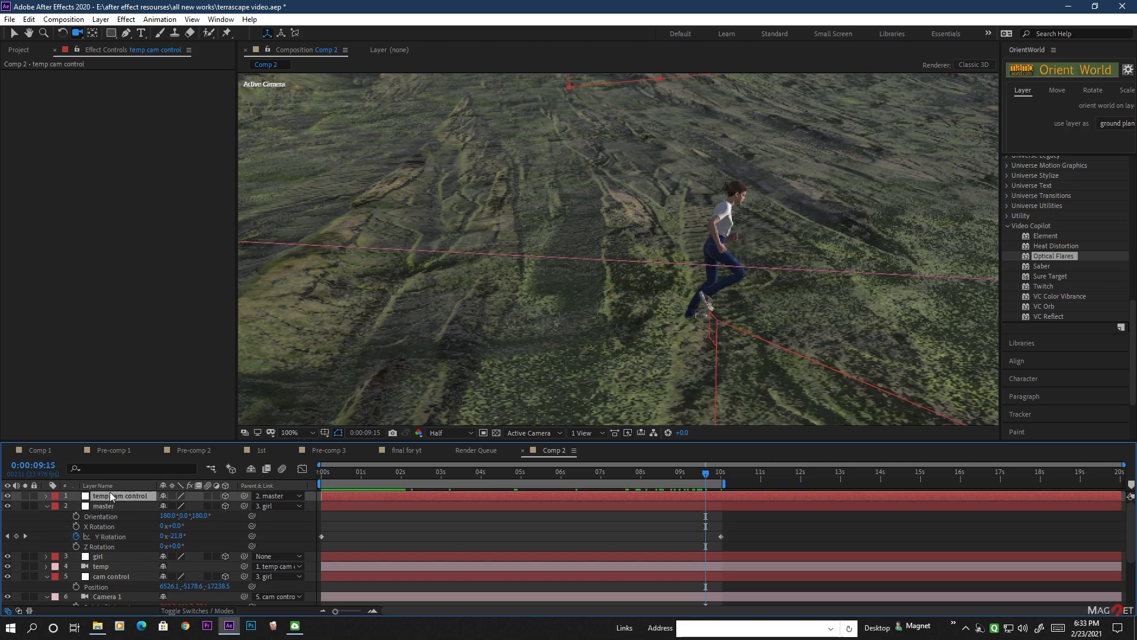
{"action": "key", "text": "p"}
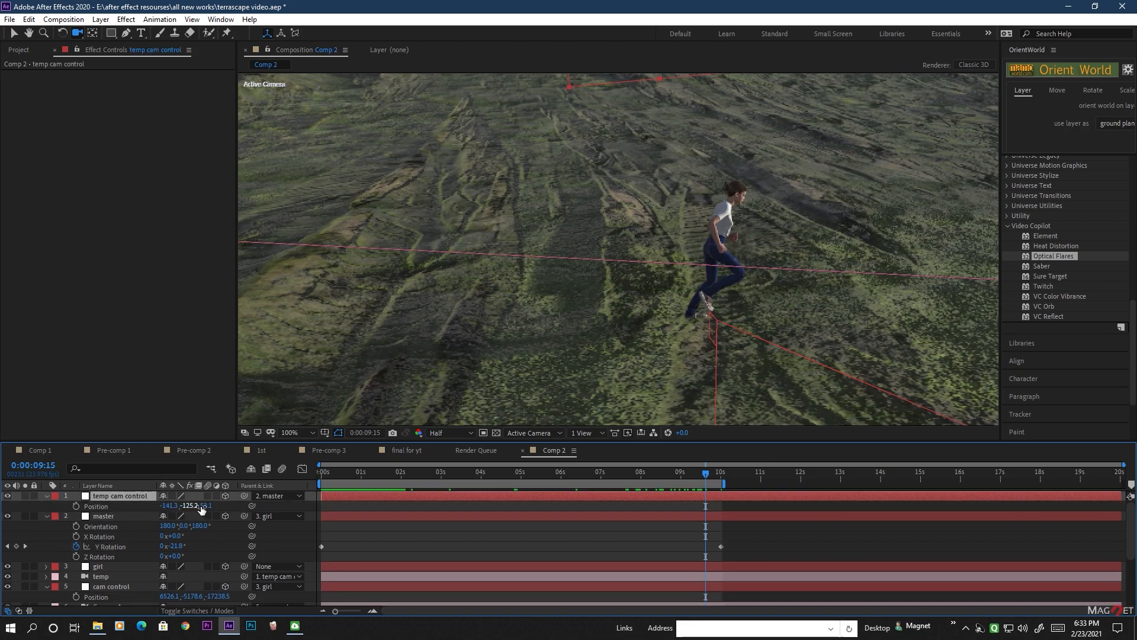
{"action": "left_click", "coordinate": [225, 507]}
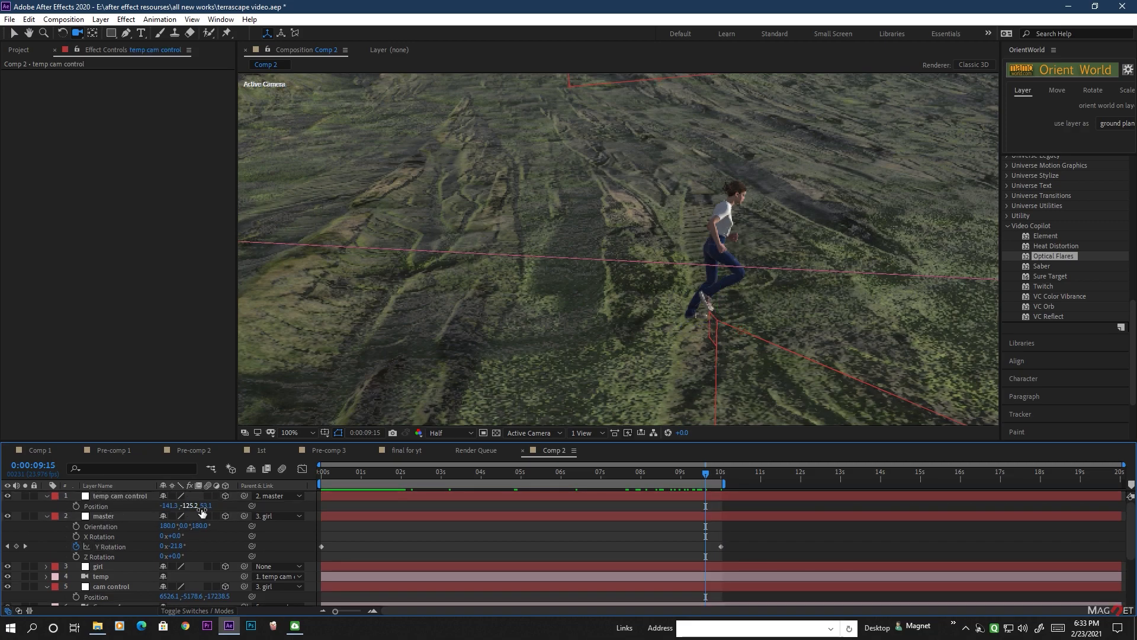
{"action": "left_click_drag", "start_coordinate": [219, 508], "coordinate": [170, 508]}
{"action": "left_click_drag", "start_coordinate": [500, 477], "coordinate": [655, 478]}
{"action": "mouse_move", "coordinate": [206, 505]}
{"action": "left_mouse_down"}
{"action": "mouse_move", "coordinate": [221, 506]}
{"action": "mouse_move", "coordinate": [199, 505]}
{"action": "left_mouse_up"}
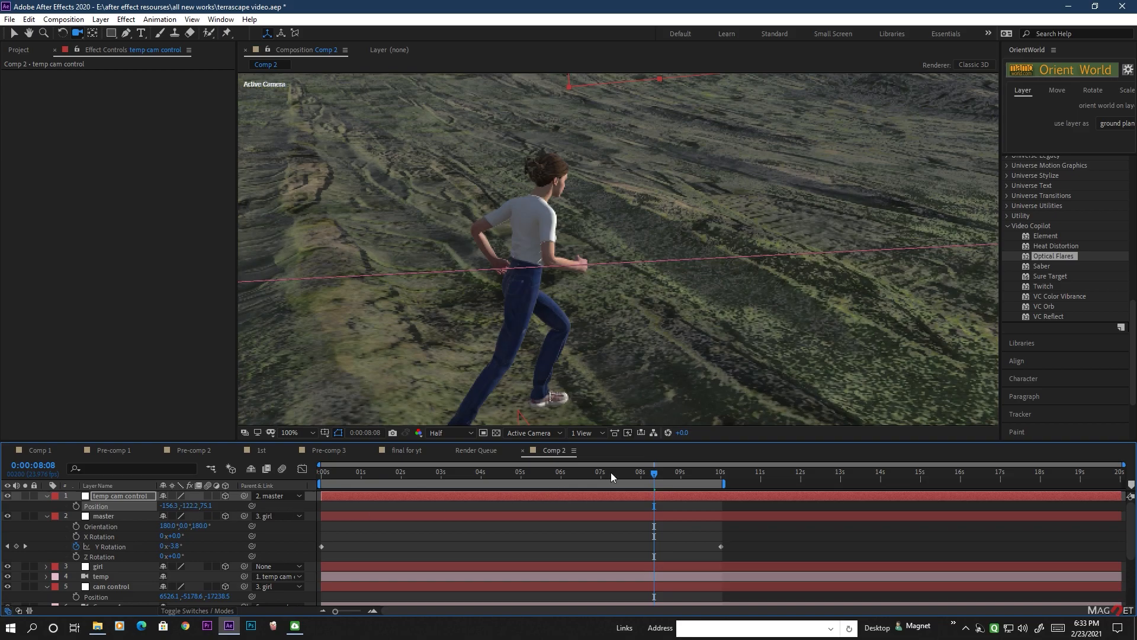
{"action": "left_click_drag", "start_coordinate": [655, 474], "coordinate": [306, 487]}
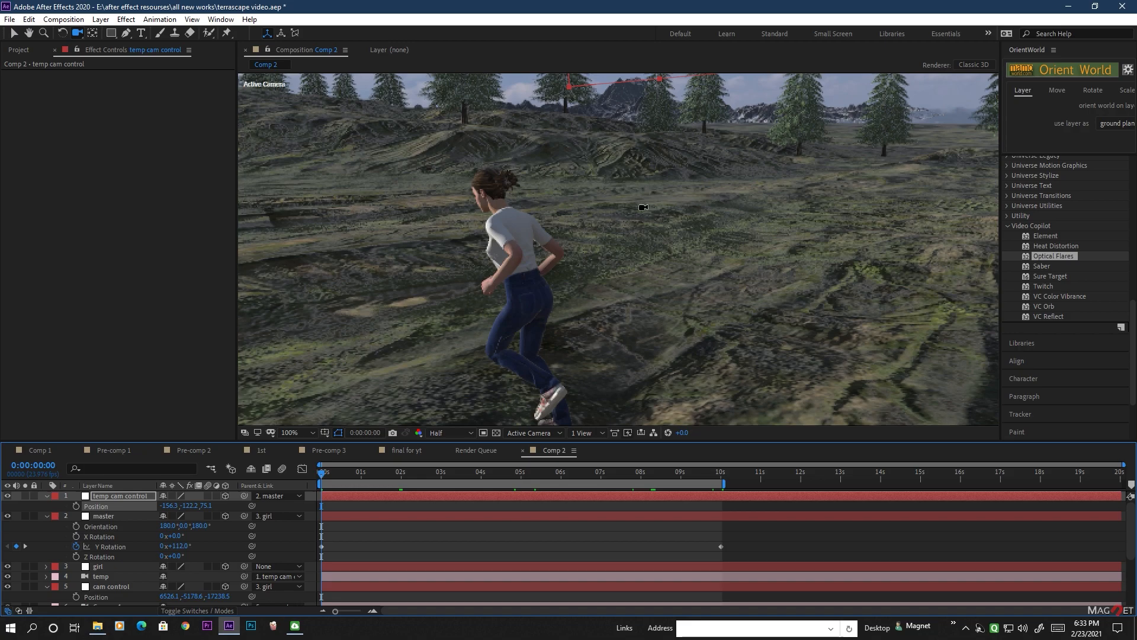
{"action": "left_click_drag", "start_coordinate": [324, 479], "coordinate": [696, 478]}
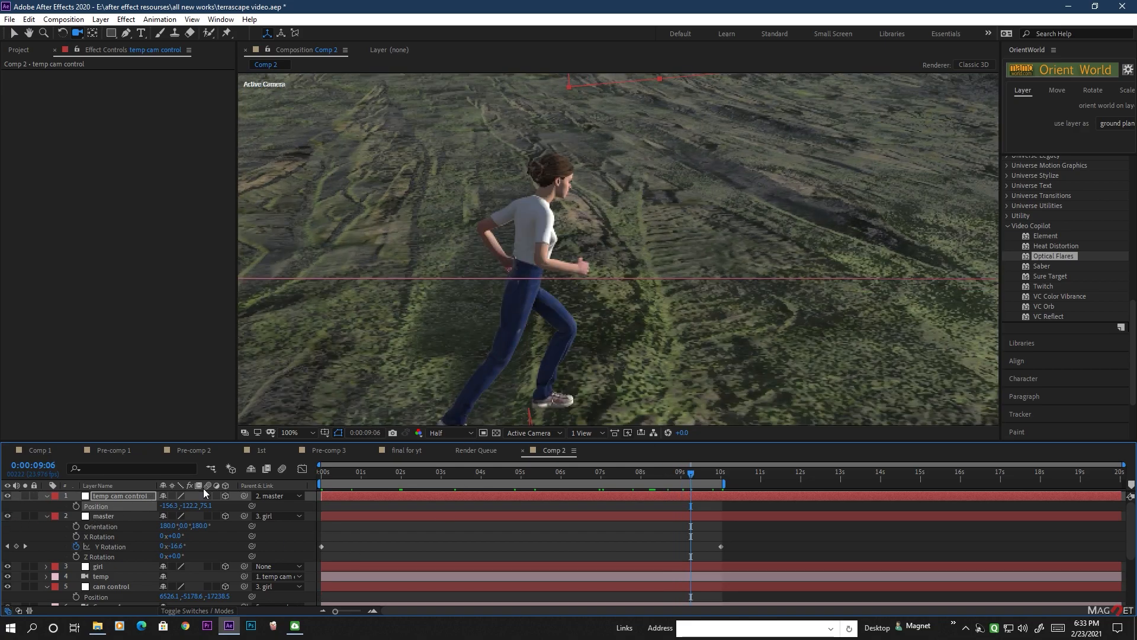
Hide the temp cam control, master and temp layers to return to Camera 1's view, and extend the work area to the composition's end.
{"action": "left_click_drag", "start_coordinate": [8, 498], "coordinate": [11, 524]}
{"action": "left_click_drag", "start_coordinate": [573, 443], "coordinate": [515, 358]}
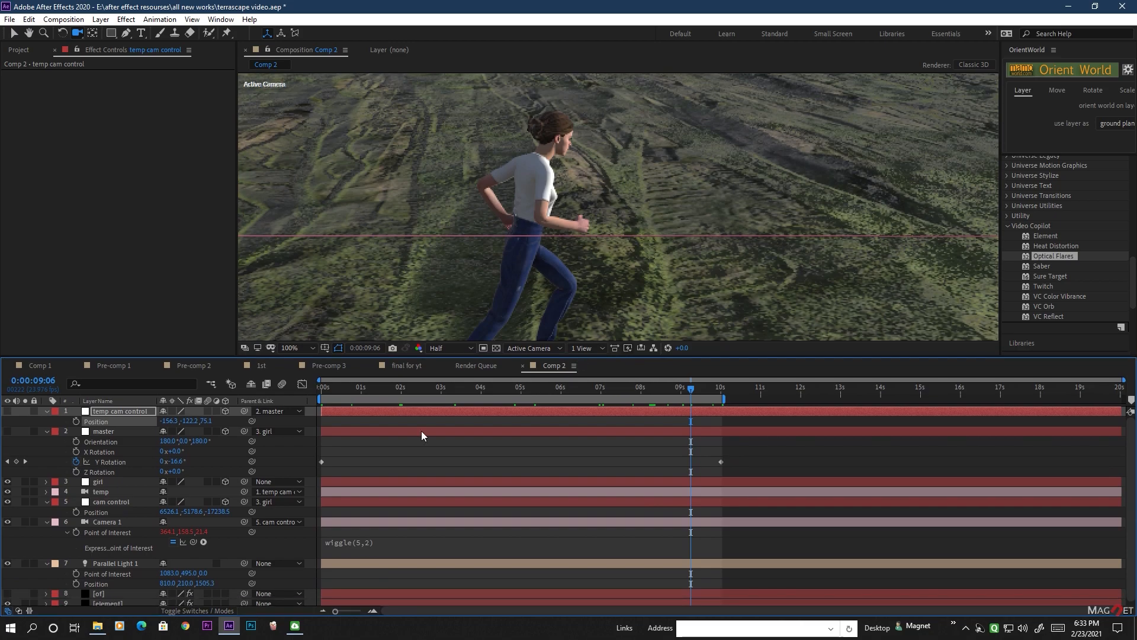
{"action": "left_click", "coordinate": [113, 492]}
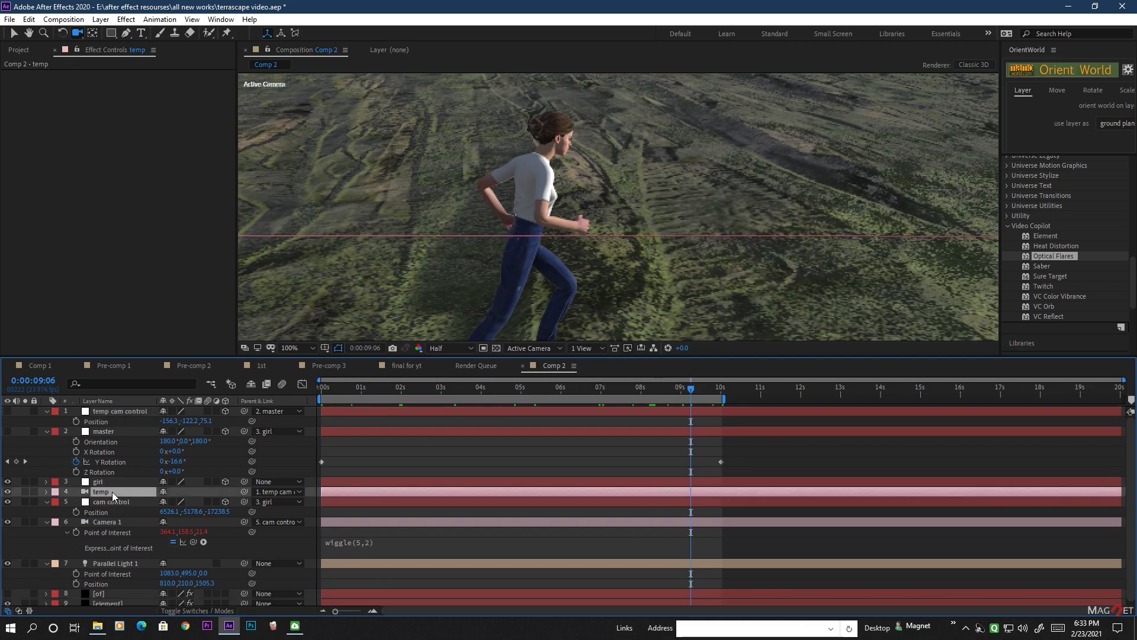
{"action": "left_click", "coordinate": [7, 491]}
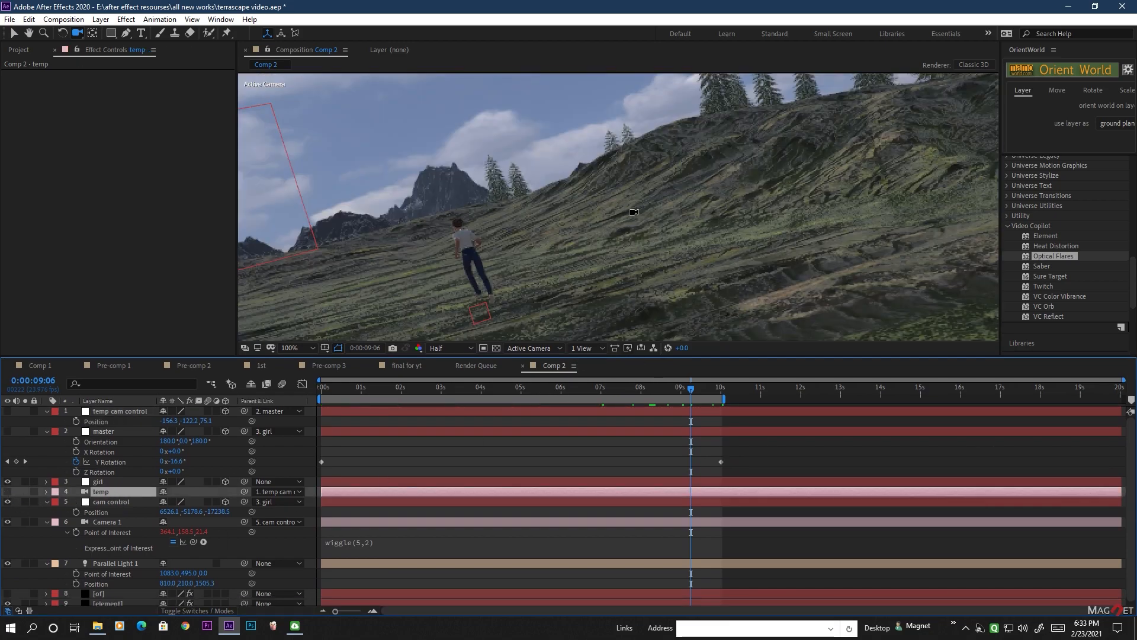
{"action": "scroll", "coordinate": [634, 212], "scroll_direction": "down", "scroll_amount": 2}
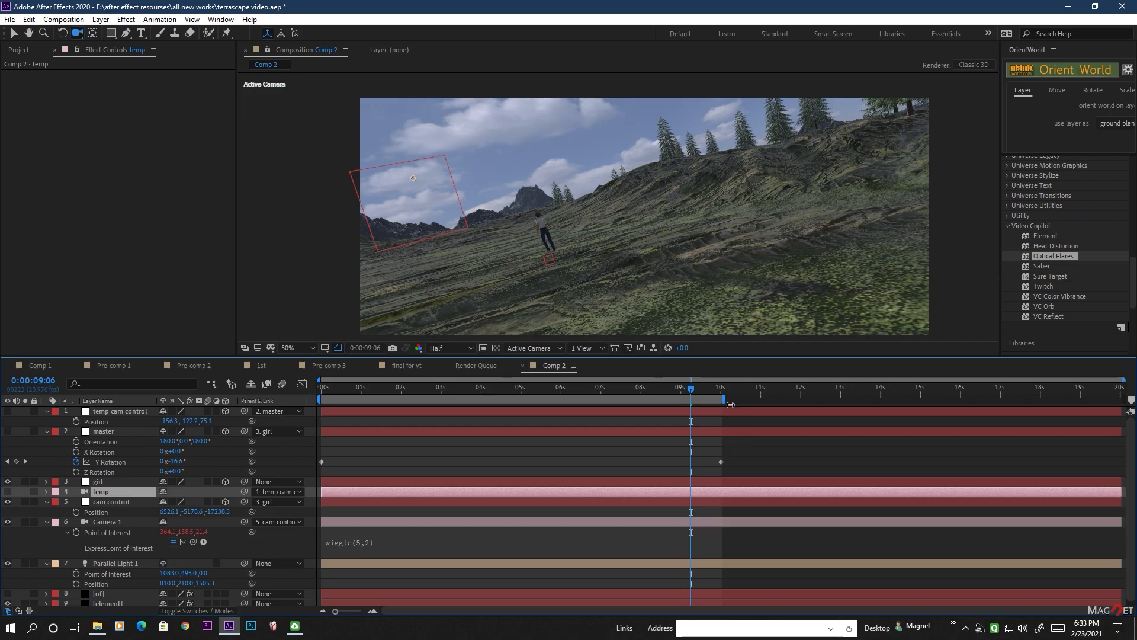
{"action": "left_click_drag", "start_coordinate": [728, 400], "coordinate": [1123, 401]}
{"action": "mouse_move", "coordinate": [468, 391]}
{"action": "left_mouse_down"}
{"action": "mouse_move", "coordinate": [308, 394]}
{"action": "mouse_move", "coordinate": [478, 396]}
{"action": "left_mouse_up"}
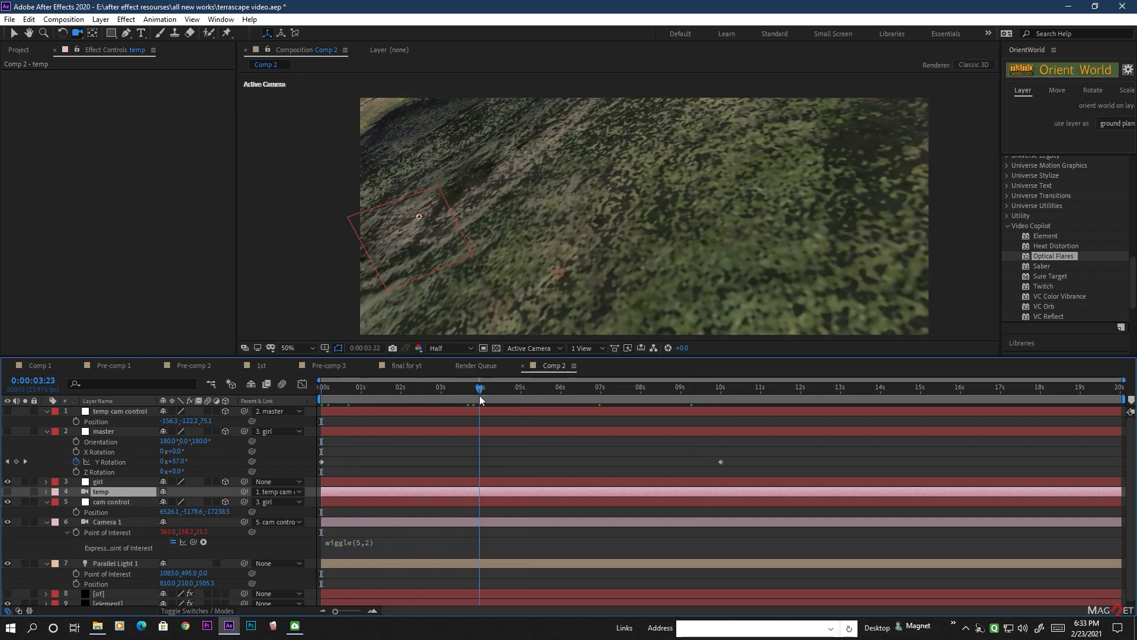
Set the element layer's Fog Start Distance to -260 and Fog Range to 2550.
{"action": "scroll", "coordinate": [106, 585], "scroll_direction": "down", "scroll_amount": 1}
{"action": "left_click", "coordinate": [105, 600]}
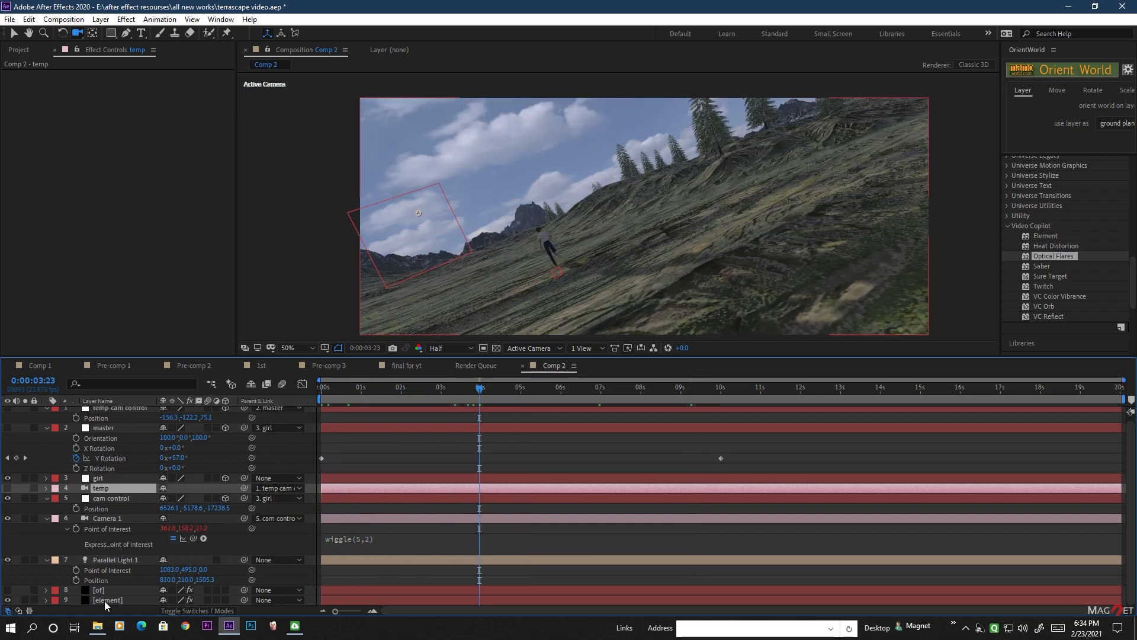
{"action": "left_click_drag", "start_coordinate": [146, 232], "coordinate": [126, 248]}
{"action": "right_click", "coordinate": [76, 228]}
{"action": "left_click", "coordinate": [107, 319]}
{"action": "mouse_move", "coordinate": [136, 237]}
{"action": "left_mouse_down"}
{"action": "mouse_move", "coordinate": [120, 245]}
{"action": "mouse_move", "coordinate": [126, 233]}
{"action": "left_mouse_up"}
{"action": "right_click", "coordinate": [69, 237]}
{"action": "left_click", "coordinate": [101, 328]}
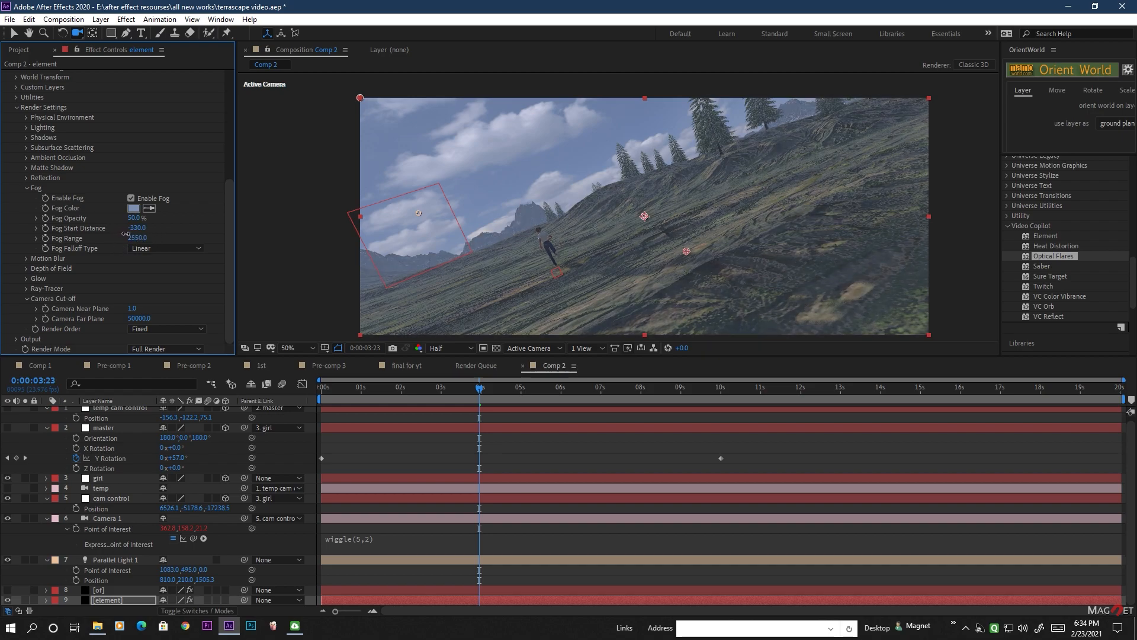
Show the of flare layer and set the element layer's Motion Blur render setting to On, checking frames along the timeline.
{"action": "left_click", "coordinate": [8, 591]}
{"action": "left_click_drag", "start_coordinate": [481, 398], "coordinate": [451, 391]}
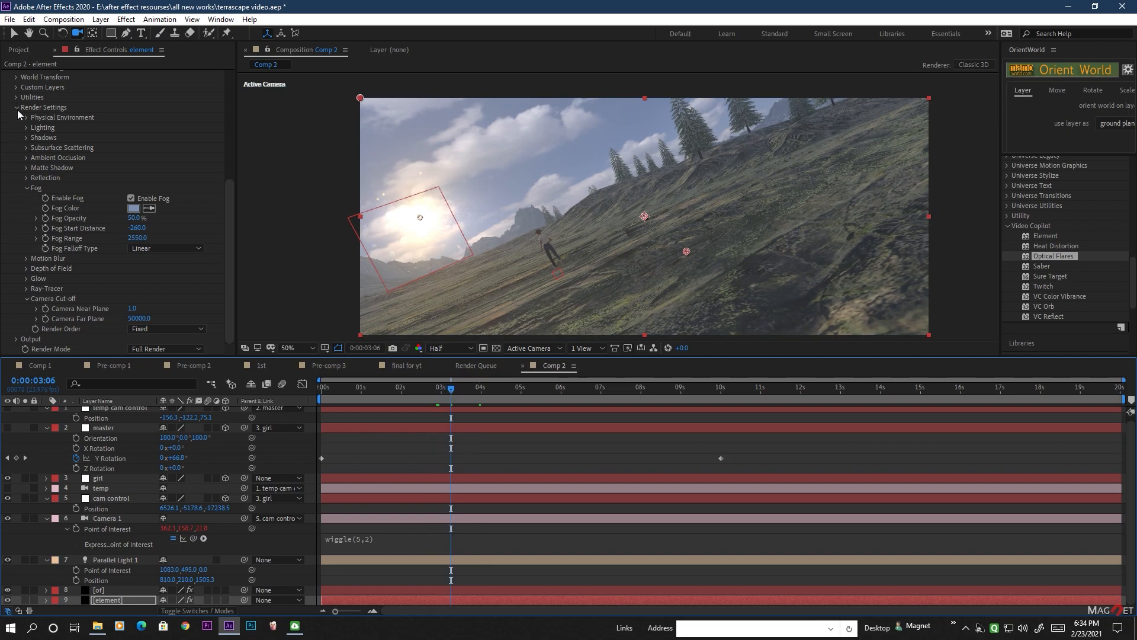
{"action": "left_click", "coordinate": [27, 259]}
{"action": "left_click", "coordinate": [148, 269]}
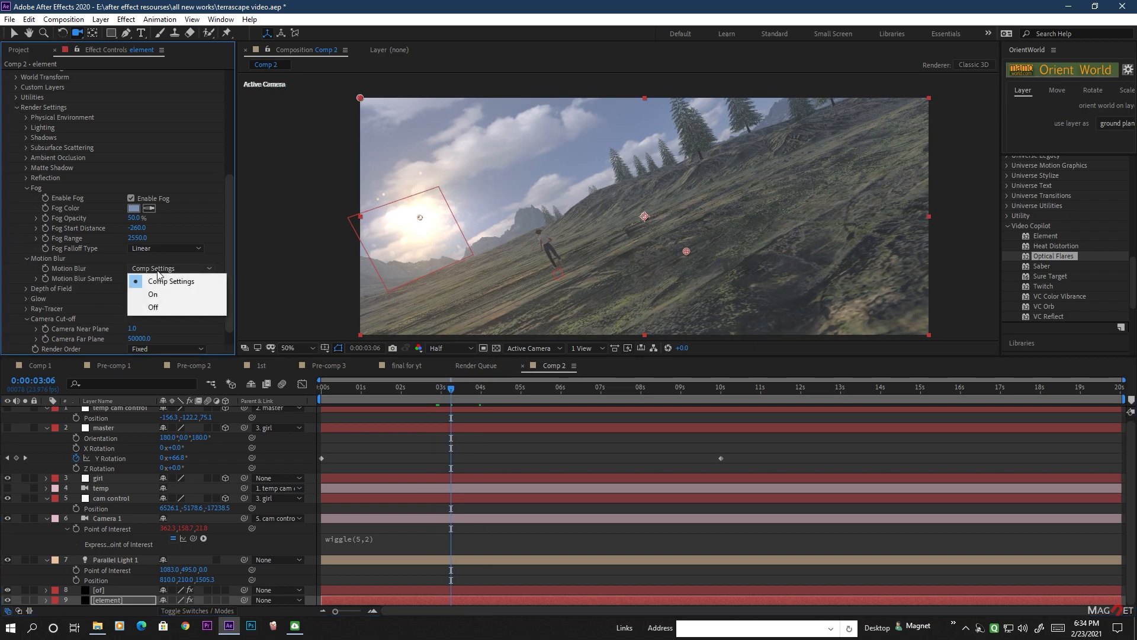
{"action": "left_click", "coordinate": [165, 295]}
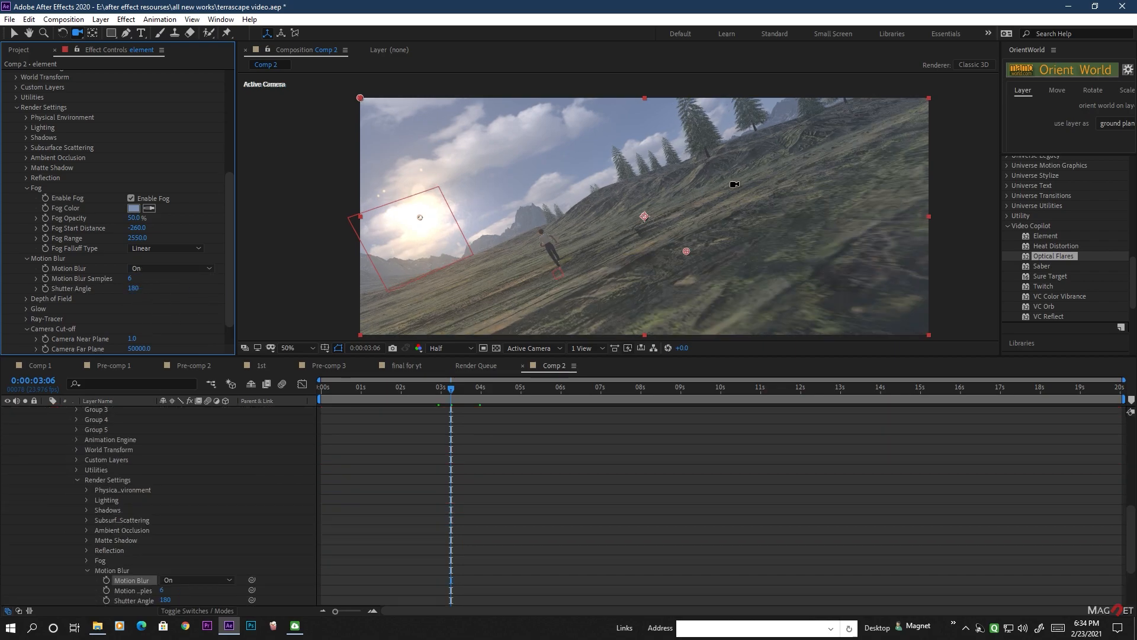
{"action": "left_click_drag", "start_coordinate": [404, 389], "coordinate": [840, 396]}
{"action": "left_click", "coordinate": [908, 395]}
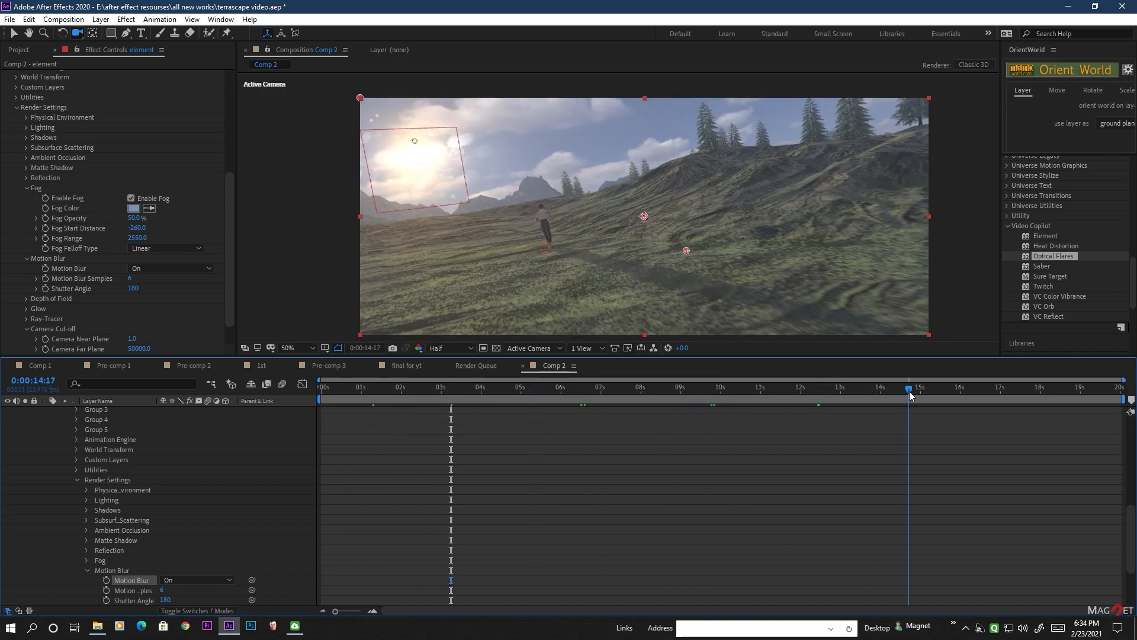
Collapse the expanded properties of all layers in the Comp 2 timeline.
{"action": "scroll", "coordinate": [644, 247], "scroll_direction": "down", "scroll_amount": 4}
{"action": "scroll", "coordinate": [643, 247], "scroll_direction": "up", "scroll_amount": 1}
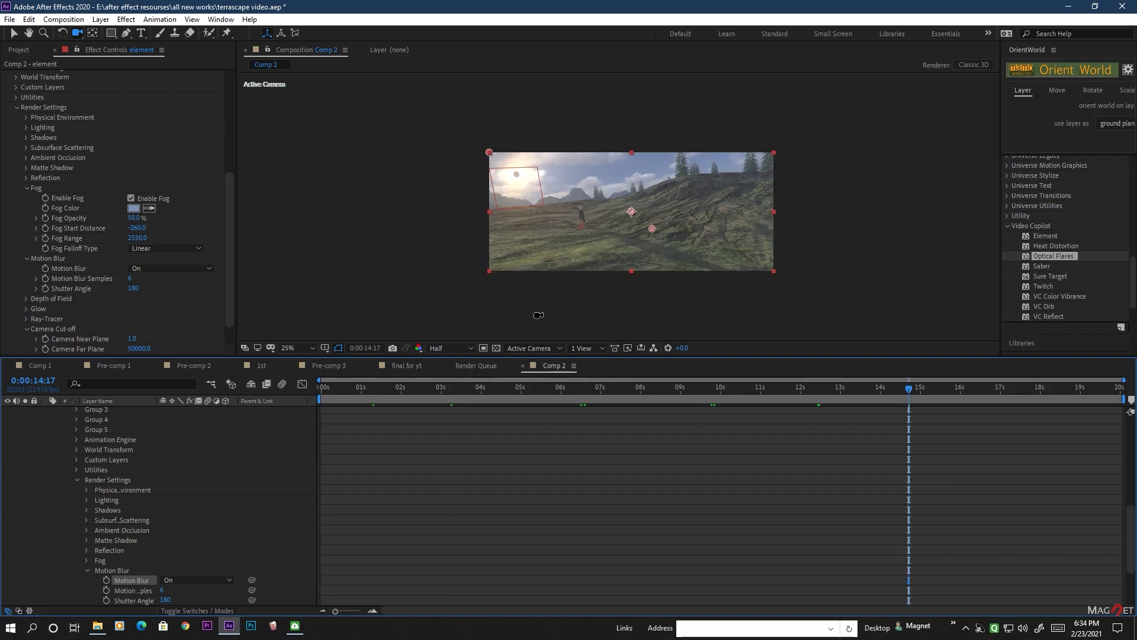
{"action": "key", "text": "u"}
{"action": "key", "text": "u"}
{"action": "left_click", "coordinate": [46, 411]}
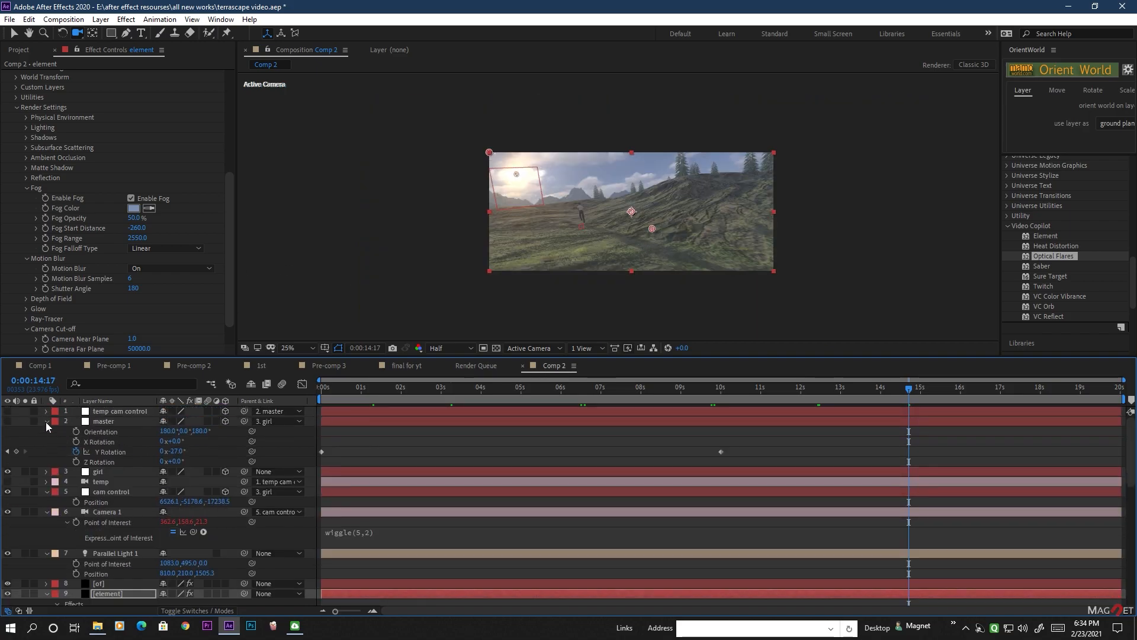
{"action": "left_click", "coordinate": [47, 423]}
{"action": "left_click", "coordinate": [47, 451]}
{"action": "left_click", "coordinate": [47, 461]}
{"action": "left_click", "coordinate": [47, 472]}
{"action": "left_click", "coordinate": [46, 492]}
{"action": "left_click", "coordinate": [94, 546]}
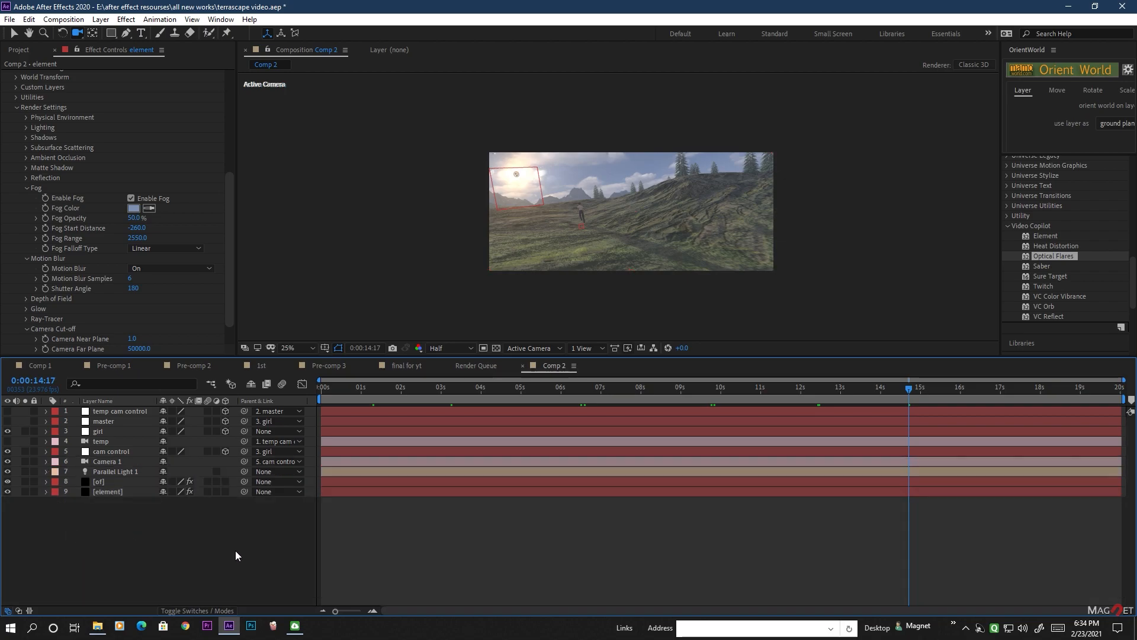
Create an adjustment layer above the other layers and apply the Tint effect to it.
{"action": "left_click", "coordinate": [100, 20]}
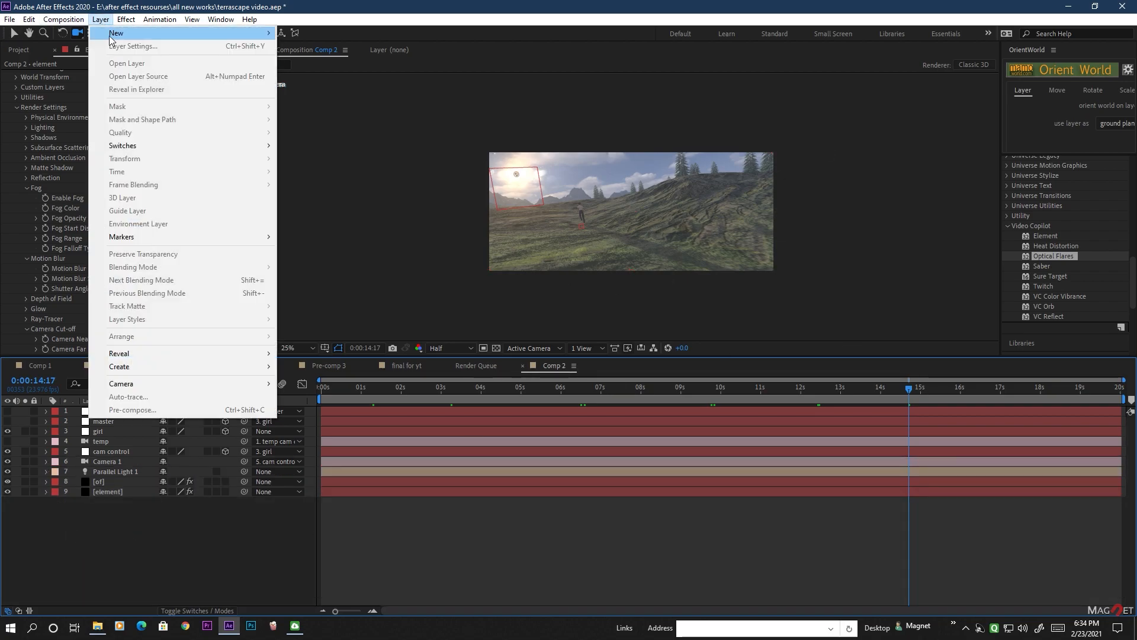
{"action": "mouse_move", "coordinate": [108, 34]}
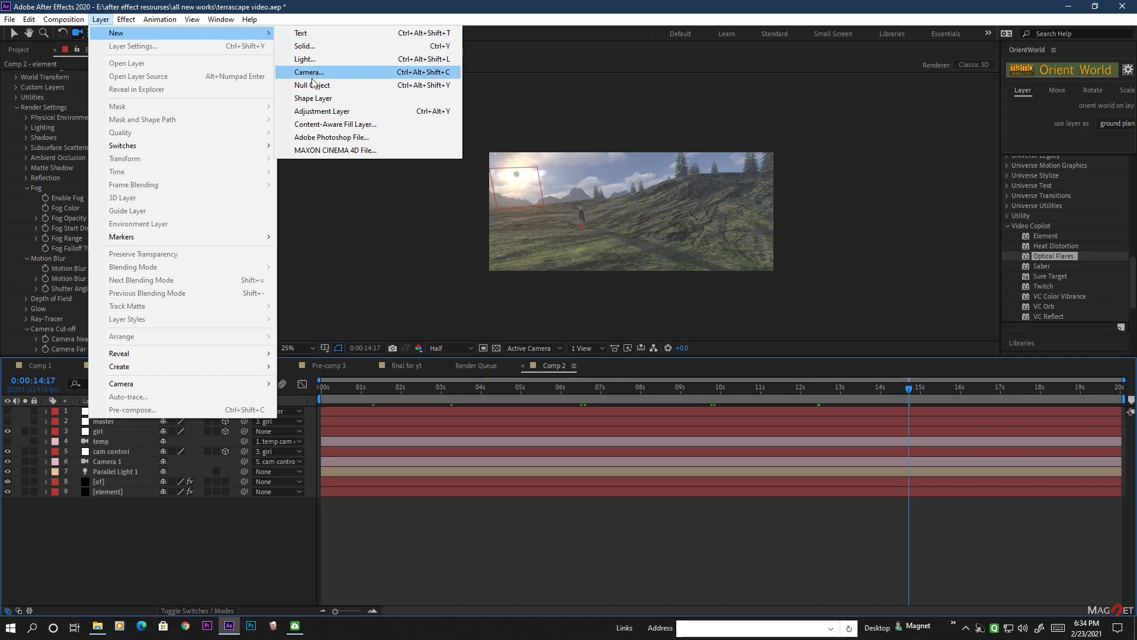
{"action": "left_click", "coordinate": [321, 110]}
{"action": "left_click", "coordinate": [126, 20]}
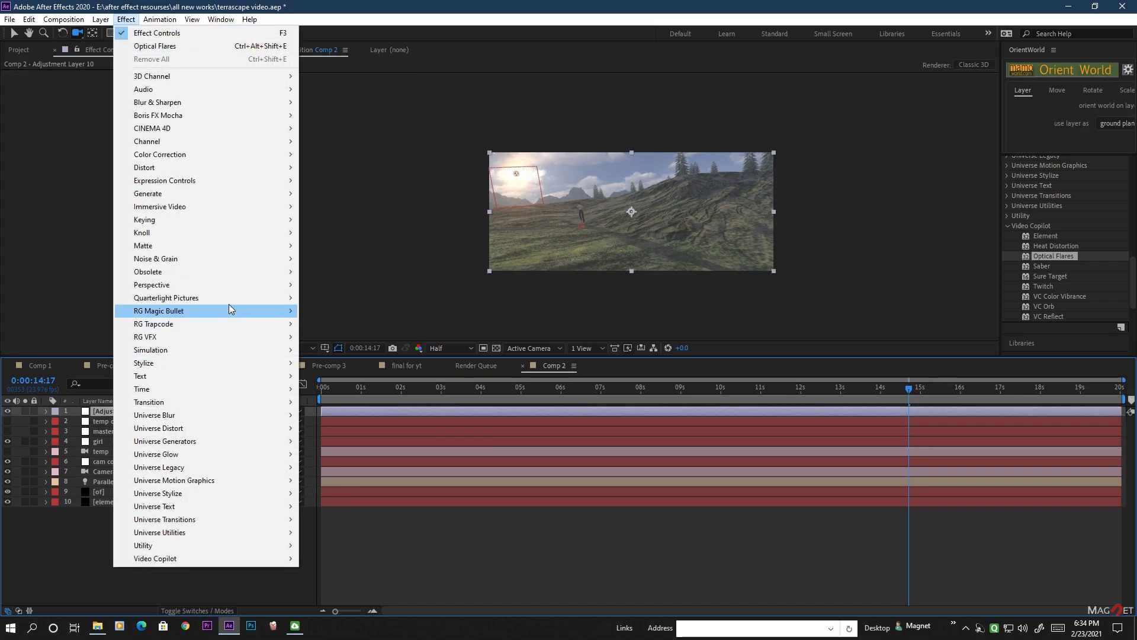
{"action": "mouse_move", "coordinate": [178, 155]}
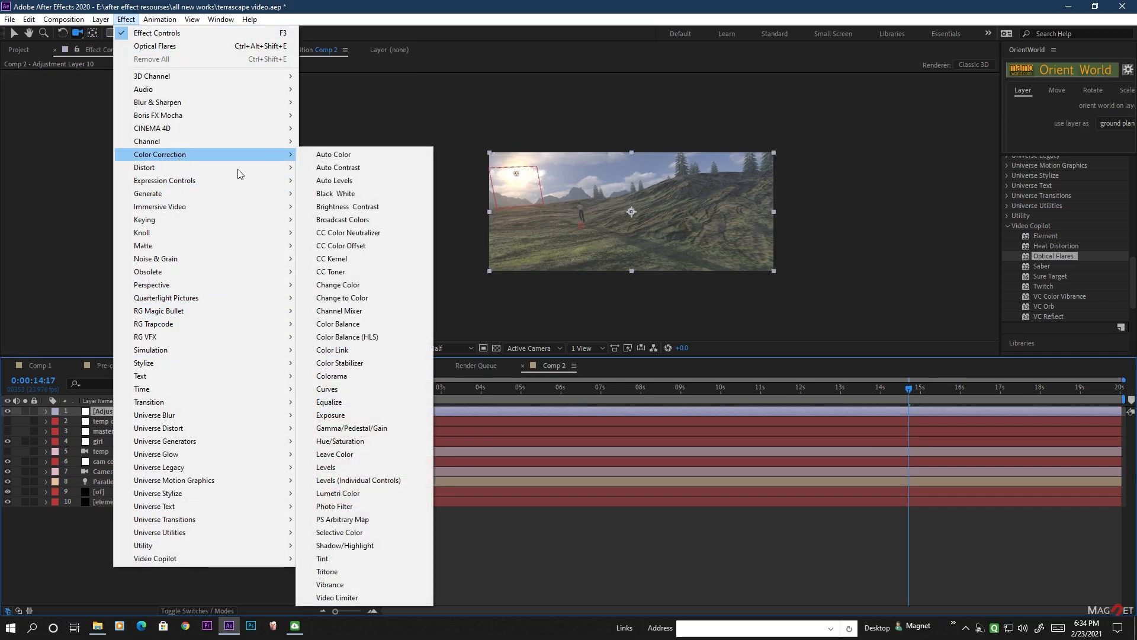
{"action": "left_click", "coordinate": [329, 558]}
{"action": "left_click", "coordinate": [126, 20]}
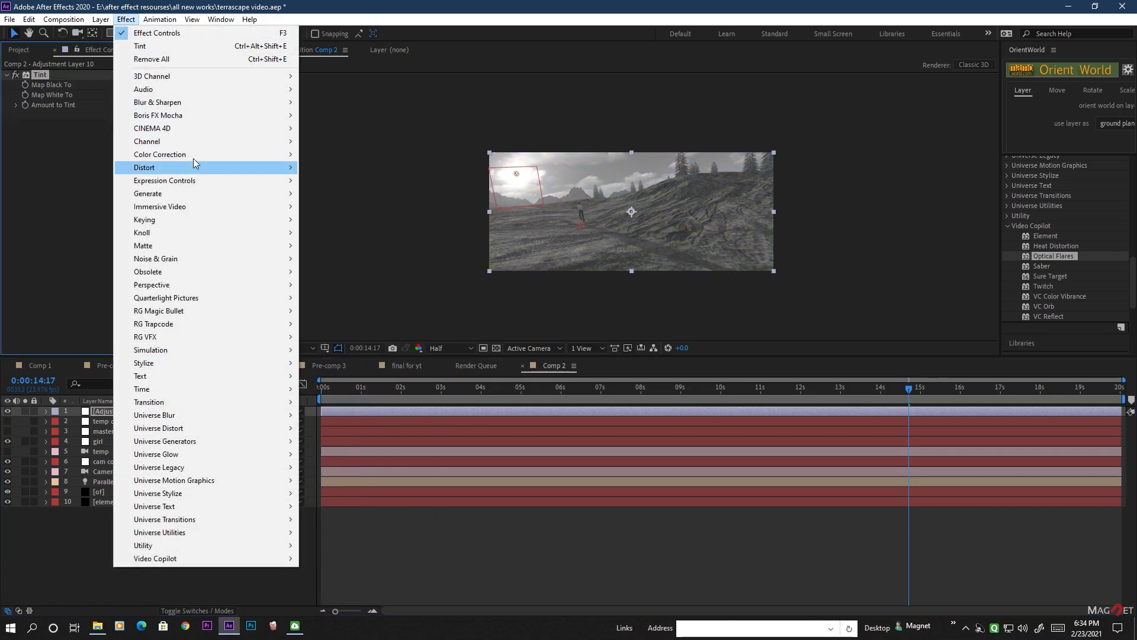
{"action": "mouse_move", "coordinate": [193, 155]}
{"action": "left_click", "coordinate": [362, 401]}
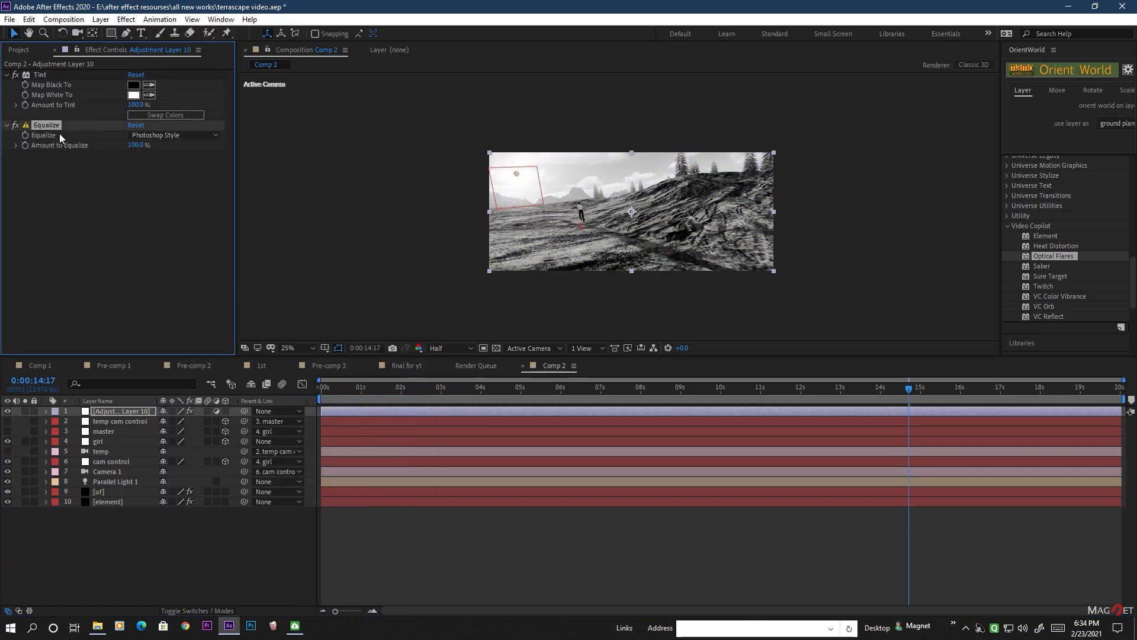
{"action": "key", "text": "Delete"}
Set Amount to Tint to 39%, add a Curves effect to the adjustment layer and shape its RGB curve into a gentle S.
{"action": "left_click", "coordinate": [126, 20]}
{"action": "mouse_move", "coordinate": [197, 155]}
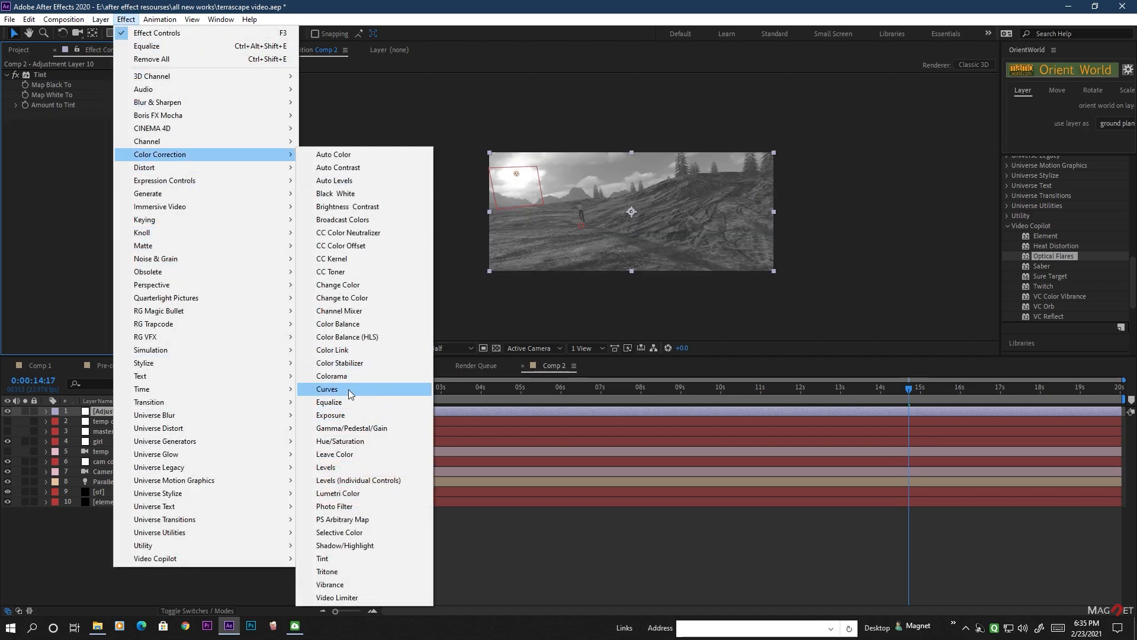
{"action": "left_click", "coordinate": [362, 390]}
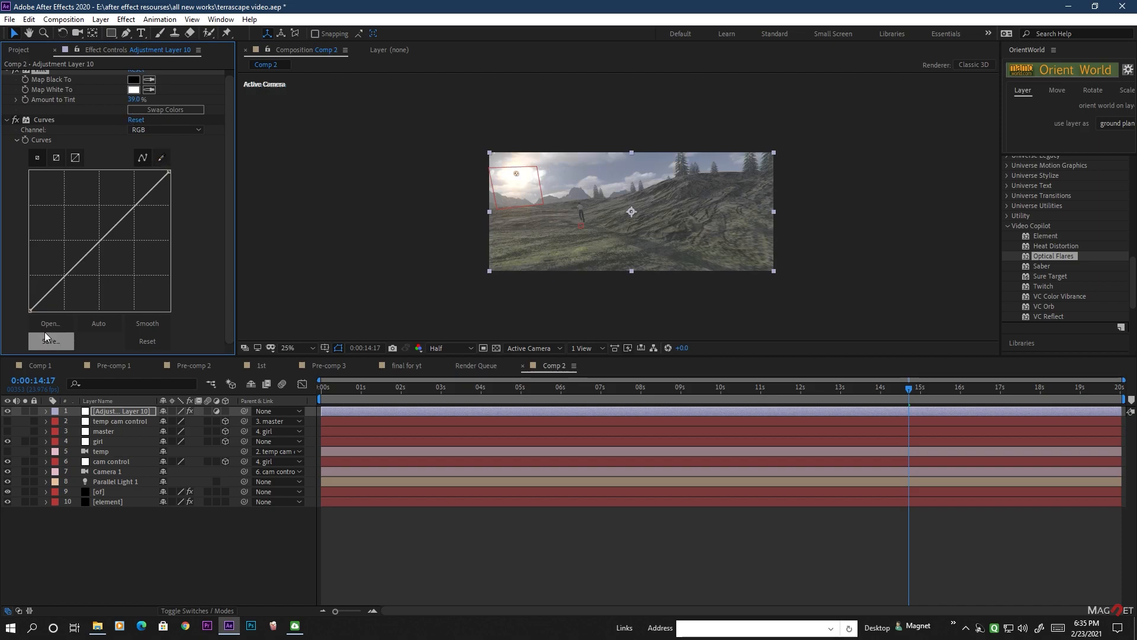
{"action": "left_click", "coordinate": [73, 276]}
{"action": "left_click_drag", "start_coordinate": [122, 225], "coordinate": [122, 216]}
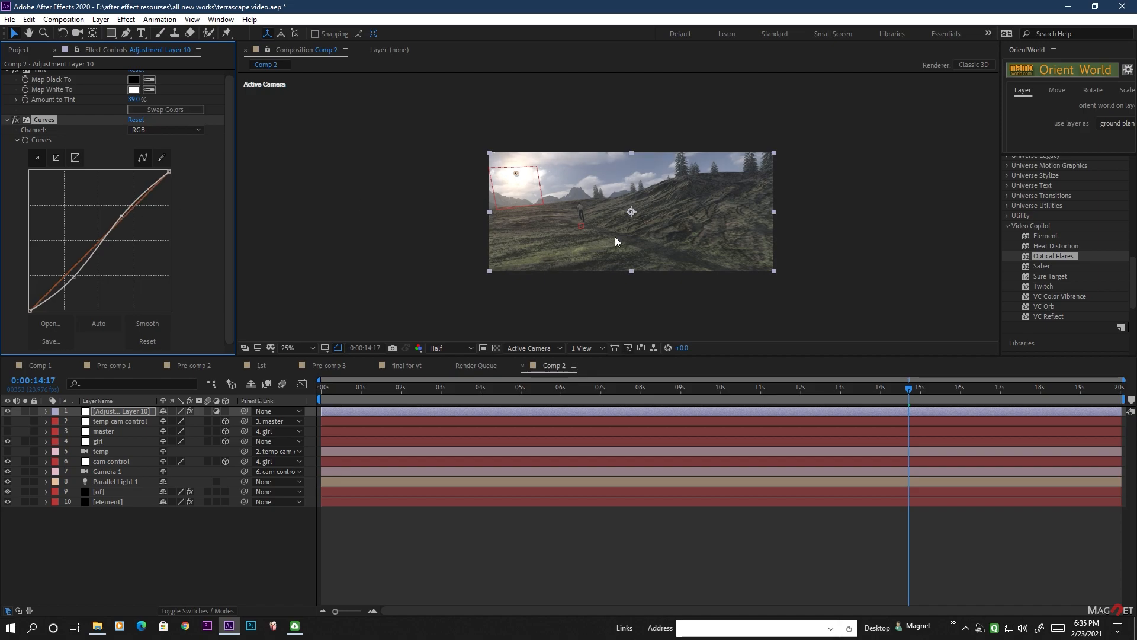
Raise the shadows of the Red channel slightly in the adjustment layer's Curves effect.
{"action": "scroll", "coordinate": [615, 236], "scroll_direction": "up", "scroll_amount": 2}
{"action": "left_click", "coordinate": [171, 129]}
{"action": "left_click", "coordinate": [155, 155]}
{"action": "left_click", "coordinate": [73, 271]}
{"action": "left_click", "coordinate": [166, 130]}
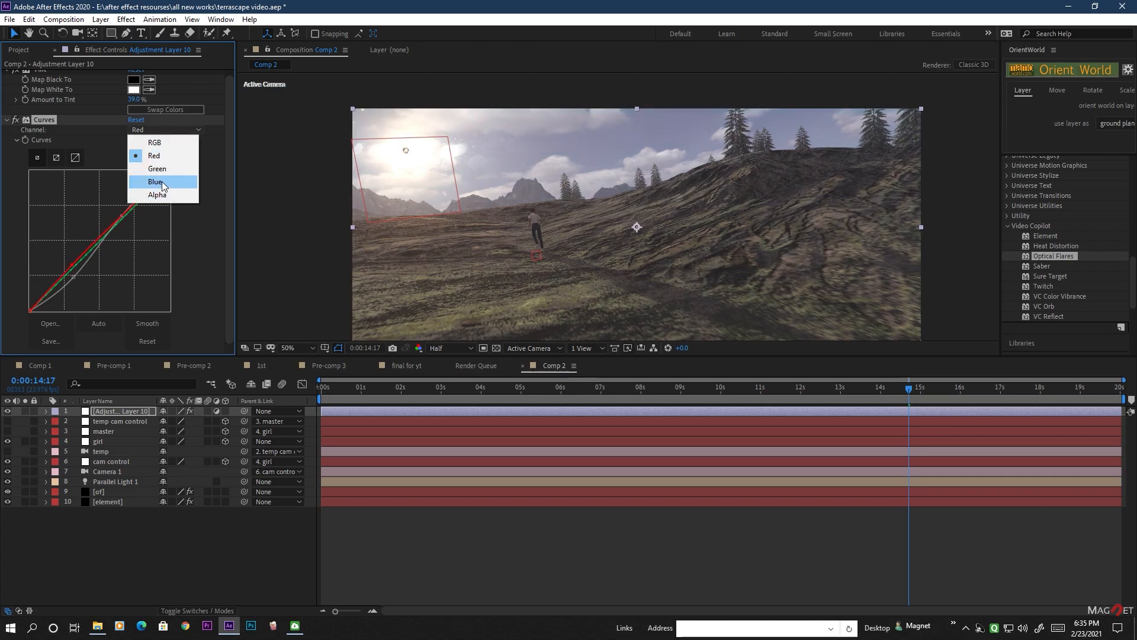
{"action": "left_click", "coordinate": [162, 182]}
{"action": "left_click_drag", "start_coordinate": [93, 255], "coordinate": [93, 259]}
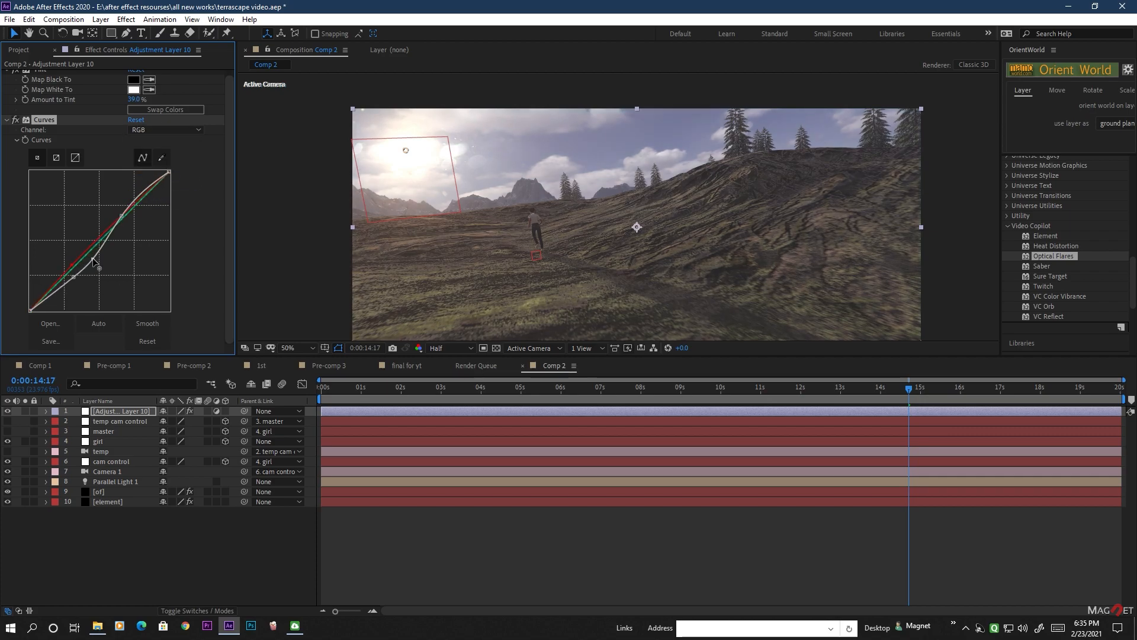
{"action": "key", "text": "ctrl+z"}
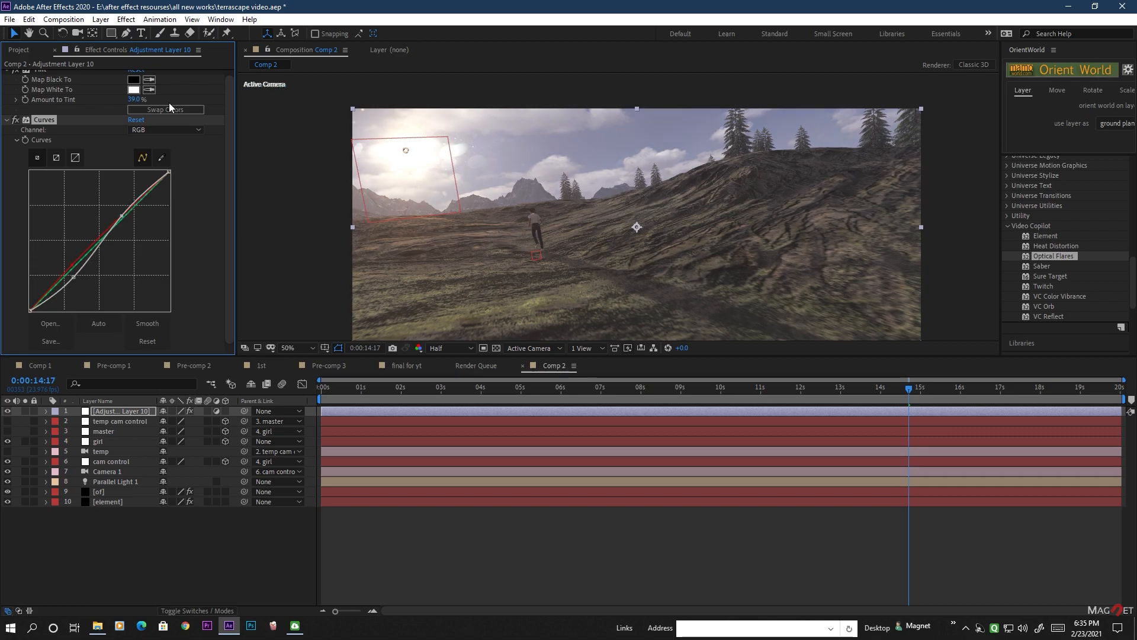
Lower the Blue channel's darker midtones, add a midtone point to the Red curve, and check the grade along the timeline.
{"action": "left_click", "coordinate": [166, 130]}
{"action": "left_click", "coordinate": [155, 183]}
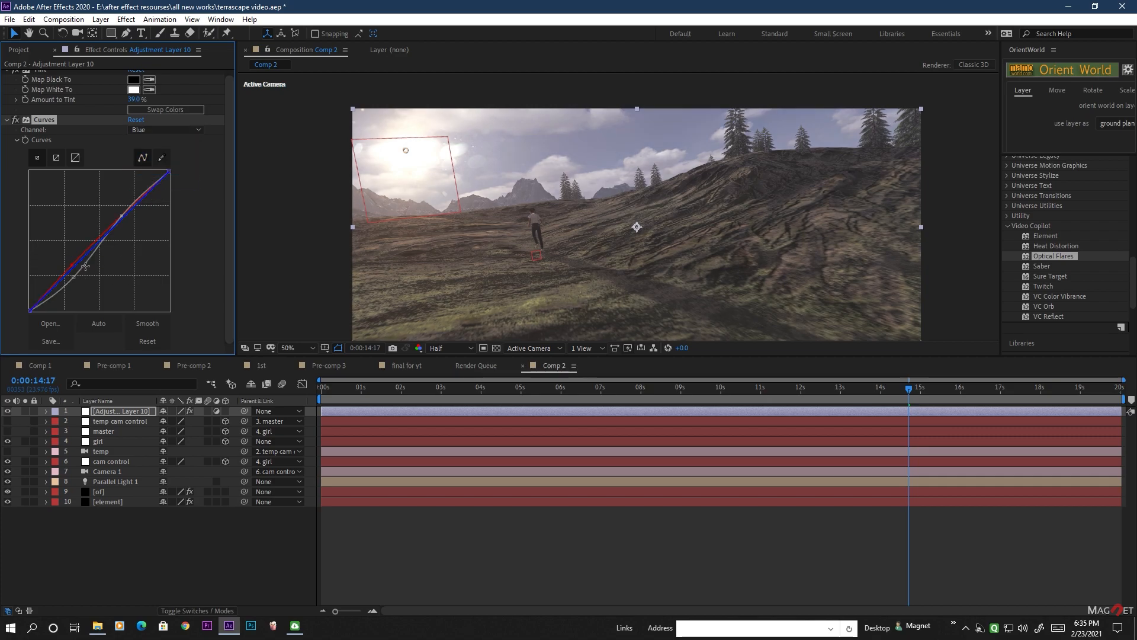
{"action": "left_click_drag", "start_coordinate": [88, 262], "coordinate": [89, 265]}
{"action": "left_click", "coordinate": [71, 267]}
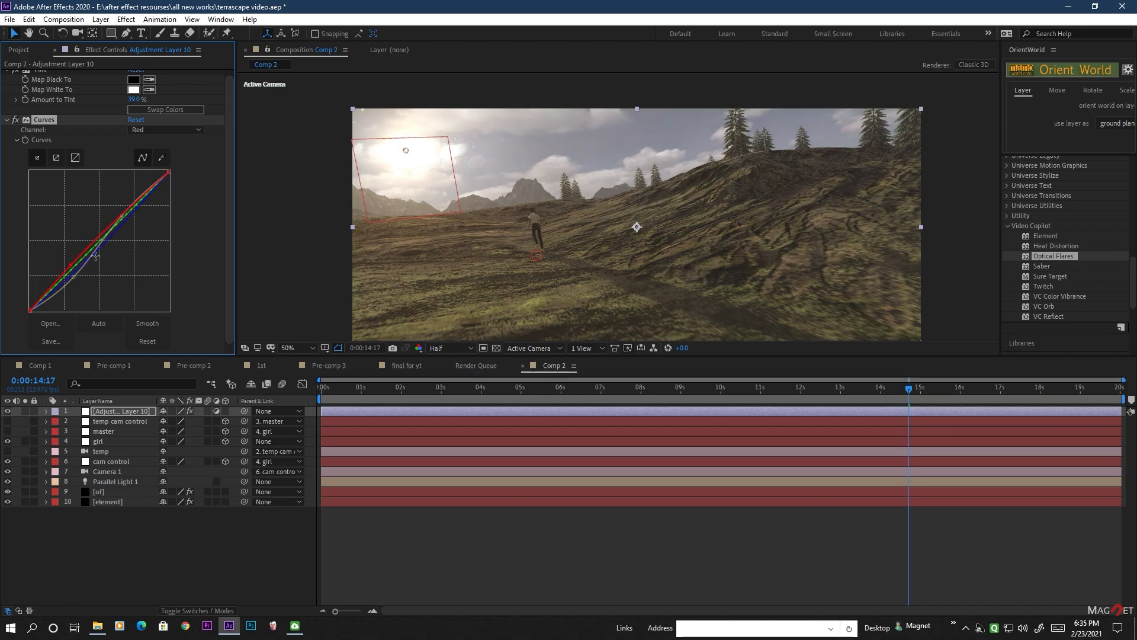
{"action": "left_click", "coordinate": [105, 236]}
{"action": "left_click_drag", "start_coordinate": [573, 399], "coordinate": [411, 406]}
{"action": "scroll", "coordinate": [628, 254], "scroll_direction": "down", "scroll_amount": 2}
{"action": "scroll", "coordinate": [628, 255], "scroll_direction": "up", "scroll_amount": 2}
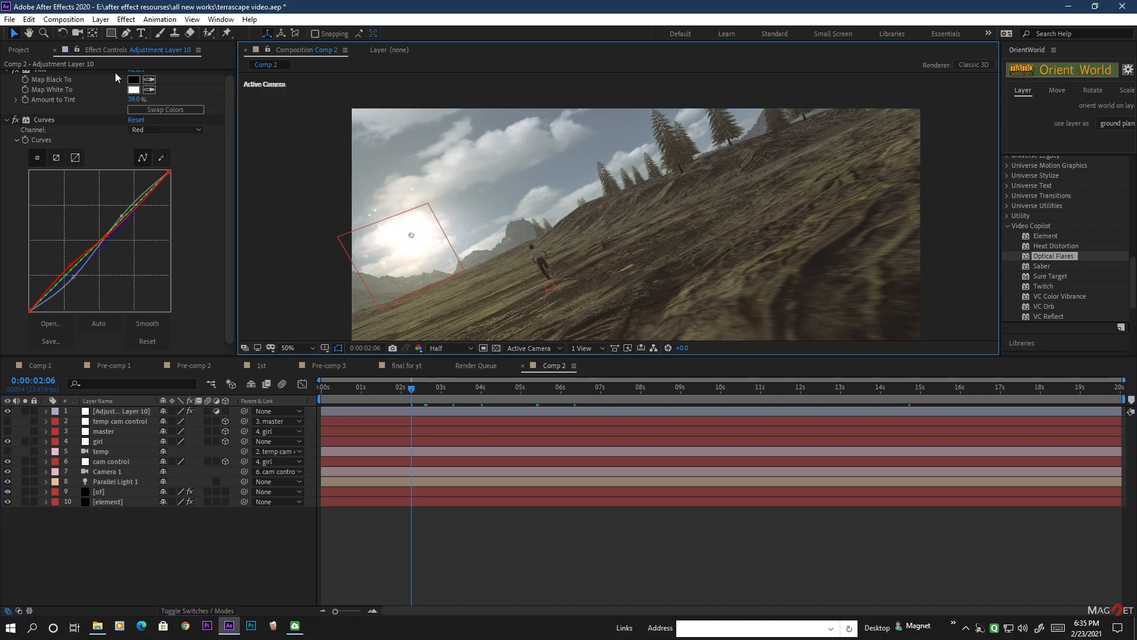
Create a second adjustment layer and apply the Magic Bullet Looks effect to it.
{"action": "left_click", "coordinate": [101, 19]}
{"action": "mouse_move", "coordinate": [109, 37]}
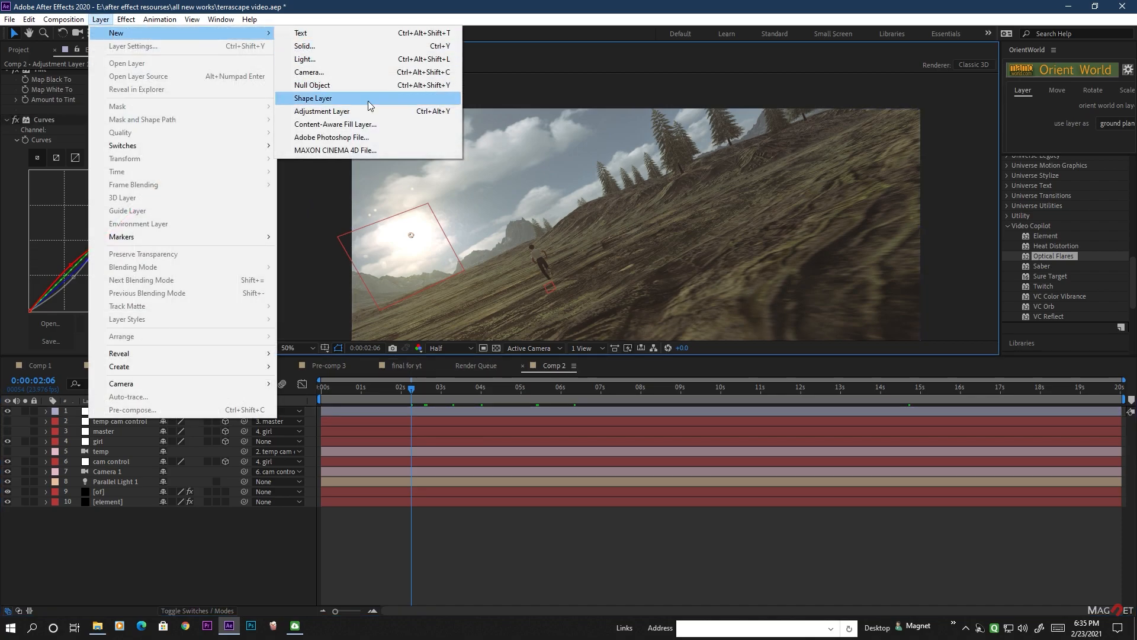
{"action": "left_click", "coordinate": [356, 110]}
{"action": "left_click", "coordinate": [126, 19]}
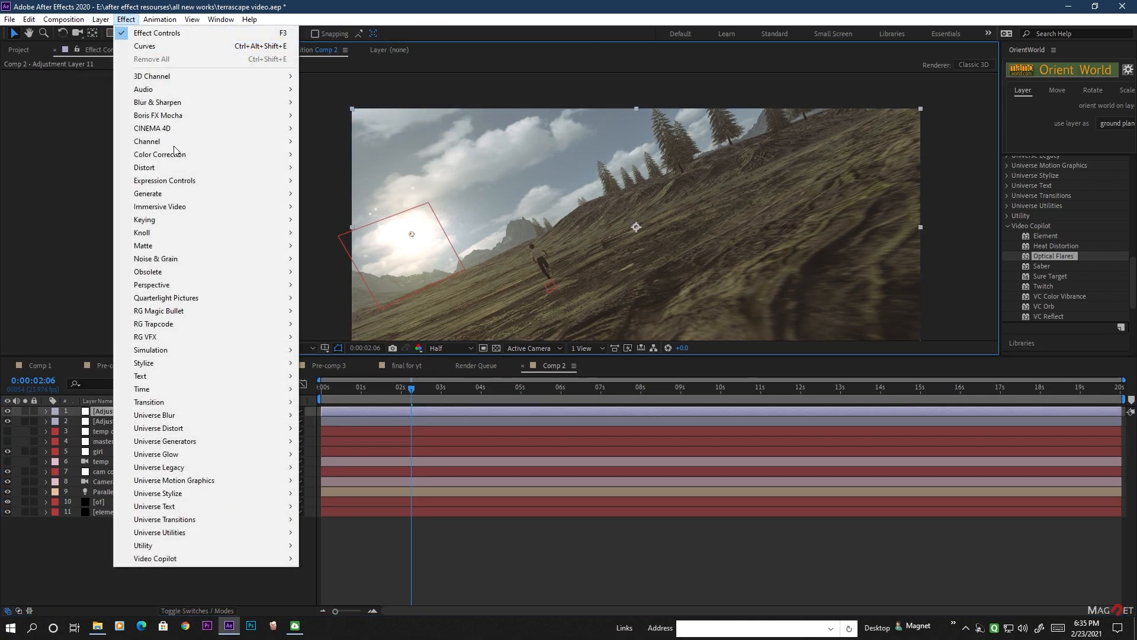
{"action": "mouse_move", "coordinate": [197, 323]}
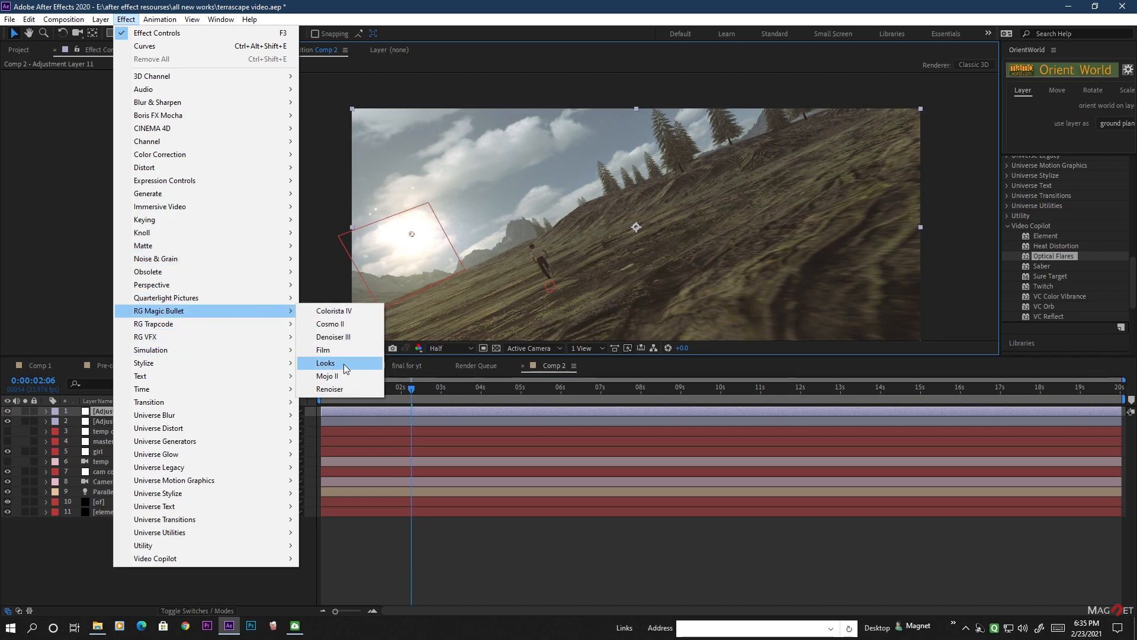
{"action": "left_click", "coordinate": [345, 364]}
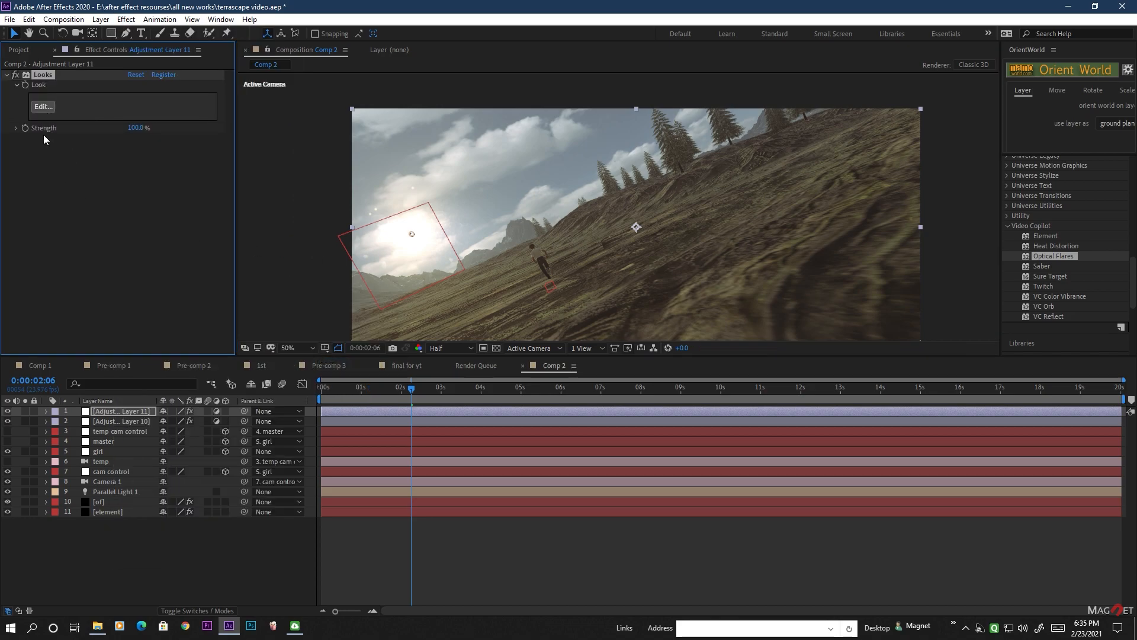
Open the Looks editor for the new adjustment layer, compare the Blockbuster presets and choose the Muscle Car look.
{"action": "left_click", "coordinate": [41, 108]}
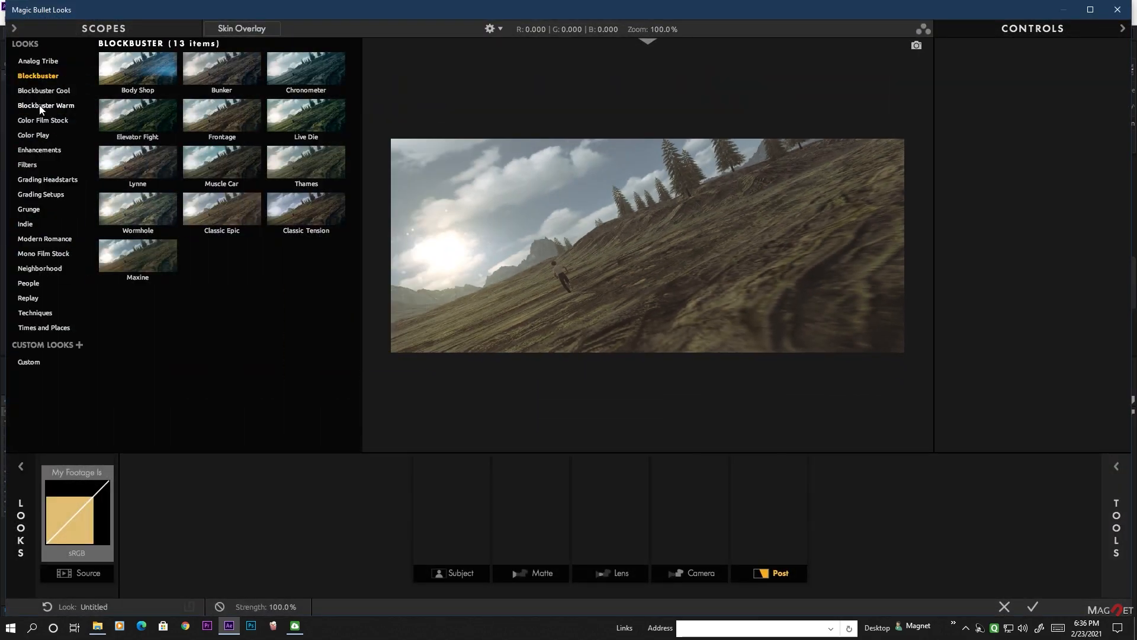
{"action": "left_click", "coordinate": [140, 170]}
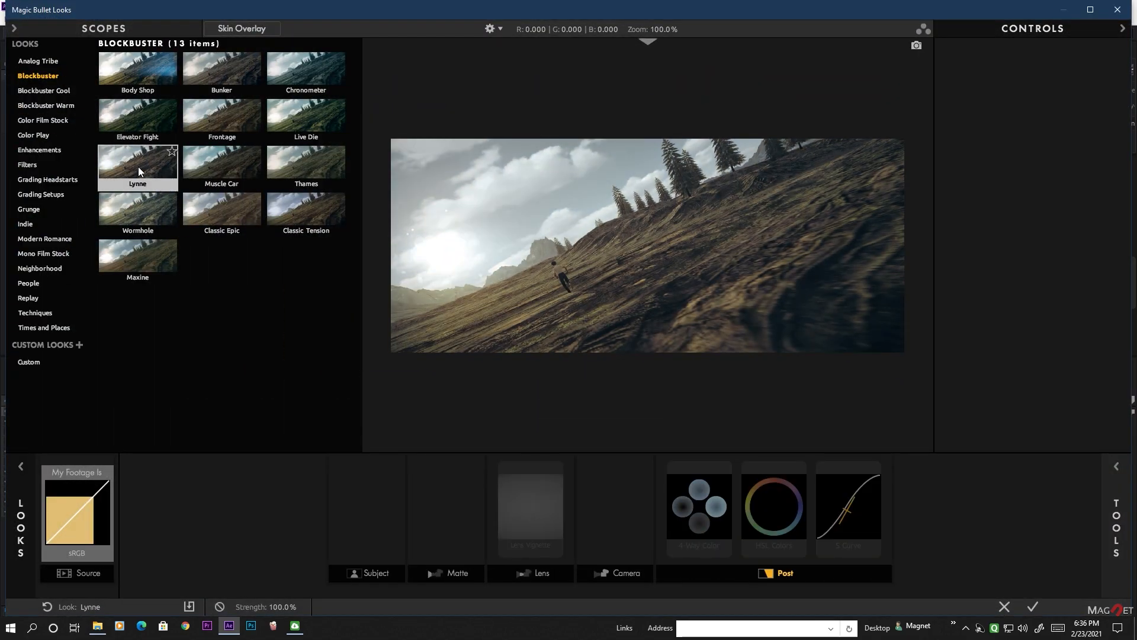
{"action": "left_click", "coordinate": [137, 128]}
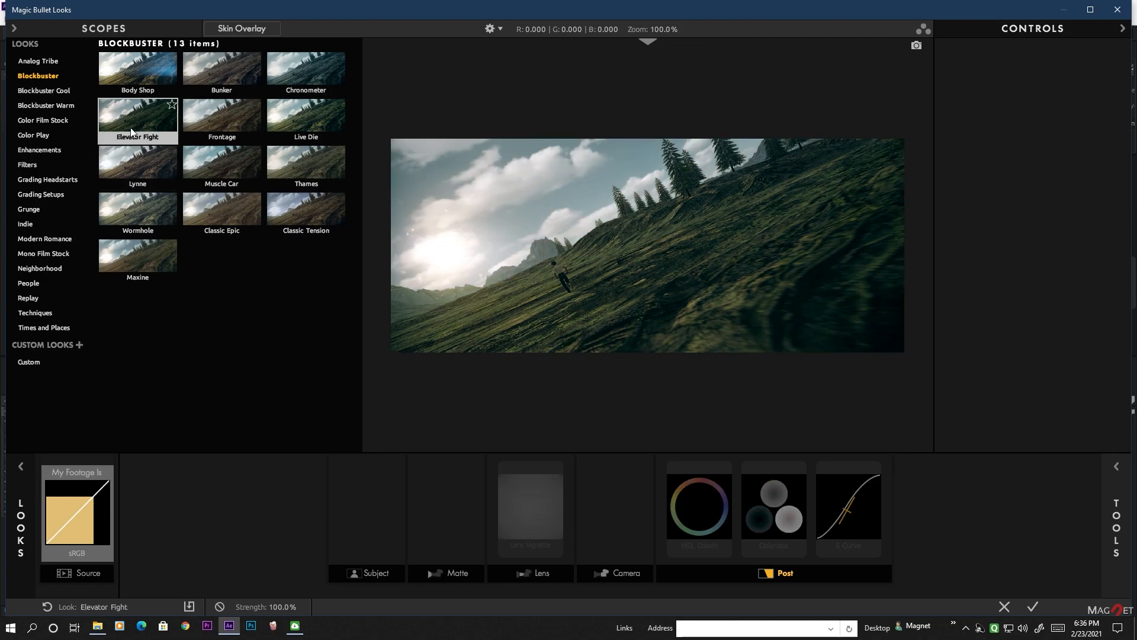
{"action": "left_click", "coordinate": [220, 115]}
{"action": "left_click", "coordinate": [297, 112]}
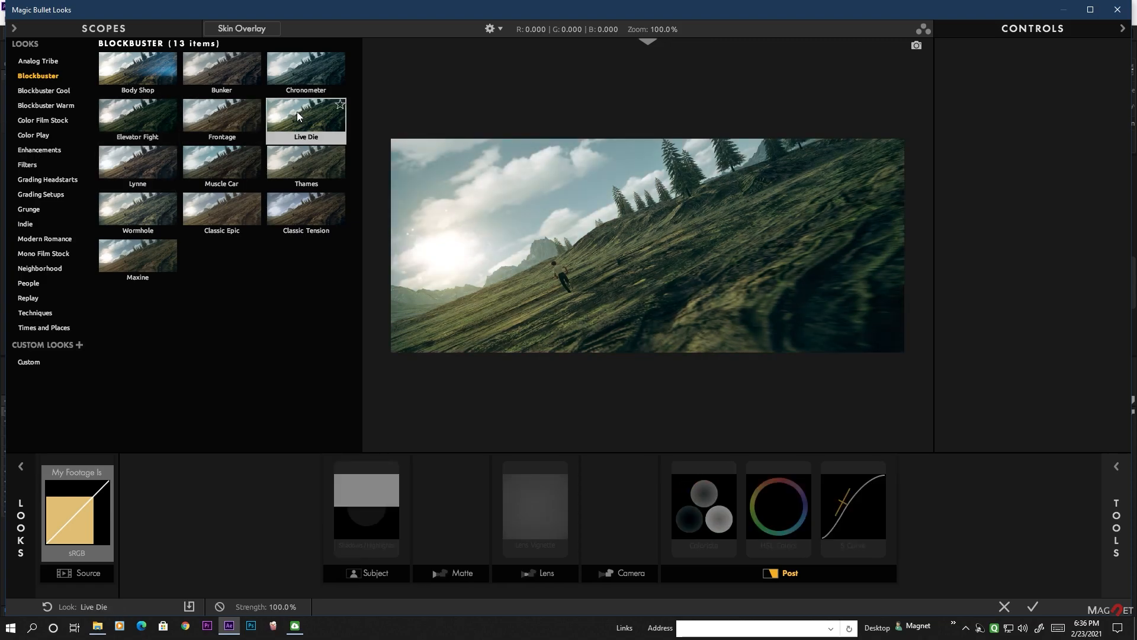
{"action": "left_click", "coordinate": [310, 162]}
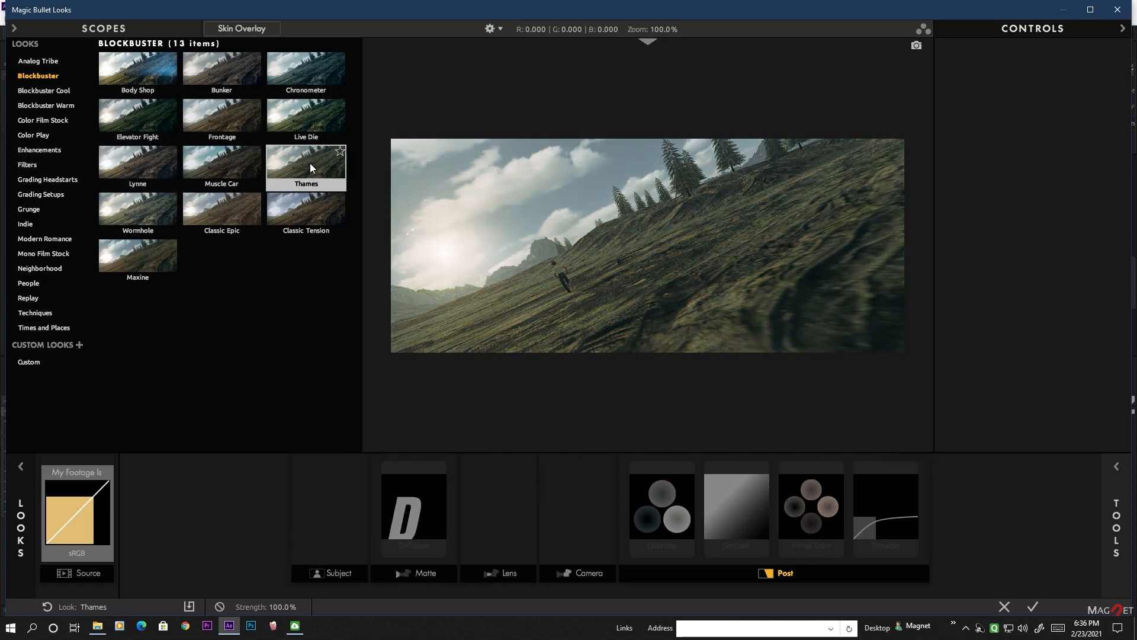
{"action": "left_click", "coordinate": [304, 116]}
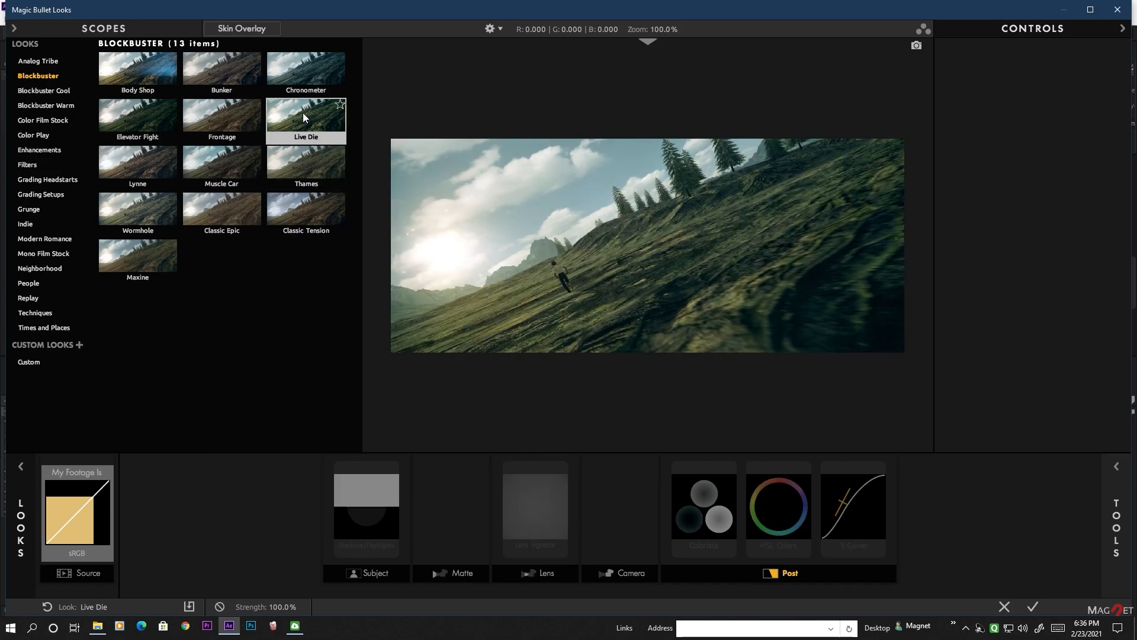
{"action": "left_click", "coordinate": [220, 205]}
{"action": "left_click", "coordinate": [297, 205]}
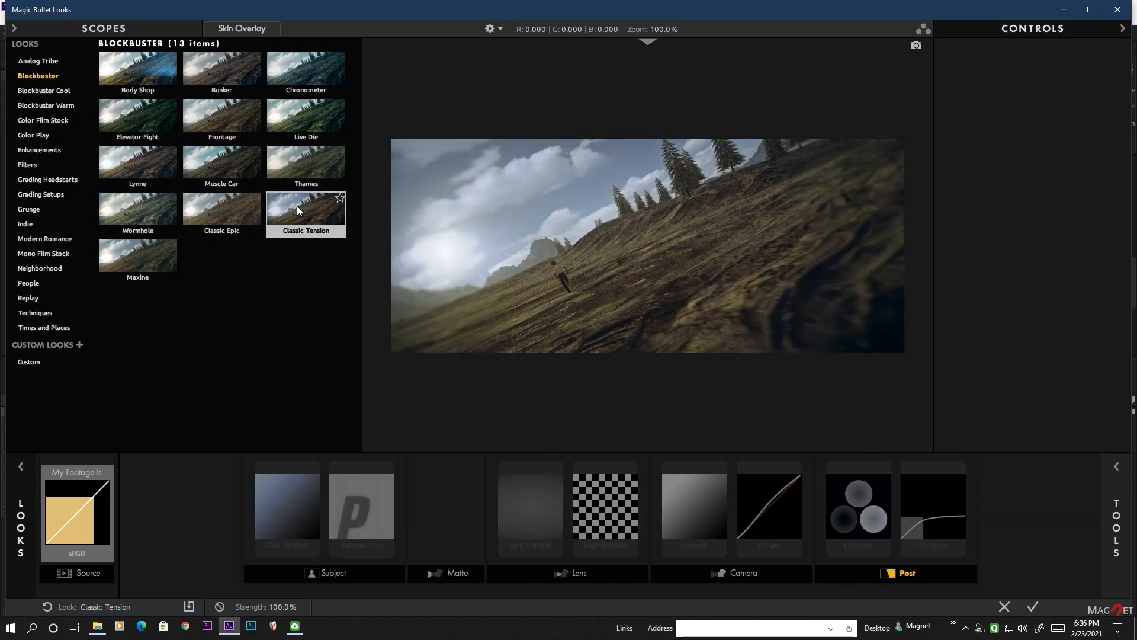
{"action": "left_click", "coordinate": [308, 151]}
{"action": "left_click", "coordinate": [234, 149]}
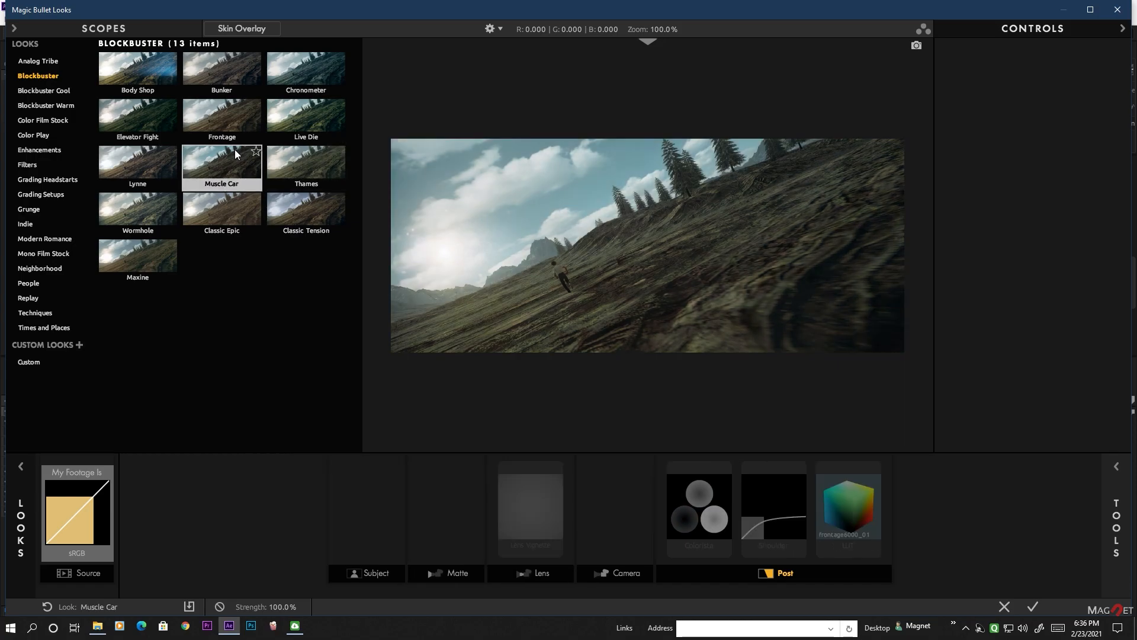
Add a Diffusion tool to the look's Matte stage, set its Size to 17.02% and apply the look to the layer.
{"action": "left_click", "coordinate": [699, 509]}
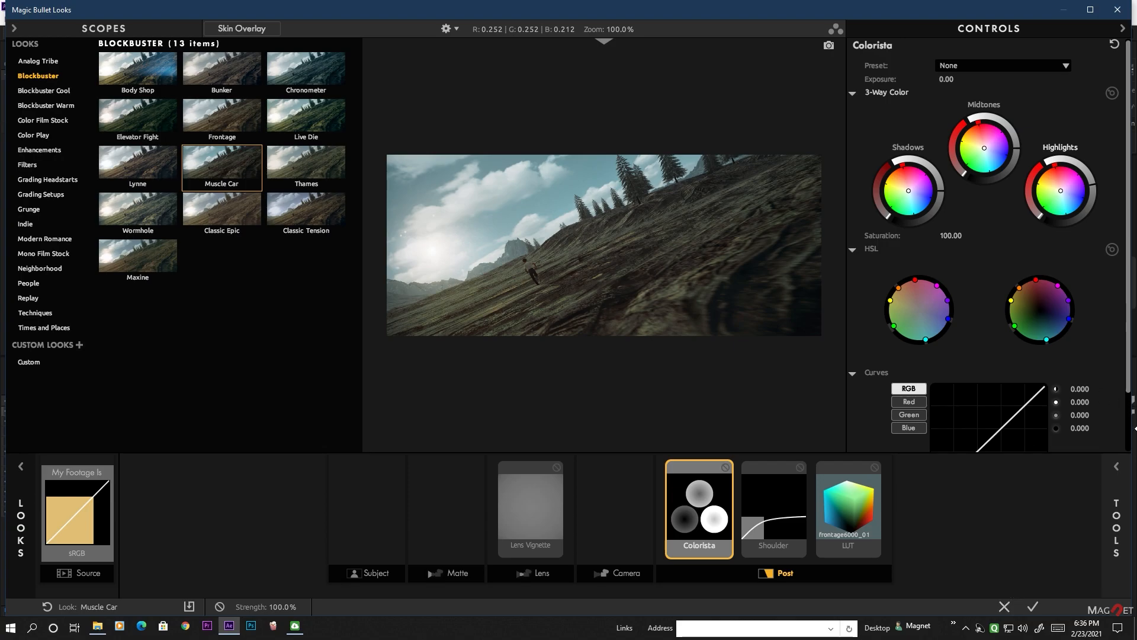
{"action": "left_click", "coordinate": [1123, 472]}
{"action": "left_click", "coordinate": [880, 446]}
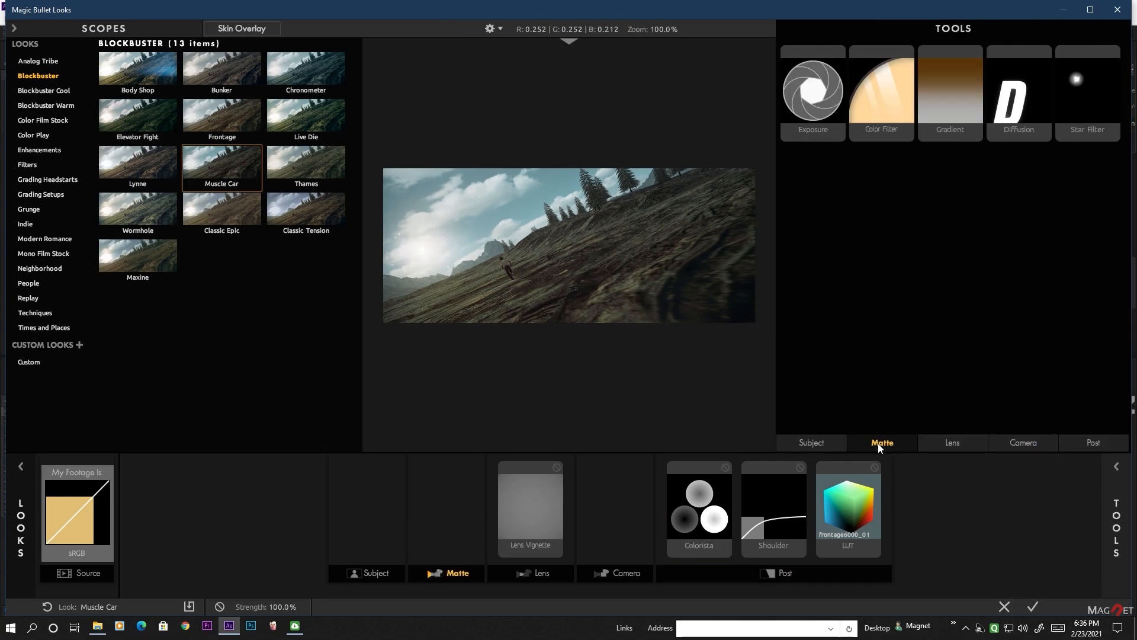
{"action": "left_click_drag", "start_coordinate": [1015, 107], "coordinate": [446, 266]}
{"action": "mouse_move", "coordinate": [1053, 79]}
{"action": "left_mouse_down"}
{"action": "mouse_move", "coordinate": [1011, 79]}
{"action": "mouse_move", "coordinate": [1052, 80]}
{"action": "left_mouse_up"}
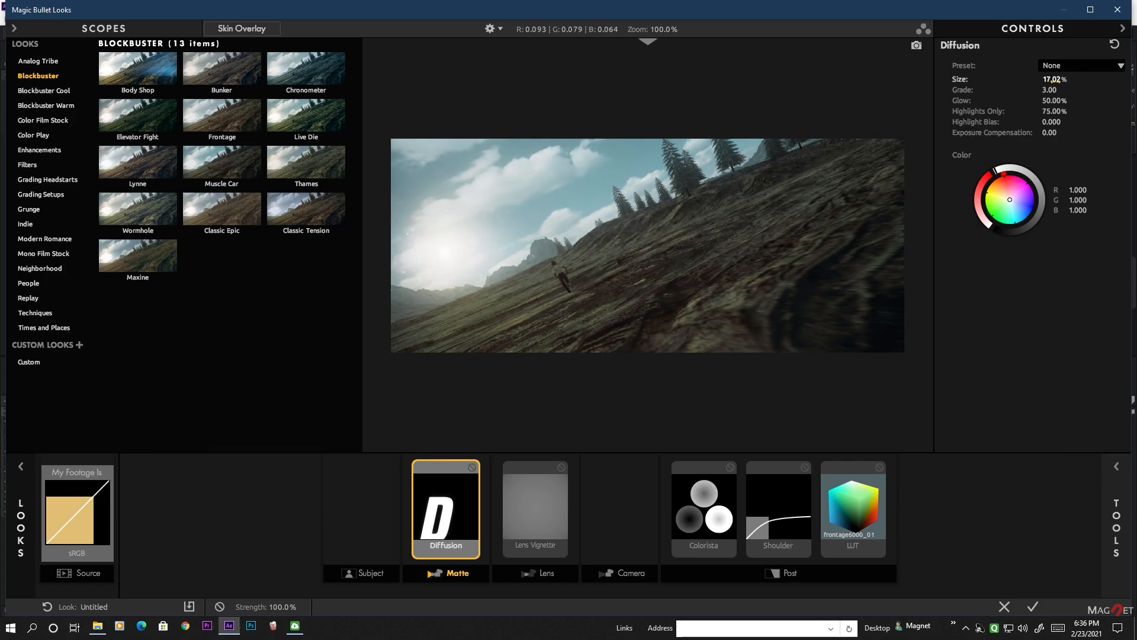
{"action": "left_click", "coordinate": [1033, 607]}
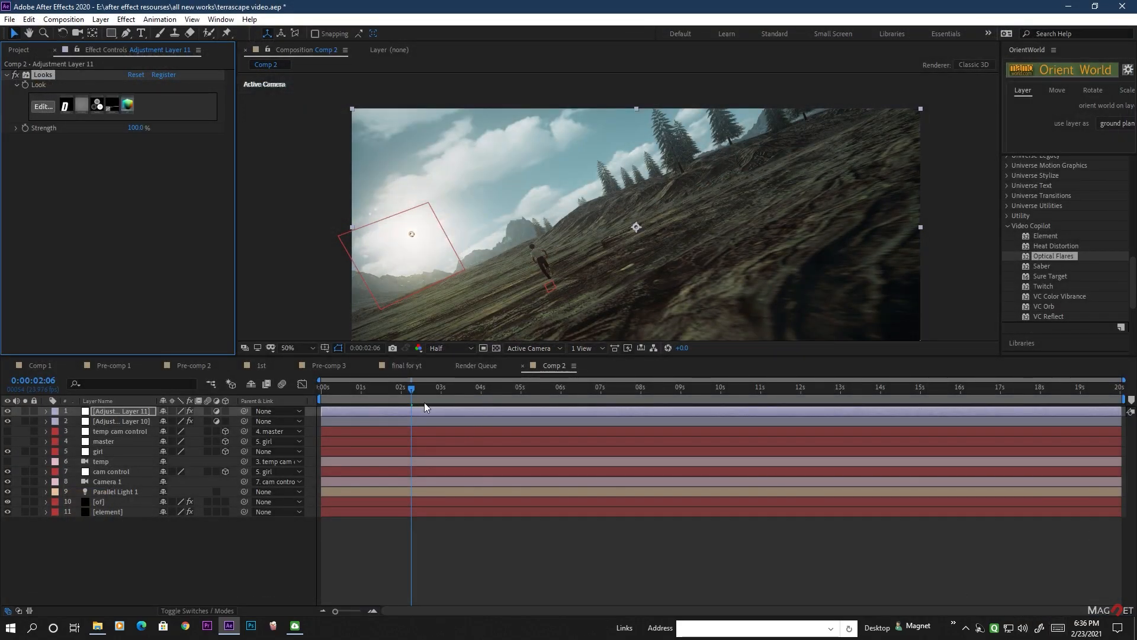
Examine the graded scene at 0:00:03:14 with no layers selected.
{"action": "left_click_drag", "start_coordinate": [417, 387], "coordinate": [464, 386]}
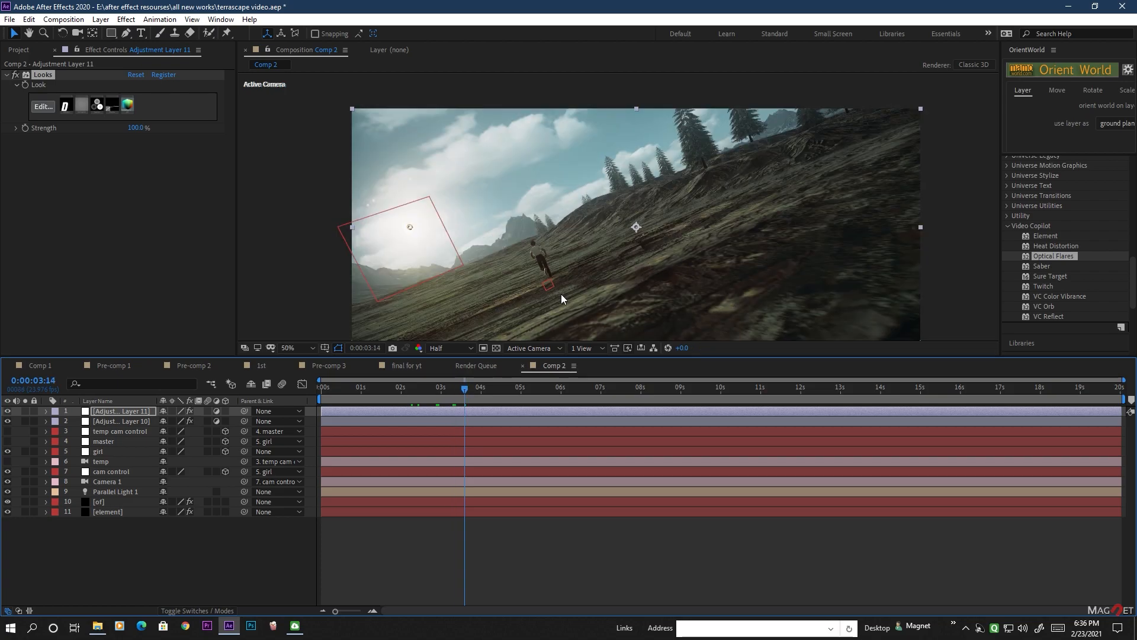
{"action": "left_click_drag", "start_coordinate": [644, 301], "coordinate": [611, 290]}
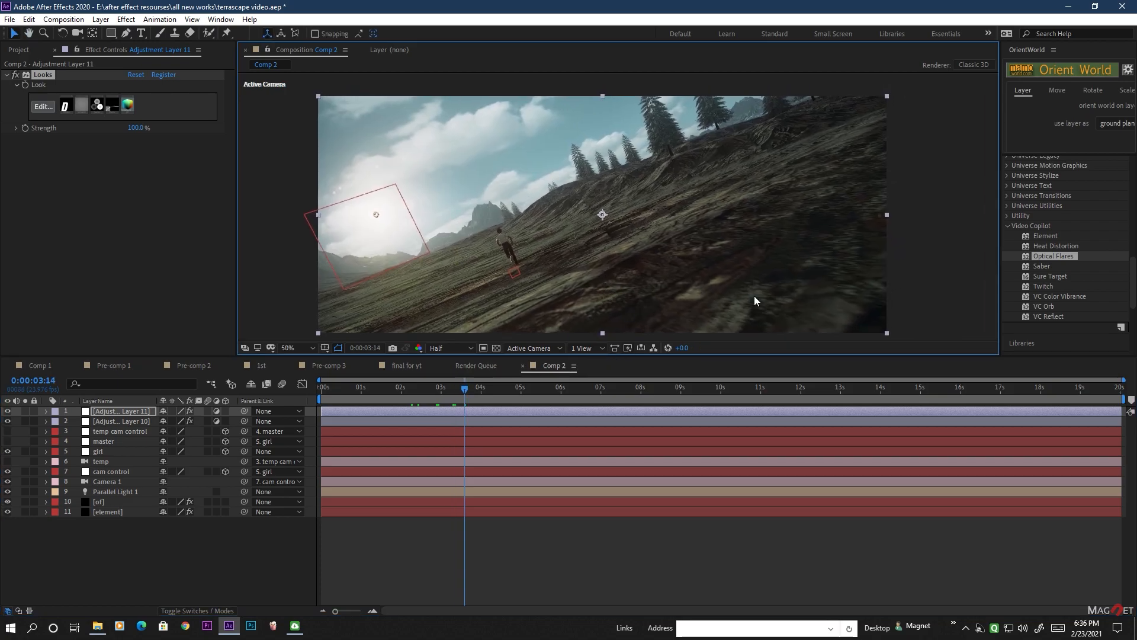
{"action": "left_click", "coordinate": [926, 239]}
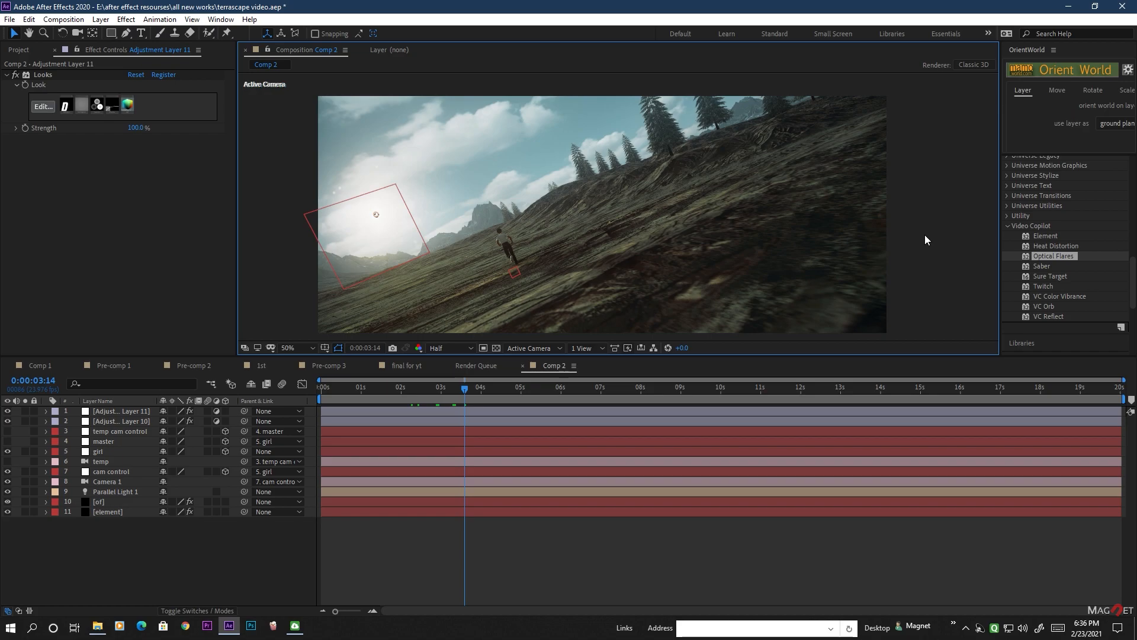
{"action": "key", "text": "h"}
{"action": "left_click_drag", "start_coordinate": [644, 262], "coordinate": [647, 257]}
{"action": "key", "text": "v"}
{"action": "left_click", "coordinate": [141, 560]}
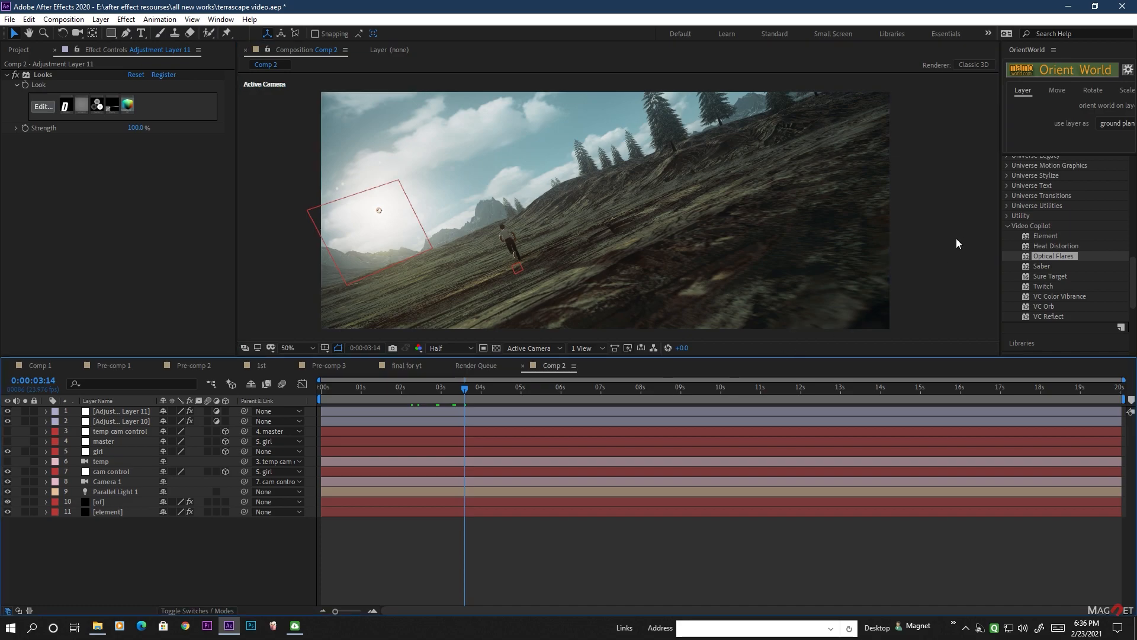